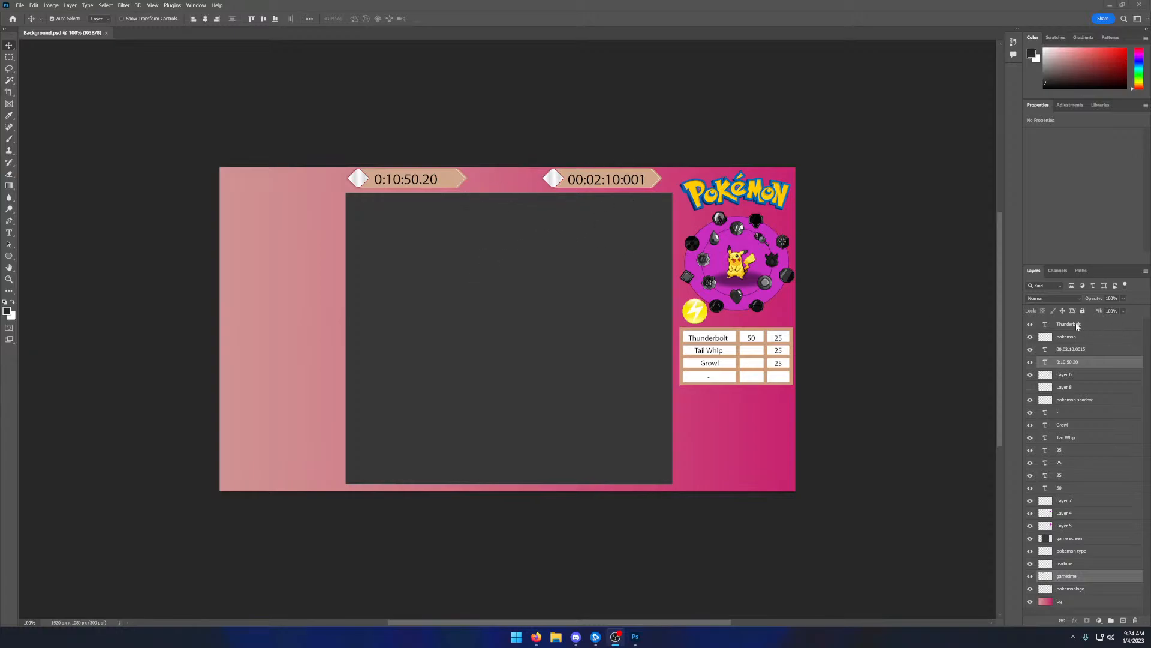
- Delete all the text layers: Thunderbolt, both timer texts, the dash, Growl, Tail Whip, the three 25 values and 50
left_click(1059, 327)
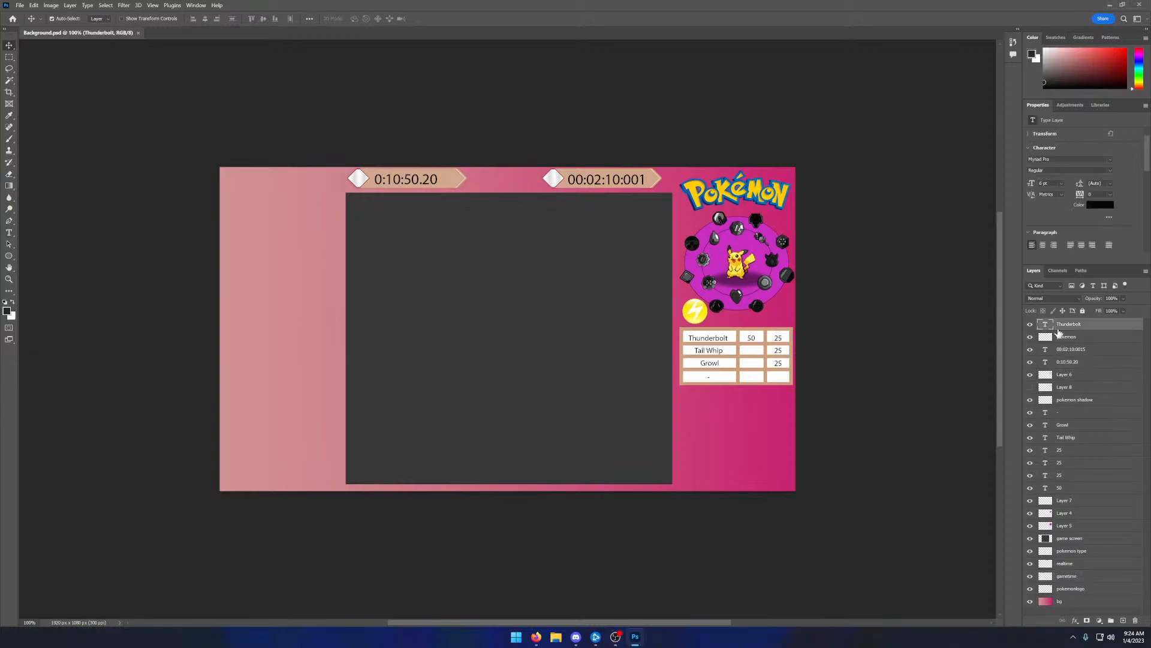
left_click(1071, 350, "ctrl")
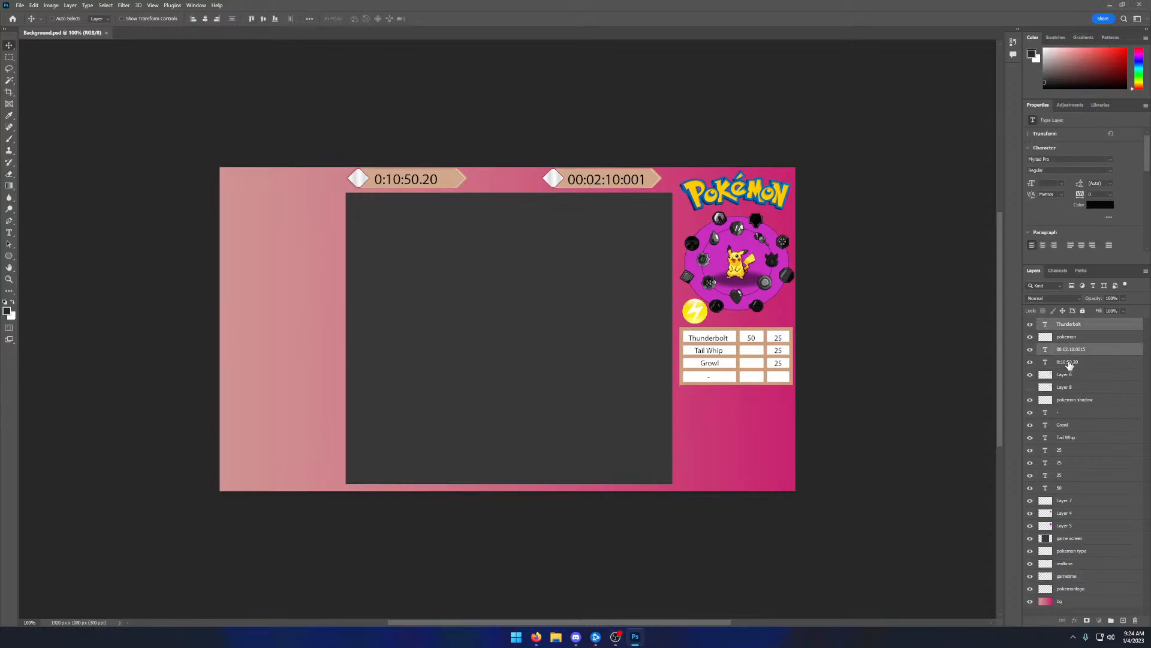
left_click(1070, 363, "ctrl")
left_click(1062, 414, "ctrl")
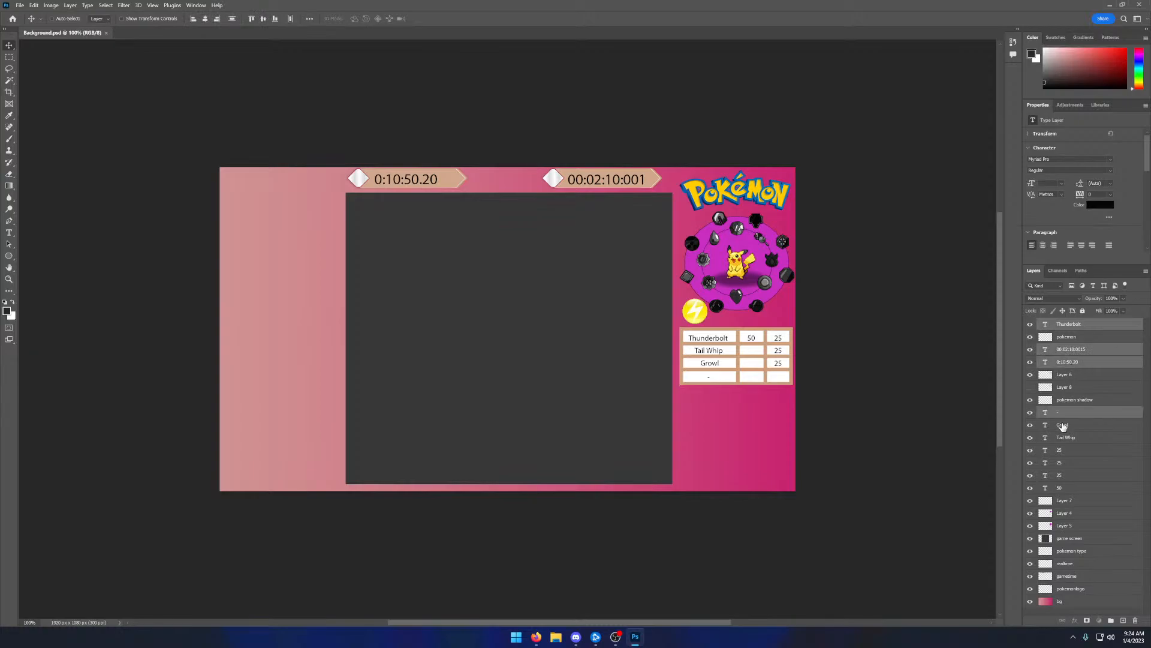
left_click(1062, 425, "ctrl")
left_click(1065, 438, "ctrl")
left_click(1062, 450, "ctrl")
left_click(1061, 463, "ctrl")
left_click(1059, 476, "ctrl")
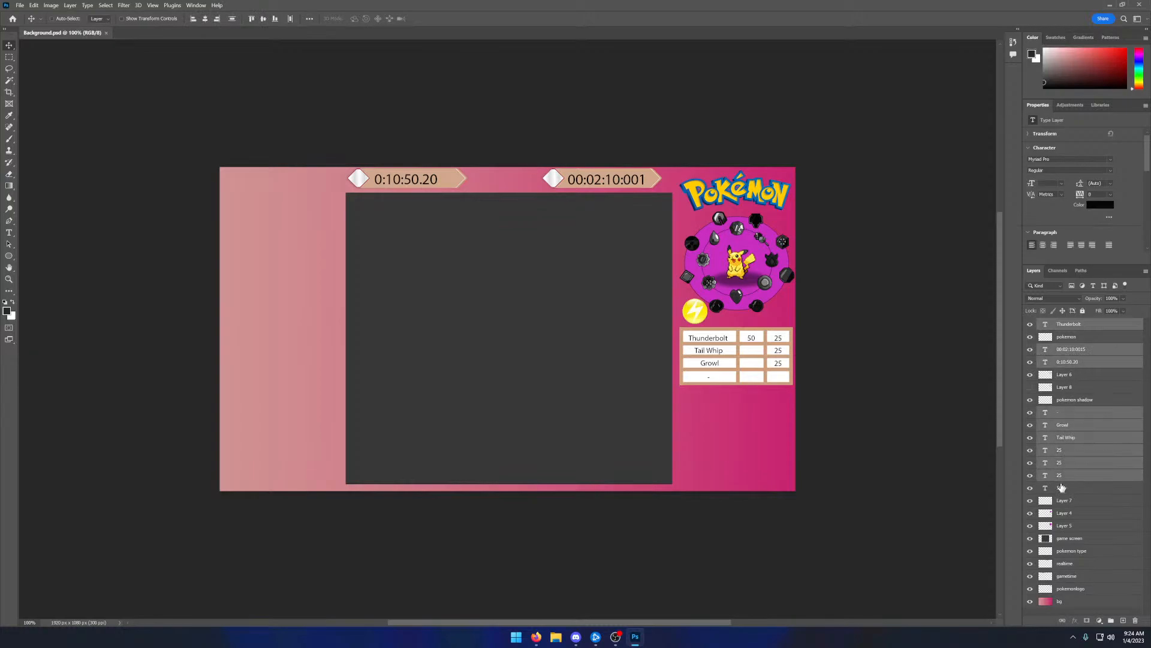
left_click(1060, 488, "ctrl")
key("Delete")
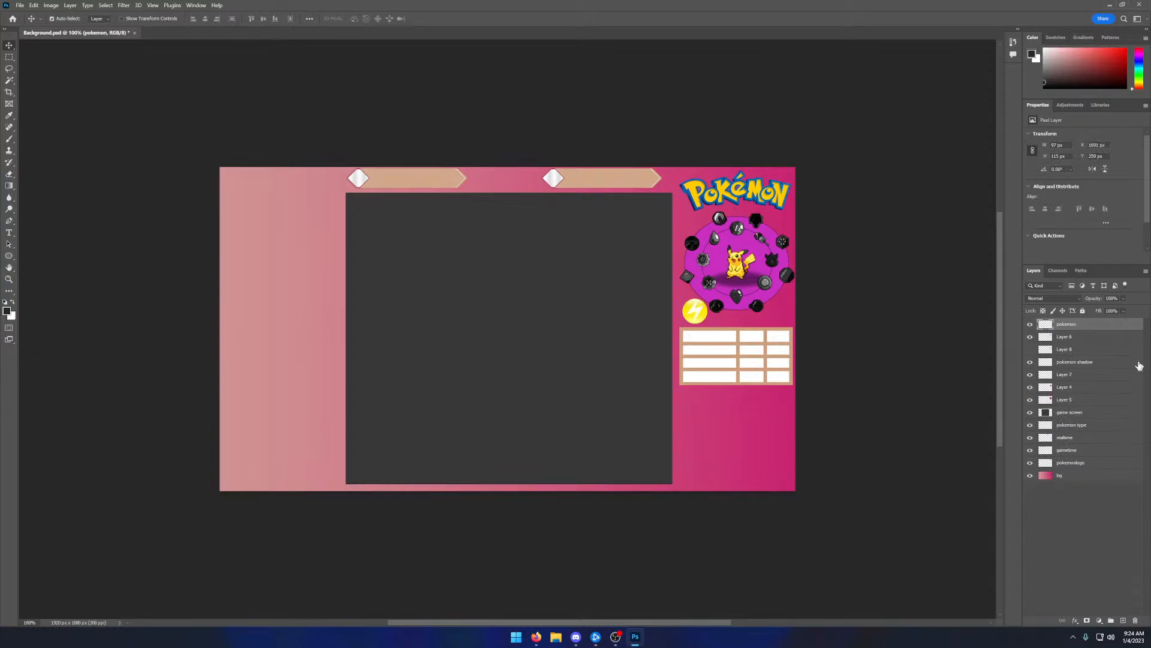
- Show Layer 8 and align its badges with the darkened badges around Pikachu
left_click(1031, 324)
left_click(1031, 324)
left_click(1031, 350)
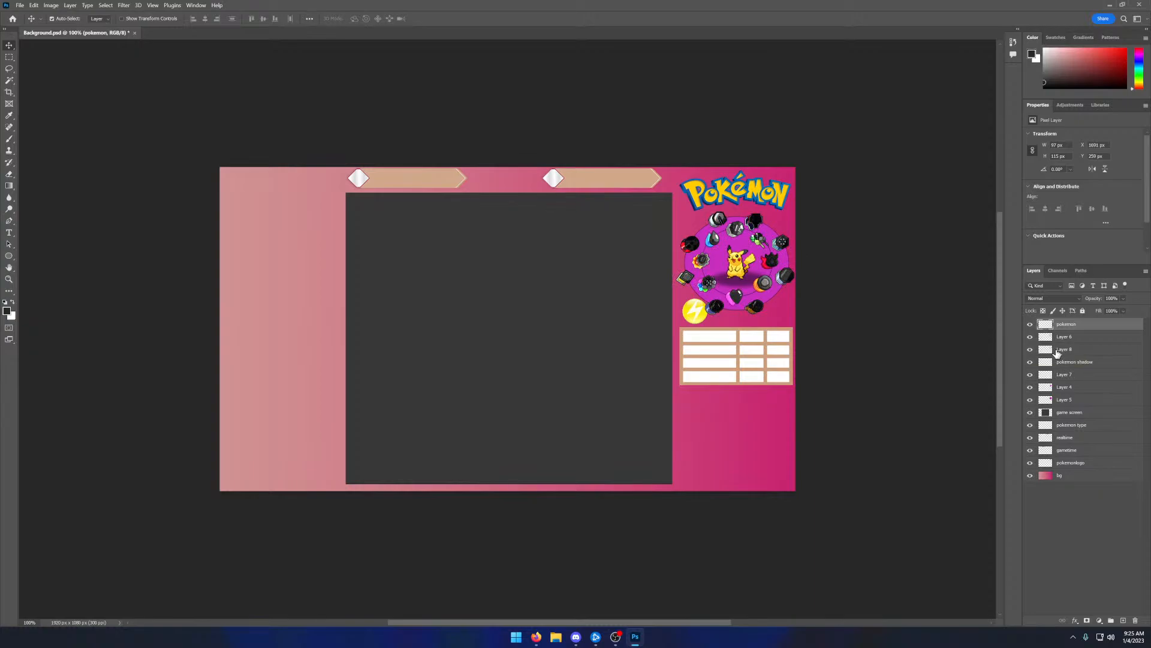
left_click(1055, 349)
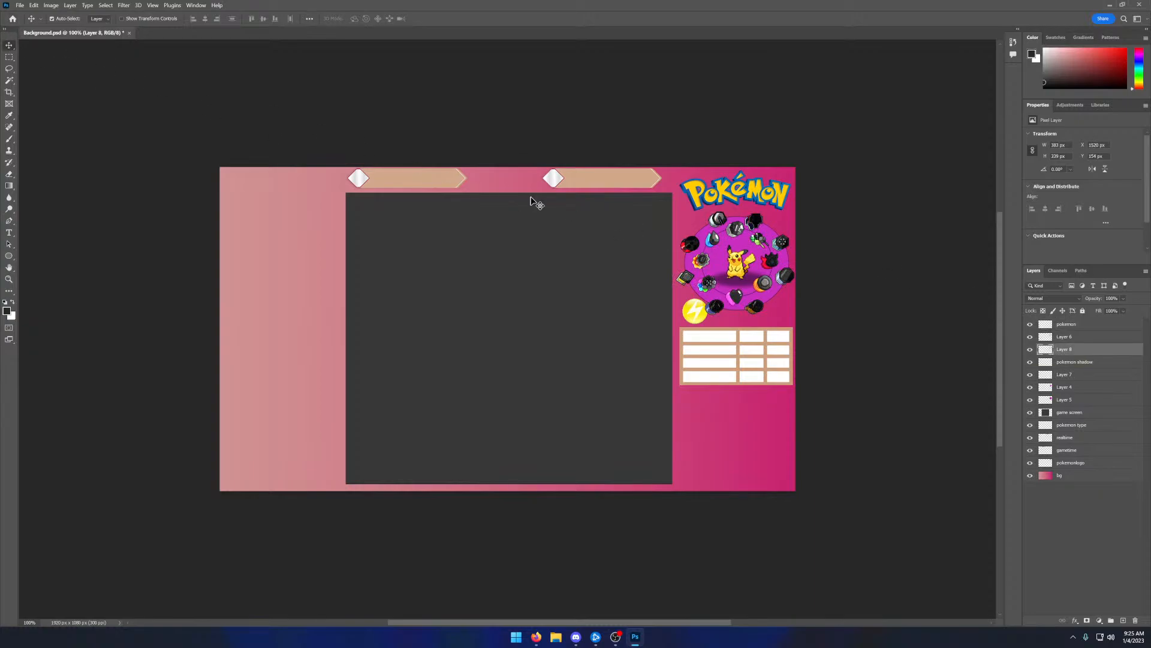
left_click_drag(682, 248, 685, 248)
left_click(1055, 349)
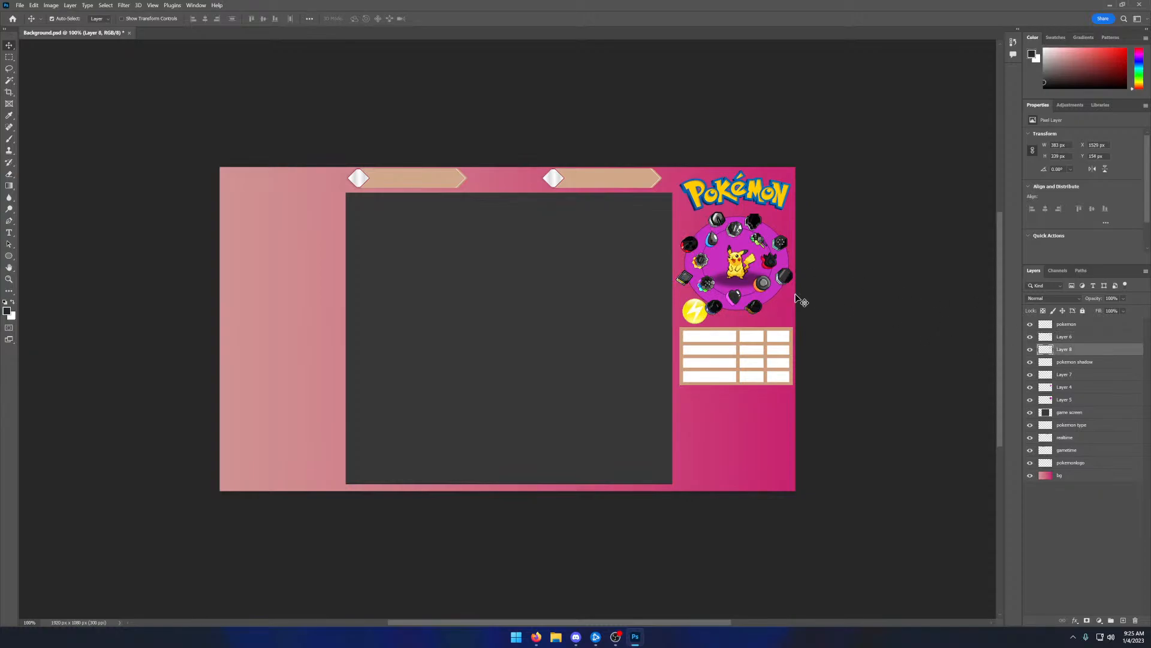
left_click_drag(699, 289, 703, 286)
- Hide the pokemon type layer and delete the realtime and gametime layers
left_click(1031, 426)
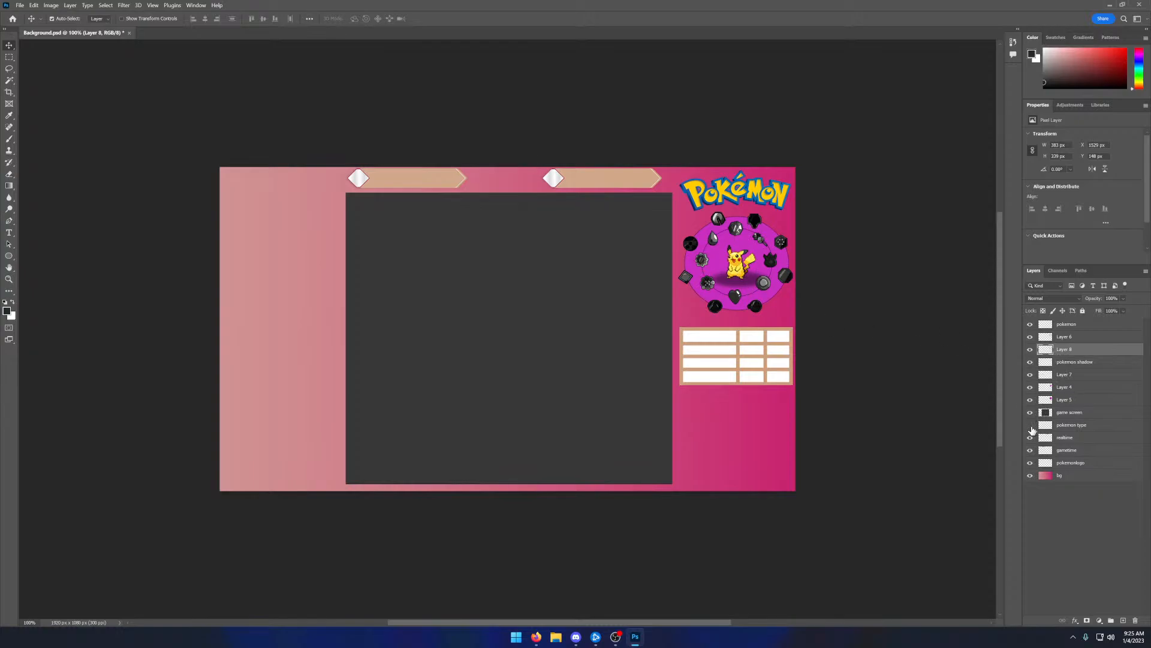
left_click(1031, 426)
left_click(1031, 427)
left_click(1031, 438)
left_click(1057, 439)
left_click(1061, 451, "shift")
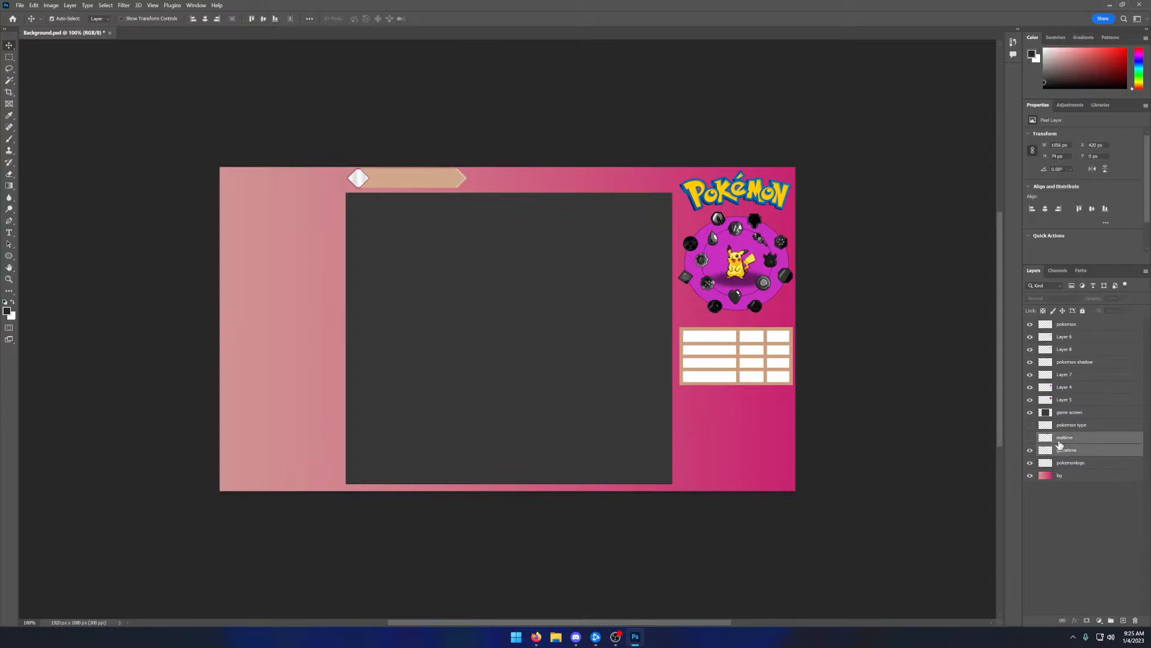
key("Delete")
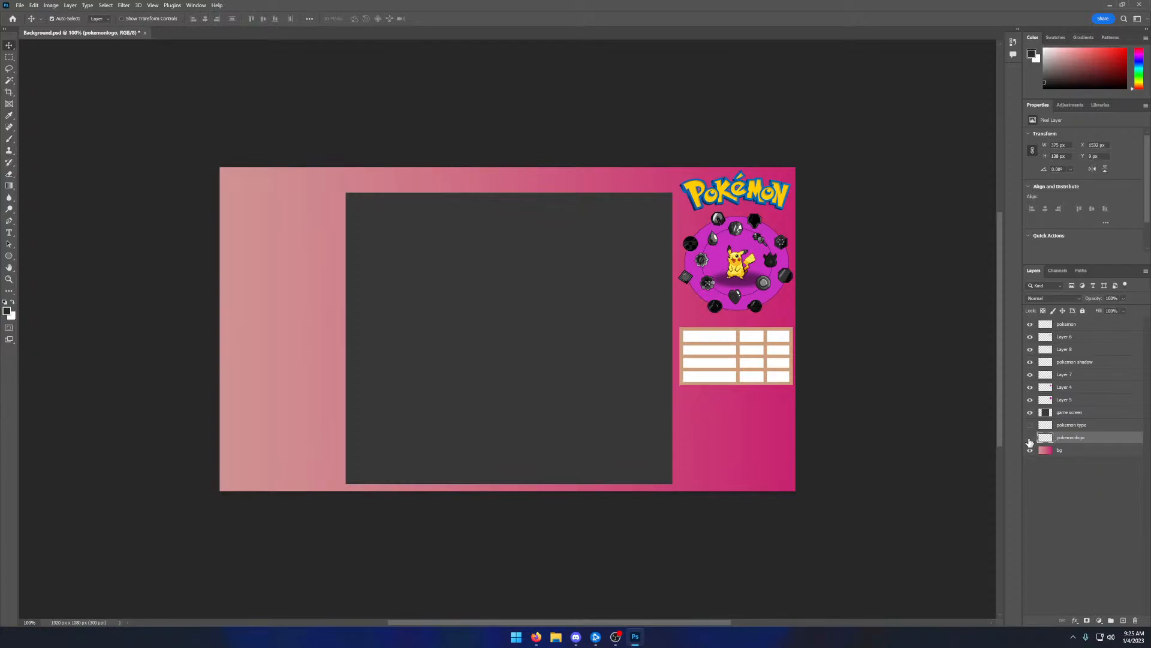
- Make the pokemon type layer visible again
left_click(1066, 453)
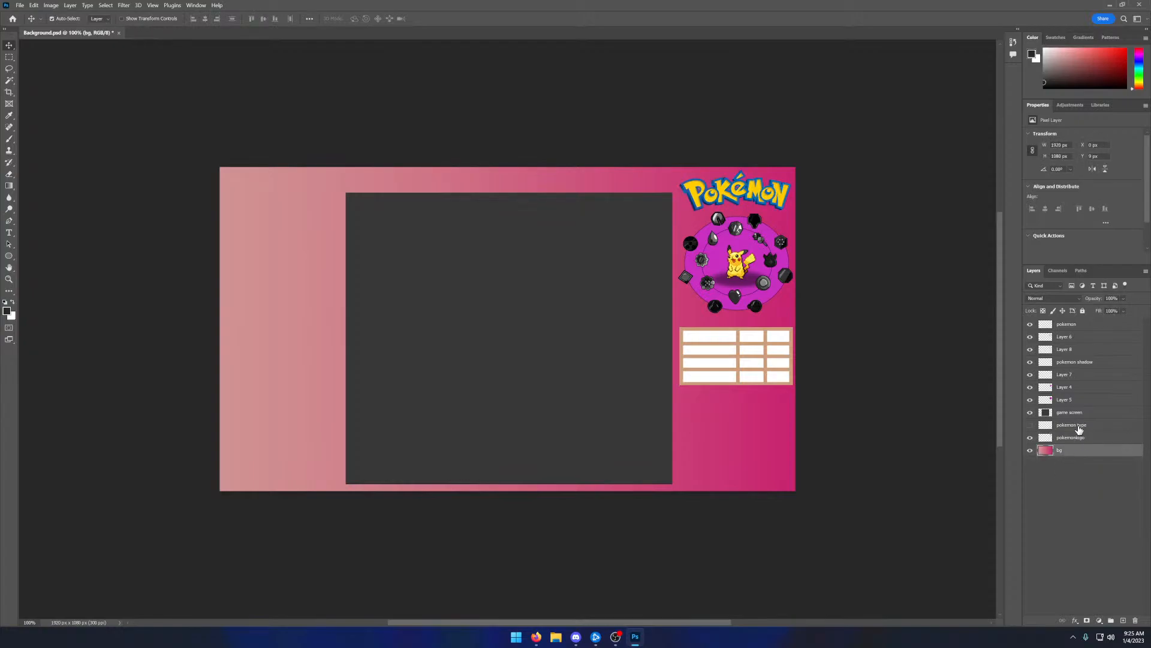
left_click(1068, 427)
left_click(1030, 425)
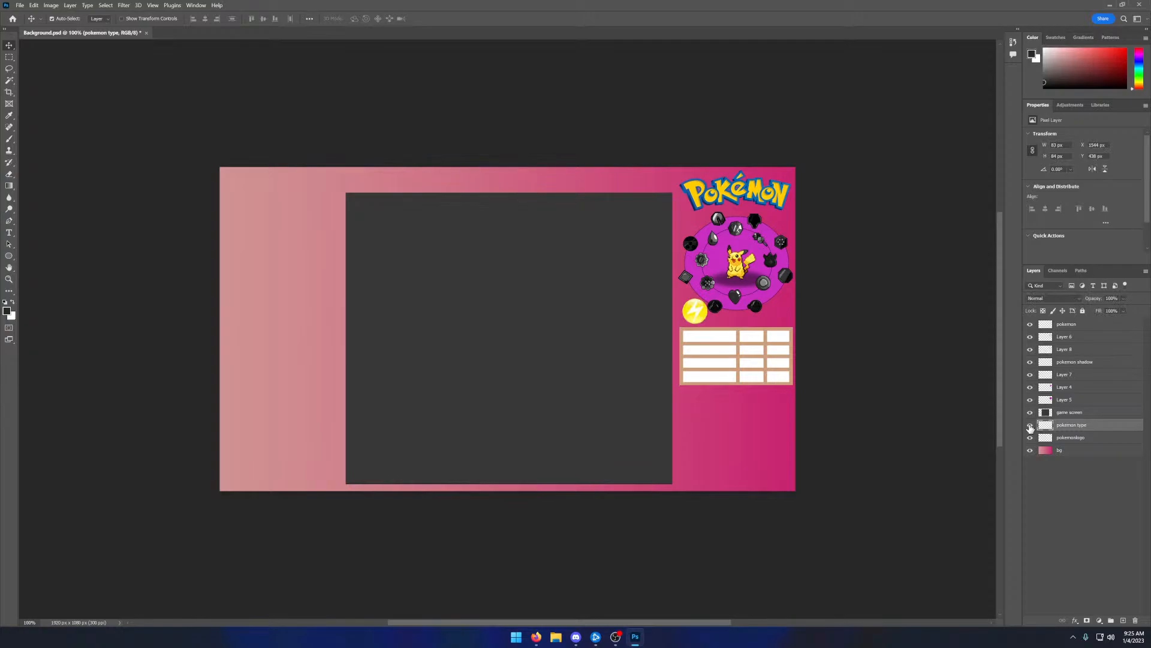
- Toggle the visibility of Layer 5 and Layer 8 to check what each one contains
left_click(1064, 400)
left_click(1030, 400)
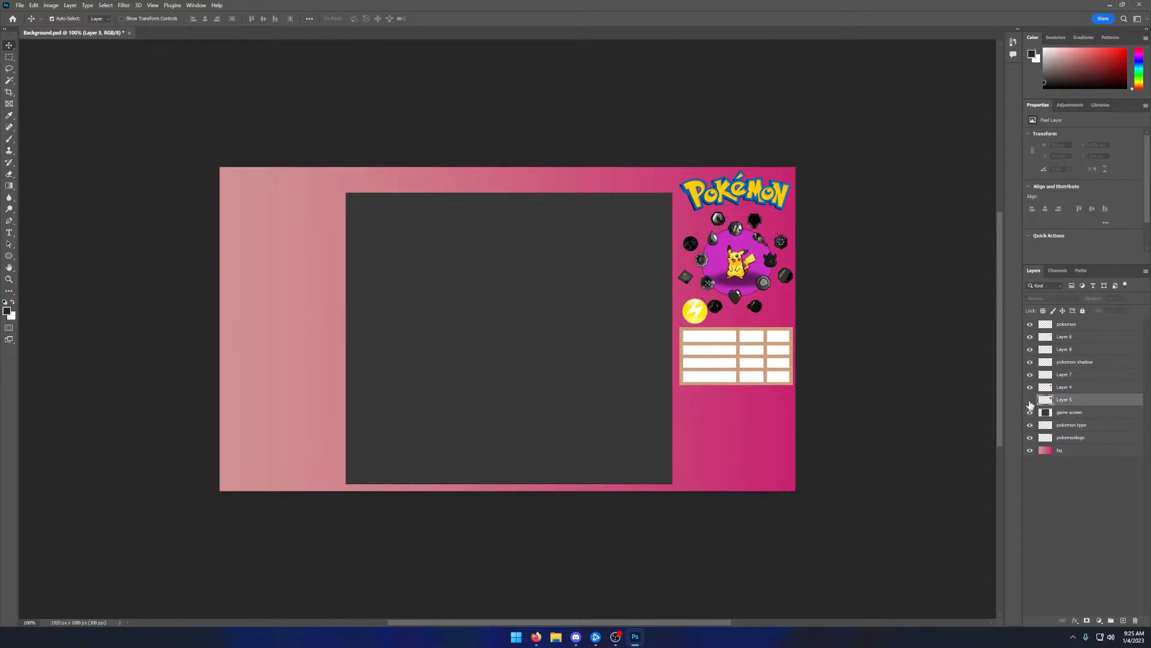
left_click(1030, 400)
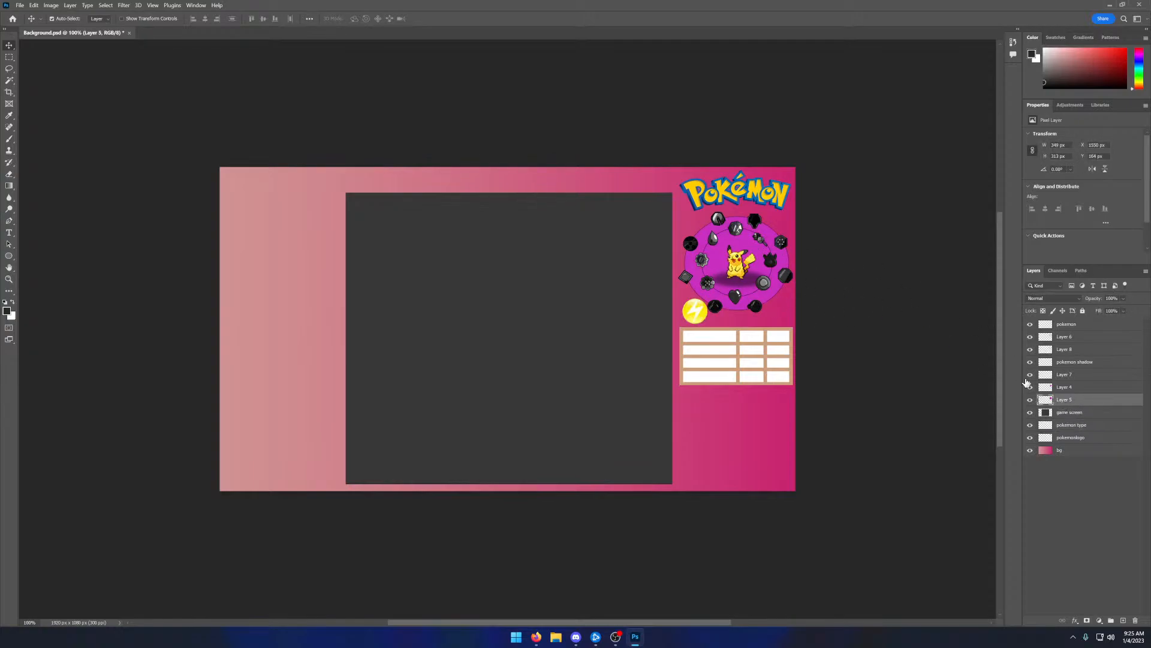
left_click(1066, 363)
left_click(1059, 349)
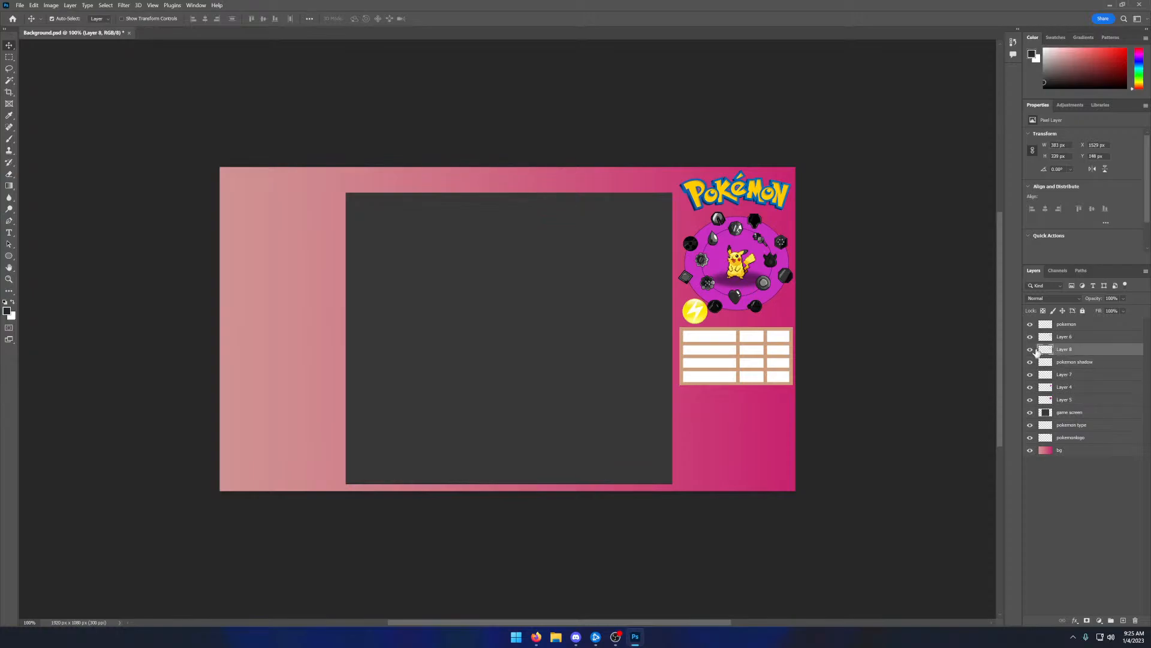
left_click(1030, 350)
left_click(1030, 349)
left_click(1030, 350)
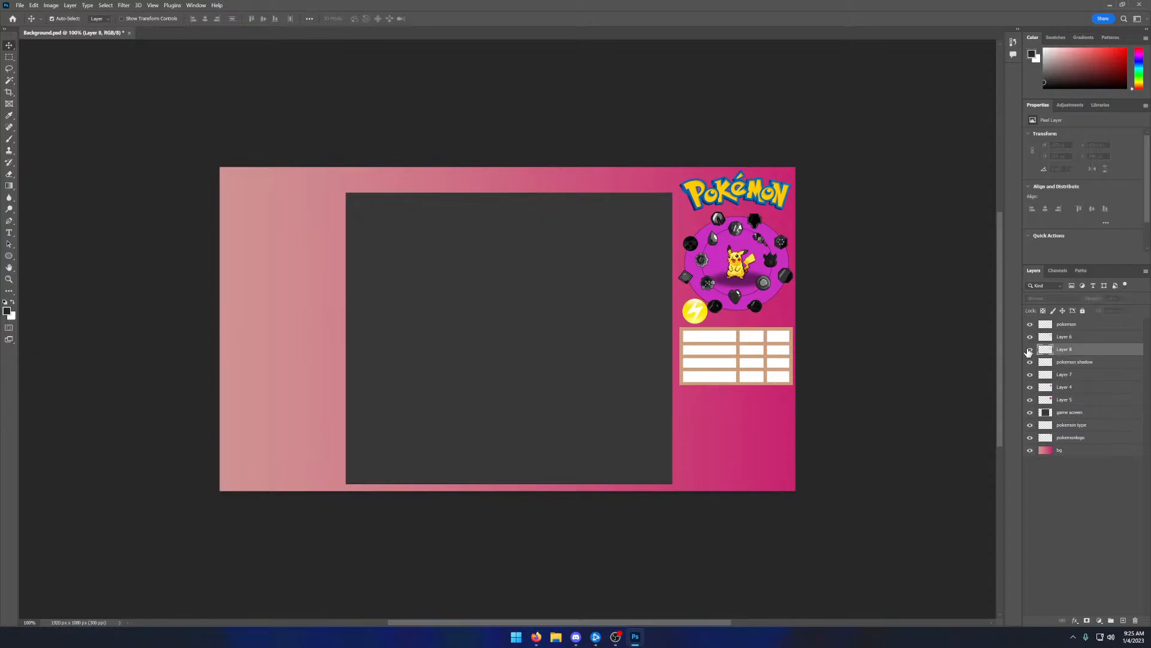
left_click(1030, 350)
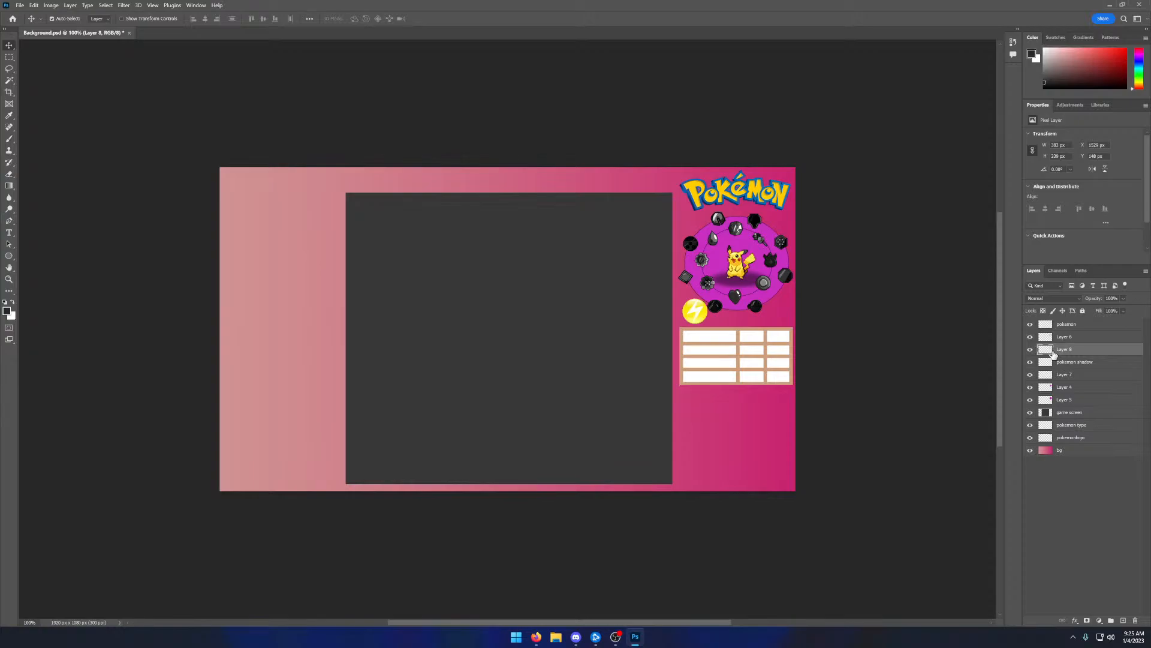
- Try removing Layer 8 from the layer stack, check Layer 6, and undo the deletion
key("Delete")
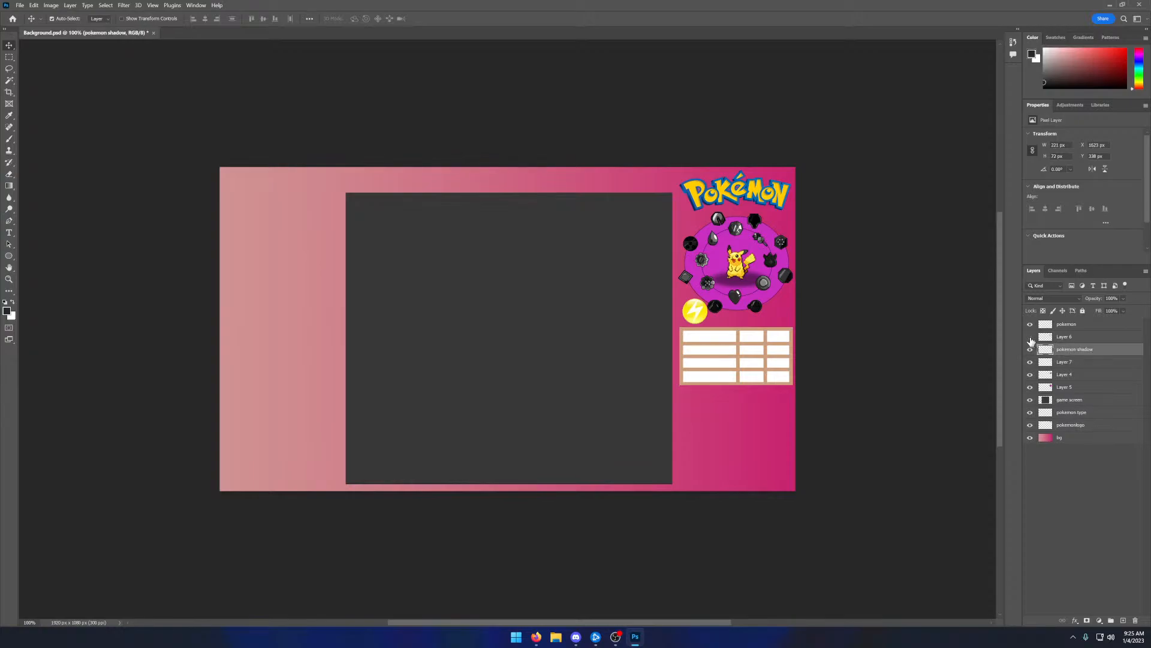
left_click(1031, 338)
left_click(1030, 338)
left_click(1064, 467)
key("ctrl+z")
key("ctrl+z")
key("ctrl+z")
key("ctrl+z")
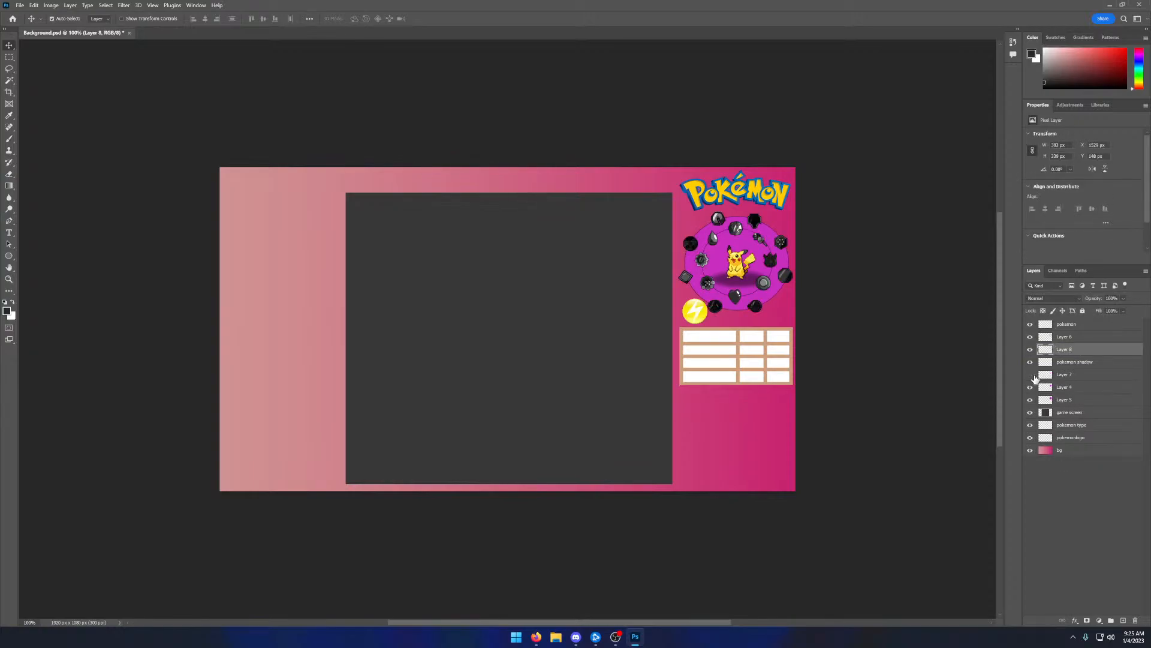
- Delete Layer 7, which holds the empty moves table below the badges
left_click(1031, 374)
left_click(1031, 374)
left_click(1058, 376)
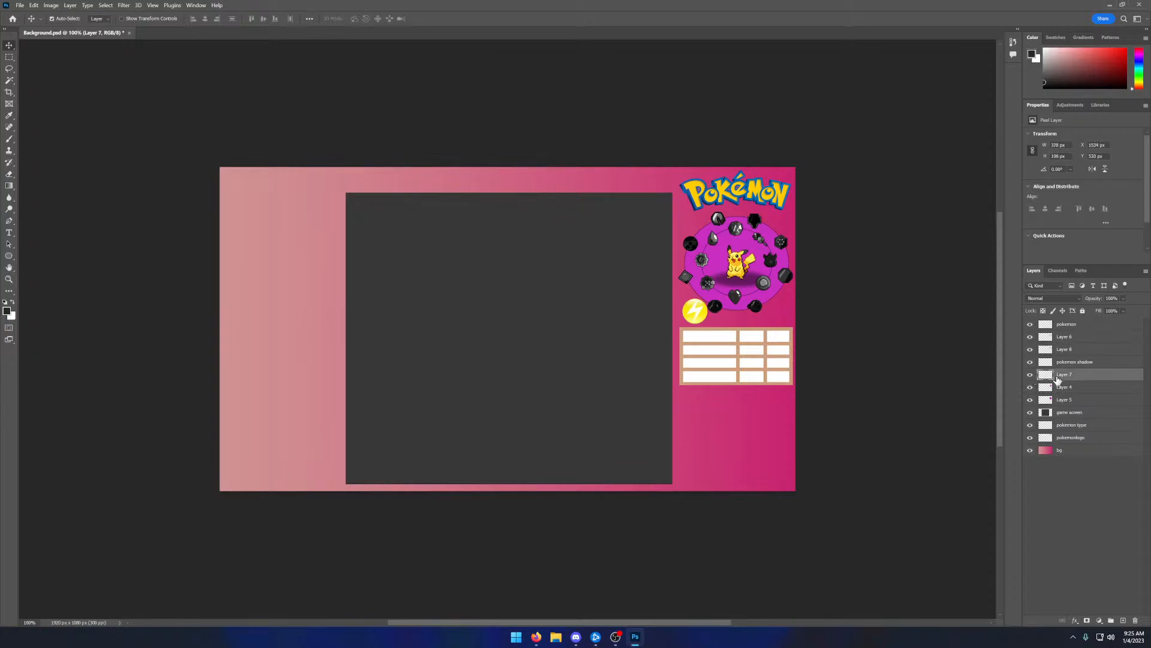
key("Delete")
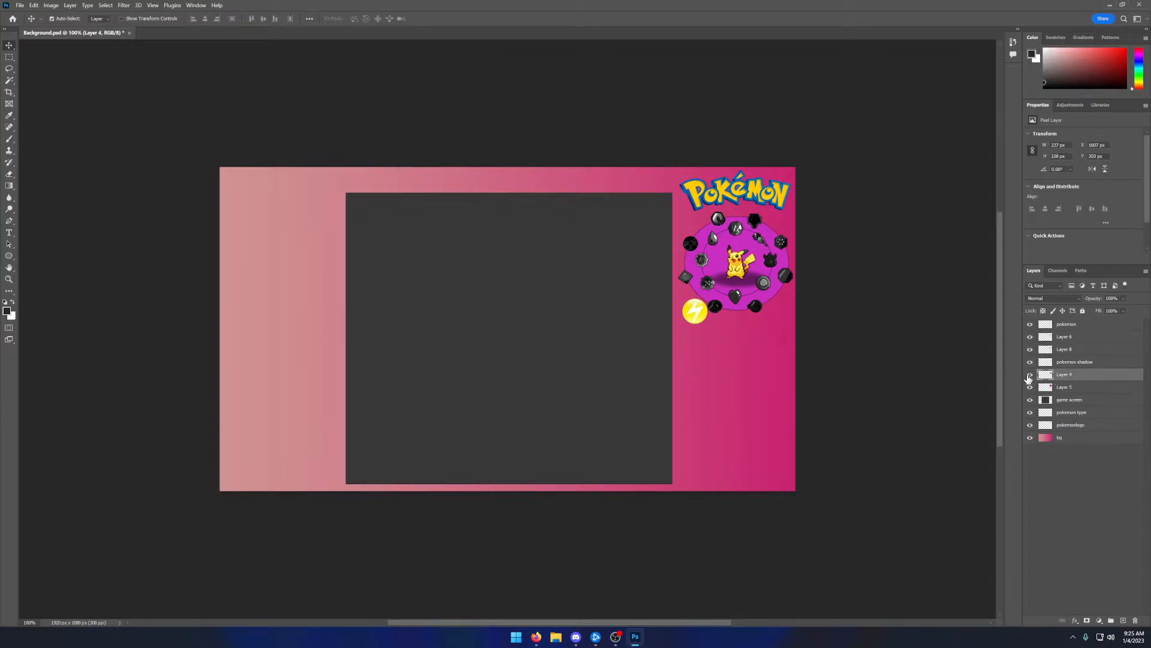
left_click(1059, 467)
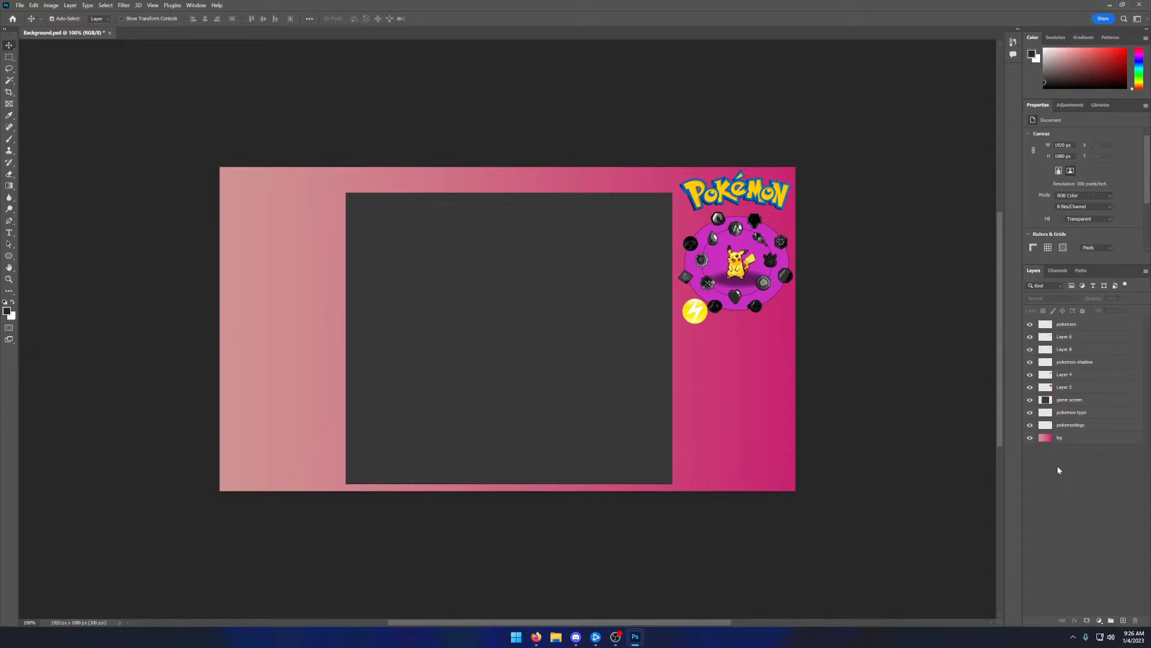
- Switch to the photo viewer and examine the overlay layout in temp-gen1_nuzlocke.png at an enlarged size
left_click(550, 642)
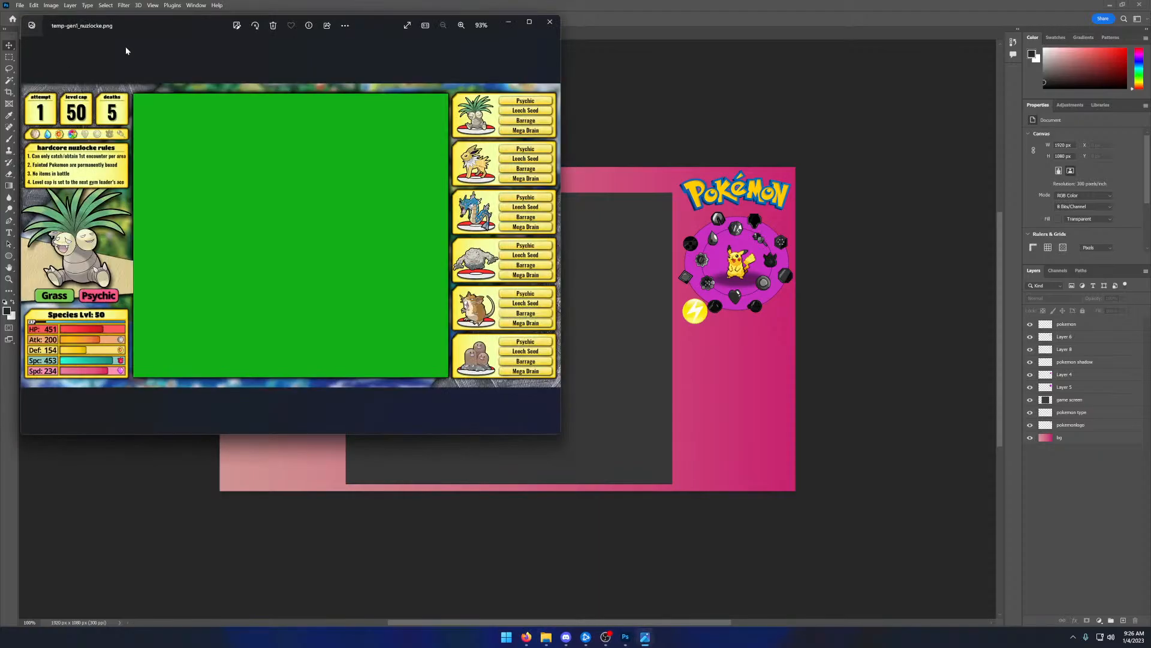
double_click(233, 8)
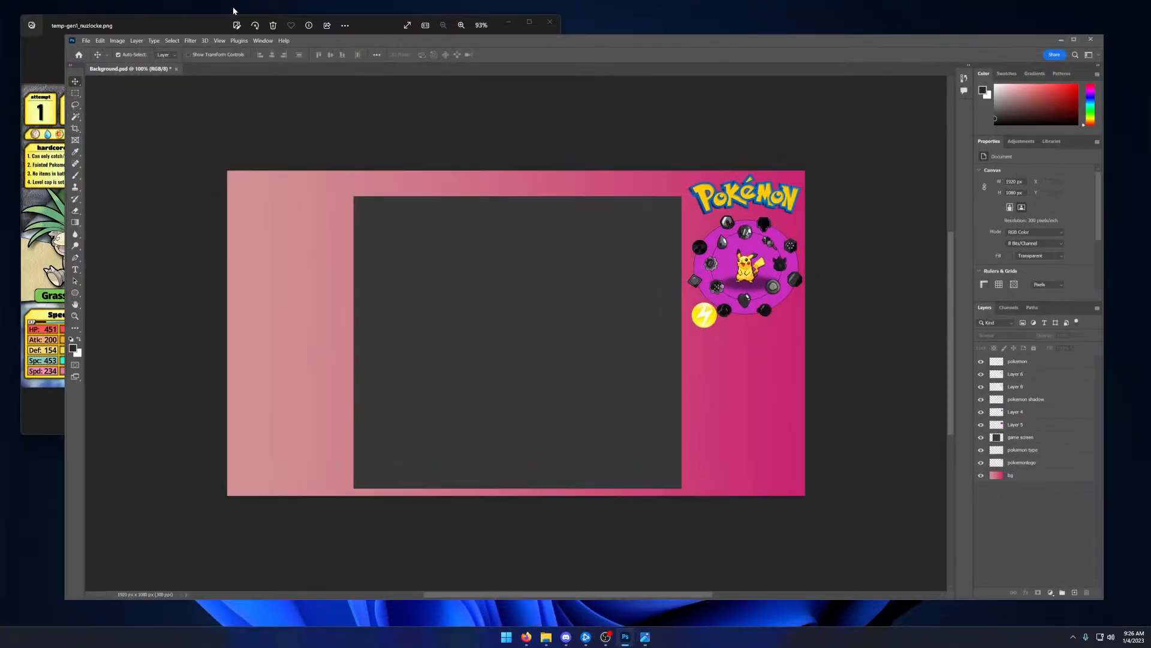
double_click(308, 41)
left_click(646, 638)
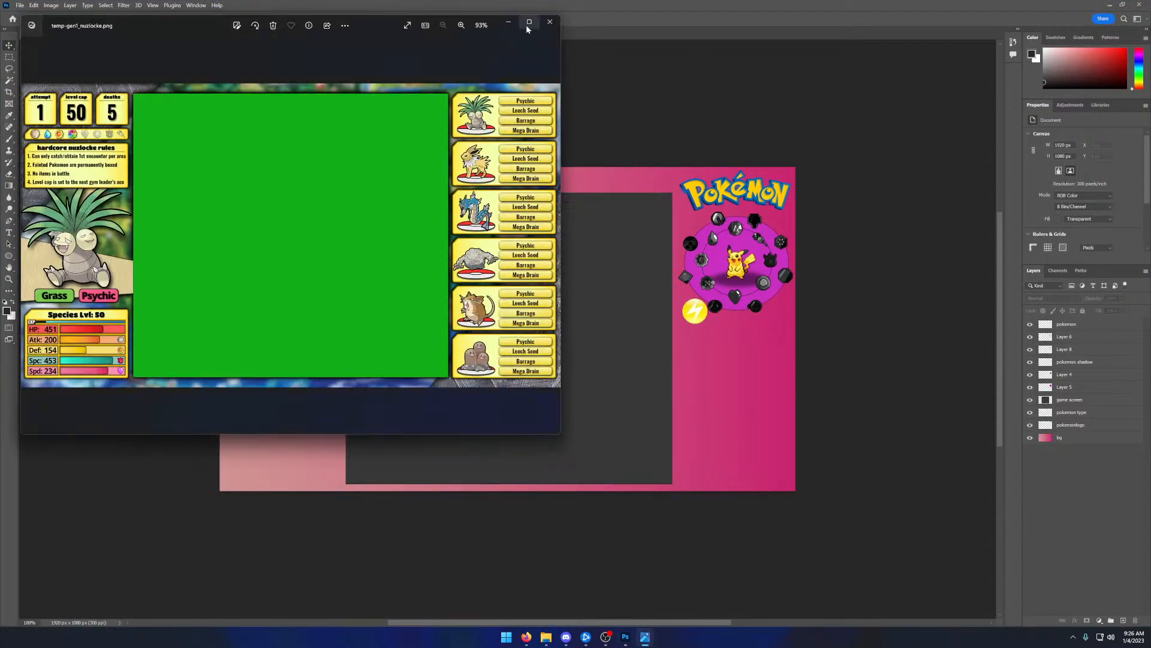
left_click(529, 23)
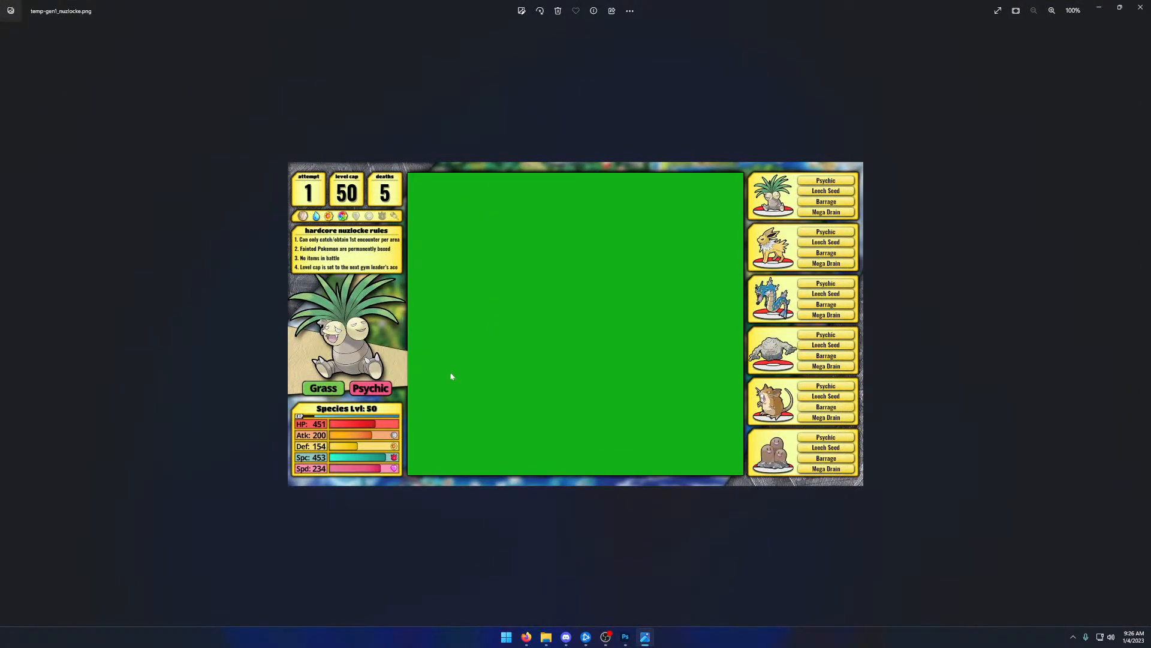
scroll(451, 376, "up", 5)
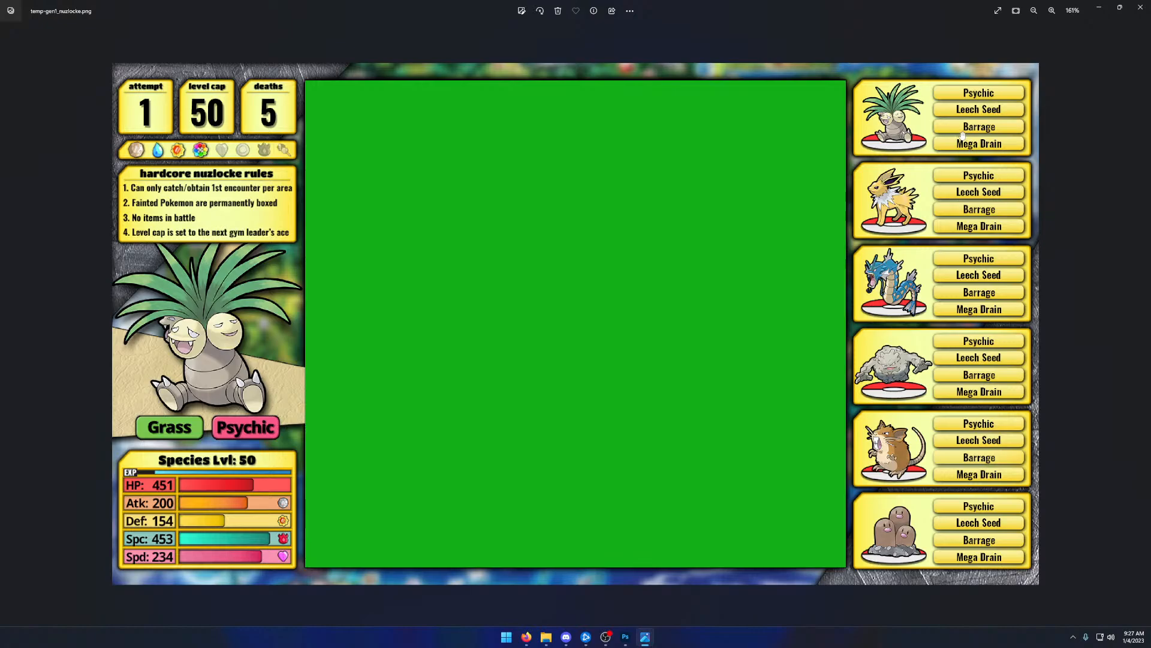
left_click_drag(483, 15, 0, 84)
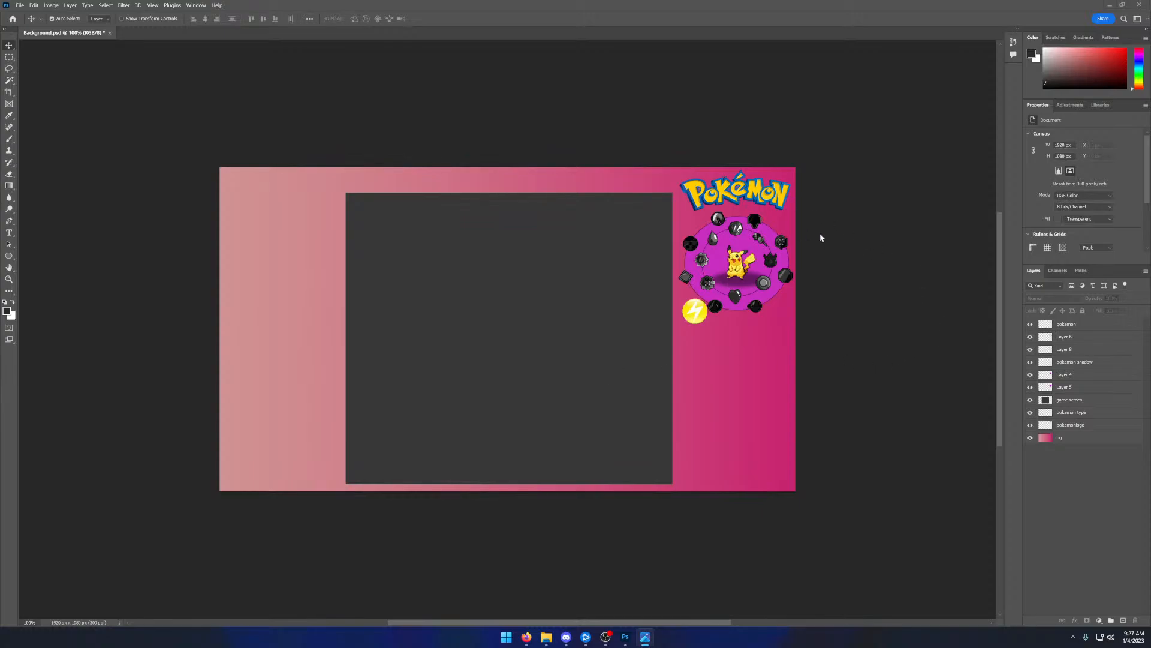
- Return to Photoshop and open the Pngtree "set of empty text box" PNG from the Desktop's Images folder
left_click(1056, 481)
left_click(21, 6)
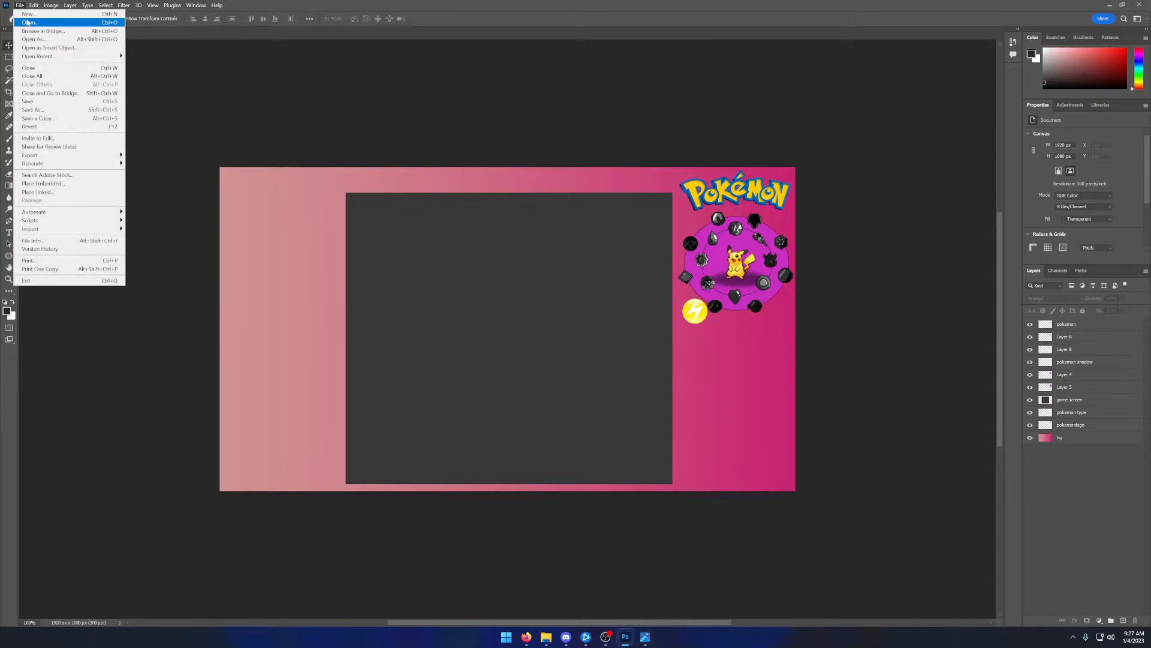
left_click(29, 22)
double_click(103, 75)
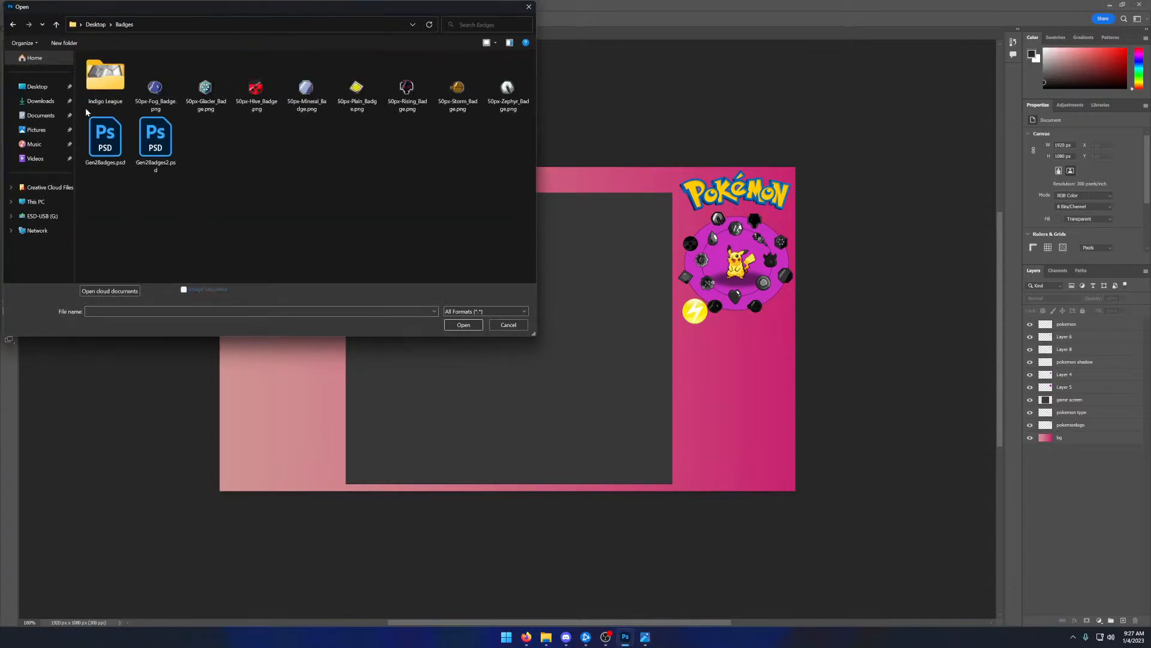
left_click(94, 25)
double_click(155, 77)
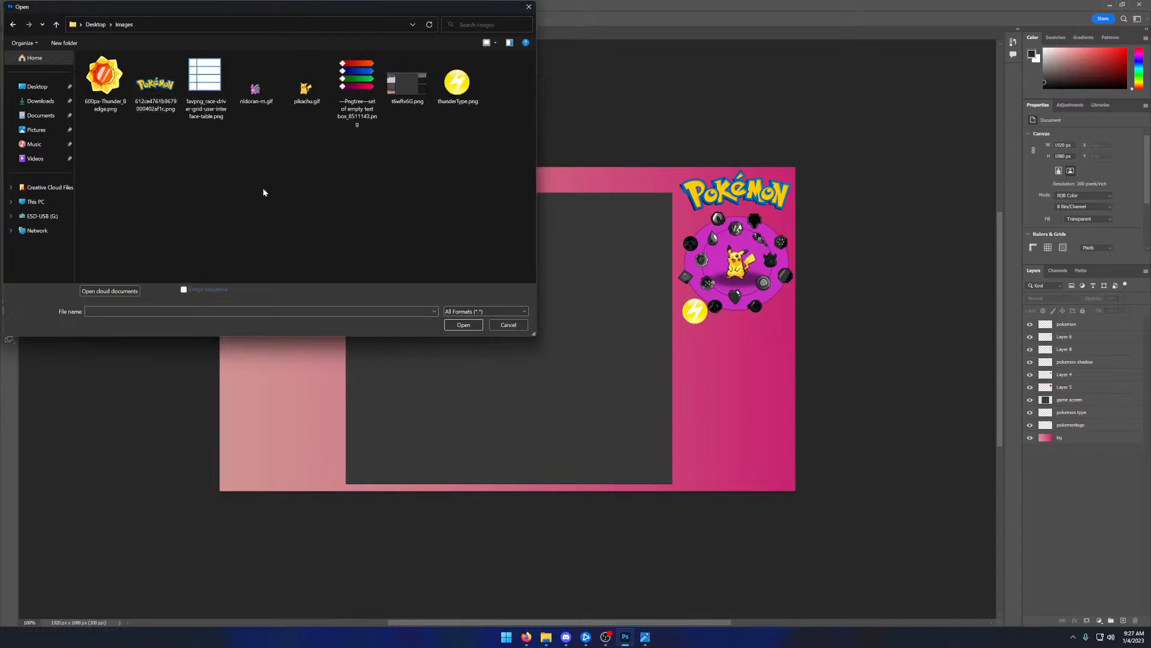
double_click(357, 84)
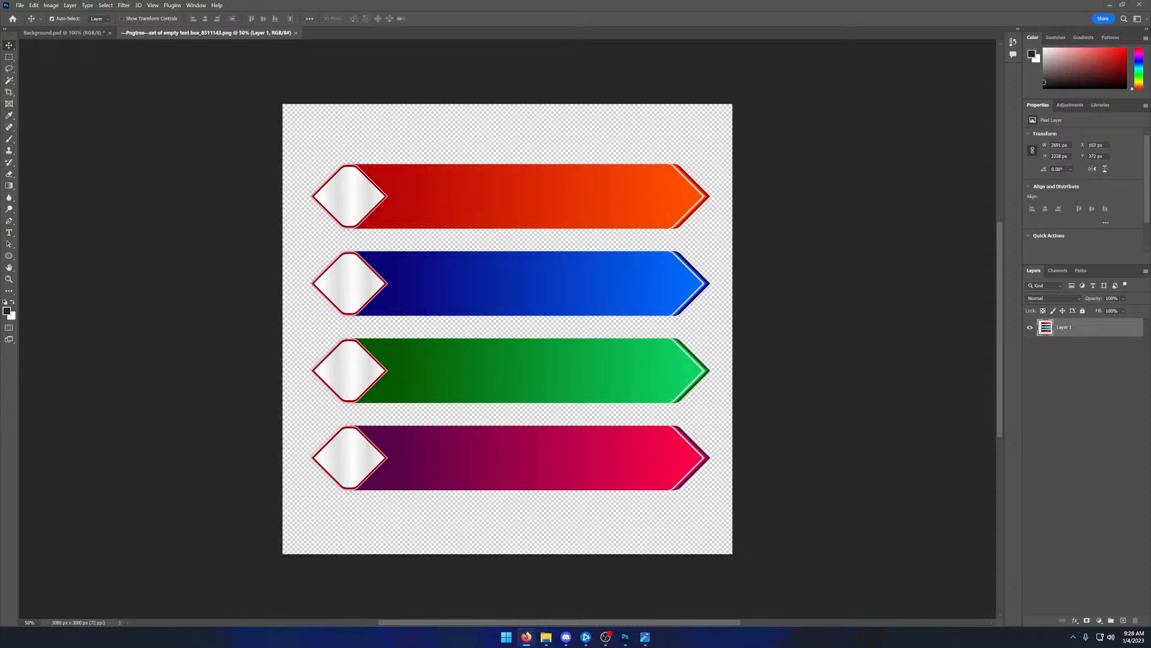
- Switch to Canva's color wheel in the browser and compare the Monochromatic, Analogous and Triadic color combinations
left_click_drag(275, 0, 284, 114)
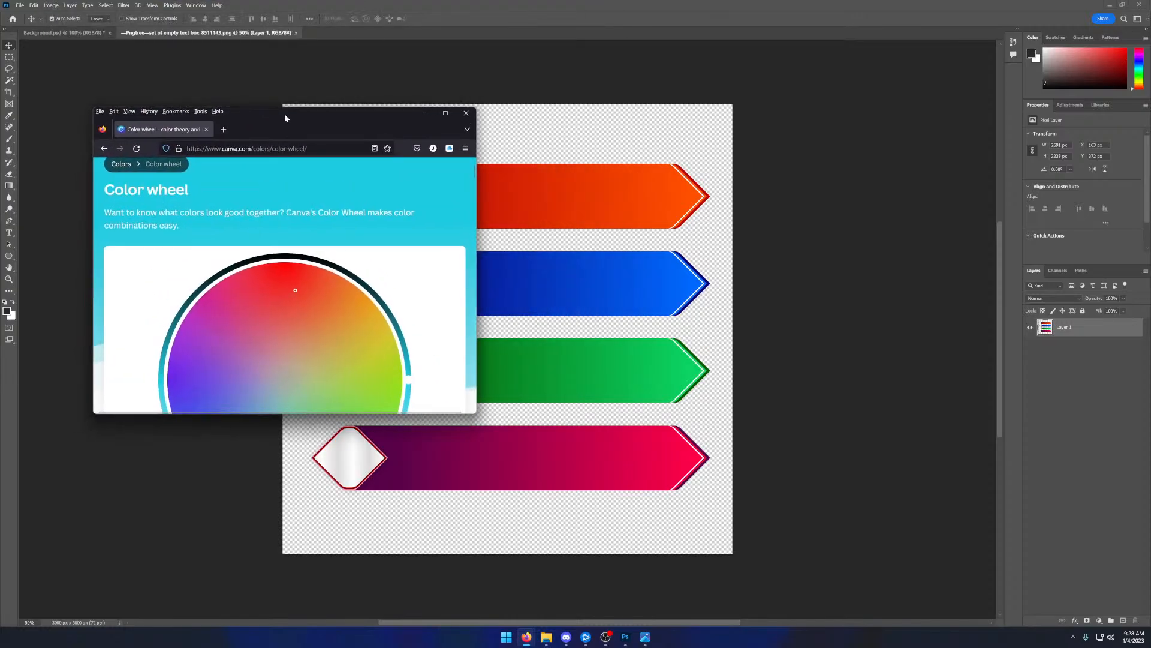
double_click(284, 114)
scroll(636, 269, "up", 1)
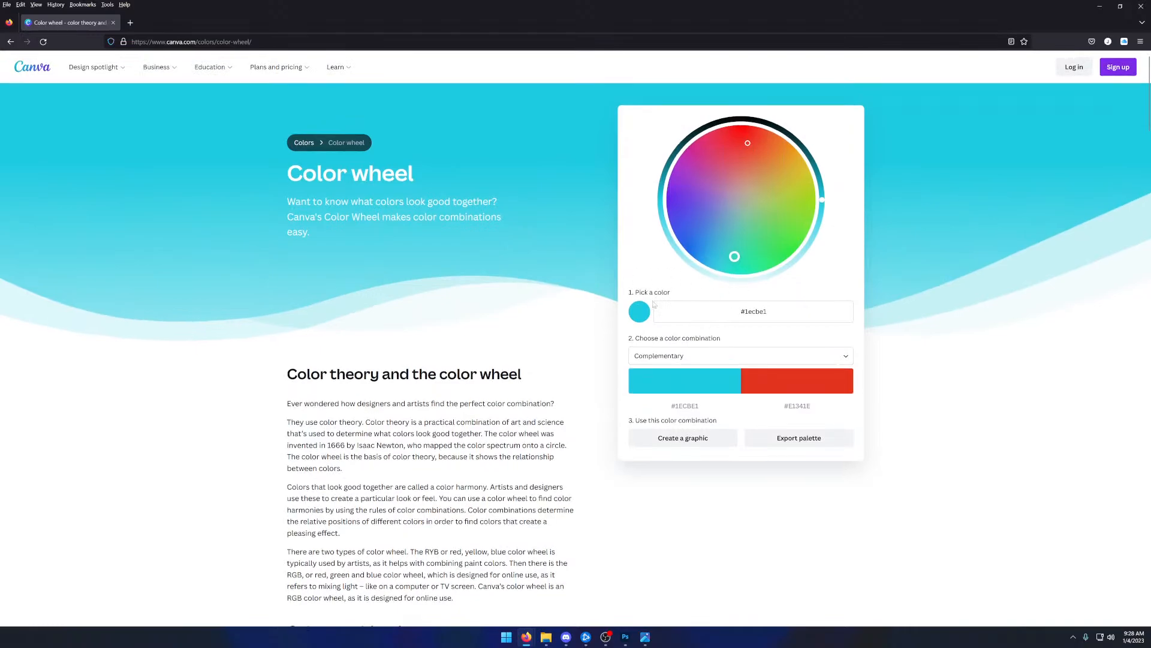
left_click(690, 360)
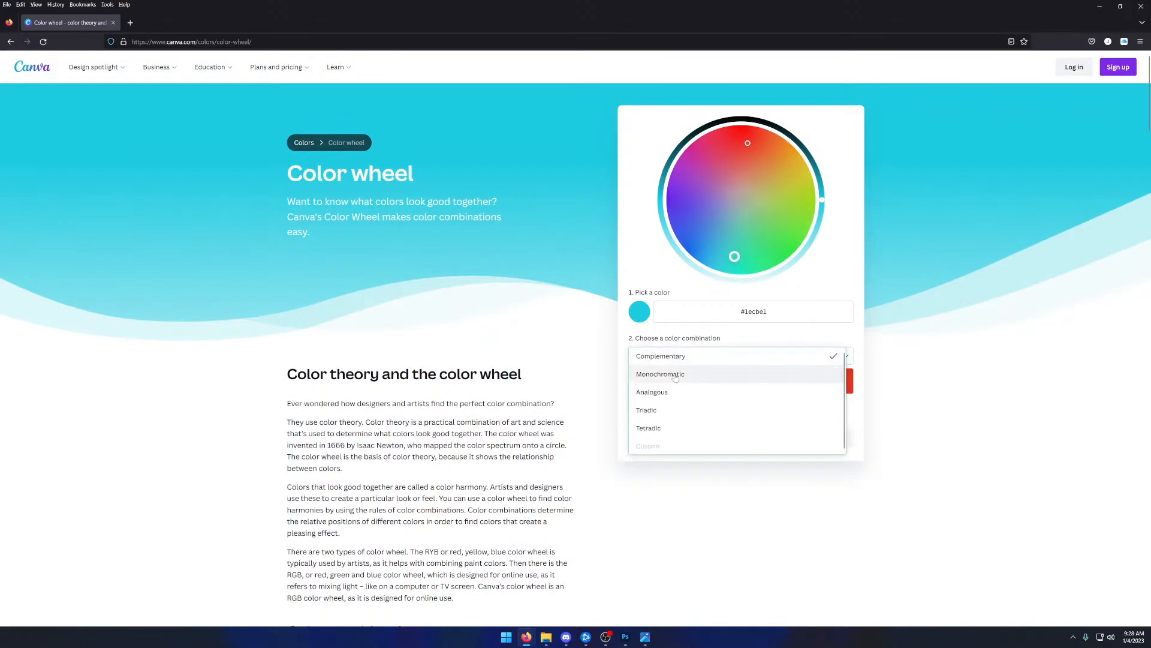
left_click(675, 374)
left_click(688, 357)
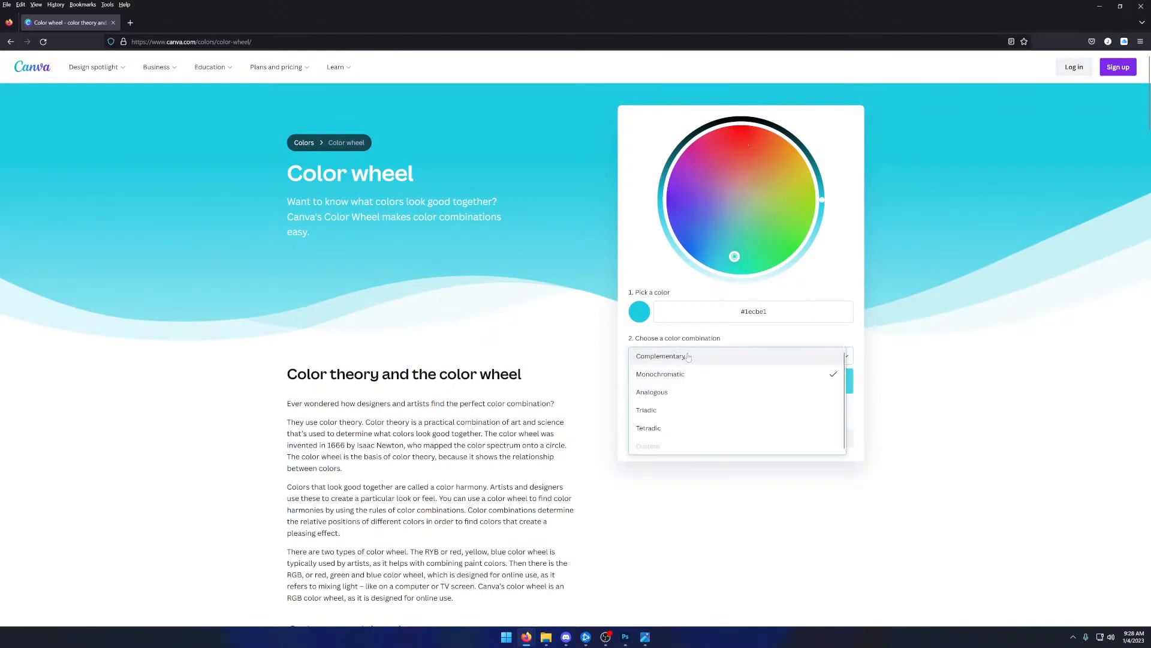
left_click(674, 391)
left_click(678, 360)
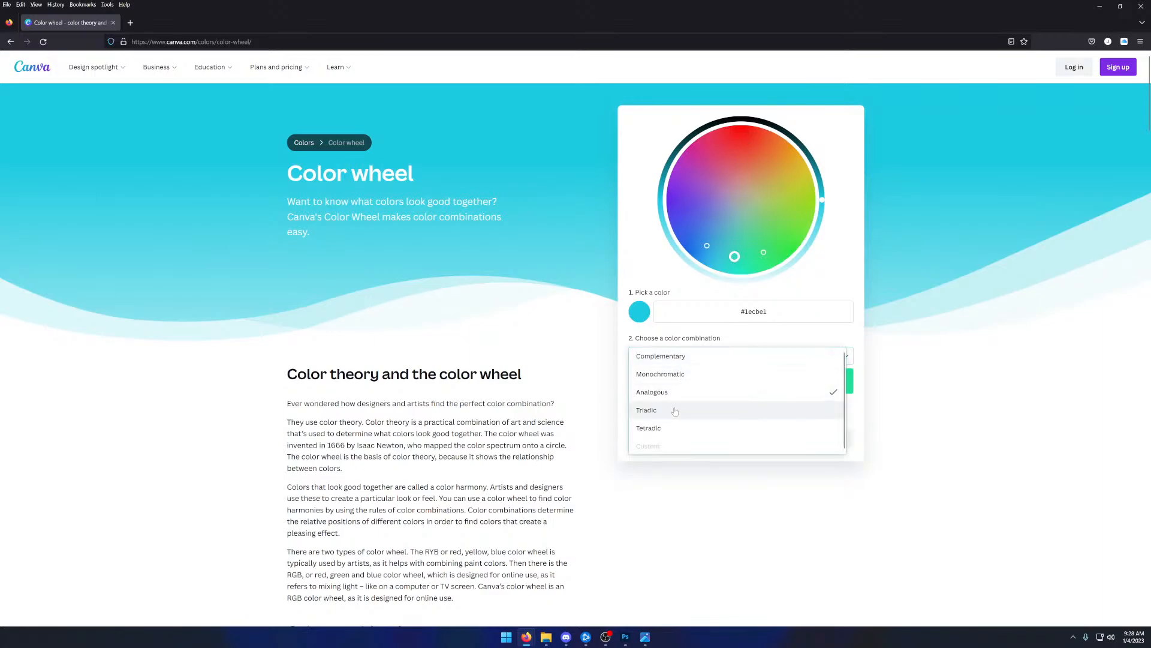
left_click(675, 411)
left_click(677, 355)
double_click(378, 9)
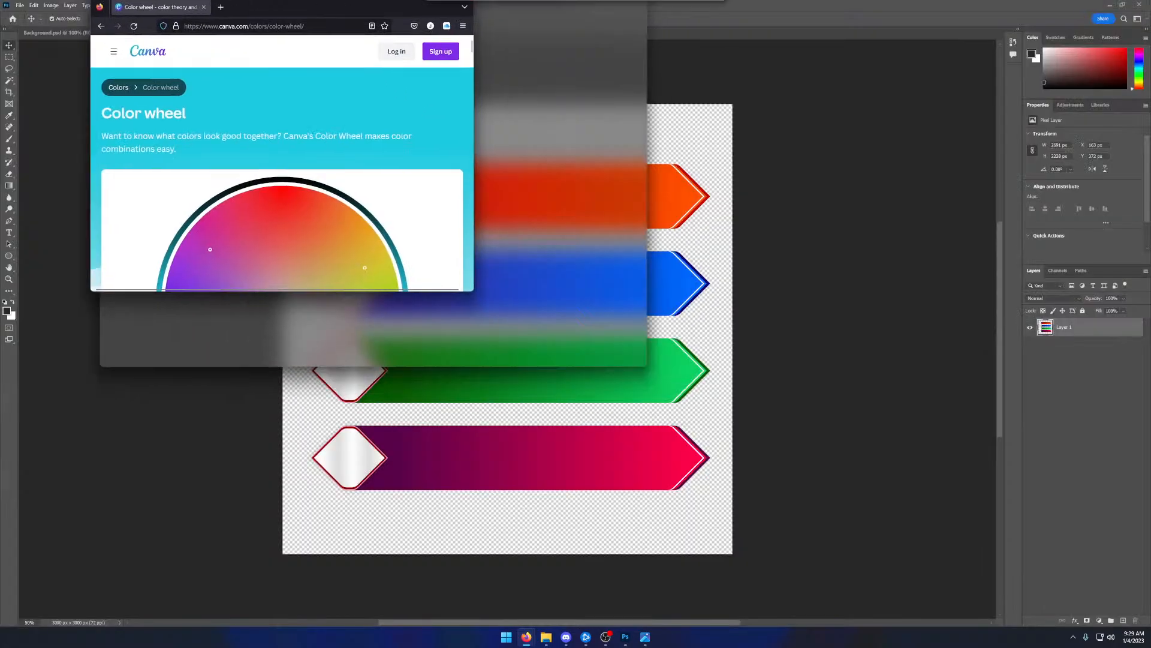
left_click_drag(359, 6, 354, 0)
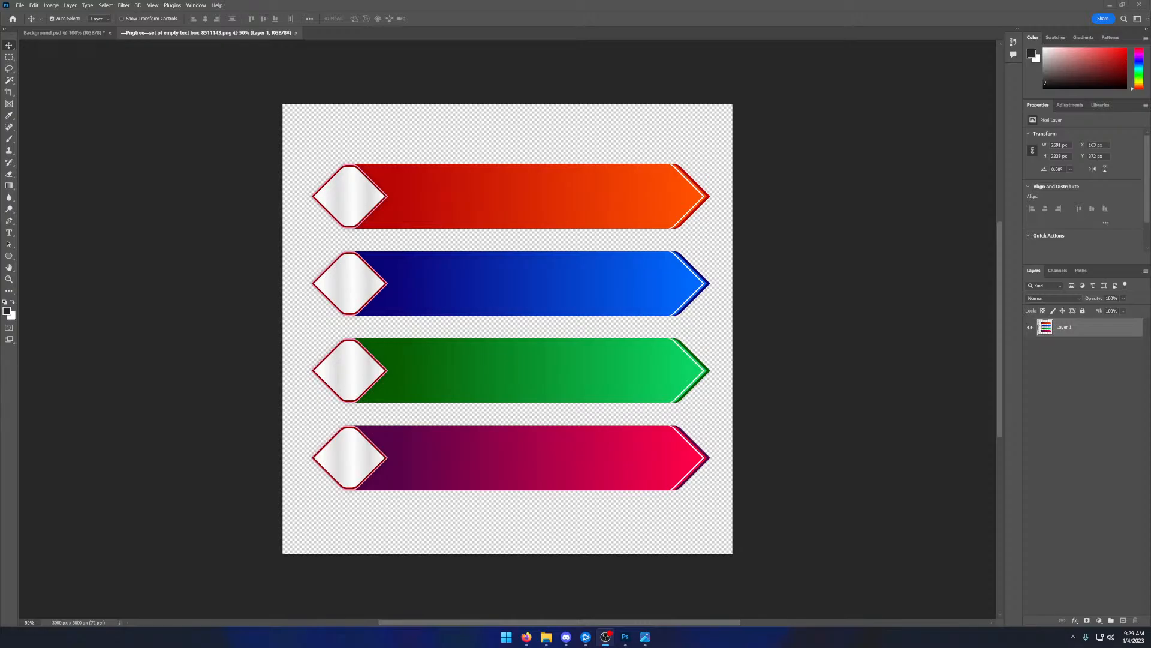
- Sample the light pink of the gradient in Background.psd and take its hex code d09092 to the browser to find a matching color
left_click(71, 33)
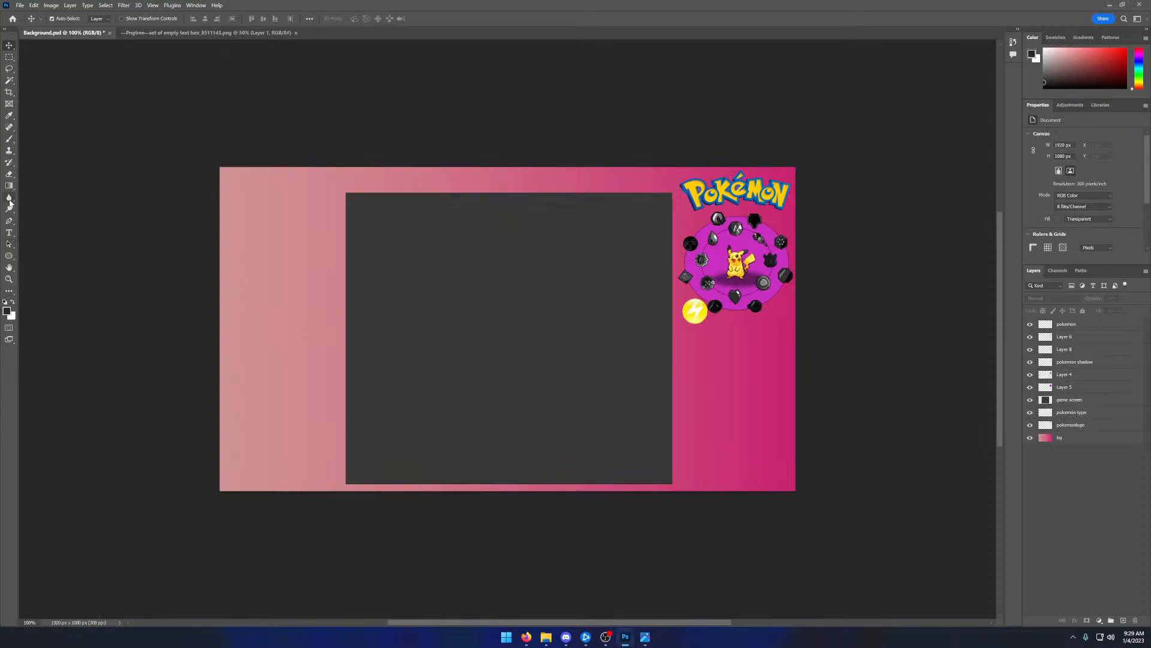
left_click(9, 162)
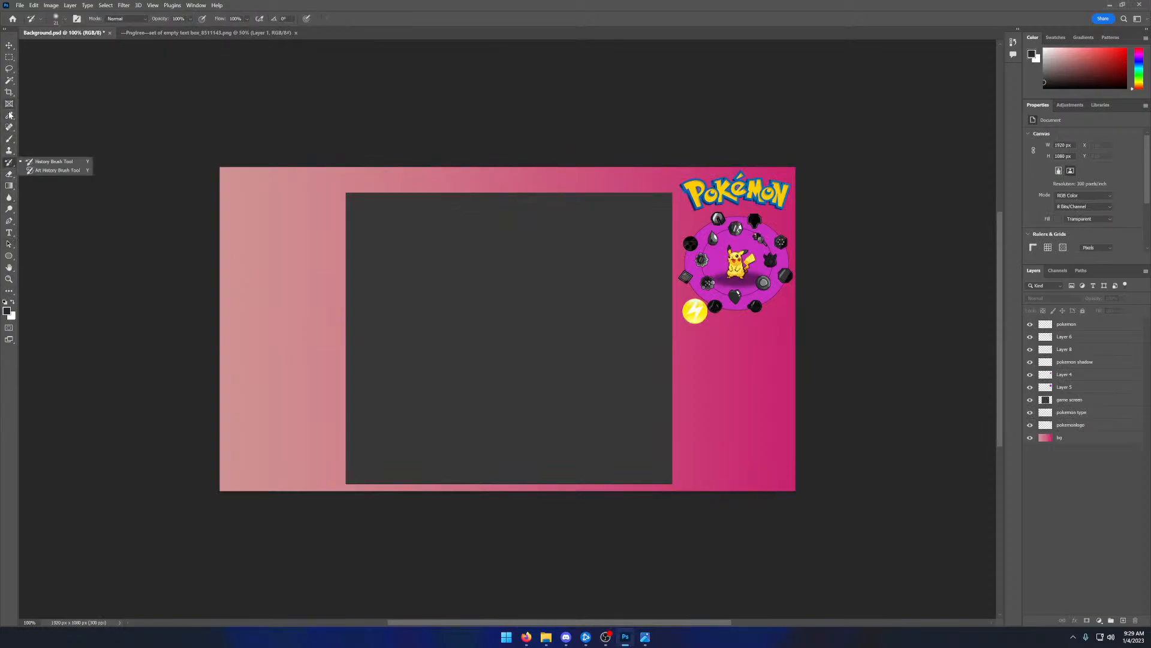
left_click(9, 115)
left_click(245, 341)
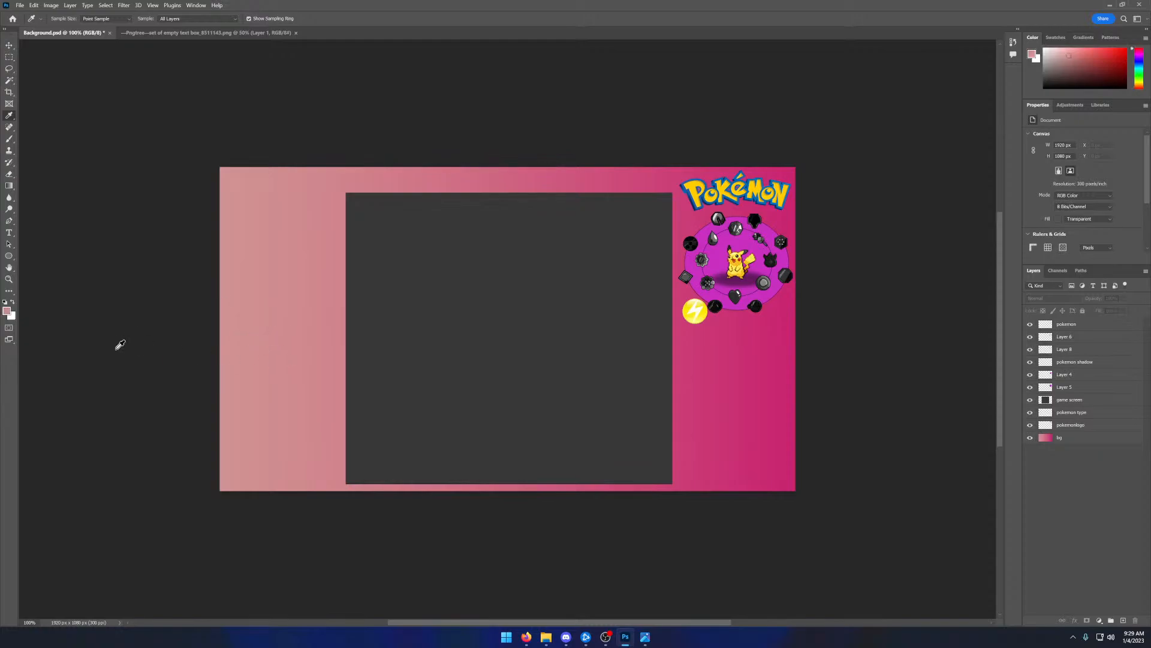
left_click(7, 311)
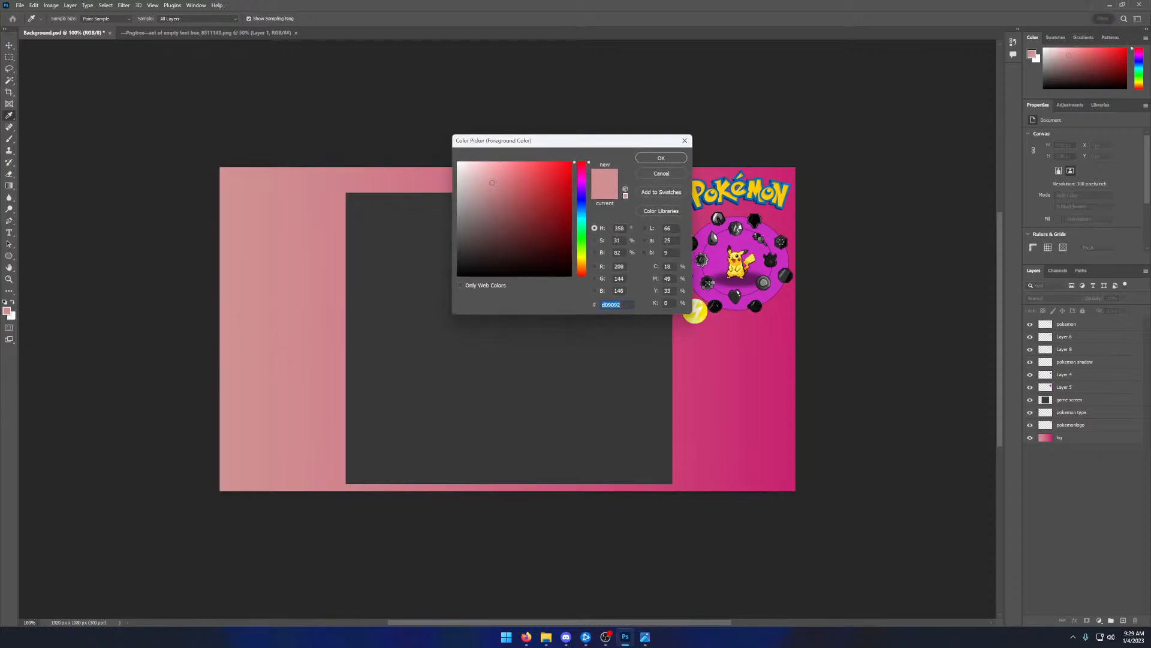
double_click(611, 305)
key("alt+Tab")
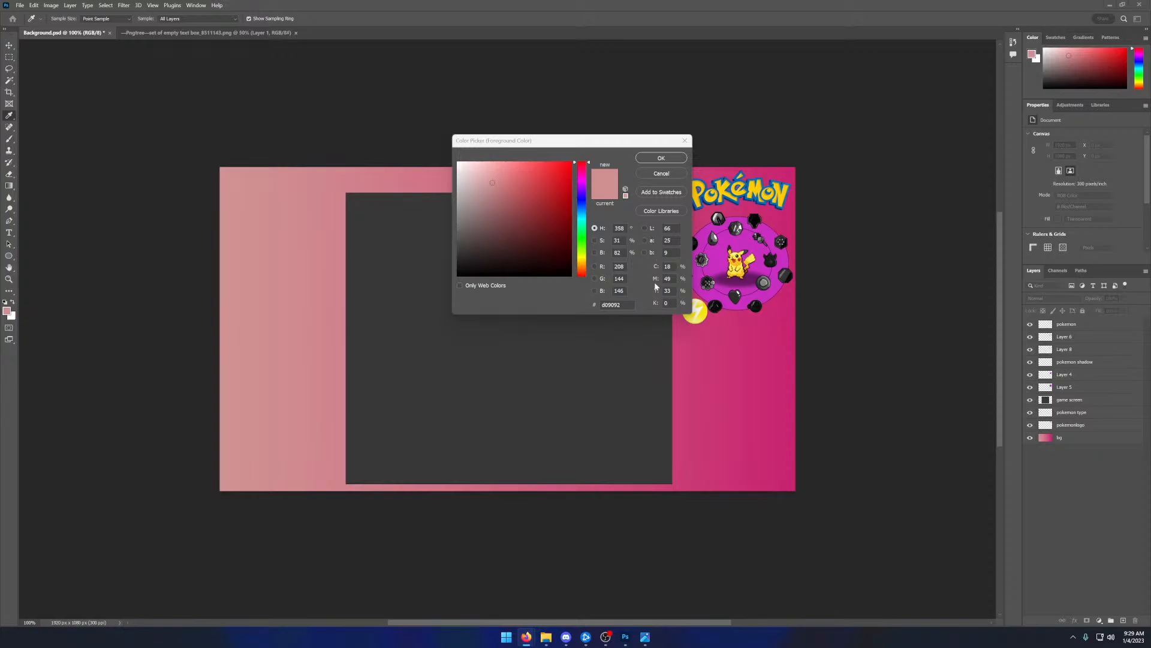
key("alt+Tab")
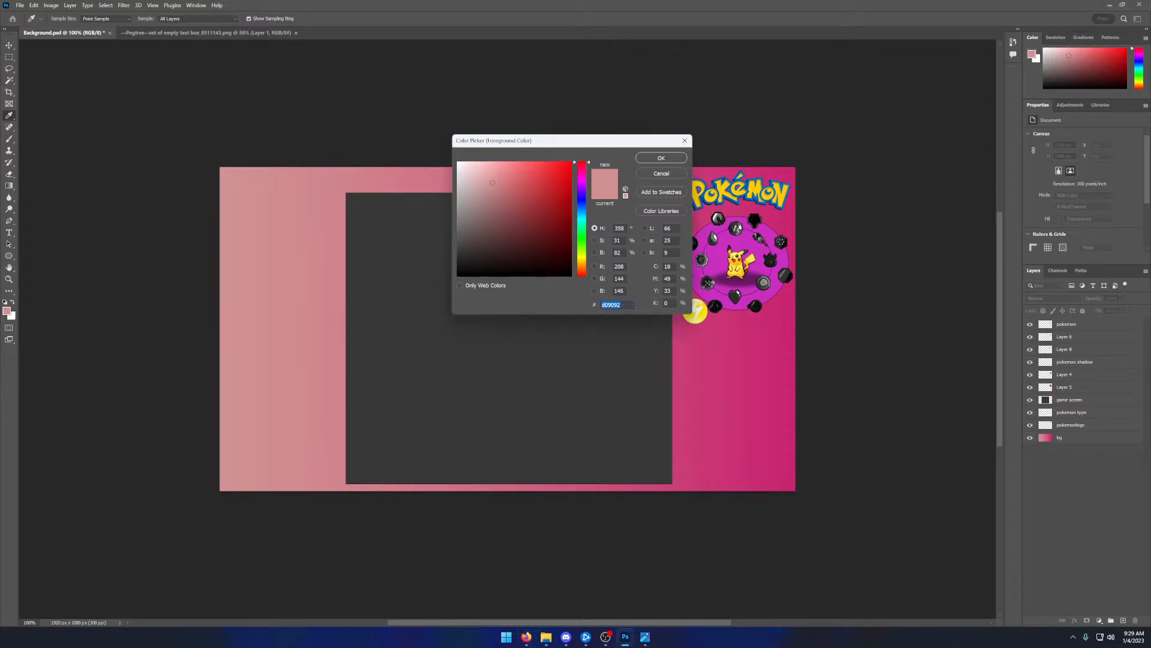
key("alt+Tab")
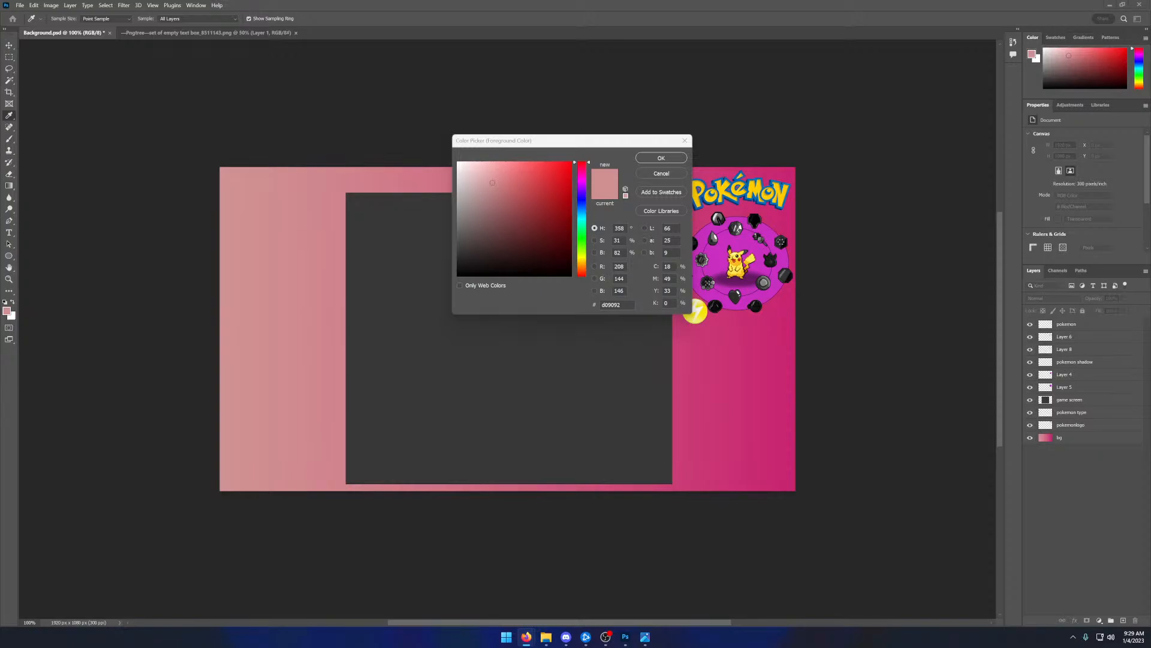
- Replace the sampled pink foreground color with #90D0CE while in Background.psd
left_click(642, 159)
type("#90D0CE")
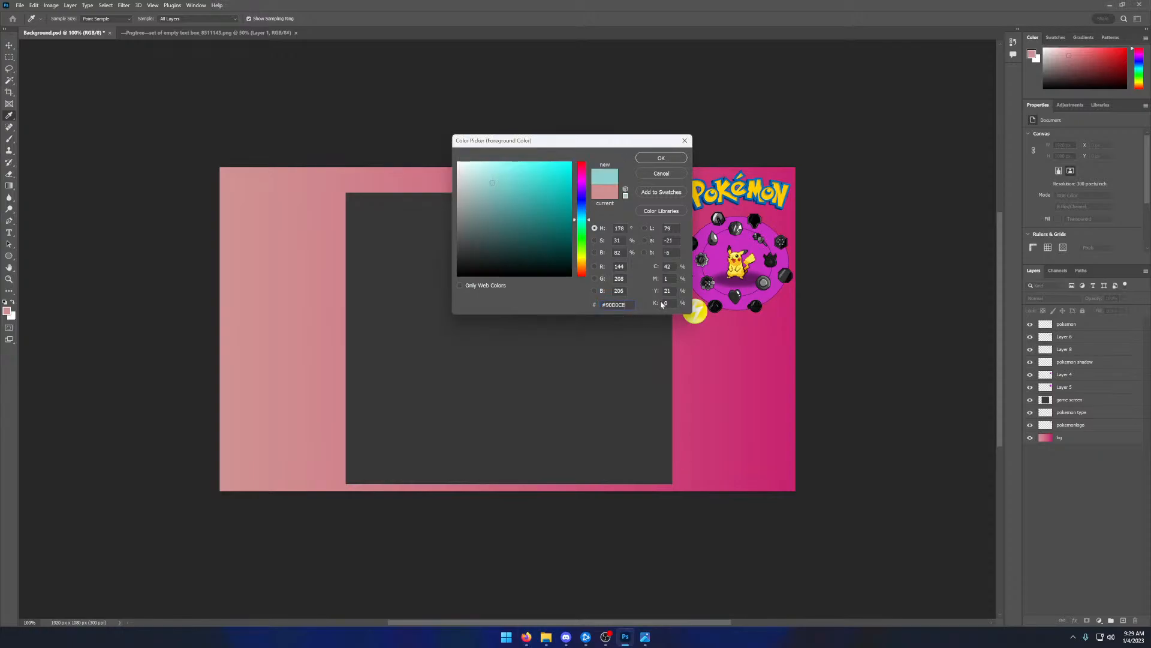
left_click(660, 158)
left_click(184, 38)
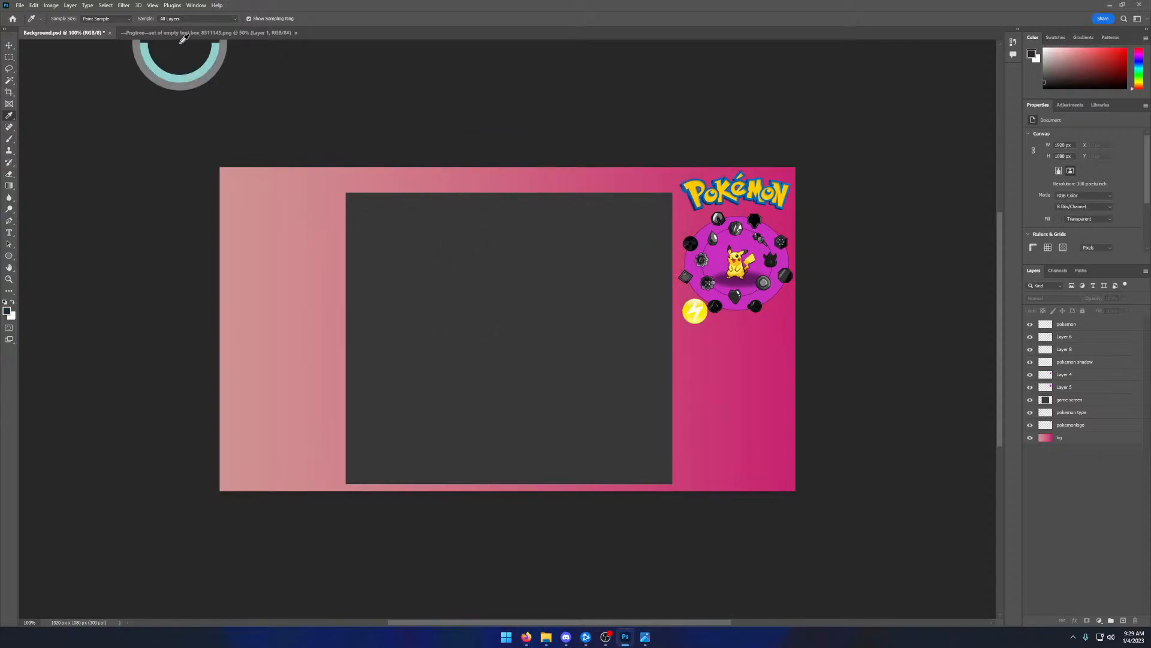
- Bring up the Pngtree text box document and set the foreground color to #90D0CE
left_click(183, 34)
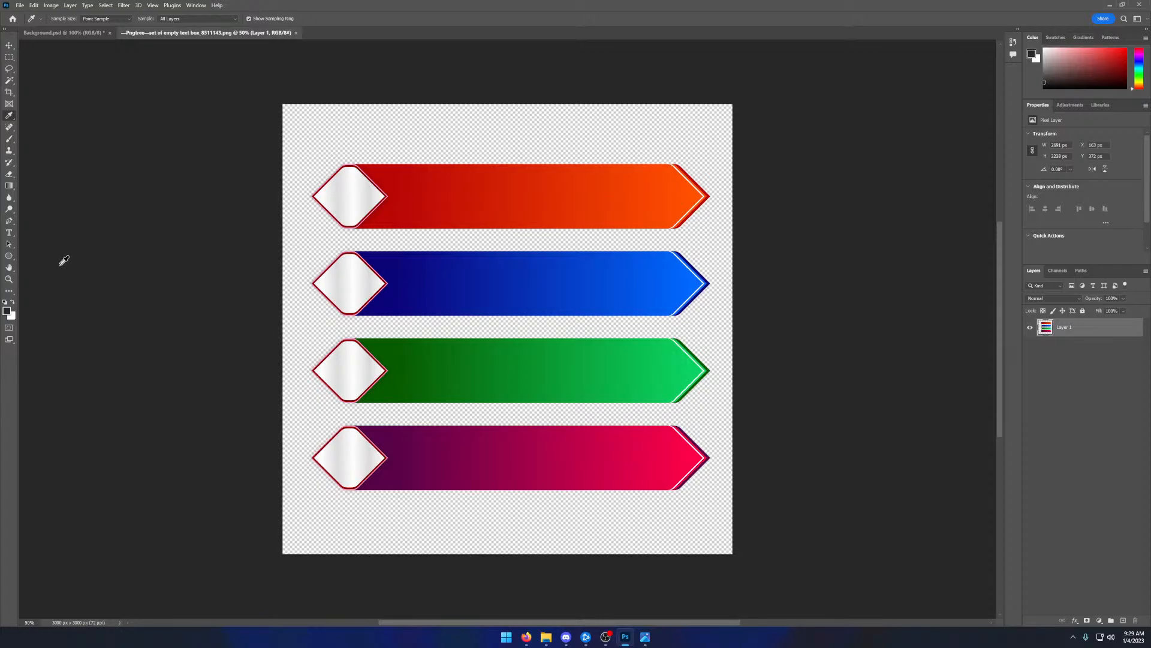
left_click(8, 310)
type("90D0CE")
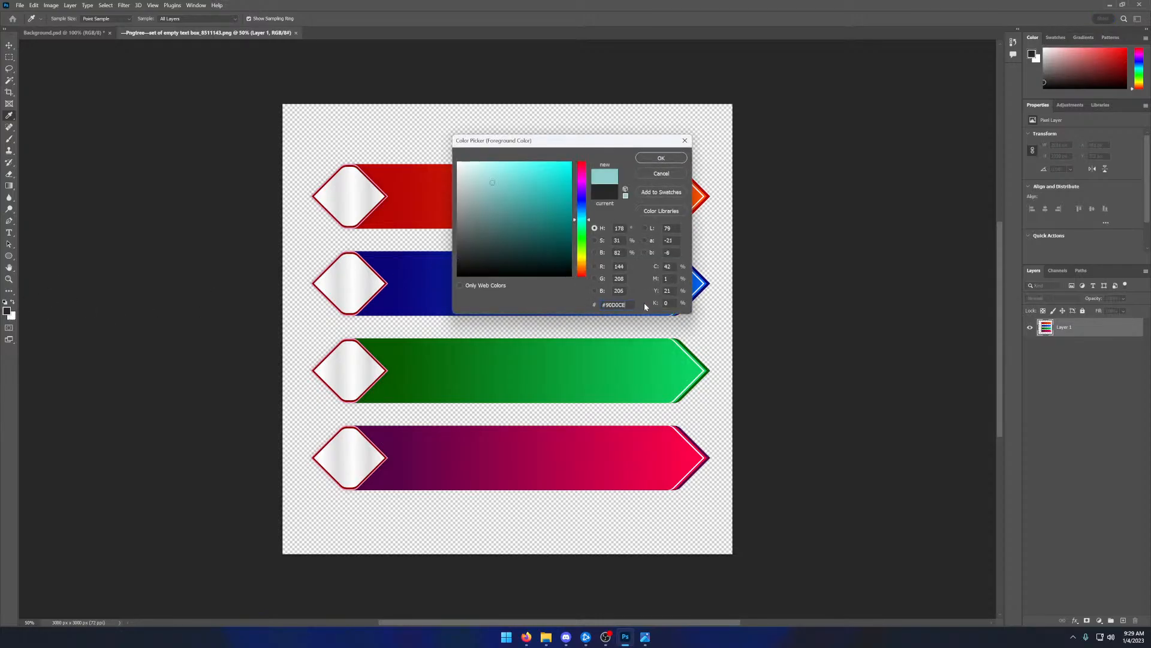
left_click(655, 161)
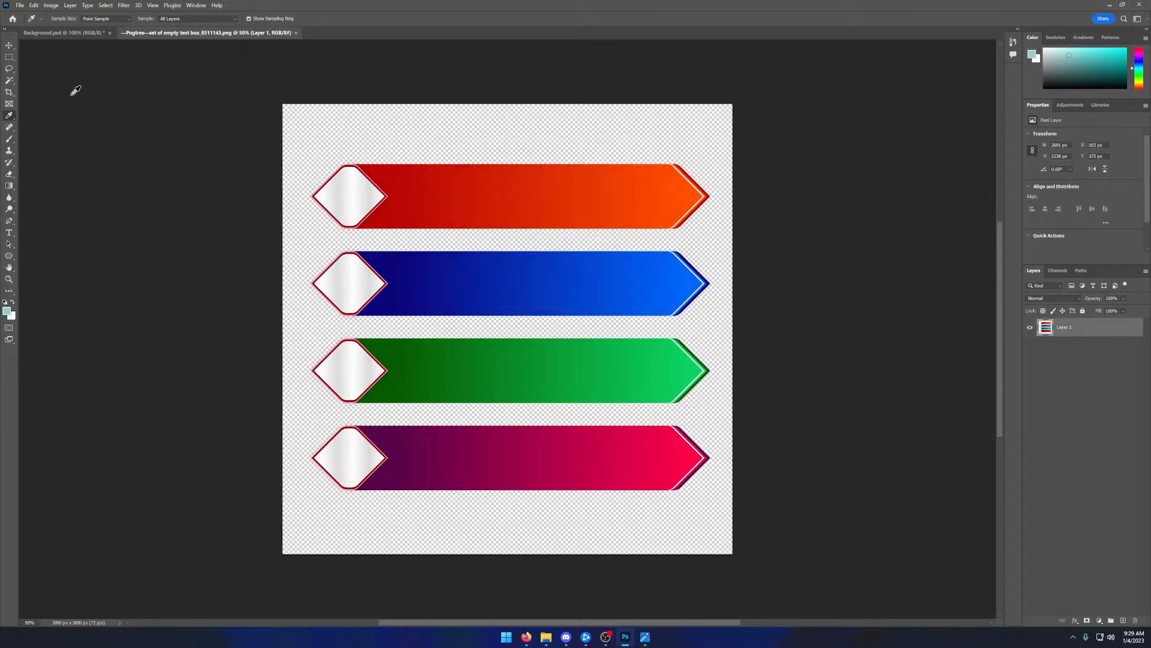
- Copy the red-orange text box with a rectangular selection and paste it into a new transparent document of 2691 x 494 pixels
left_click(11, 47)
left_click(9, 58)
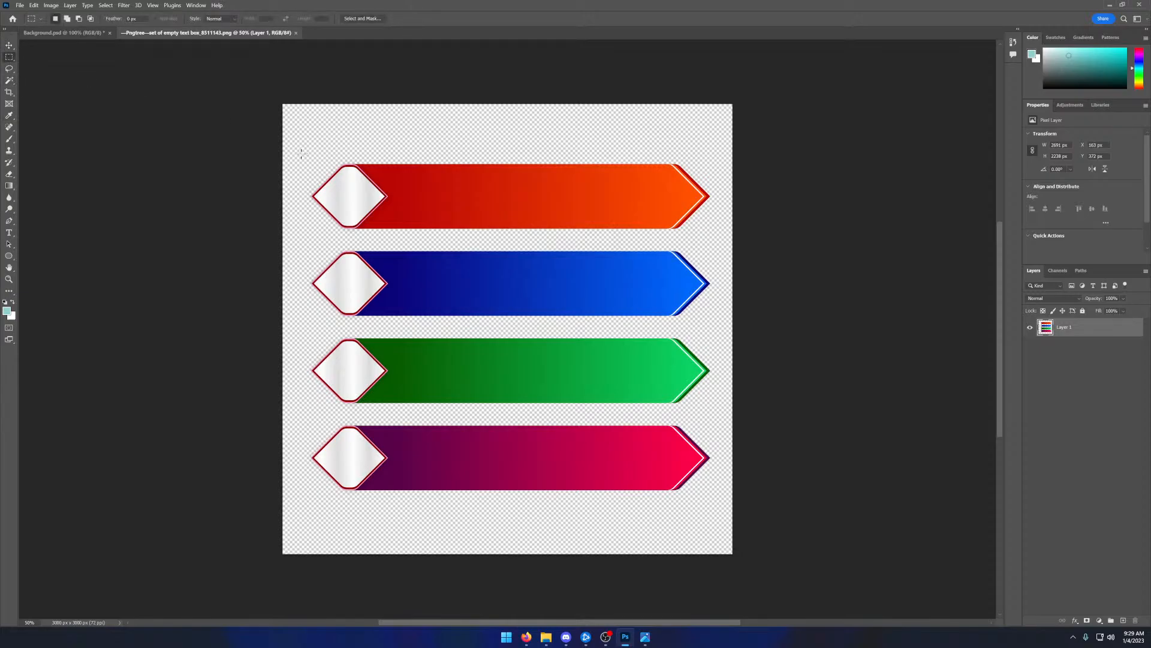
left_click_drag(301, 153, 760, 240)
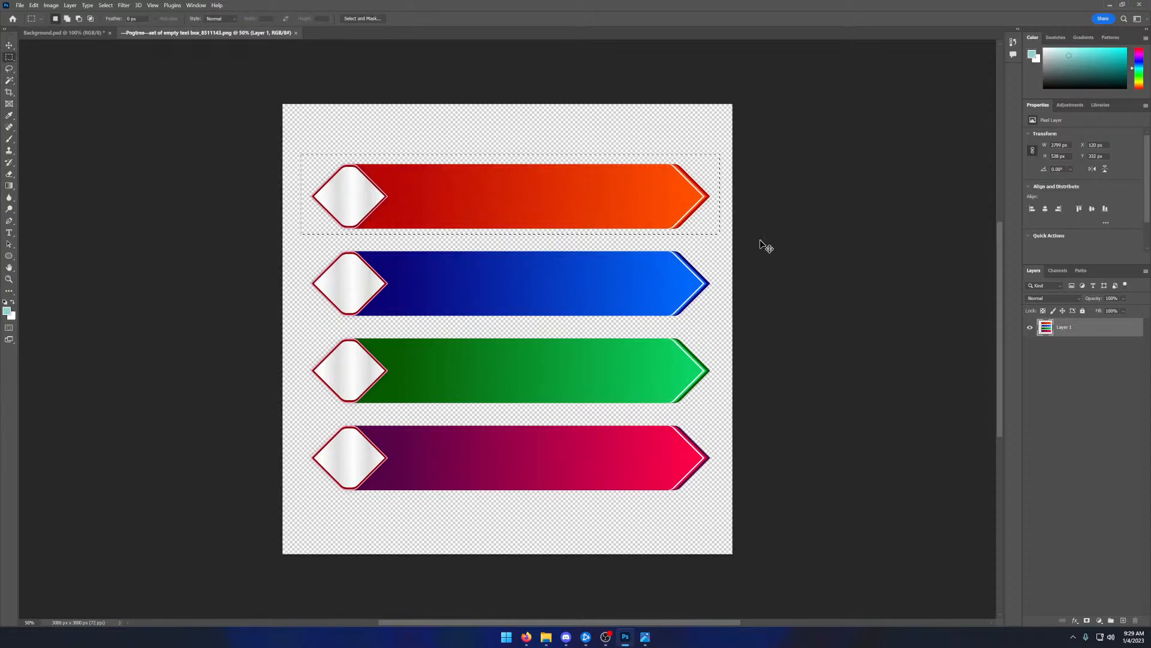
left_click(20, 4)
left_click(30, 14)
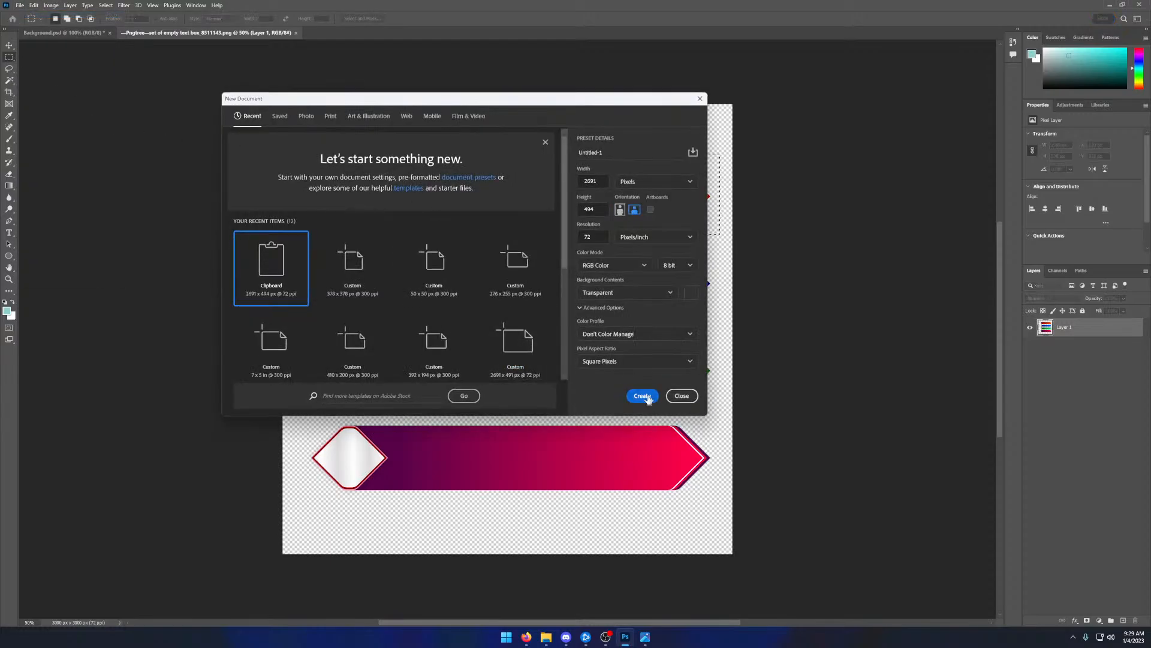
key("Return")
key("ctrl+v")
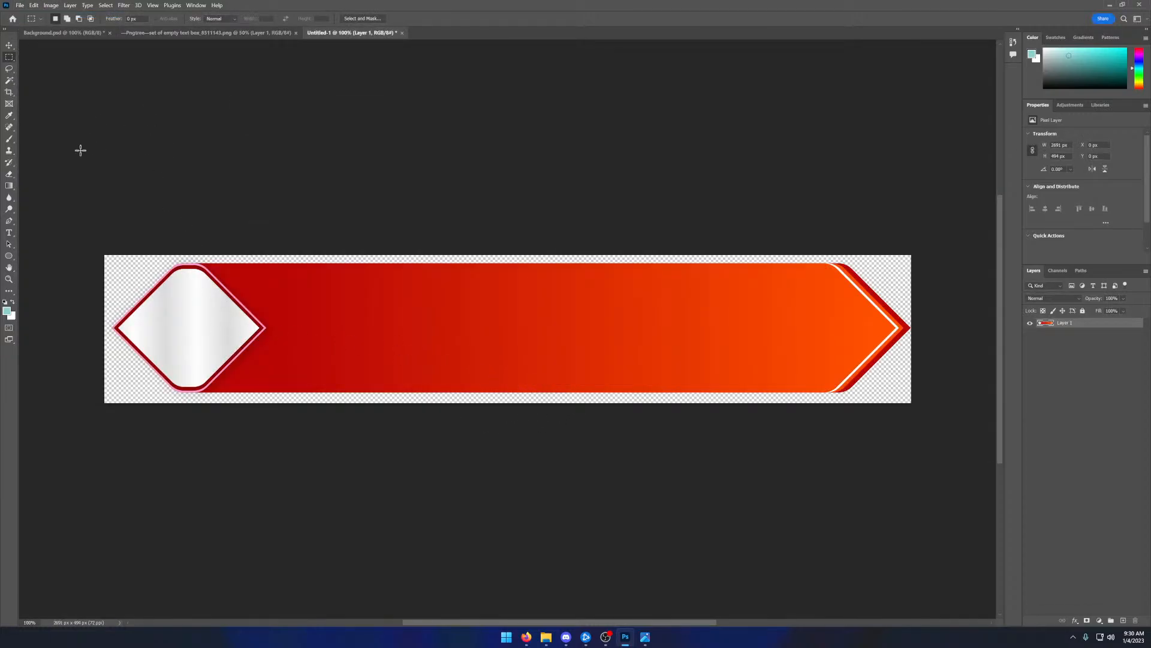
- Select the red-orange fill of the text box with the Magic Wand and paint it teal with an enlarged brush
left_click(10, 80)
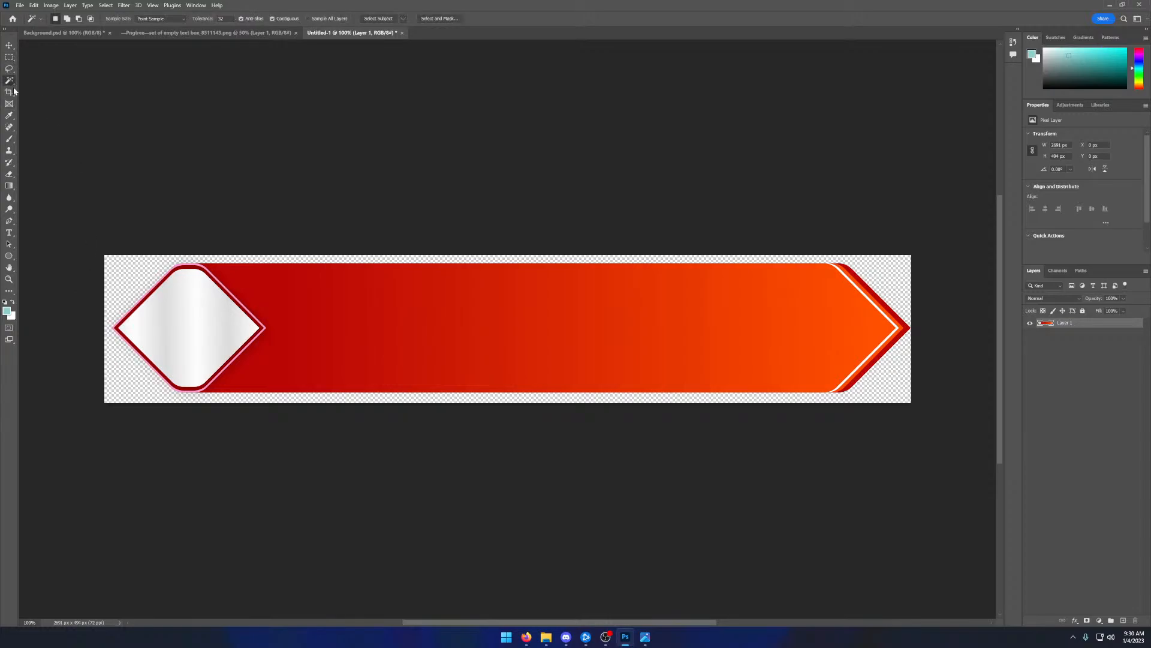
left_click(268, 294)
left_click(571, 341, "shift")
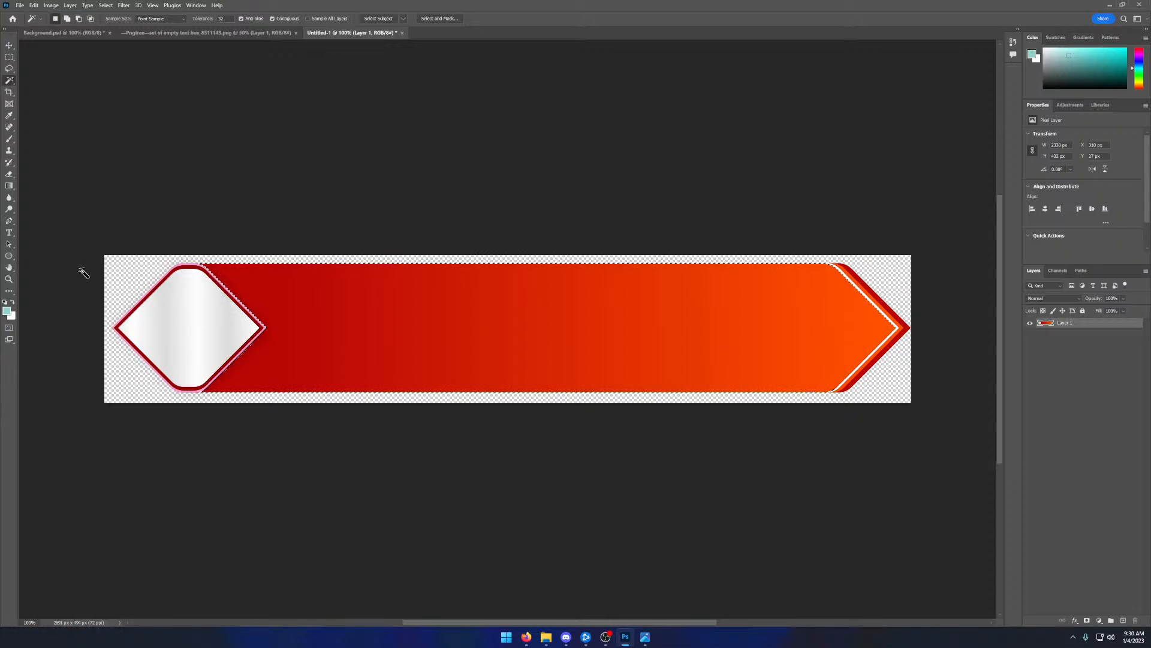
left_click(9, 139)
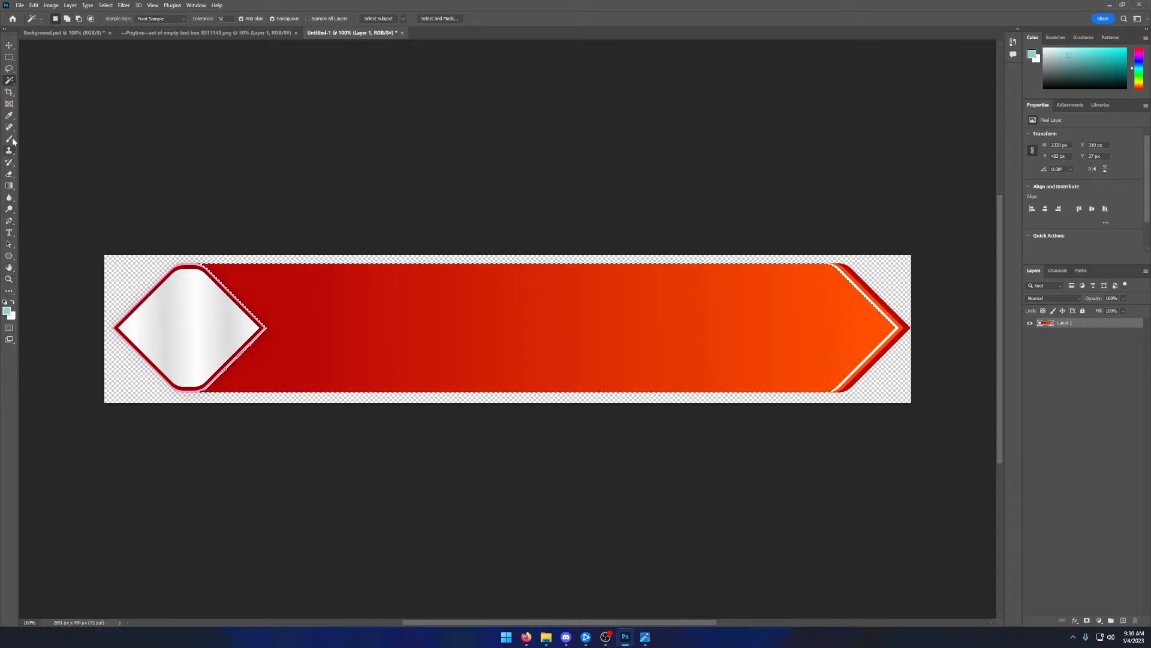
left_click(58, 22)
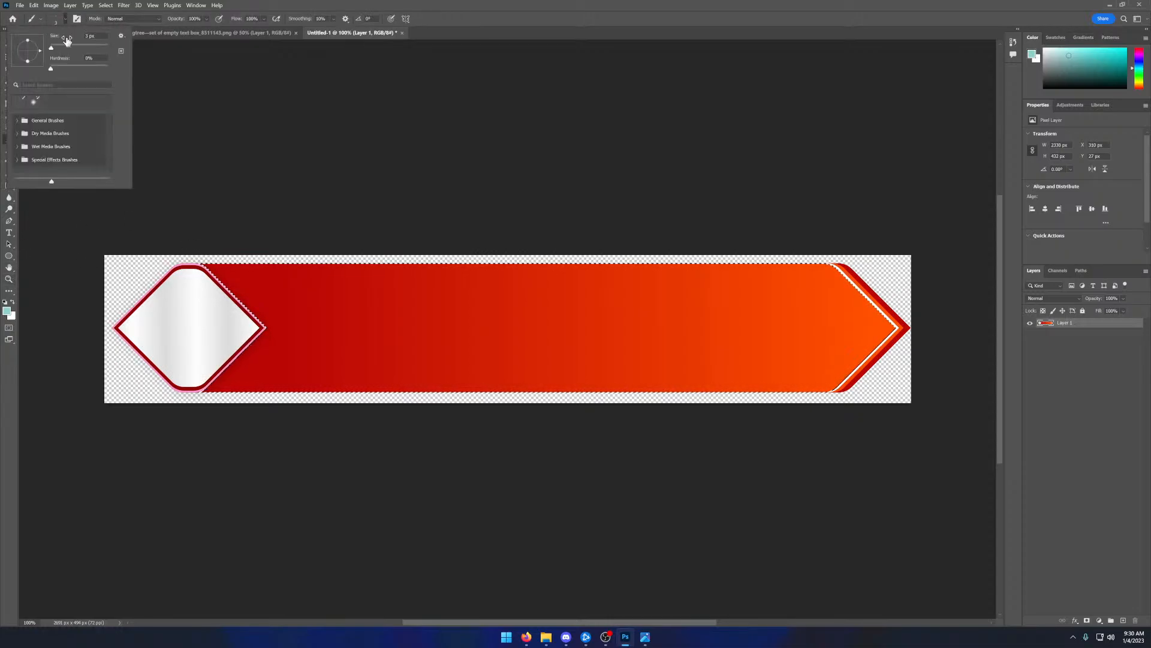
left_click_drag(66, 48, 90, 48)
mouse_move(254, 277)
left_mouse_down()
mouse_move(265, 298)
mouse_move(187, 243)
mouse_move(284, 361)
mouse_move(255, 254)
mouse_move(237, 398)
mouse_move(267, 353)
mouse_move(217, 388)
mouse_move(224, 408)
mouse_move(268, 373)
mouse_move(353, 347)
mouse_move(675, 383)
mouse_move(602, 375)
mouse_move(735, 409)
mouse_move(894, 371)
mouse_move(928, 315)
mouse_move(818, 411)
mouse_move(929, 300)
mouse_move(863, 343)
mouse_move(800, 413)
mouse_move(889, 258)
mouse_move(923, 293)
mouse_move(866, 320)
mouse_move(864, 333)
mouse_move(803, 269)
mouse_move(523, 268)
mouse_move(641, 265)
mouse_move(660, 279)
mouse_move(119, 290)
mouse_move(319, 315)
mouse_move(493, 305)
mouse_move(196, 358)
mouse_move(412, 318)
mouse_move(659, 314)
mouse_move(421, 385)
mouse_move(823, 276)
mouse_move(581, 377)
mouse_move(676, 372)
mouse_move(807, 316)
mouse_move(753, 290)
mouse_move(672, 334)
mouse_move(654, 361)
mouse_move(718, 373)
left_mouse_up()
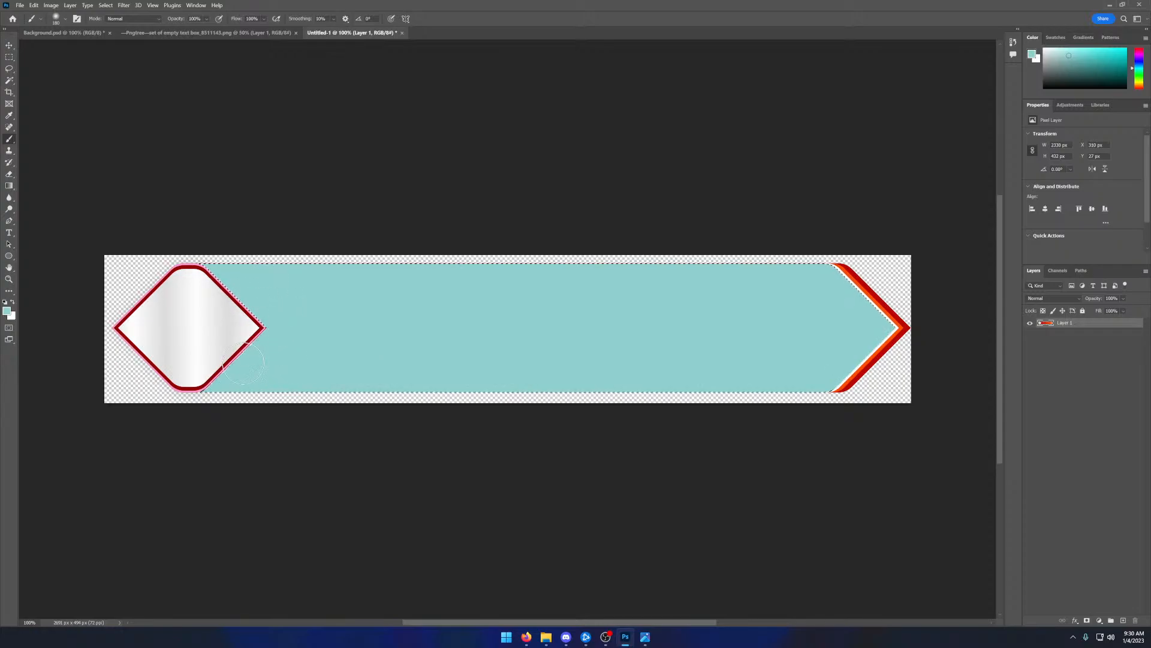
mouse_move(243, 319)
left_mouse_down()
mouse_move(235, 397)
mouse_move(179, 236)
left_mouse_up()
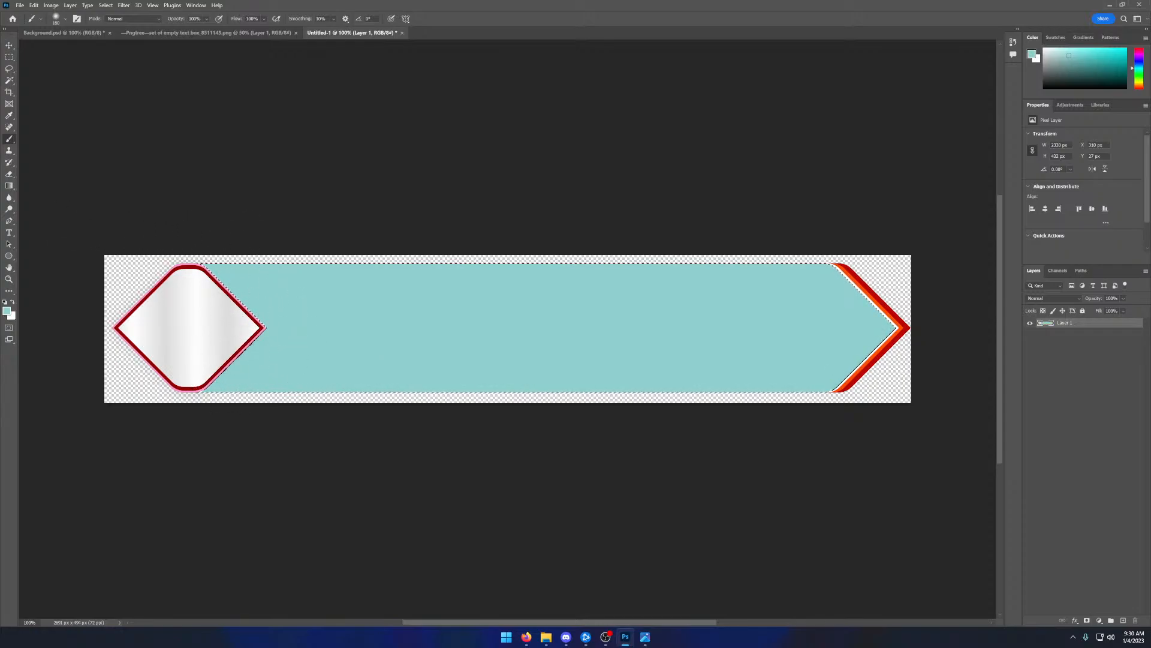
key("ctrl+d")
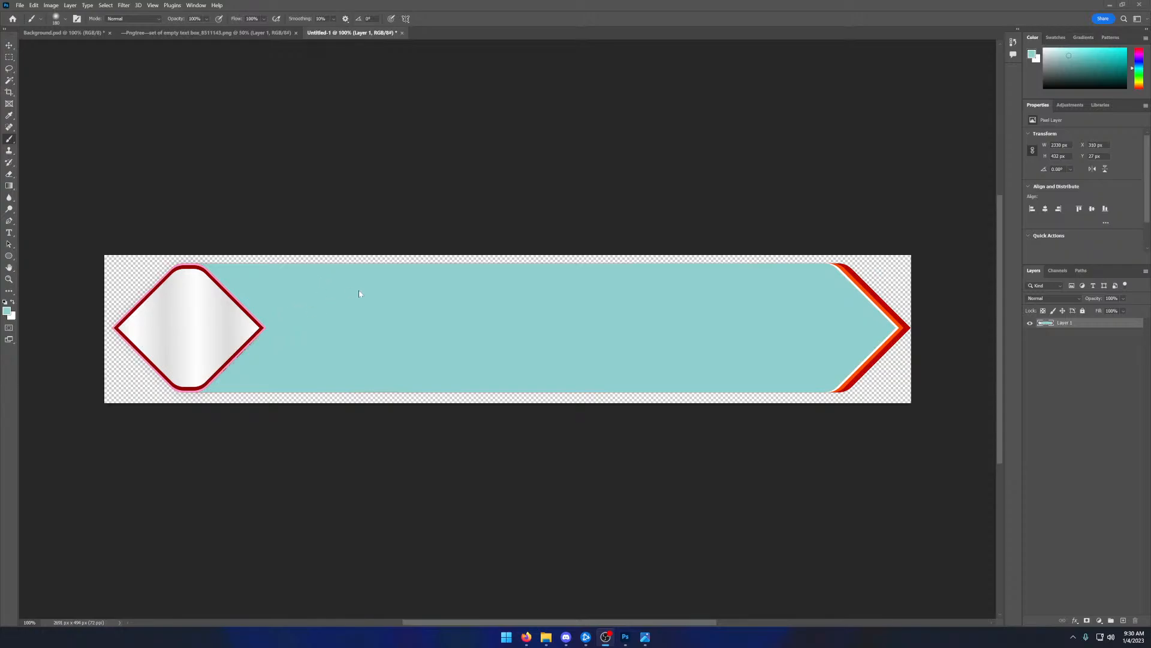
- Select the orange strip along the arrow tip with the Magic Wand and paint it with the same teal
left_click(23, 83)
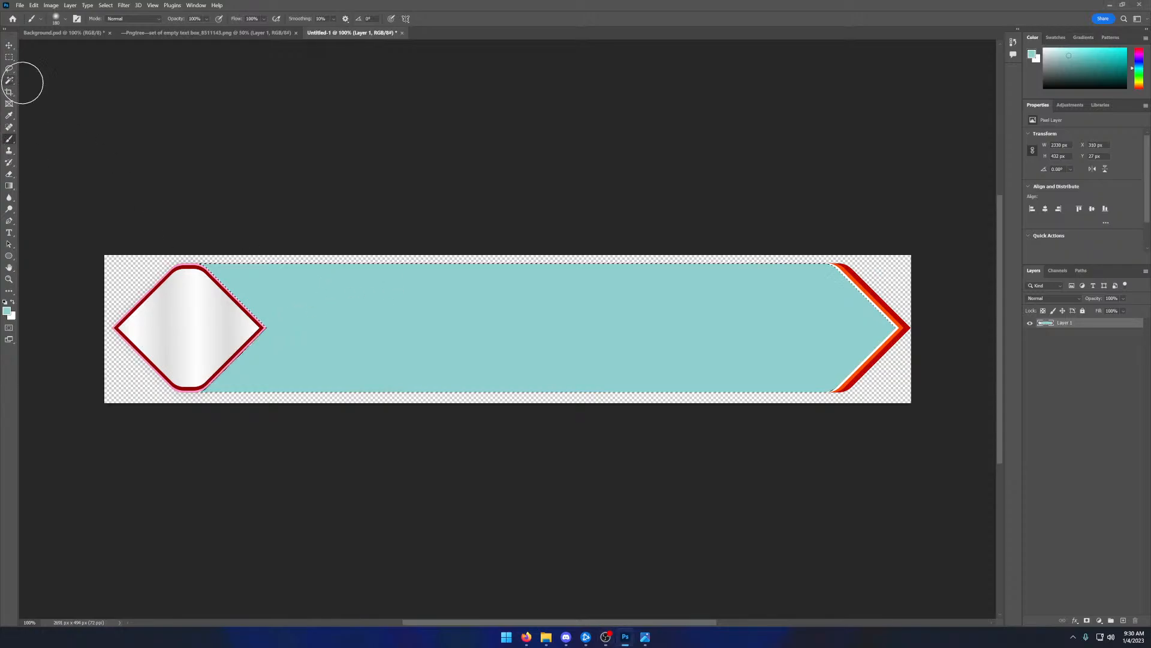
left_click(9, 80)
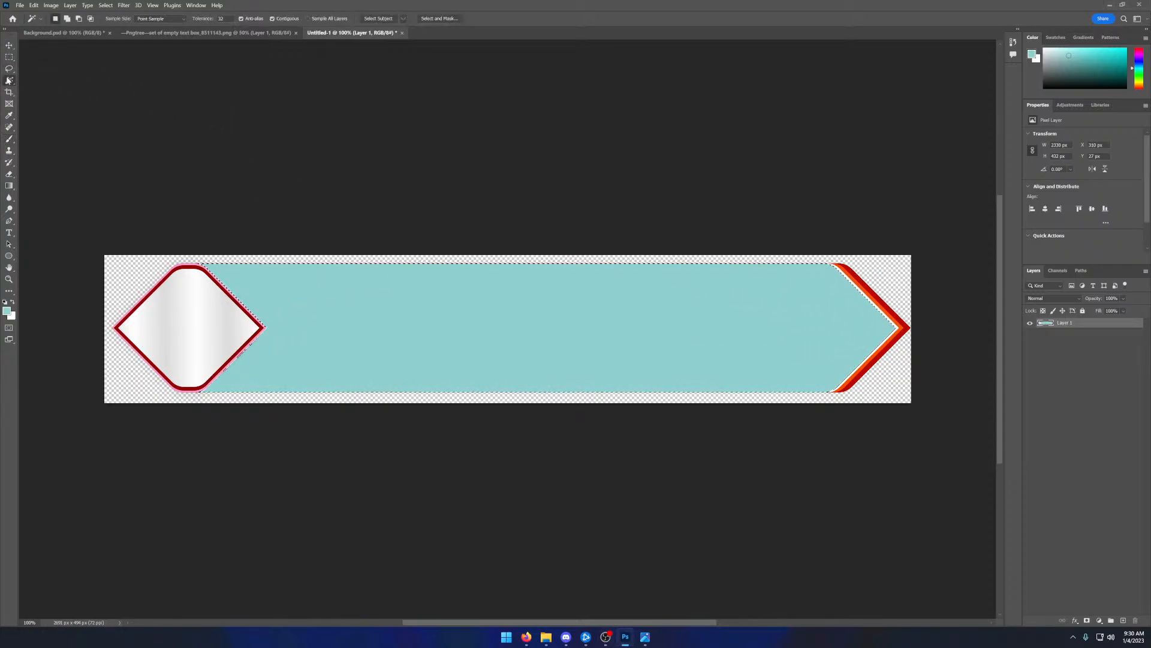
left_click(862, 279)
left_click(9, 138)
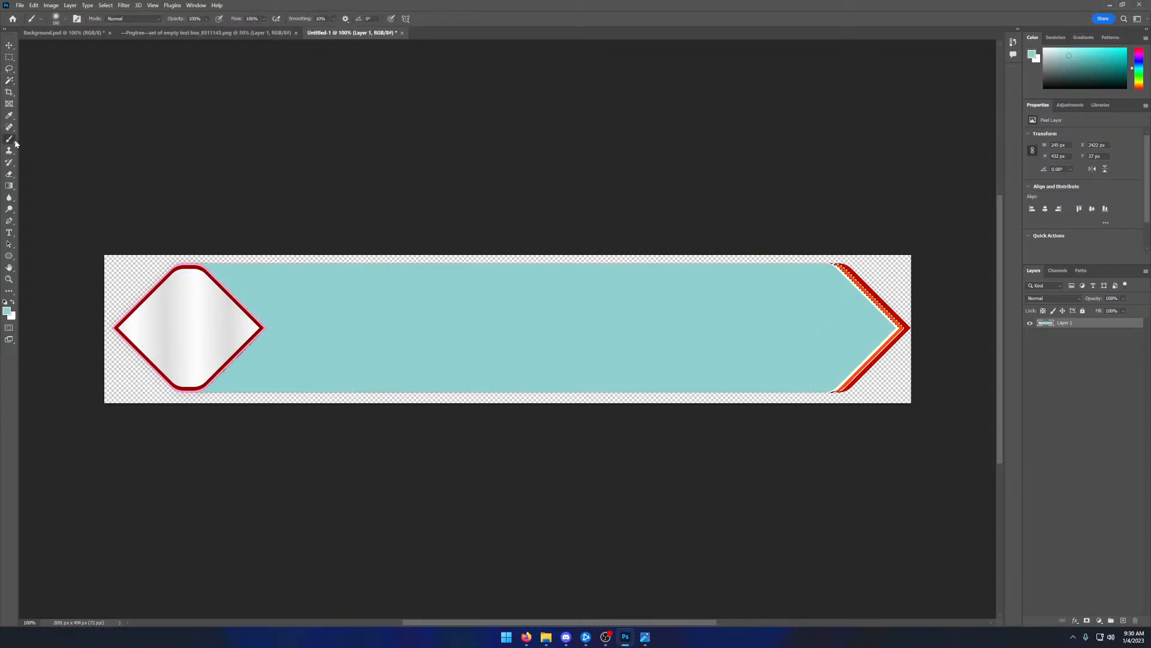
mouse_move(928, 356)
left_mouse_down()
mouse_move(911, 309)
mouse_move(814, 413)
mouse_move(915, 324)
left_mouse_up()
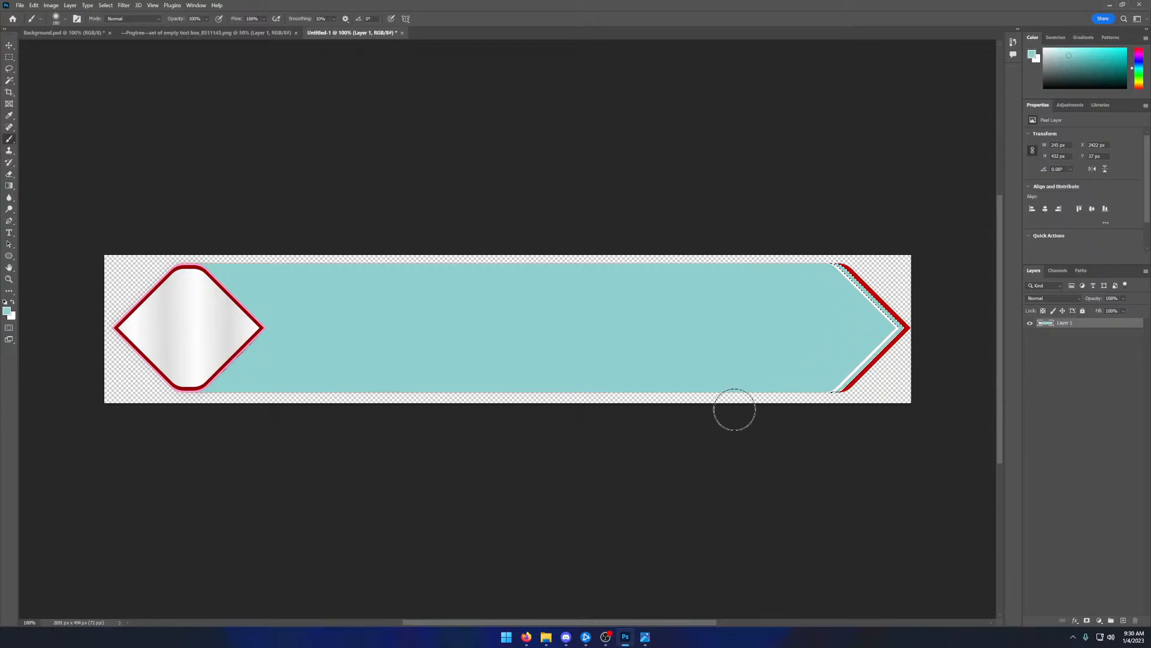
- Select the dark red edge of the arrow tip with the Magic Wand and paint it blue #90BCD0
left_click(9, 80)
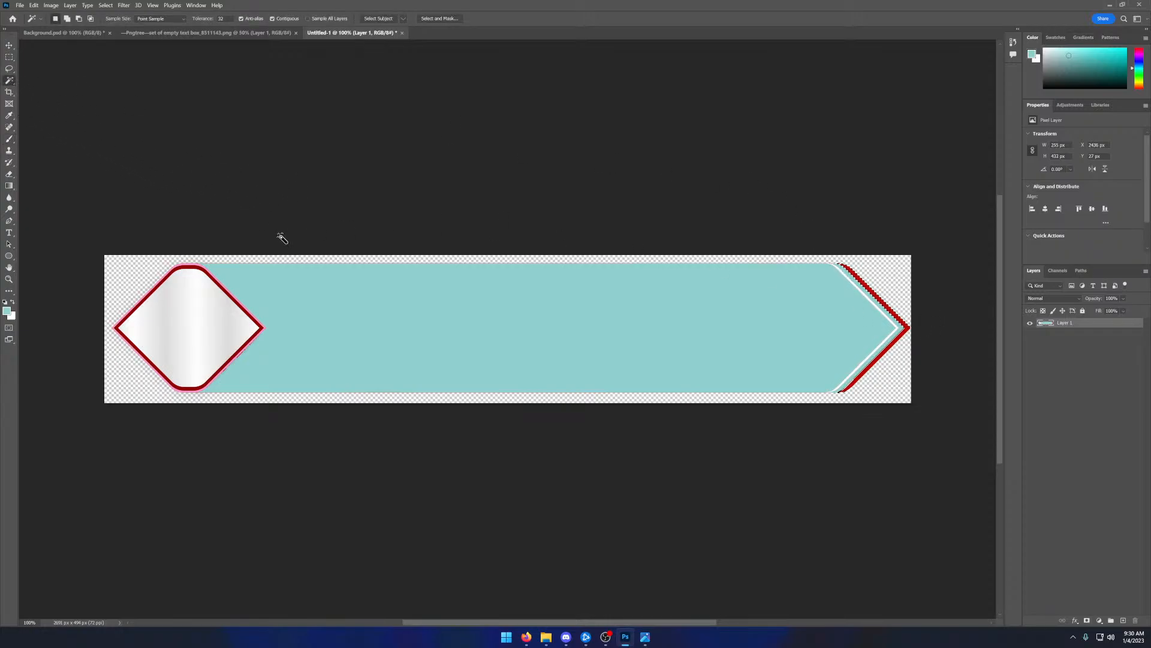
left_click(7, 310)
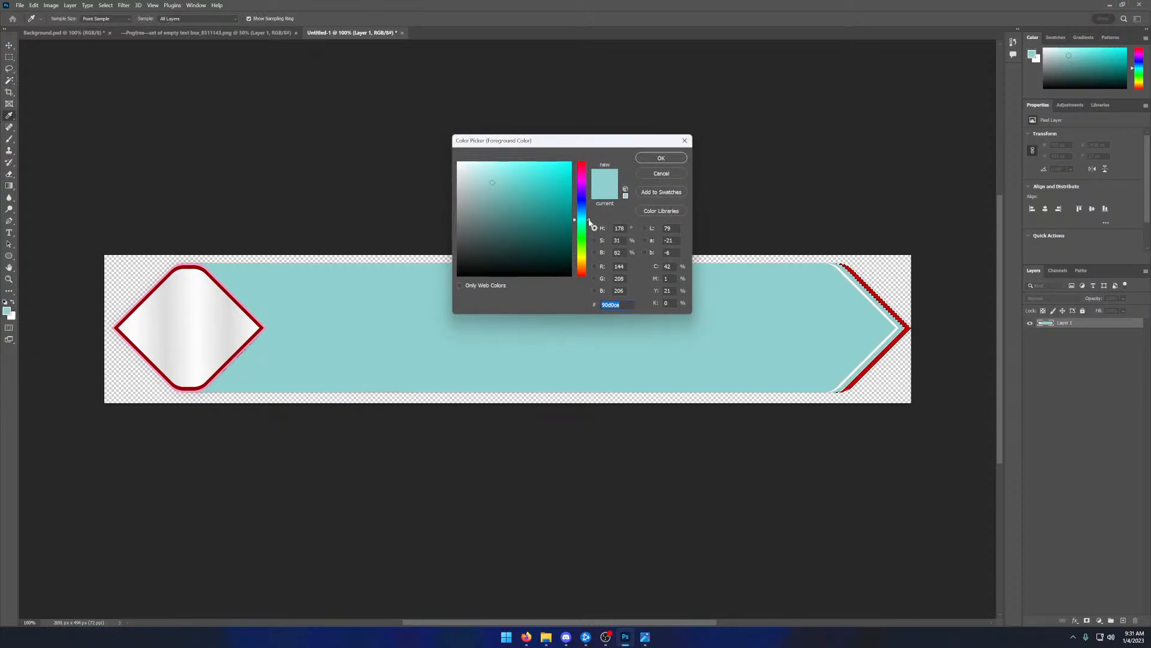
left_click_drag(590, 222, 588, 217)
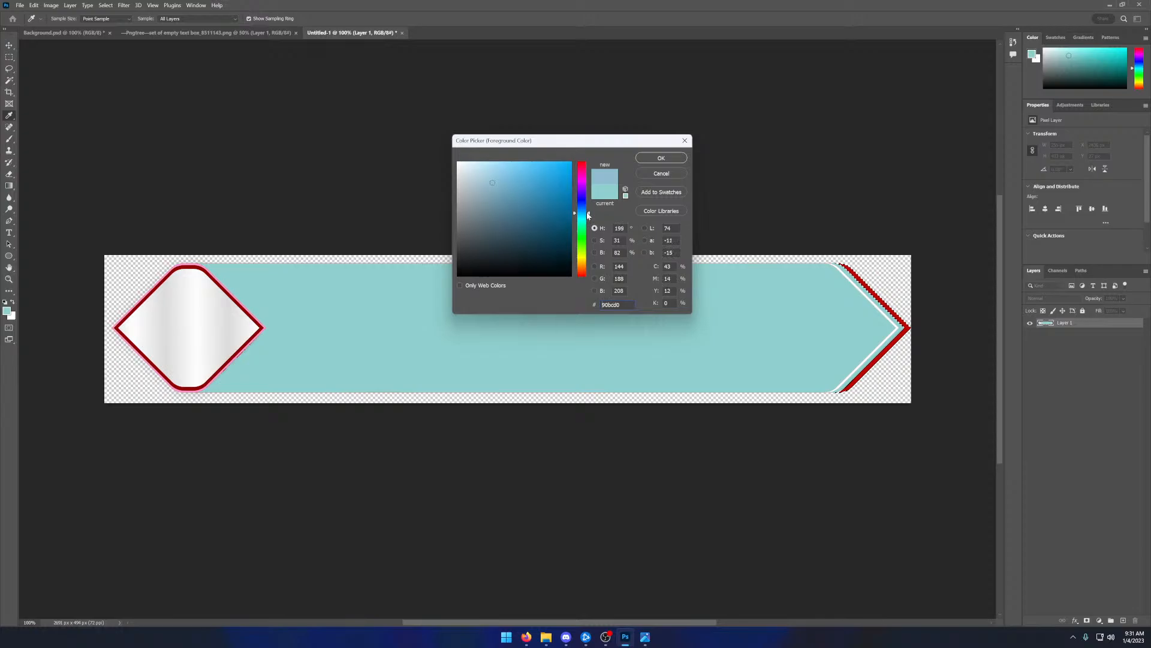
left_click(651, 159)
key("w")
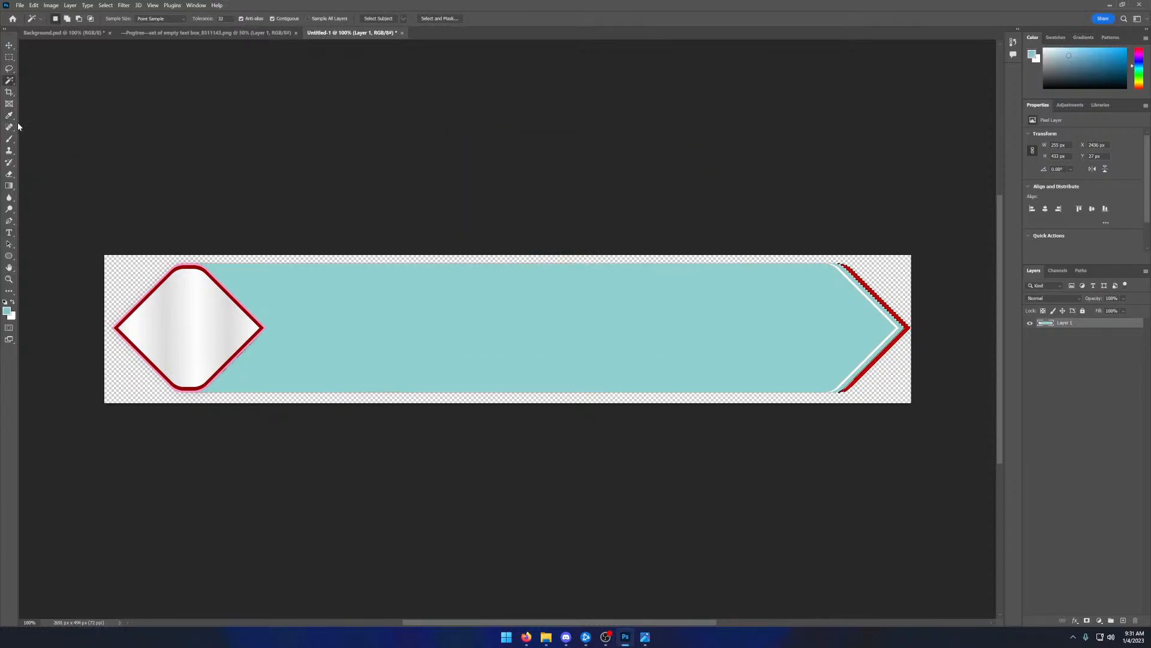
left_click(10, 140)
mouse_move(817, 273)
left_mouse_down()
mouse_move(844, 264)
mouse_move(936, 339)
mouse_move(852, 240)
mouse_move(923, 330)
mouse_move(836, 379)
mouse_move(916, 308)
left_mouse_up()
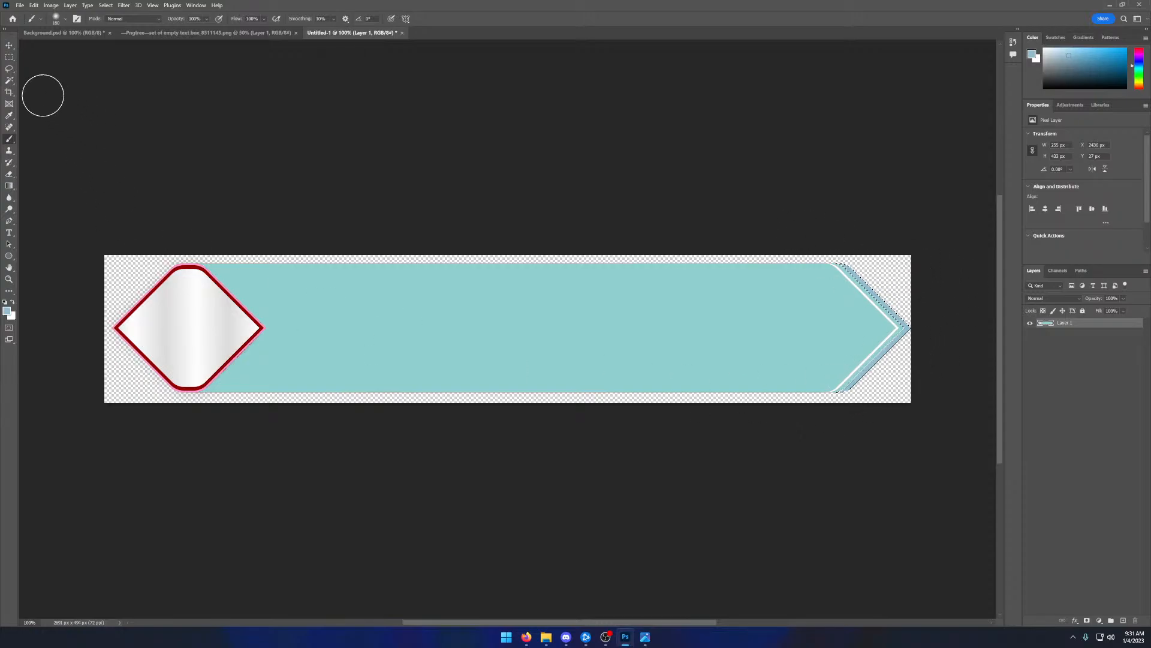
- Select the dark red outline of the diamond with the Magic Wand and paint it with the same blue
left_click(10, 81)
left_click(188, 268)
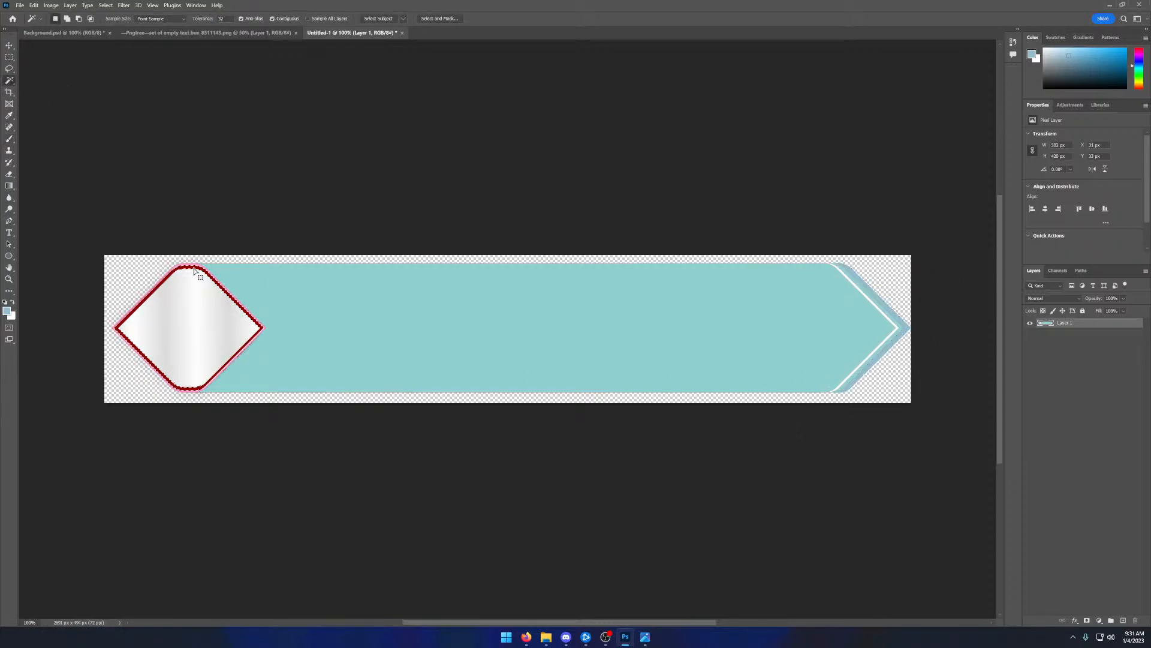
key("b")
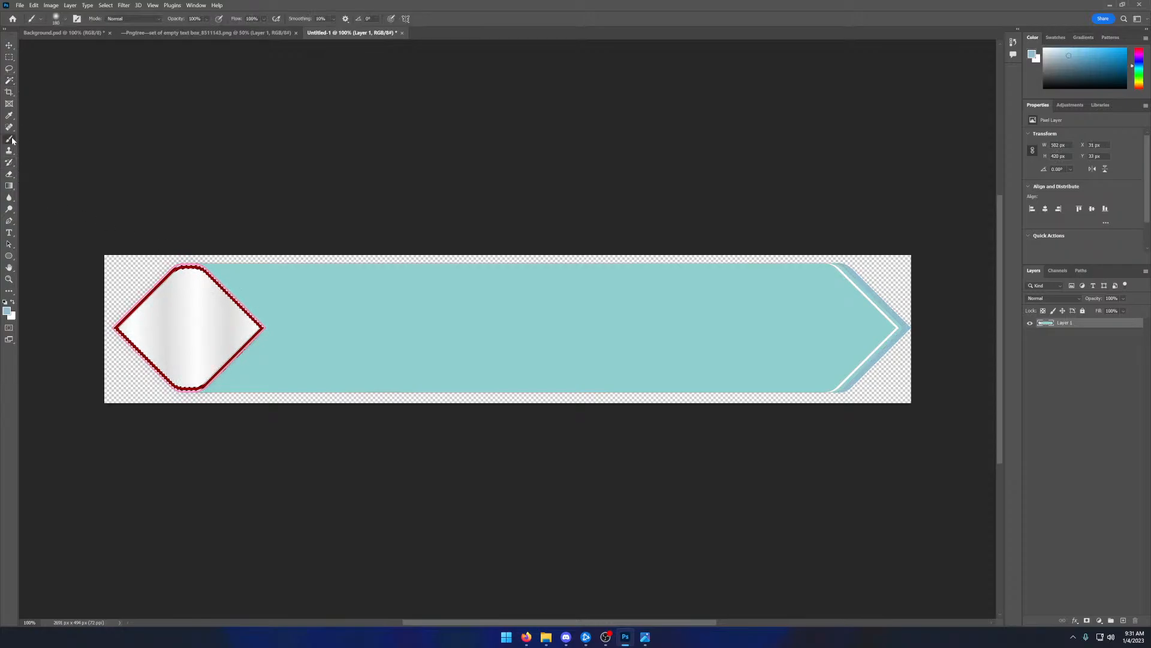
mouse_move(190, 268)
left_mouse_down()
mouse_move(101, 328)
mouse_move(202, 264)
mouse_move(172, 387)
mouse_move(117, 296)
mouse_move(156, 363)
left_mouse_up()
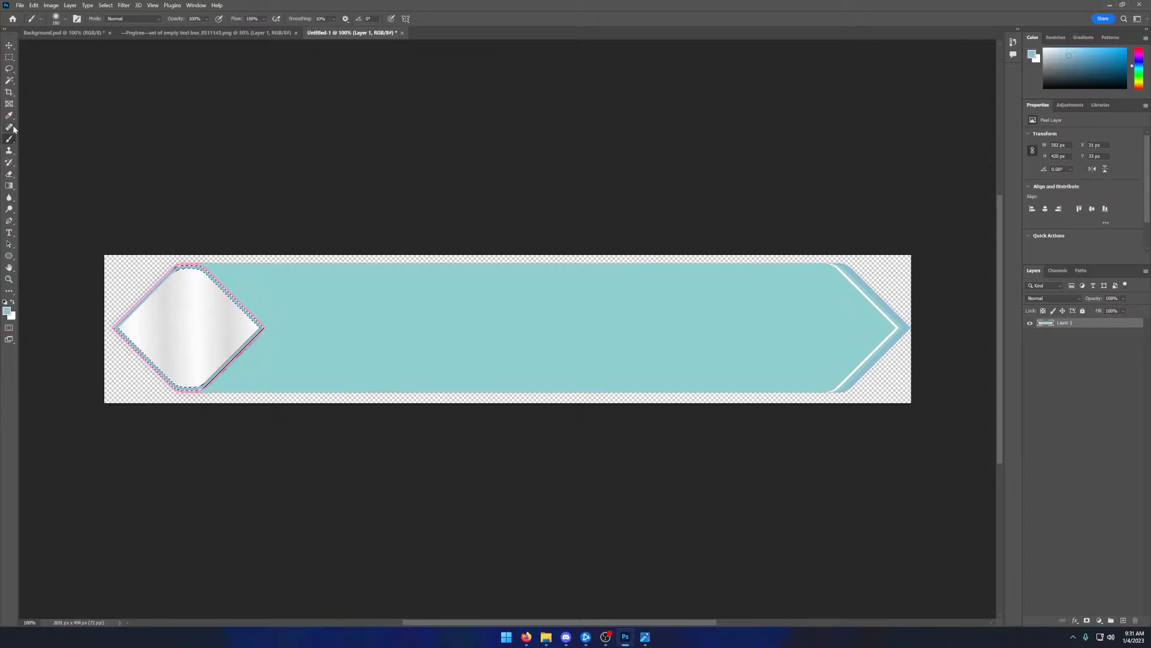
- Select the pink outer outline of the diamond with the Magic Wand and switch to the Brush
left_click(12, 82)
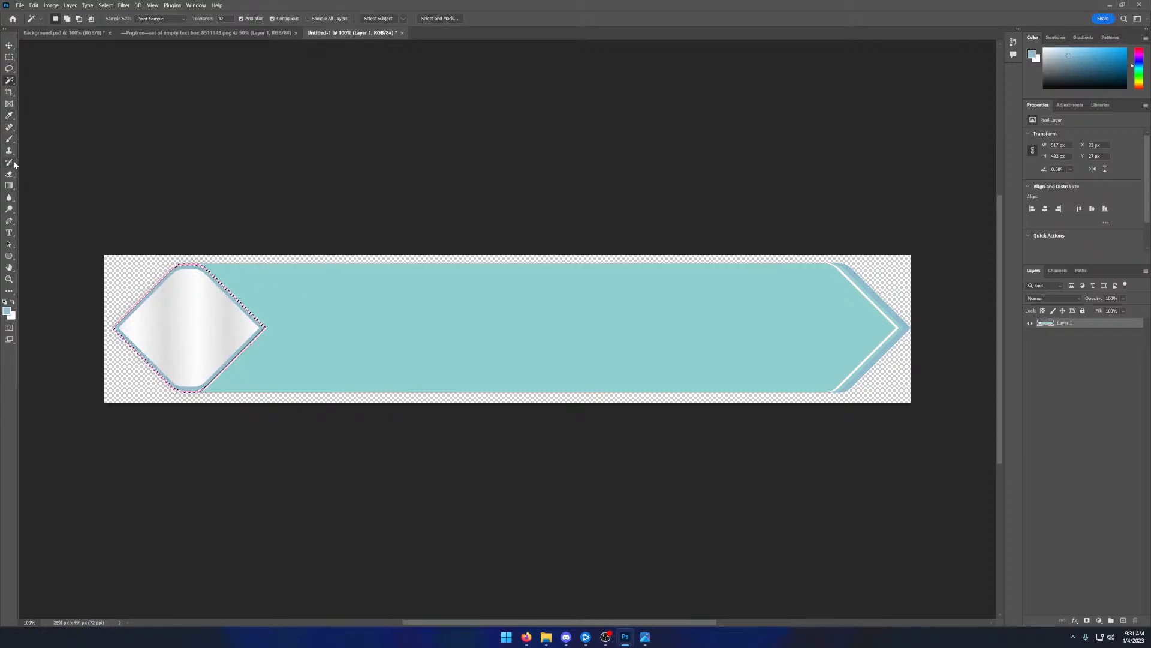
left_click(9, 139)
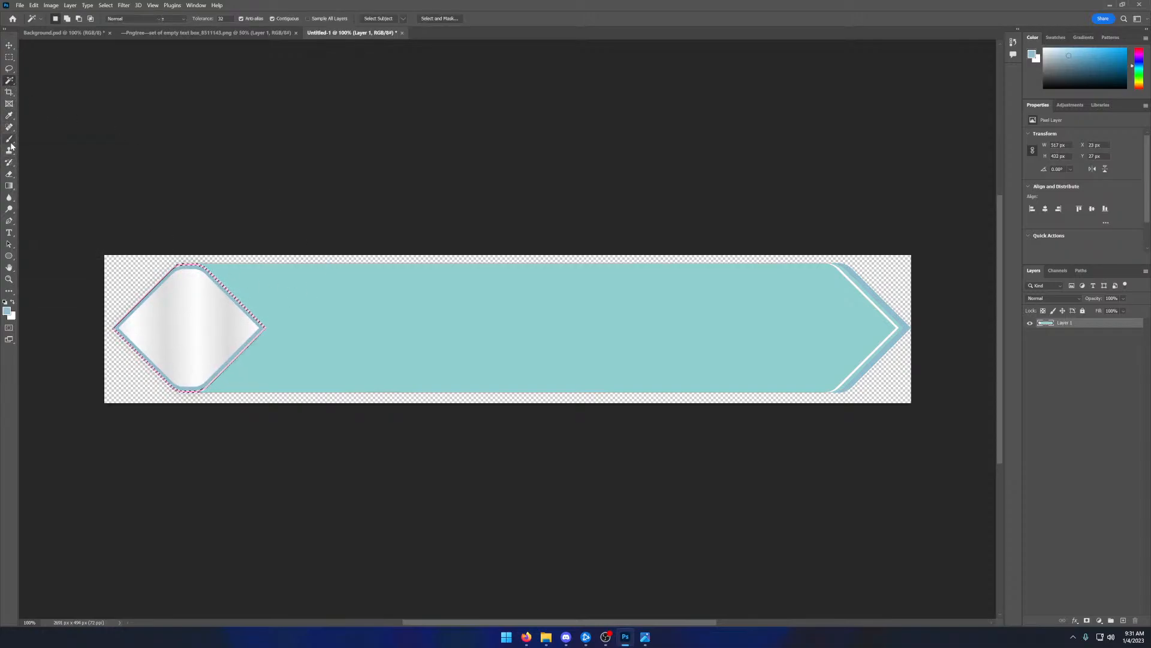
- Set the foreground color to pink #D09092
left_click(7, 312)
key("BackSpace")
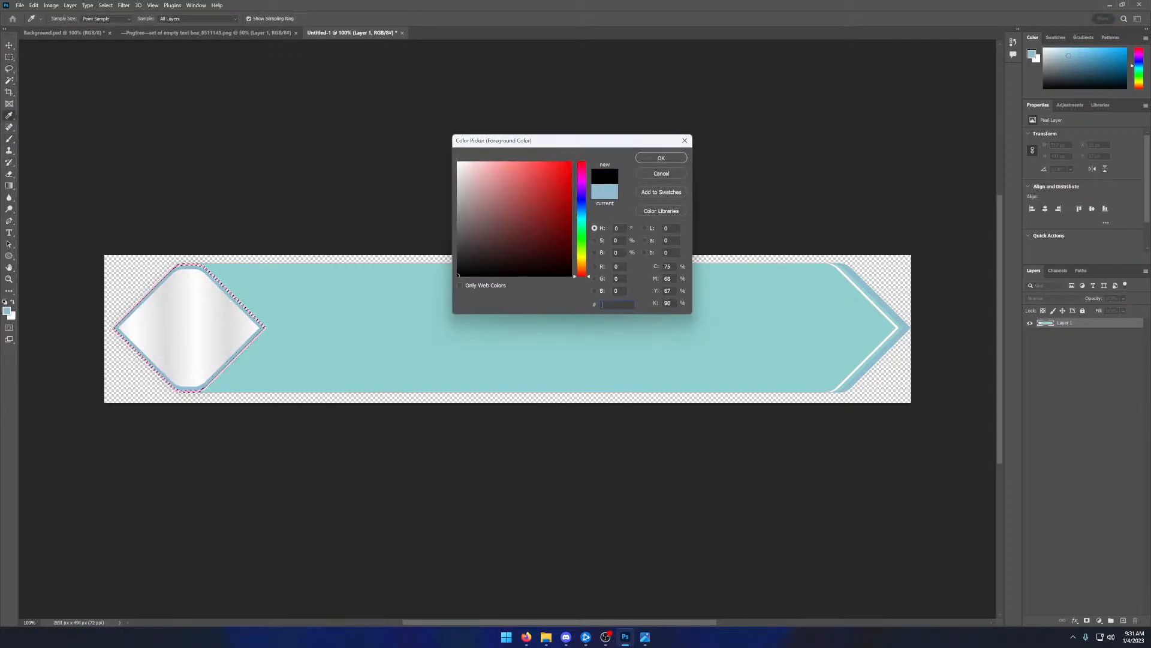
key("alt+Tab")
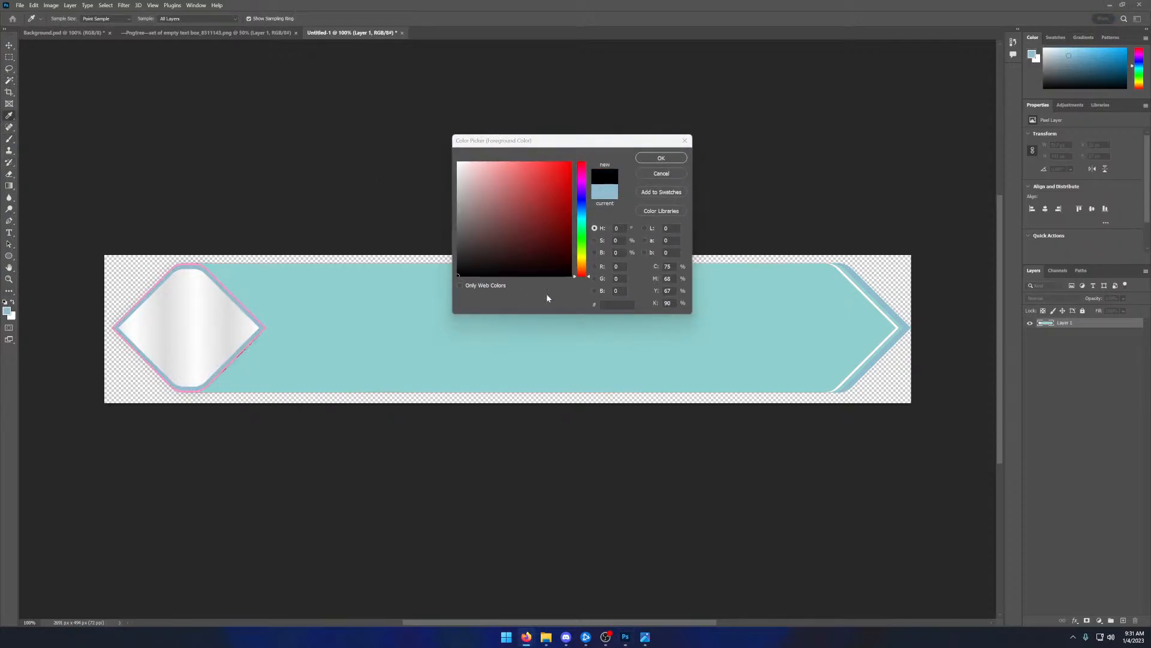
key("alt+Tab")
key("ctrl+v")
left_click(659, 159)
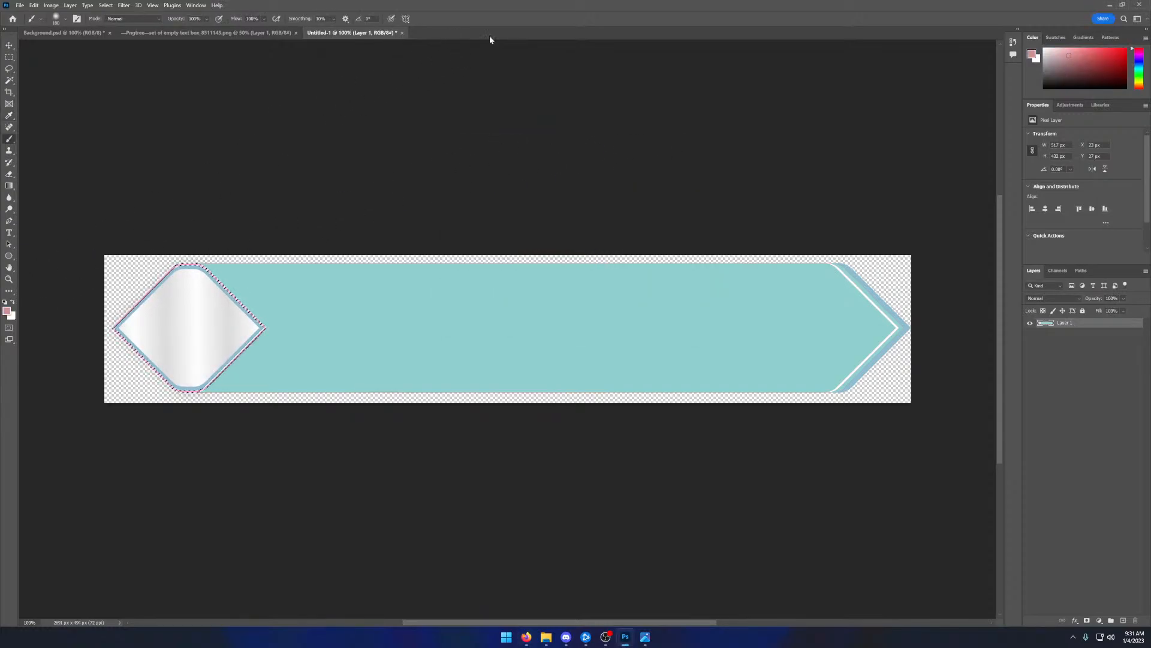
- Set the foreground color to #90D0CE and paint the selected outer outline of the diamond with it
key("ctrl+d")
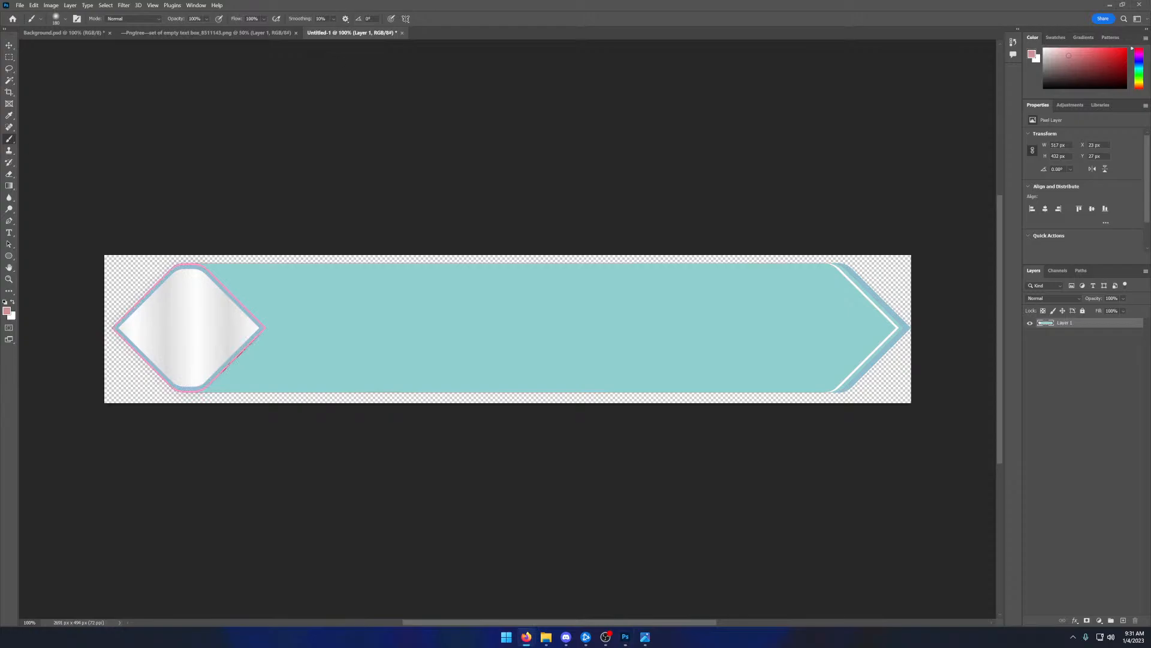
left_click(7, 311)
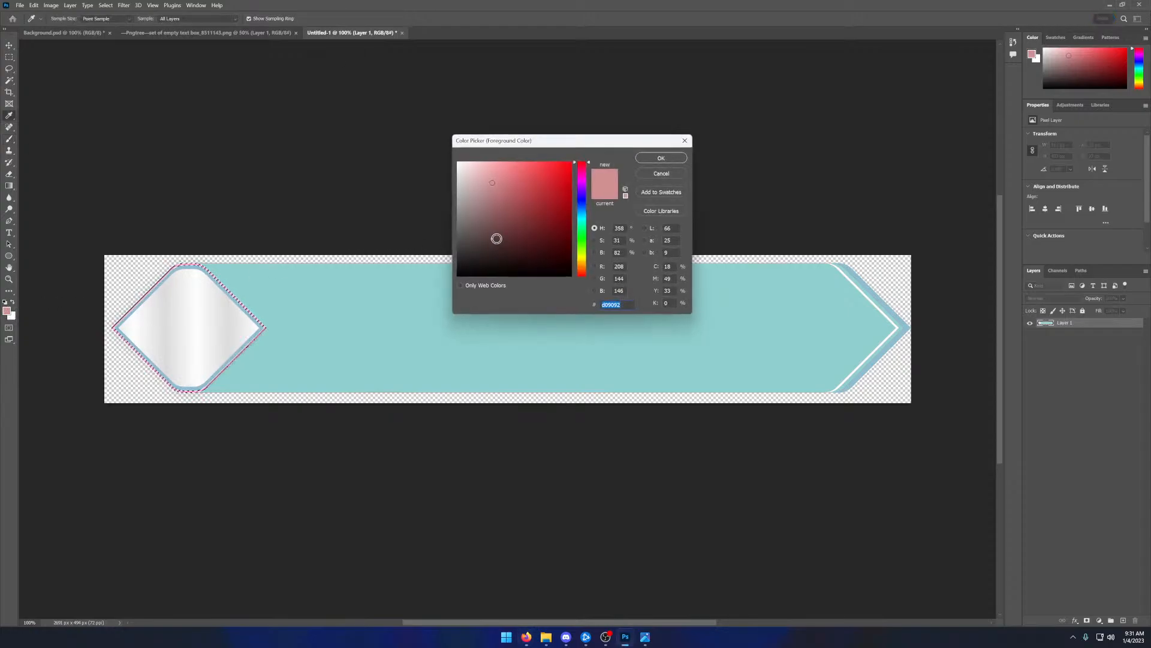
type("#90D0CE")
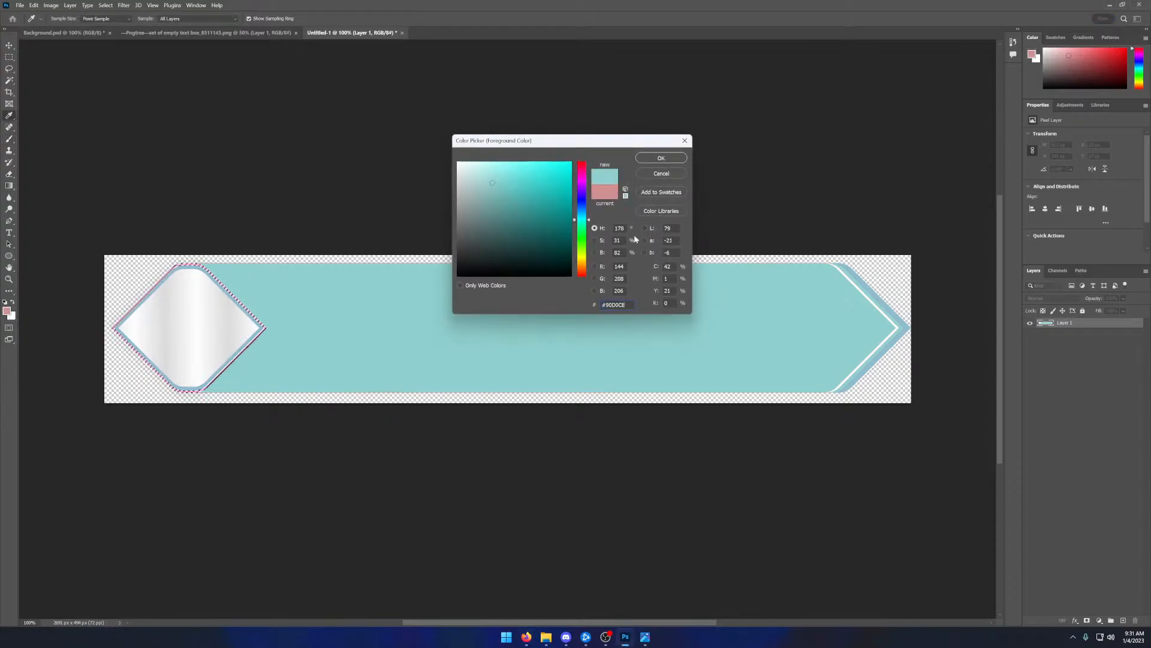
left_click(648, 161)
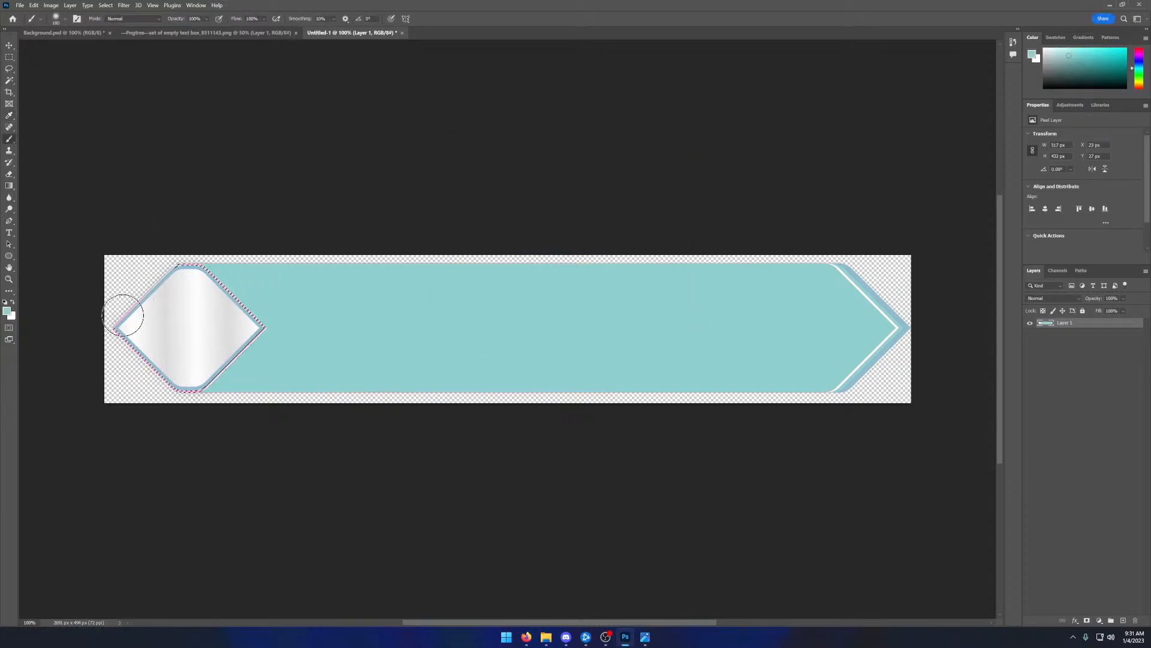
mouse_move(215, 261)
left_mouse_down()
mouse_move(140, 268)
mouse_move(276, 356)
mouse_move(222, 283)
mouse_move(164, 406)
mouse_move(242, 332)
mouse_move(163, 389)
mouse_move(105, 283)
mouse_move(185, 261)
mouse_move(144, 296)
mouse_move(247, 337)
mouse_move(256, 359)
mouse_move(161, 411)
mouse_move(262, 342)
mouse_move(265, 320)
mouse_move(141, 378)
mouse_move(116, 264)
mouse_move(227, 257)
mouse_move(256, 359)
mouse_move(197, 416)
left_mouse_up()
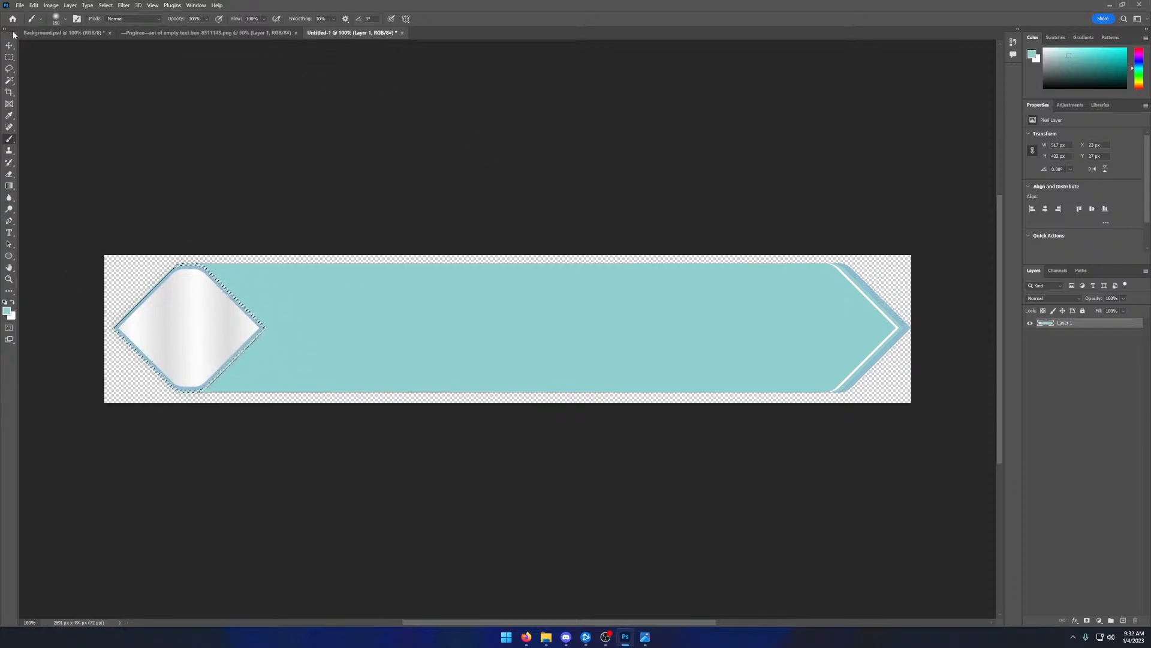
- Clear the selection around the diamond's outer outline
key("v")
left_click(63, 69)
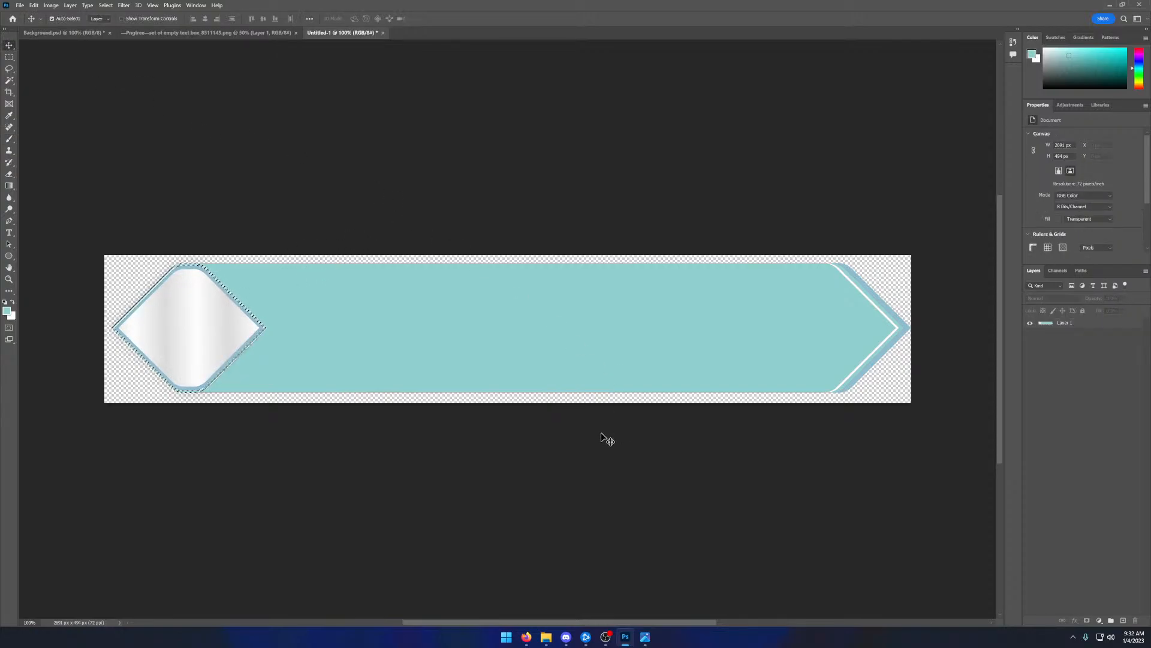
left_click(9, 57)
left_click_drag(136, 128, 142, 132)
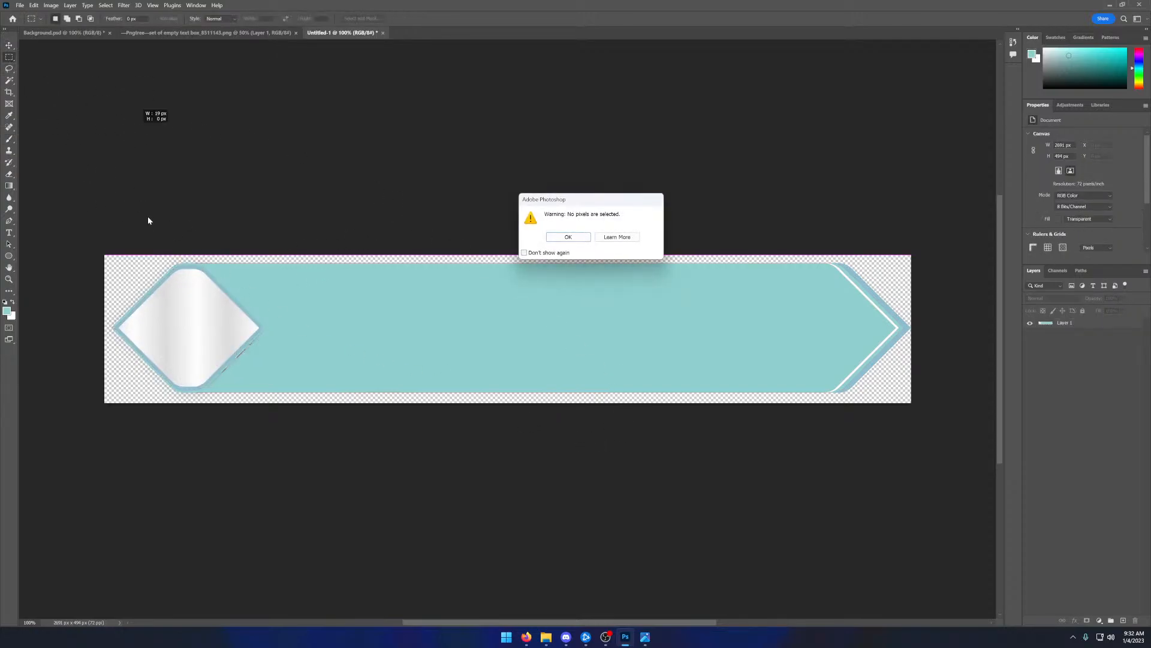
left_click(551, 240)
left_click_drag(105, 246, 155, 205)
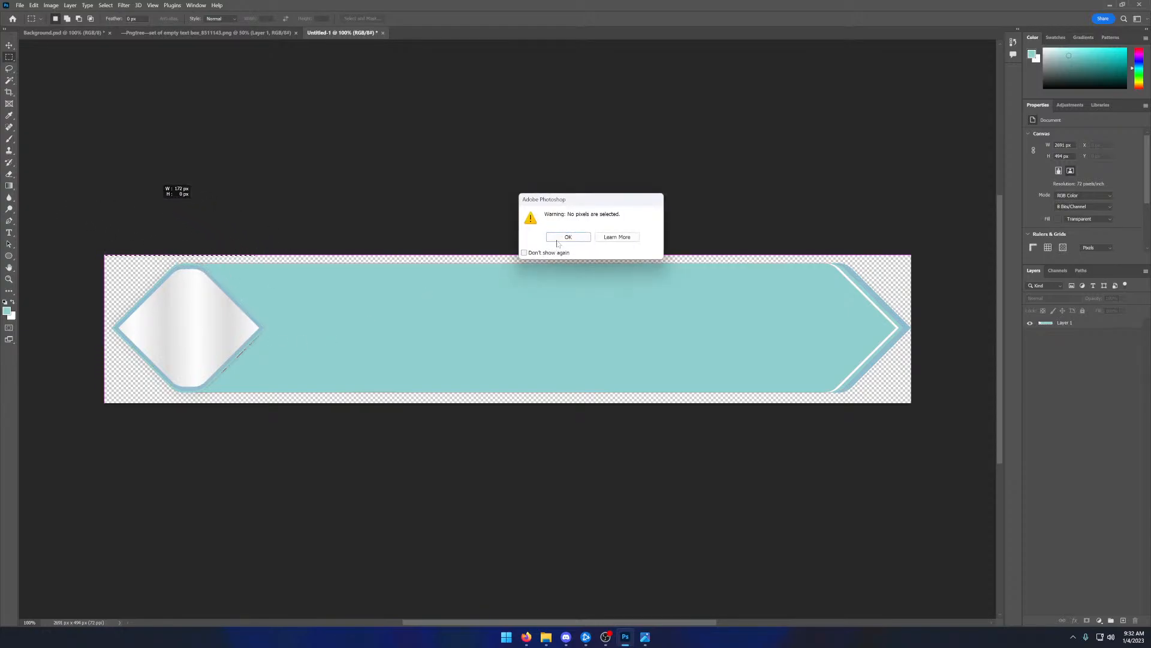
left_click(557, 240)
- Make Layer 1 active and reduce the brush size for retouching the red specks along the diamond's lower-right edge
left_click(9, 279)
left_click(270, 348)
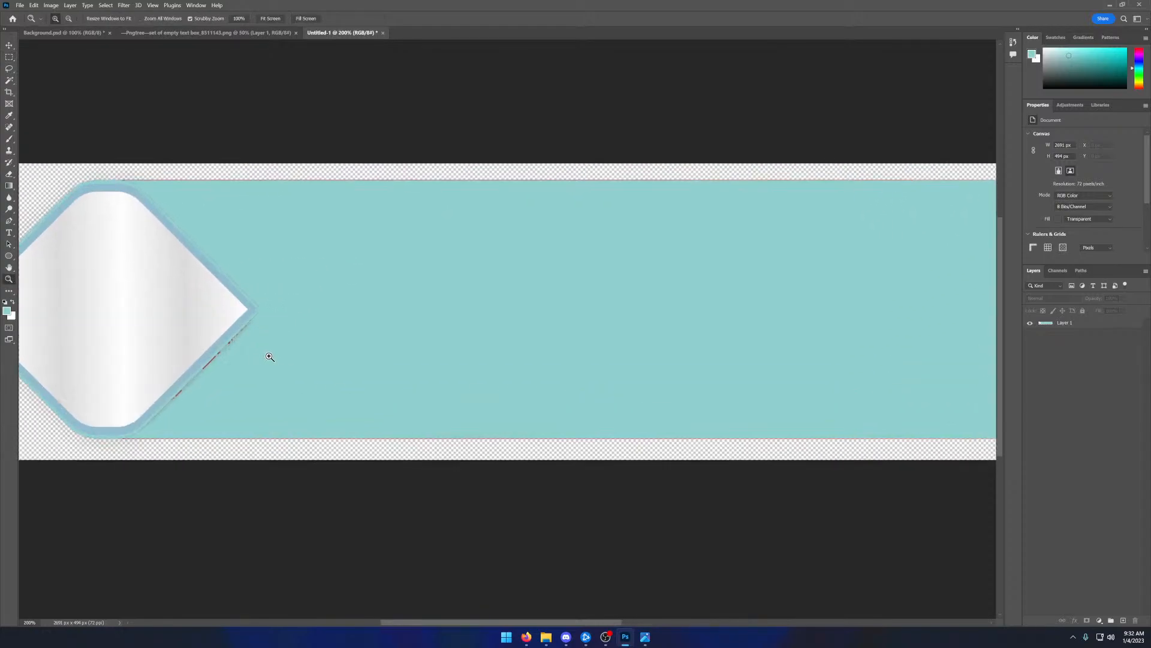
left_click(262, 362)
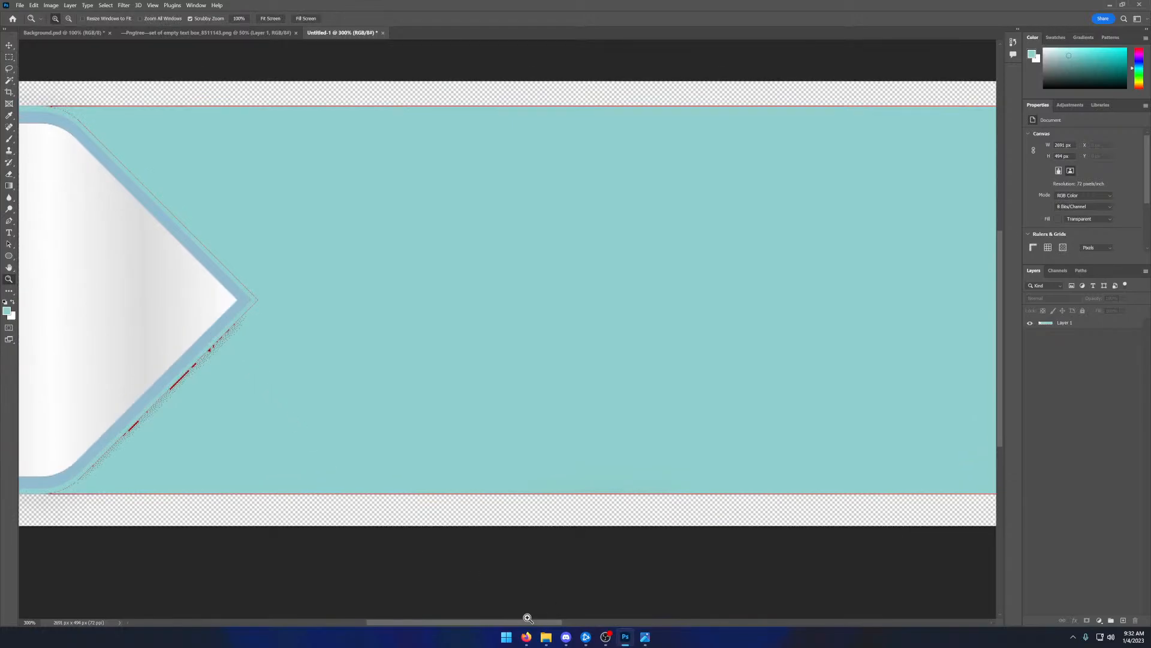
left_click_drag(527, 617, 473, 623)
scroll(491, 496, "down", 3)
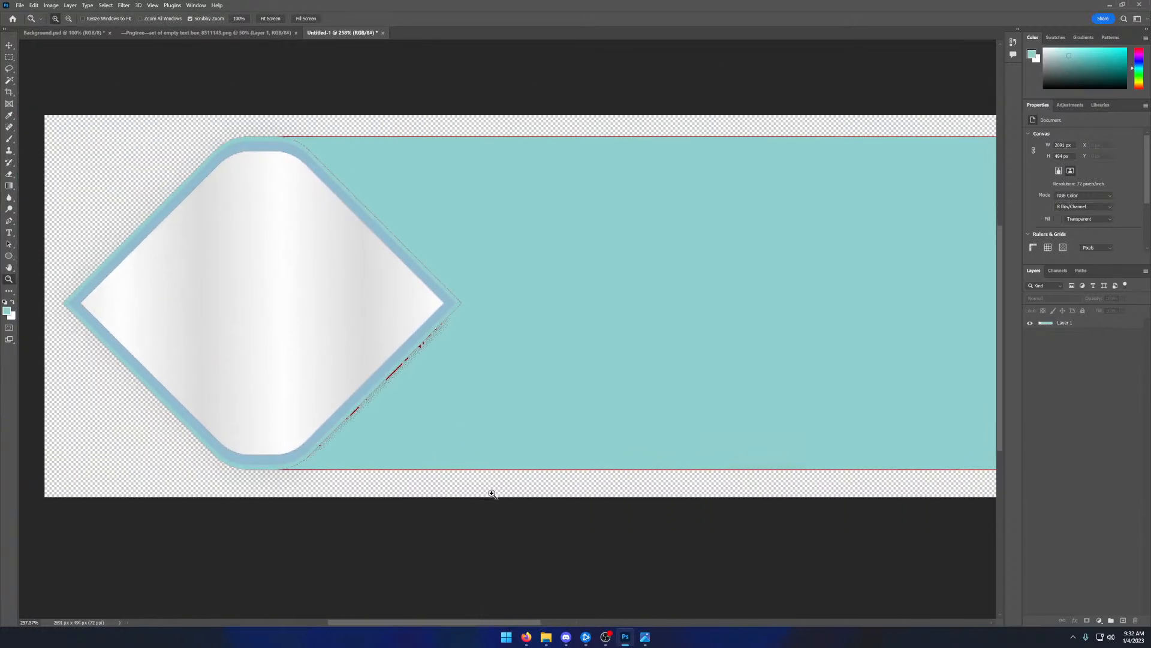
left_click(465, 399)
left_click(442, 402)
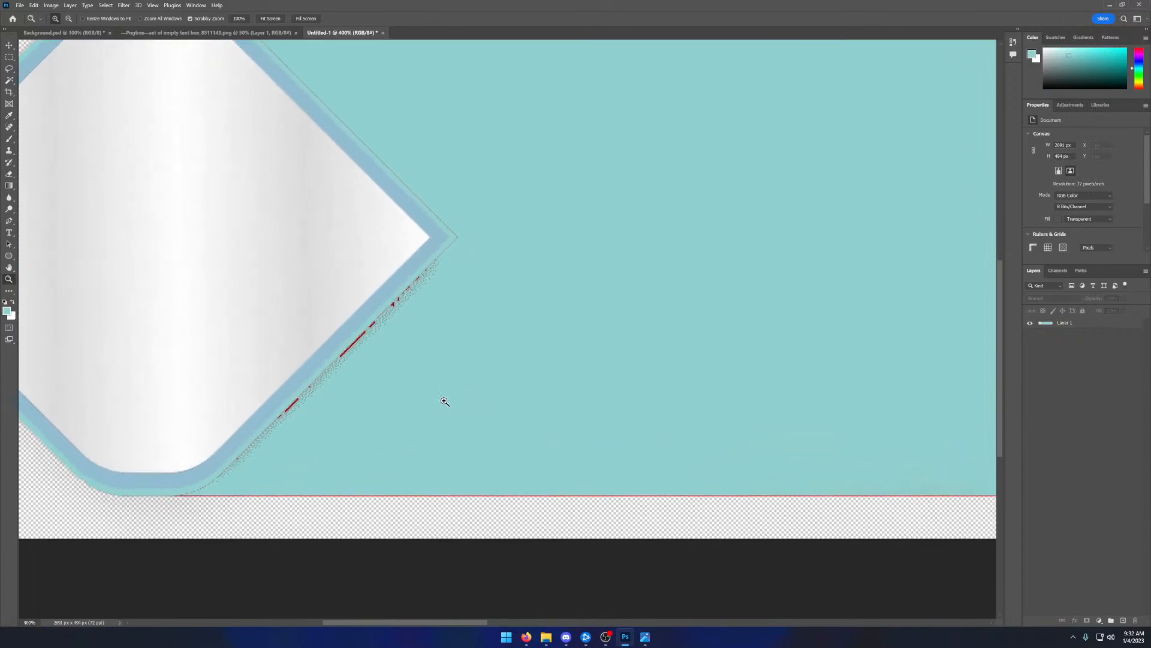
left_click(8, 143)
left_click(66, 19)
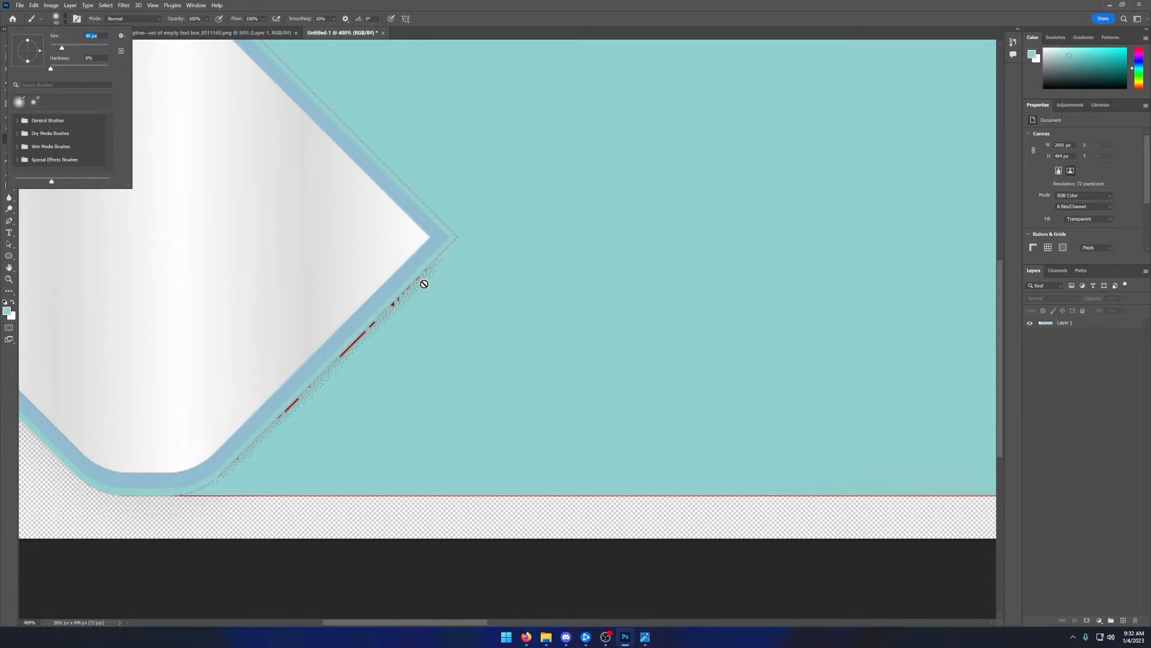
left_click(1061, 324)
left_click(1061, 324)
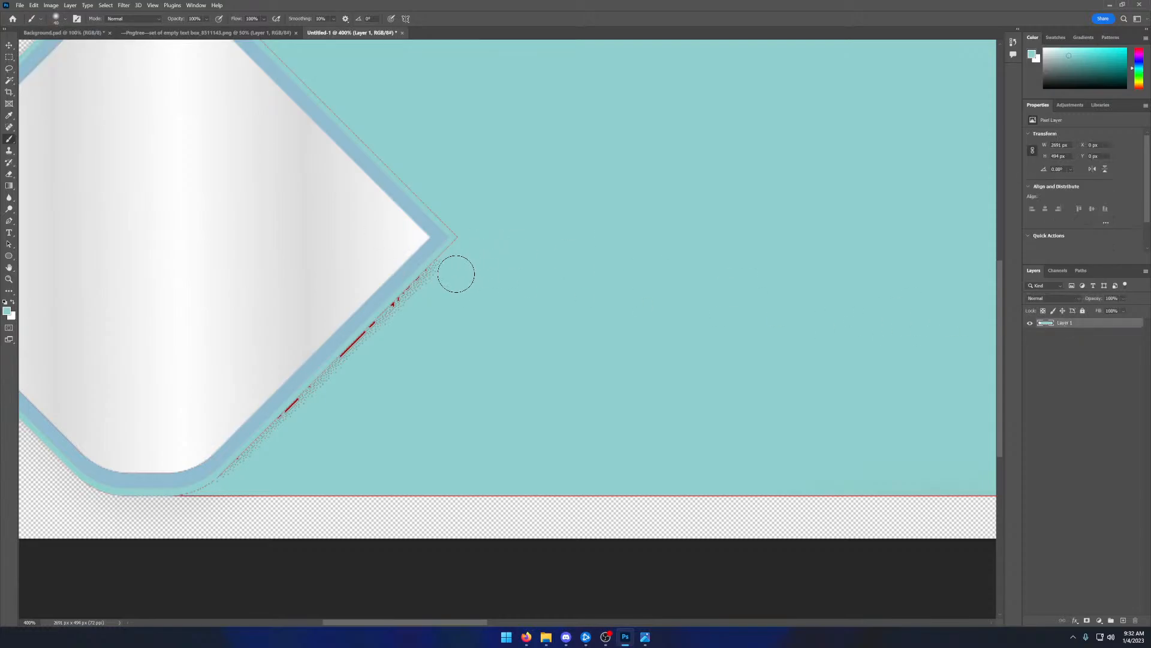
left_click(66, 19)
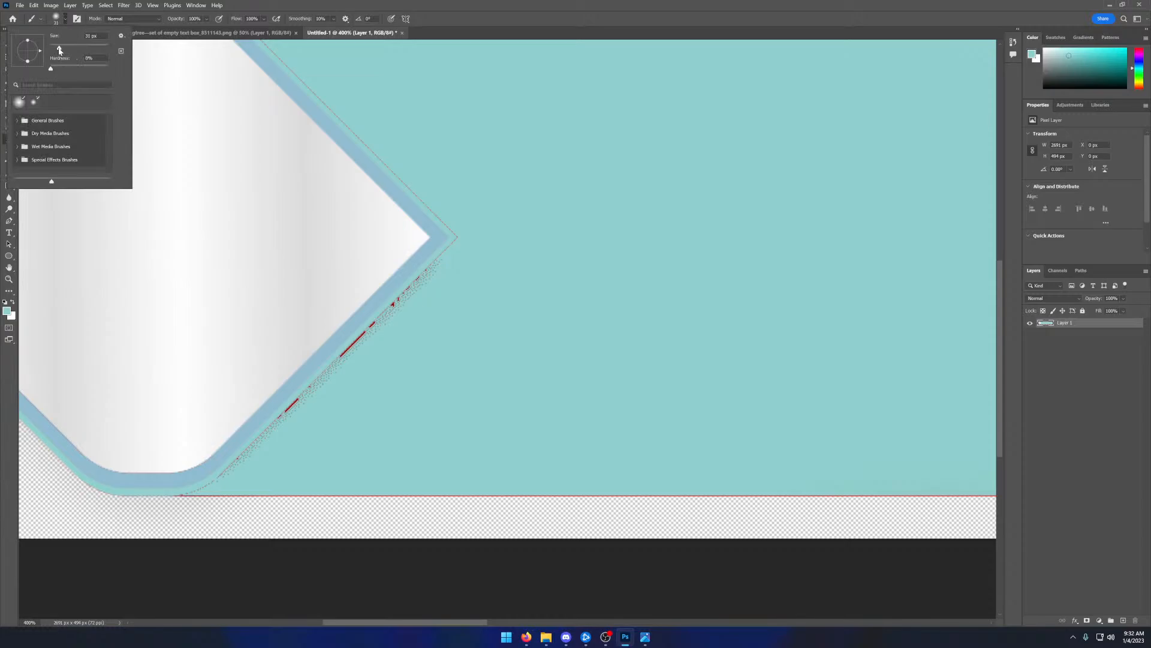
left_click_drag(59, 51, 57, 52)
key("Return")
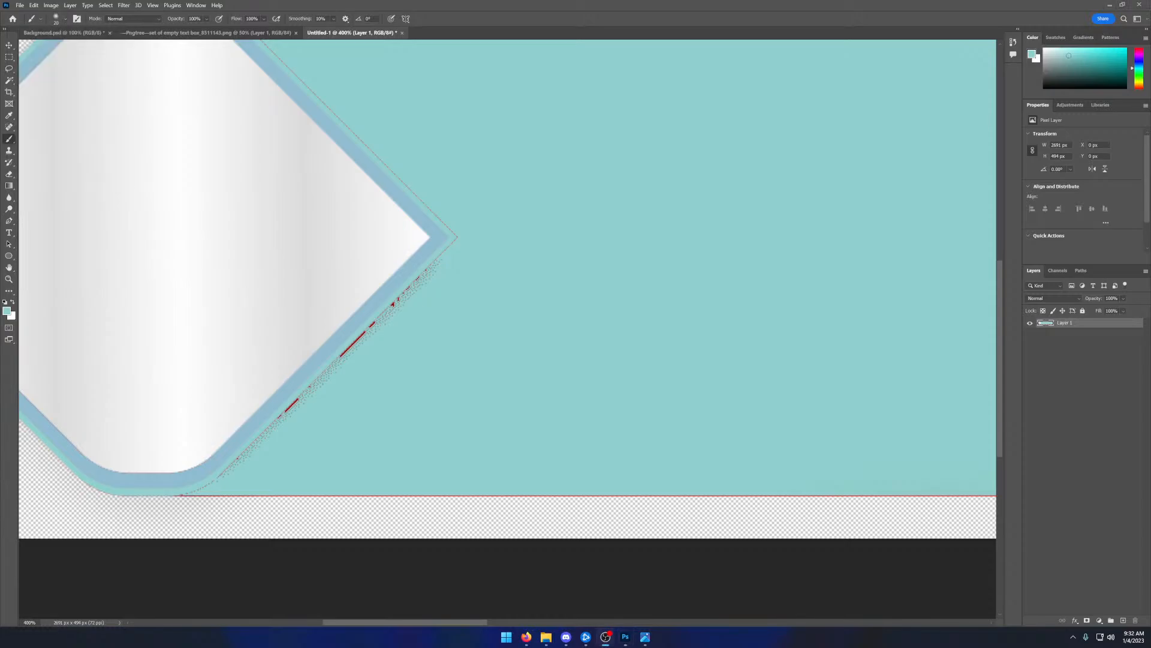
left_click(526, 637)
left_click(40, 19)
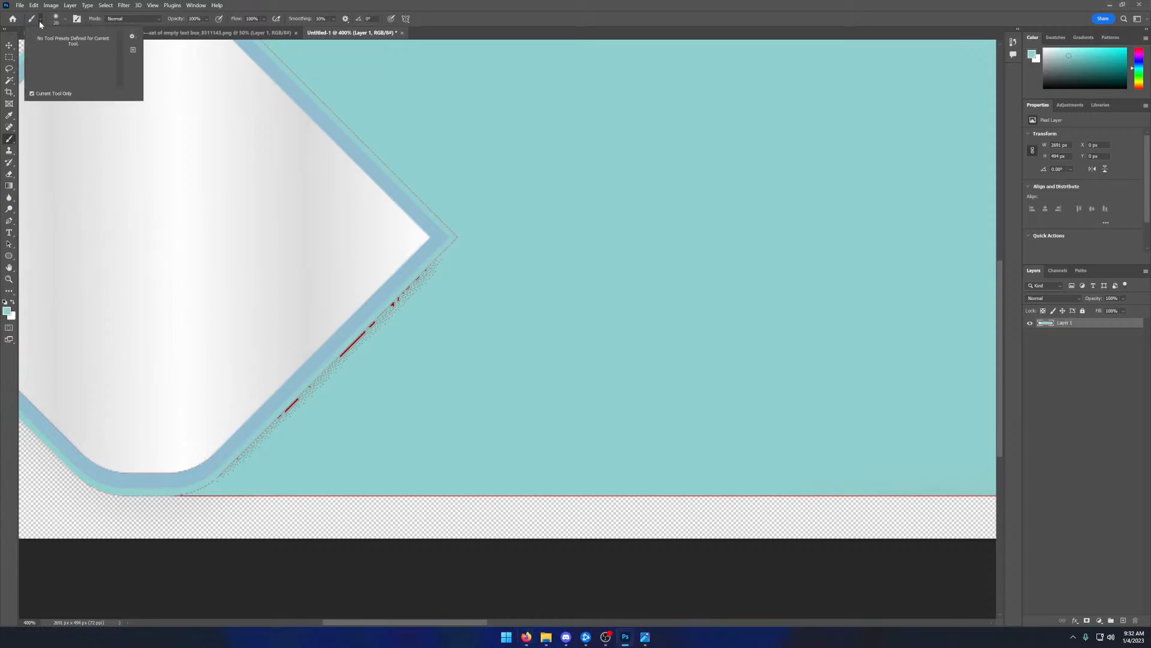
left_click(39, 21)
left_click(39, 20)
left_click(30, 20)
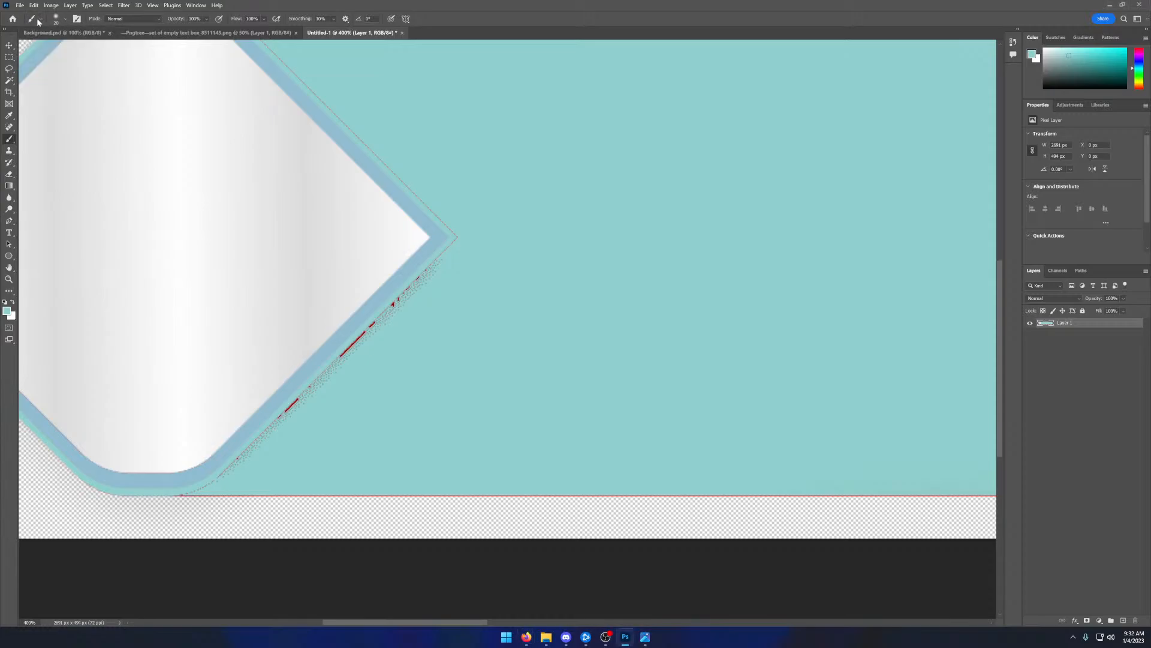
left_click(39, 20)
left_click(39, 20)
right_click(9, 140)
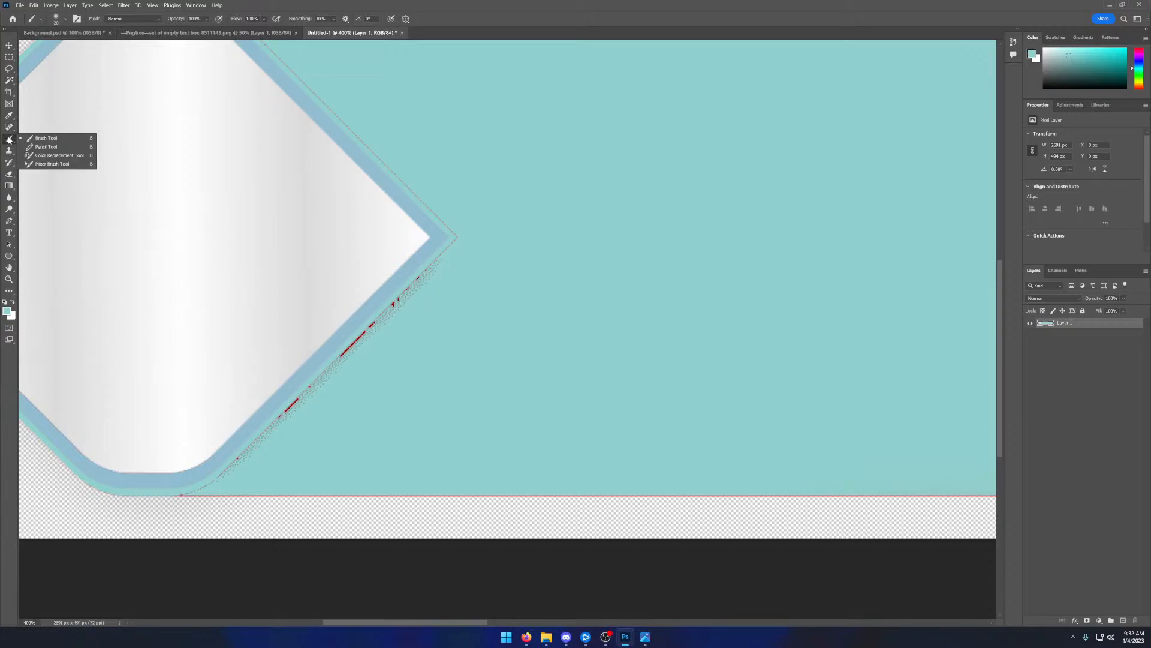
left_click(46, 138)
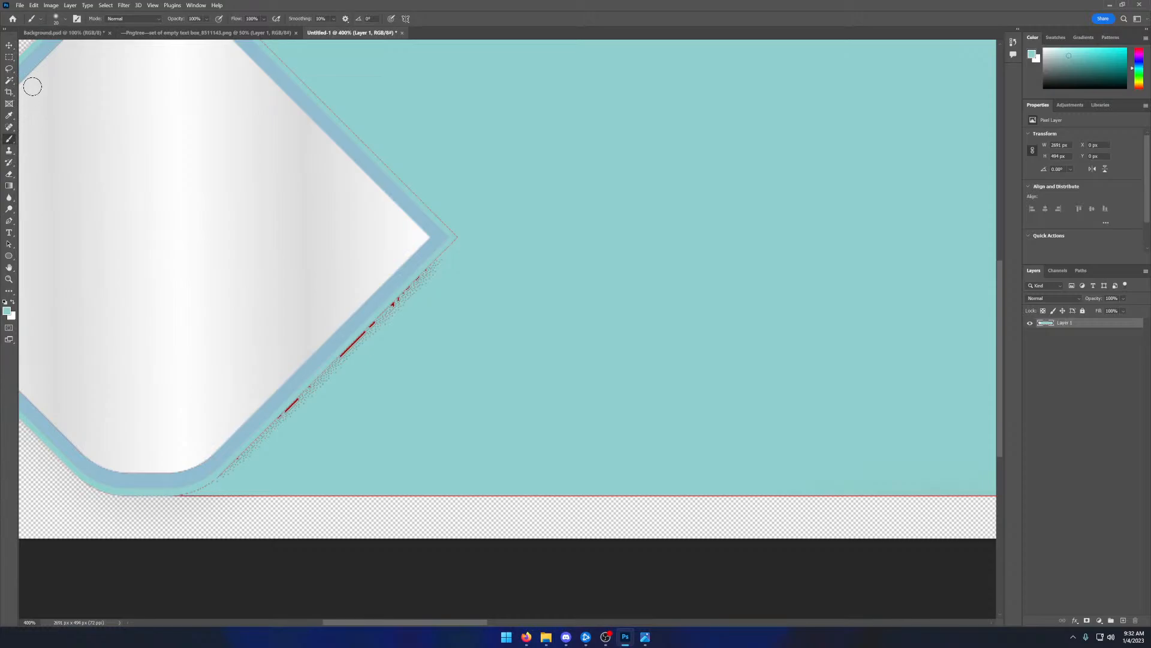
- Set the brush size to 9 px and paint teal over the red specks along the diamond's lower-right edge
left_click(64, 19)
left_click_drag(57, 50, 53, 48)
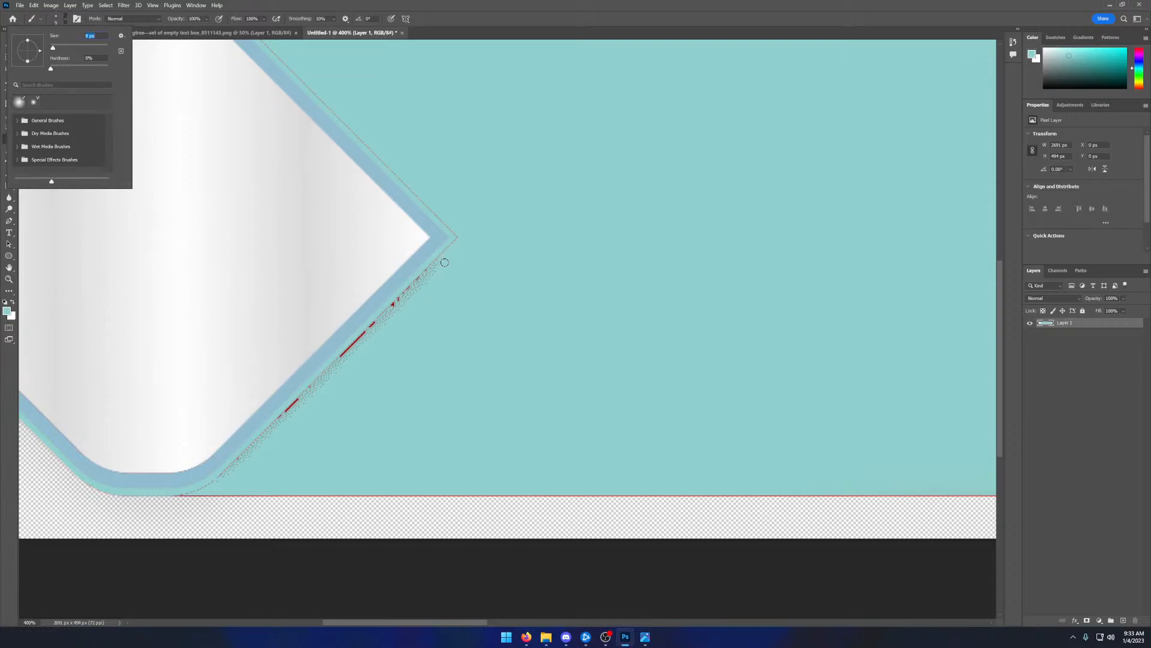
mouse_move(444, 263)
left_mouse_down()
mouse_move(290, 403)
mouse_move(342, 363)
mouse_move(313, 387)
left_mouse_up()
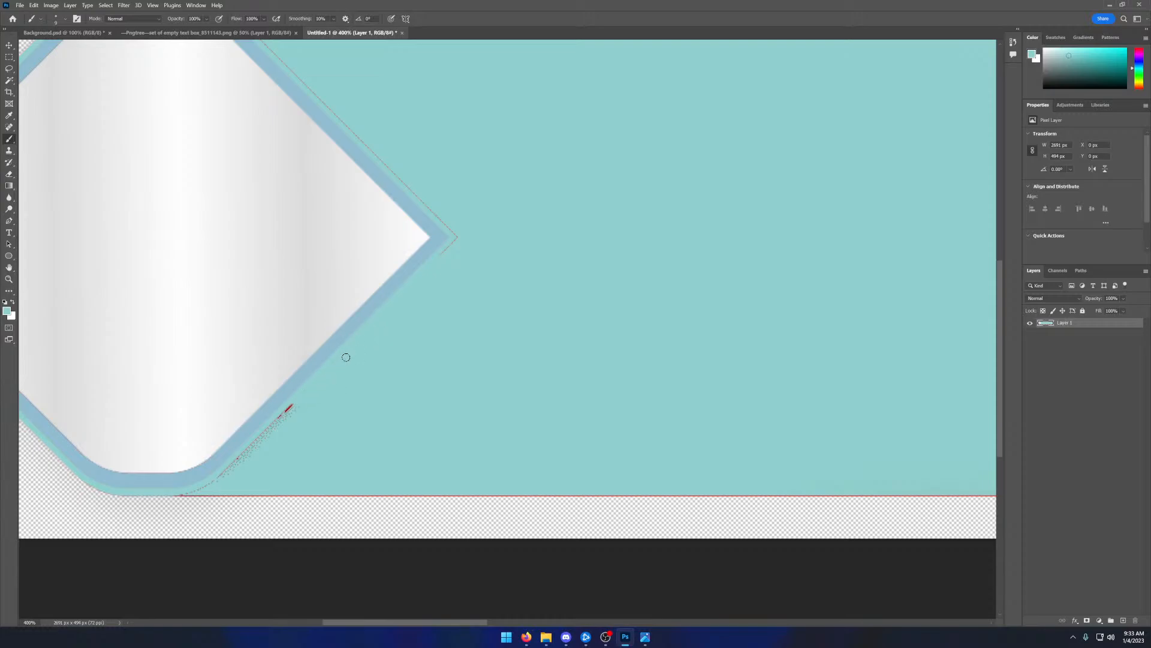
mouse_move(425, 295)
left_mouse_down()
mouse_move(459, 233)
mouse_move(442, 261)
mouse_move(448, 223)
mouse_move(430, 209)
mouse_move(455, 234)
mouse_move(324, 99)
mouse_move(391, 173)
left_mouse_up()
left_click_drag(313, 395, 209, 477)
- Paint teal over the leftover thin dark line along the diamond's upper-right edge
scroll(455, 306, "up", 2)
scroll(449, 364, "up", 1)
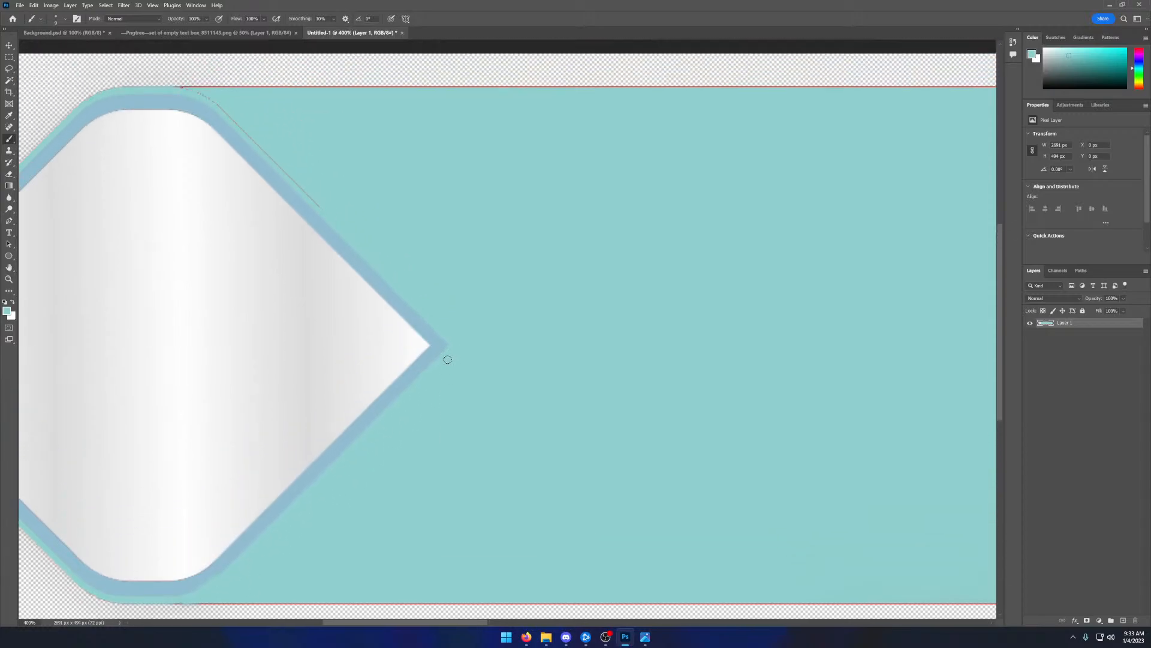
scroll(447, 359, "up", 1)
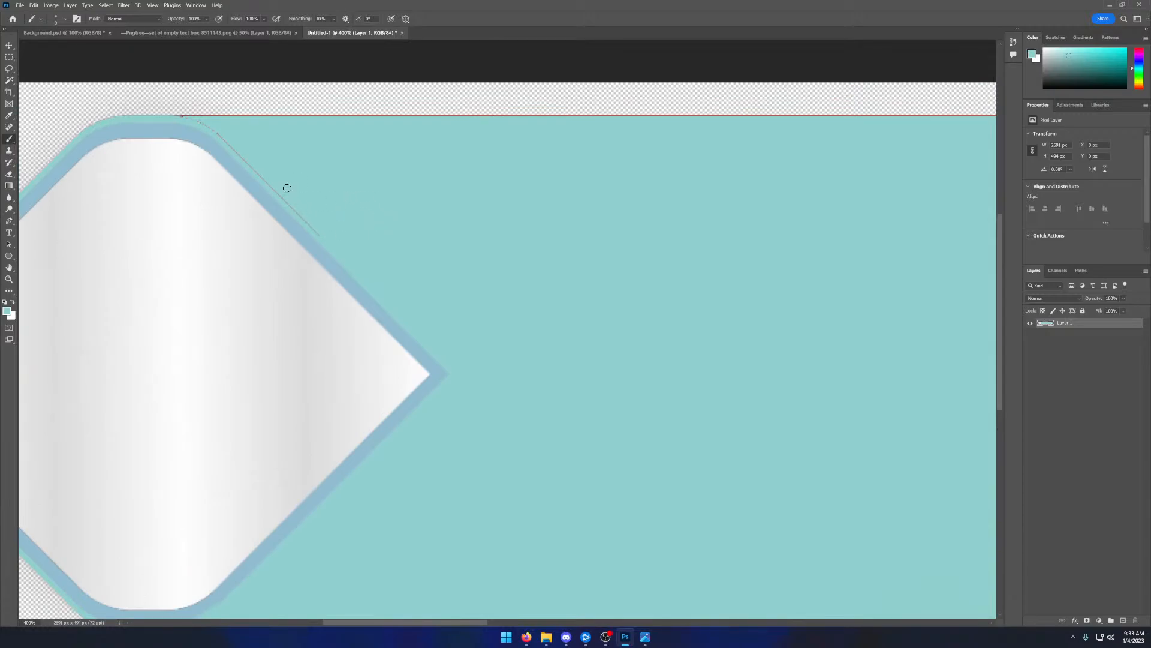
mouse_move(233, 135)
left_mouse_down()
mouse_move(233, 152)
mouse_move(323, 239)
left_mouse_up()
- Select the teal text box together with the diamond's blue frame using the Magic Wand tool
scroll(416, 468, "down", 1)
scroll(378, 618, "left", 5)
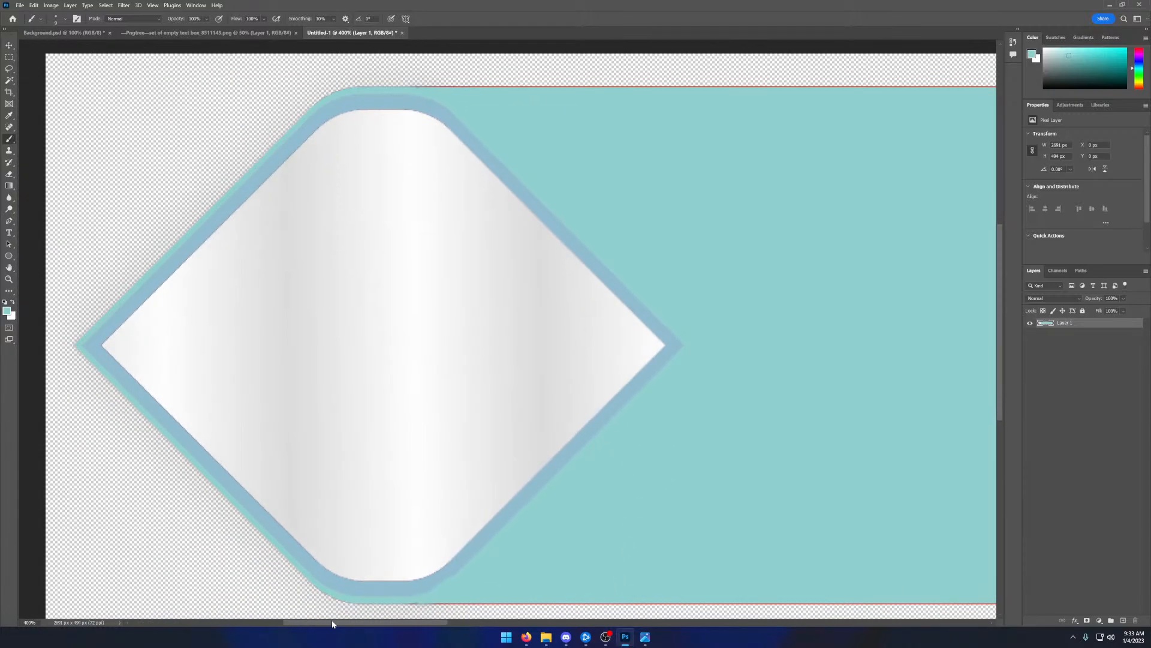
scroll(505, 497, "down", 1)
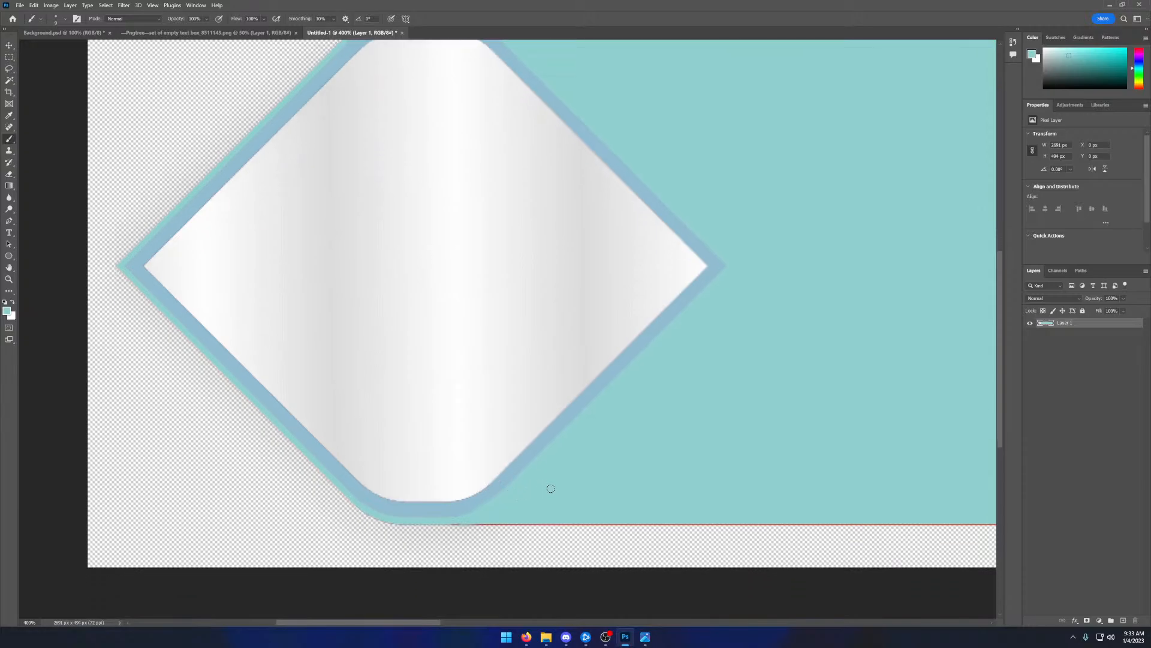
key("w")
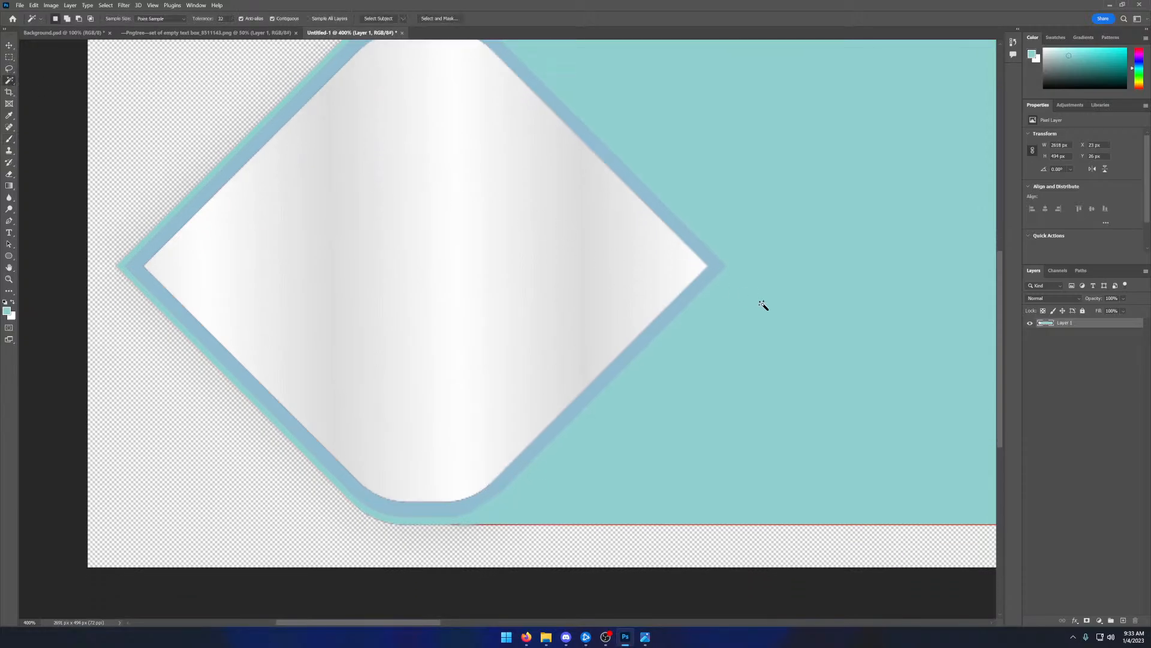
left_click(753, 316)
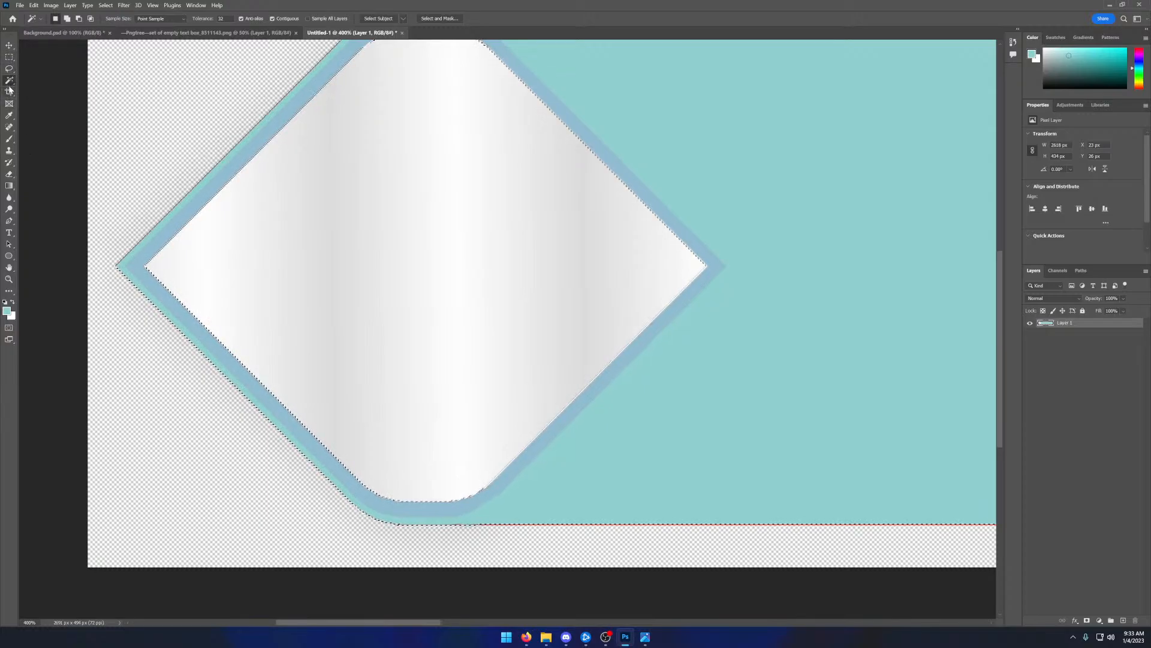
left_click(7, 139)
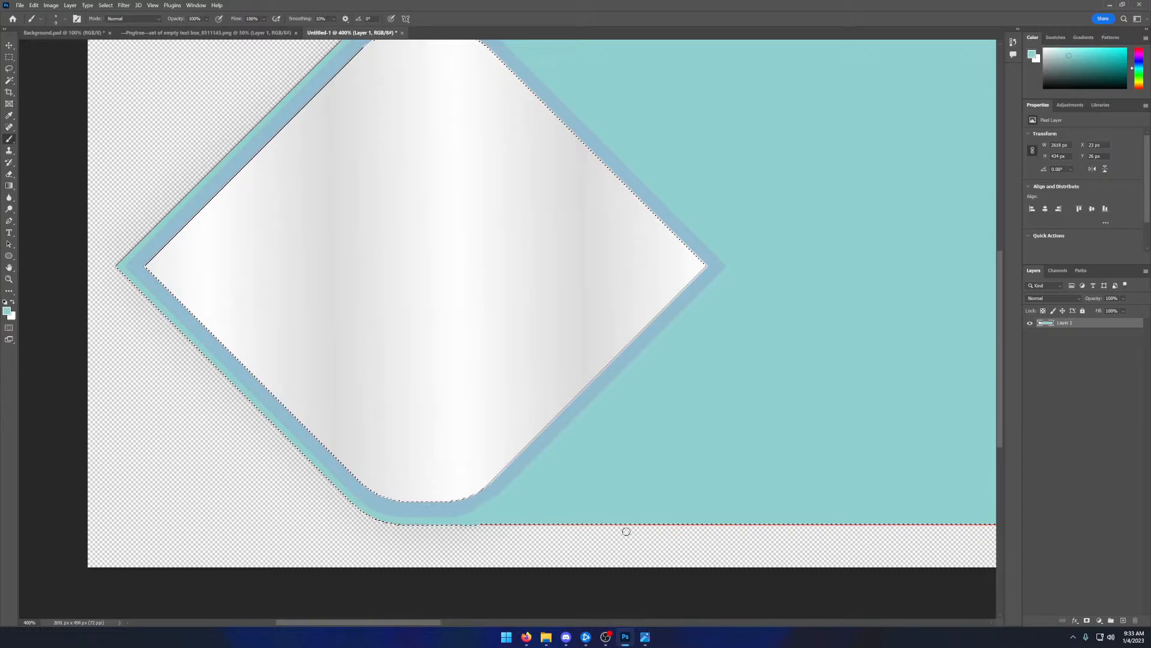
key("ctrl+d")
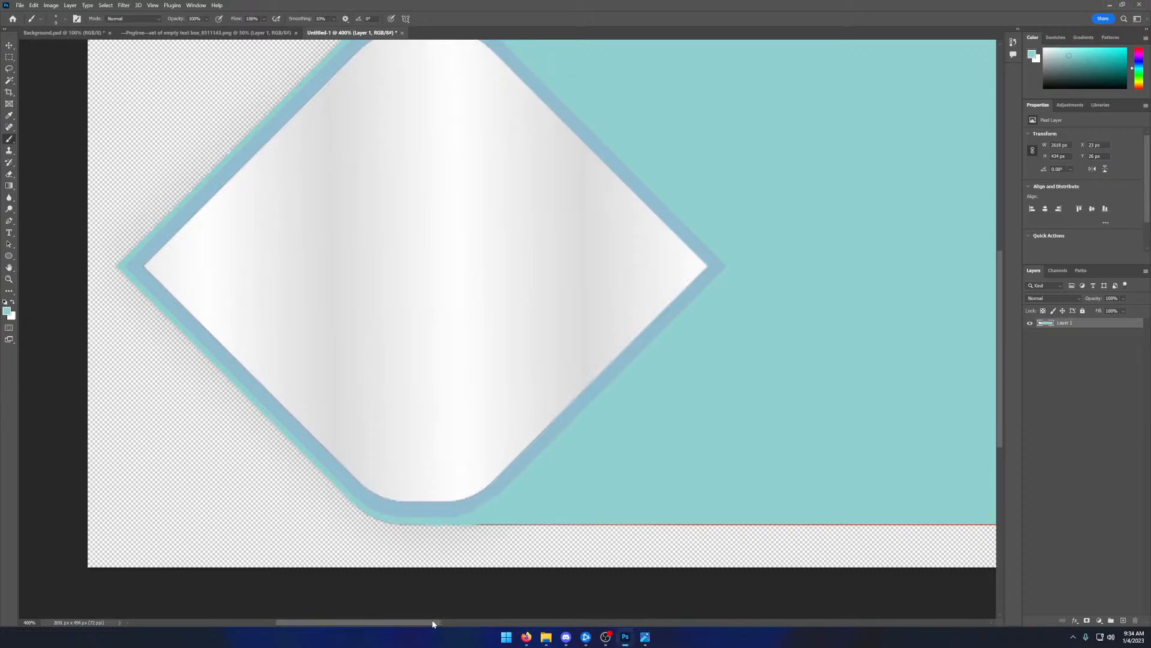
left_click_drag(432, 623, 517, 623)
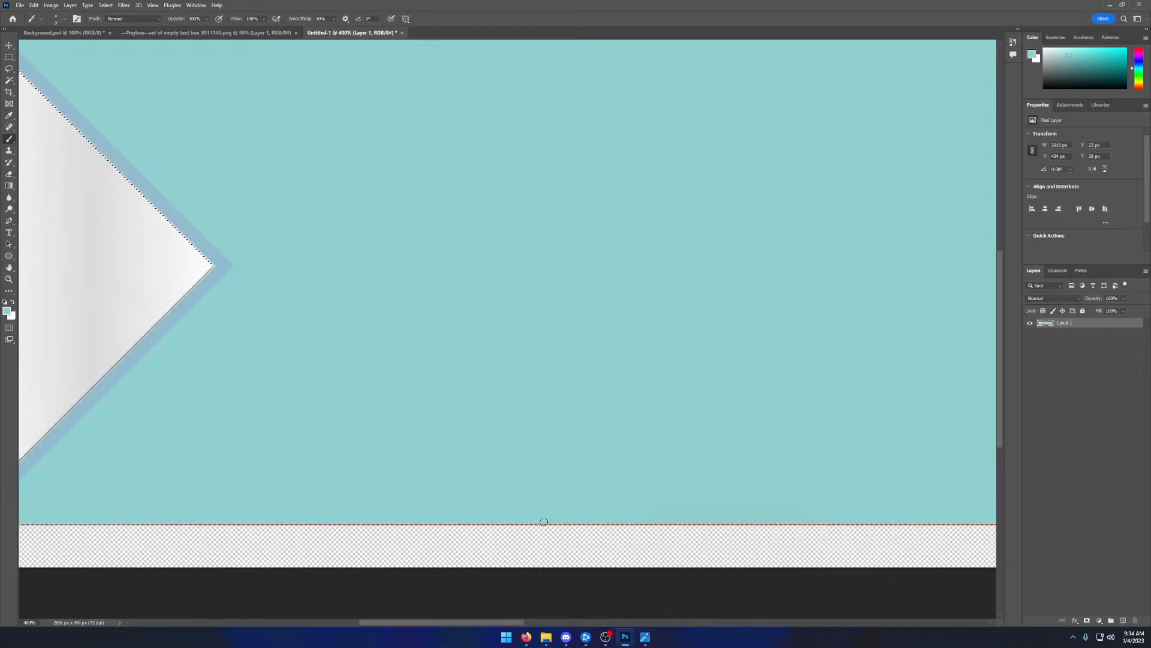
left_click_drag(435, 623, 368, 613)
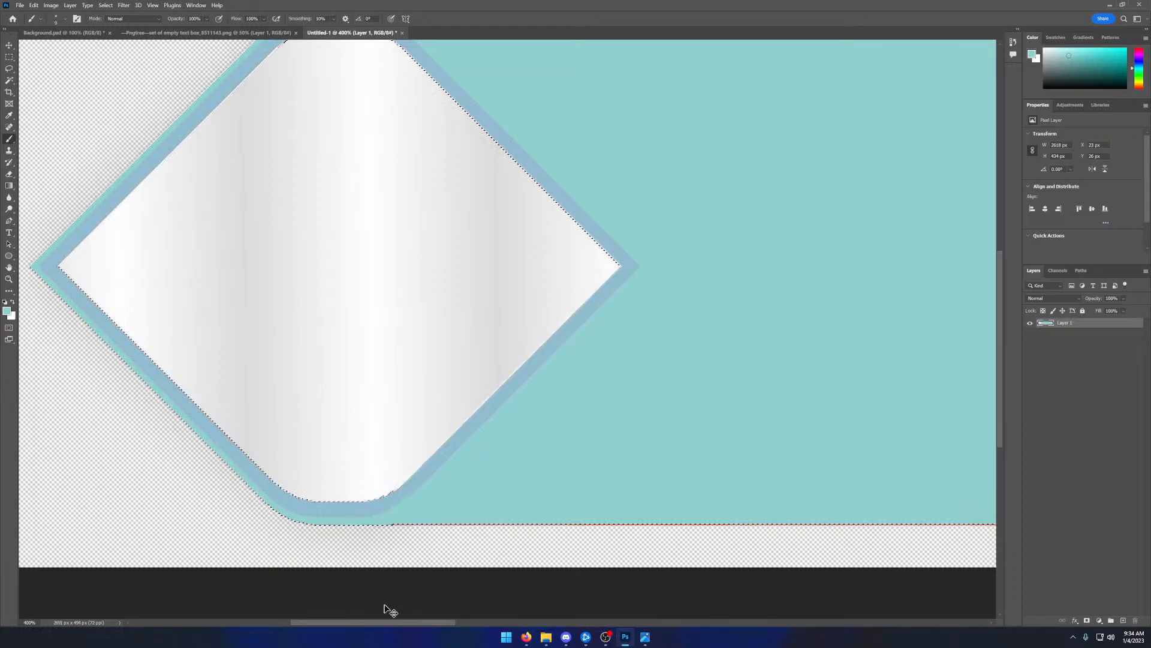
- Cut the selected text box shape, paste it into Background.psd and move it up and to the left
key("ctrl+x")
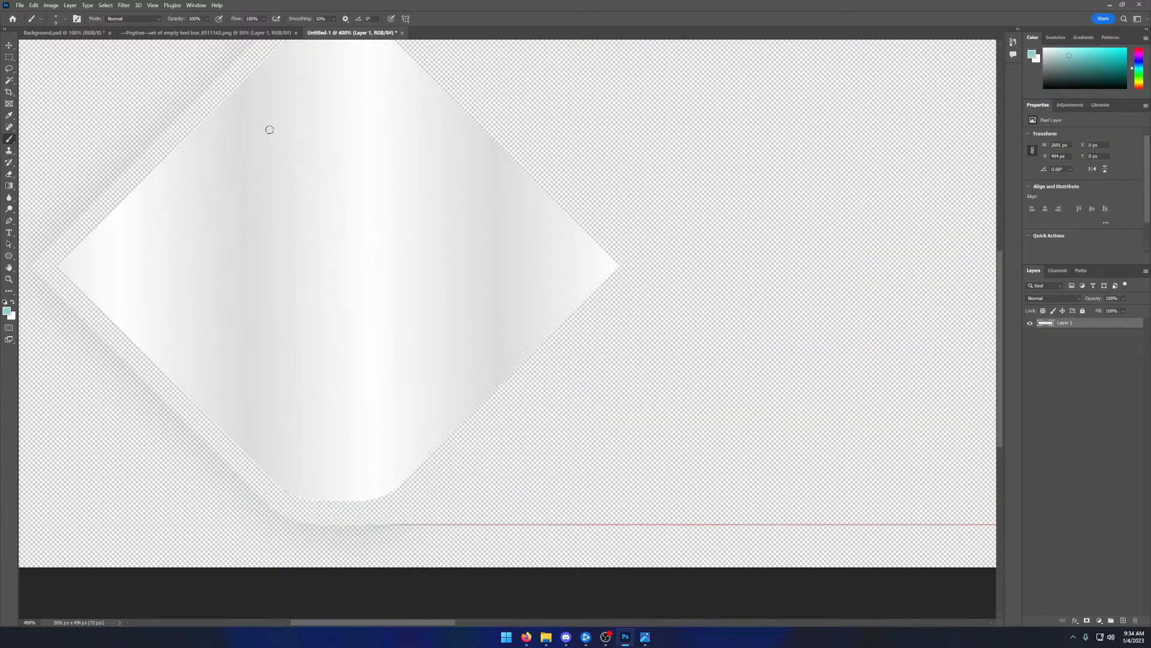
left_click(206, 32)
left_click(63, 32)
key("ctrl+v")
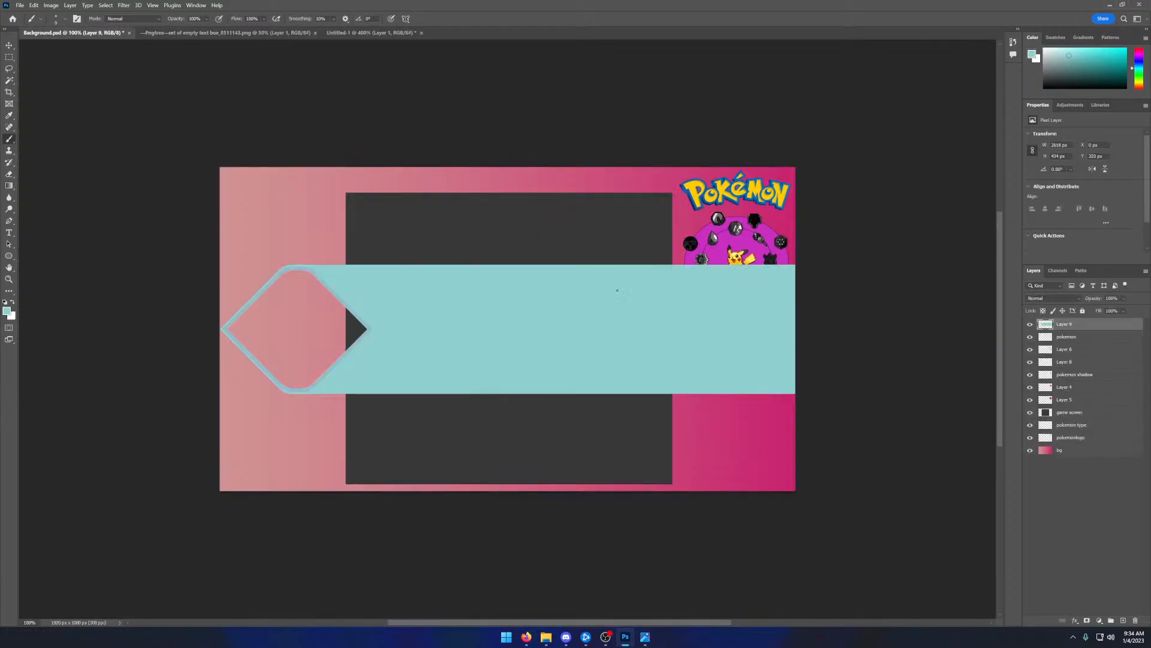
key("v")
mouse_move(445, 313)
left_mouse_down()
mouse_move(411, 288)
mouse_move(414, 268)
left_mouse_up()
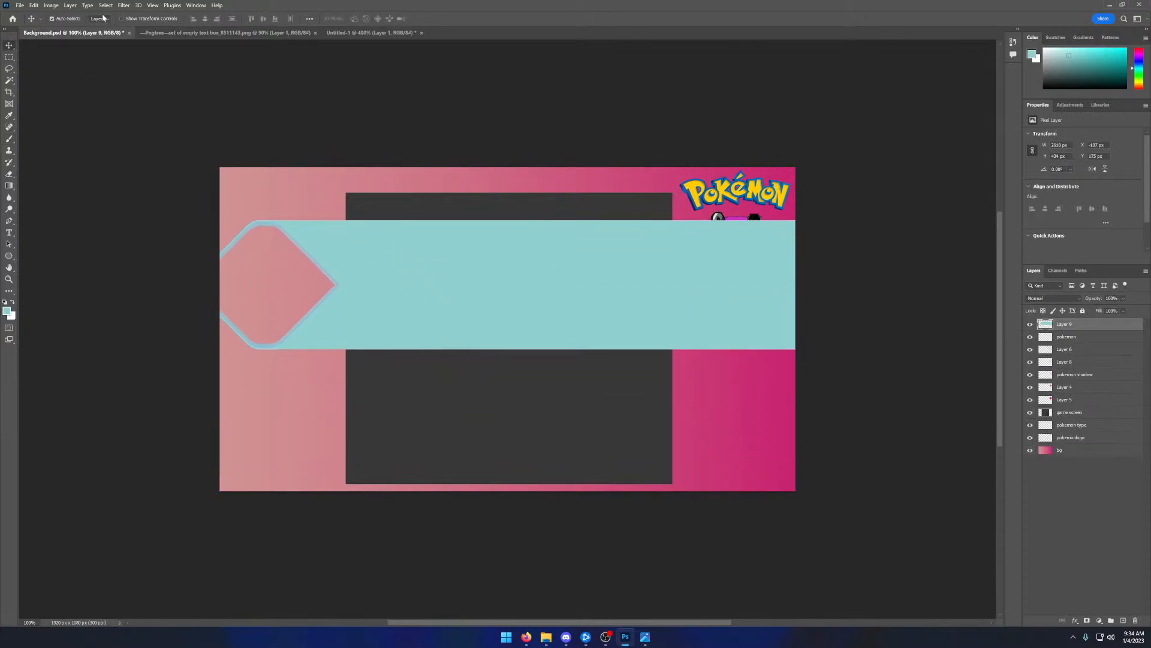
- Scale the pasted teal text box to 17.48% and place it centred in the strip above the game screen
left_click(51, 5)
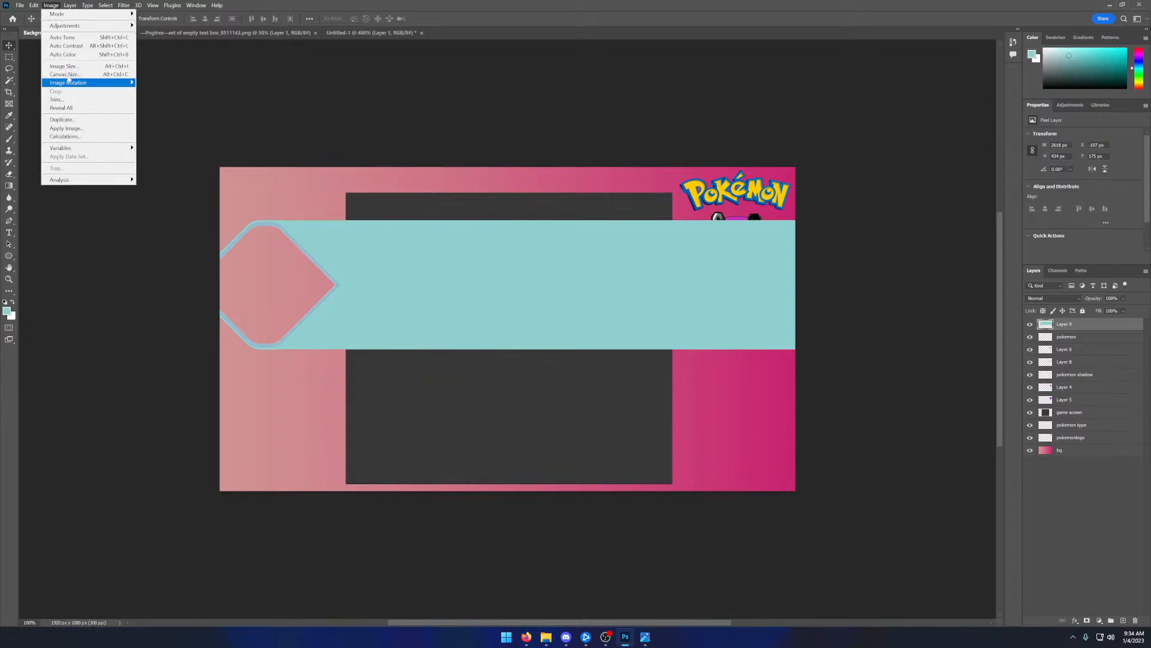
mouse_move(36, 6)
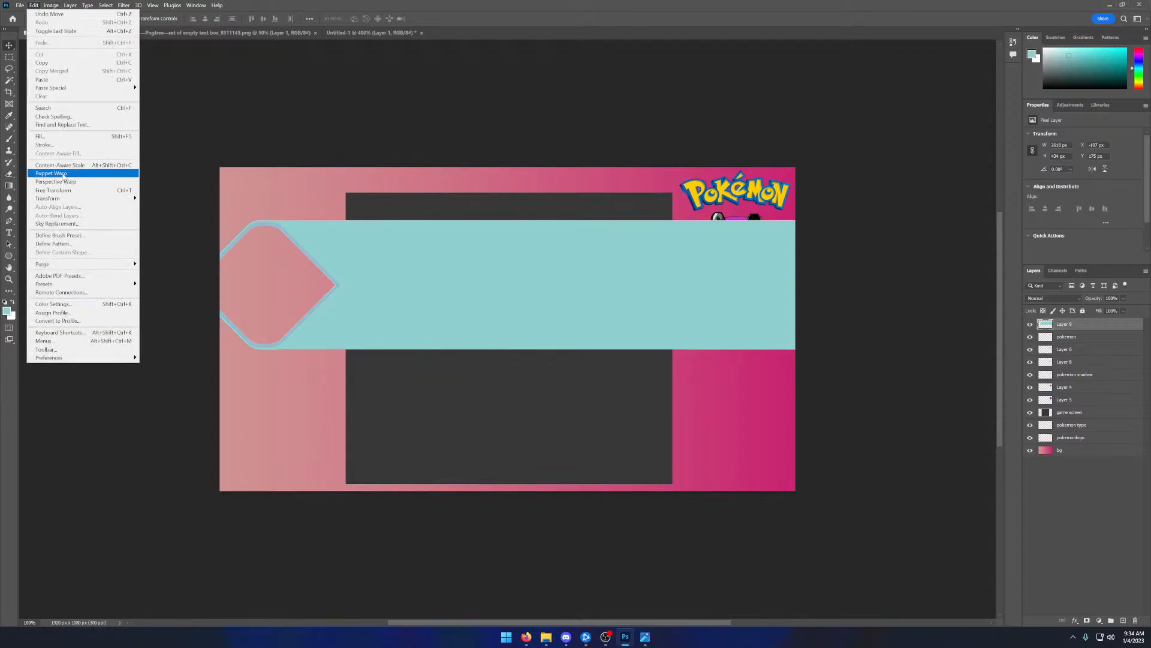
mouse_move(84, 199)
left_click(152, 211)
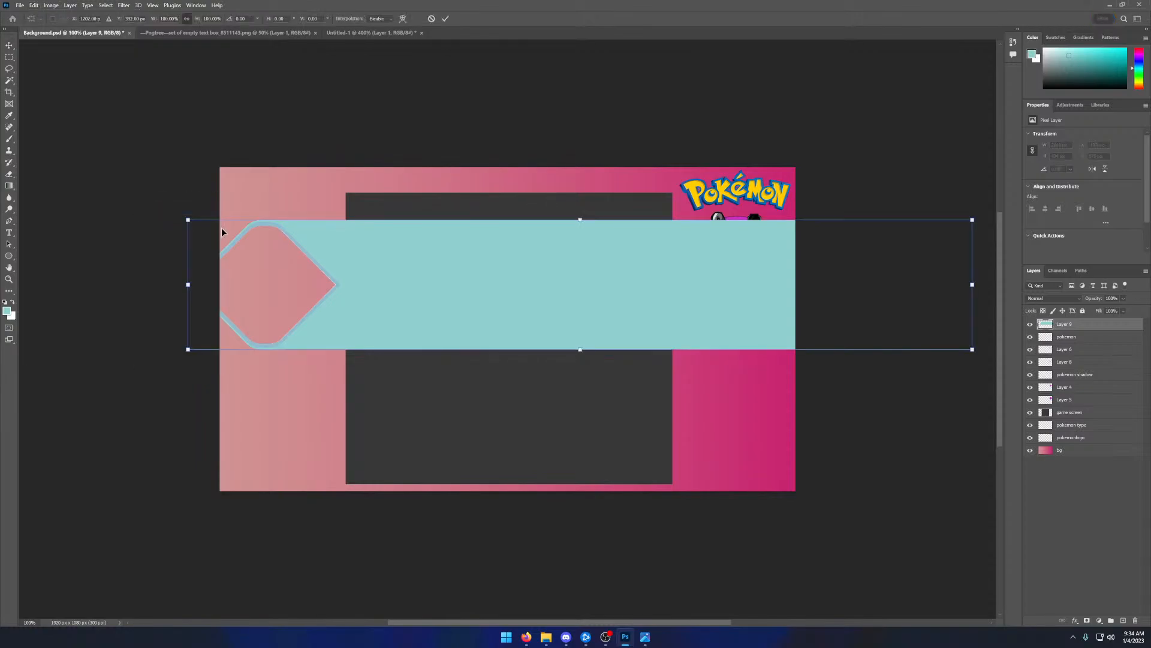
left_click_drag(191, 223, 491, 182)
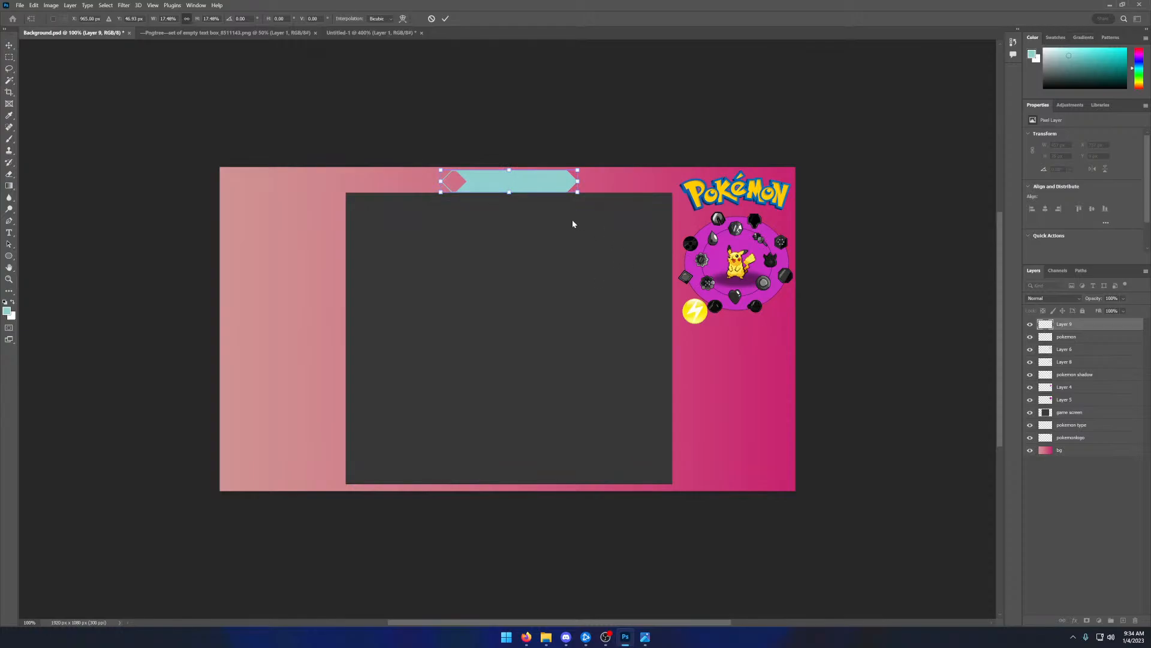
left_click(448, 19)
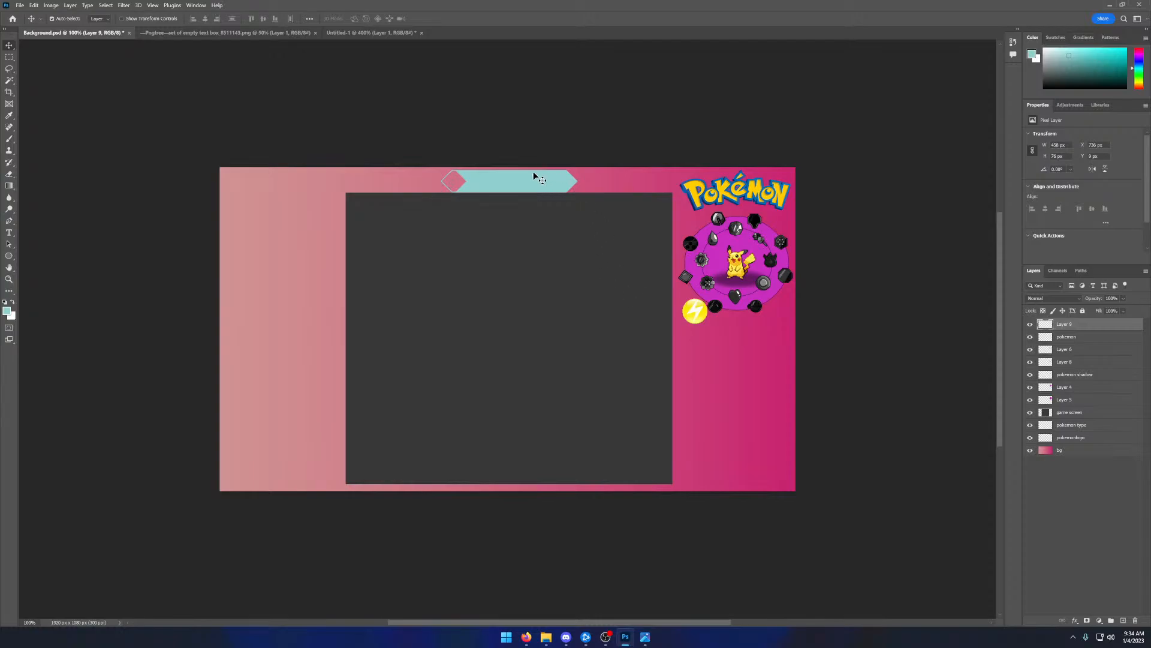
- Move the small teal text box up to Y 2 px, between the canvas edge and the game screen
left_click(33, 19)
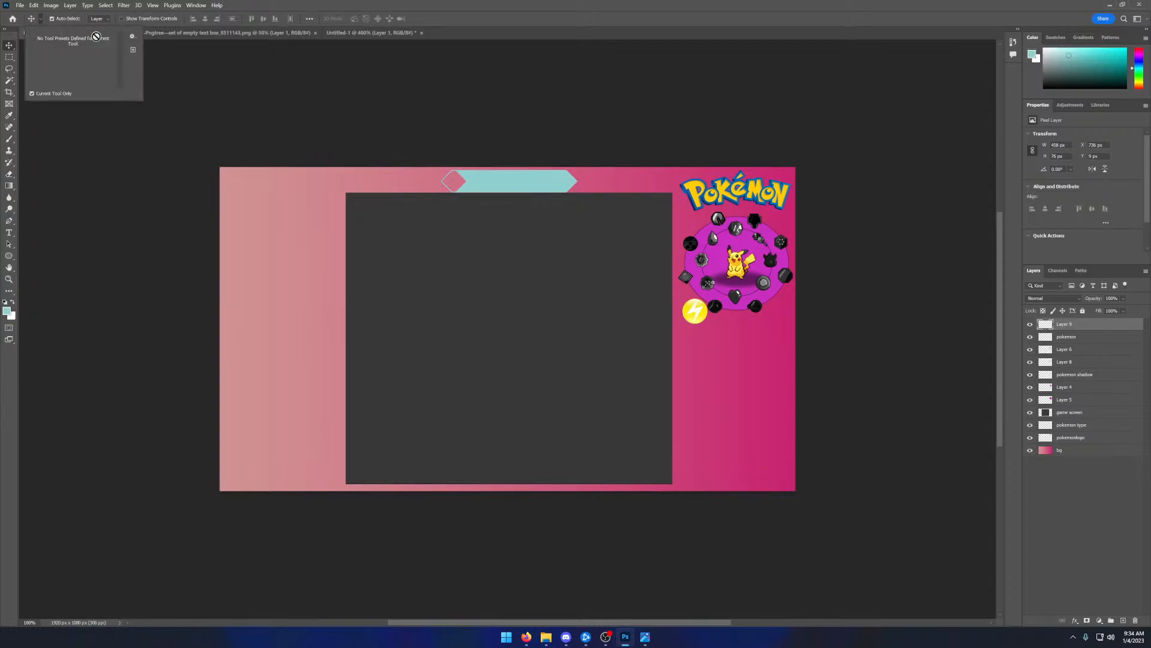
left_click(35, 21)
left_click_drag(494, 180, 494, 178)
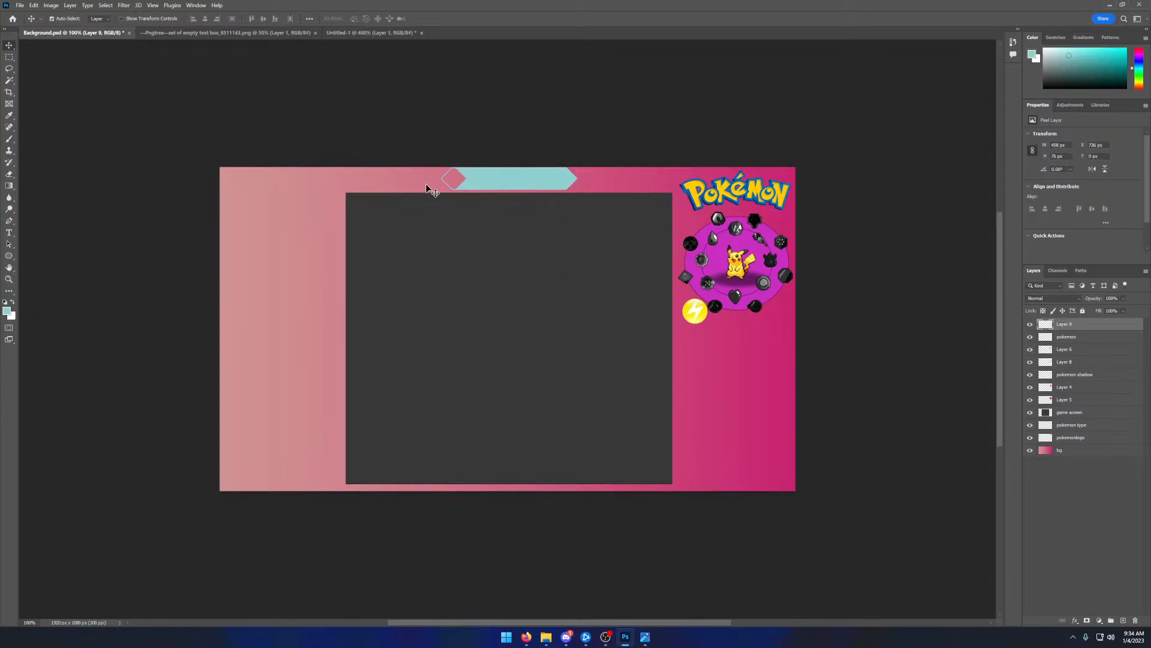
left_click_drag(501, 175, 502, 178)
- Set the output device in the Windows volume mixer to Speakers (Focusrite USB Audio) and close the settings
key("alt+Tab")
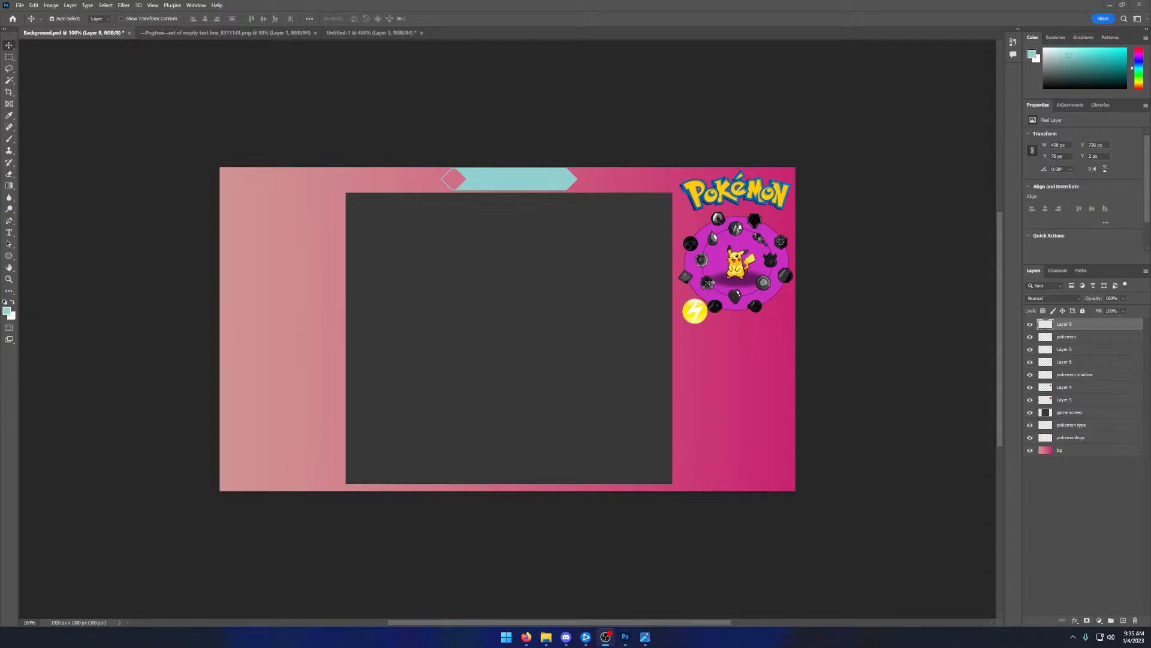
left_click(567, 637)
right_click(1111, 637)
left_click(1080, 598)
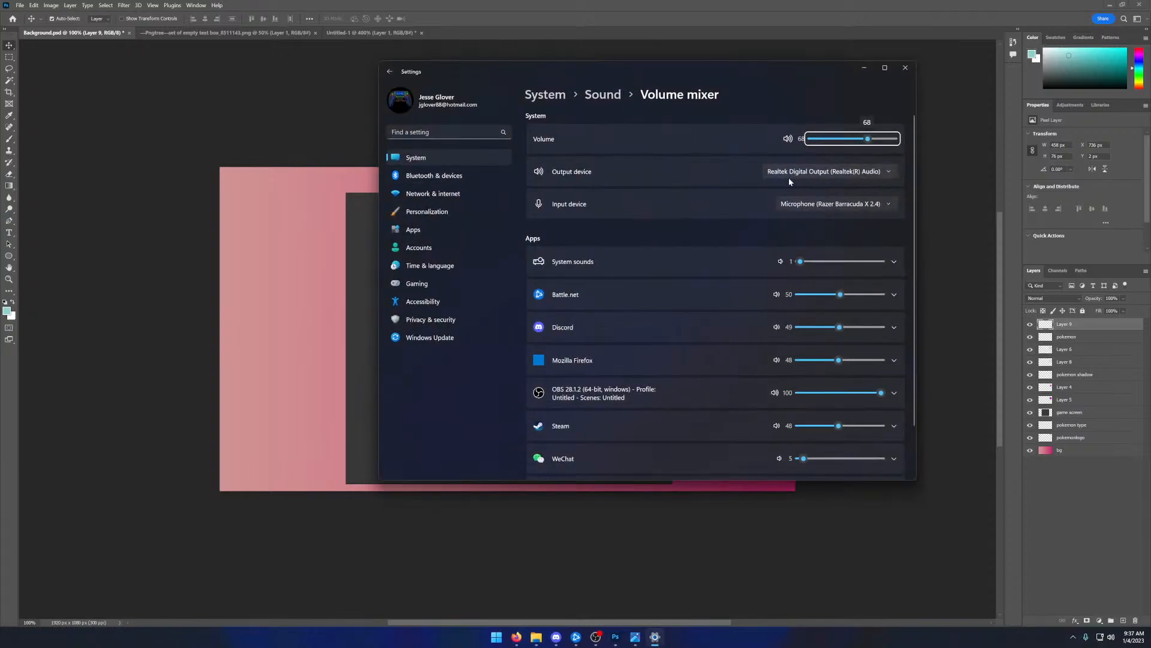
left_click(836, 174)
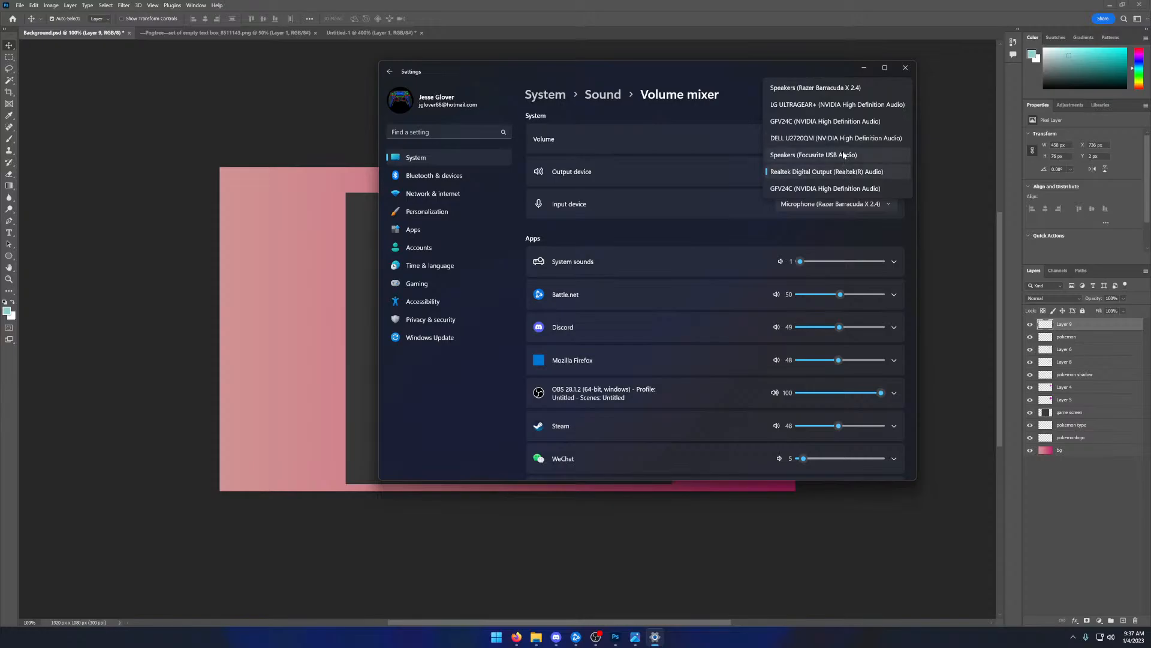
left_click(842, 155)
left_click(905, 68)
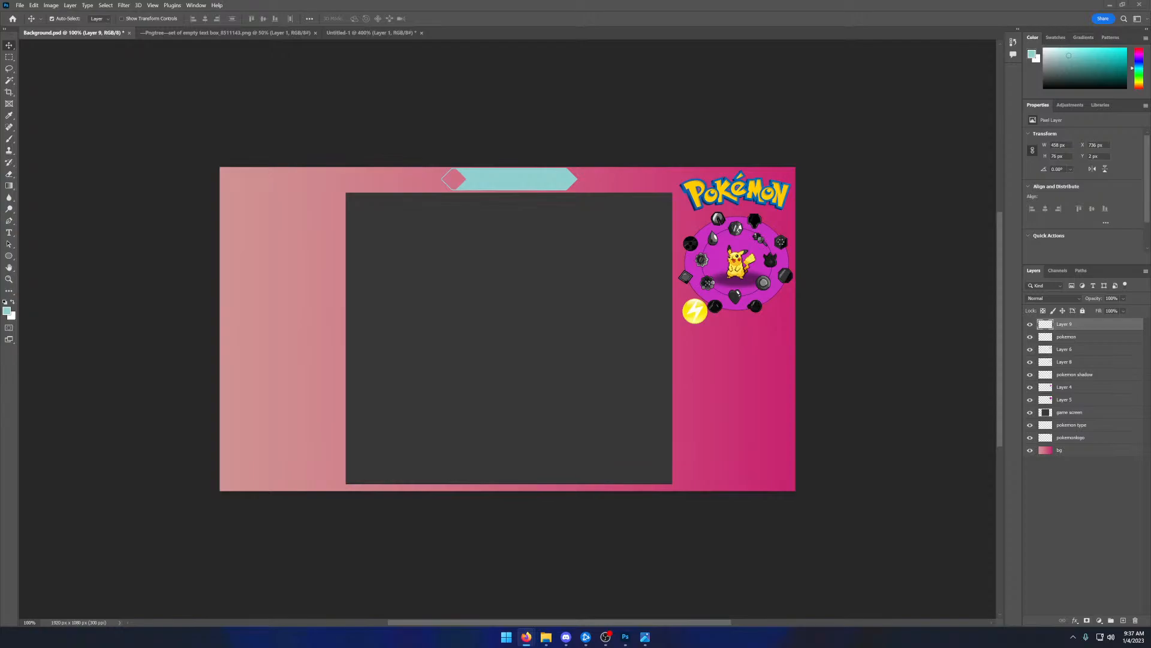
- Raise the system volume, then reopen the Windows volume mixer and move its window off this display
key("XF86AudioRaiseVolume")
left_click(527, 637)
right_click(1111, 638)
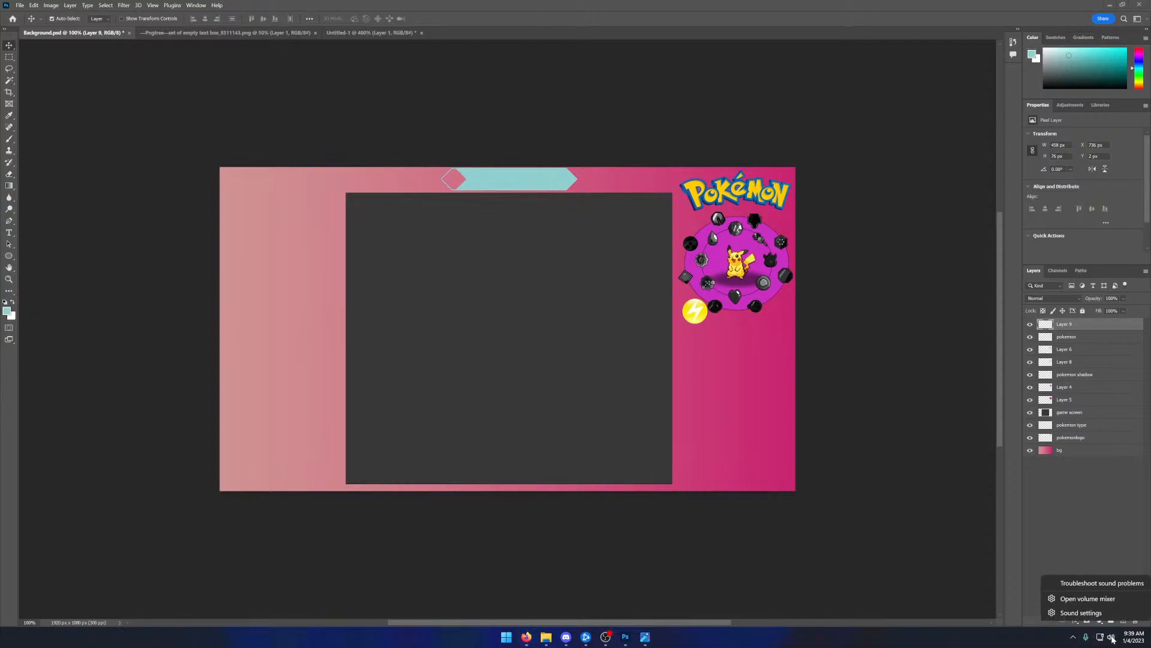
left_click(1083, 599)
left_click_drag(673, 75, 0, 60)
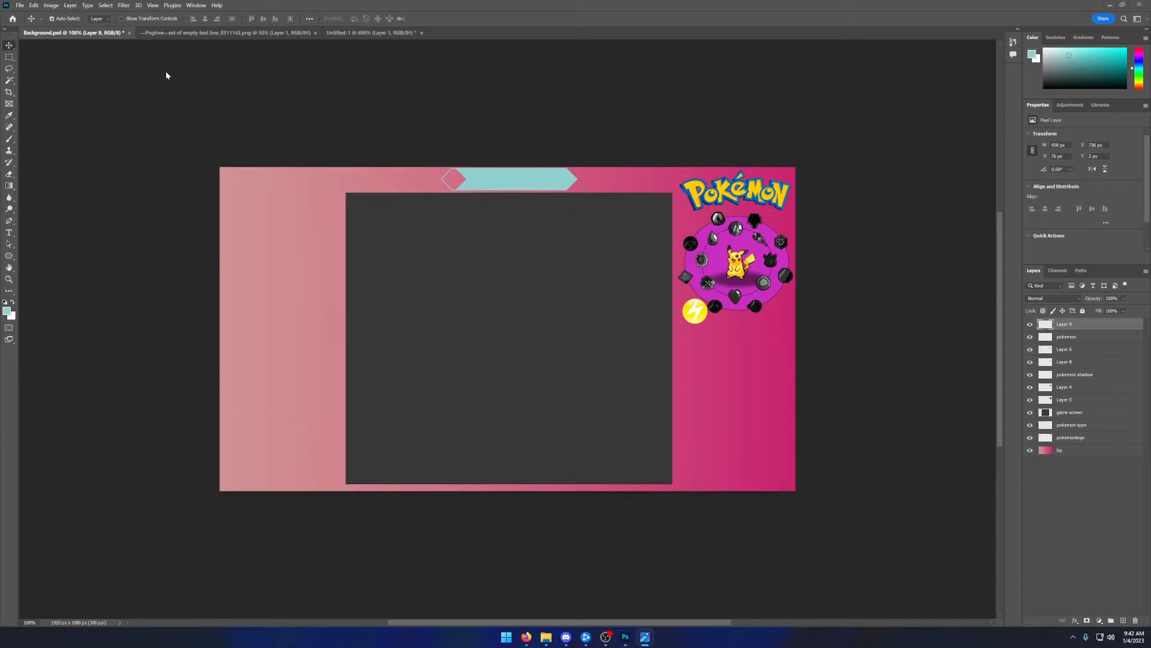
- Close the Untitled-1 document without saving and return to Background.psd
left_click(228, 32)
left_click(371, 32)
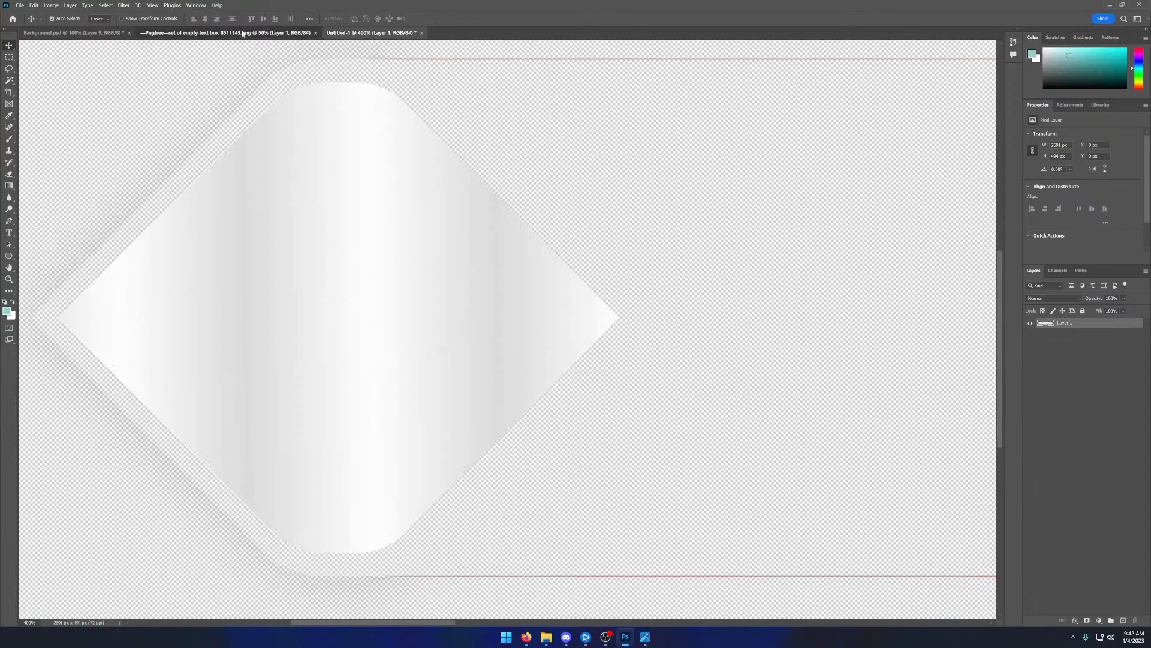
left_click(242, 33)
left_click(421, 33)
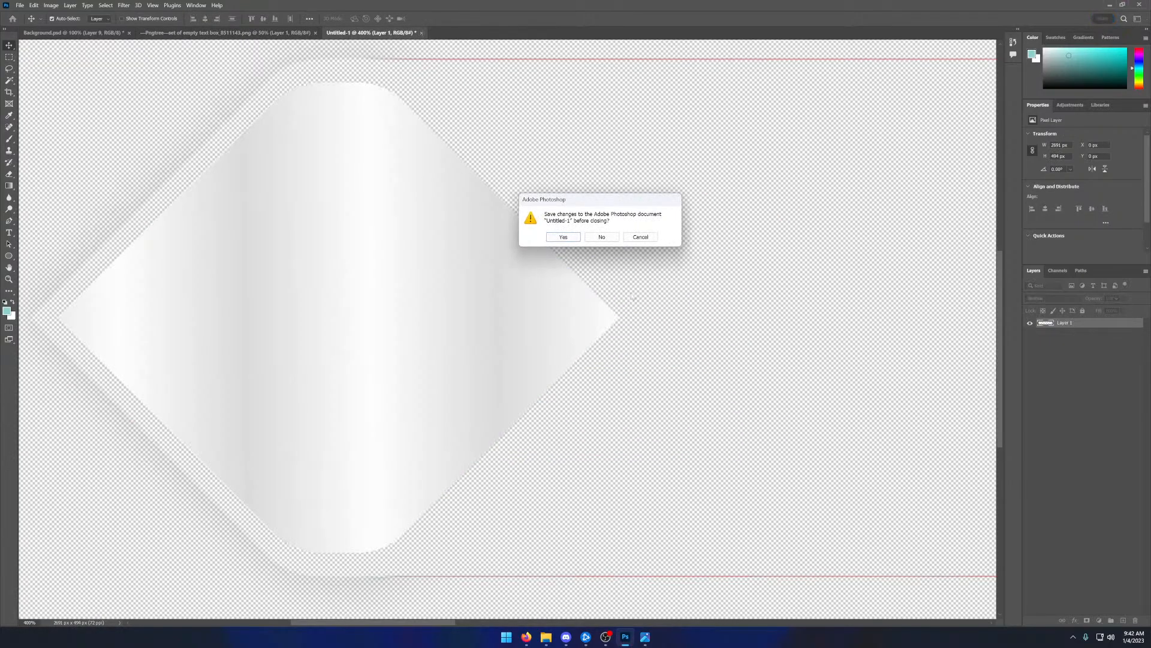
left_click(603, 236)
left_click(88, 33)
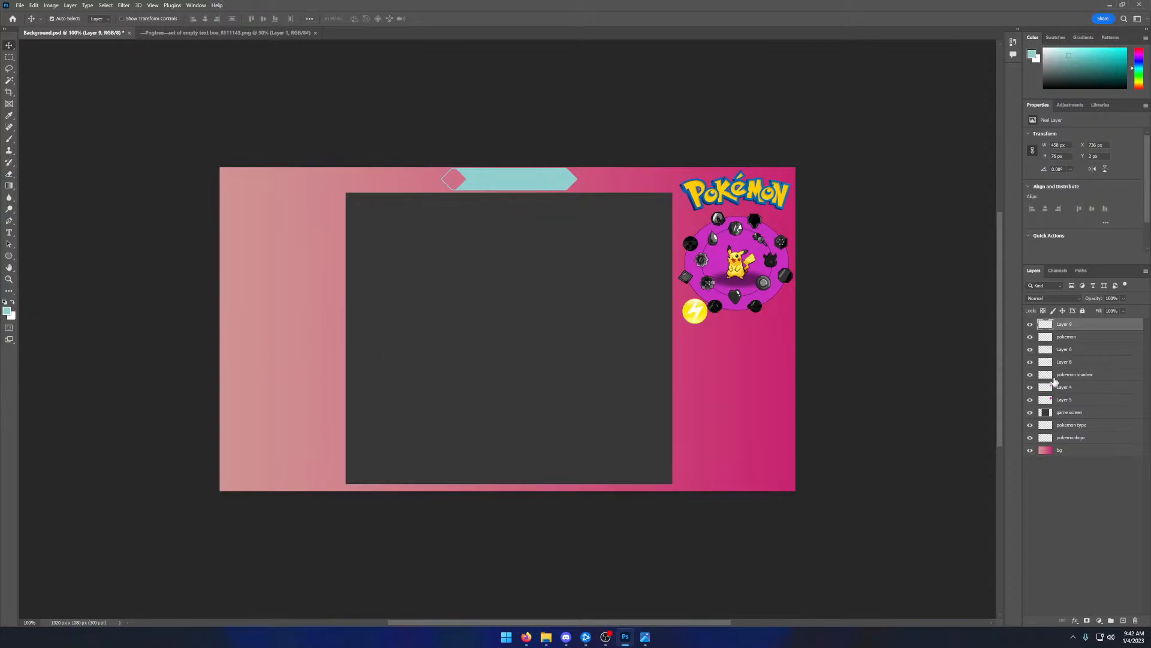
- Move the layers pokemon through Layer 5 to the overlay's lower-left corner and the yellow type icon above the game screen's upper-left corner
left_click(1031, 324)
left_click(1031, 324)
left_click(1031, 337)
left_click(1030, 337)
left_click(1044, 338)
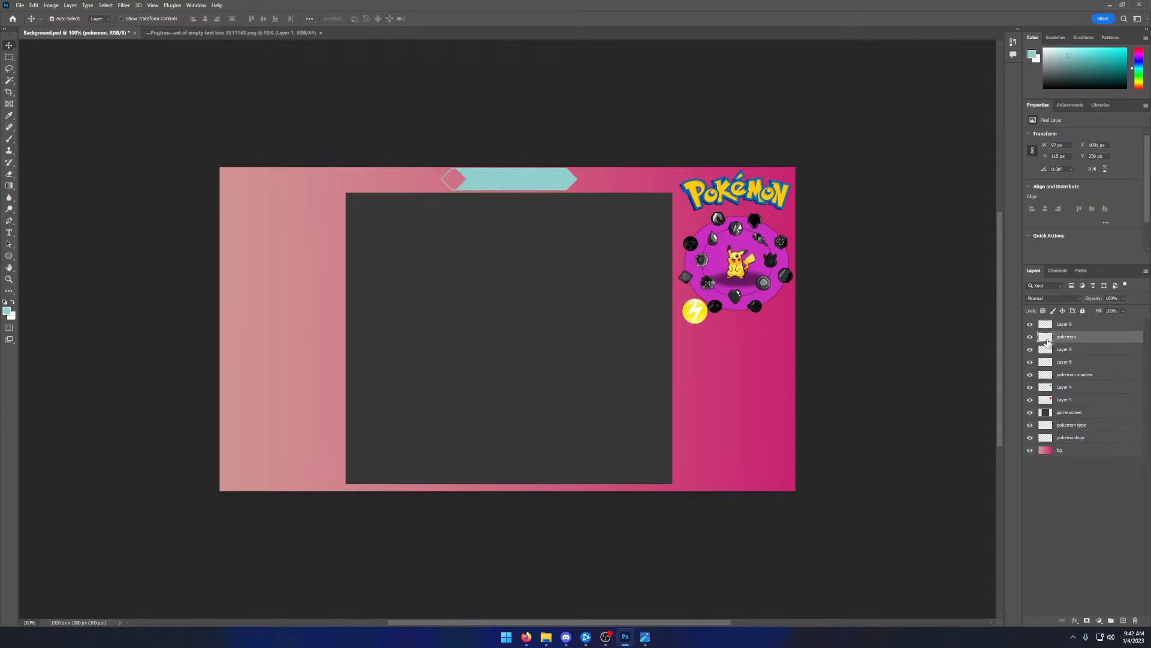
left_click(1047, 362, "shift")
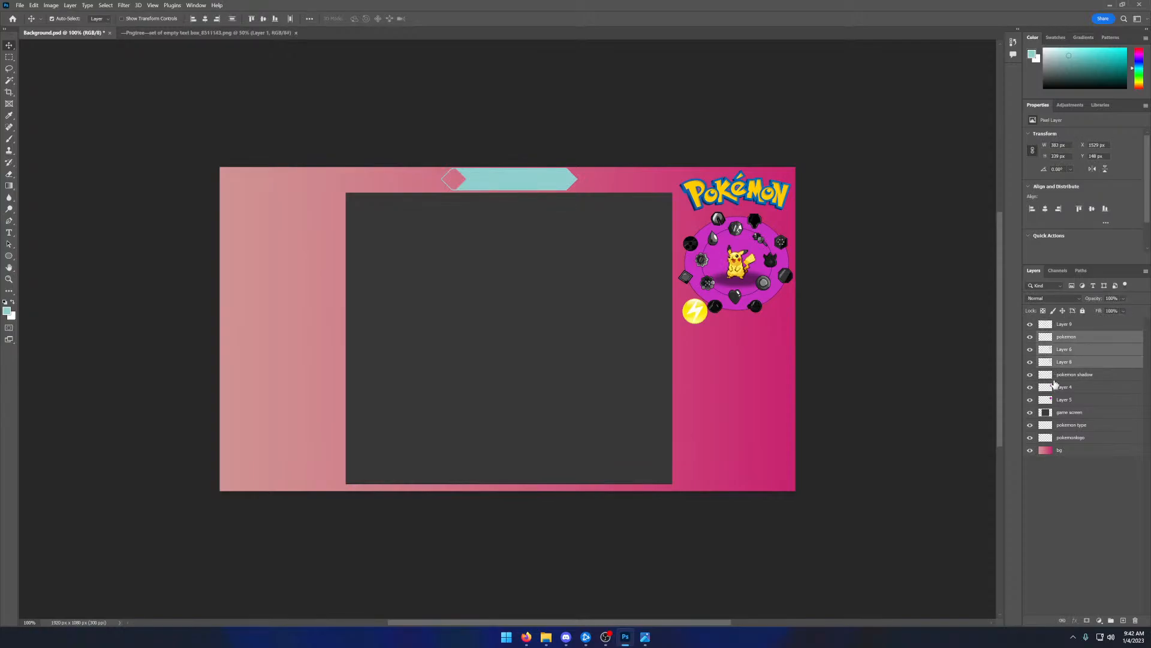
left_click(1055, 377, "shift")
left_click(1047, 388, "shift")
left_click(1048, 398, "shift")
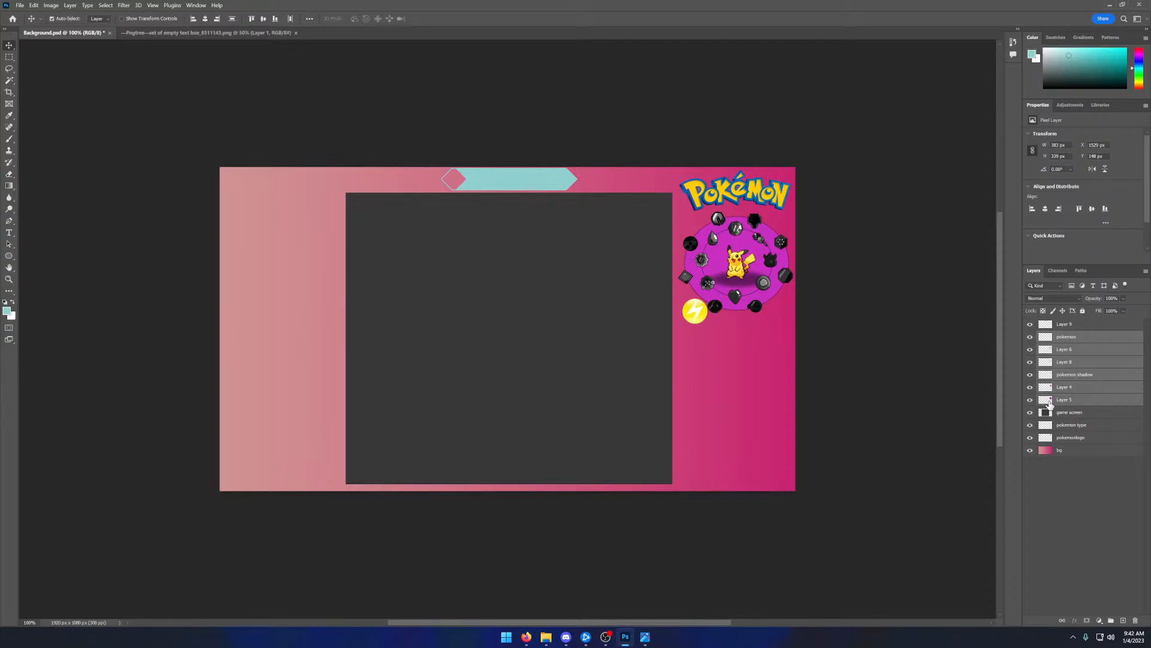
left_click_drag(732, 271, 280, 441)
left_click_drag(695, 312, 361, 189)
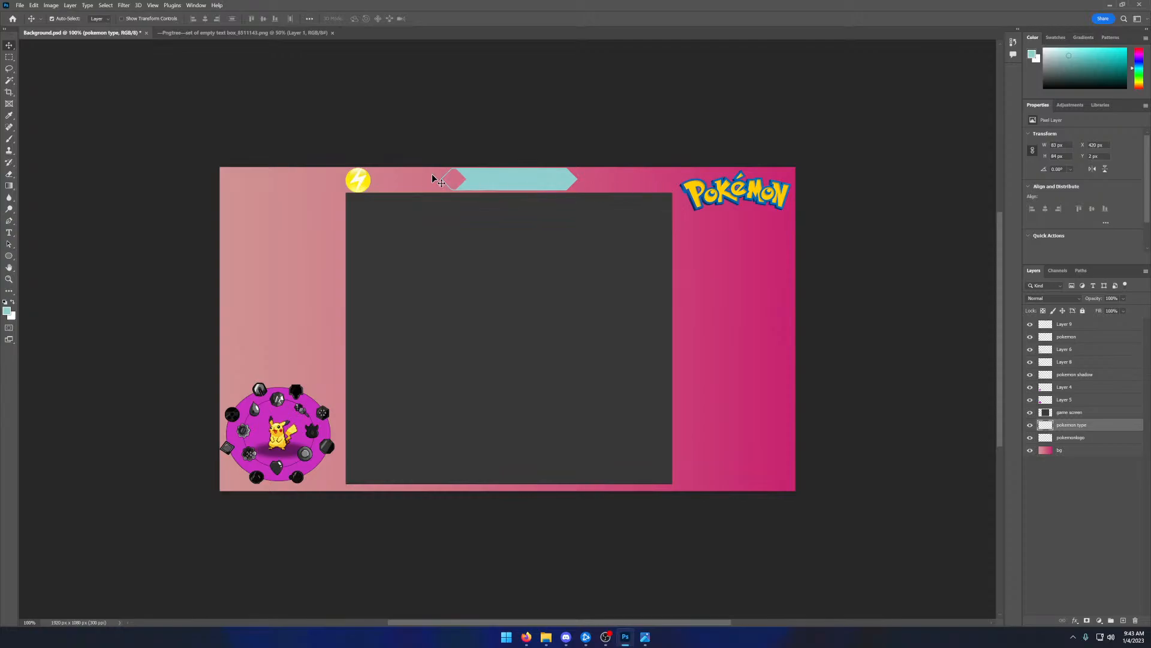
- Try to place a copy of the yellow type icon from the game screen's upper-left corner by moving a duplicate
left_click_drag(359, 180, 508, 329)
mouse_move(356, 180)
left_mouse_down()
mouse_move(383, 180)
mouse_move(358, 180)
left_mouse_up()
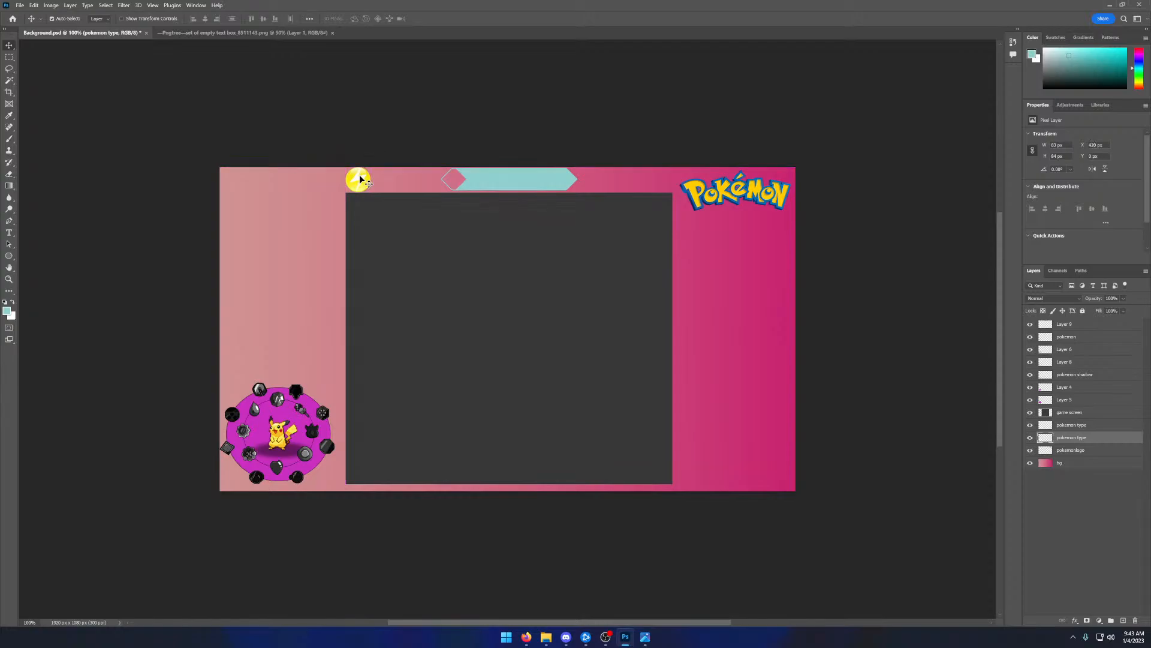
right_click(360, 179)
left_click(372, 182)
- Toggle the two pokemon type layers to tell them apart and remove the unwanted duplicate
left_click(1075, 427)
left_click(1030, 425)
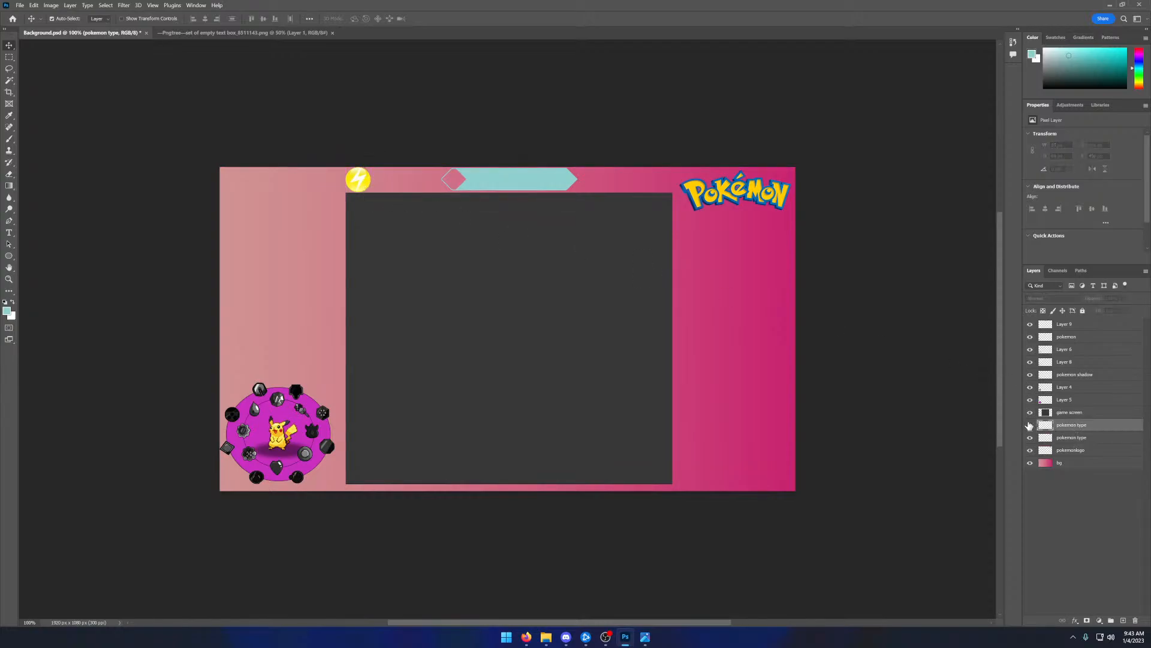
left_click(1031, 425)
left_click(1031, 438)
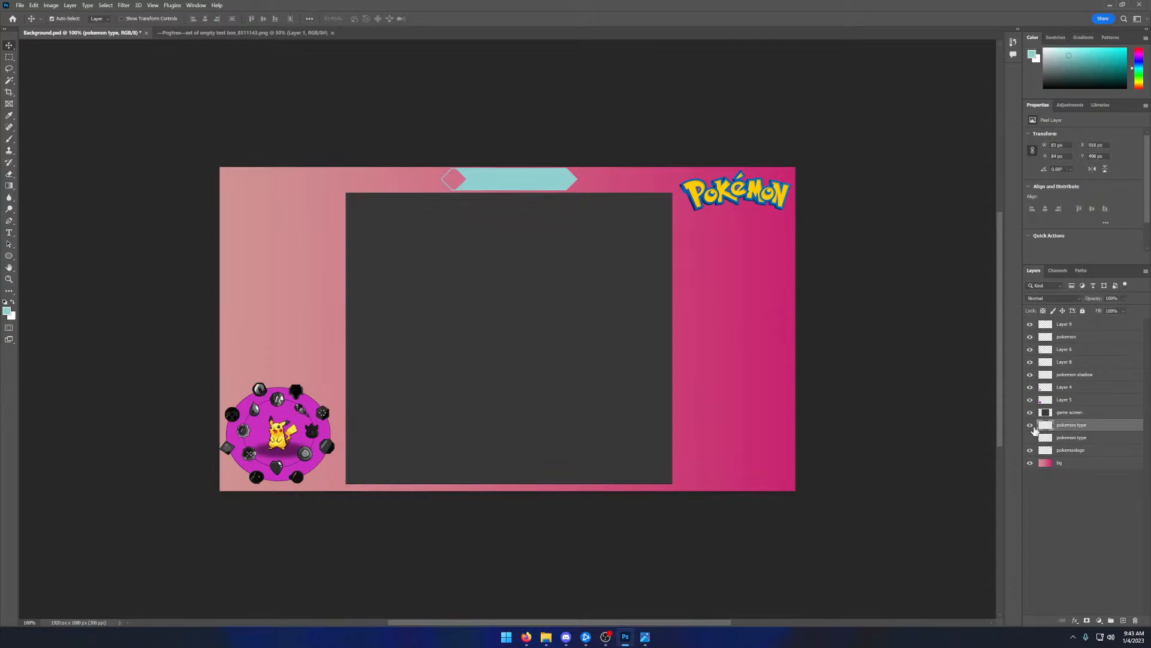
left_click(1031, 438)
left_click(1031, 438)
left_click(1030, 426)
left_click(1030, 426)
left_click(1031, 438)
- Duplicate the pokemon type layer as pokemon type copy and move the copy above the game screen's upper-right corner
right_click(1081, 427)
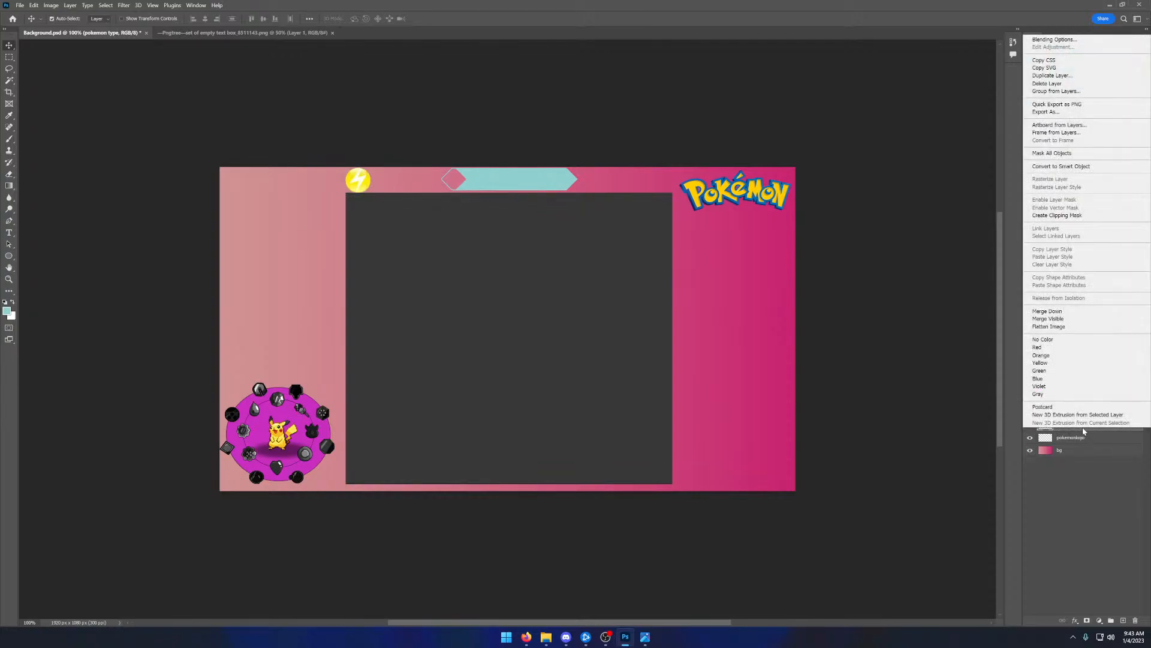
left_click(1053, 75)
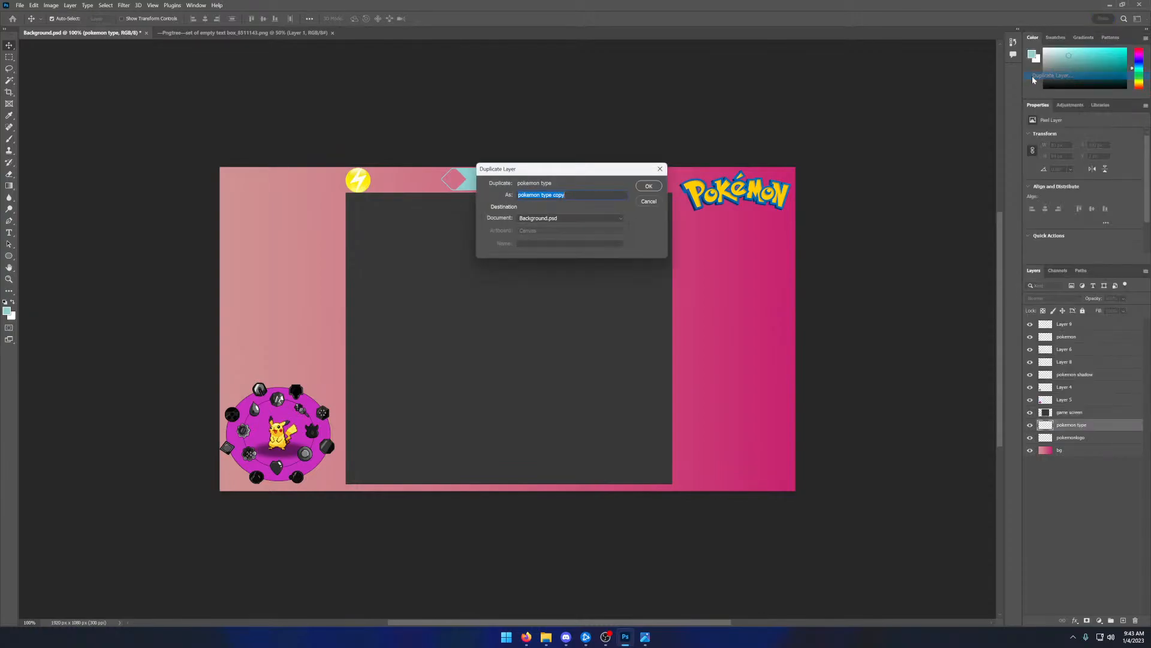
left_click(651, 186)
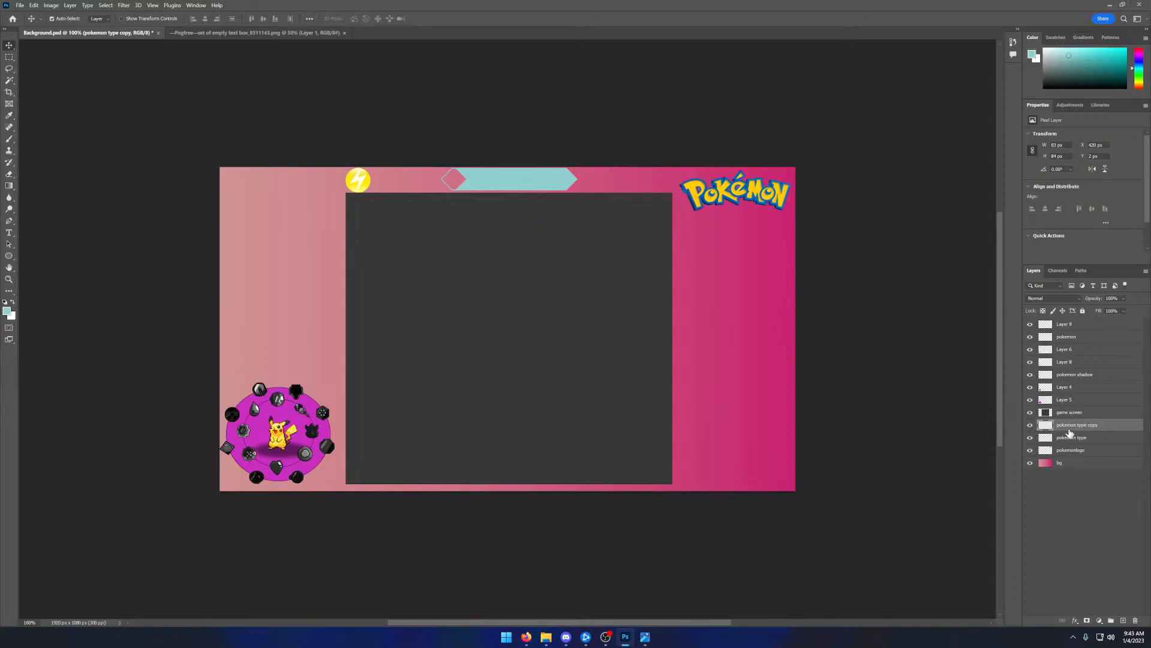
left_click_drag(360, 182, 668, 183)
key("alt+Tab")
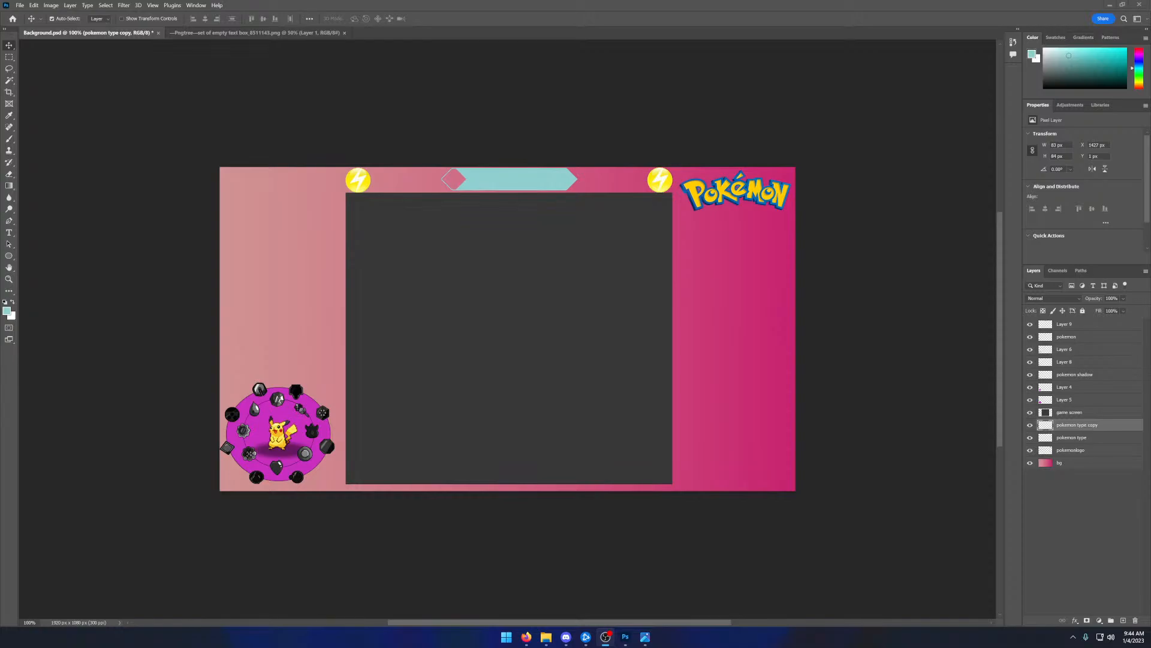
- Select the layers pokemon through Layer 5 and shift them slightly right, to X 15 px
left_click(1068, 326)
left_click(1031, 325)
left_click(1031, 325)
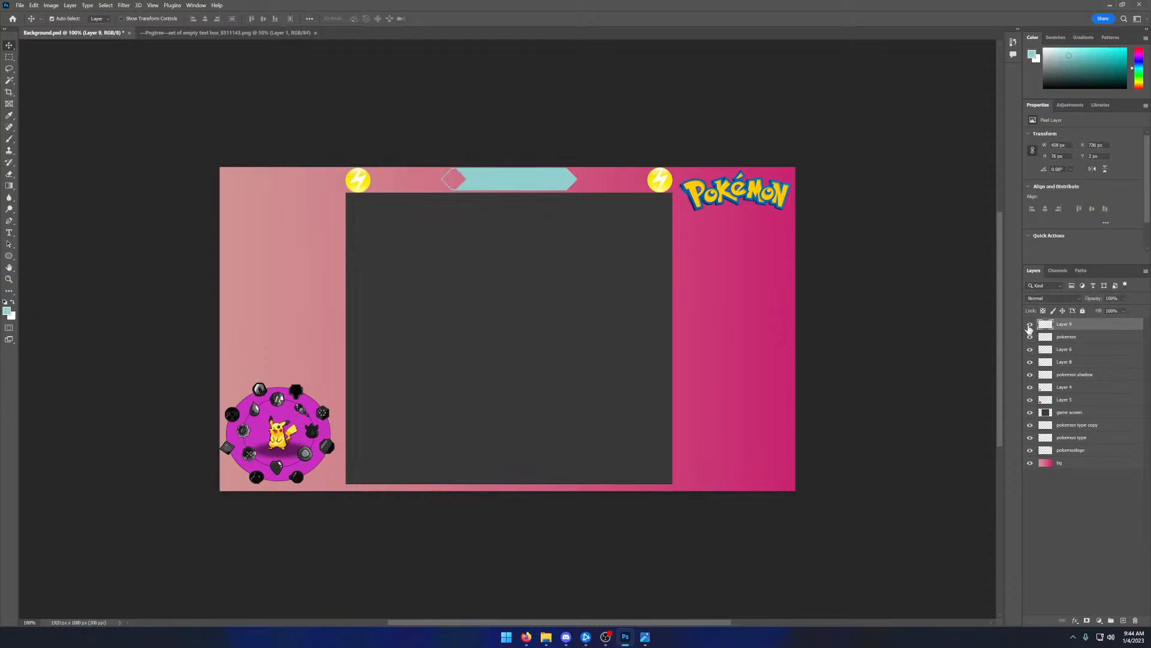
left_click(1030, 337)
left_click(1031, 337)
left_click(1062, 337)
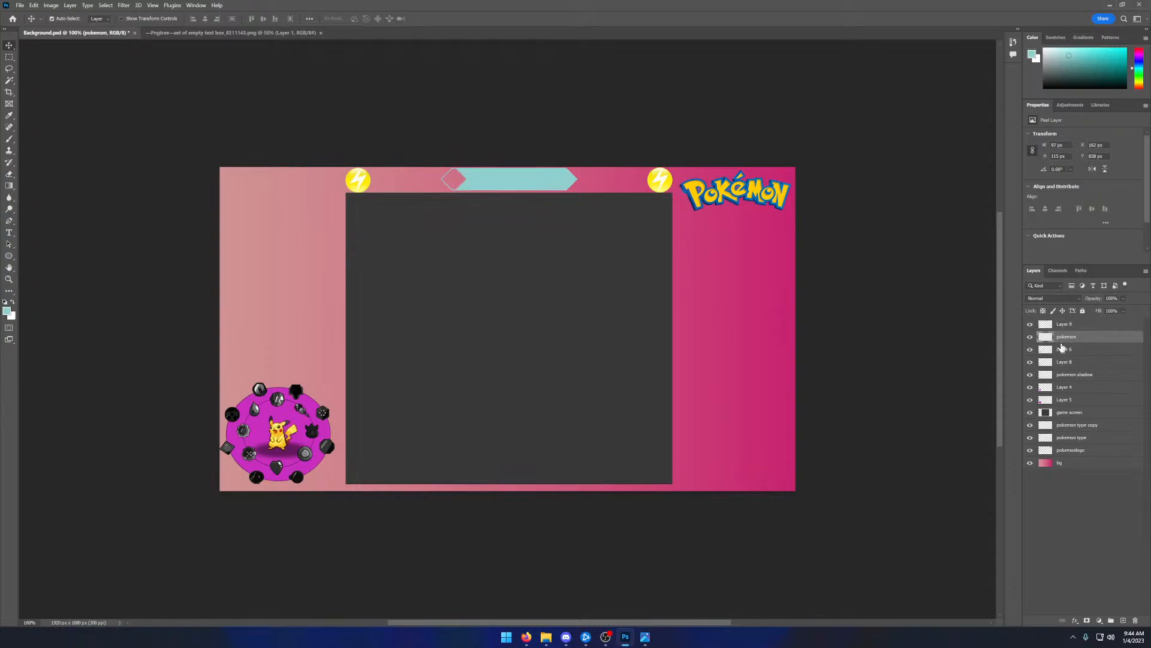
left_click(1063, 349, "shift")
left_click(1066, 362, "shift")
left_click(1067, 376, "shift")
left_click(1065, 388, "shift")
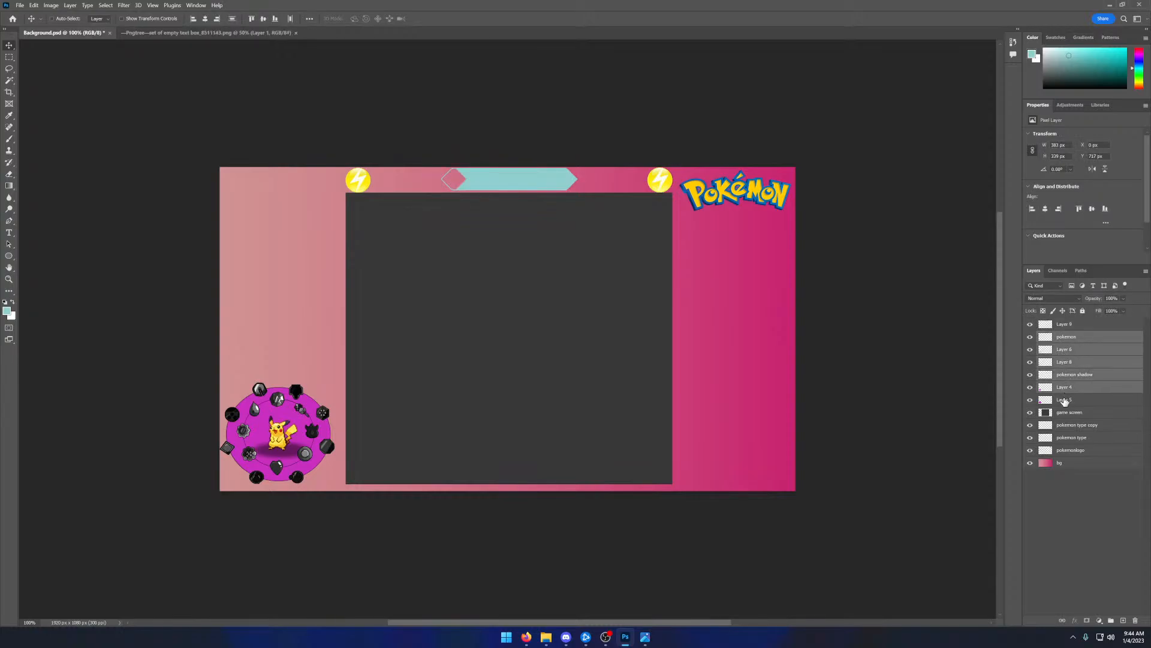
left_click(1065, 400, "shift")
left_click_drag(294, 410, 300, 411)
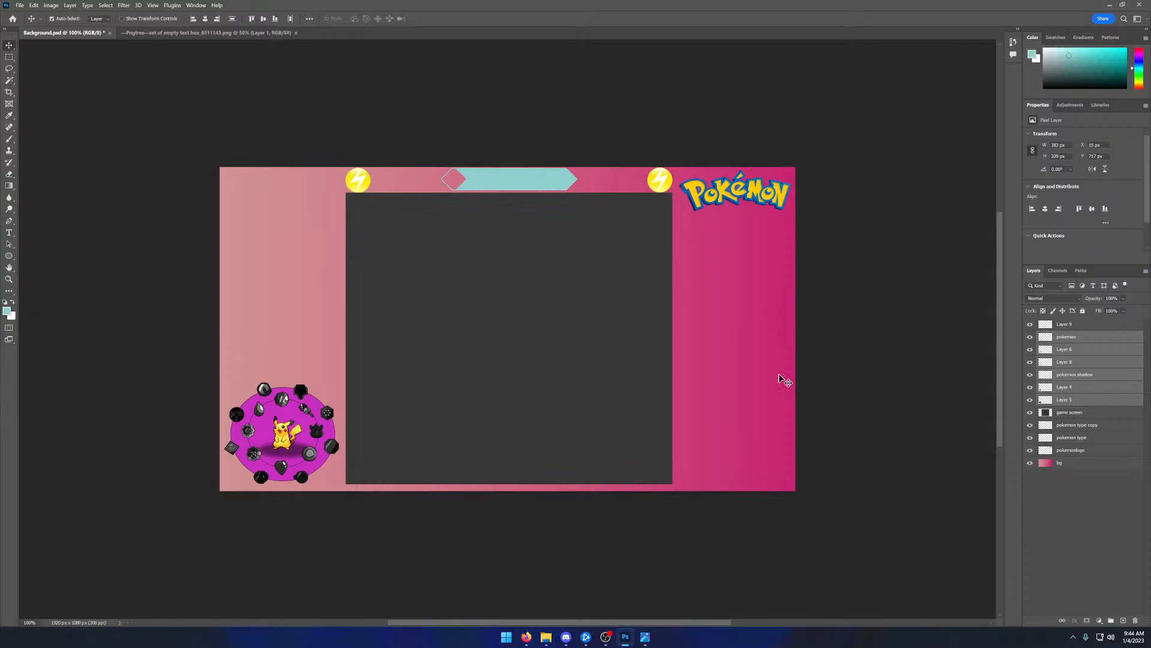
left_click(283, 438)
- Launch RetroArch and GameHook, and move the RetroArch window toward the display's upper-left corner
left_click(509, 635)
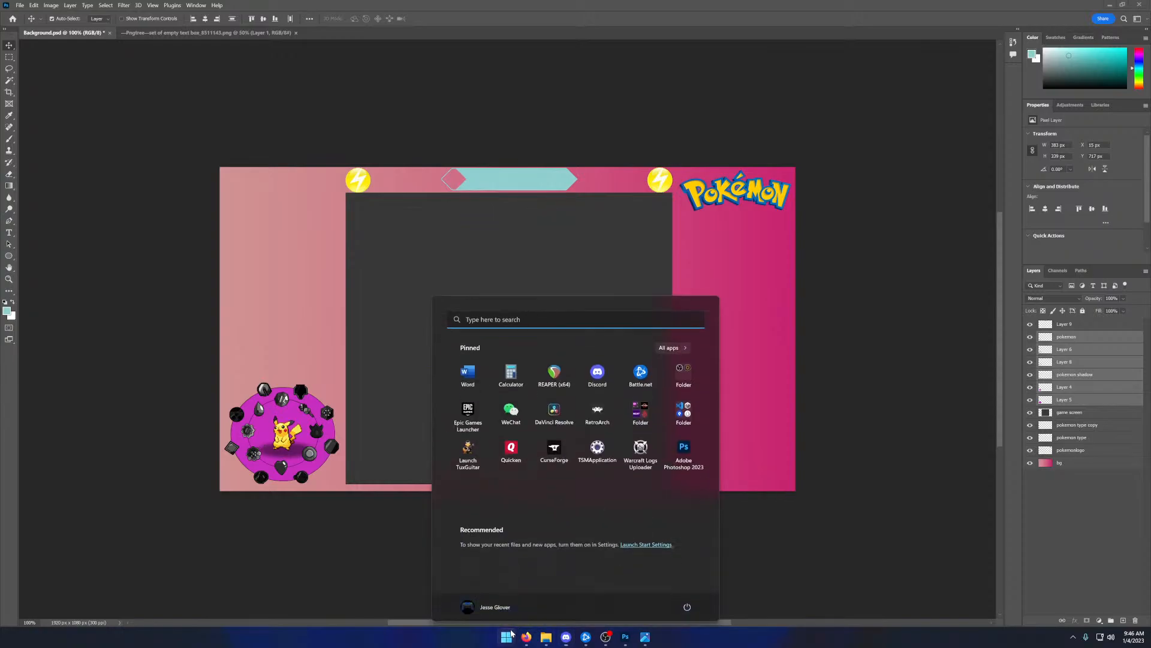
left_click(578, 431)
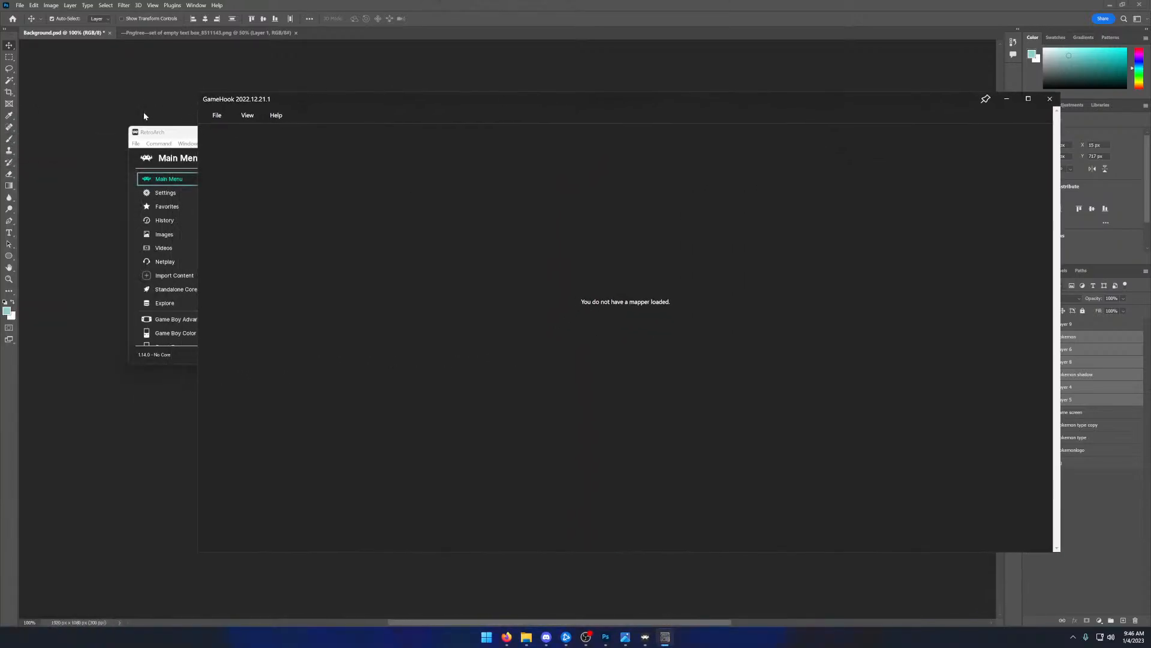
left_click_drag(159, 132, 66, 96)
left_click(532, 133)
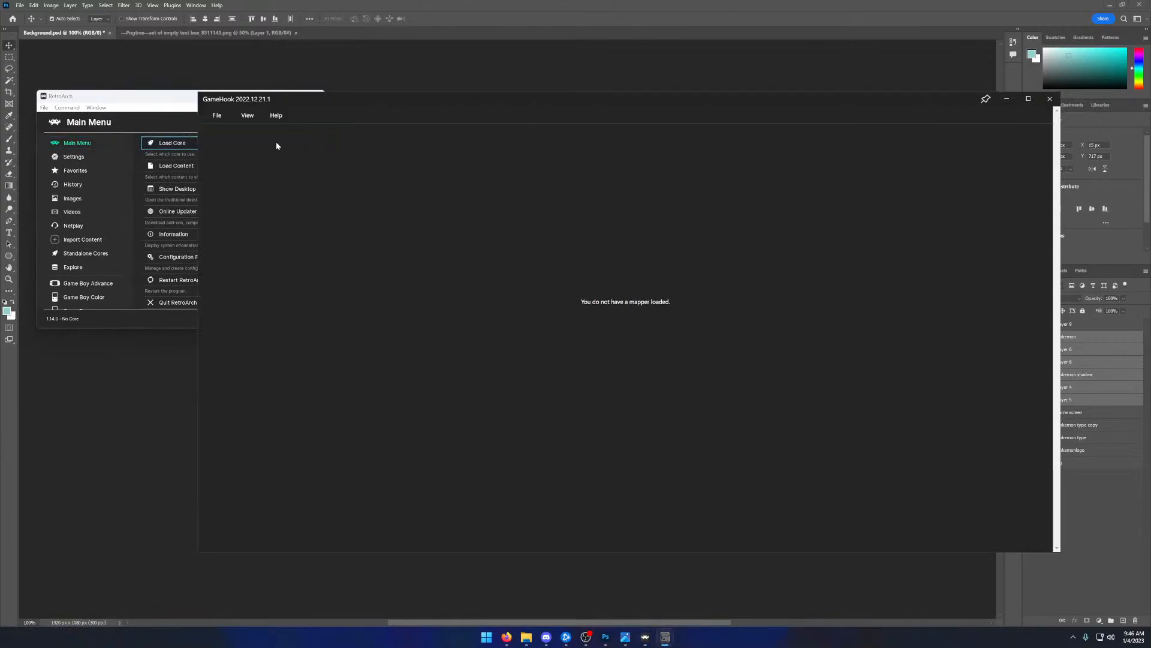
left_click(218, 115)
- Run Pokemon - Yellow Version - Special Pikachu Edition from RetroArch's Game Boy playlist, continue the saved game and pause it
left_click(79, 296)
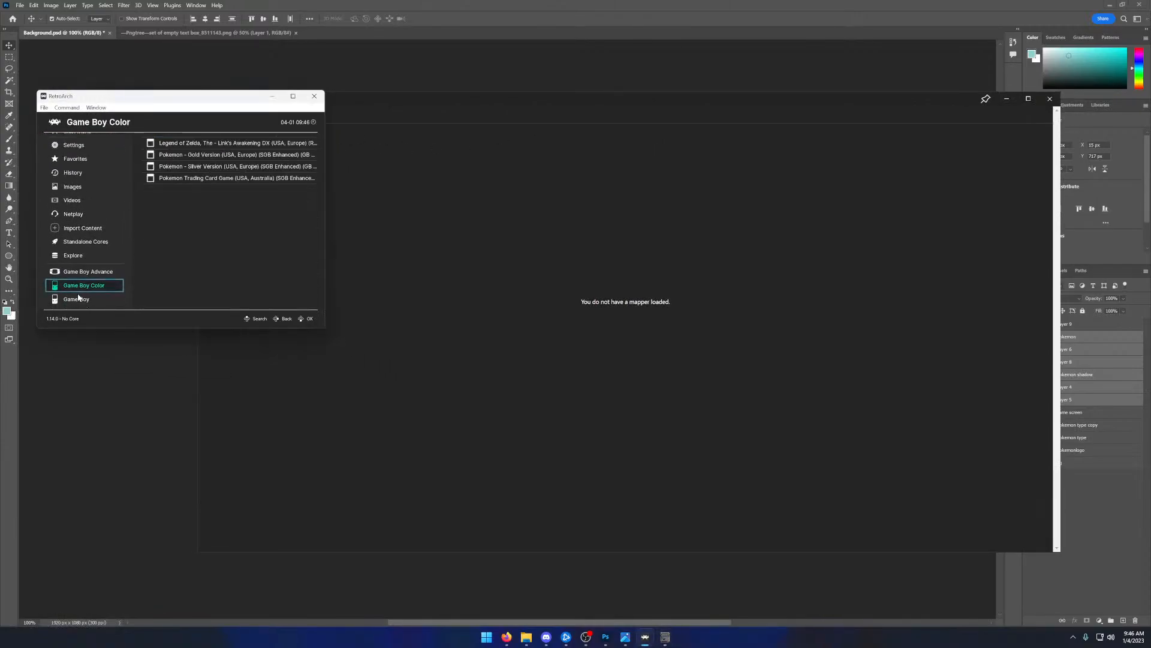
left_click(78, 297)
left_click(138, 165)
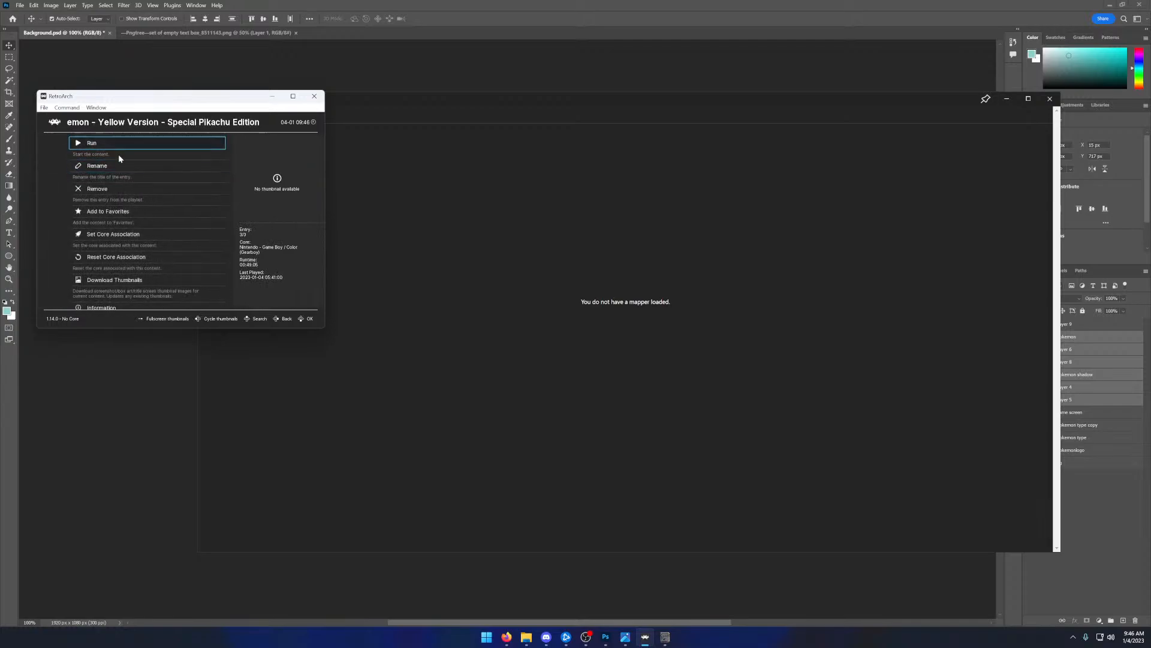
left_click(119, 155)
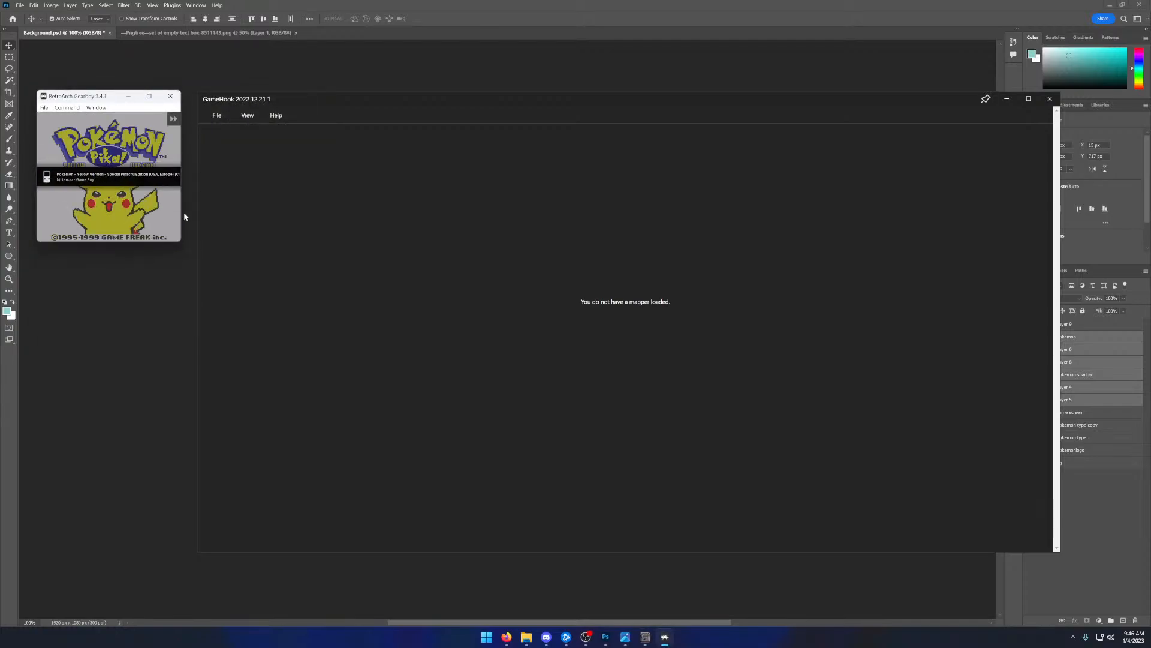
key("x")
key("x")
key("x")
key("space")
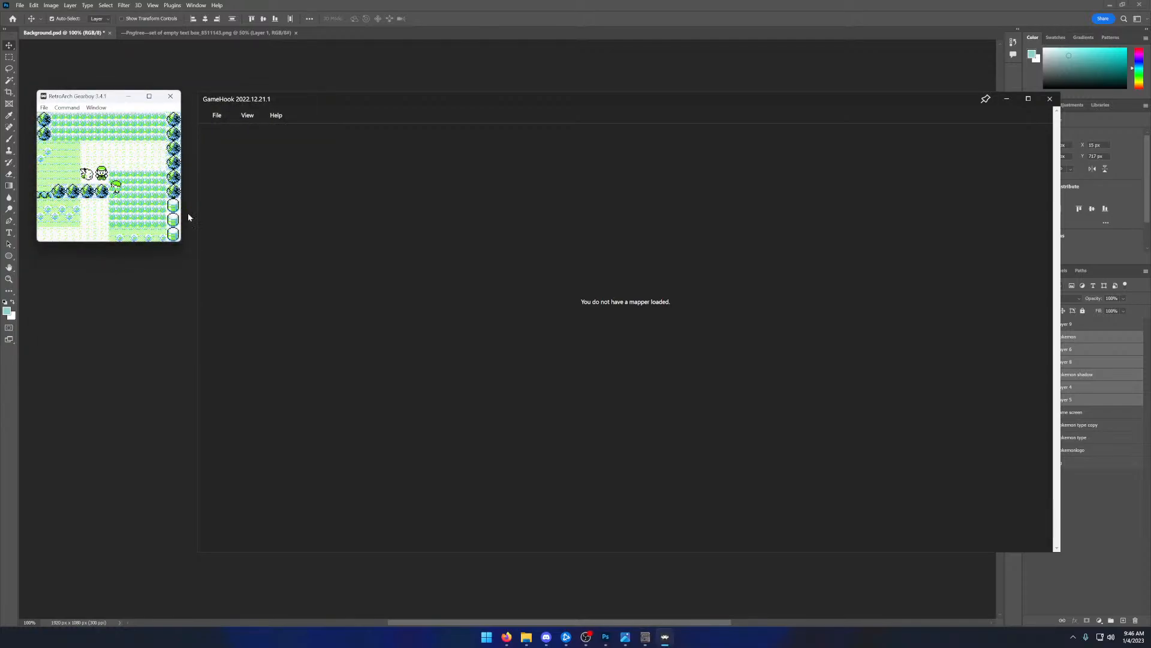
- Switch to GameHook and load the mapper file for the running Pokémon game
left_click(296, 178)
left_click(217, 115)
left_click(240, 137)
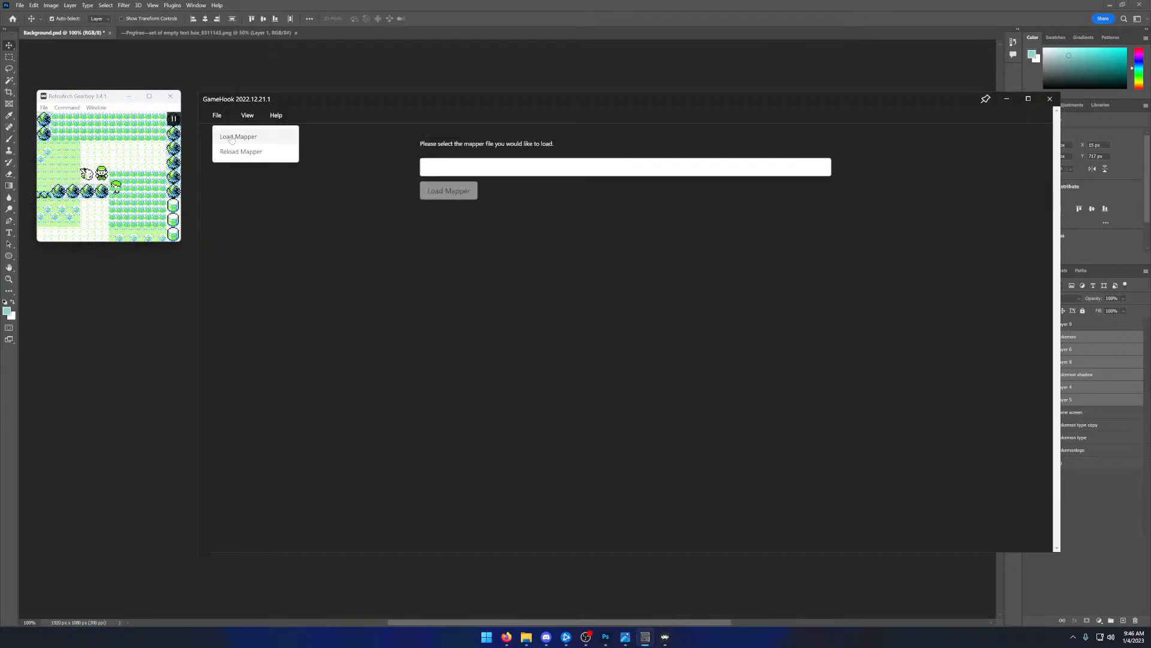
left_click(469, 170)
left_click(470, 218)
left_click(448, 191)
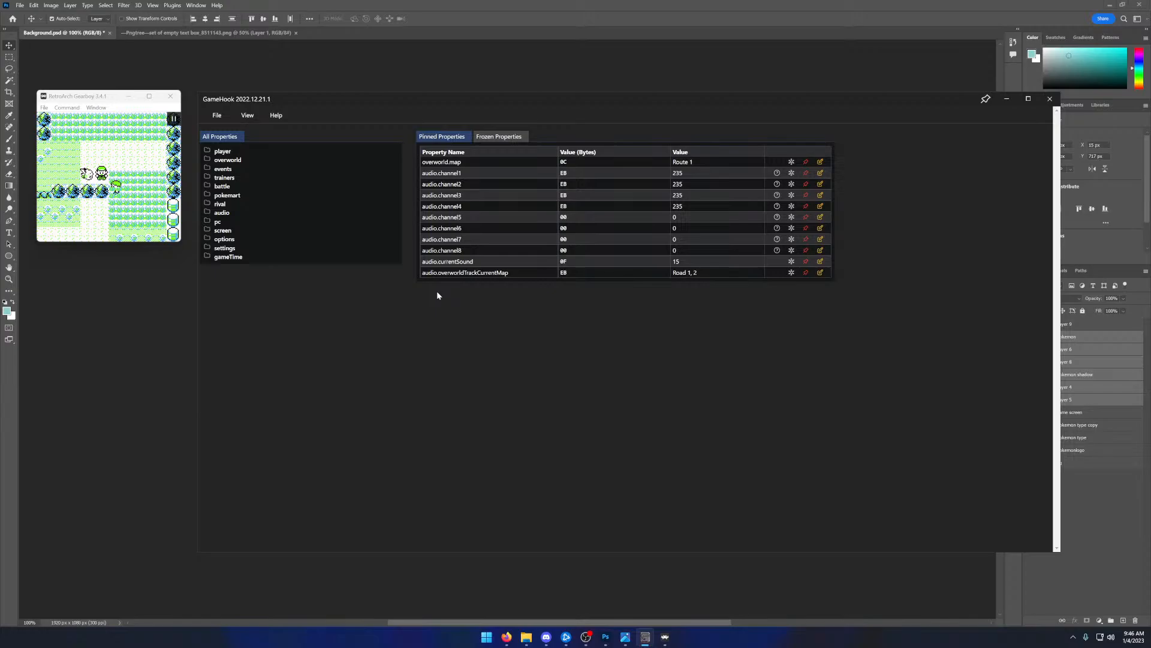
- Unpin all properties from GameHook's pinned list, including overworld.map and the audio channels
left_click(804, 163)
left_click(804, 163)
left_click(805, 164)
left_click(805, 163)
left_click(805, 163)
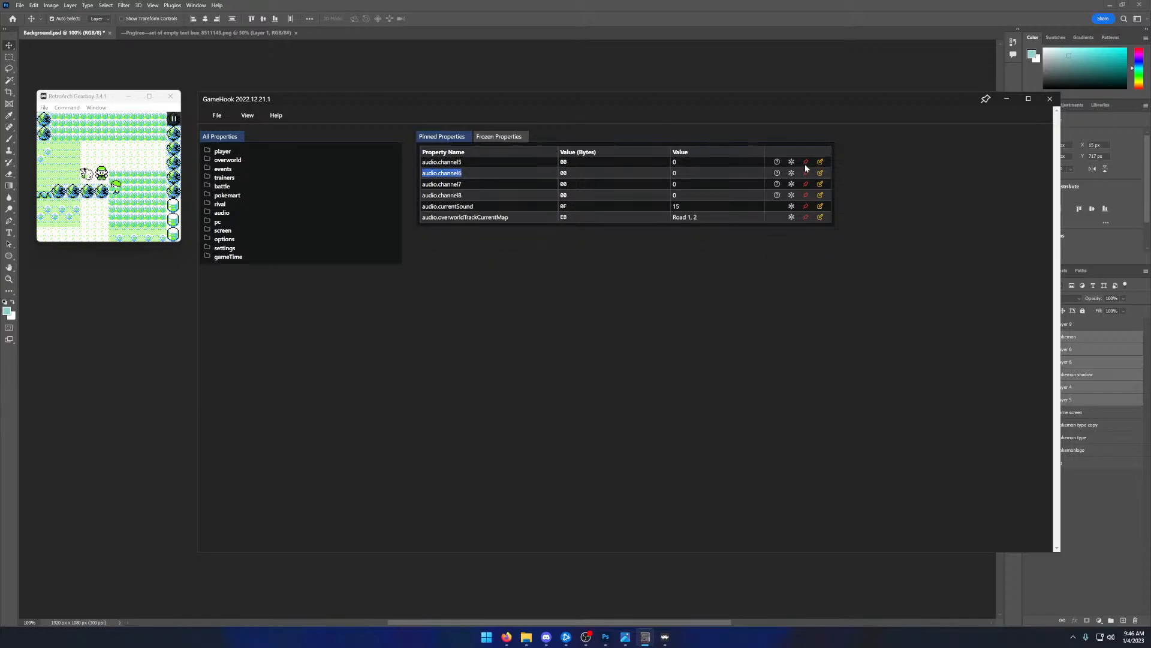
left_click(805, 164)
left_click(805, 163)
left_click(805, 164)
left_click(806, 164)
left_click(805, 164)
left_click(805, 163)
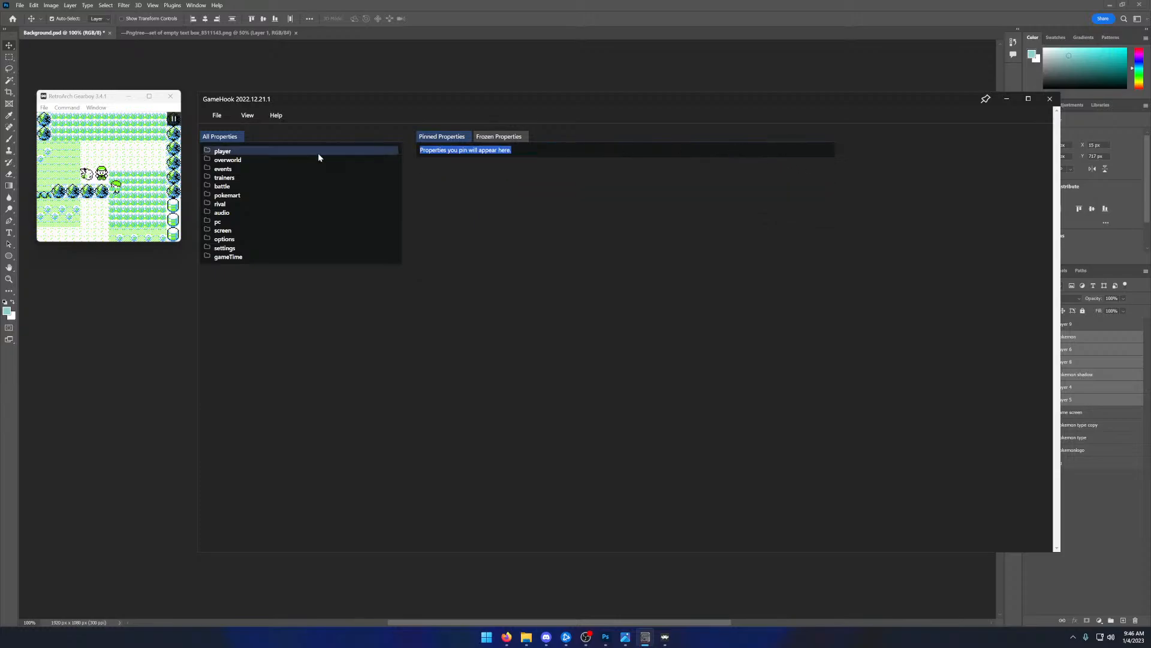
- Pin the player's name and teamCount properties, plus the nickname and species of team member 0
left_click(275, 152)
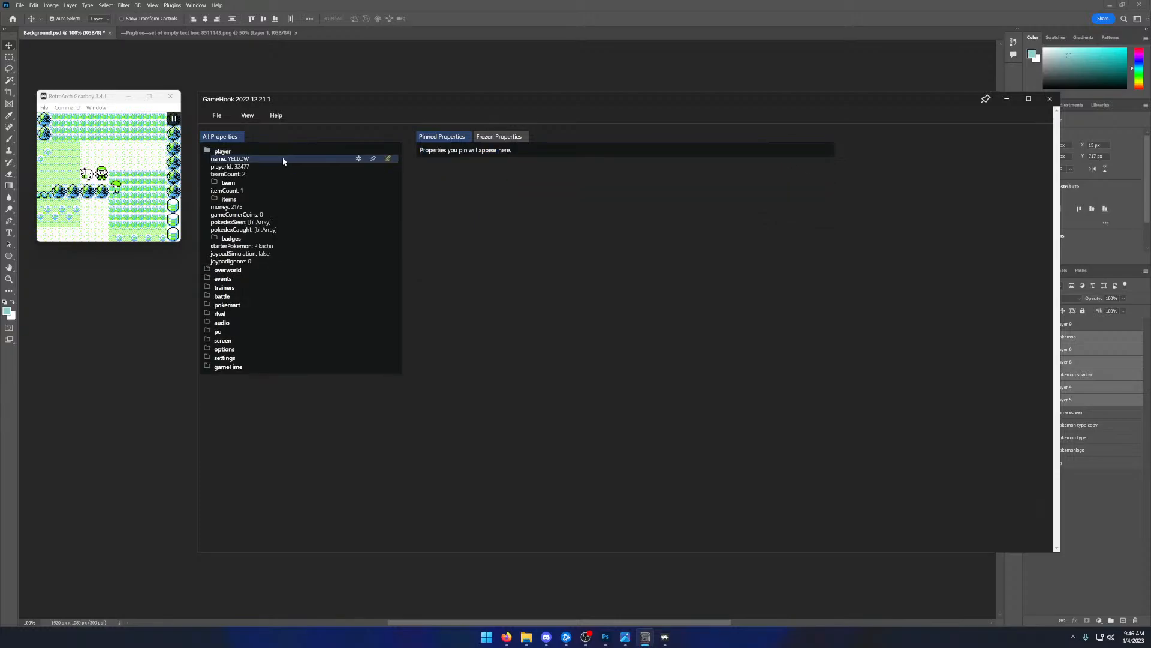
left_click(373, 159)
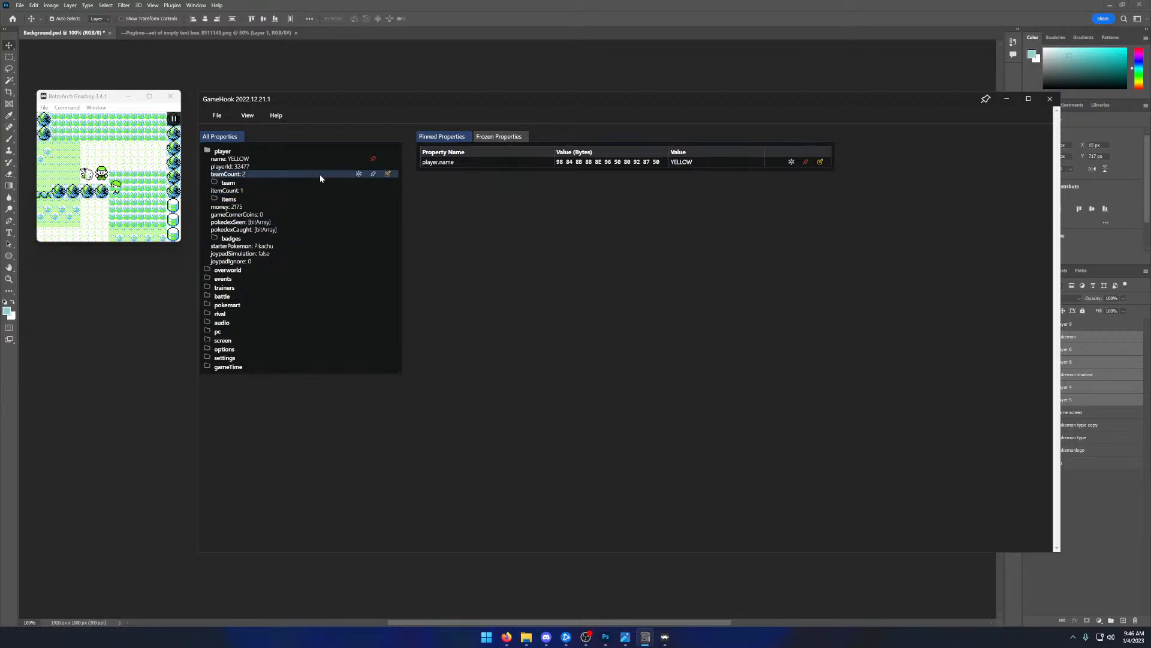
left_click(372, 174)
left_click(337, 182)
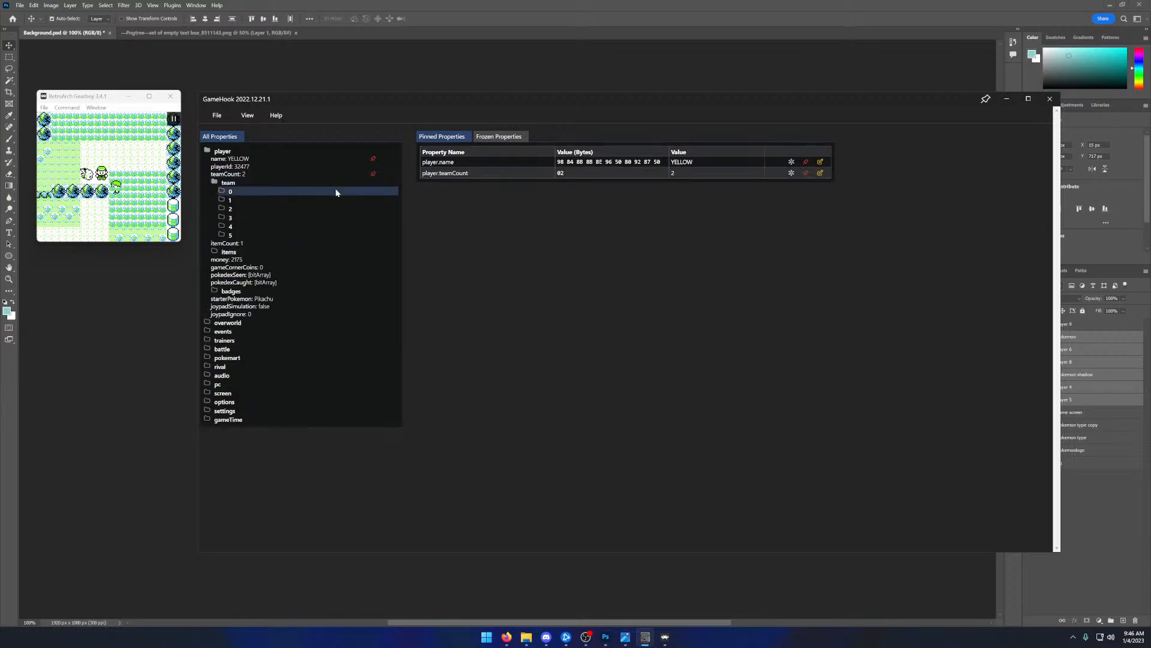
left_click(337, 190)
mouse_move(326, 199)
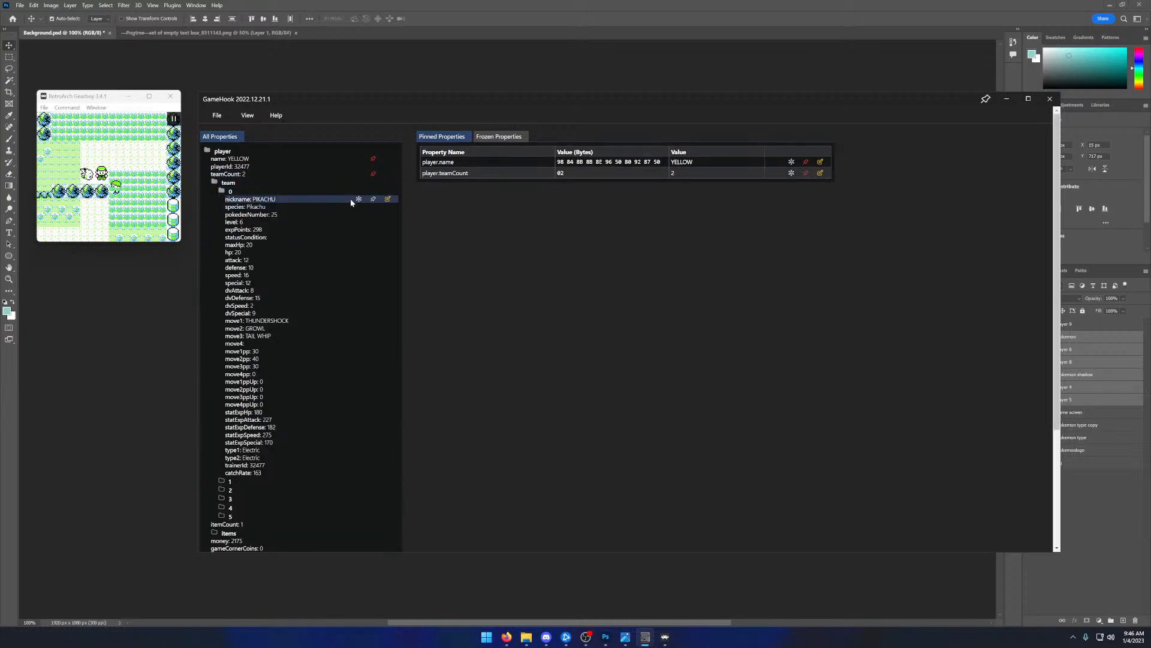
left_click(373, 199)
left_click(373, 207)
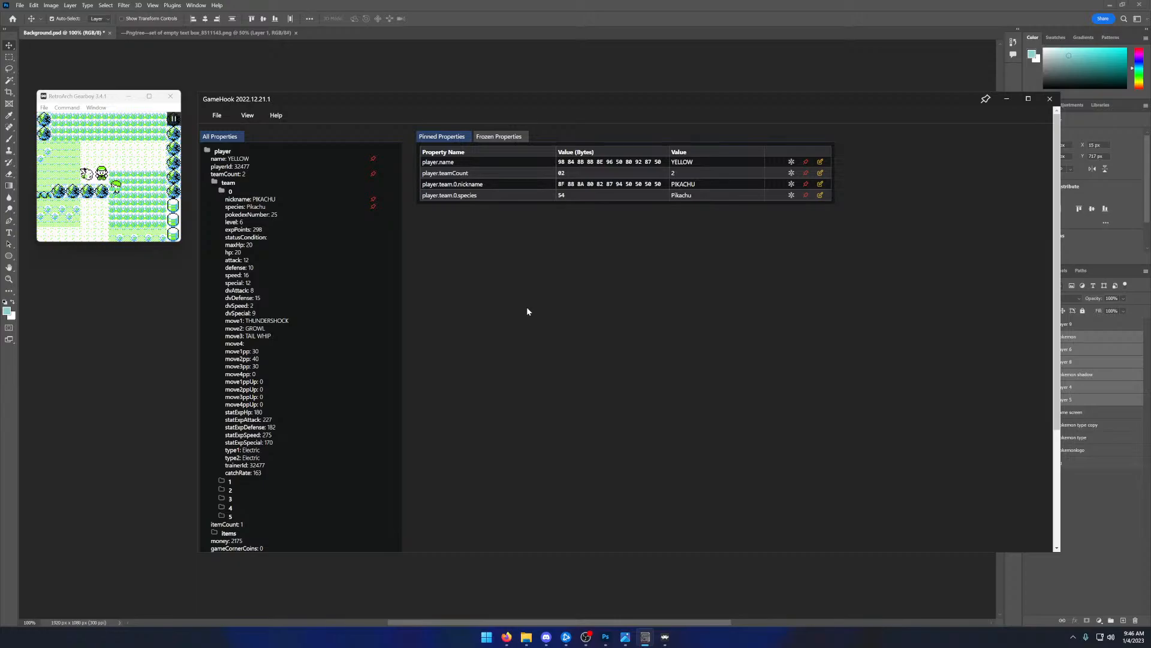
left_click(276, 193)
- Minimize GameHook, view the reference overlay temp-gen1_nuzlocke.png and move its window off this display
left_click(1006, 98)
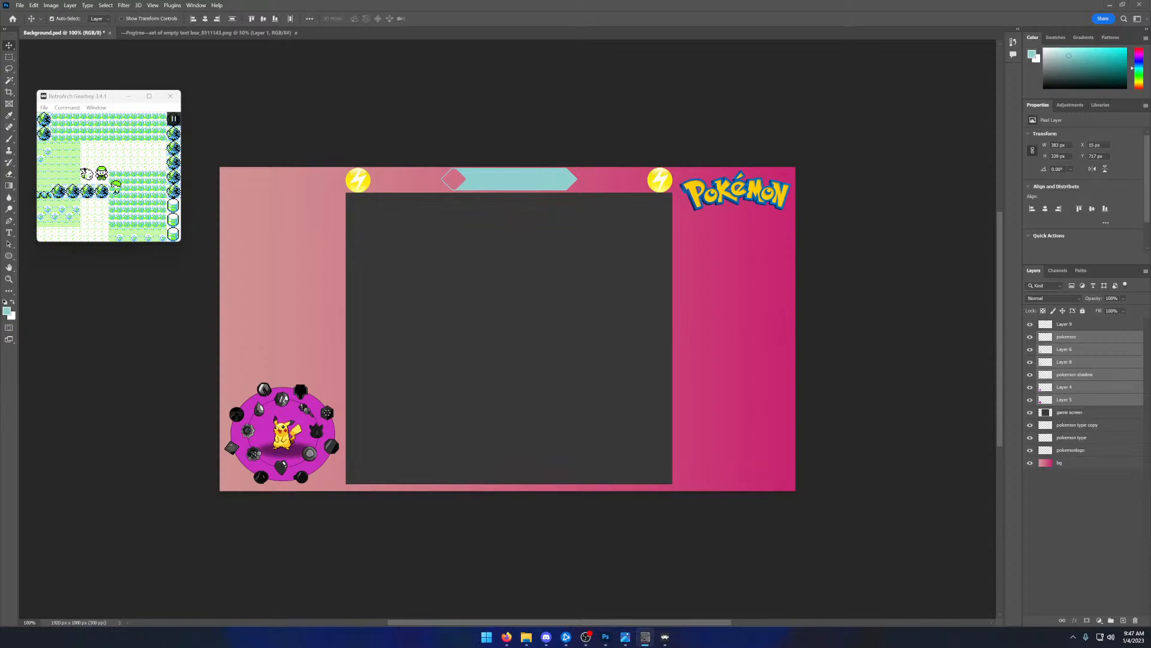
left_click(625, 637)
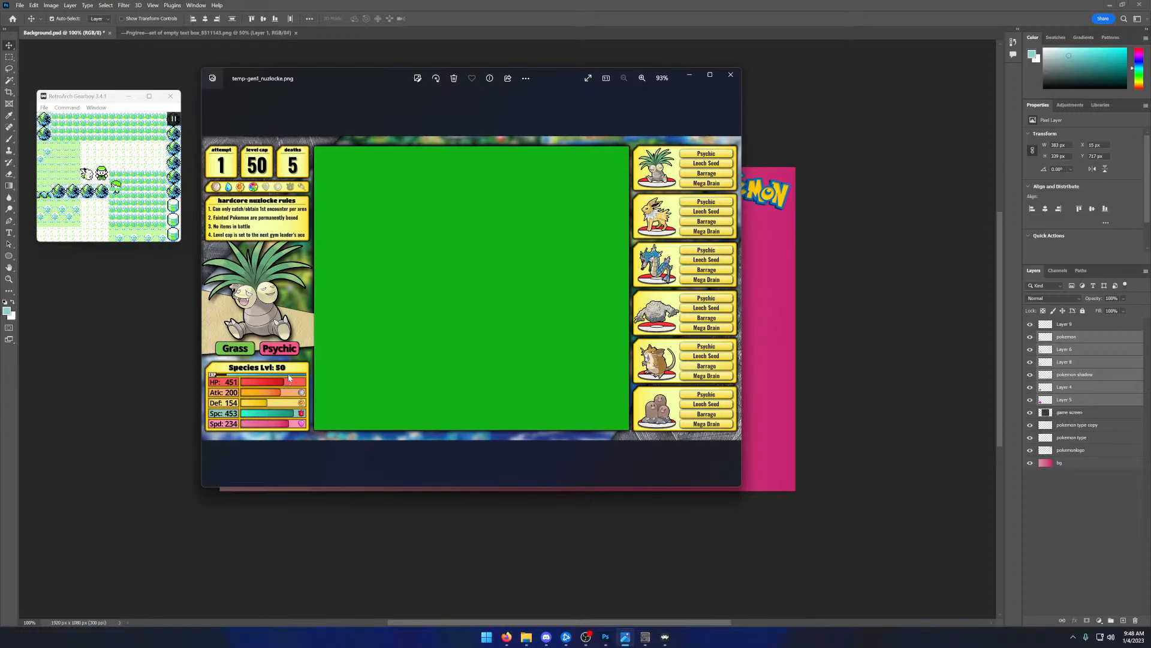
left_click_drag(372, 106, 0, 106)
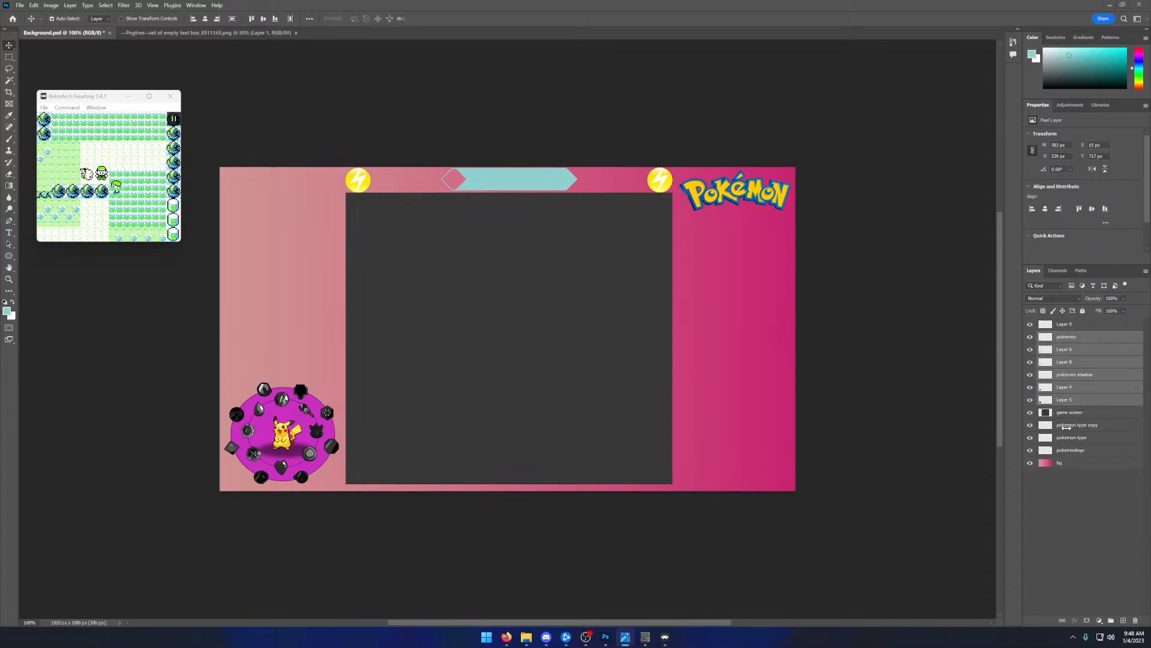
- Hide Layer 4 and Layer 5, the purple circle behind the badges, in Background.psd and delete both layers
left_click(1030, 387)
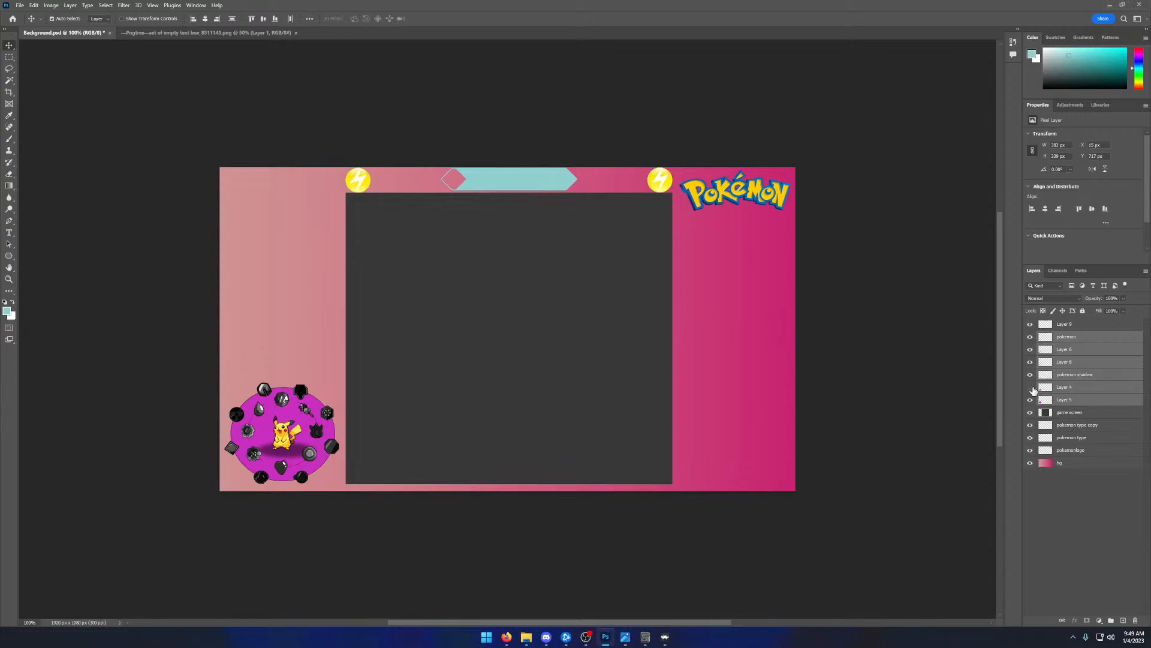
left_click(1030, 399)
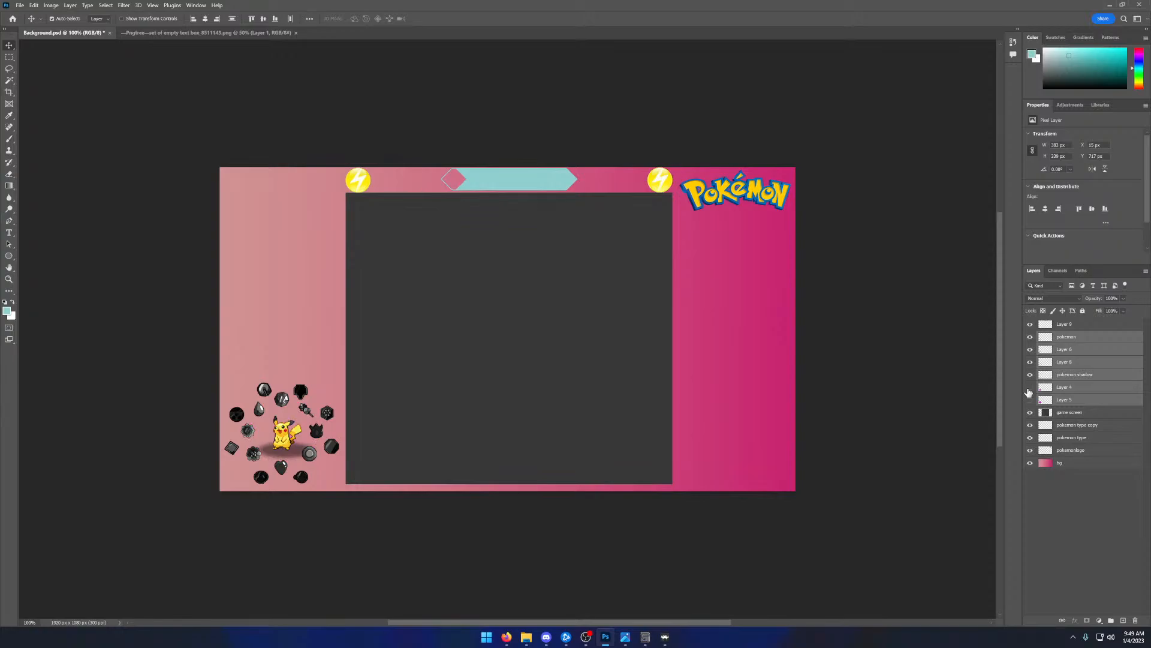
left_click(1046, 388)
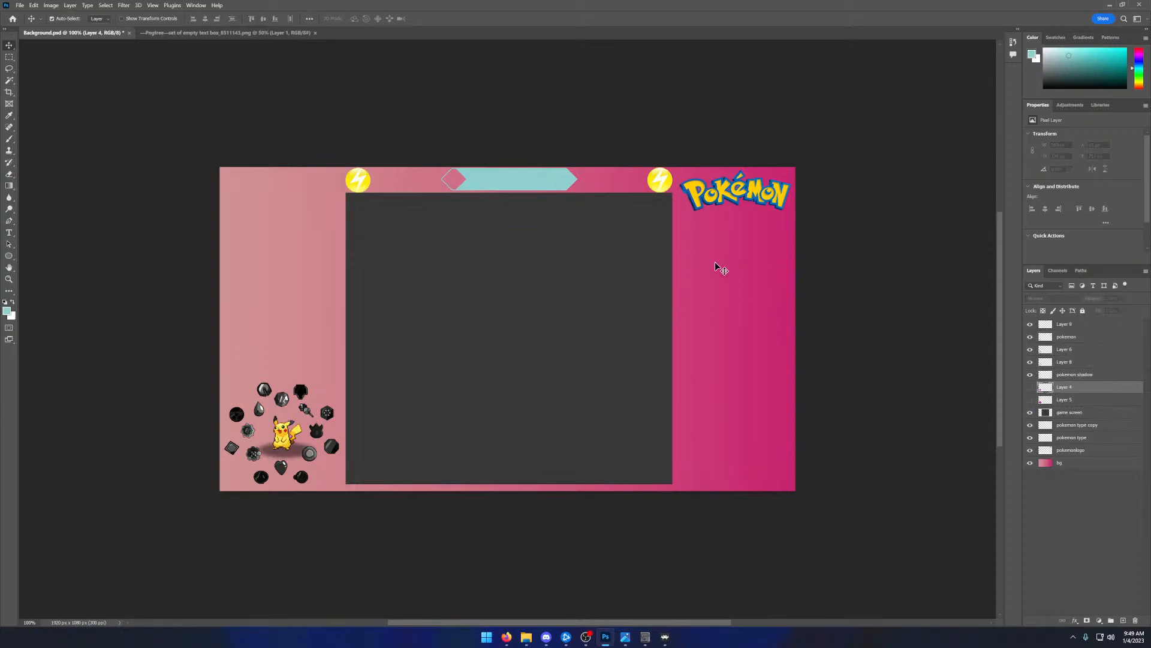
left_click(1080, 399, "ctrl")
right_click(1081, 400)
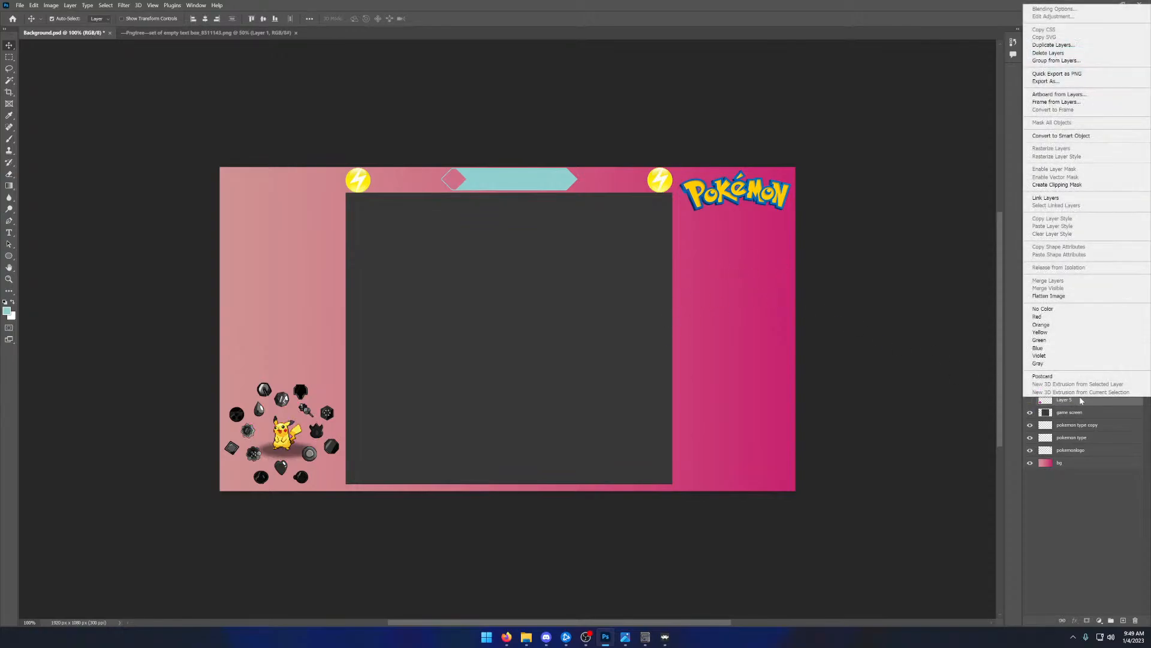
left_click(1049, 53)
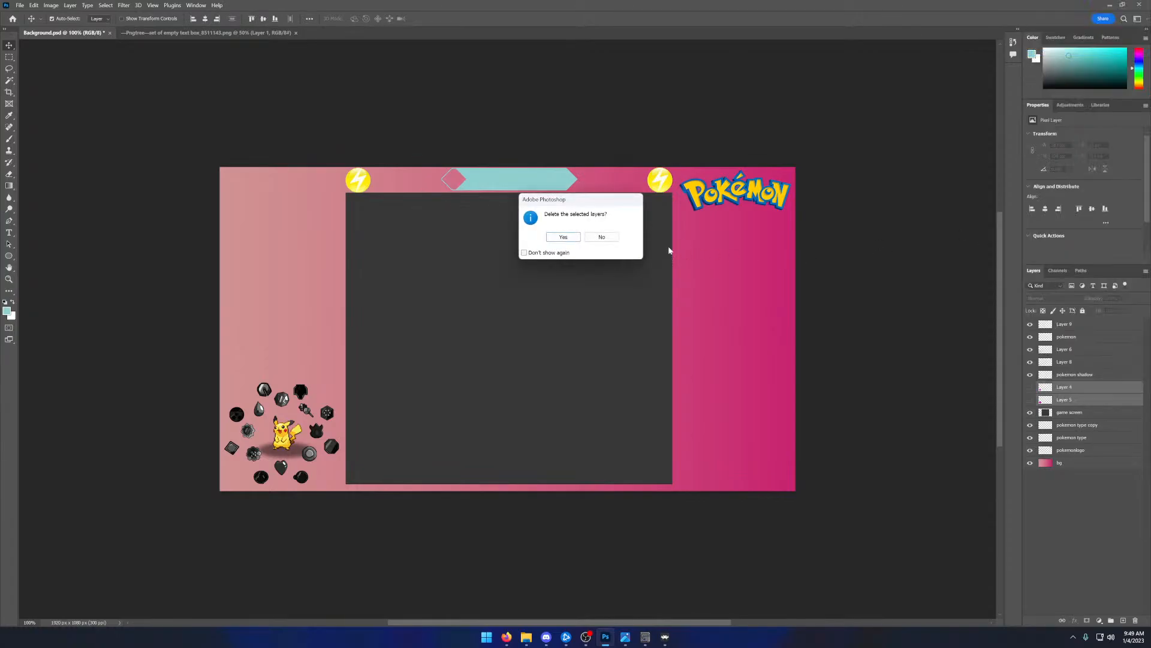
left_click(563, 237)
- Open Ellipse 1.png and Ellipse 2.png from the Desktop
left_click(20, 6)
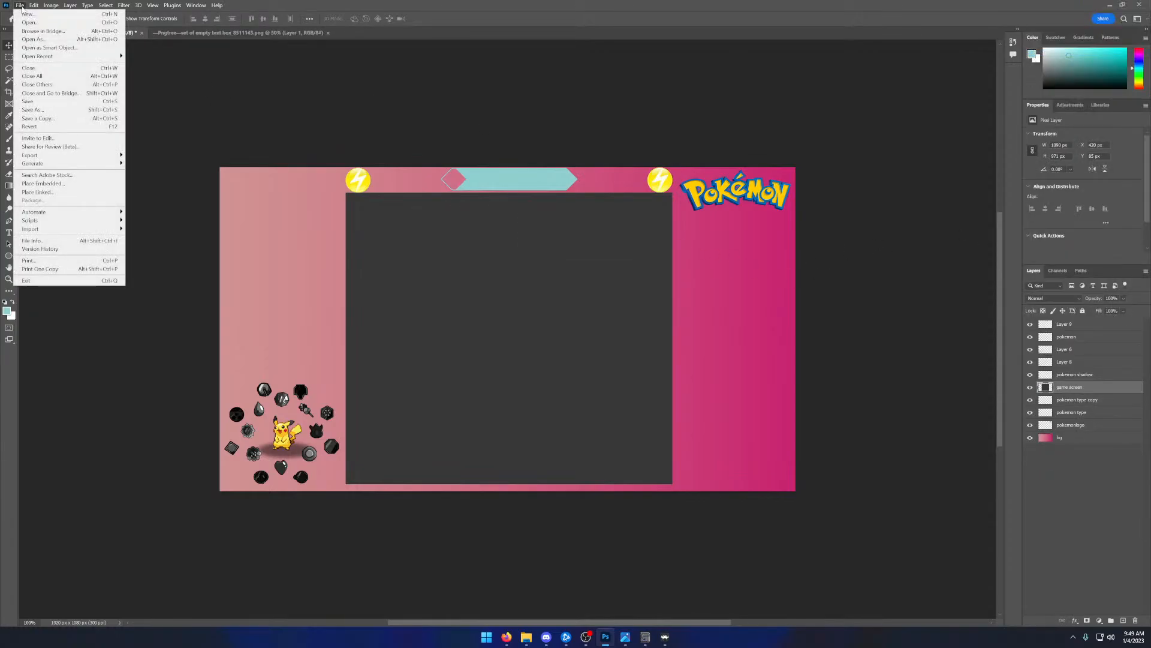
left_click(28, 22)
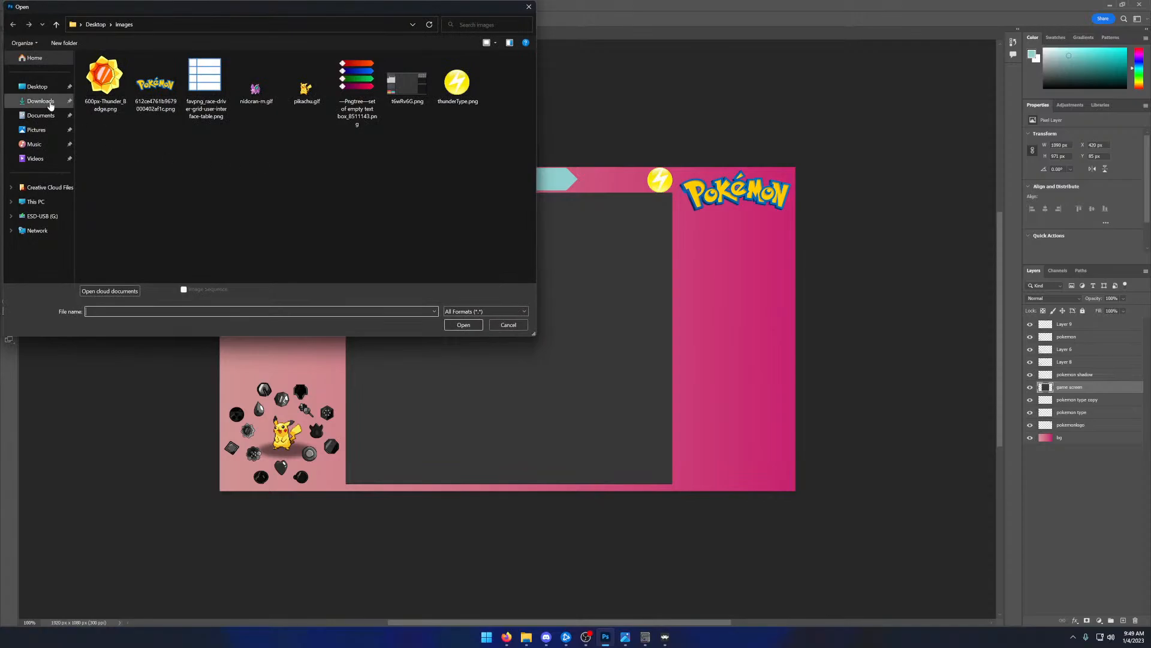
left_click(37, 87)
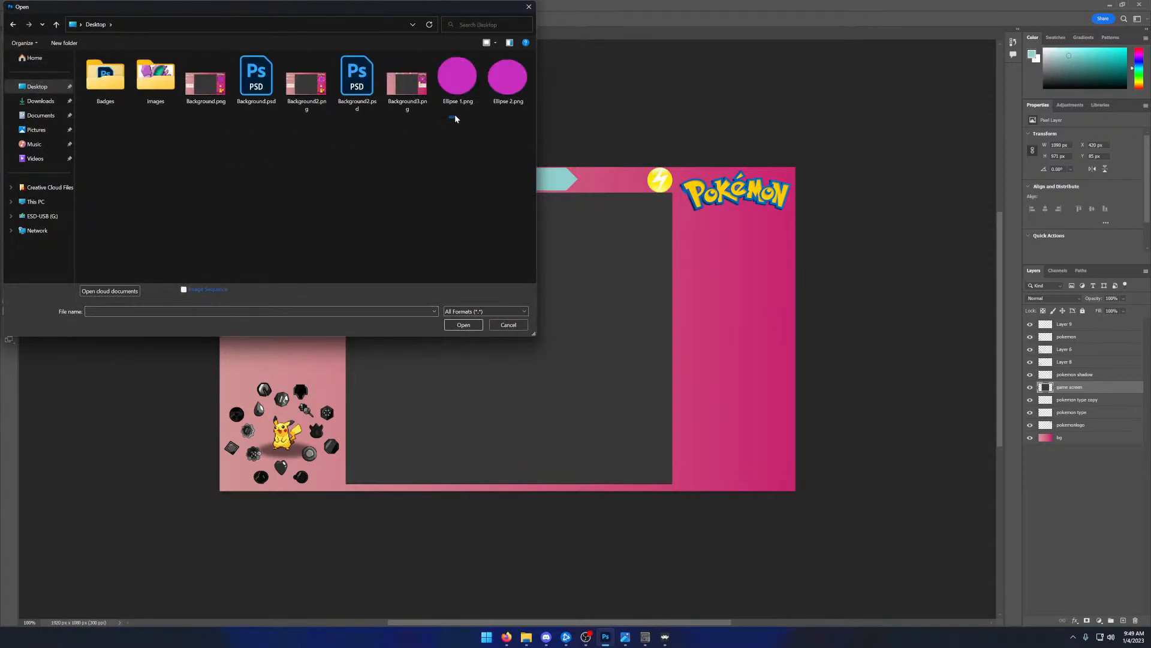
left_click(457, 76)
left_click(507, 77, "ctrl")
left_click(464, 325)
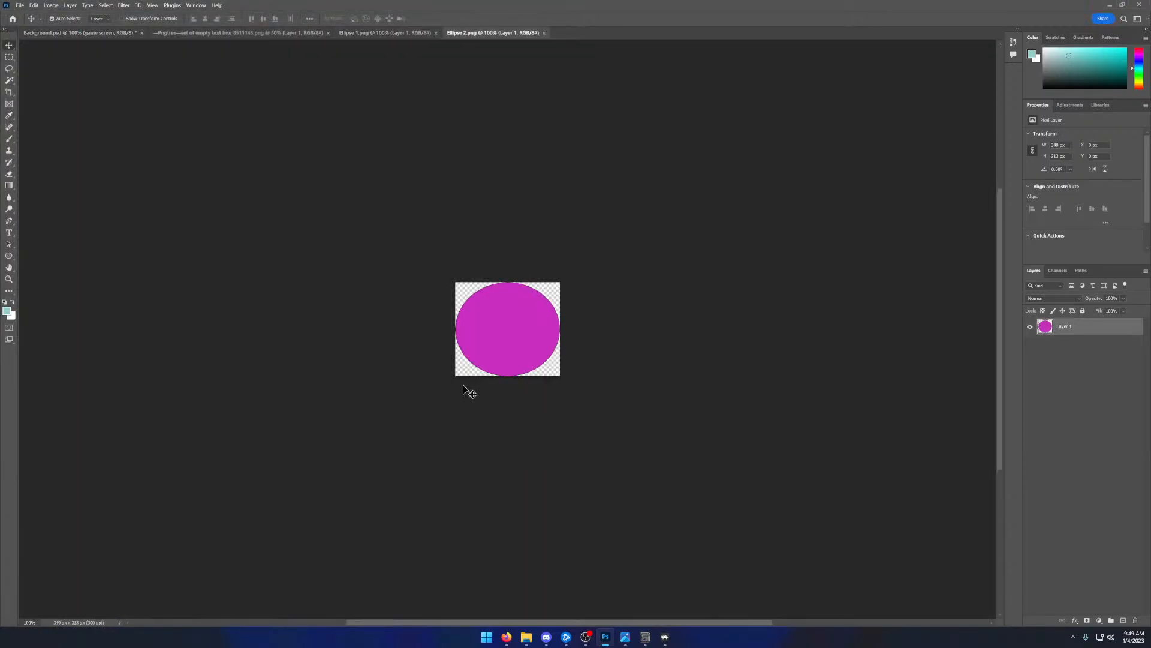
- Select the purple ellipse in Ellipse 2.png by its colour with the Magic Wand
key("m")
left_click_drag(450, 275, 654, 423)
key("ctrl+d")
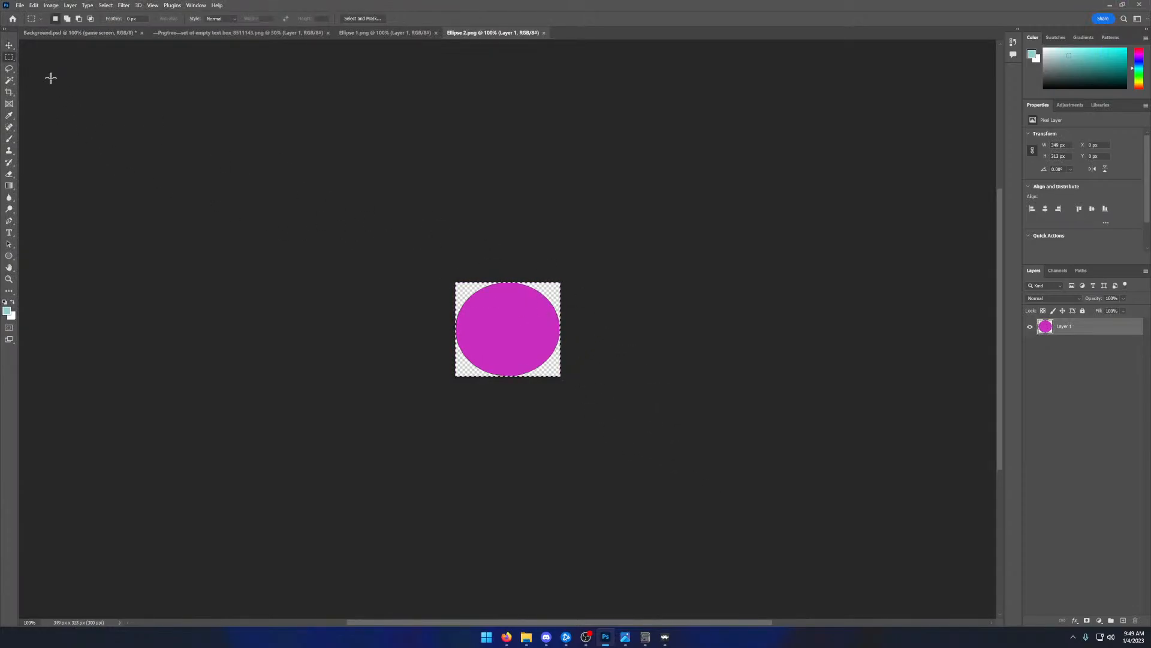
left_click(9, 80)
left_click(520, 360)
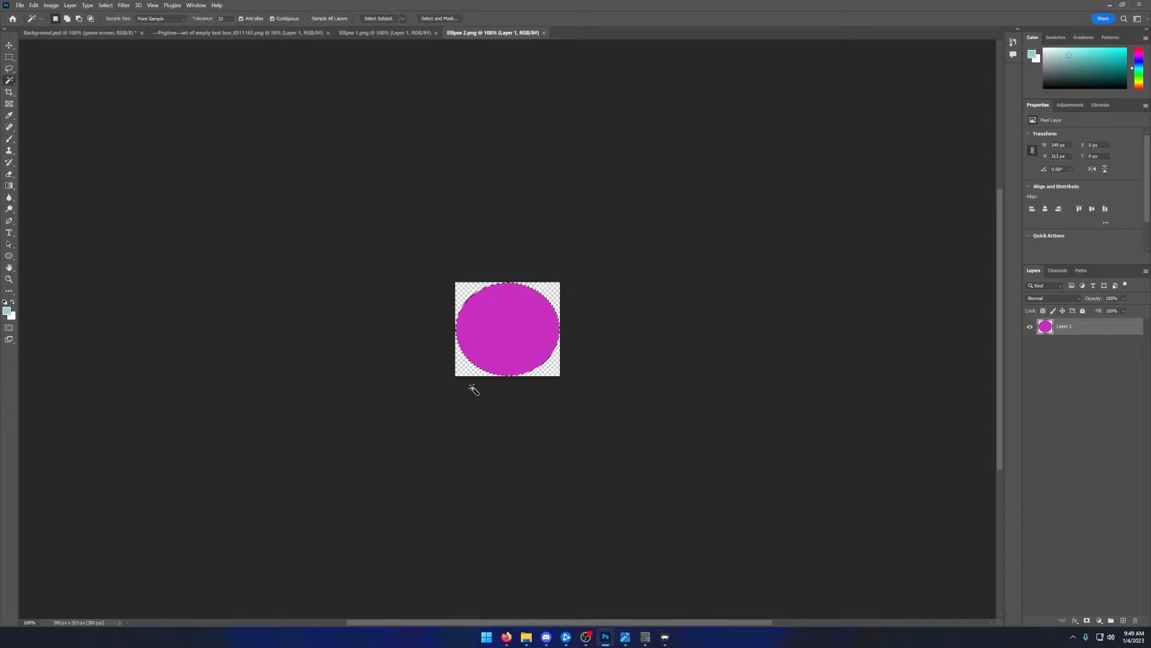
- Paint the selected ellipse light teal with an enlarged soft brush and clear the selection
left_click(9, 138)
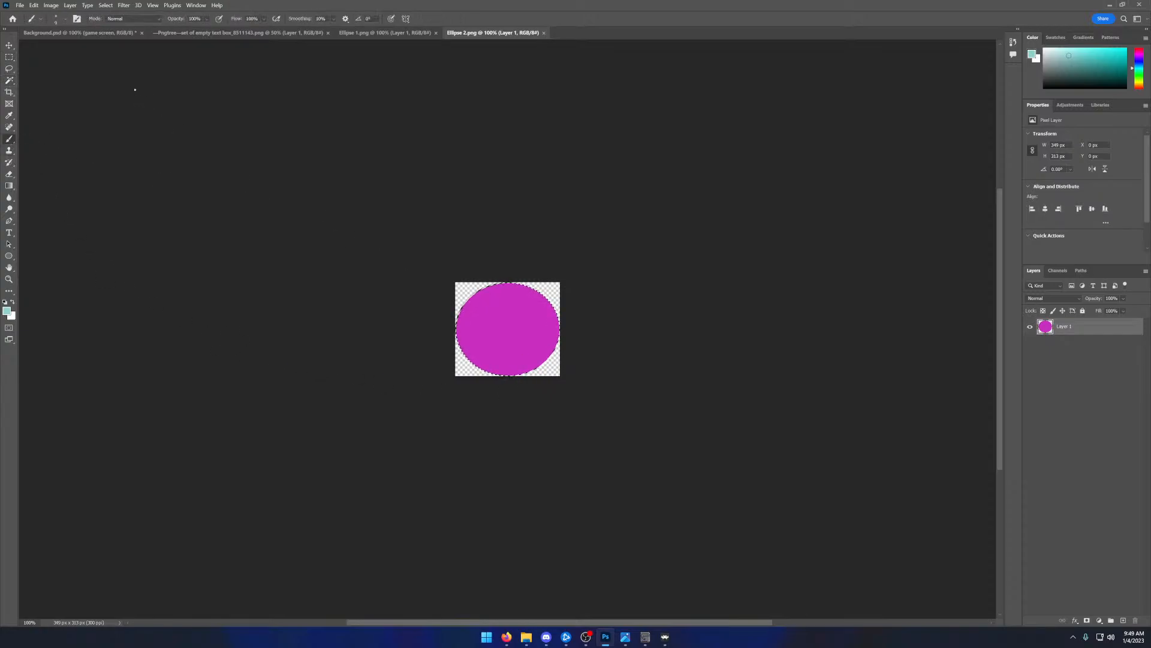
left_click(64, 21)
left_click(69, 46)
left_click_drag(69, 48, 89, 48)
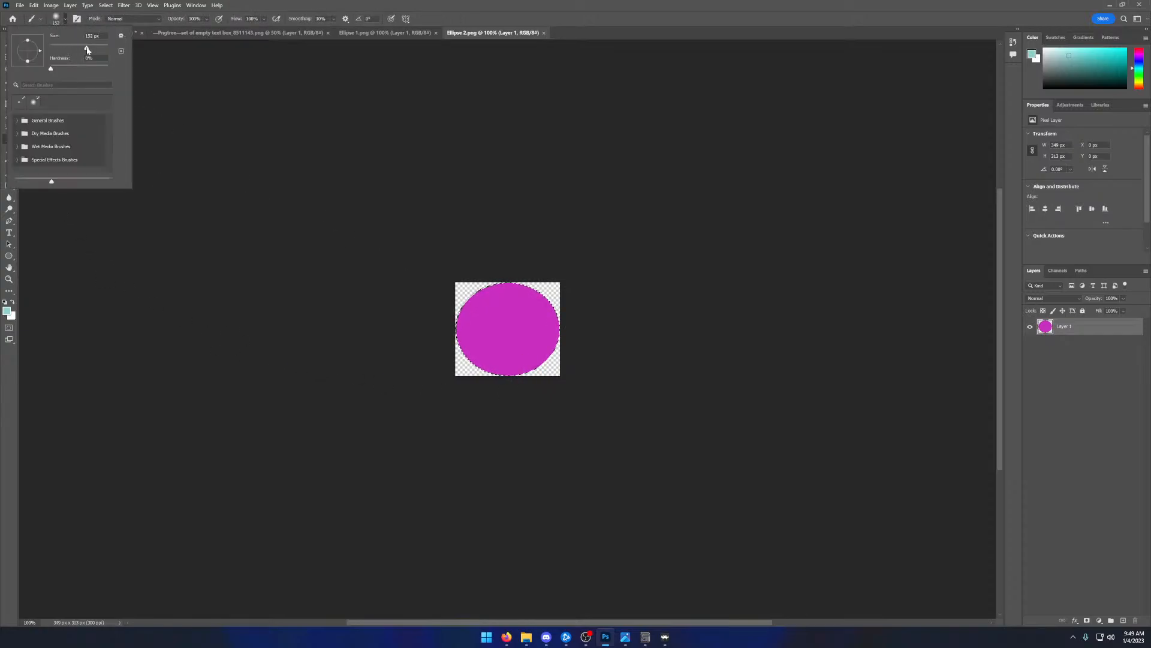
mouse_move(513, 317)
left_mouse_down()
mouse_move(438, 331)
mouse_move(561, 270)
mouse_move(390, 346)
mouse_move(422, 348)
mouse_move(469, 317)
mouse_move(527, 308)
mouse_move(557, 331)
mouse_move(539, 334)
mouse_move(534, 352)
mouse_move(557, 357)
mouse_move(576, 325)
mouse_move(448, 356)
mouse_move(451, 305)
mouse_move(483, 303)
mouse_move(491, 284)
mouse_move(505, 307)
mouse_move(550, 312)
mouse_move(538, 348)
mouse_move(494, 348)
mouse_move(502, 329)
mouse_move(471, 329)
mouse_move(478, 293)
mouse_move(540, 303)
left_mouse_up()
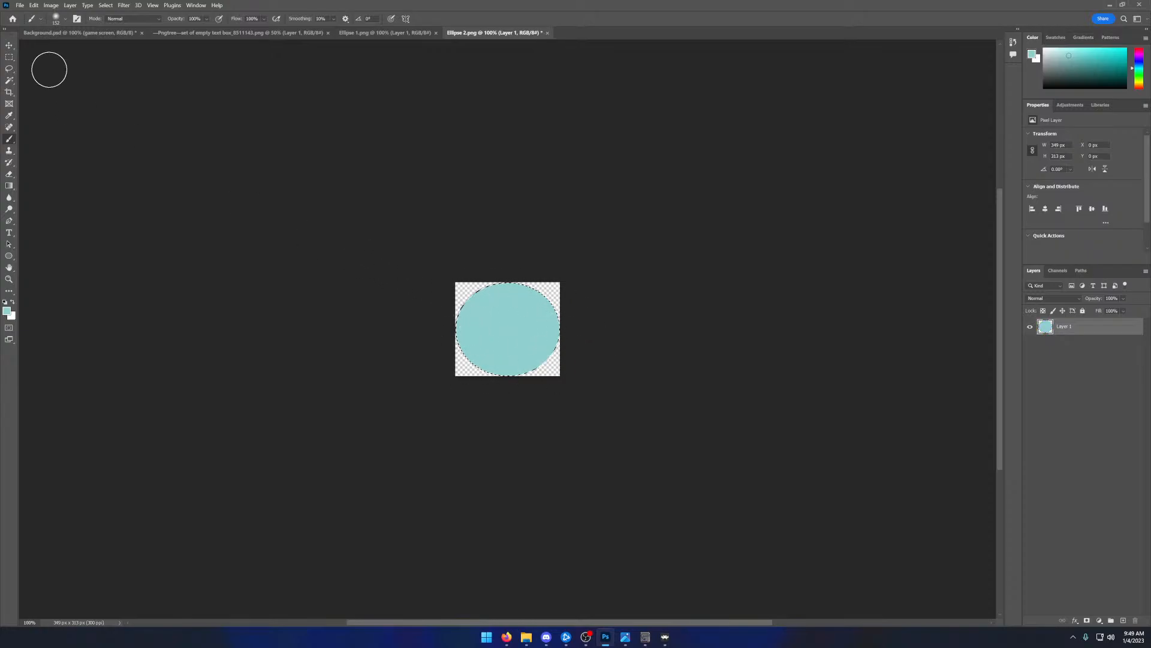
left_click(9, 57)
left_click(275, 166)
left_click(574, 239)
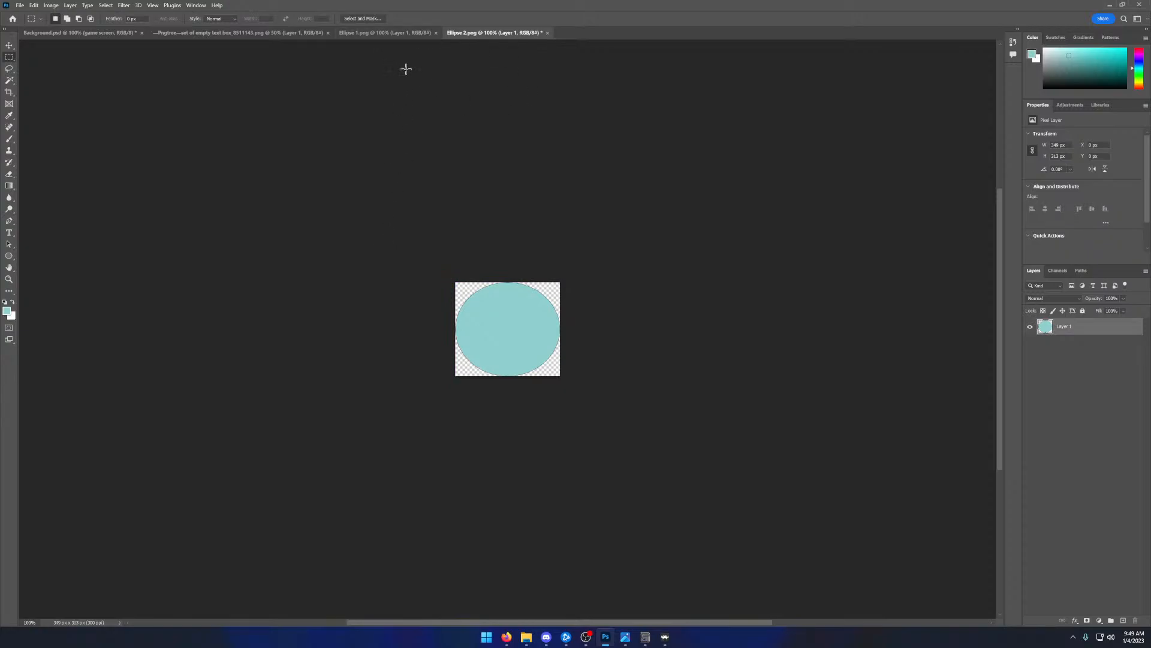
- Select the purple circle in Ellipse 1.png with the Magic Wand, paint it light teal and clear the selection
left_click(391, 33)
left_click(9, 81)
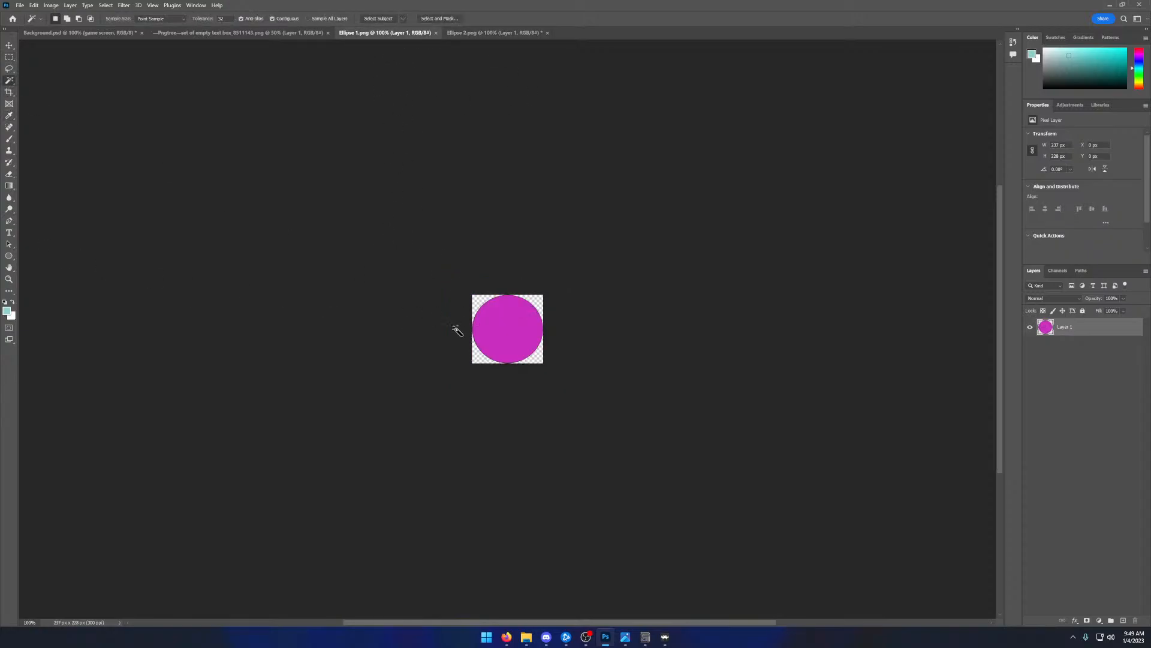
left_click(487, 337)
left_click(9, 138)
mouse_move(540, 309)
left_mouse_down()
mouse_move(459, 322)
mouse_move(534, 306)
mouse_move(525, 323)
mouse_move(557, 349)
mouse_move(509, 359)
mouse_move(460, 337)
left_mouse_up()
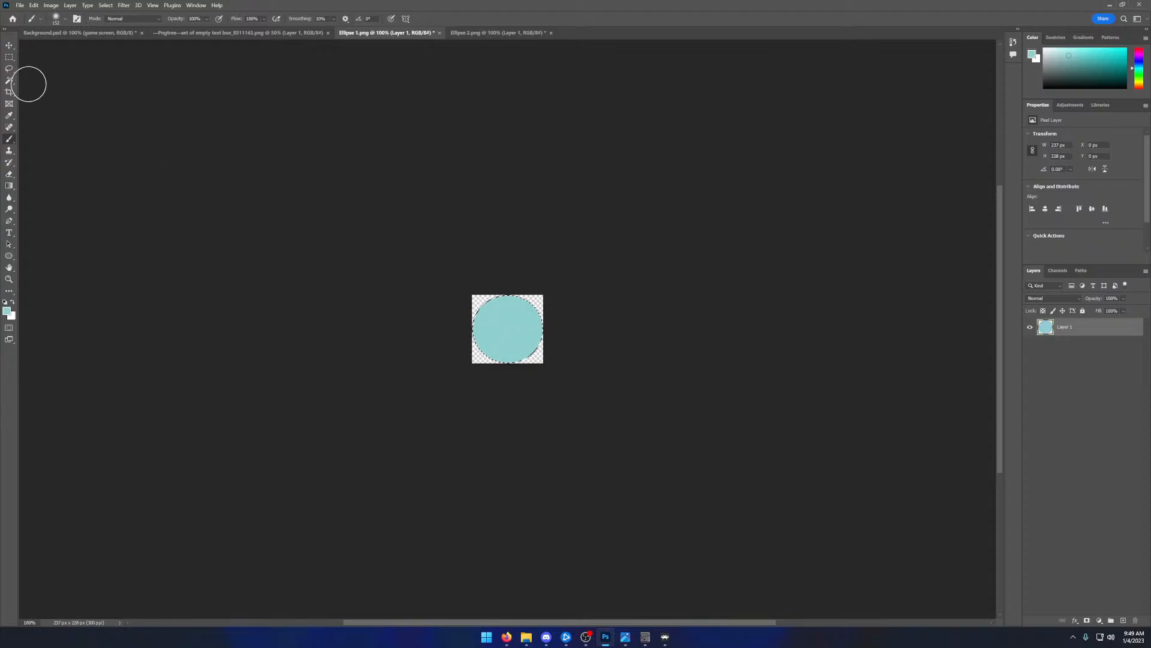
left_click(9, 57)
left_click(236, 174)
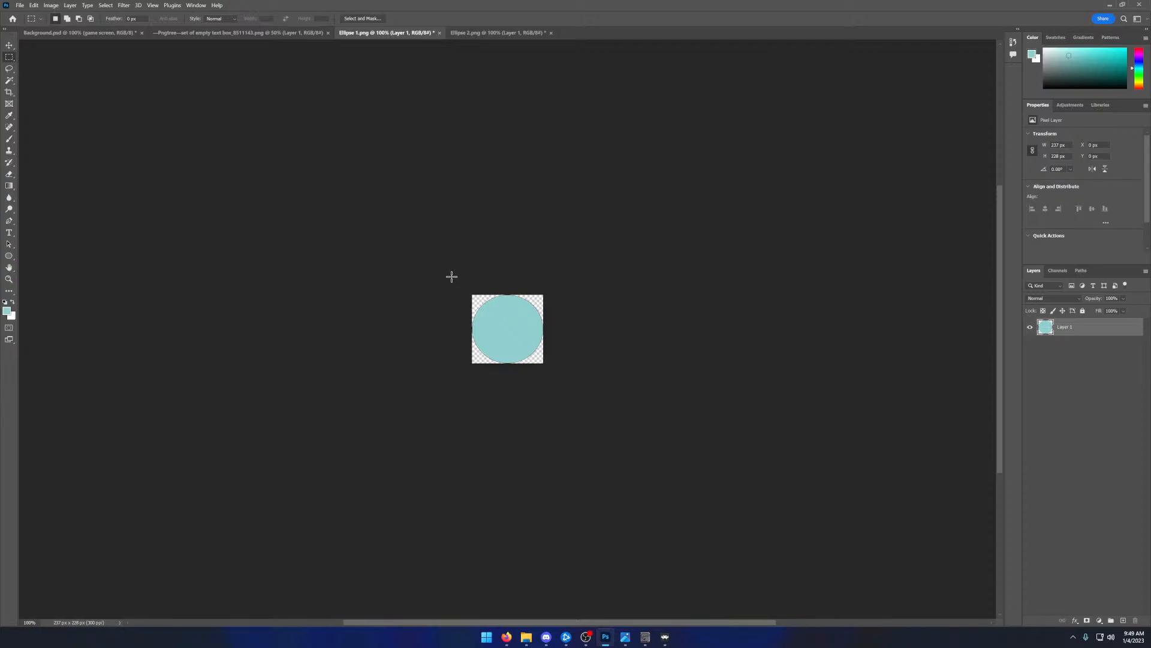
- Copy the teal circle from Ellipse 1.png into Background.psd and position it behind Pikachu, inside the badge ring
left_click_drag(453, 275, 619, 424)
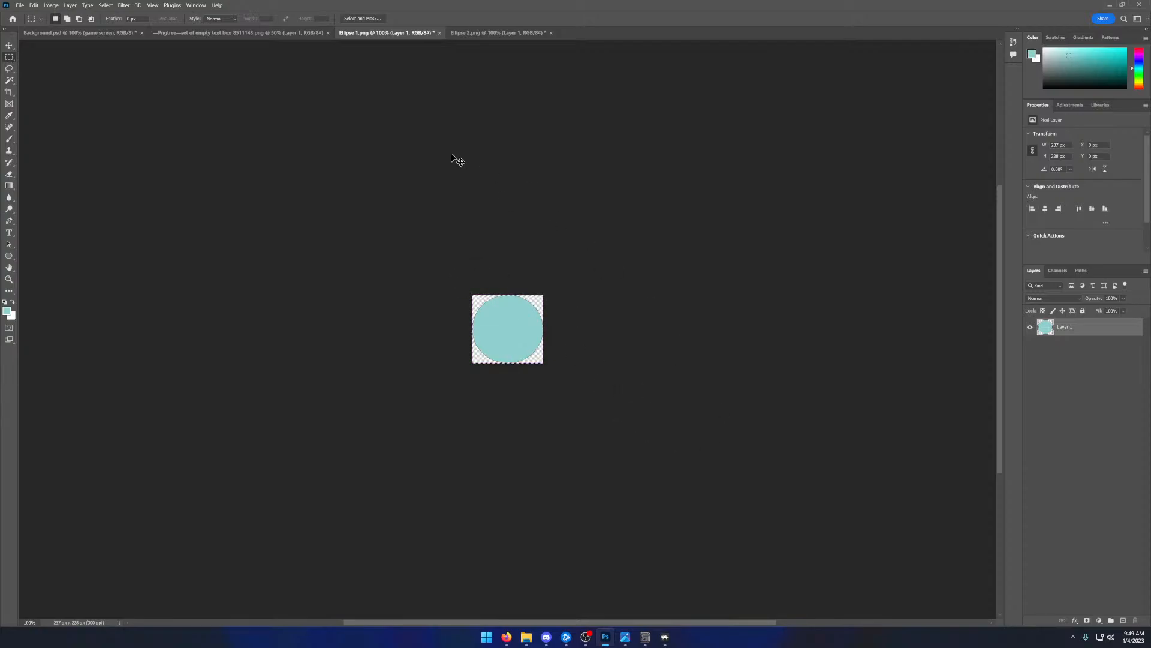
left_click(127, 38)
key("ctrl+v")
key("v")
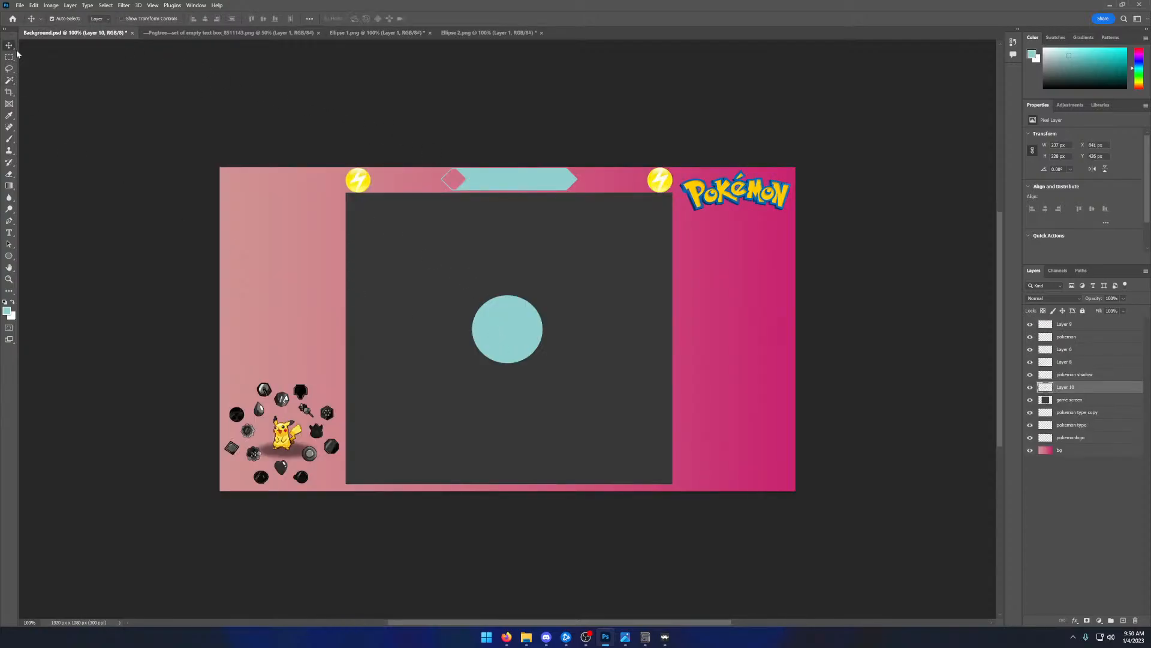
left_click_drag(509, 334, 285, 440)
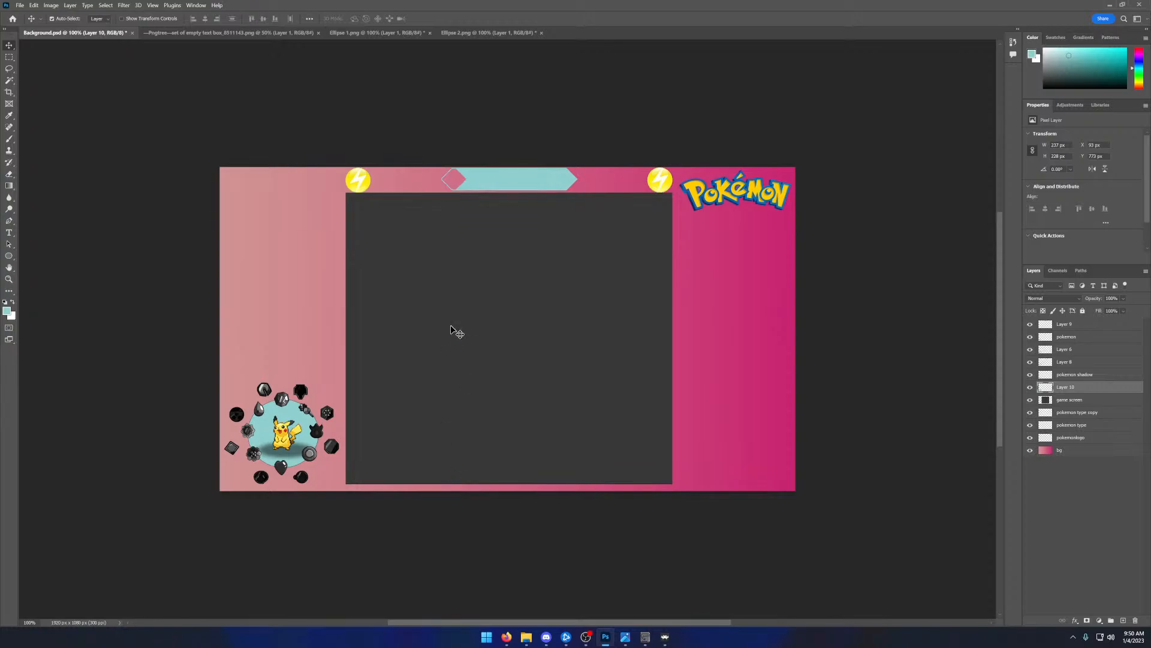
- Copy the larger teal ellipse from Ellipse 2.png into Background.psd and position it behind the ring of badges
left_click(480, 33)
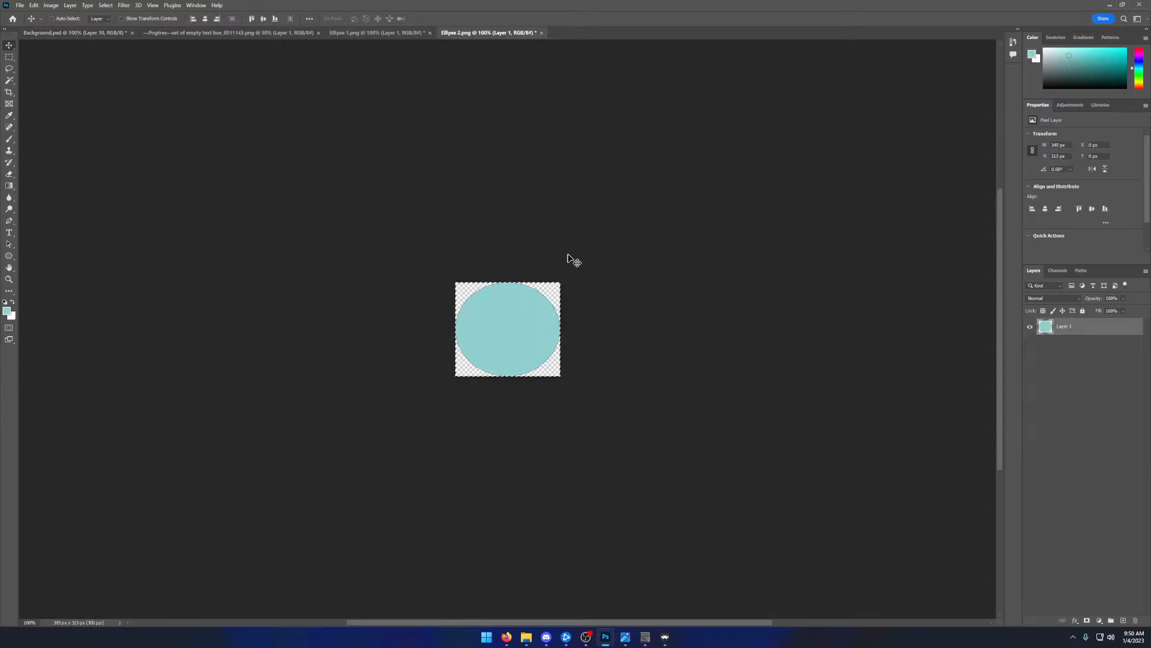
left_click(75, 33)
key("ctrl+v")
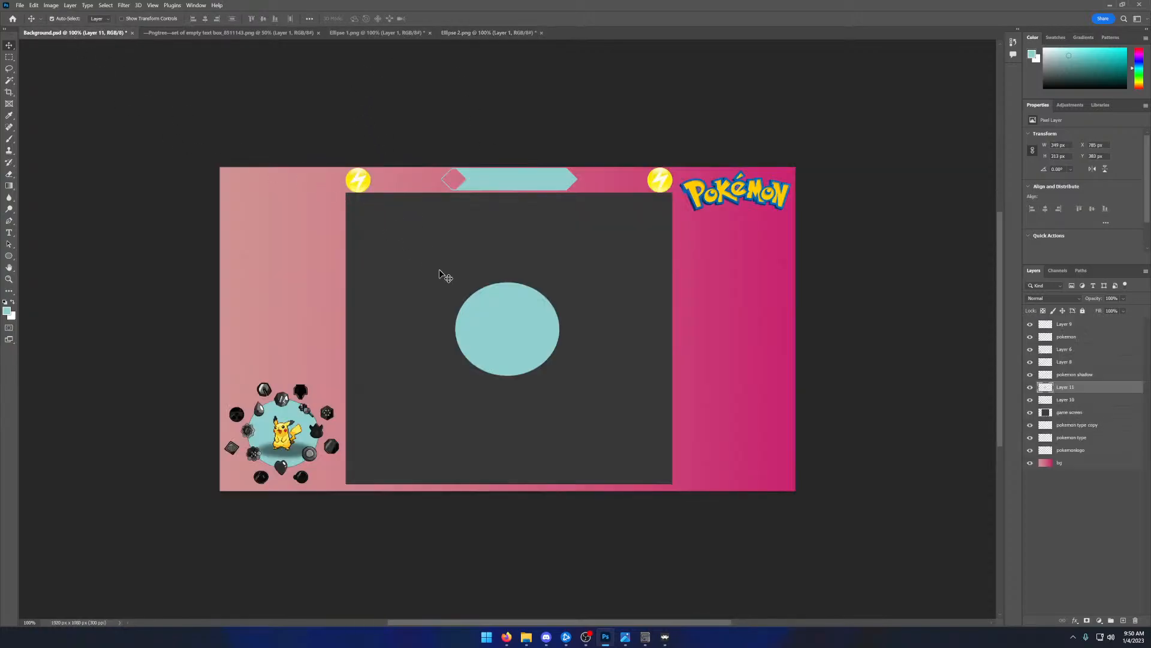
left_click_drag(496, 318, 271, 425)
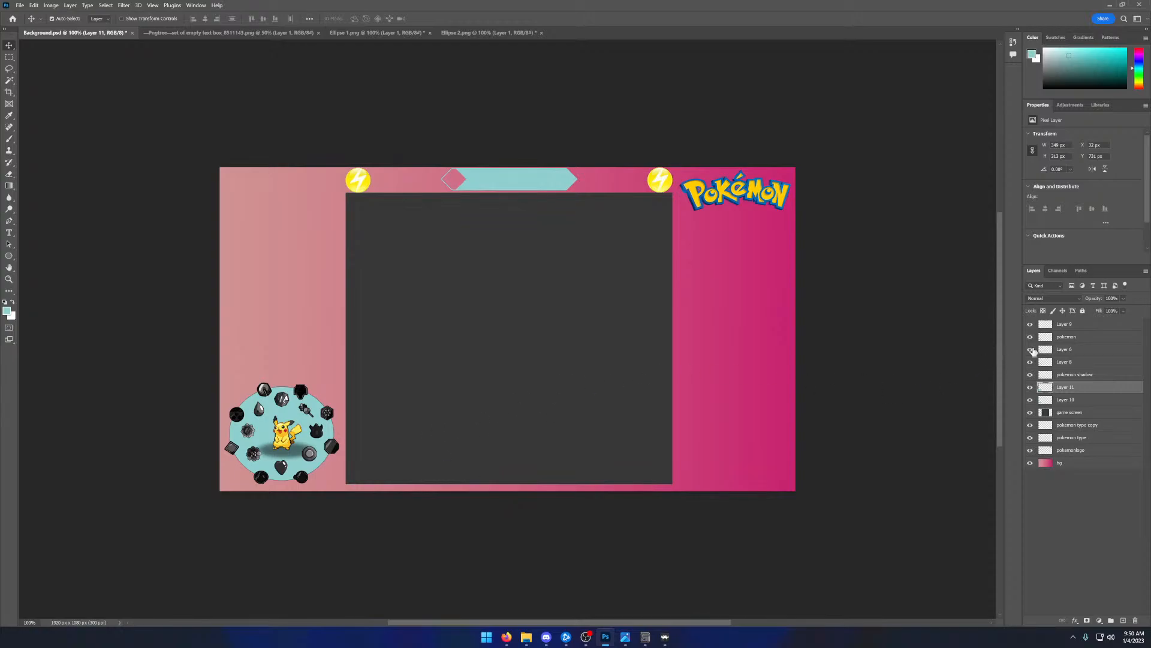
- Move the pokemon shadow layer slightly left and down, and move Pikachu down onto it
left_click(1070, 338)
left_click(1082, 376)
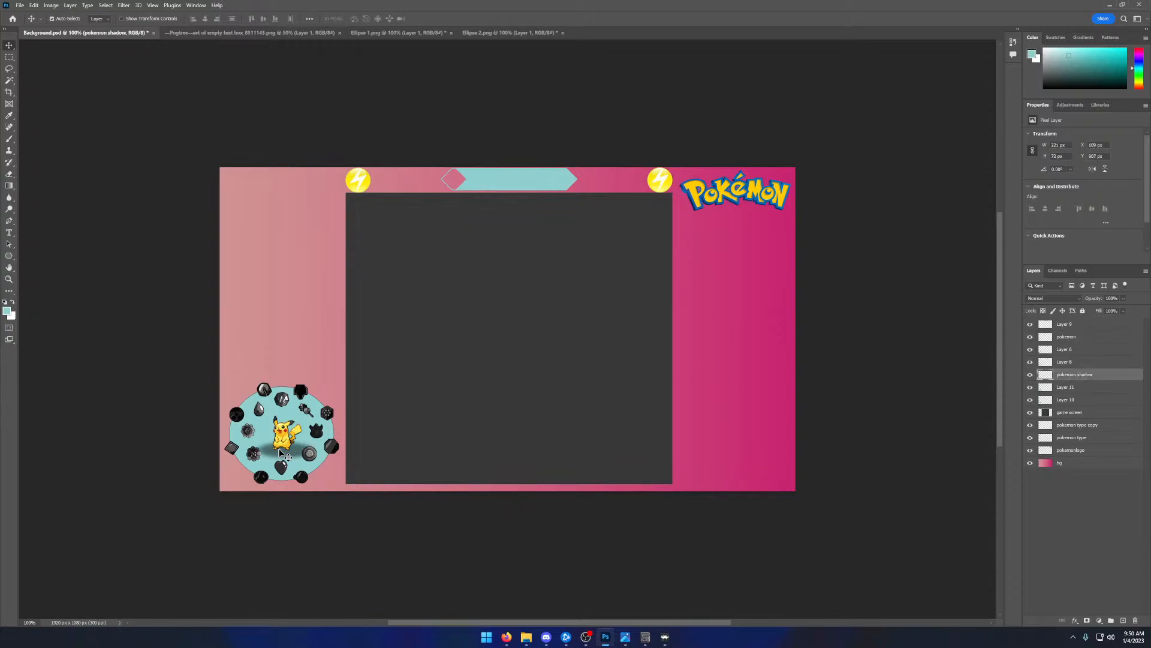
left_click_drag(283, 454, 272, 454)
left_click_drag(272, 454, 272, 457)
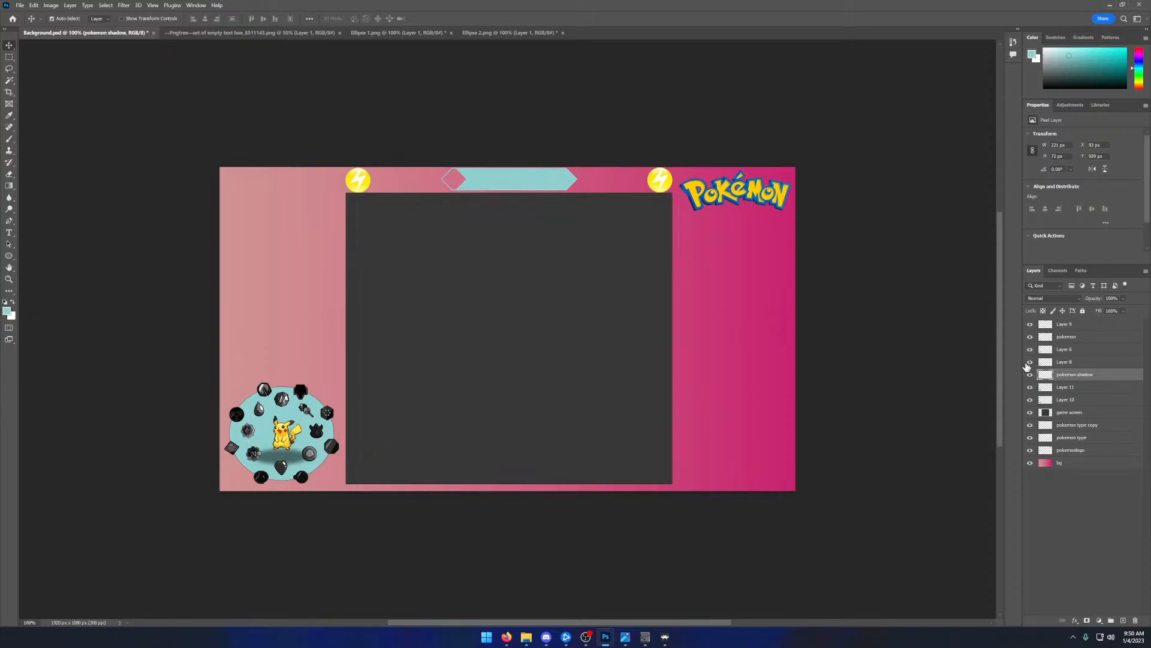
left_click(1083, 338)
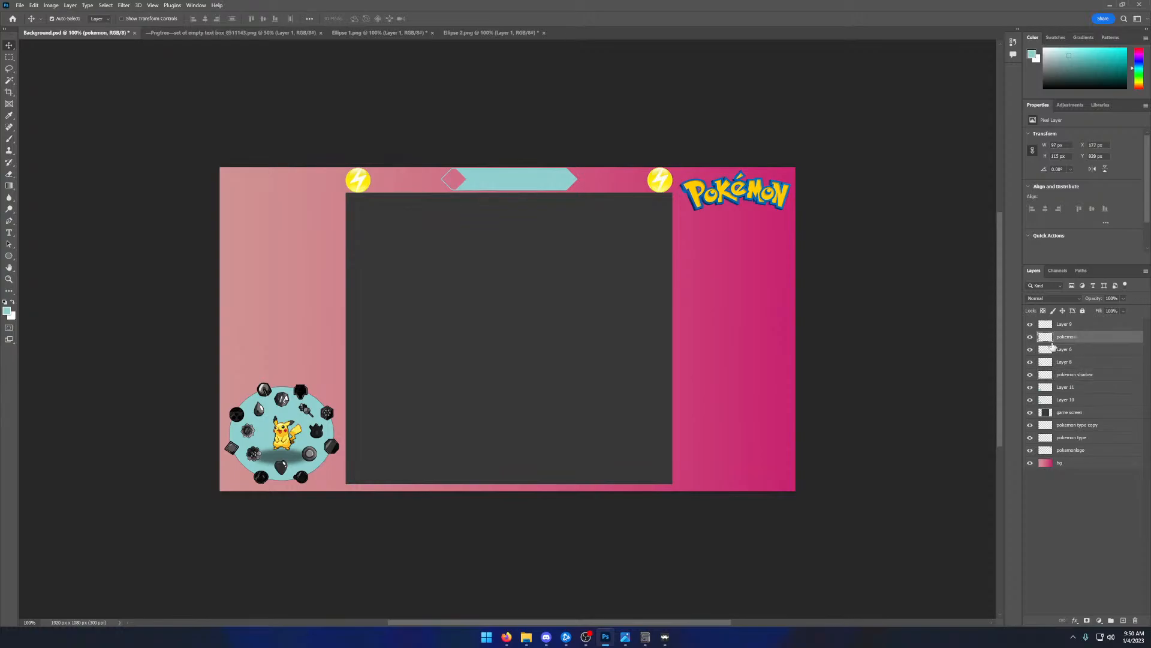
left_click_drag(296, 427, 288, 444)
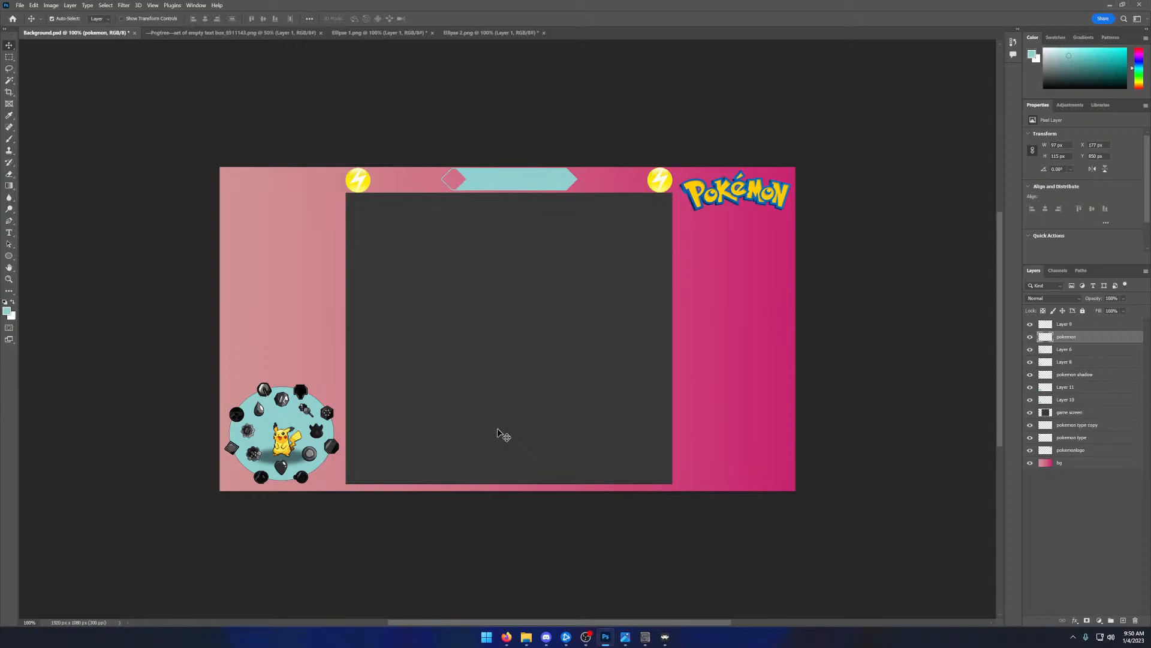
- Open nidoran-m.gif and pikachu.gif from the Images folder on the Desktop
left_click(16, 6)
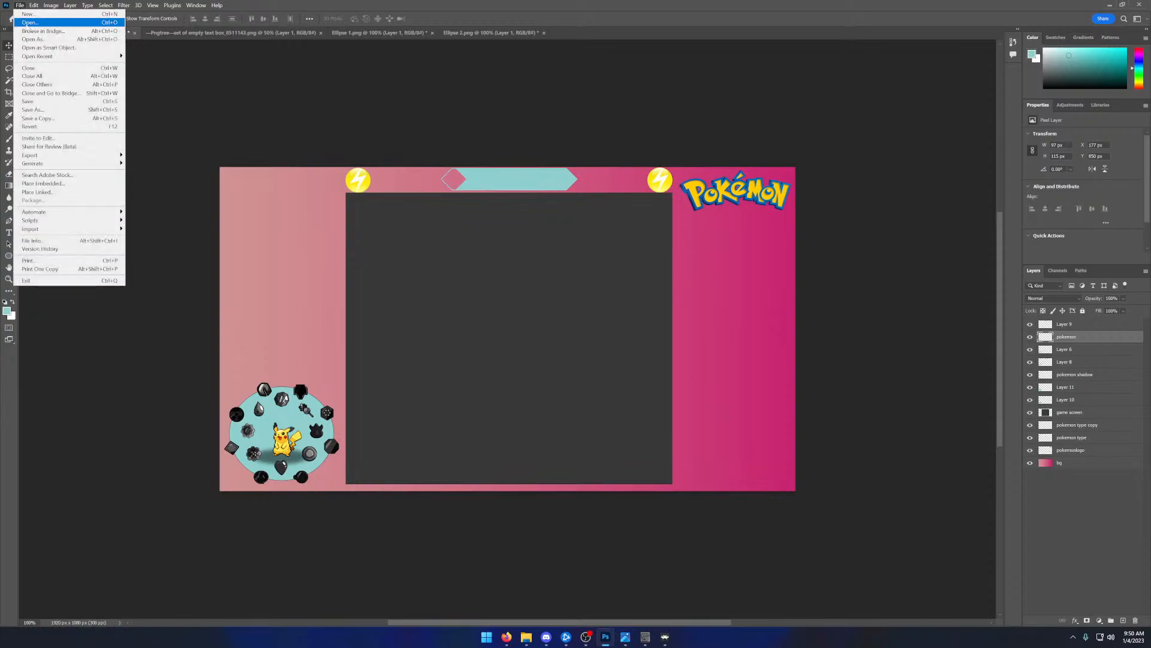
left_click(27, 28)
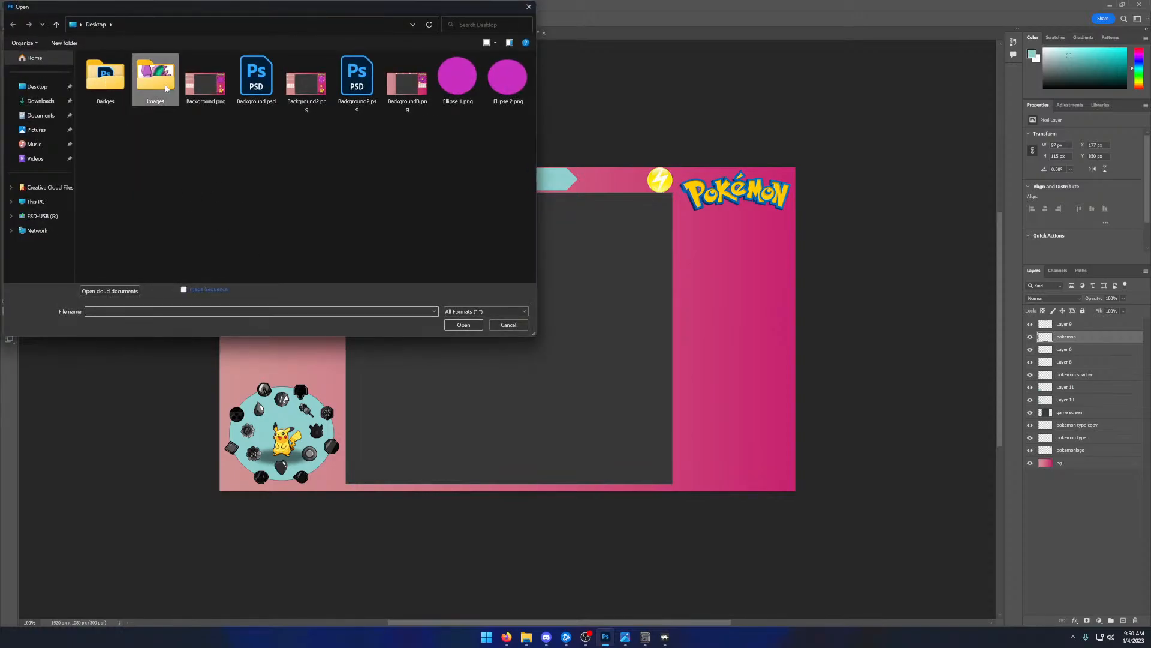
double_click(156, 77)
left_click(261, 117)
left_click(317, 85, "ctrl")
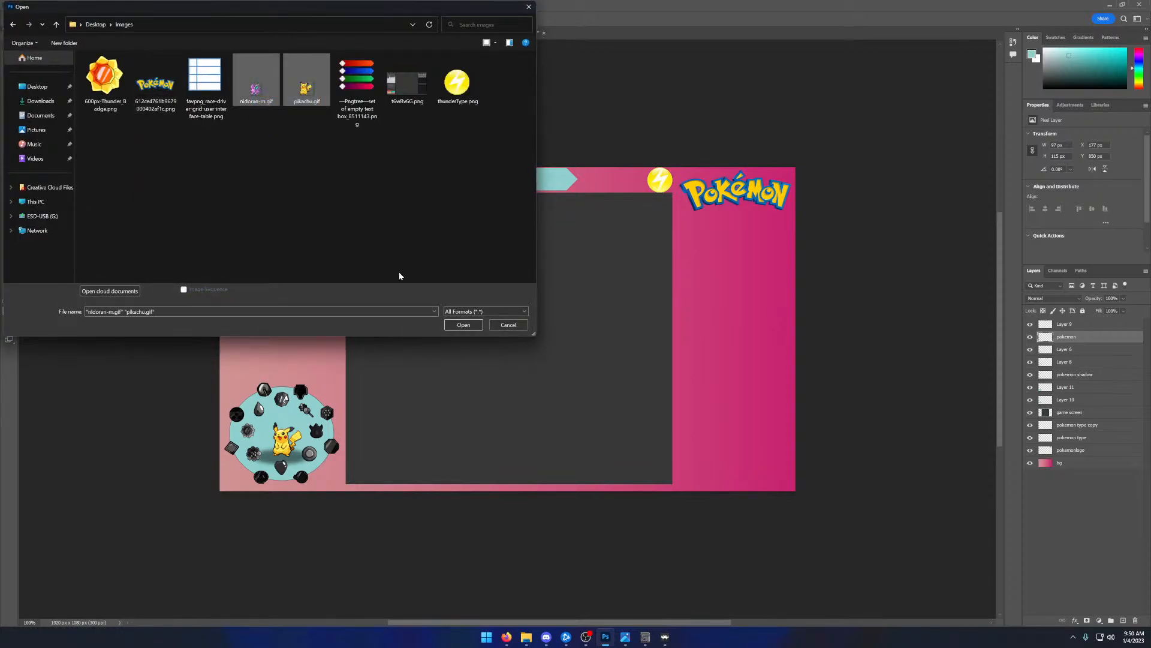
left_click(463, 325)
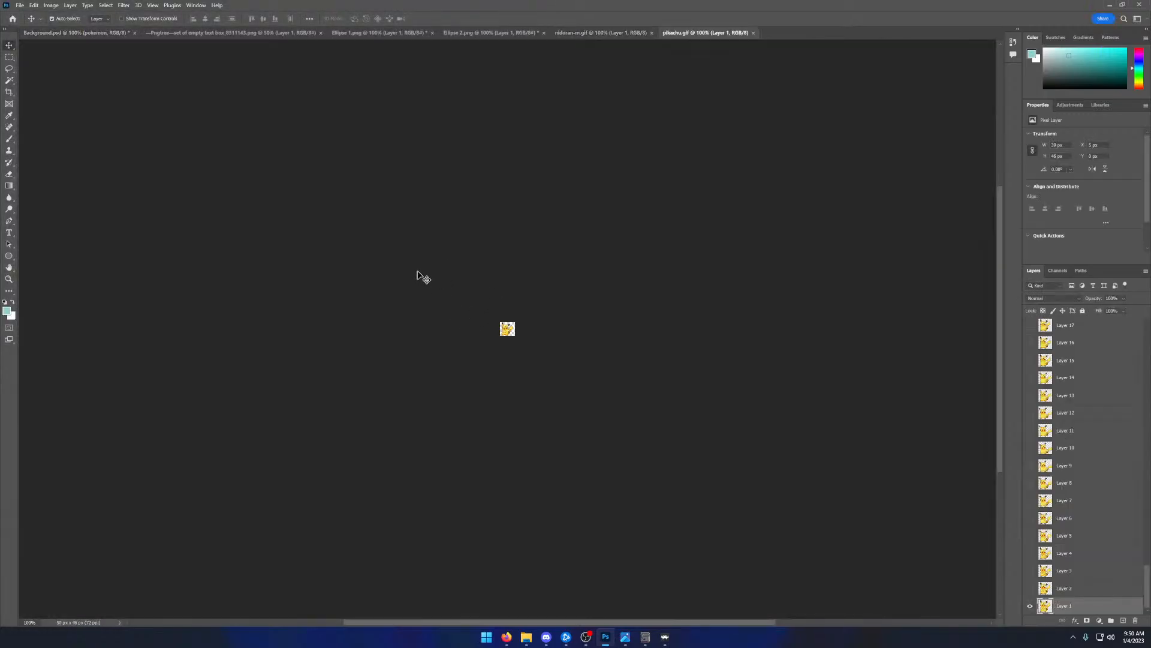
- Copy the Layer 1 frame of pikachu.gif into Background.psd and place the small Pikachu just above the badge circle
left_click(9, 58)
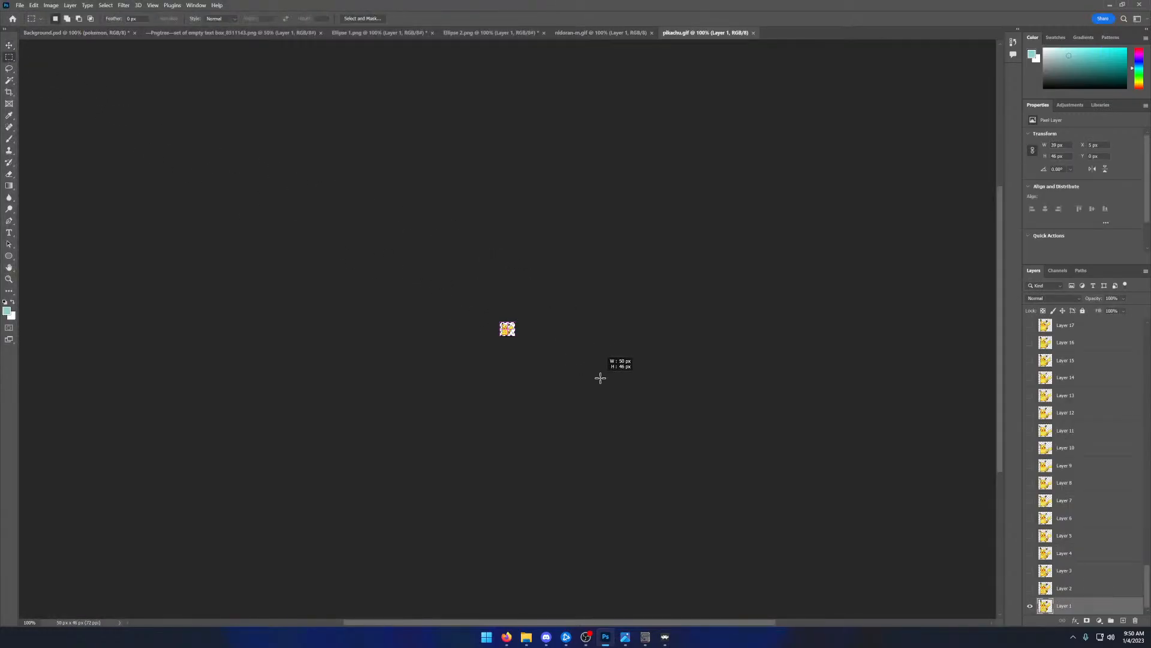
key("ctrl+a")
left_click(38, 34)
key("ctrl+v")
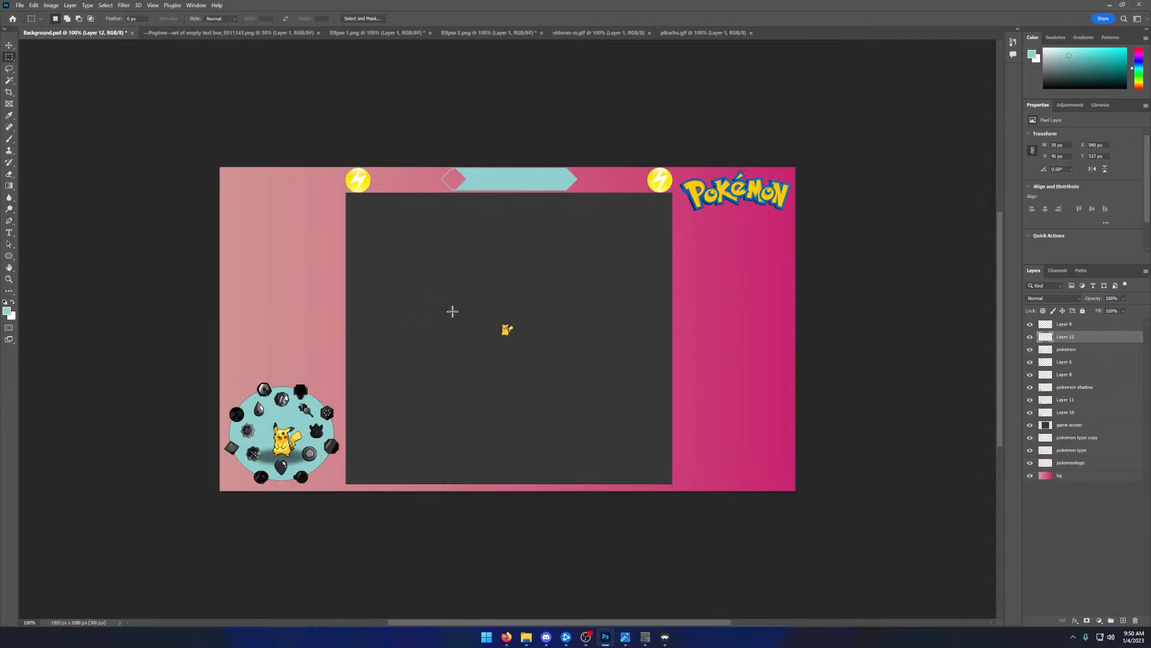
left_click(9, 45)
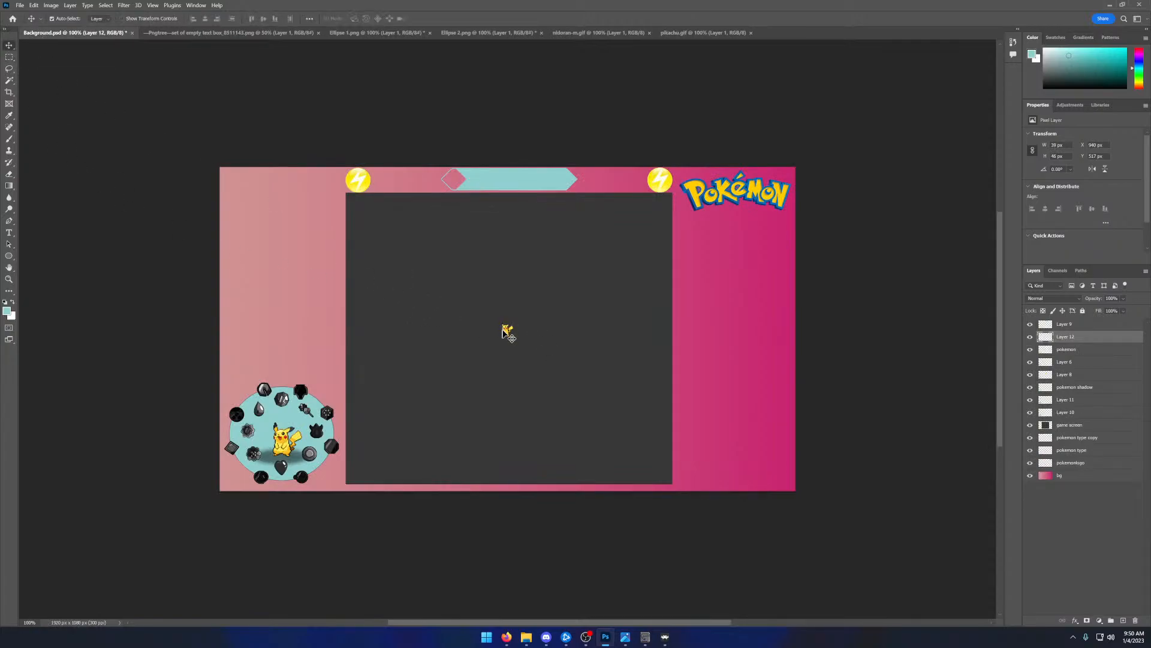
left_click_drag(507, 330, 294, 358)
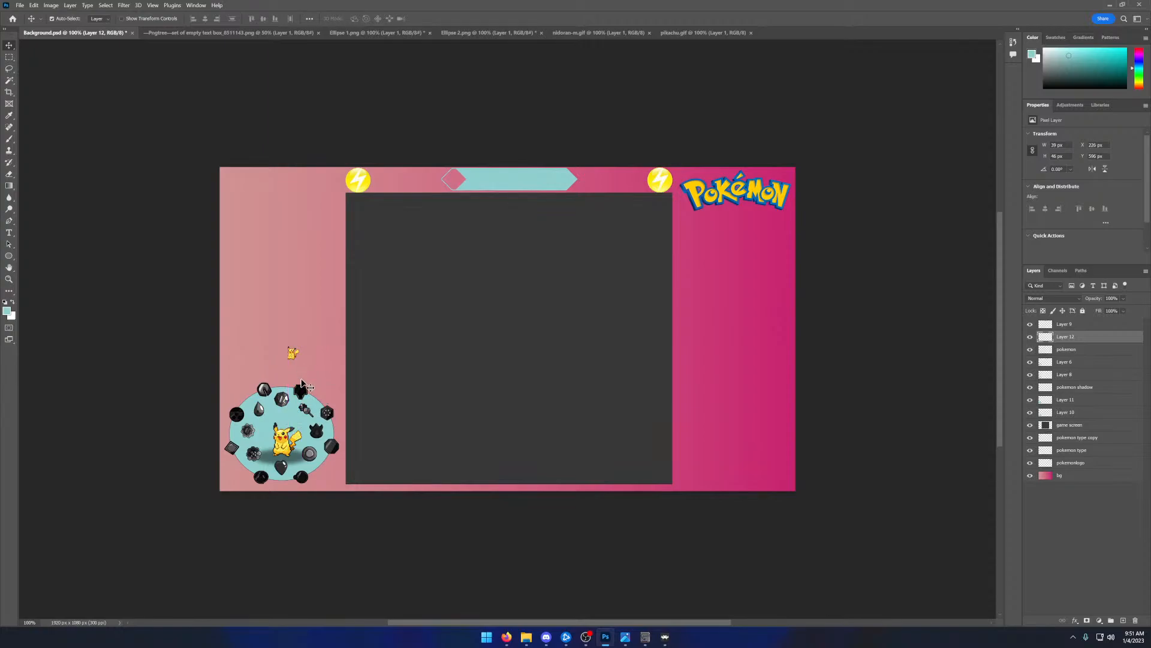
- Delete the large Pikachu's pokemon layer and centre the small Pikachu and the pokemon shadow in the badge circle
left_click(291, 447)
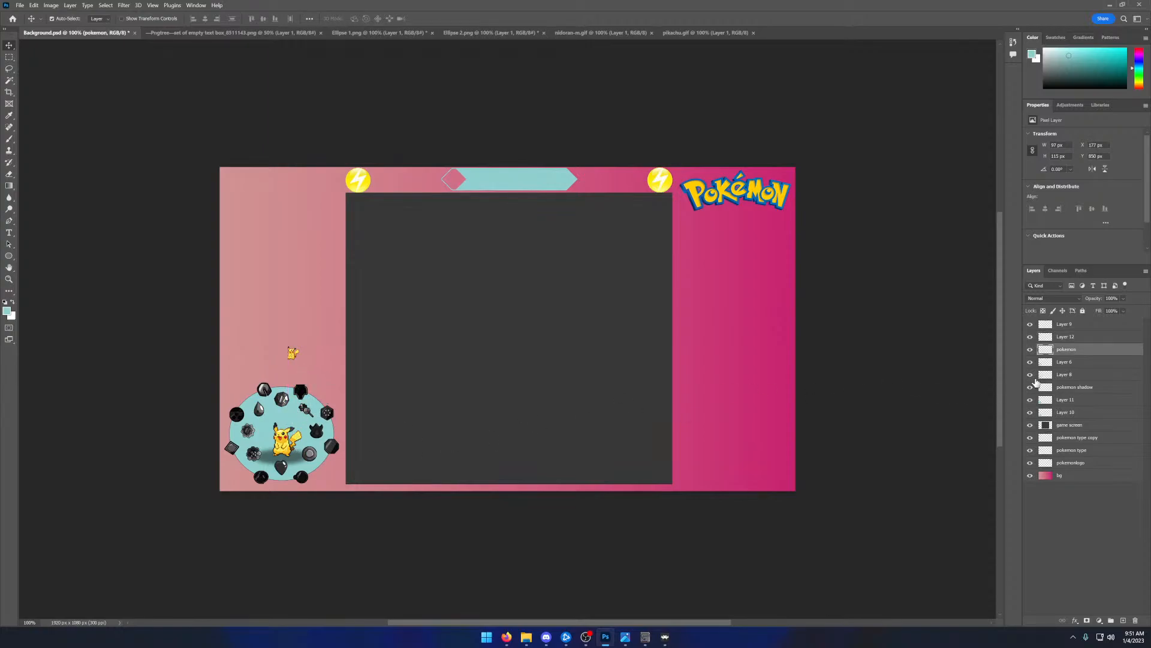
key("Delete")
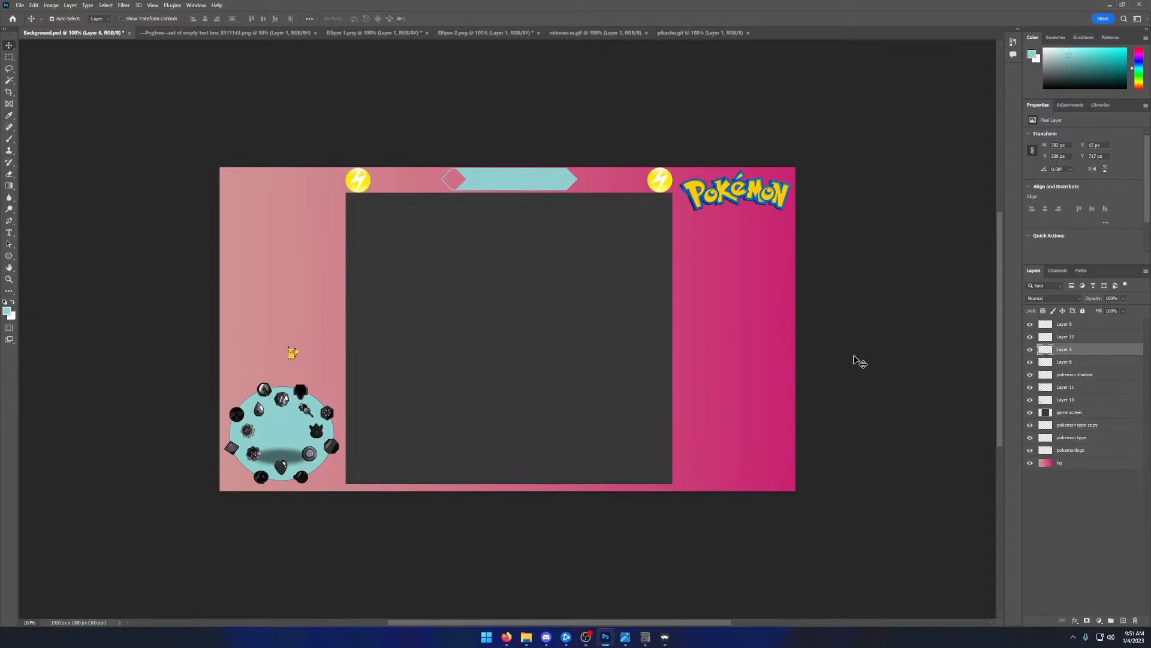
left_click_drag(295, 354, 298, 443)
left_click(303, 447)
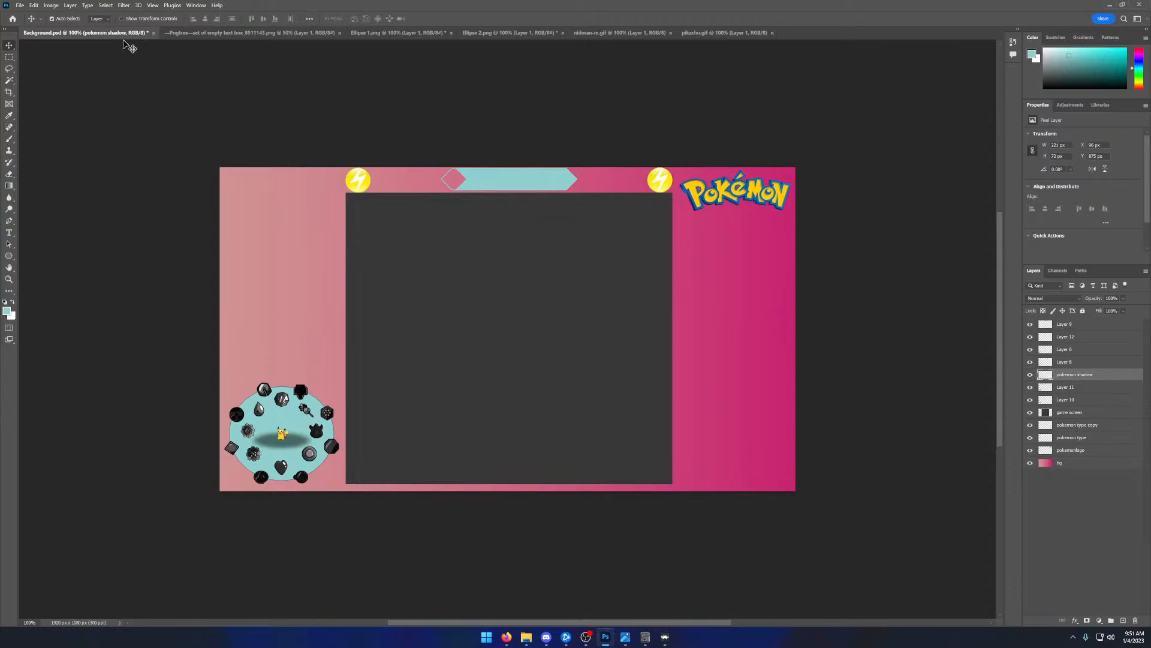
left_click(34, 5)
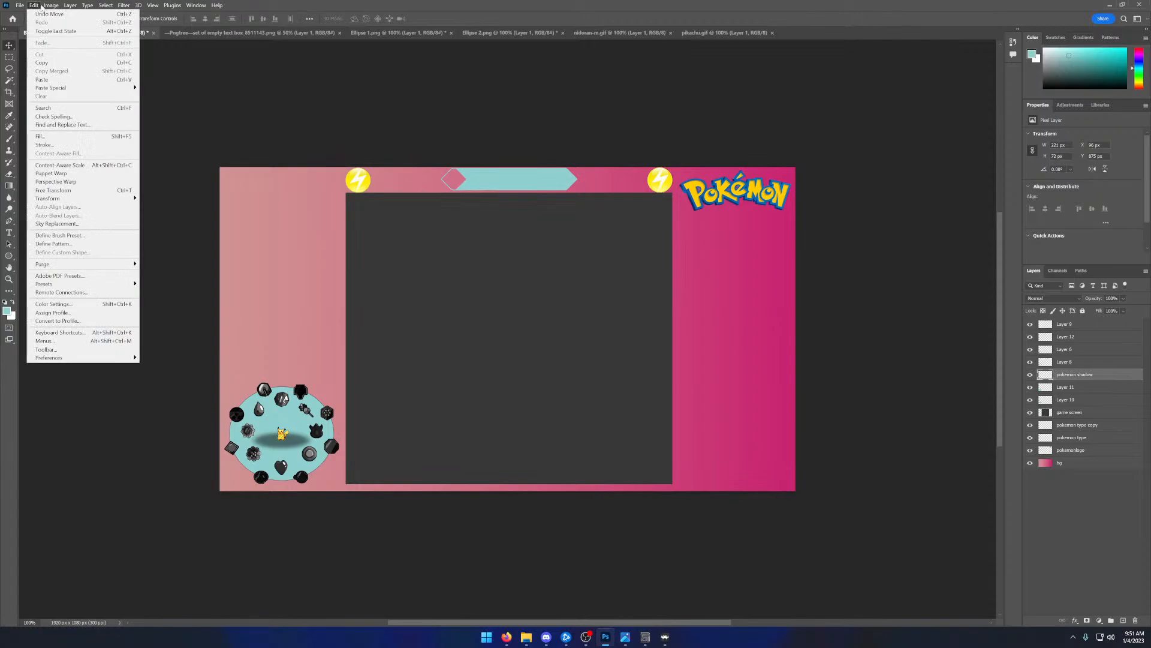
mouse_move(44, 7)
key("alt+Tab")
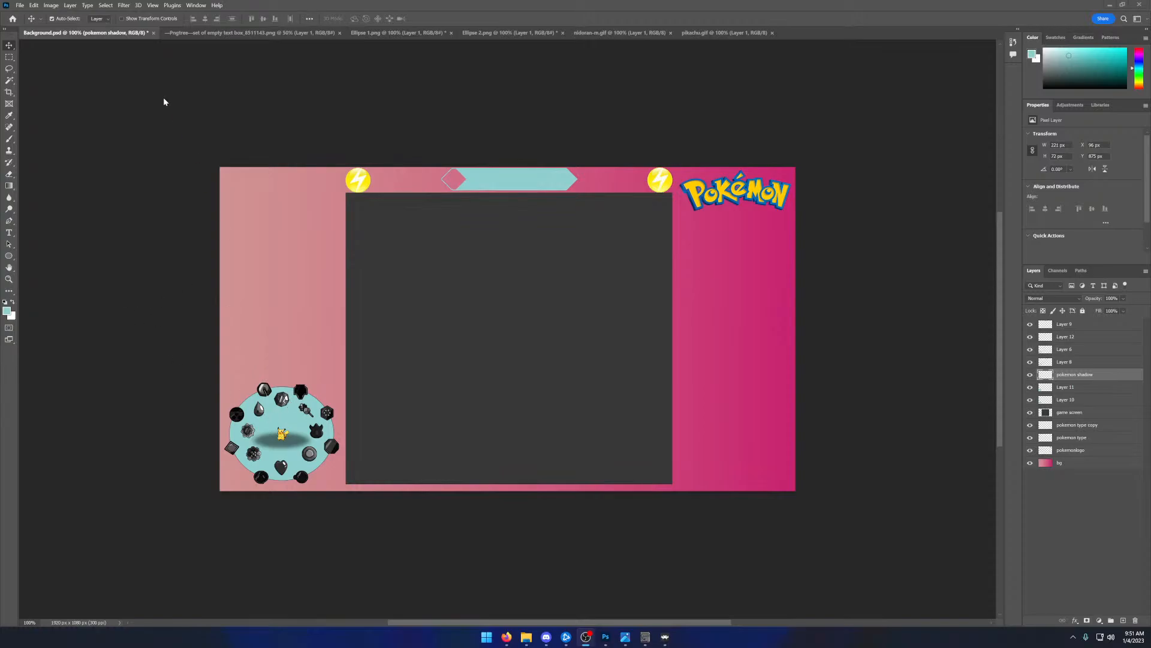
- Scale the pokemon shadow layer down proportionally to about 85% and re-centre it beneath the small Pikachu
left_click(51, 5)
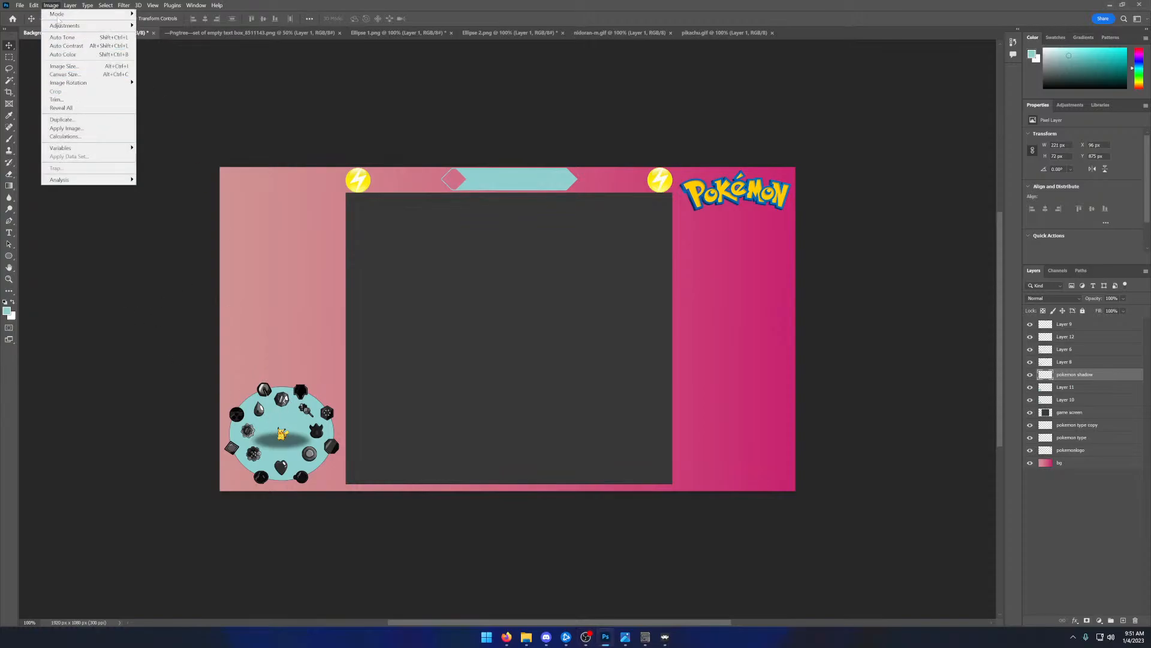
mouse_move(42, 5)
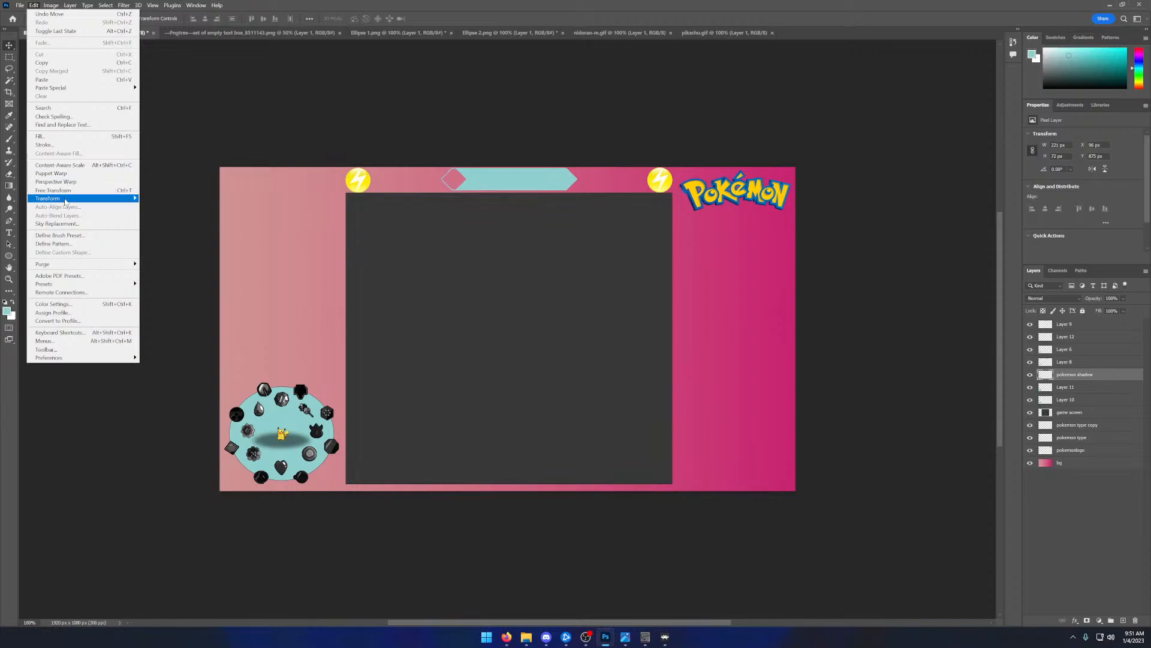
mouse_move(67, 199)
left_click(157, 208)
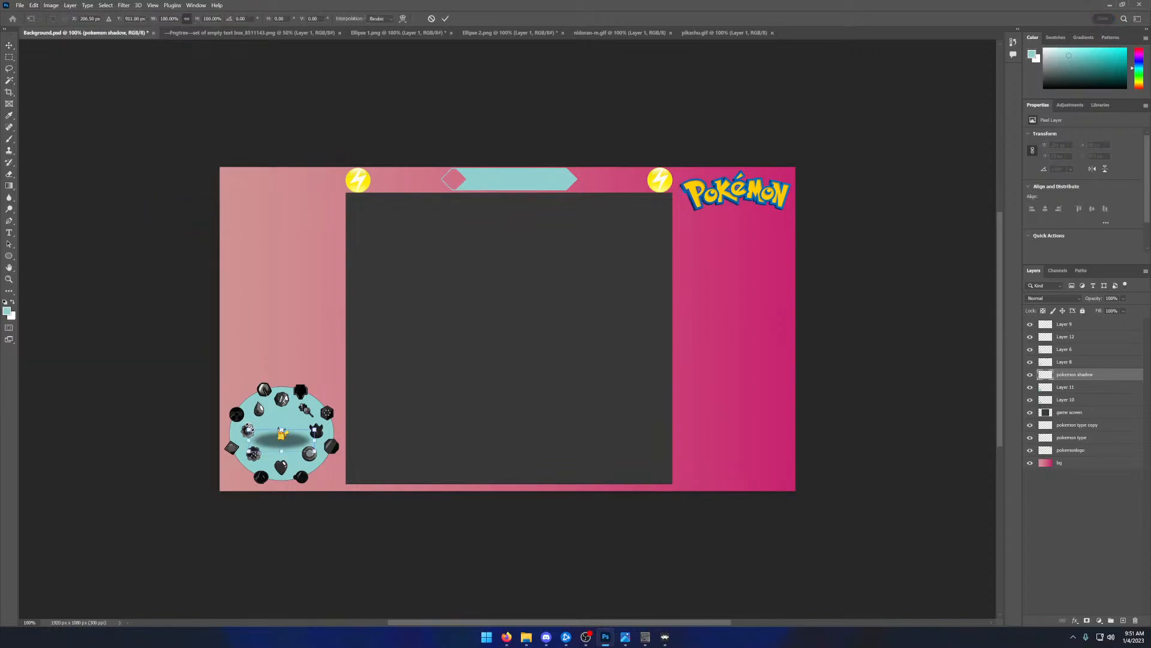
left_click_drag(248, 426, 257, 431)
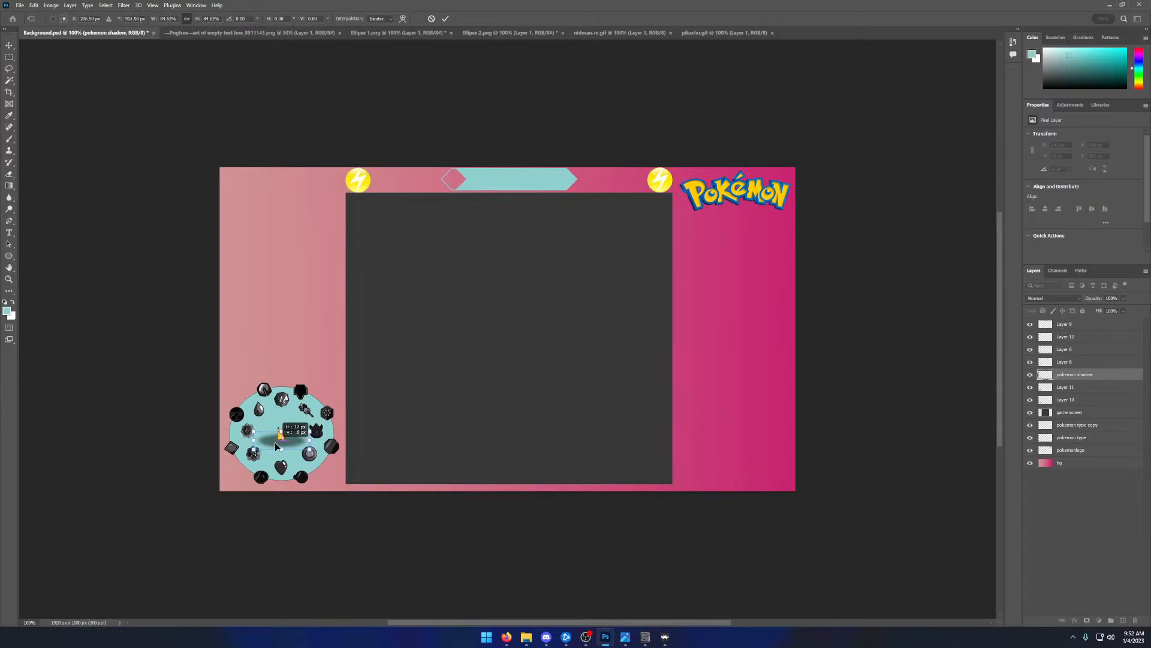
left_click(447, 18)
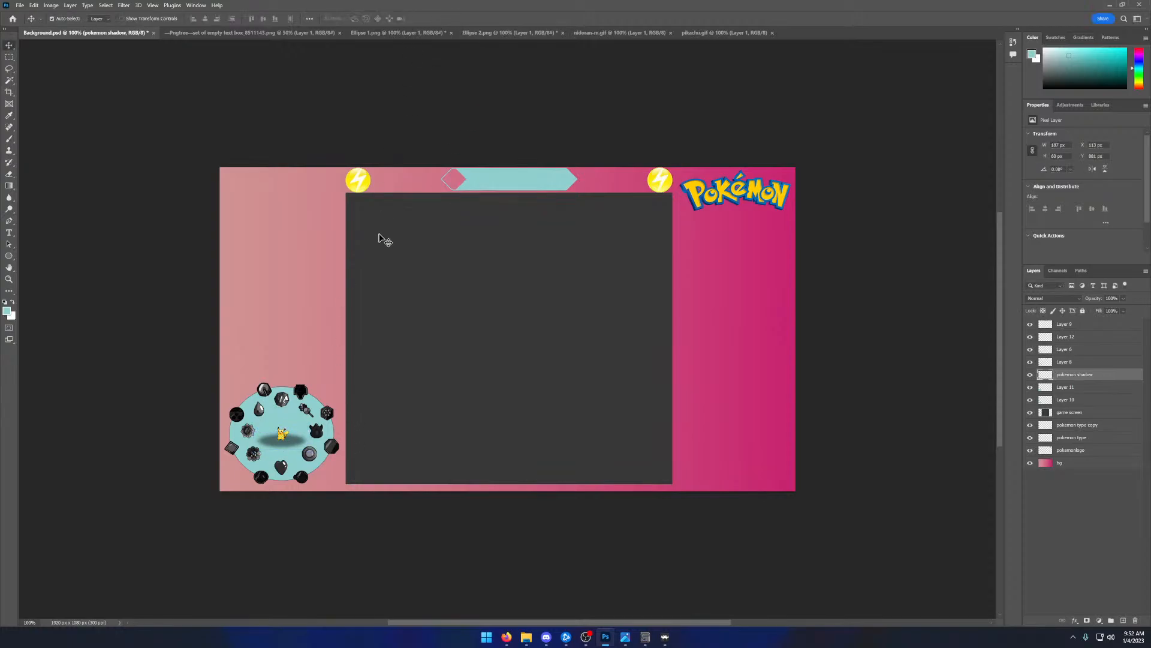
- Try the Nidoran frame from nidoran-m.gif on the shadow in Background.psd, and undo its placement and paste
left_click(614, 32)
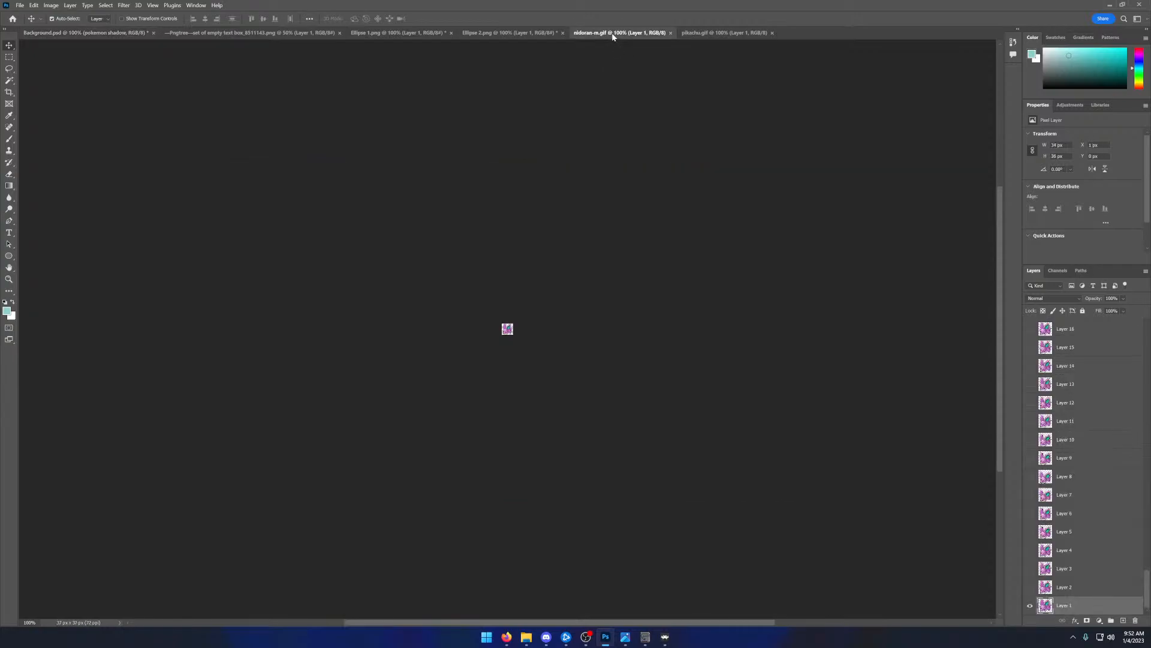
left_click(401, 194)
left_click(84, 33)
left_click_drag(335, 147, 528, 239)
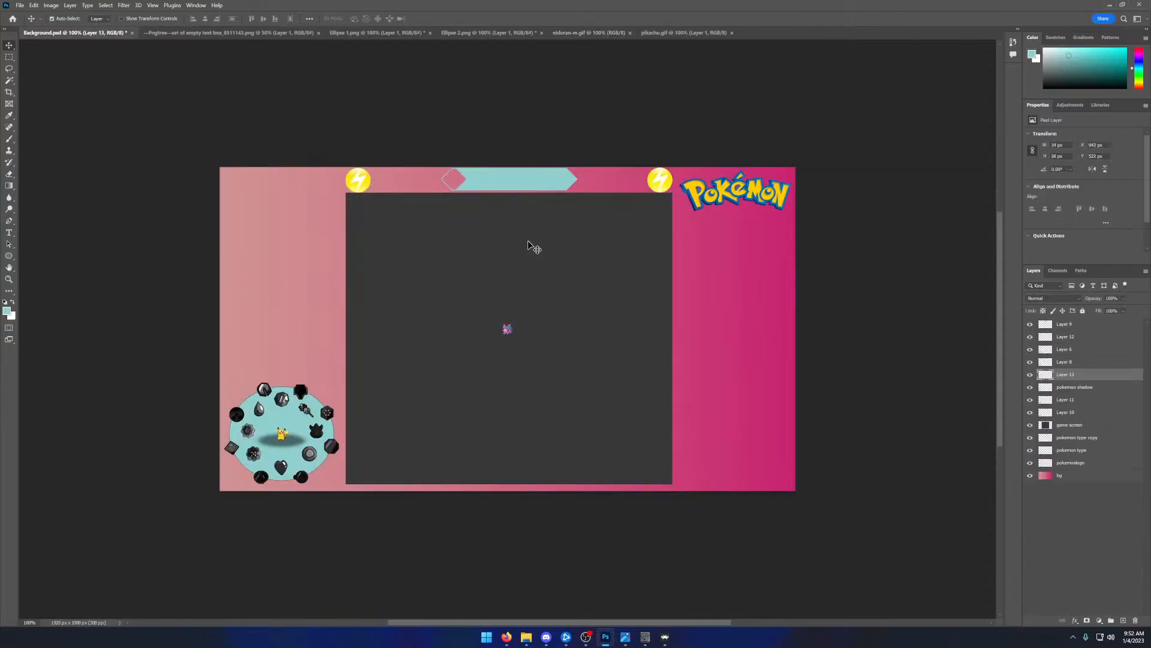
left_click_drag(511, 330, 285, 438)
key("ctrl+z")
key("ctrl+z")
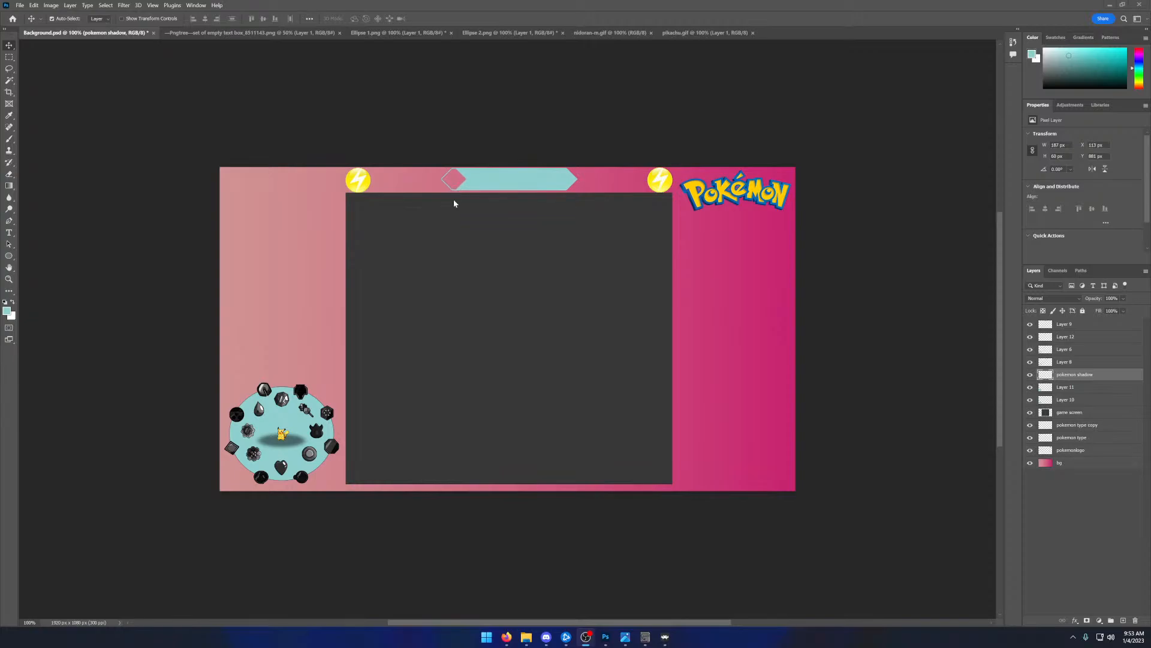
- Close Ellipse 1.png and Ellipse 2.png without saving their changes
left_click(233, 33)
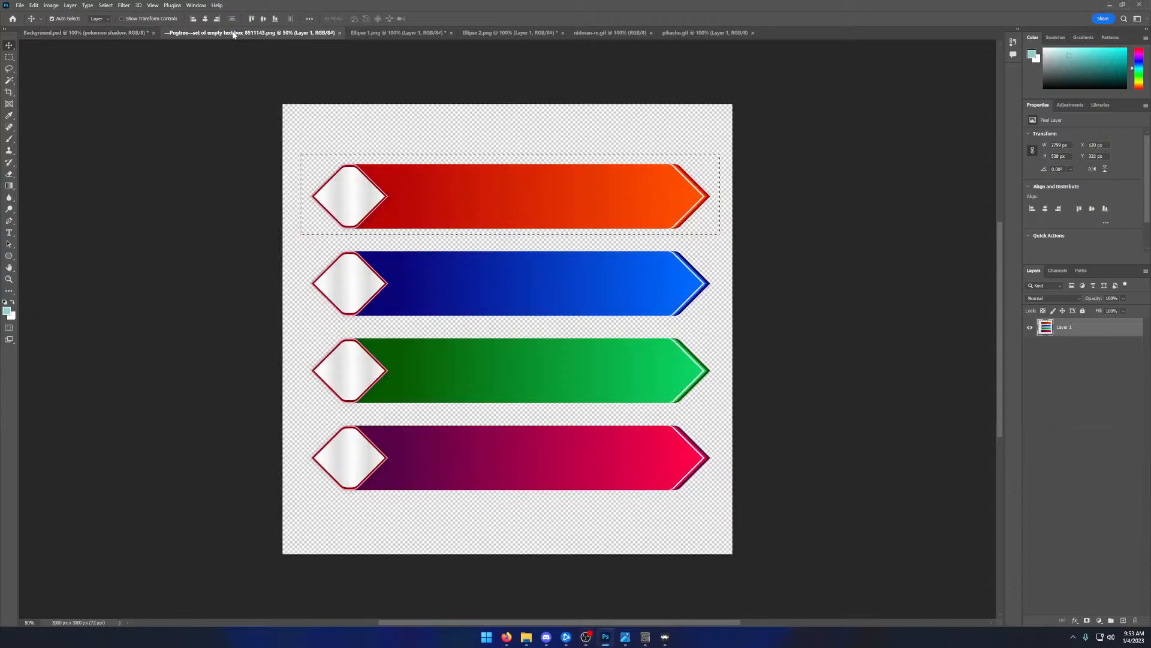
left_click(399, 35)
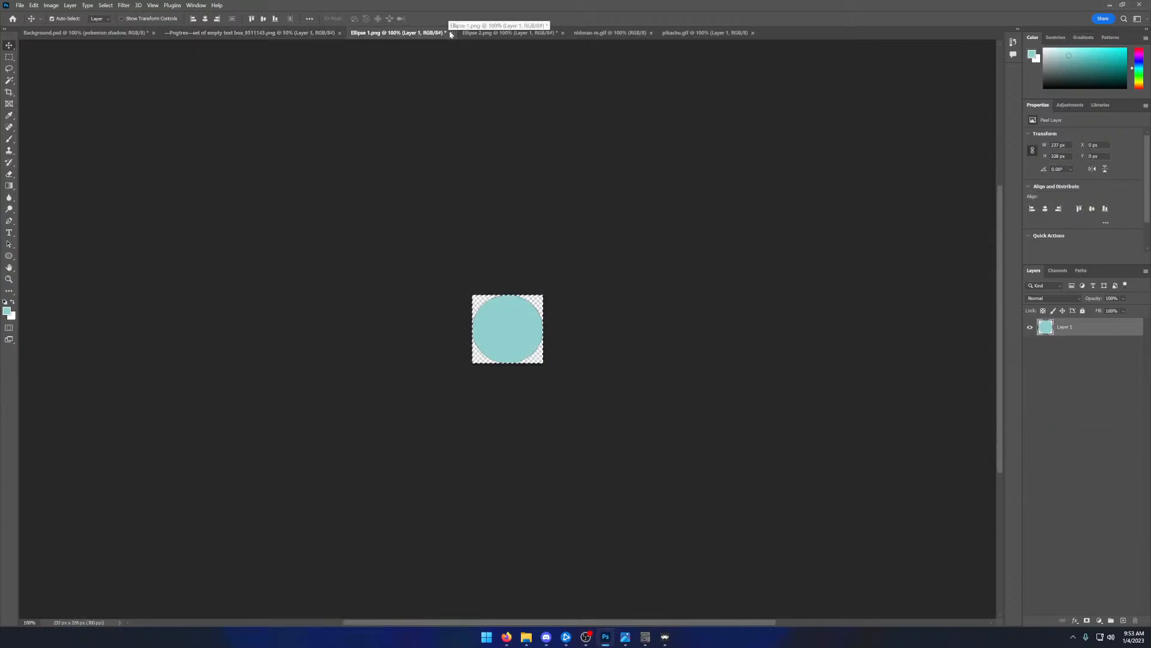
left_click(450, 33)
left_click(595, 238)
left_click(420, 34)
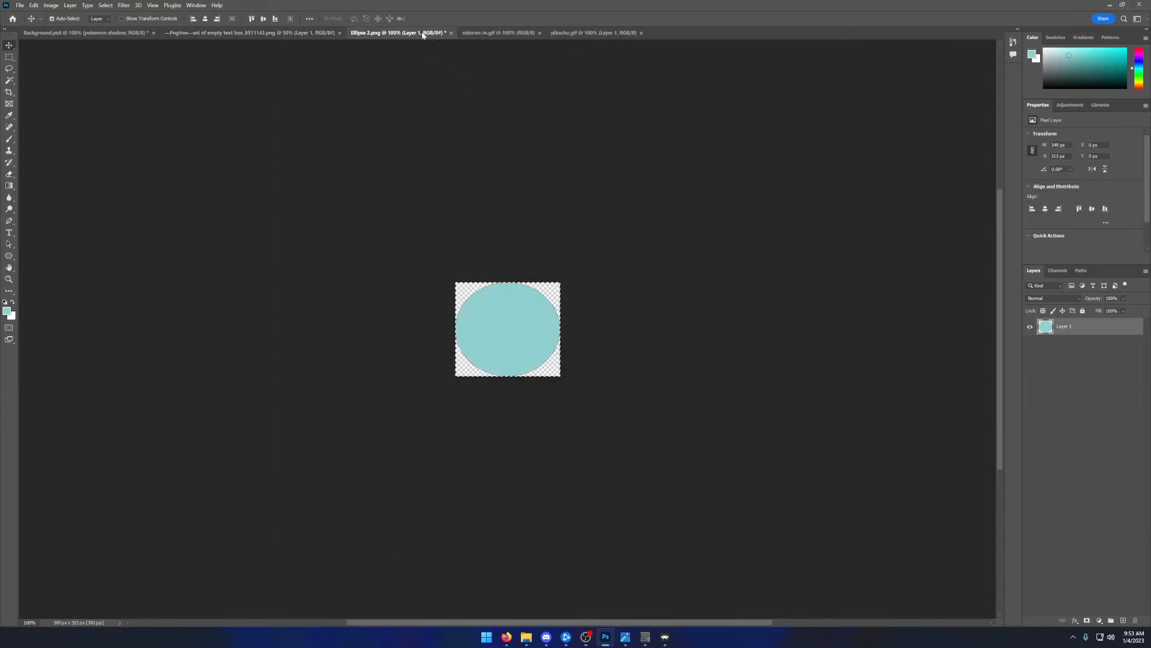
left_click(451, 33)
left_click(602, 237)
- Close nidoran-m.gif and pikachu.gif without saving, and return to Background.psd
left_click(396, 33)
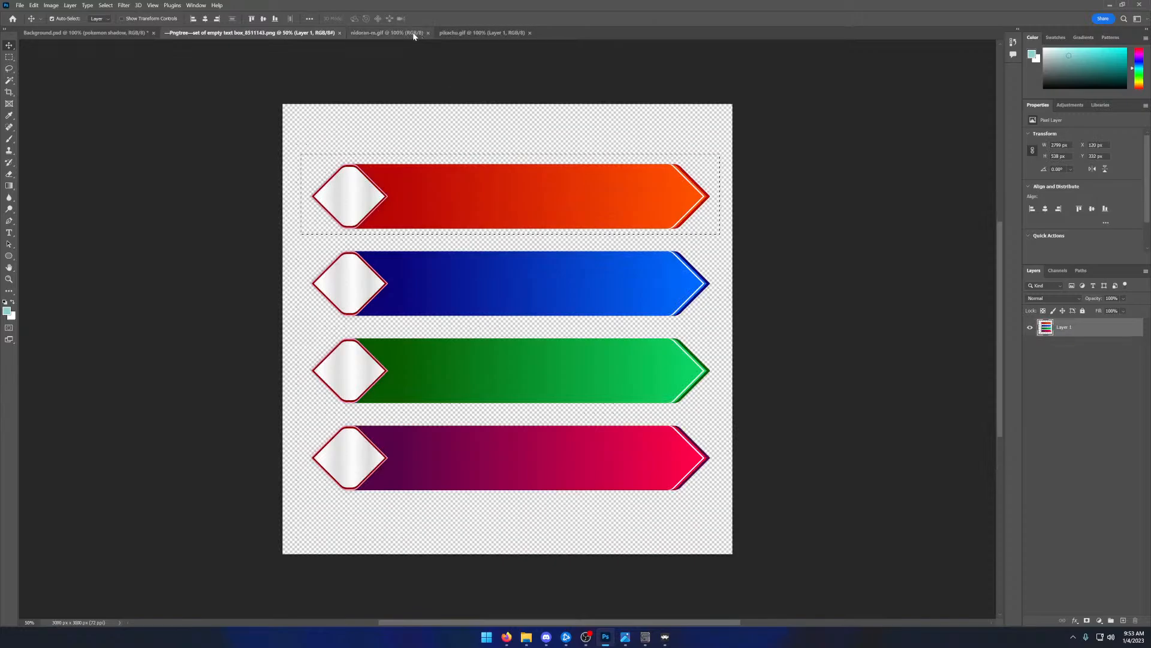
left_click(432, 33)
left_click(602, 237)
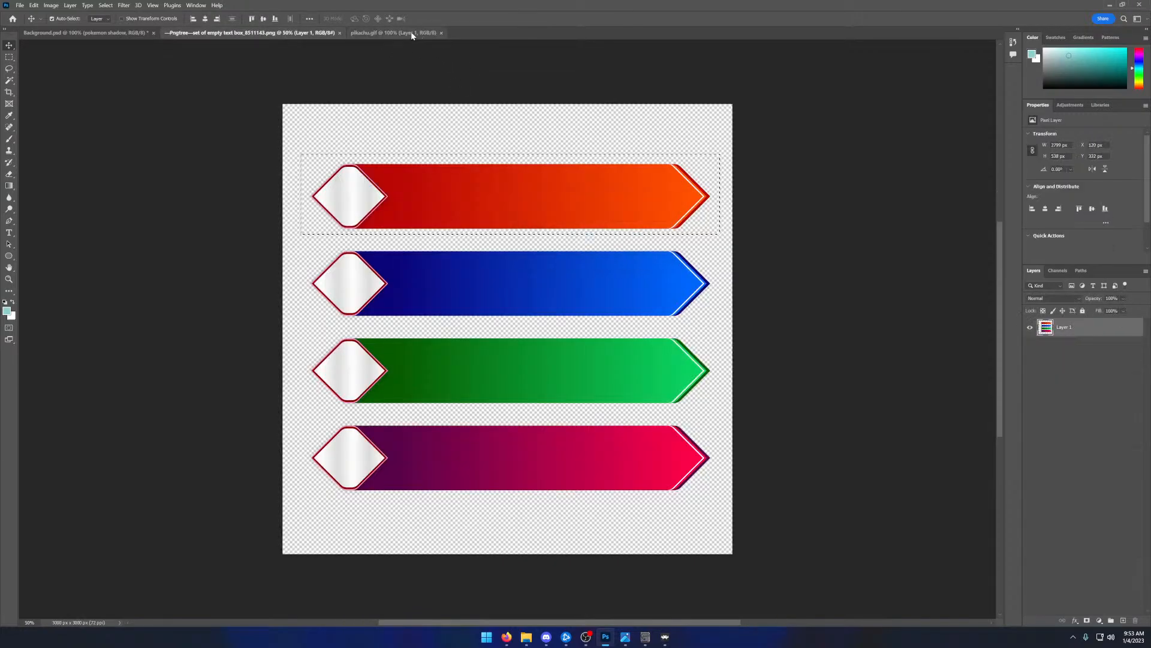
left_click(413, 33)
left_click(445, 33)
left_click(602, 237)
left_click(125, 35)
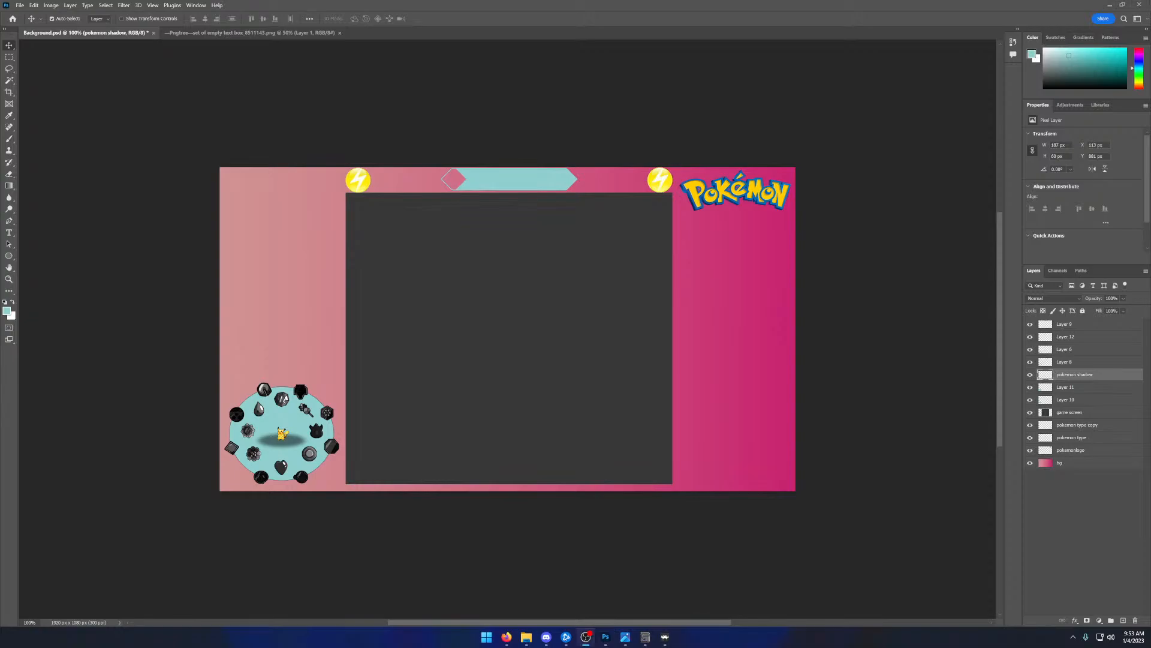
- Bring the reference overlay temp-gen1_nuzlocke.png over the canvas to examine its layout, and move it away again
left_click_drag(0, 137, 559, 131)
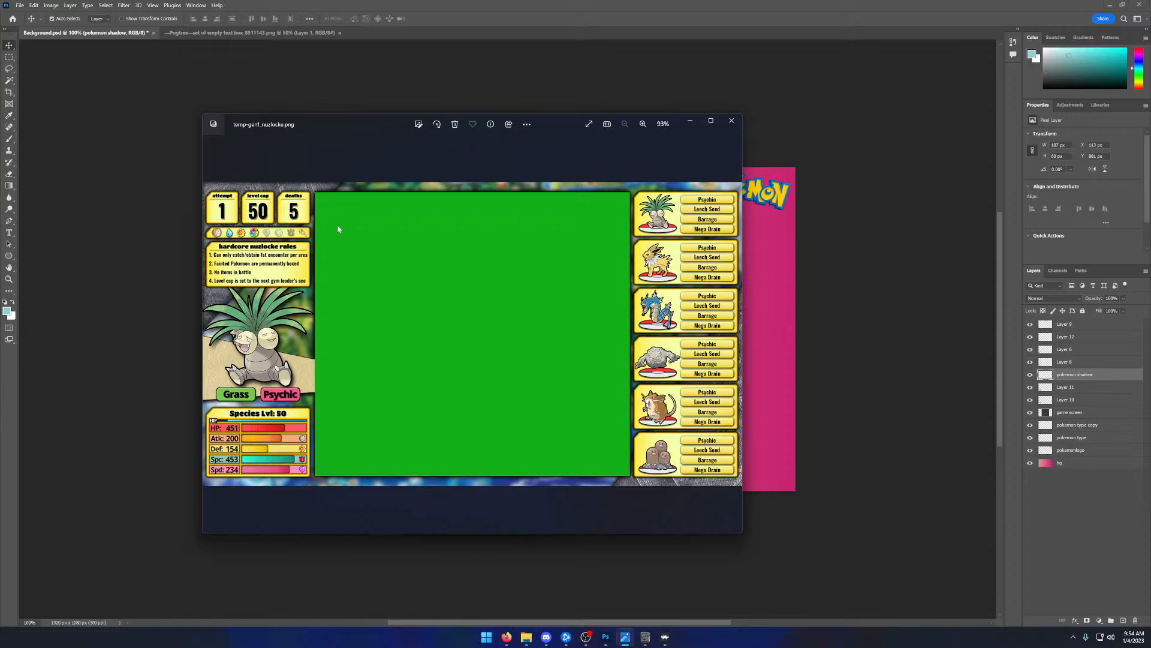
left_click_drag(337, 123, 0, 126)
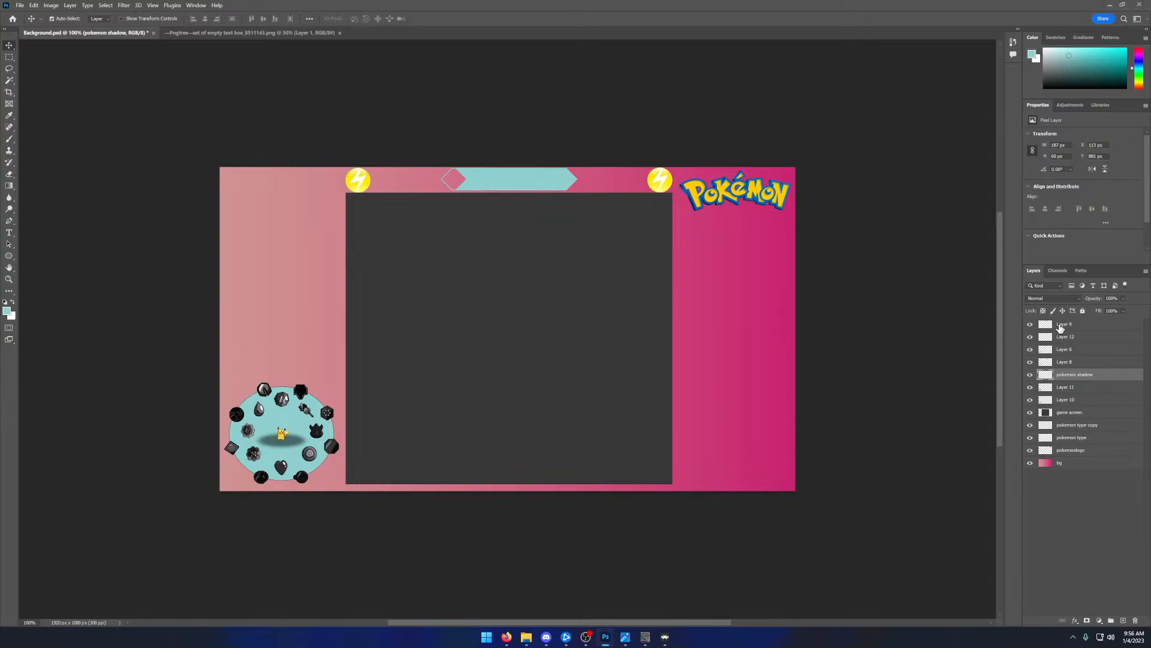
- Select Layer 9 and toggle the visibility of the layers from there down to Layer 10 to identify their contents
left_click_drag(1062, 349, 1062, 321)
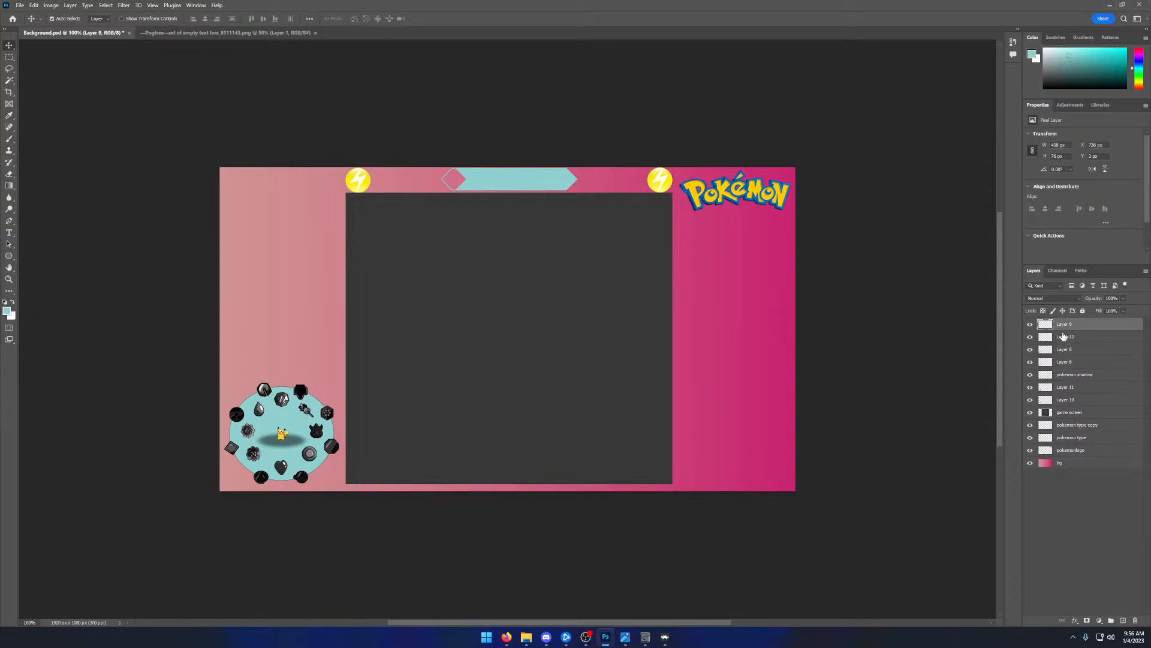
left_click(1031, 338)
left_click(1031, 340)
left_click(1030, 350)
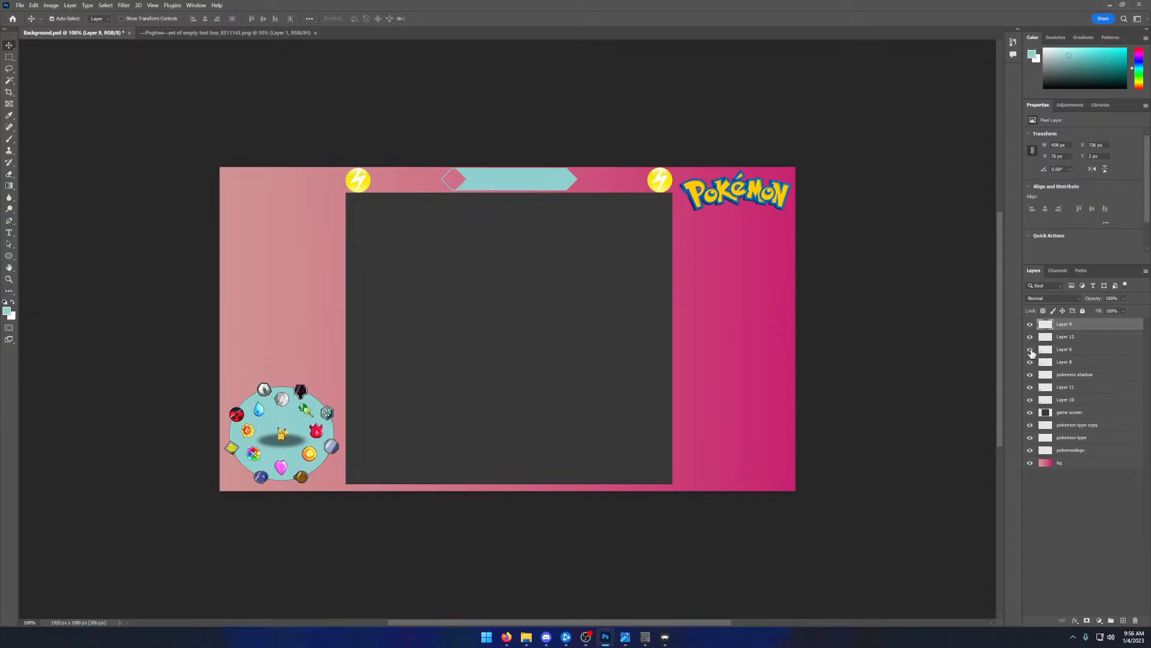
left_click(1031, 350)
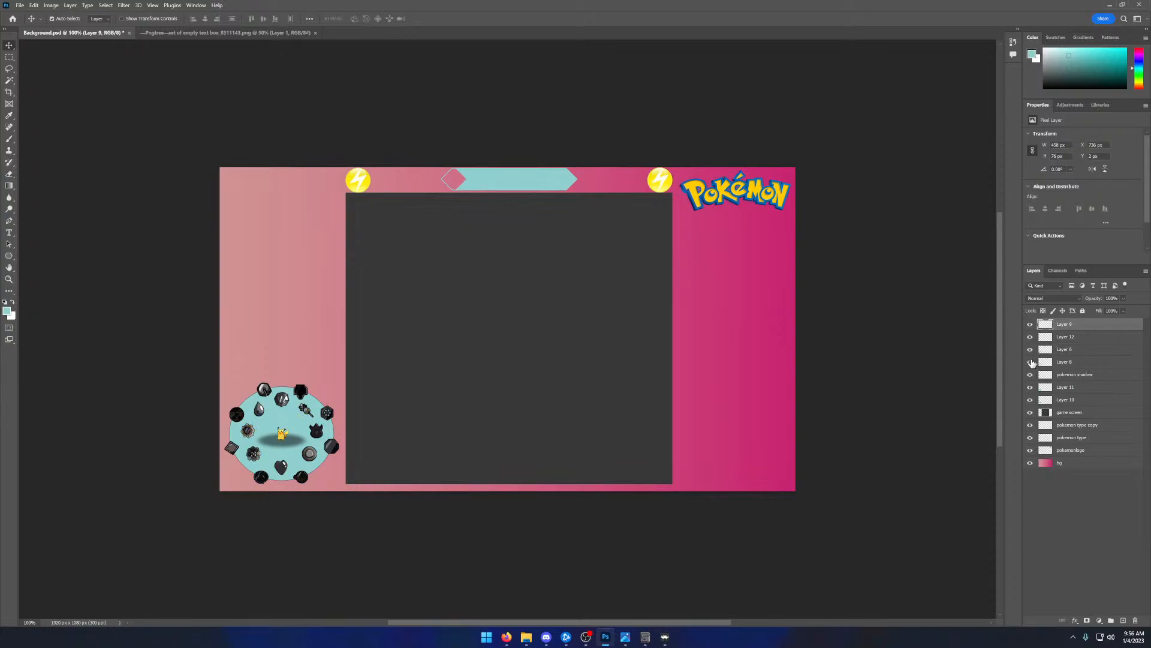
left_click(1031, 362)
left_click(1031, 376)
left_click(1031, 376)
left_click(1031, 389)
left_click(1031, 397)
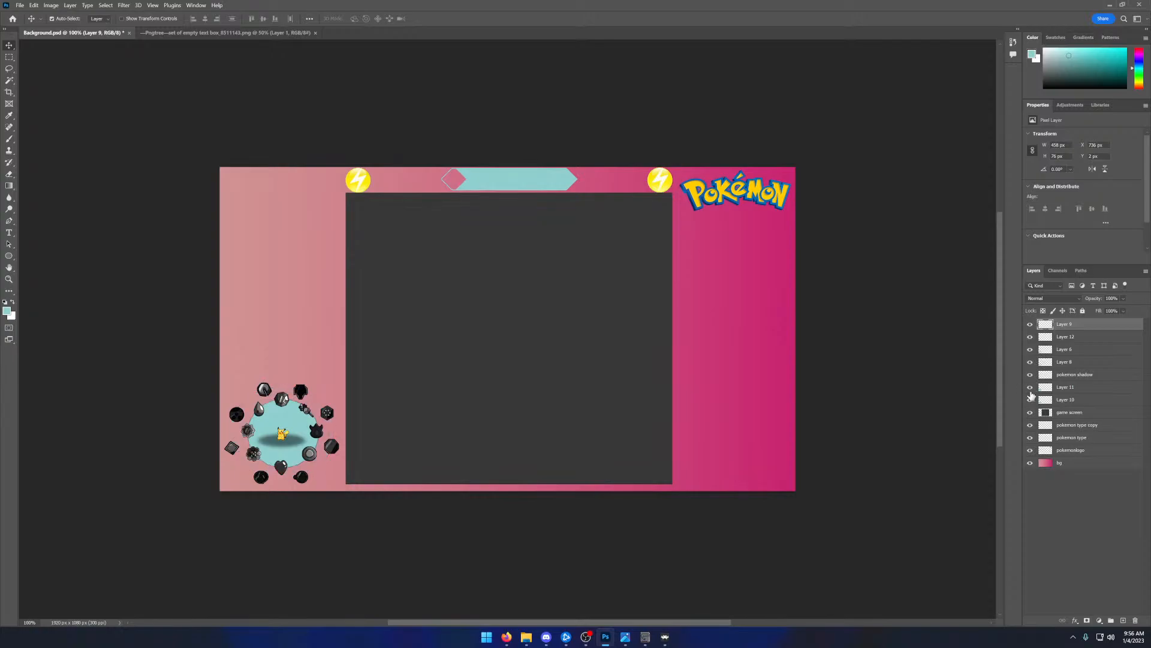
left_click(1031, 397)
left_click(1031, 397)
left_click(1031, 398)
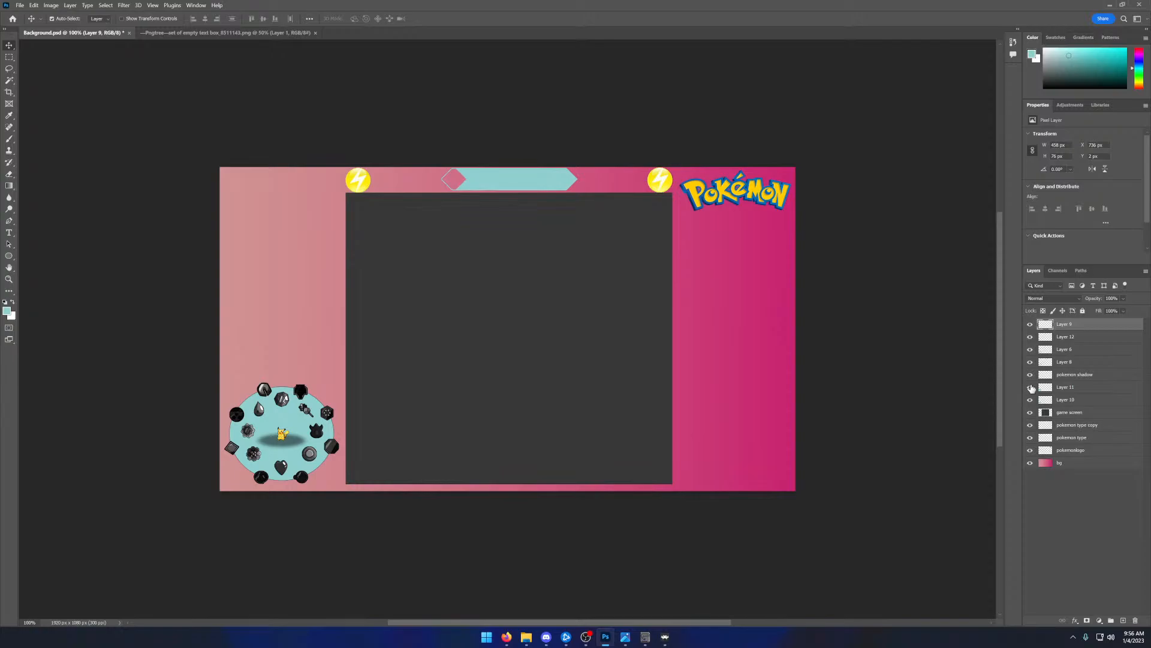
- Hide Layer 9 and every layer down through Layer 11, and move Layer 11 below Layer 10, making it visible again
left_click(1030, 324)
left_click(1030, 337)
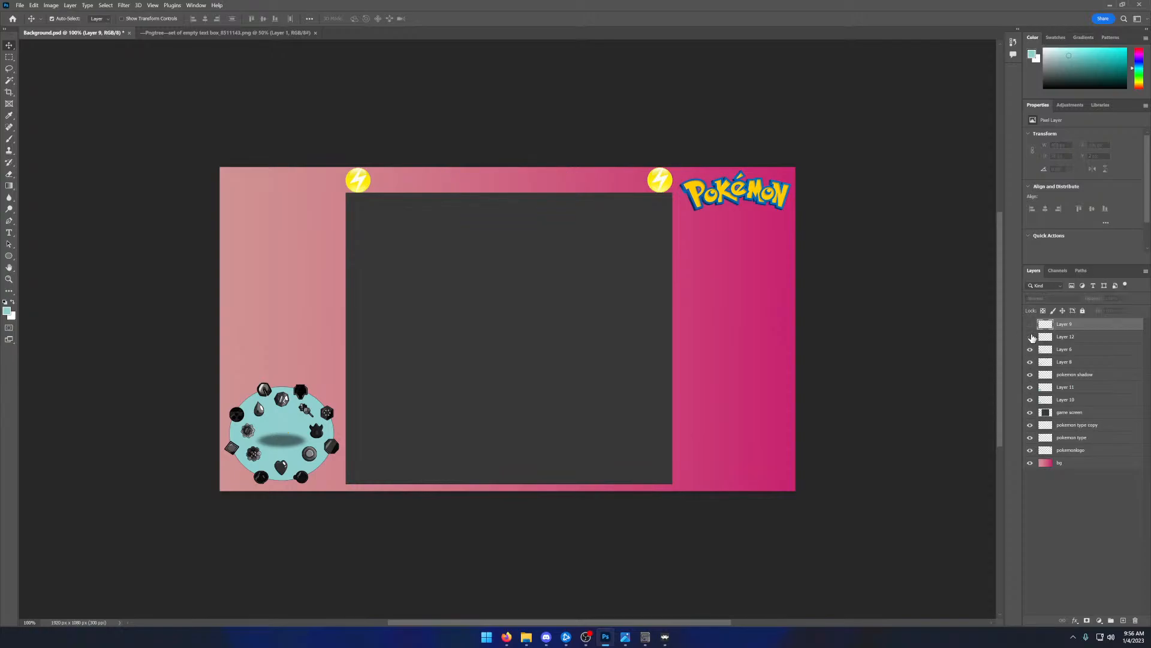
left_click(1030, 350)
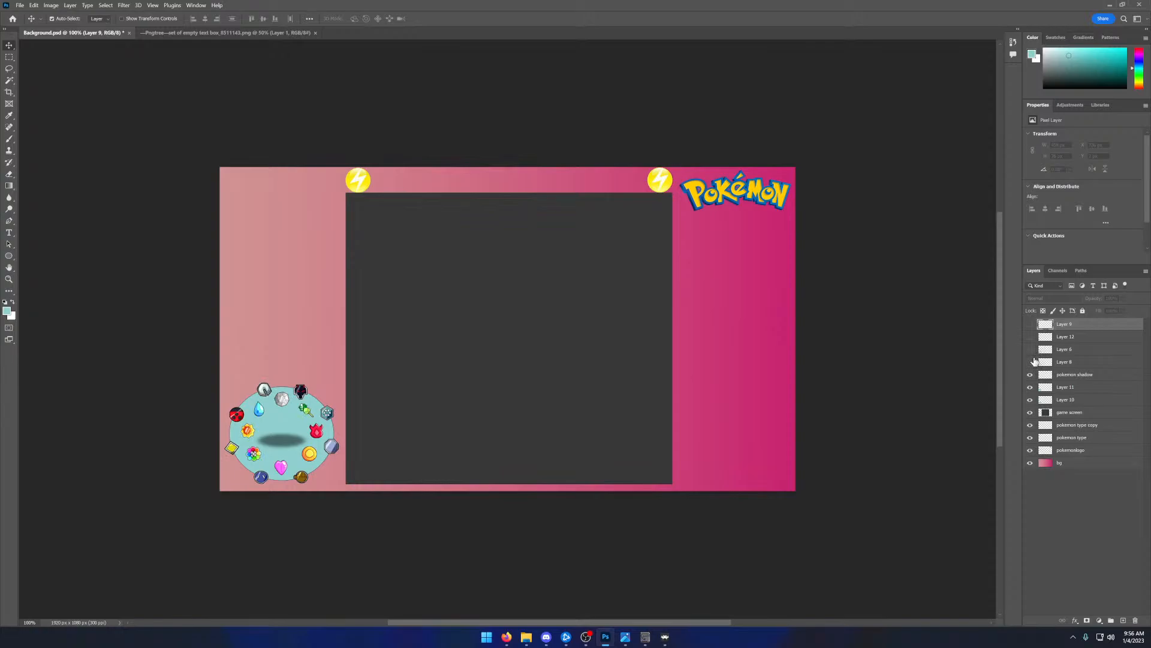
left_click(1031, 362)
left_click(1031, 374)
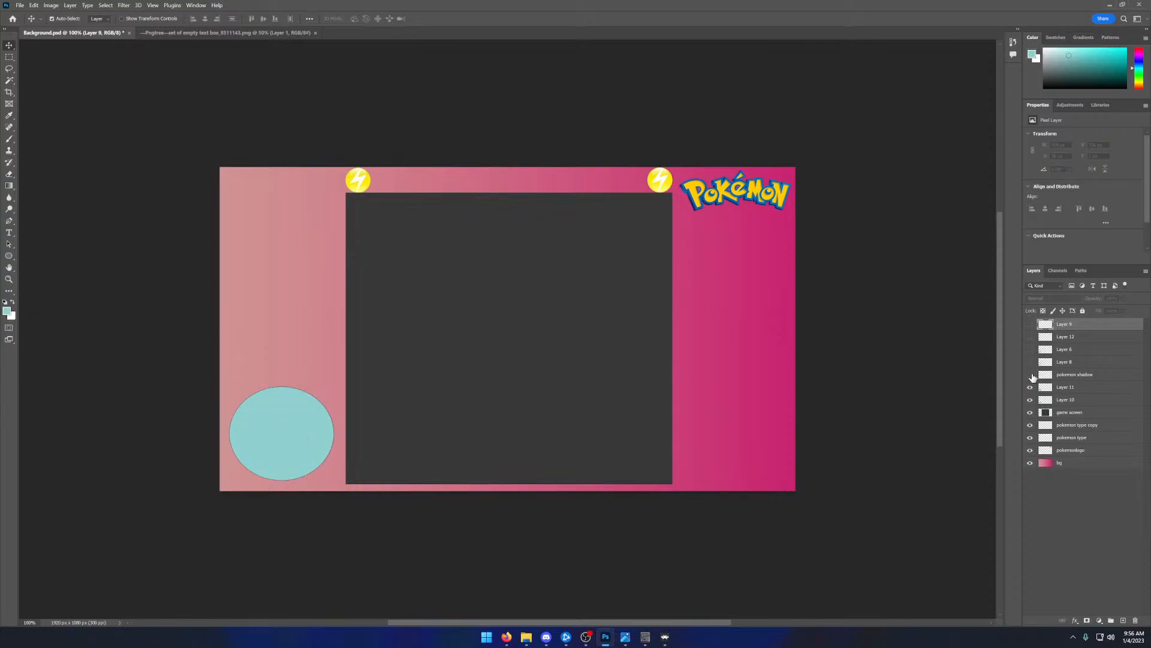
left_click(1030, 387)
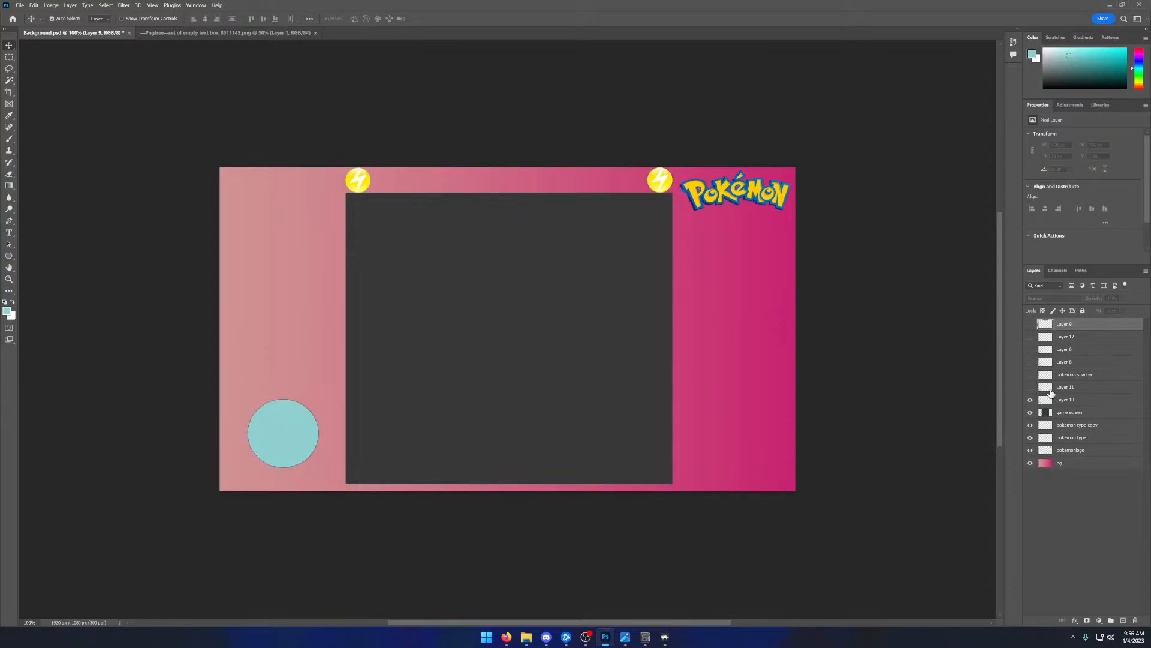
left_click_drag(1050, 390, 1051, 406)
left_click(1031, 400)
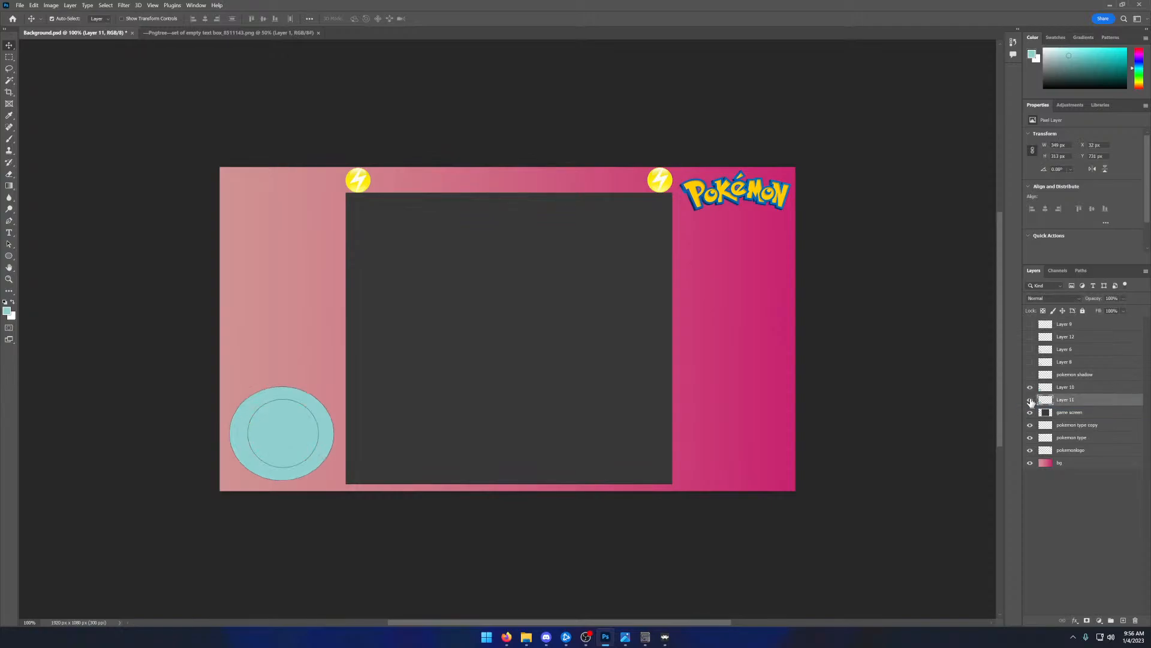
- Show the hidden layers again, from pokemon shadow up to Layer 9
left_click(1031, 374)
left_click(1031, 362)
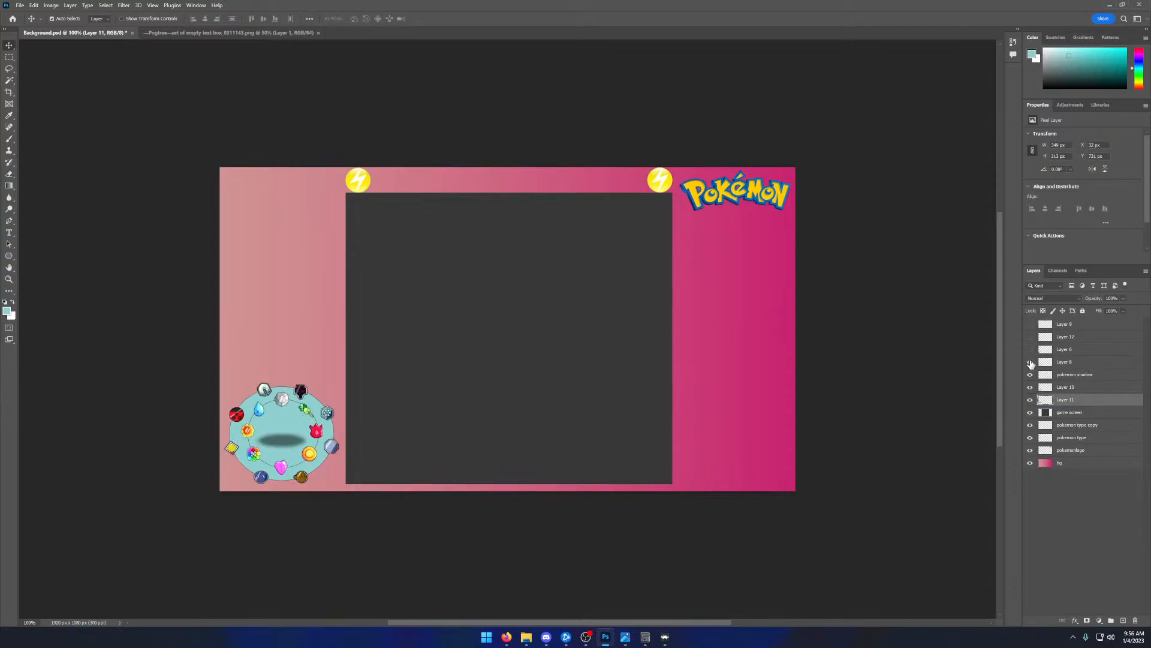
left_click(1031, 349)
left_click(1030, 336)
left_click(1031, 323)
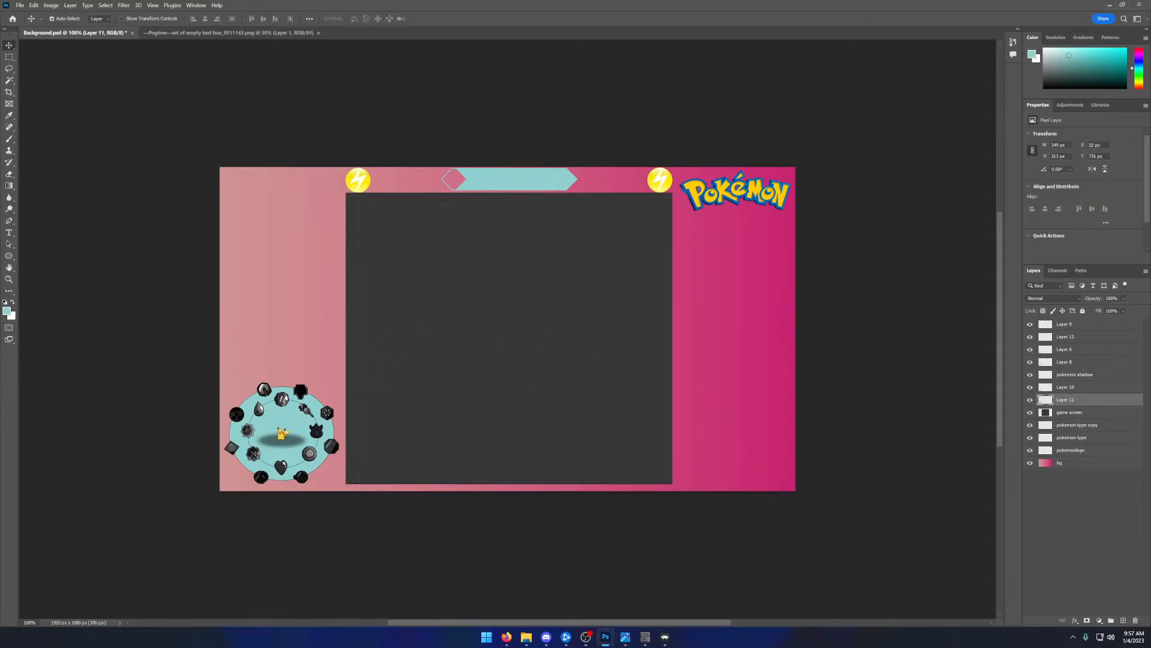
- Bring the reference overlay window over the canvas to examine its Pokémon panels, and move it away again
left_click_drag(0, 130, 179, 129)
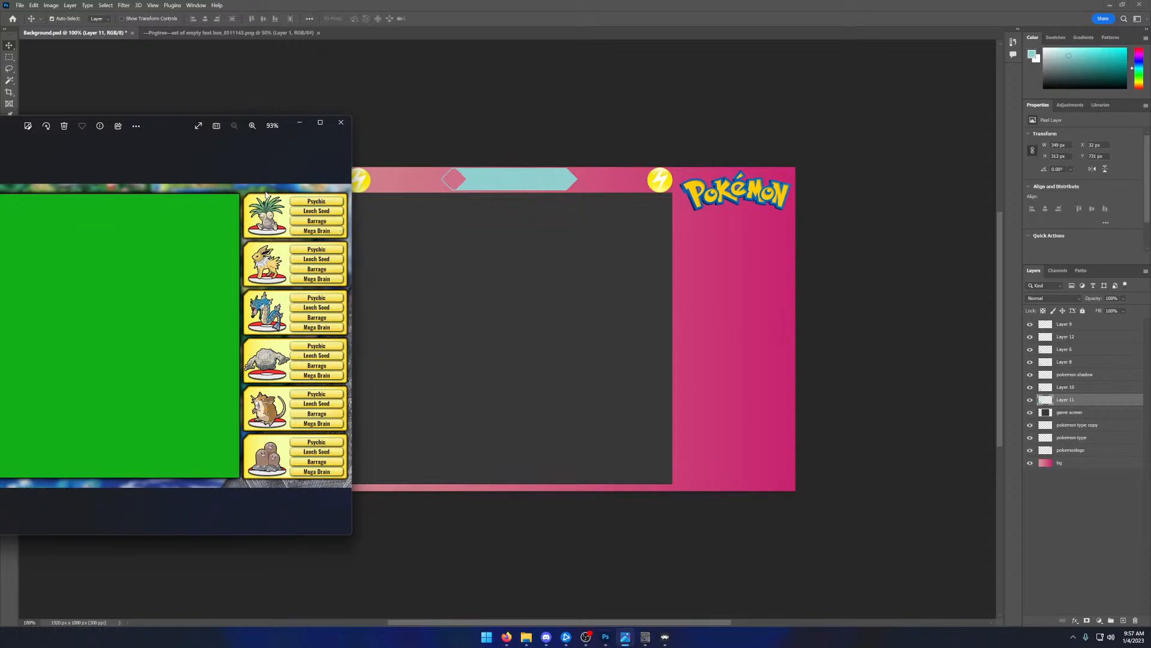
left_click_drag(170, 129, 0, 131)
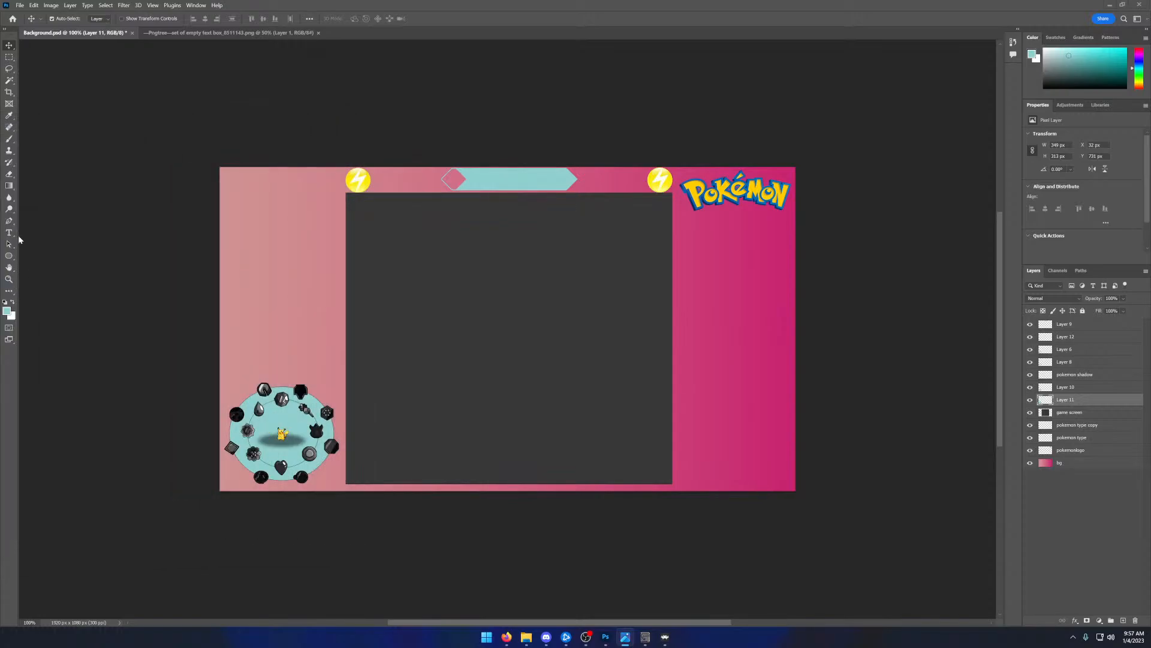
- Sample the background's darker pink near the Pokémon logo as foreground colour and select its hex code c92e72 in the Color Picker, closing it unchanged
left_click(6, 117)
left_click(9, 117)
left_click(754, 248)
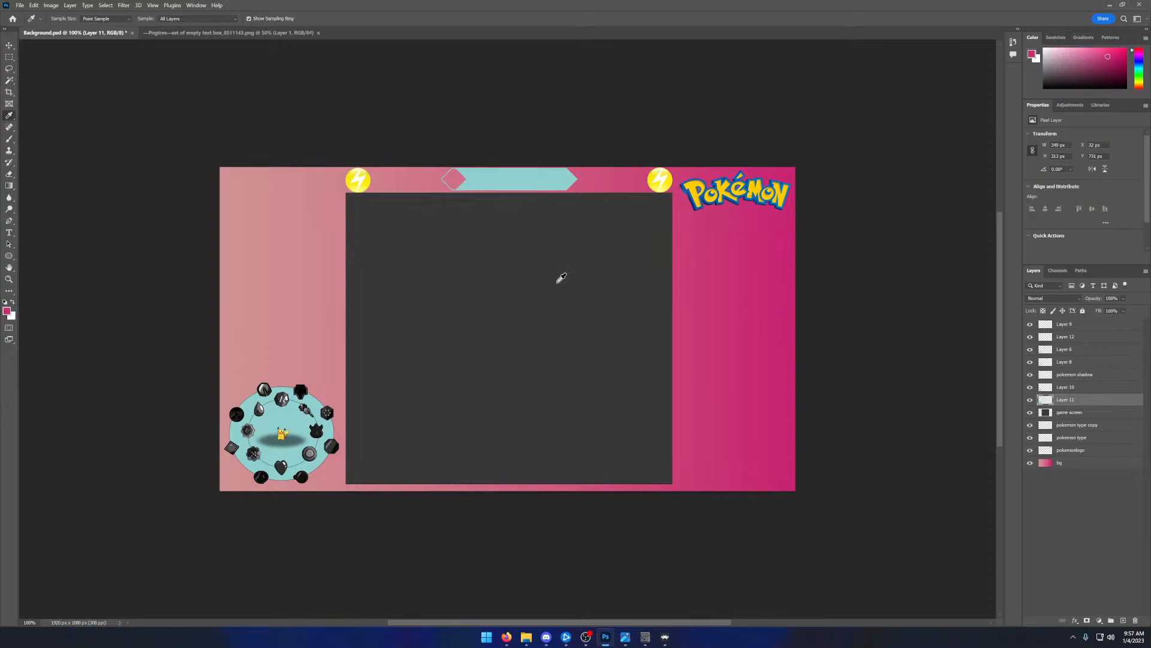
left_click(7, 311)
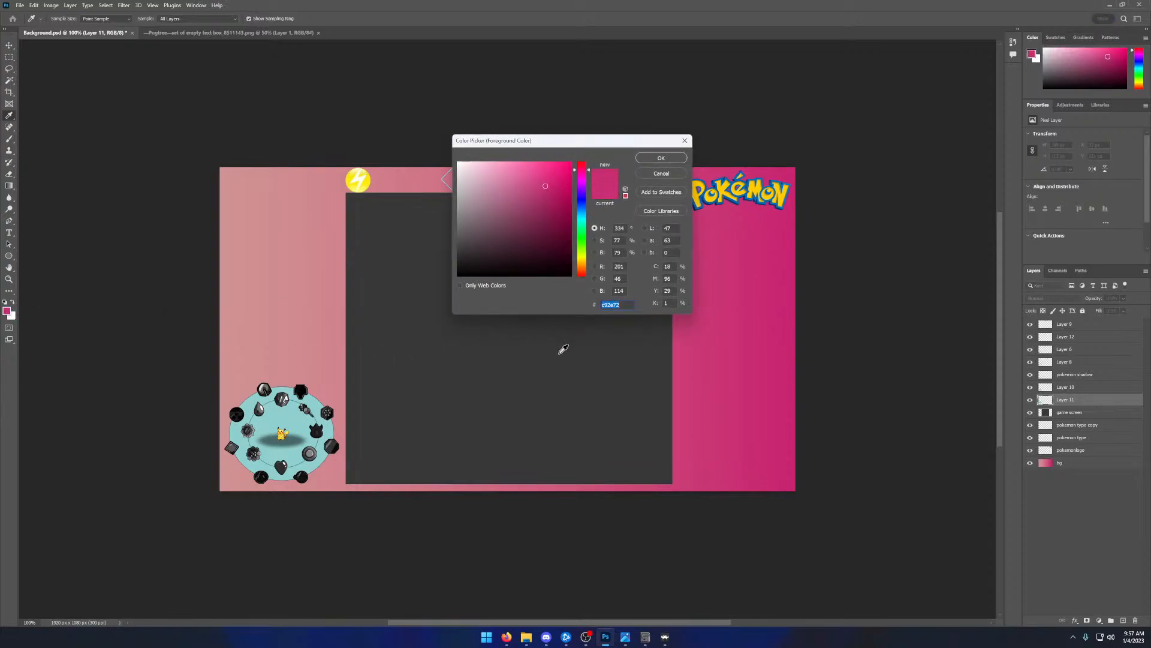
left_click_drag(621, 148, 470, 158)
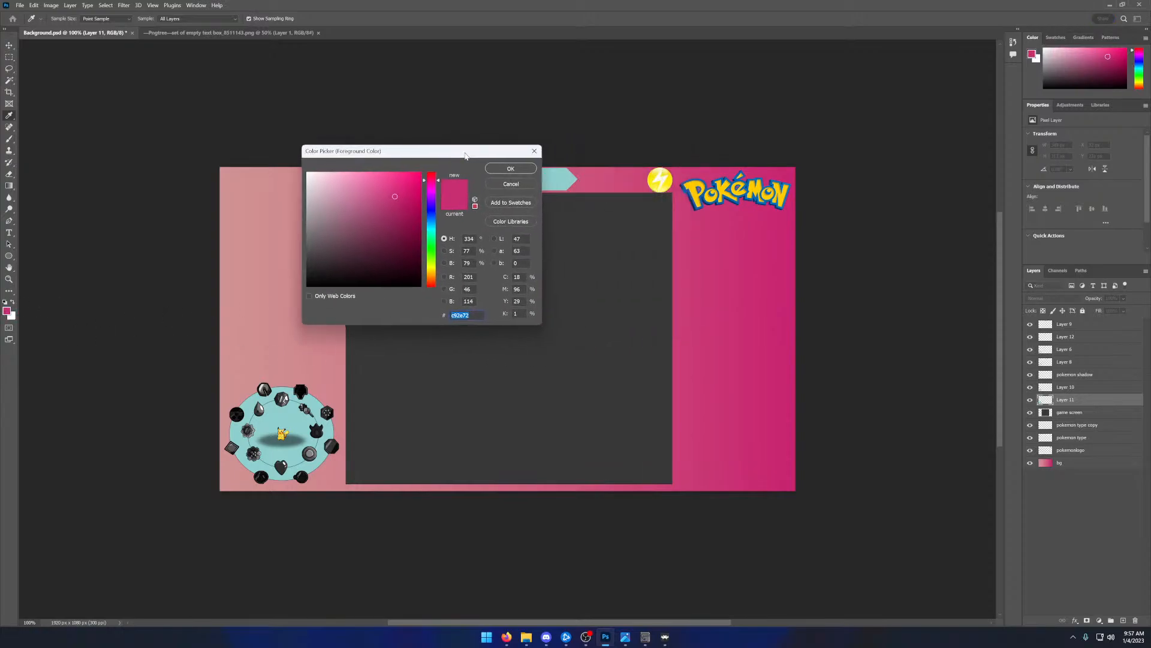
left_click(700, 231)
left_click_drag(472, 315, 441, 320)
left_click(534, 151)
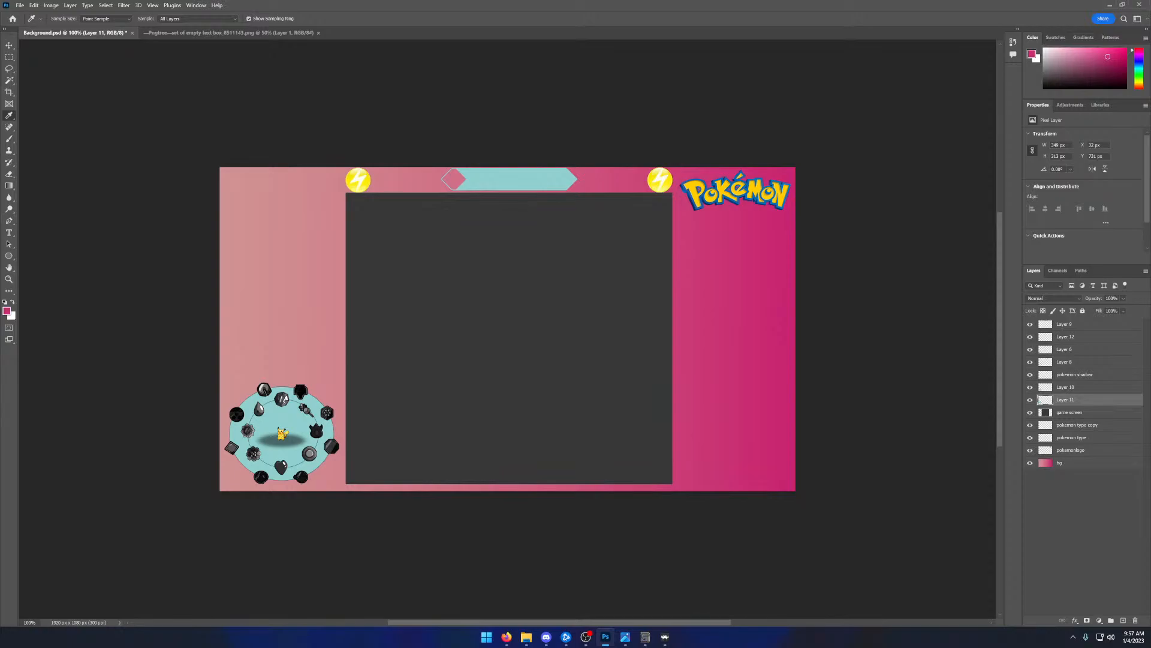
- Set the foreground colour to #CA4539 and activate the Ellipse tool
key("alt+Tab")
left_click(7, 310)
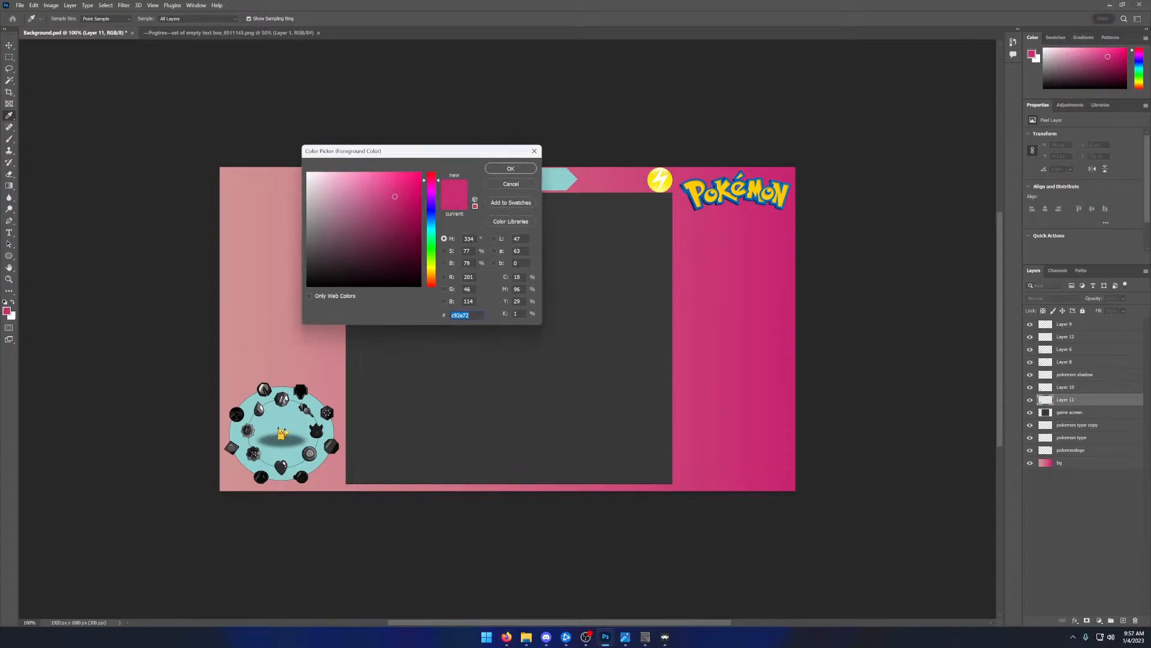
type("CA4539")
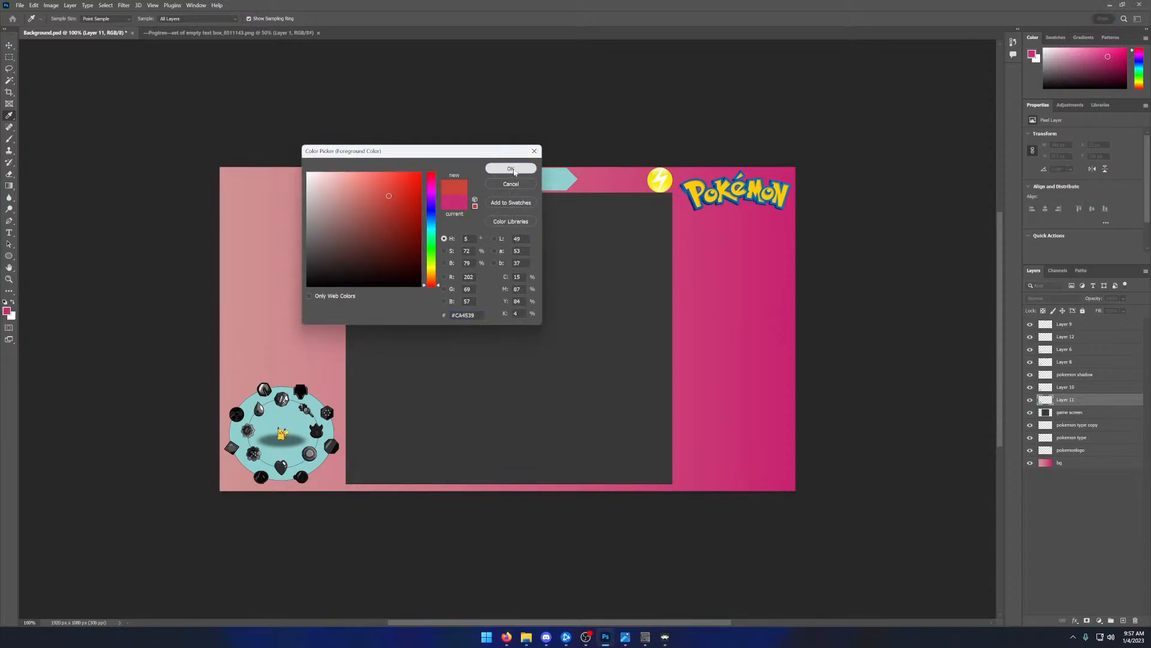
left_click(510, 169)
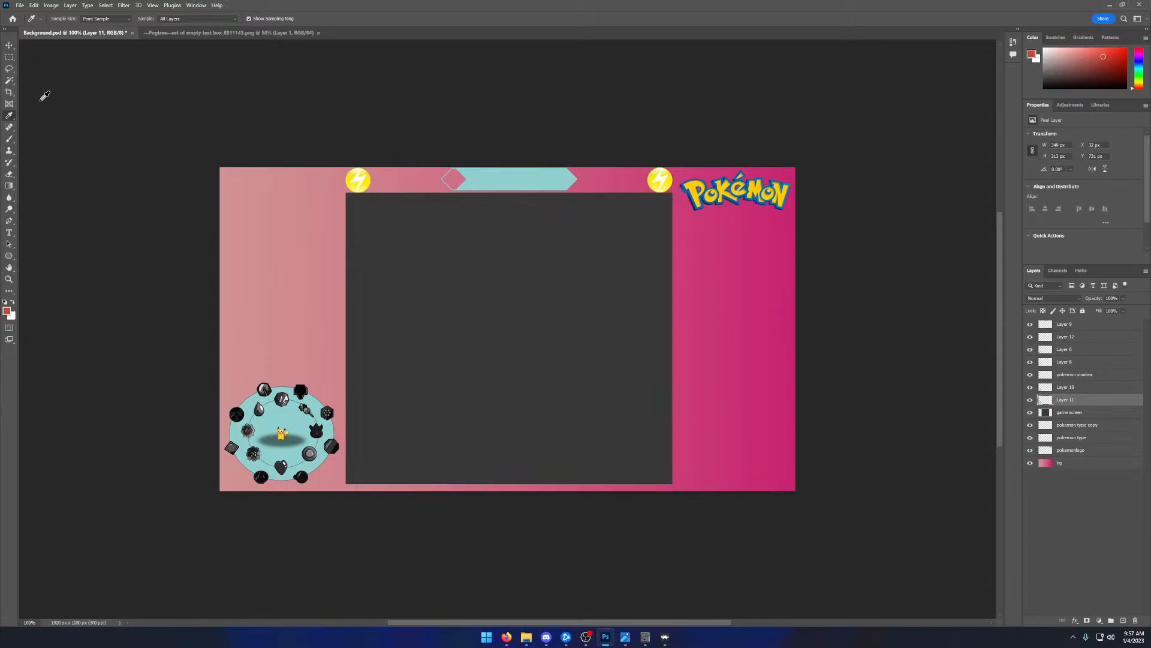
left_click(9, 58)
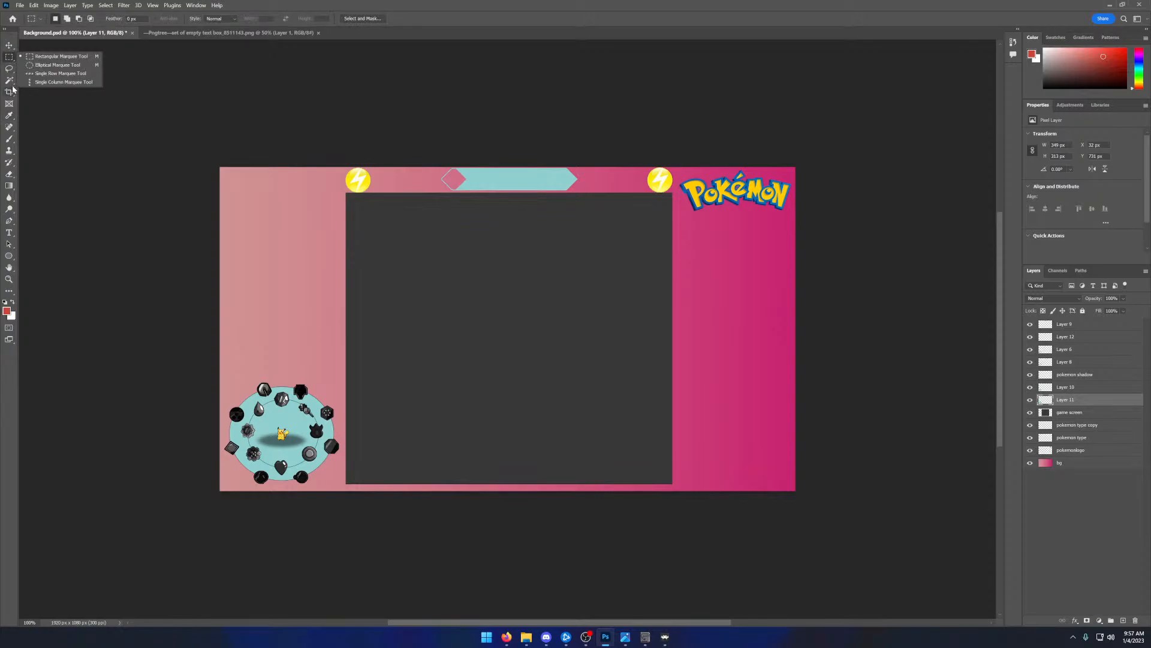
left_click(12, 256)
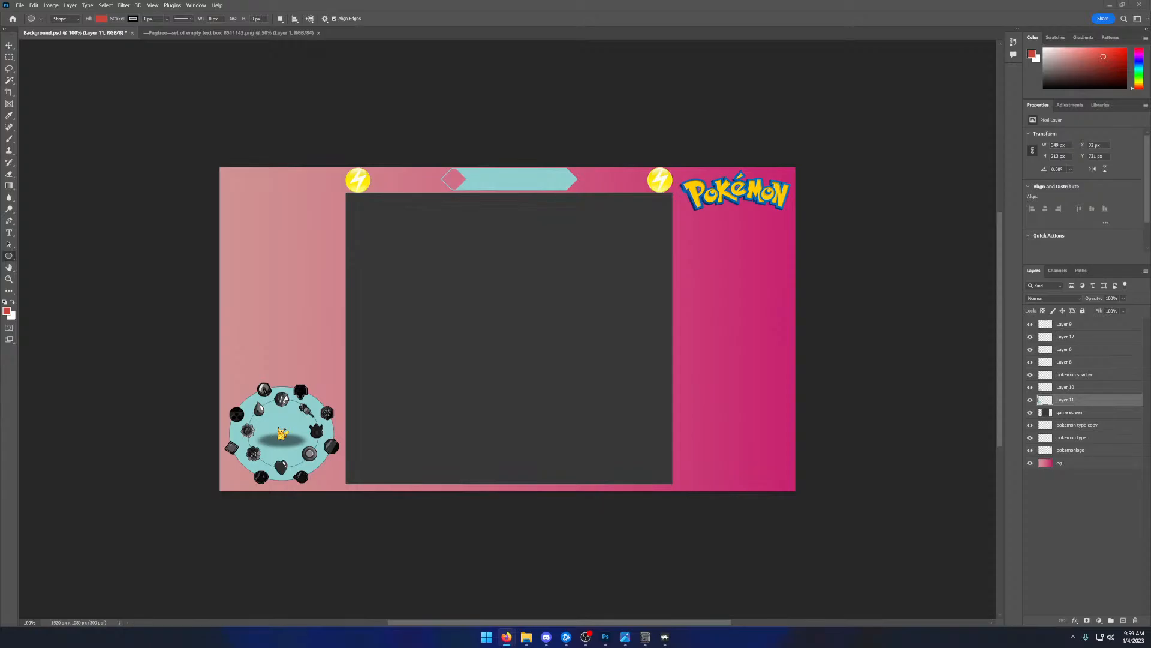
- Switch to Firefox at full size and examine the Google image results for "cool shapes" for a usable design
left_click_drag(288, 0, 328, 67)
double_click(327, 67)
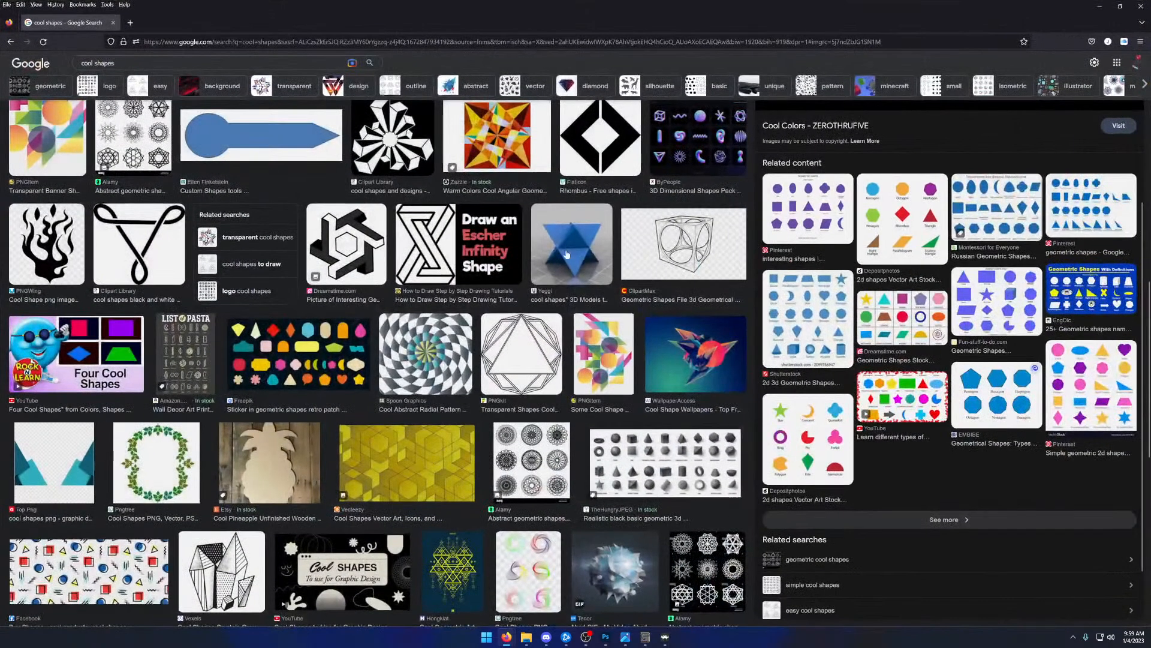
scroll(574, 328, "down", 10)
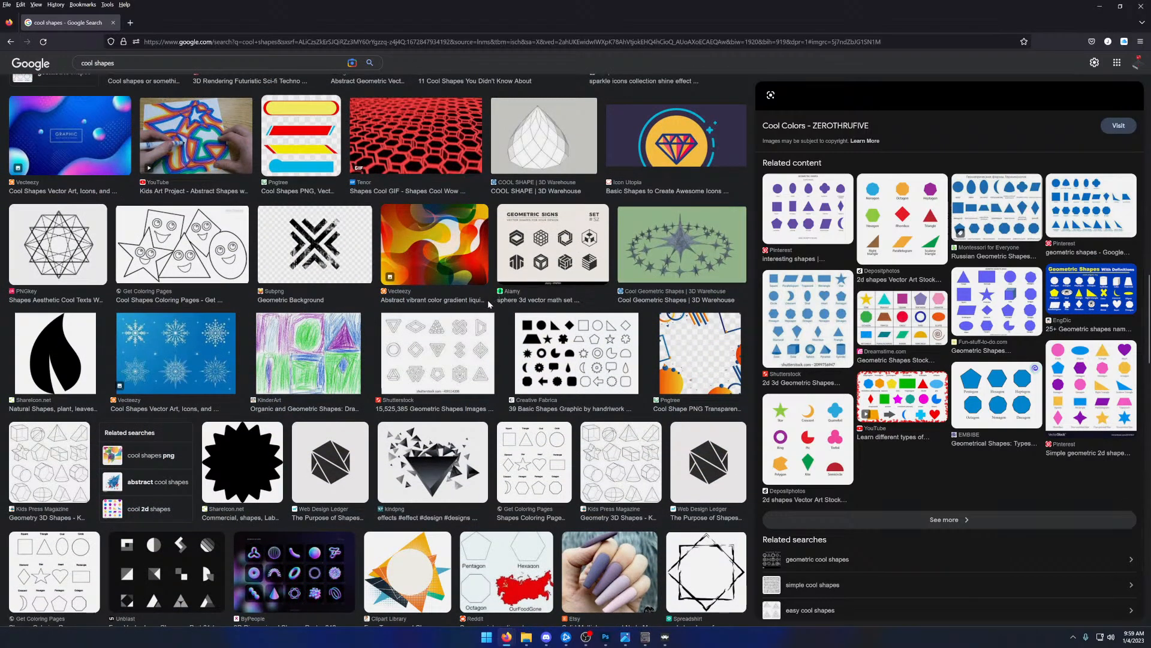
scroll(489, 306, "down", 2)
scroll(486, 309, "down", 3)
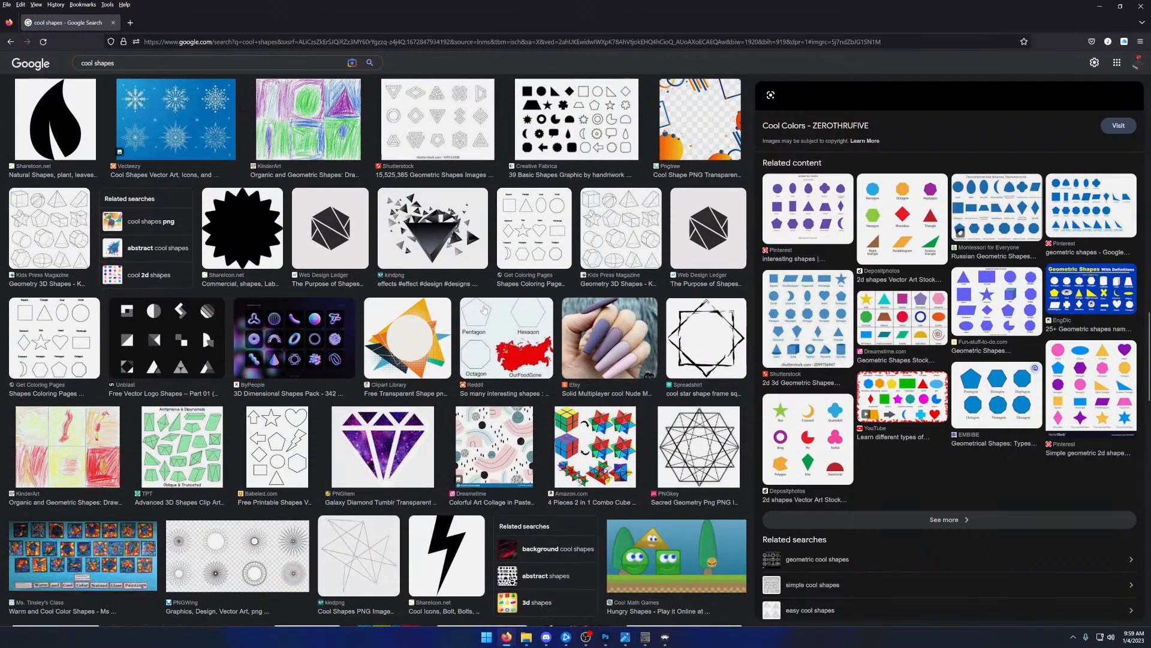
scroll(484, 309, "down", 2)
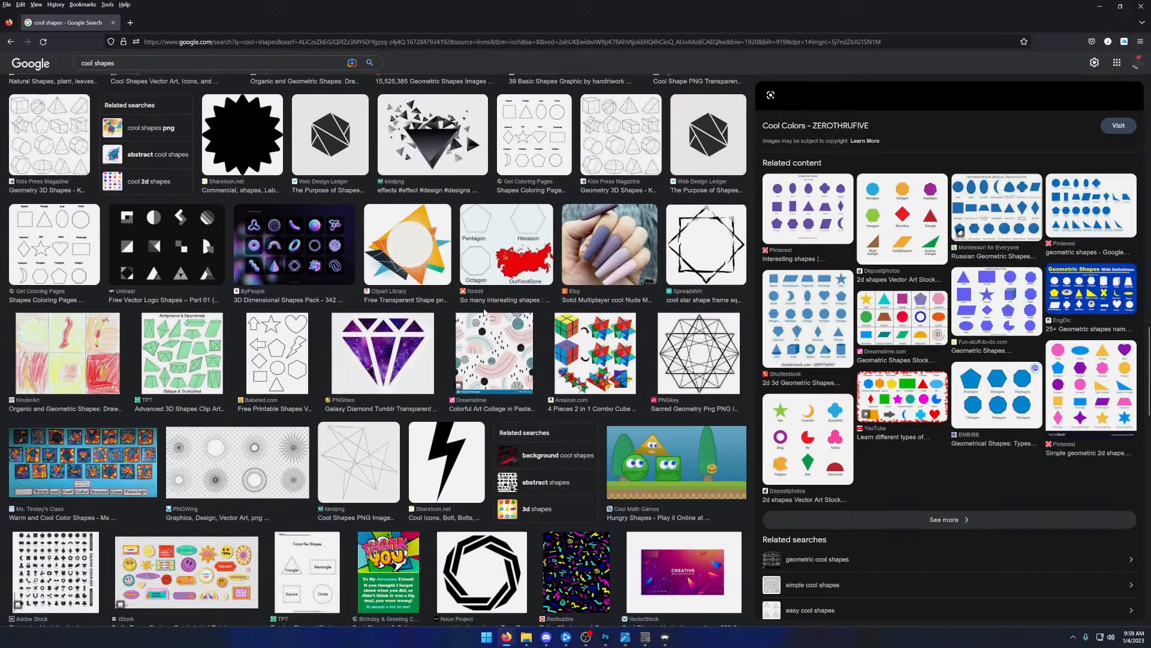
scroll(484, 310, "down", 7)
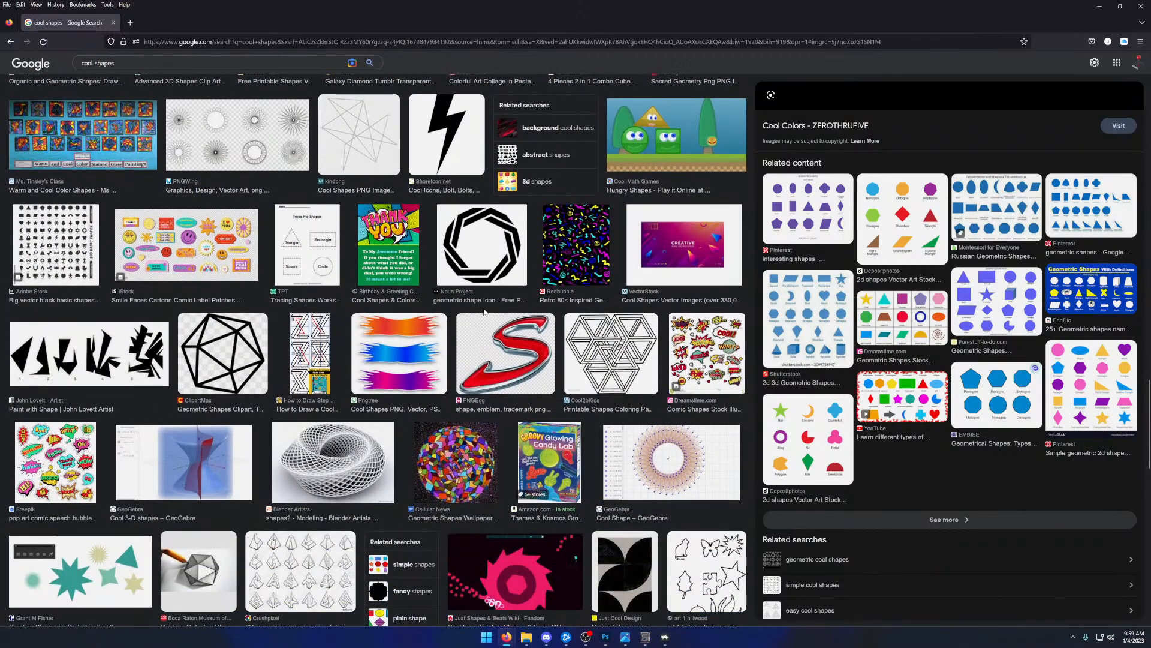
scroll(484, 310, "down", 2)
- Preview the Pngtree brush banners, open the related Colorful Shapes image and visit its Pngtree page
left_click(423, 281)
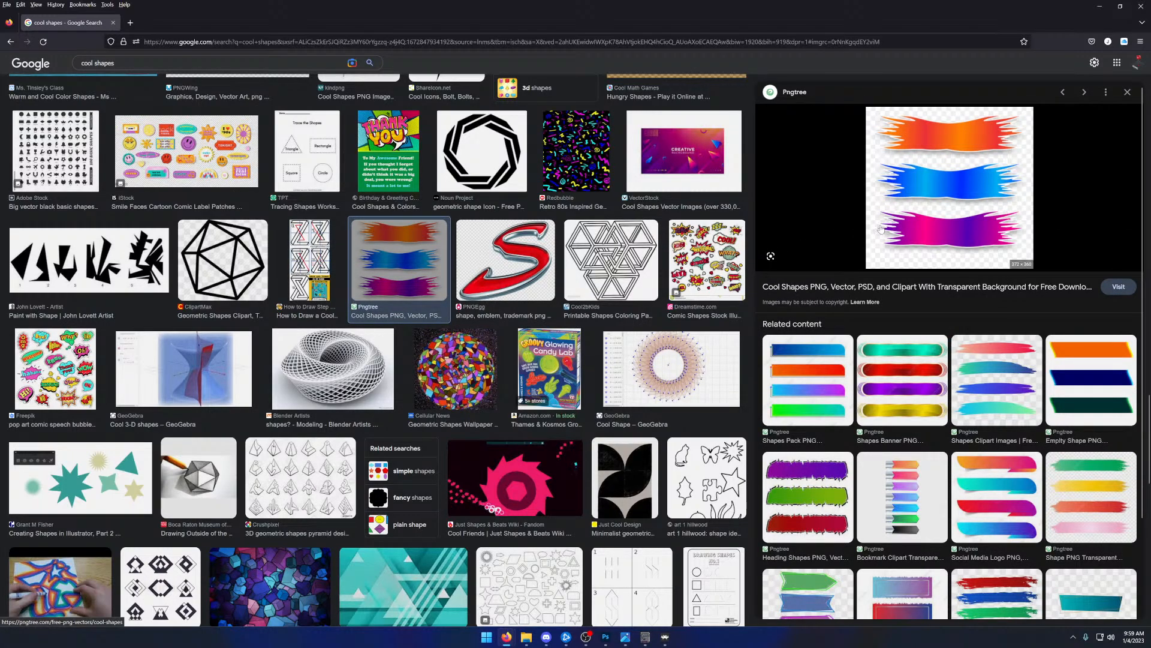
scroll(876, 246, "down", 2)
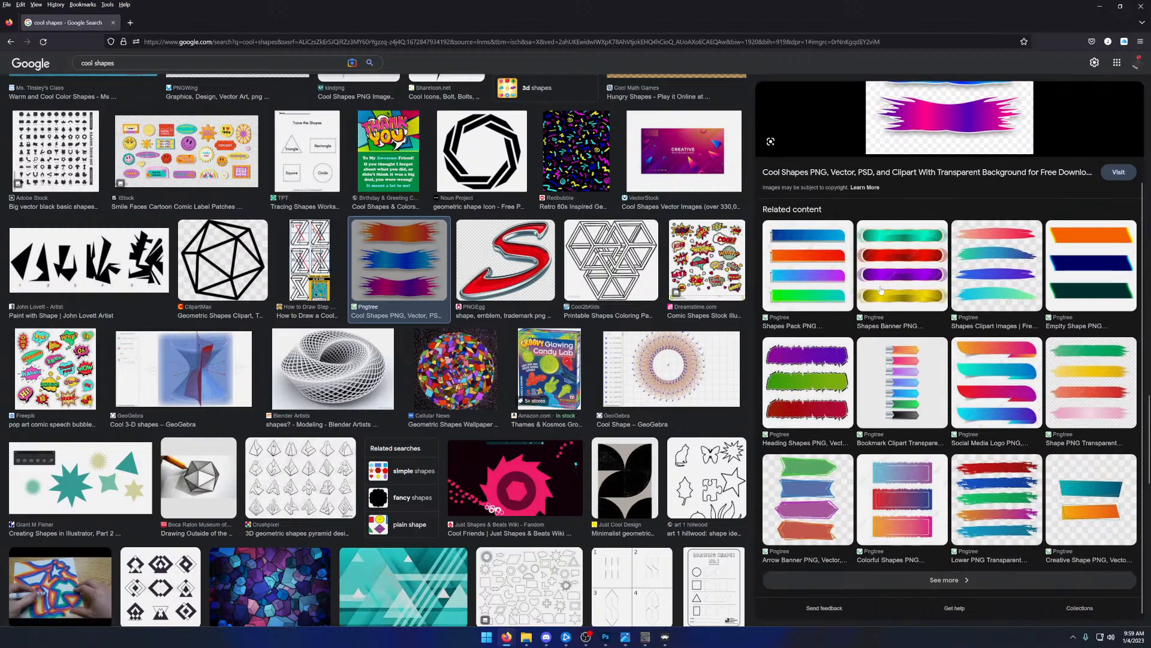
left_click(902, 488)
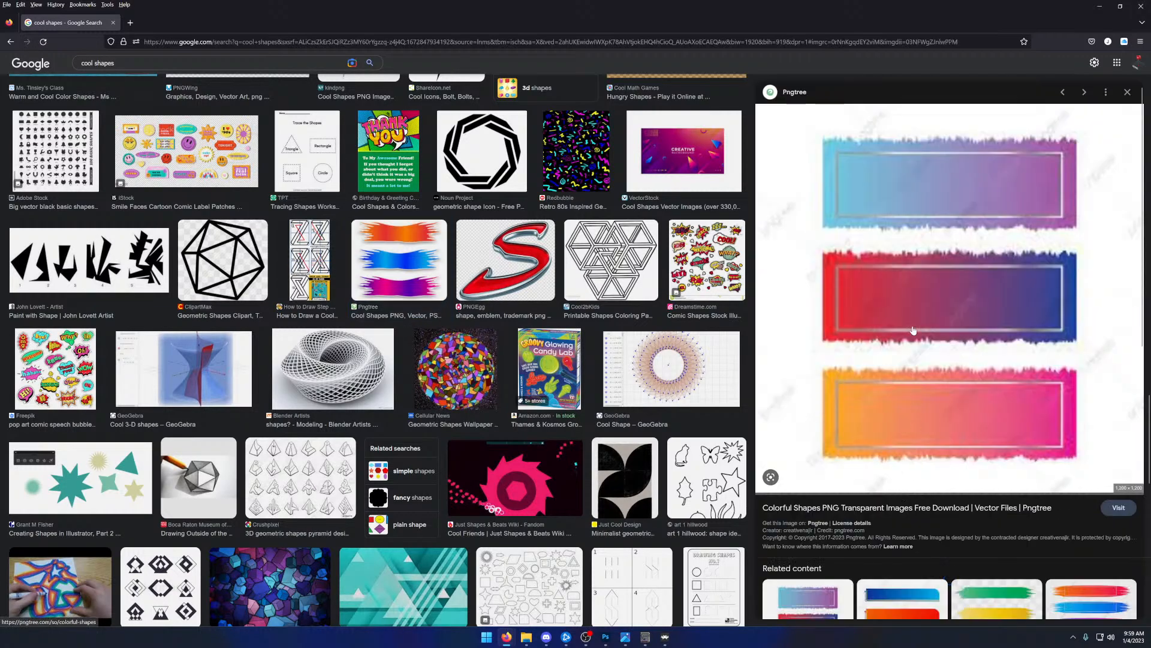
left_click(1111, 513)
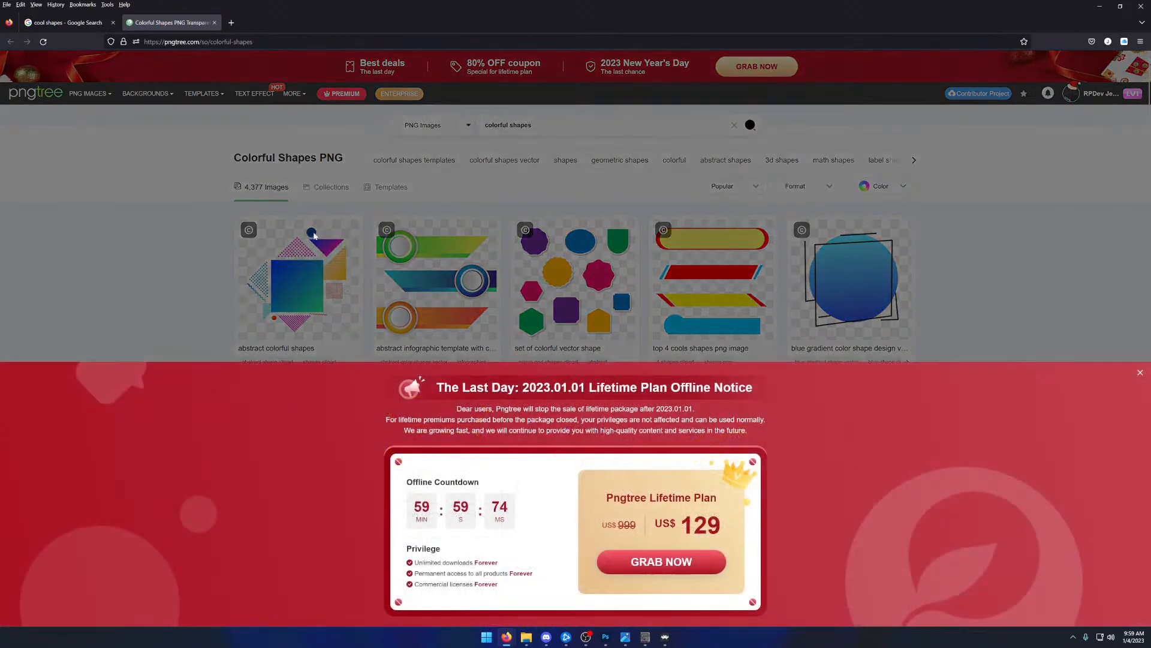
- Dismiss the Pngtree sale notice, look through the Colorful Shapes results and open the certificate template with flat shapes in a new tab
left_click(1140, 372)
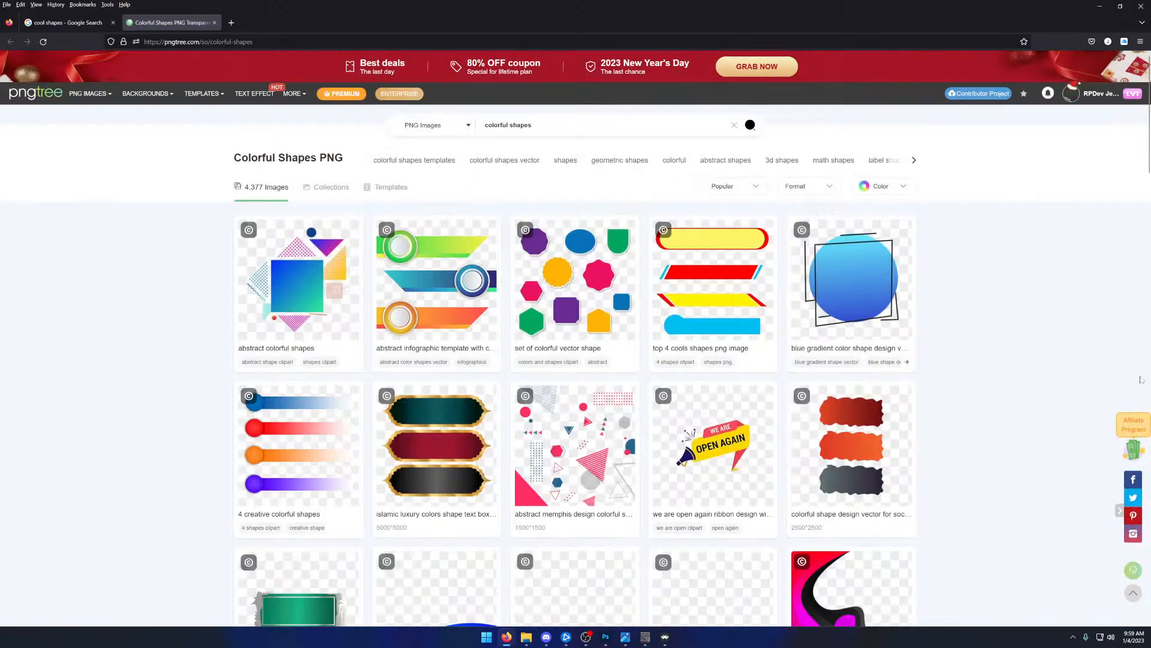
scroll(434, 376, "down", 1)
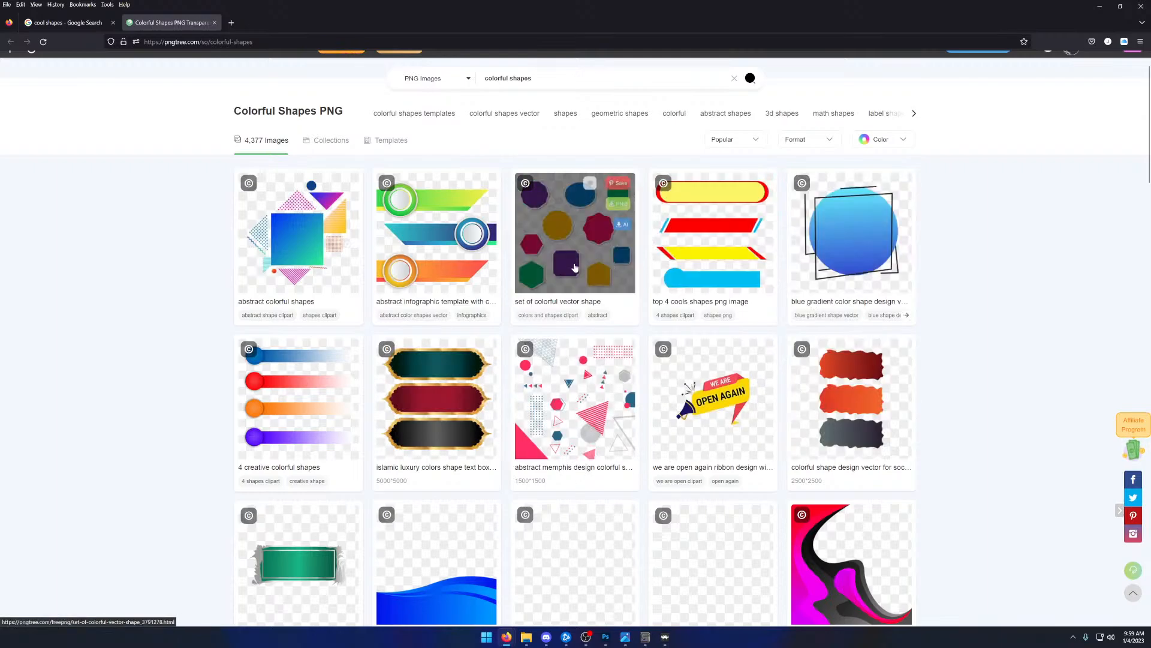
scroll(323, 267, "down", 3)
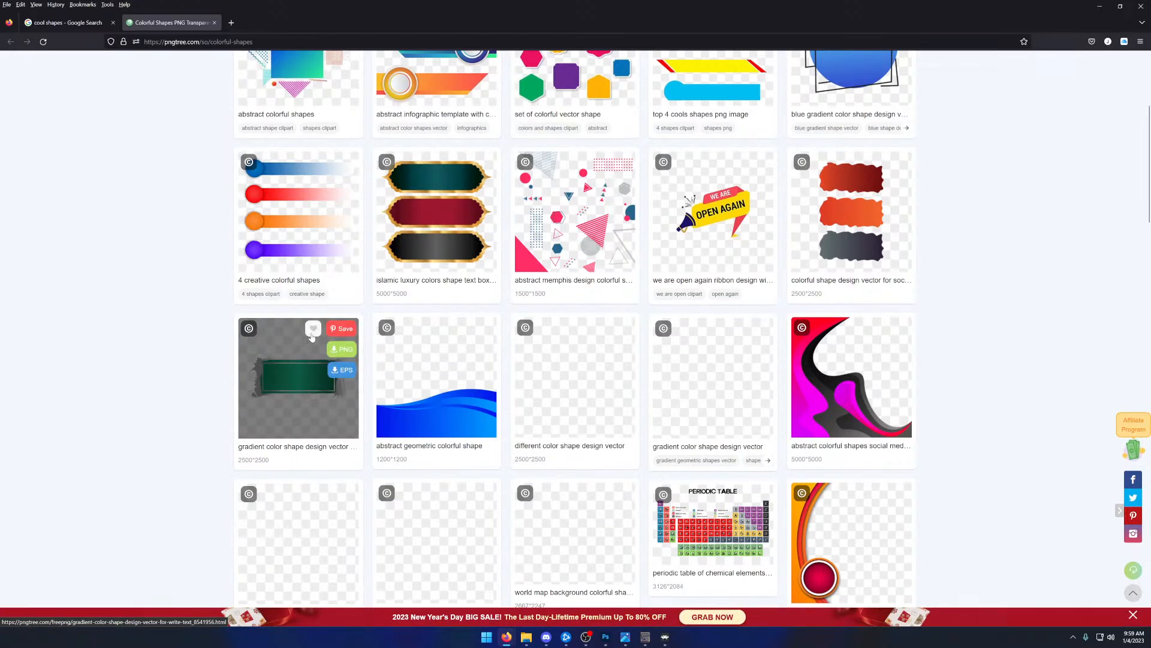
scroll(311, 341, "down", 3)
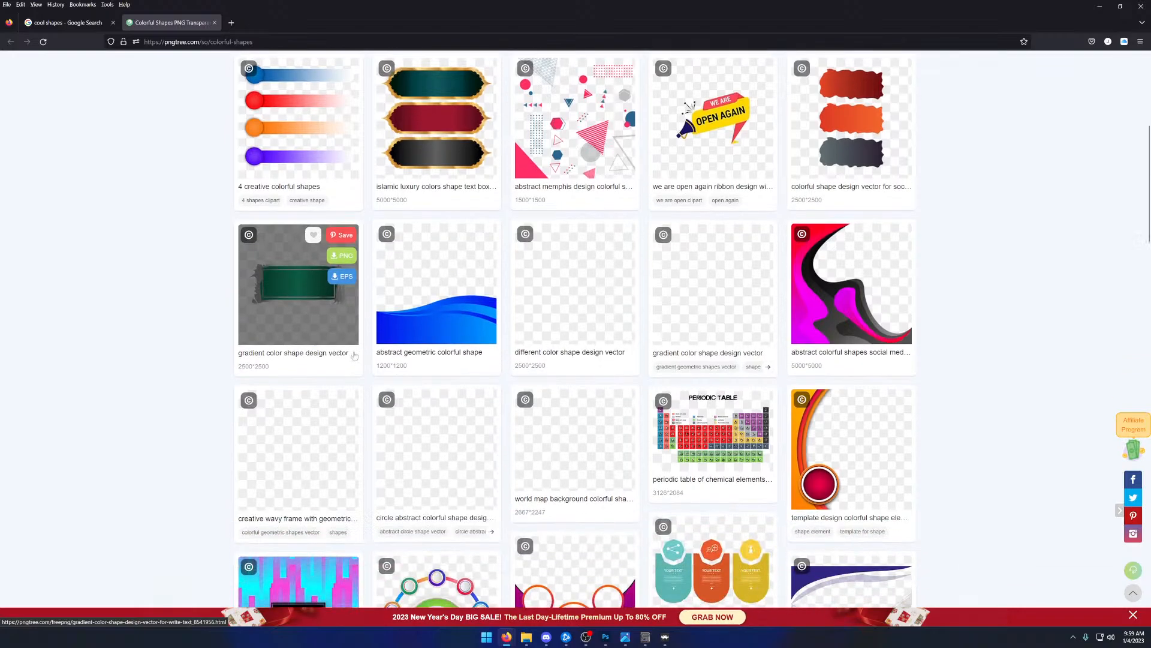
scroll(349, 367, "down", 3)
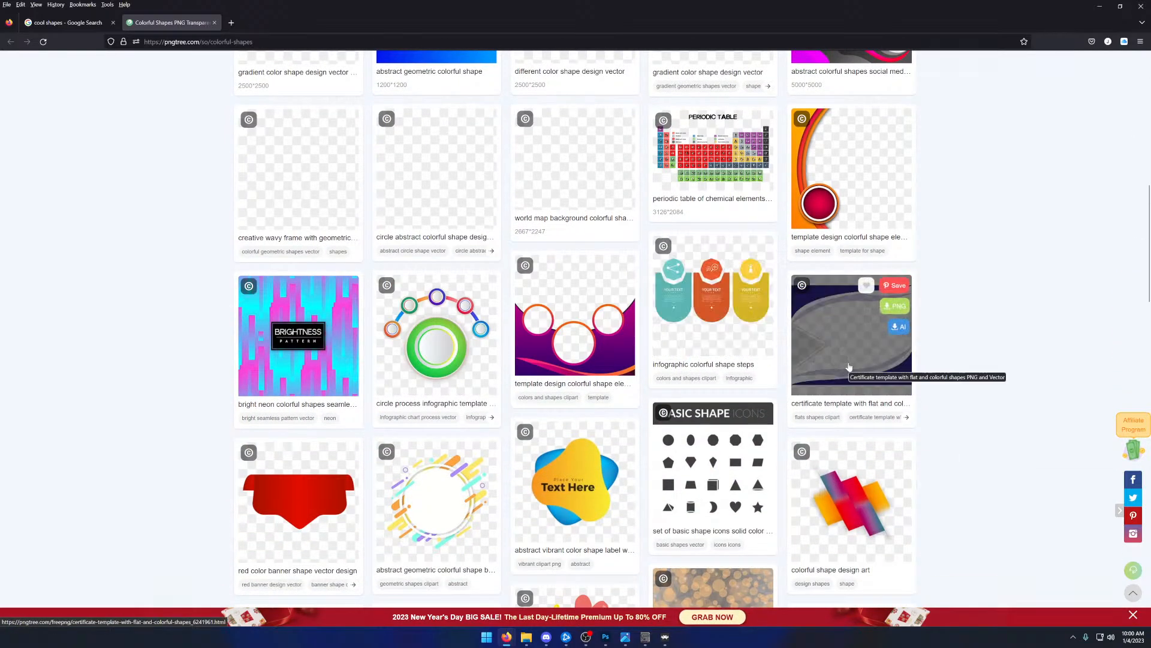
scroll(487, 352, "down", 3)
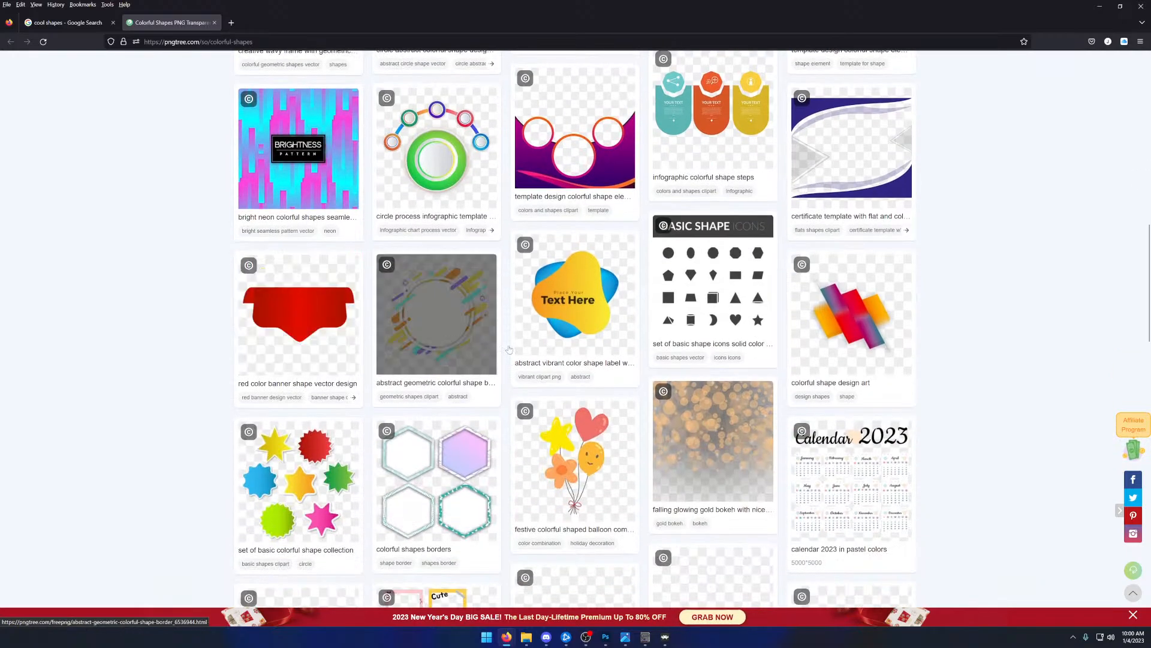
scroll(838, 320, "up", 2)
right_click(839, 320)
left_click(848, 328)
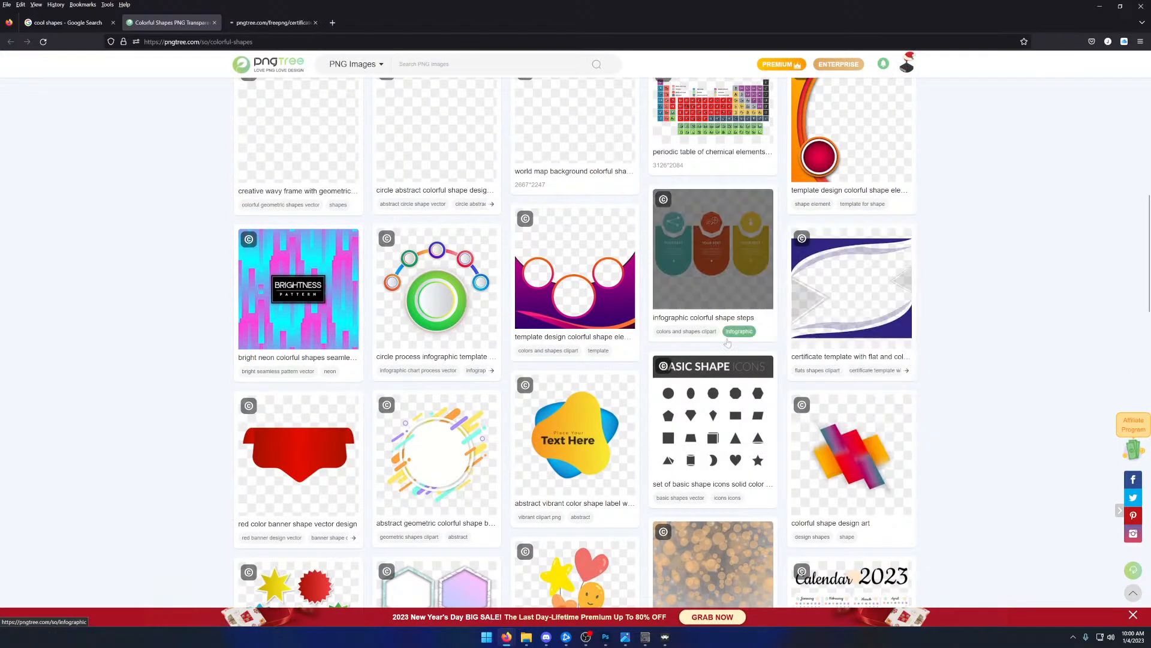
- Look over the remaining first-page results and open the abstract infographic template with colorful shapes in a new tab
scroll(404, 358, "down", 2)
scroll(404, 358, "down", 2)
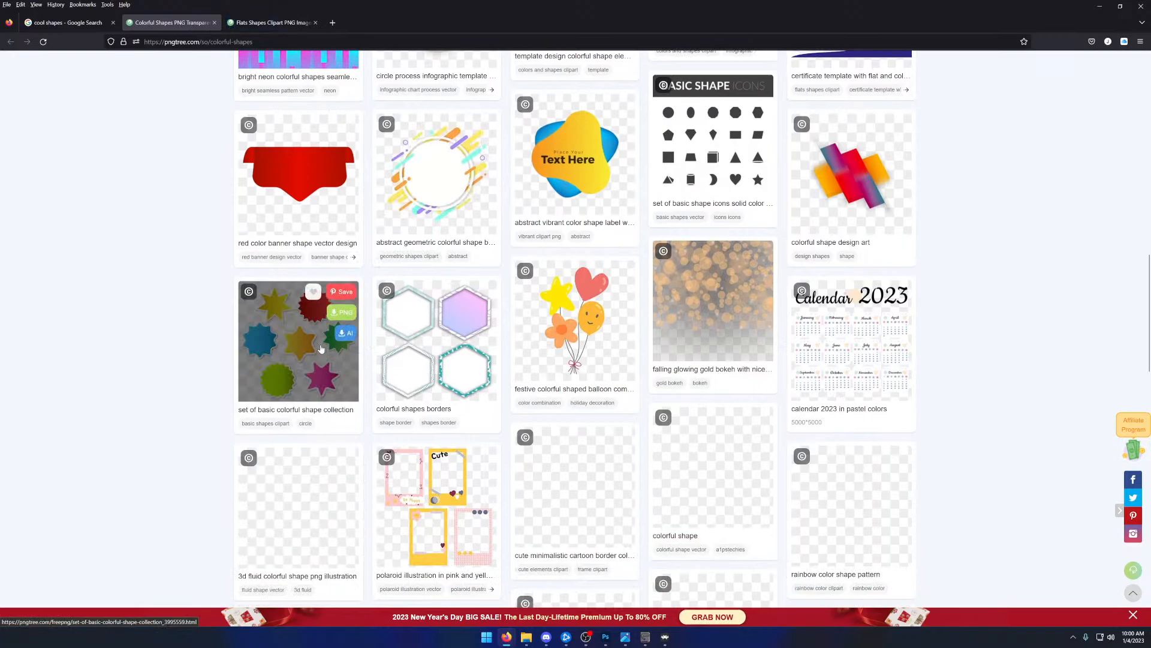
scroll(330, 351, "down", 3)
scroll(329, 351, "down", 6)
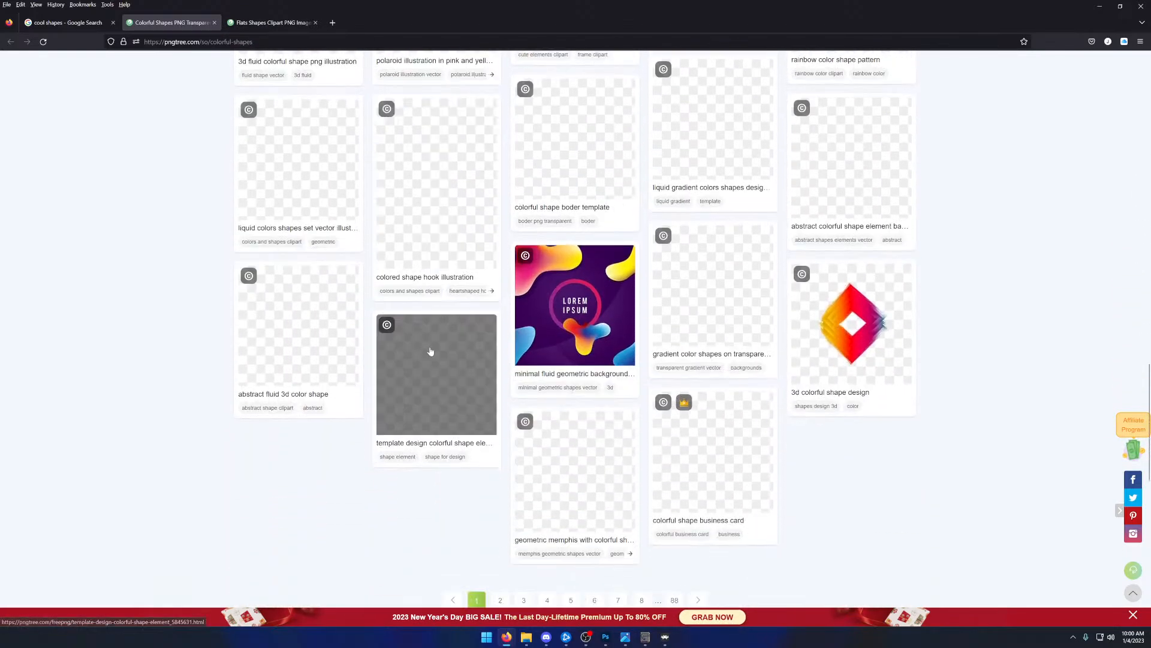
scroll(622, 349, "up", 15)
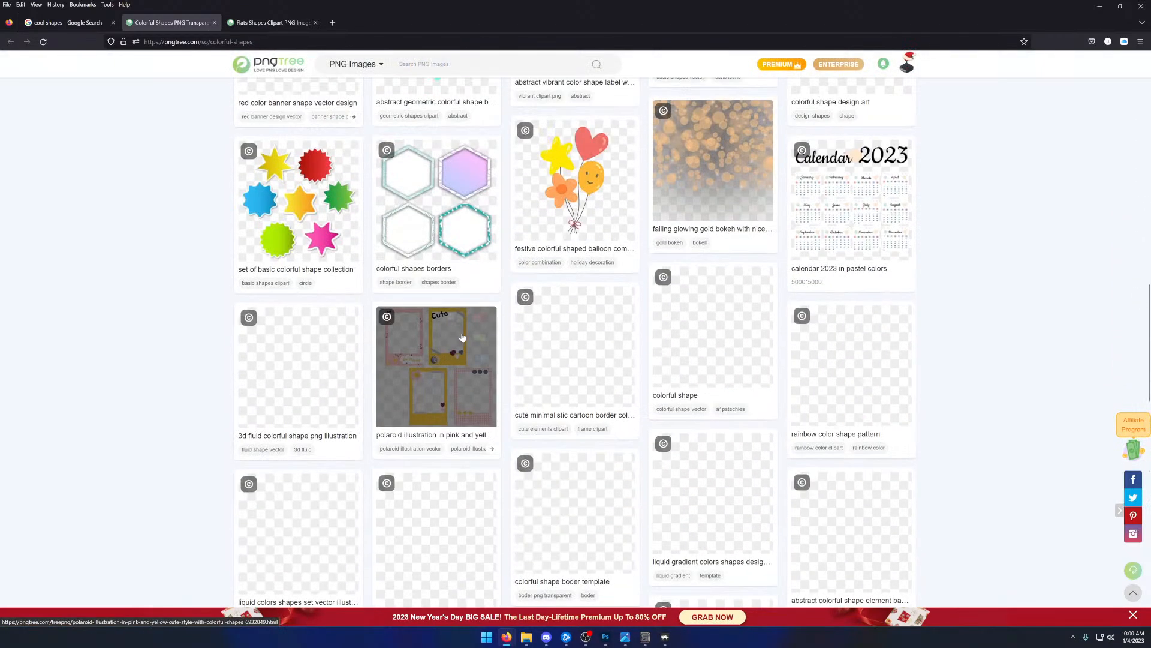
scroll(360, 326, "up", 4)
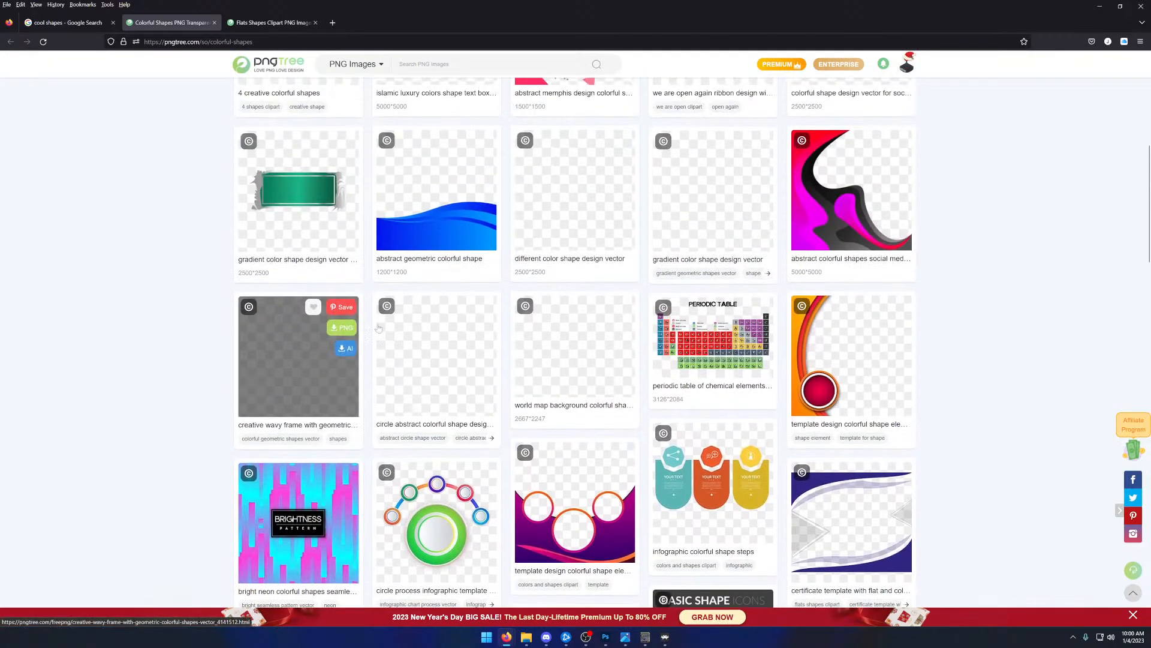
scroll(673, 362, "up", 2)
scroll(673, 362, "up", 3)
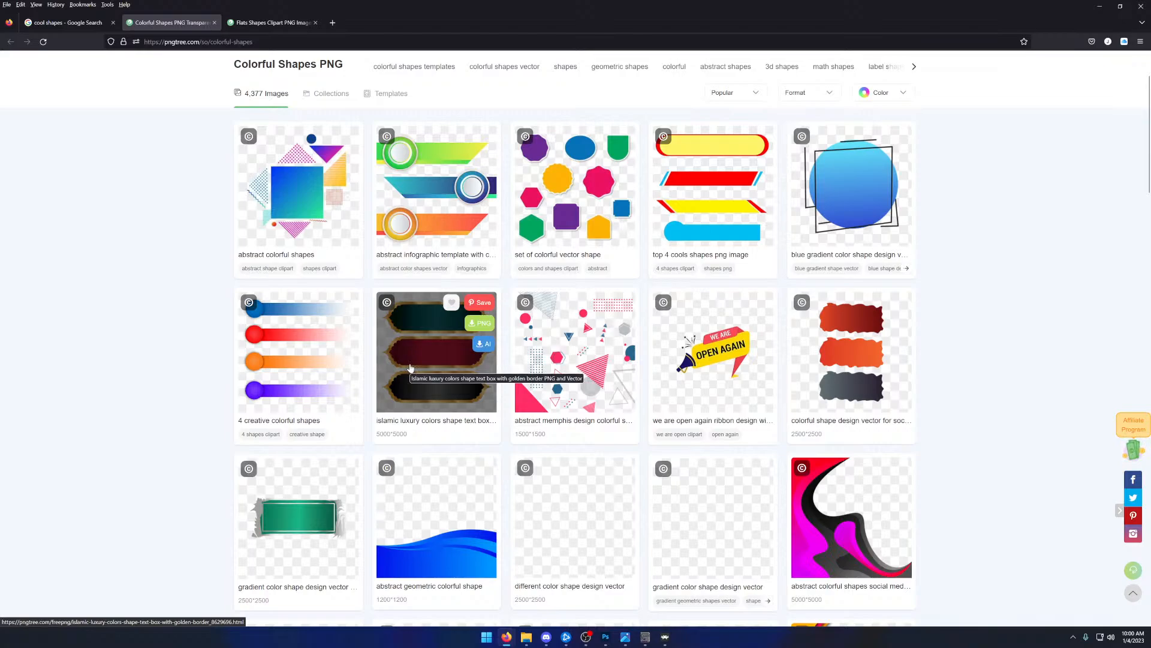
scroll(420, 366, "up", 1)
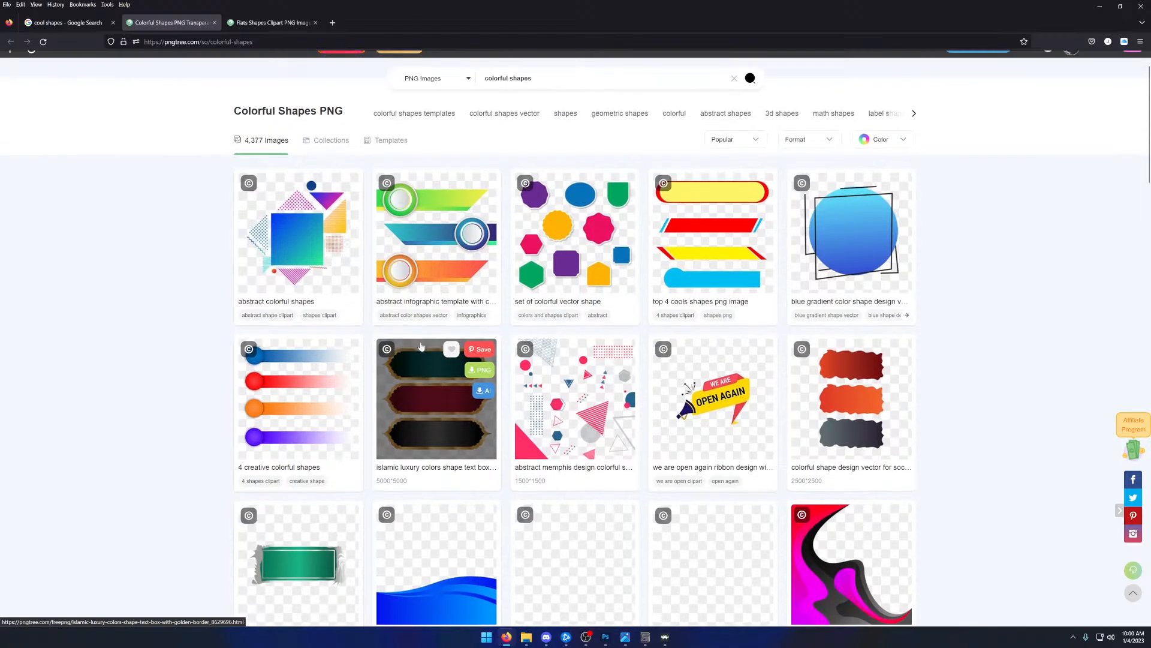
right_click(441, 264)
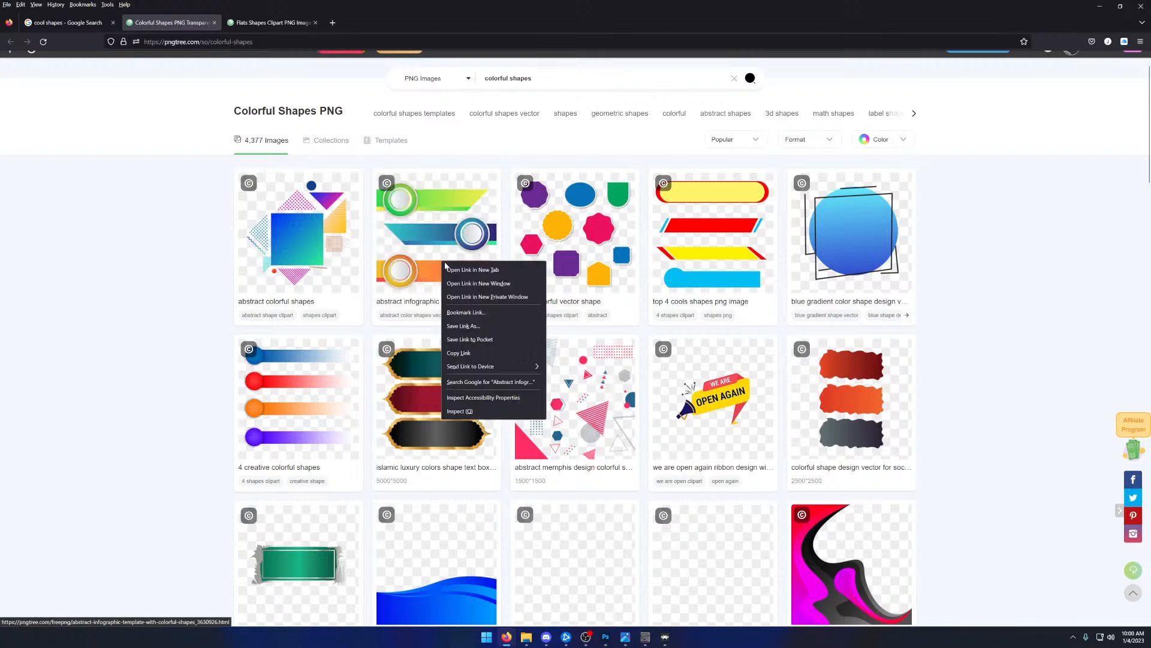
left_click(474, 270)
- Examine the certificate template's Pngtree page and its preview image
left_click(301, 23)
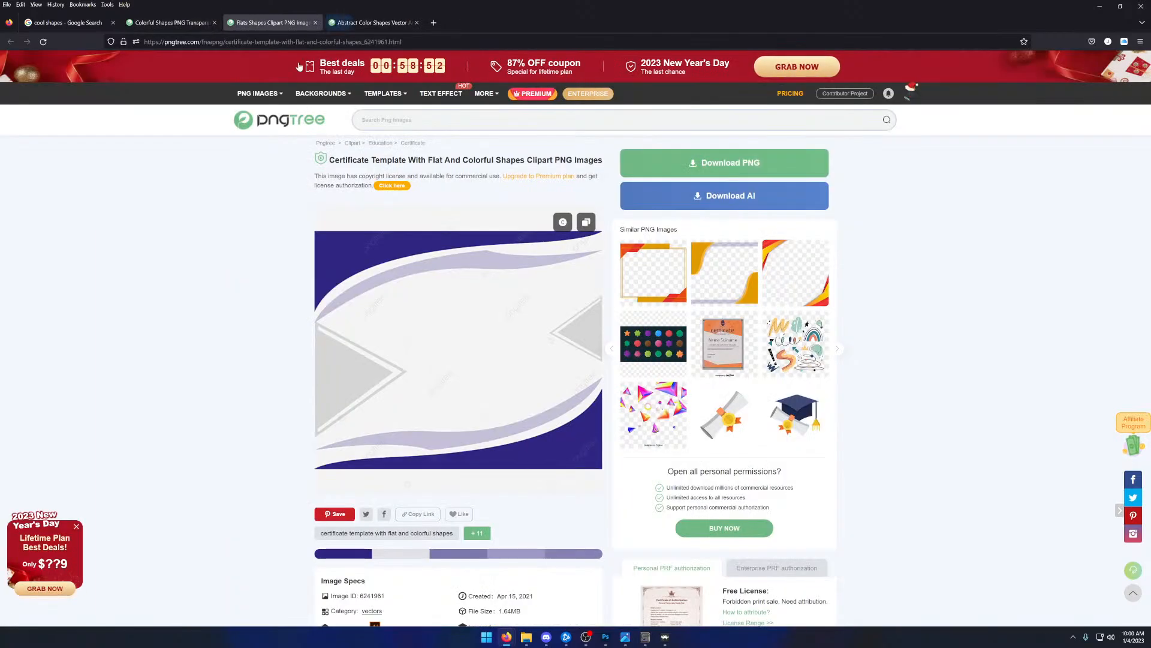
scroll(237, 316, "down", 2)
scroll(239, 310, "up", 3)
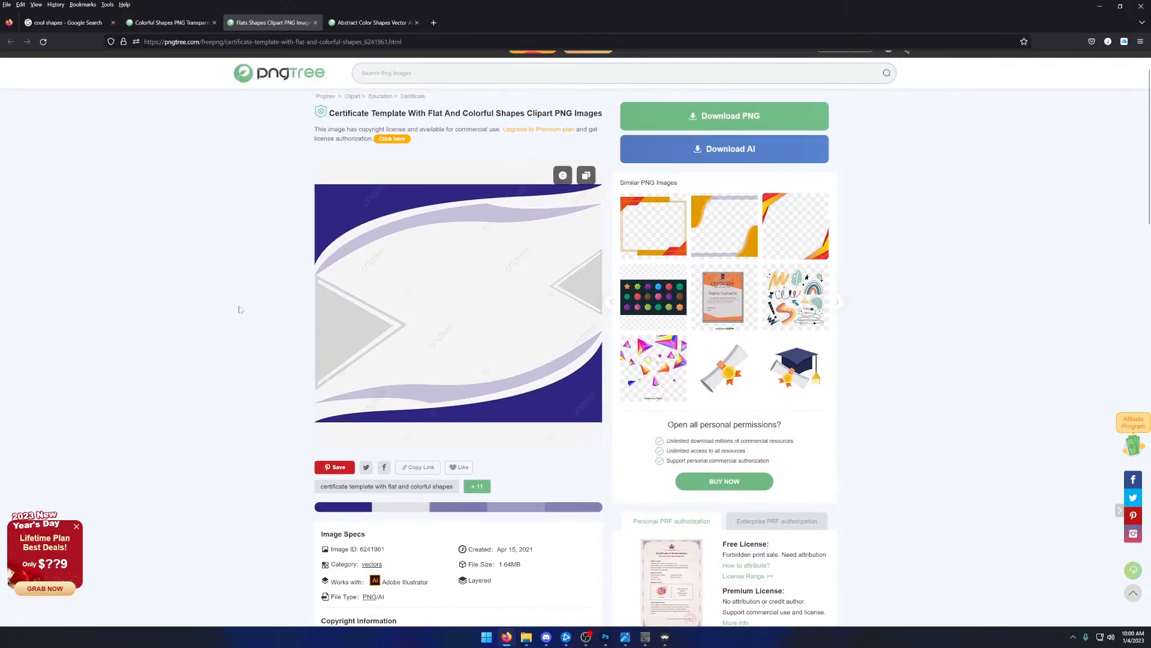
- View the abstract infographic template's page, check its PNG download options and close them without downloading
left_click(363, 24)
left_click(724, 162)
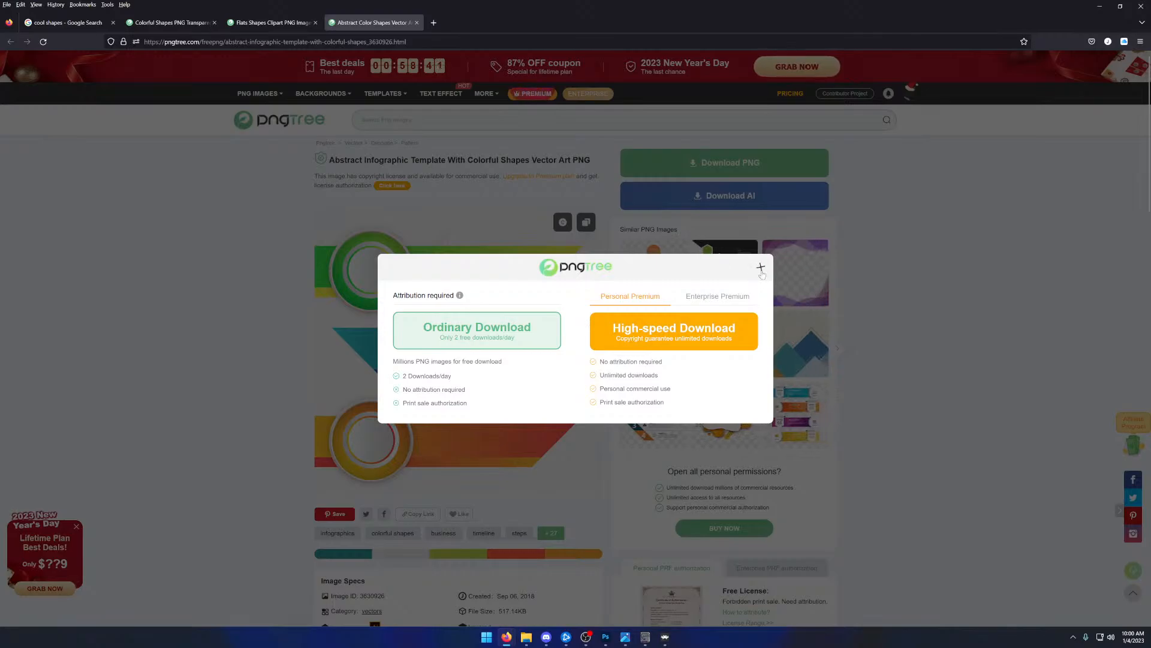
left_click(761, 268)
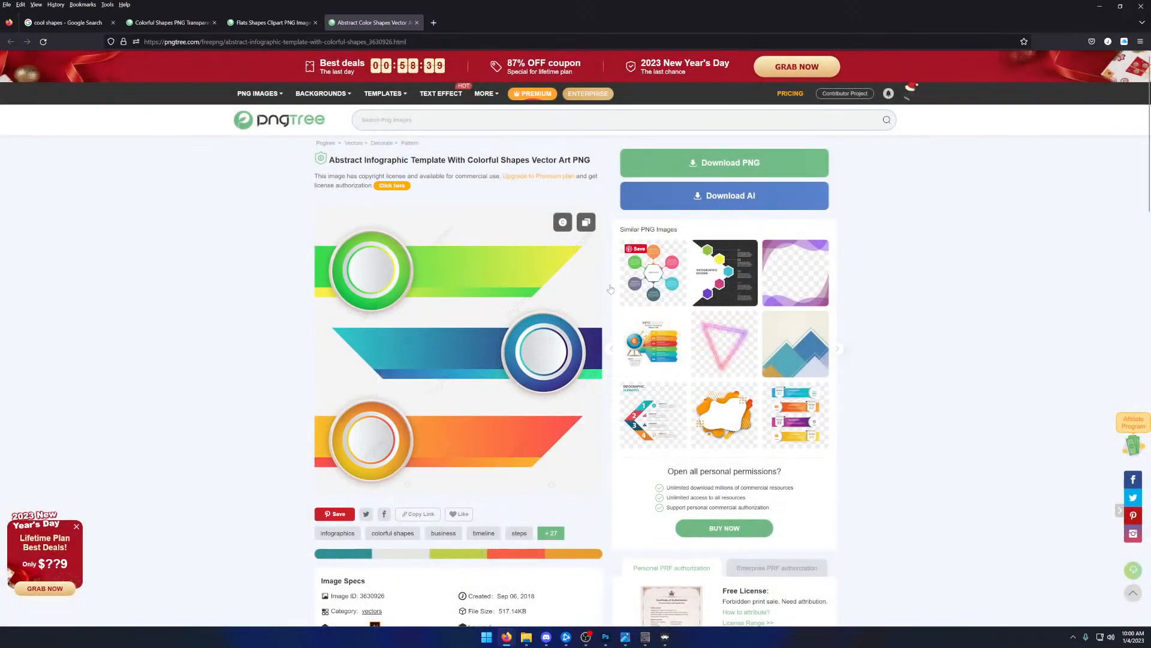
scroll(762, 271, "down", 6)
- Return to the Colorful Shapes results and open page 2 of the list
left_click(255, 24)
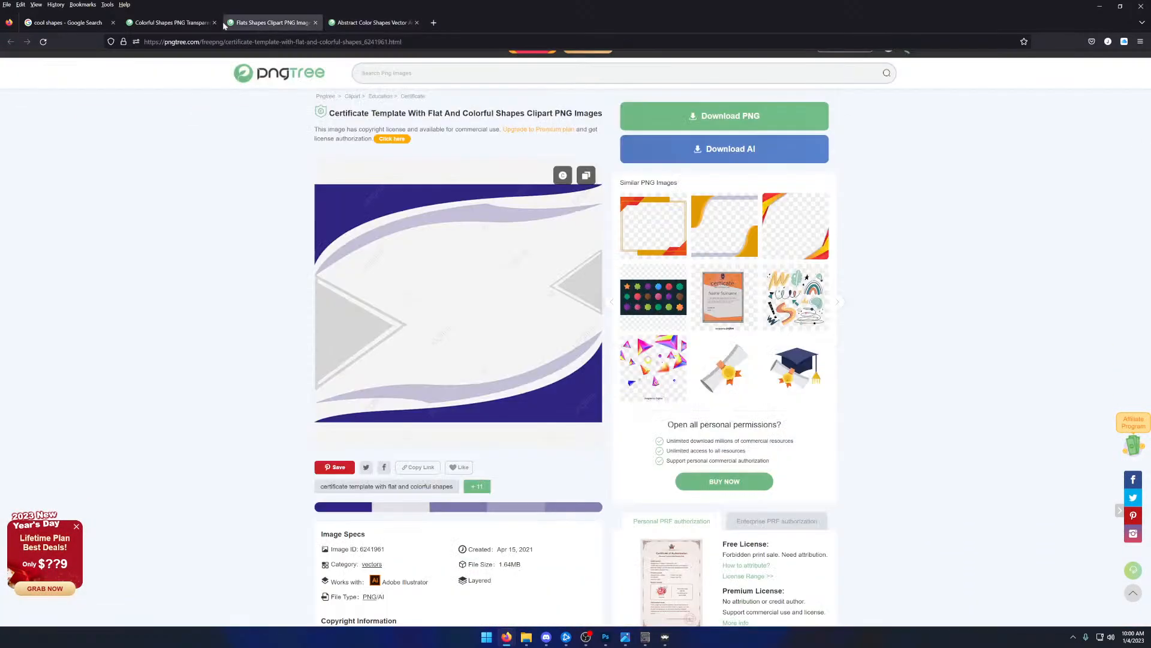
left_click(191, 25)
scroll(216, 270, "down", 3)
scroll(216, 270, "down", 14)
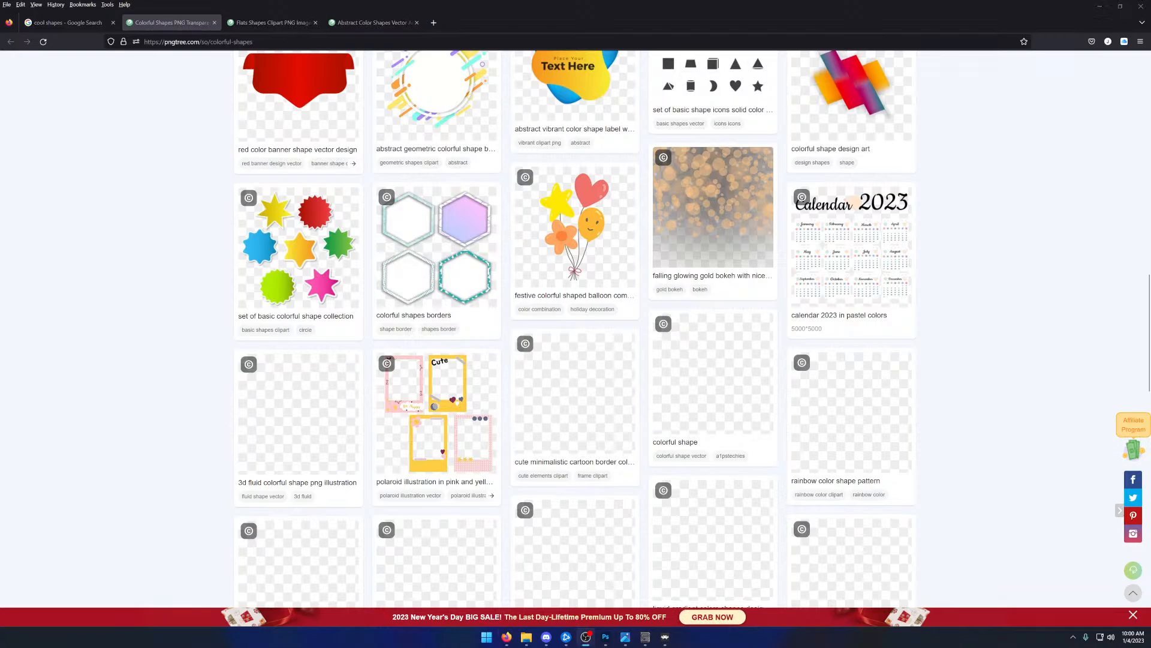
scroll(196, 266, "down", 10)
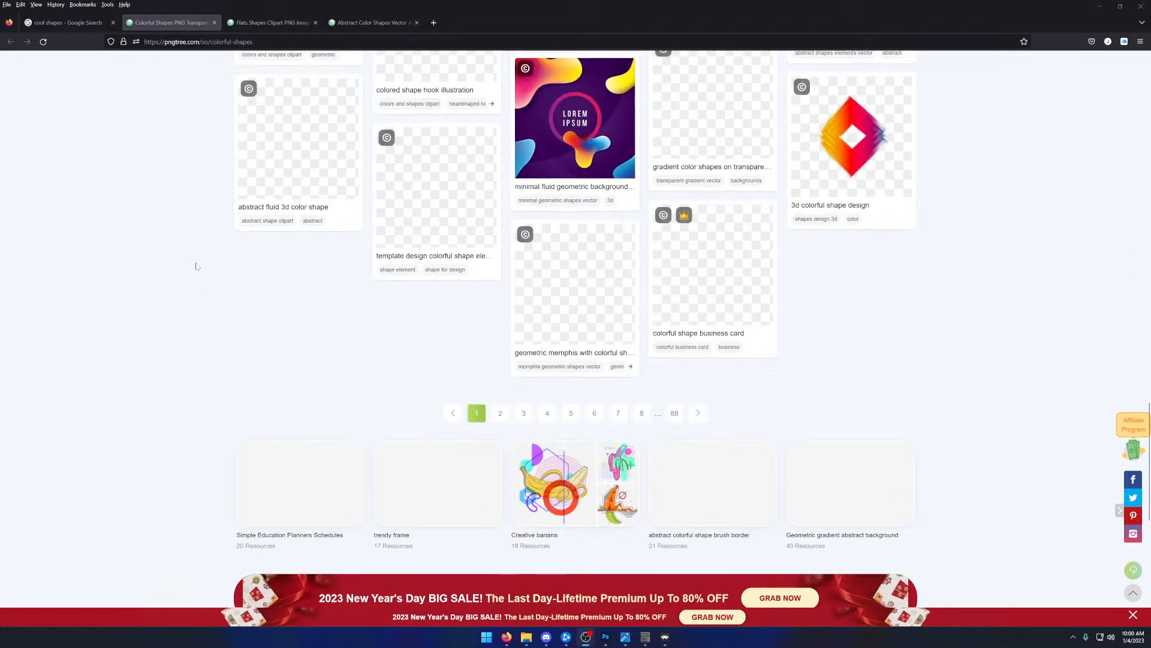
left_click(500, 414)
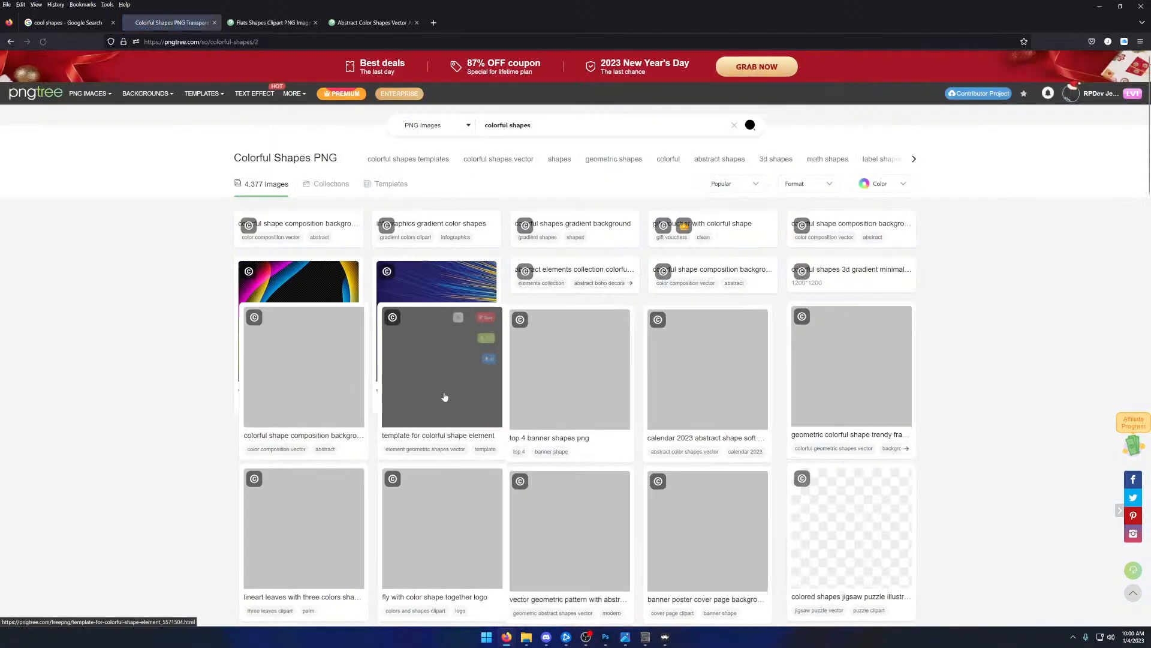
- Look through the page 2 designs and open the "top 4 banner shapes png" image in a new tab
scroll(202, 368, "down", 1)
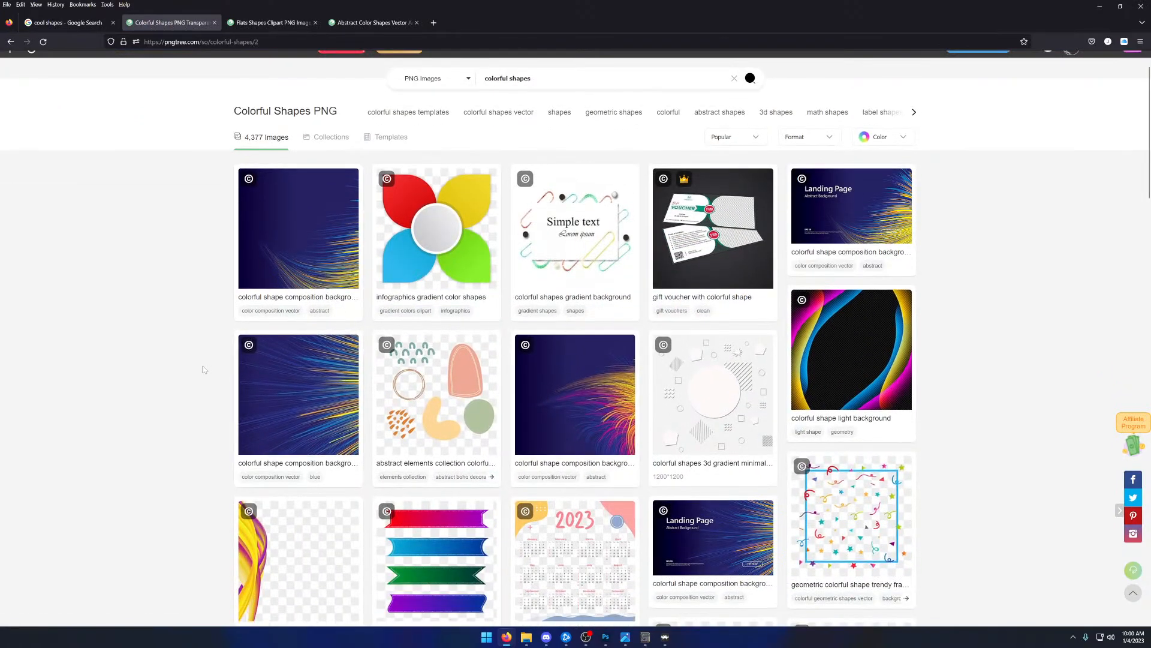
scroll(203, 368, "down", 4)
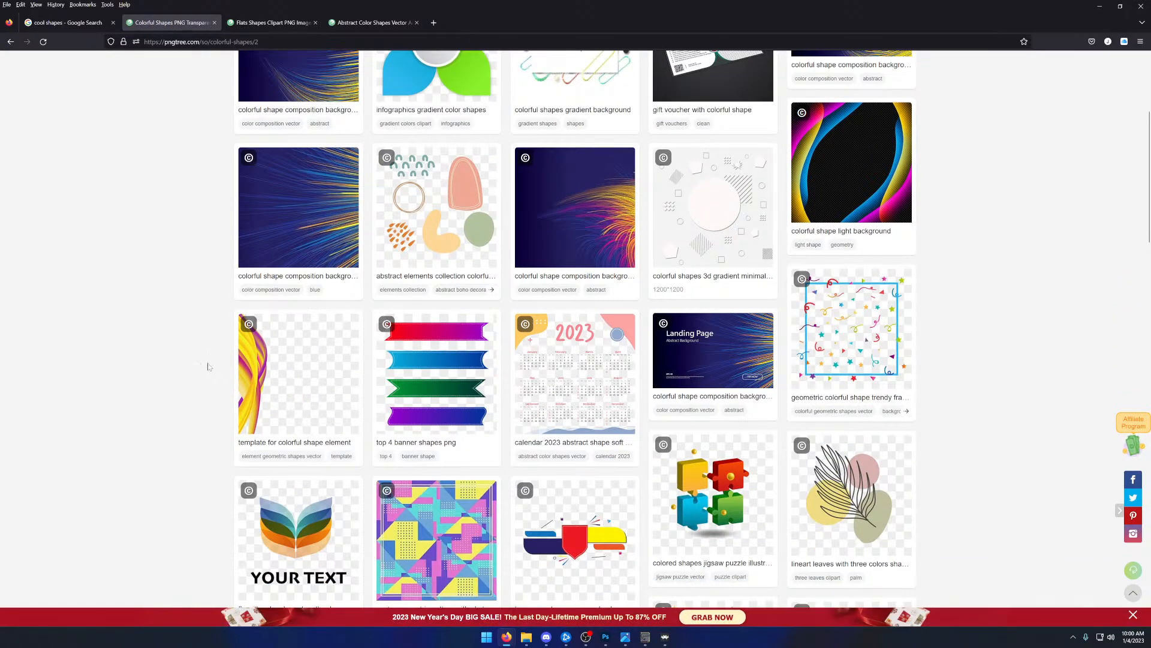
scroll(208, 366, "down", 4)
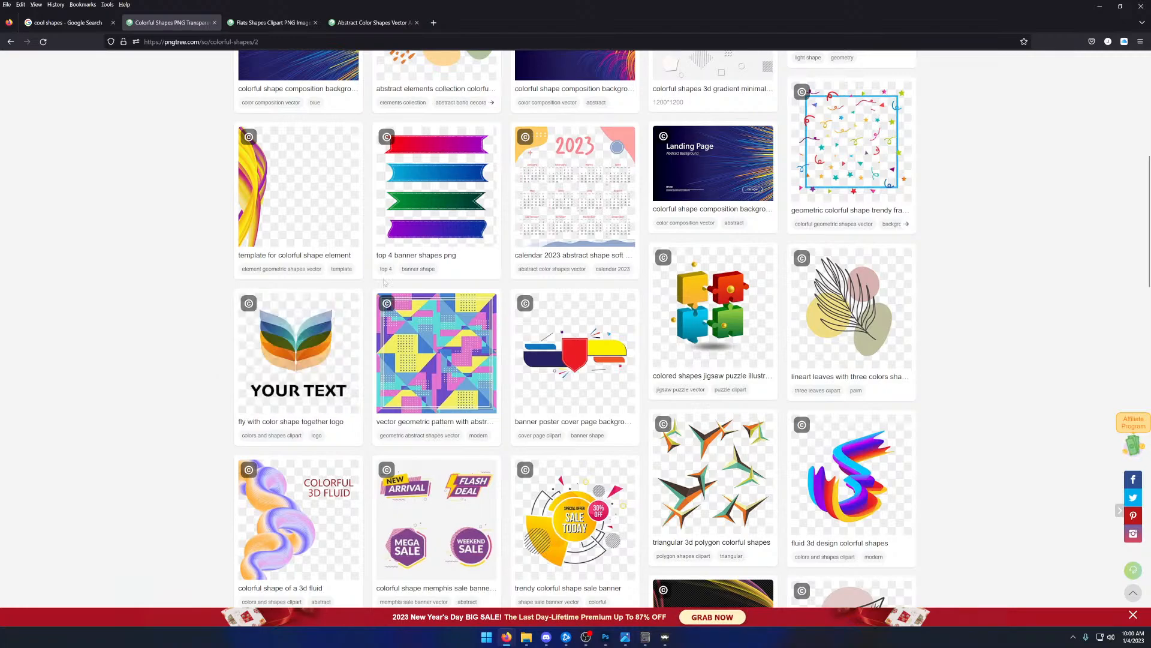
right_click(429, 223)
left_click(444, 227)
- Examine the remaining designs on page 2 of the Colorful Shapes results and continue to page 3
scroll(437, 231, "down", 2)
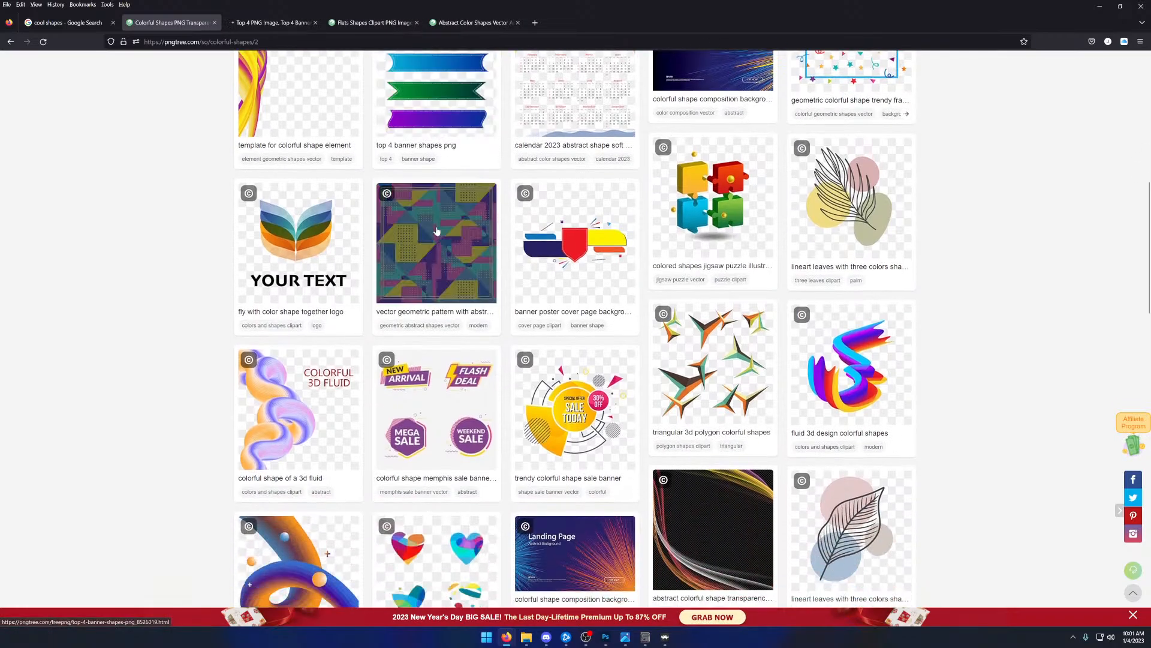
scroll(436, 231, "down", 5)
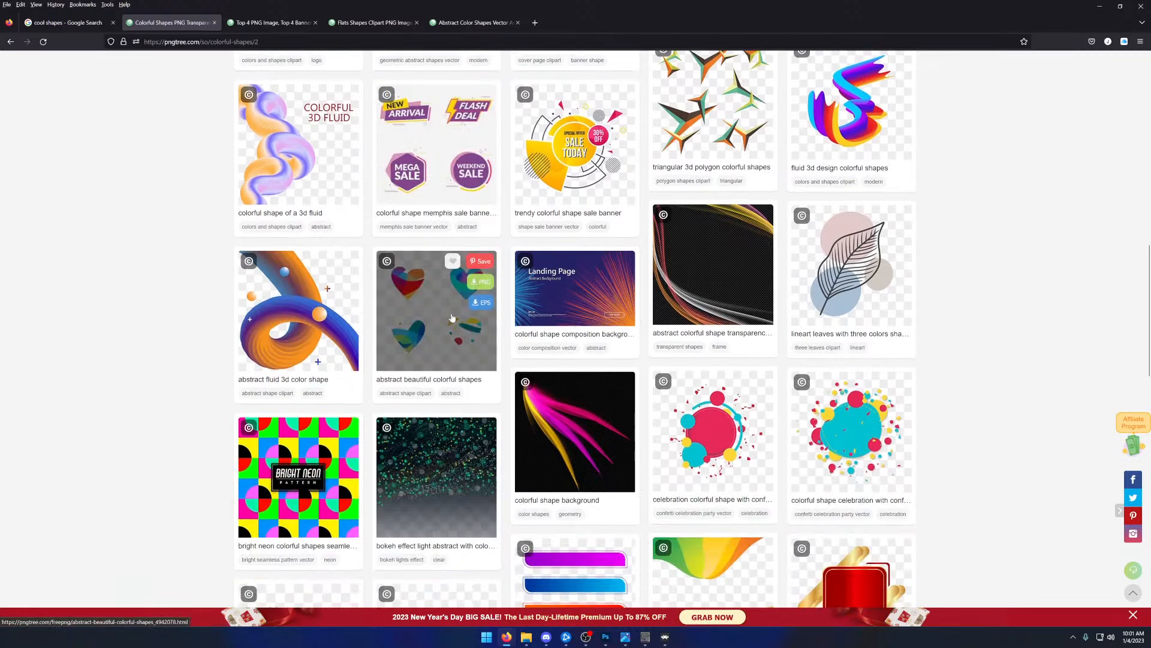
scroll(453, 318, "down", 8)
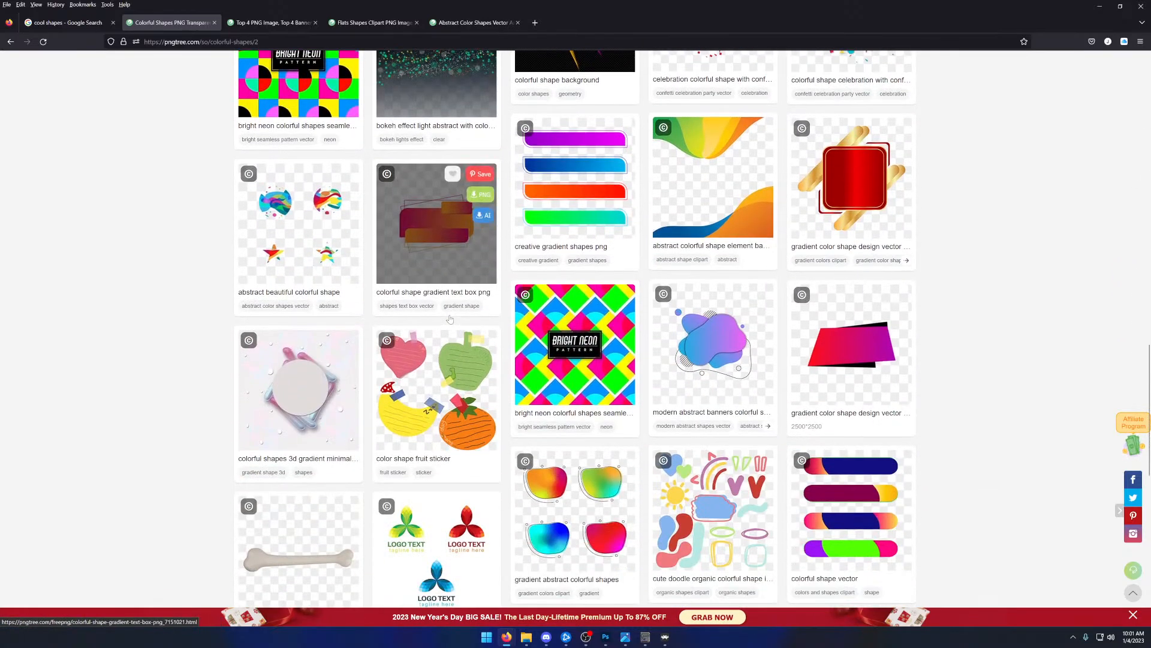
scroll(450, 319, "down", 5)
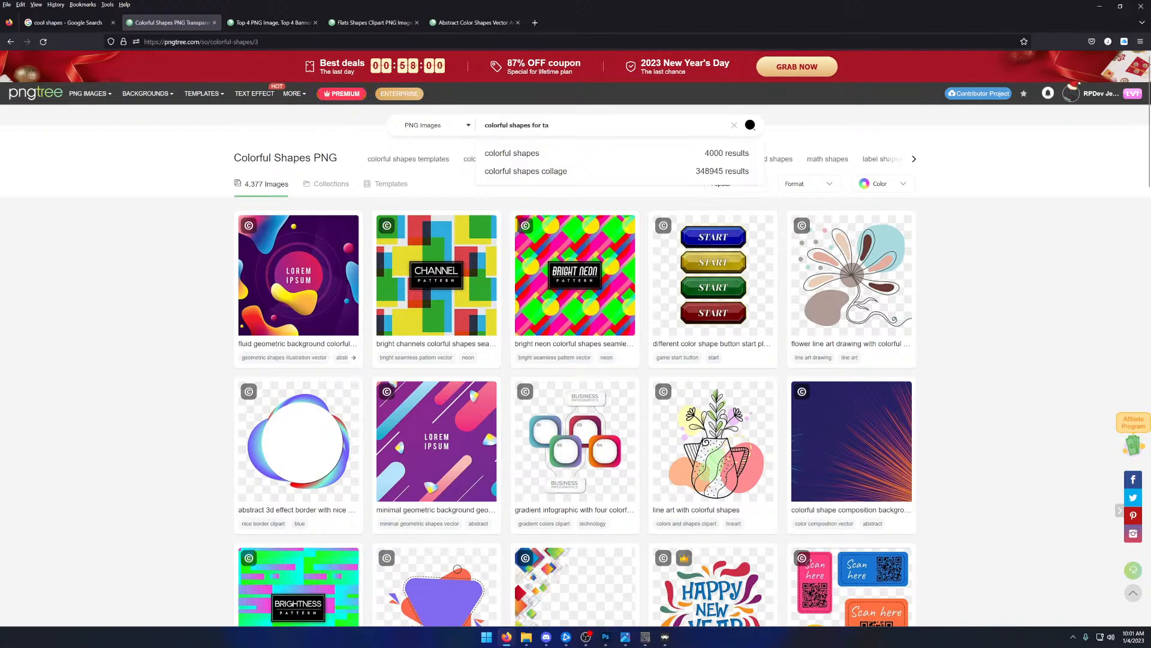
- Search Pngtree for "colorful shapes for tables" and examine the results for a usable panel design
type("s")
key("Return")
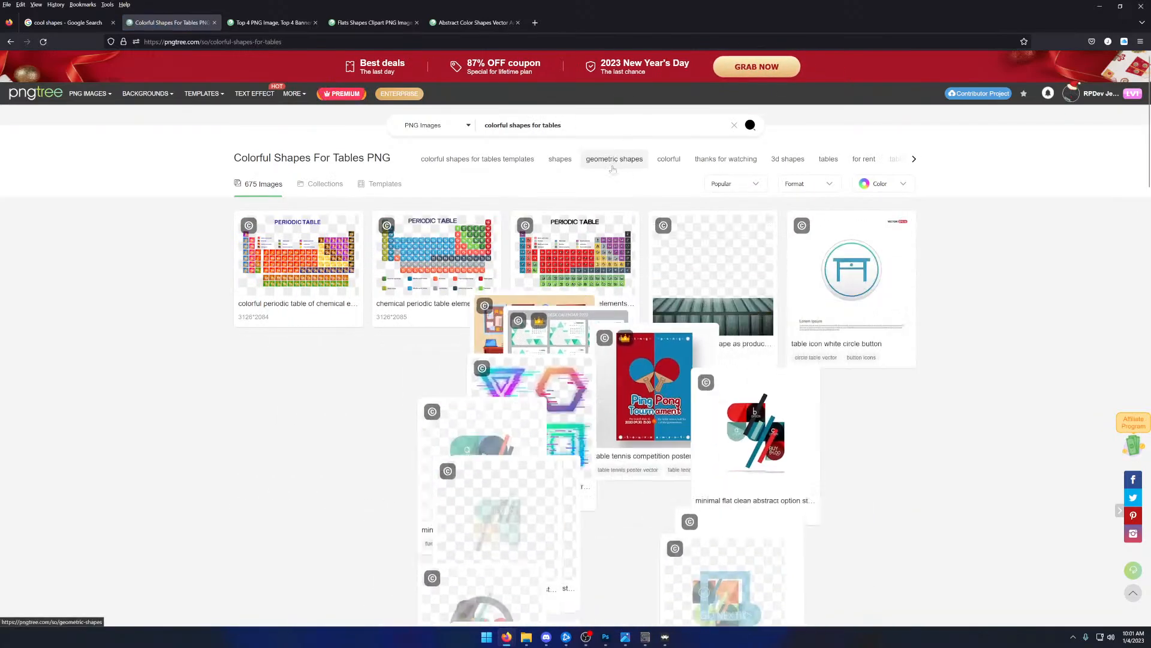
scroll(613, 236, "down", 3)
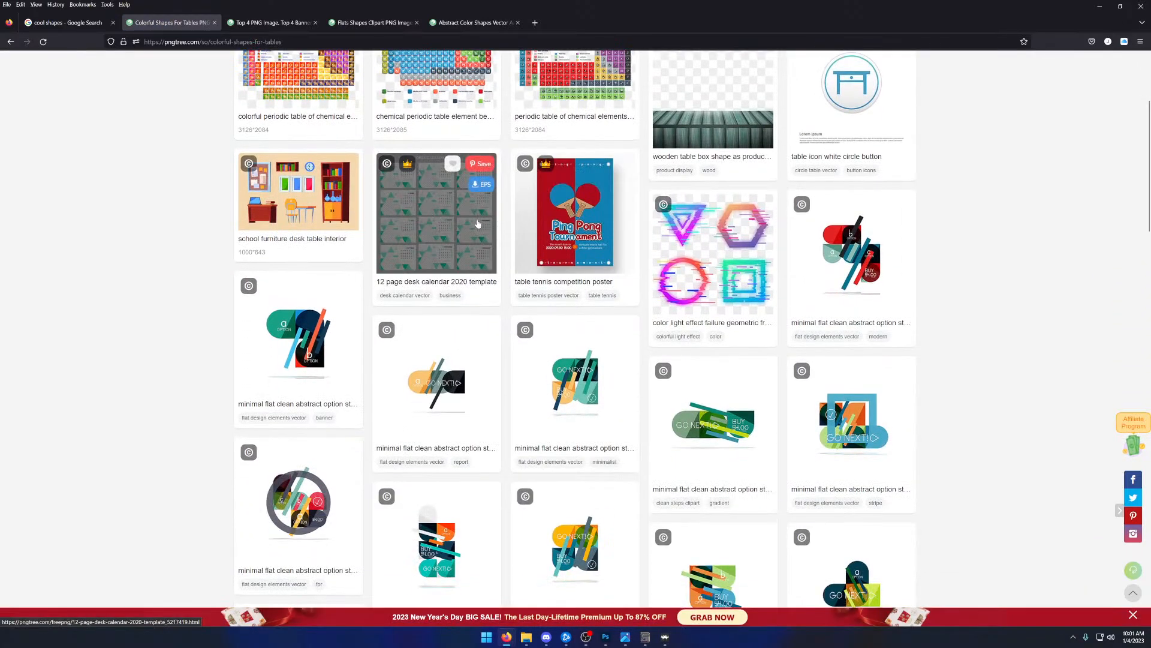
scroll(714, 252, "up", 2)
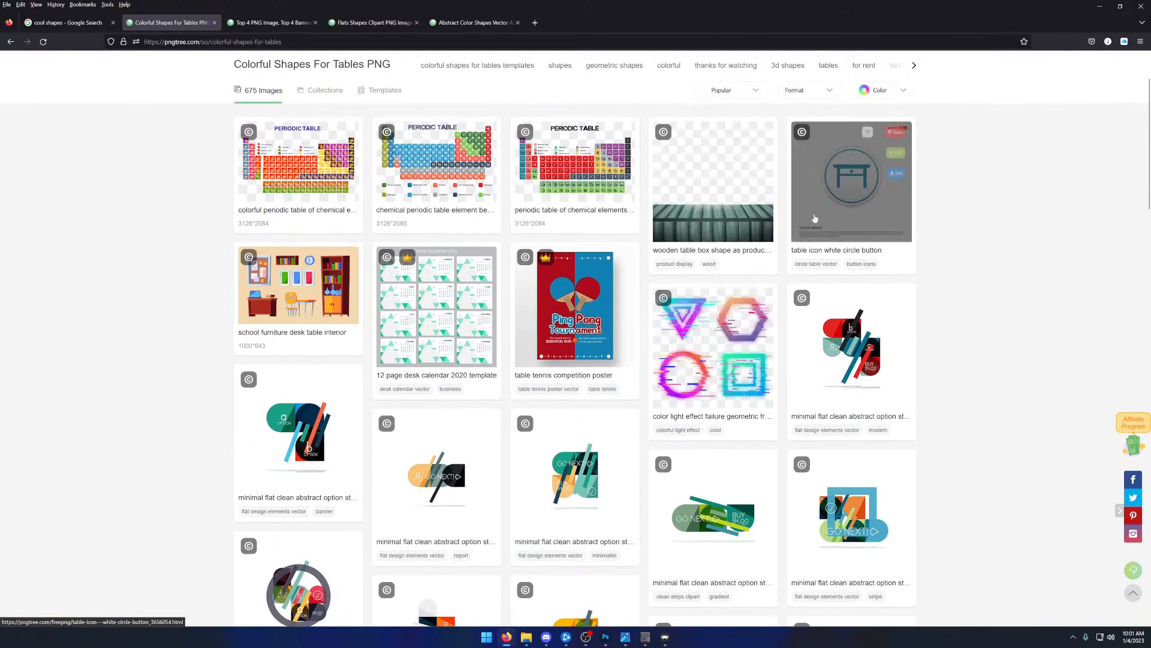
scroll(842, 269, "down", 2)
scroll(443, 204, "down", 3)
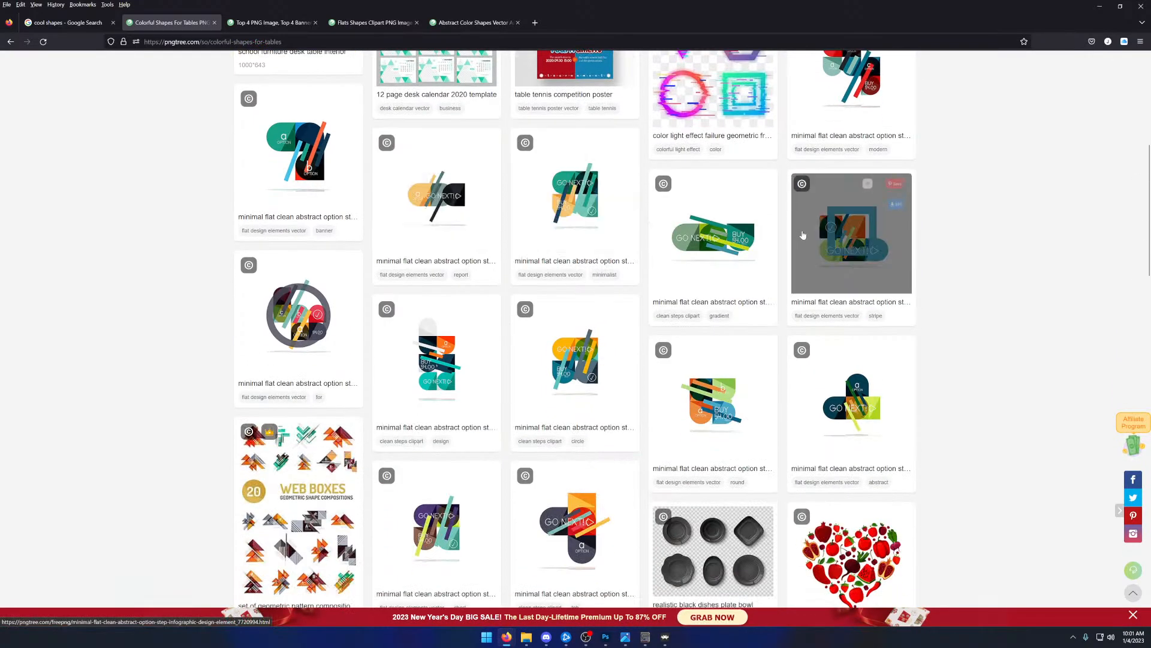
scroll(647, 211, "down", 3)
scroll(647, 211, "down", 8)
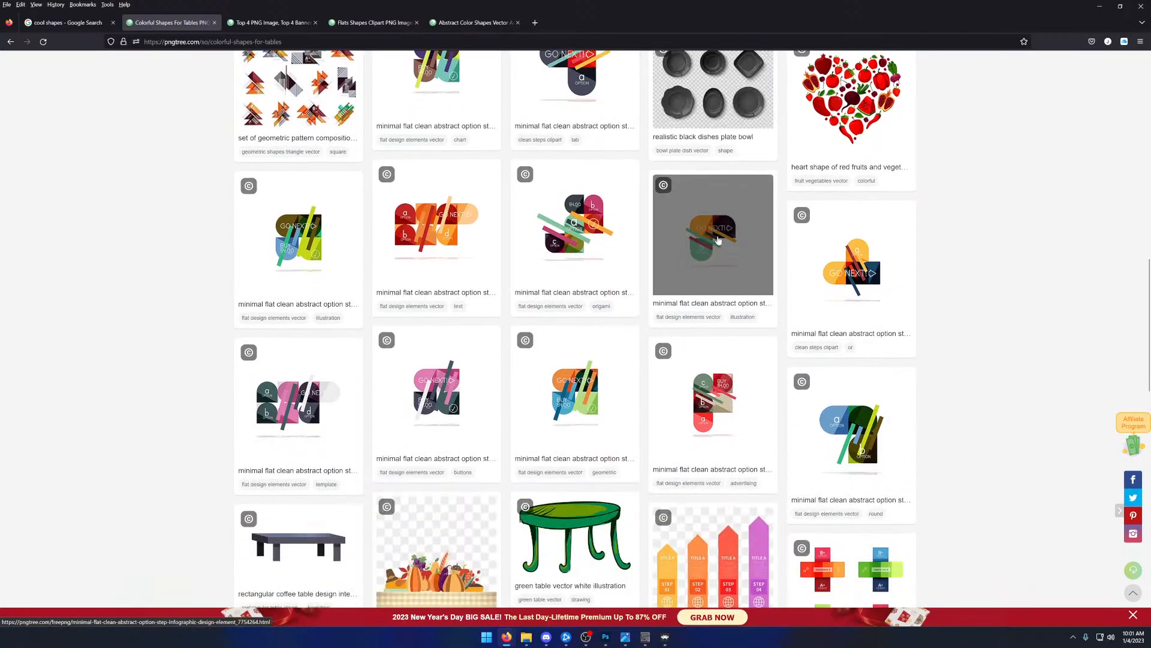
scroll(390, 240, "down", 4)
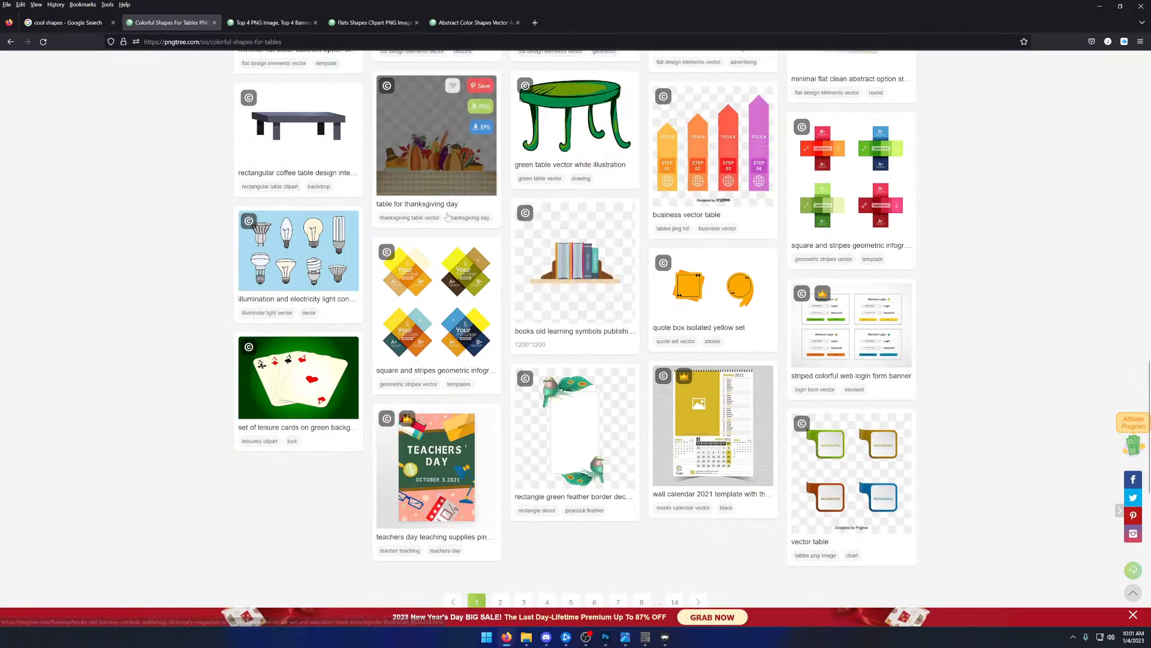
- Open the "vector table" image from the first results page in a new tab and continue to page 2
scroll(336, 252, "up", 2)
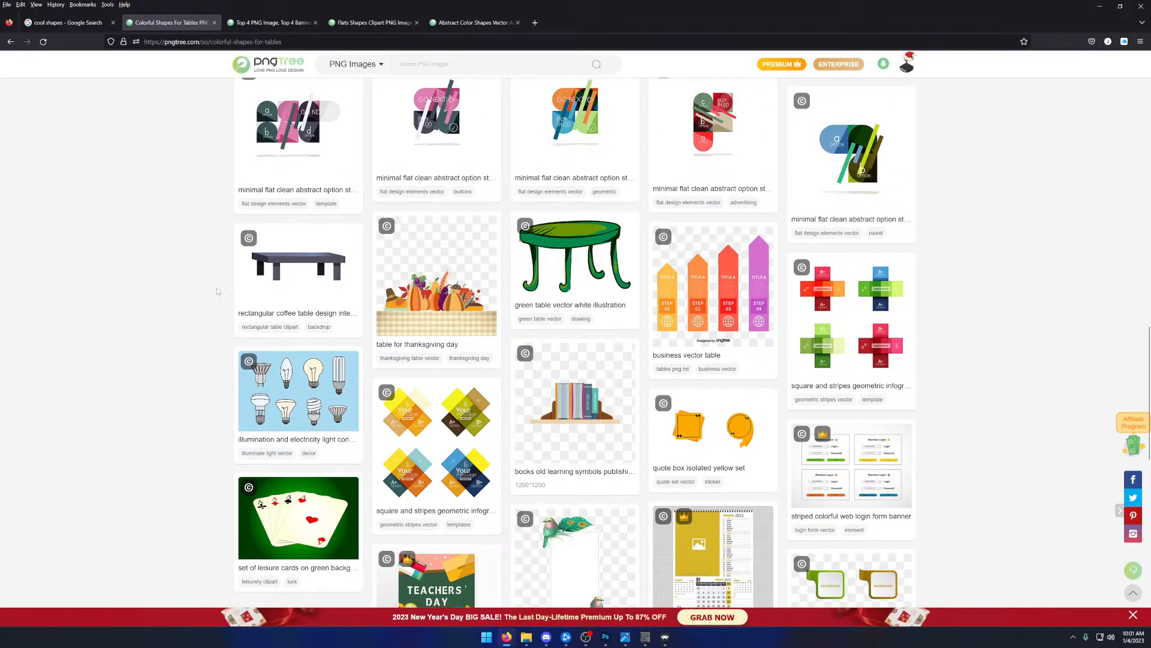
scroll(218, 292, "down", 5)
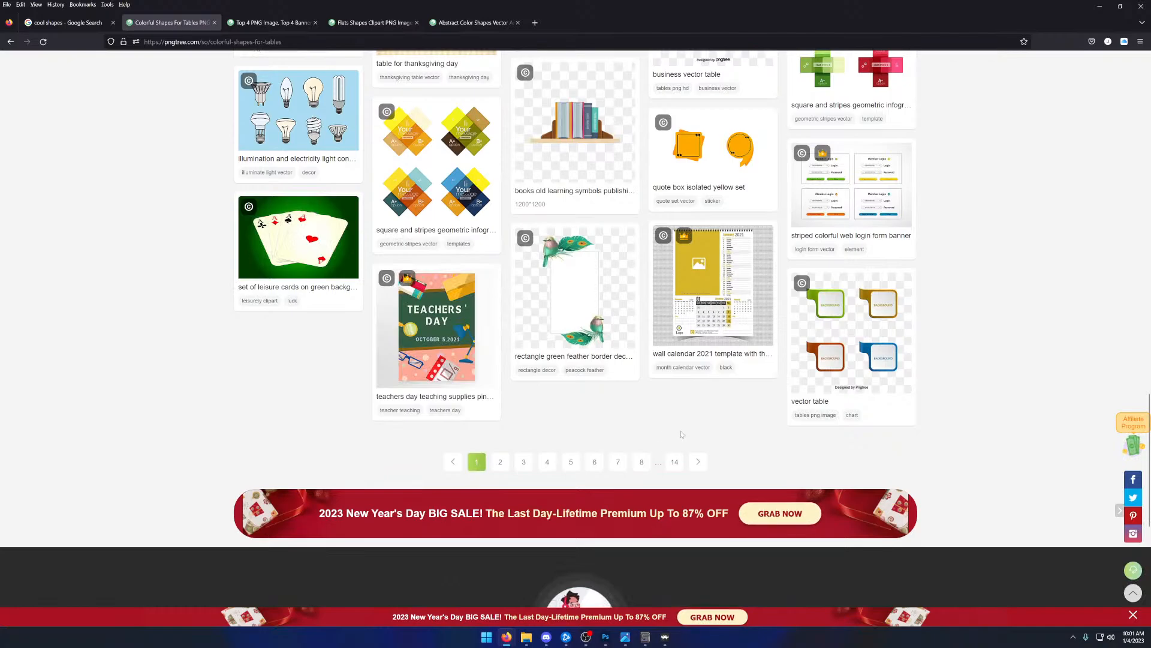
right_click(831, 347)
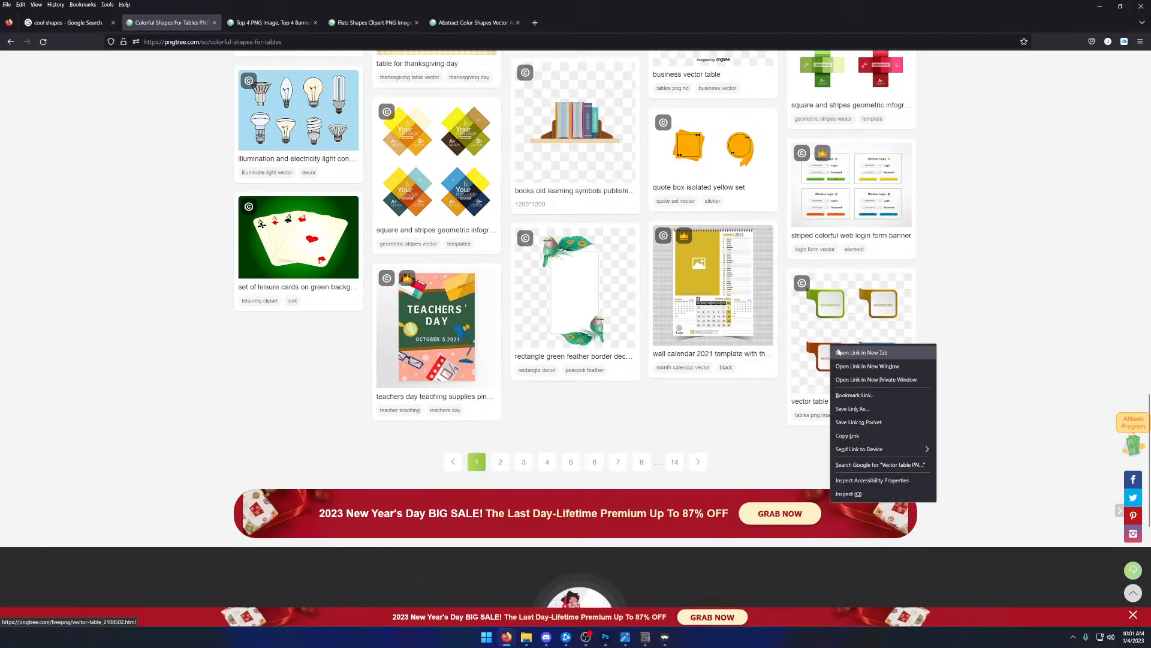
left_click(861, 352)
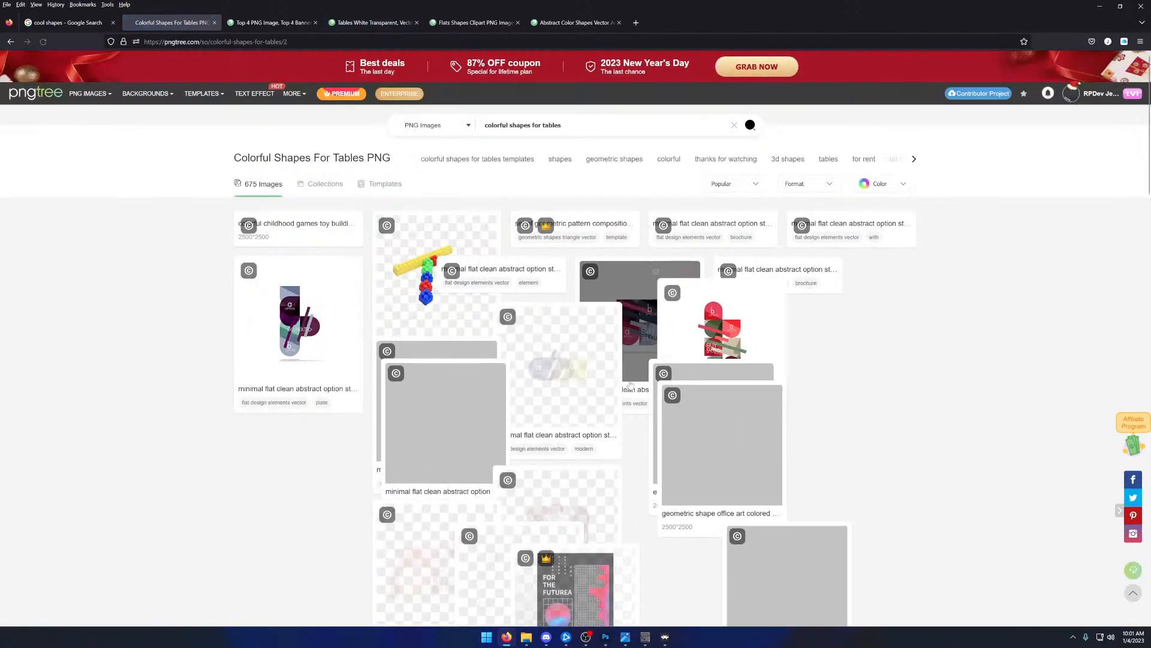
- Look through page 2 and open the "label for product displays and poster design elements" image in a new tab
scroll(819, 376, "down", 3)
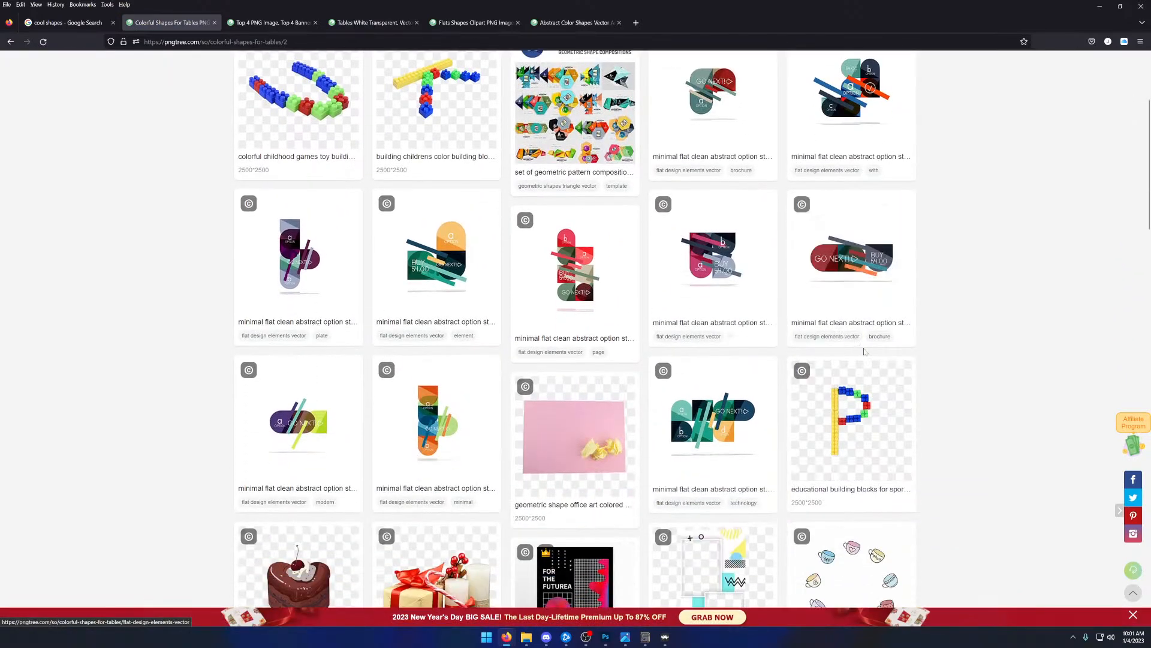
scroll(819, 376, "down", 2)
scroll(898, 409, "down", 5)
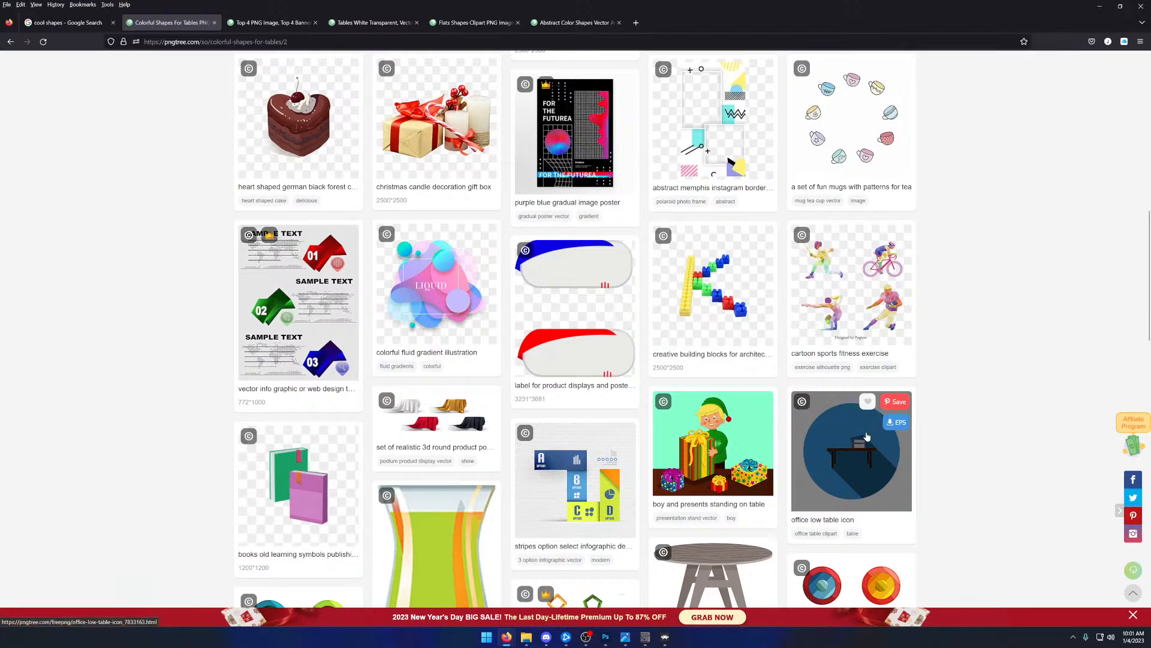
right_click(578, 304)
left_click(600, 313)
- Examine the rest of page 2 and the page 3 designs for usable panel shapes, and continue to page 4
scroll(571, 369, "down", 3)
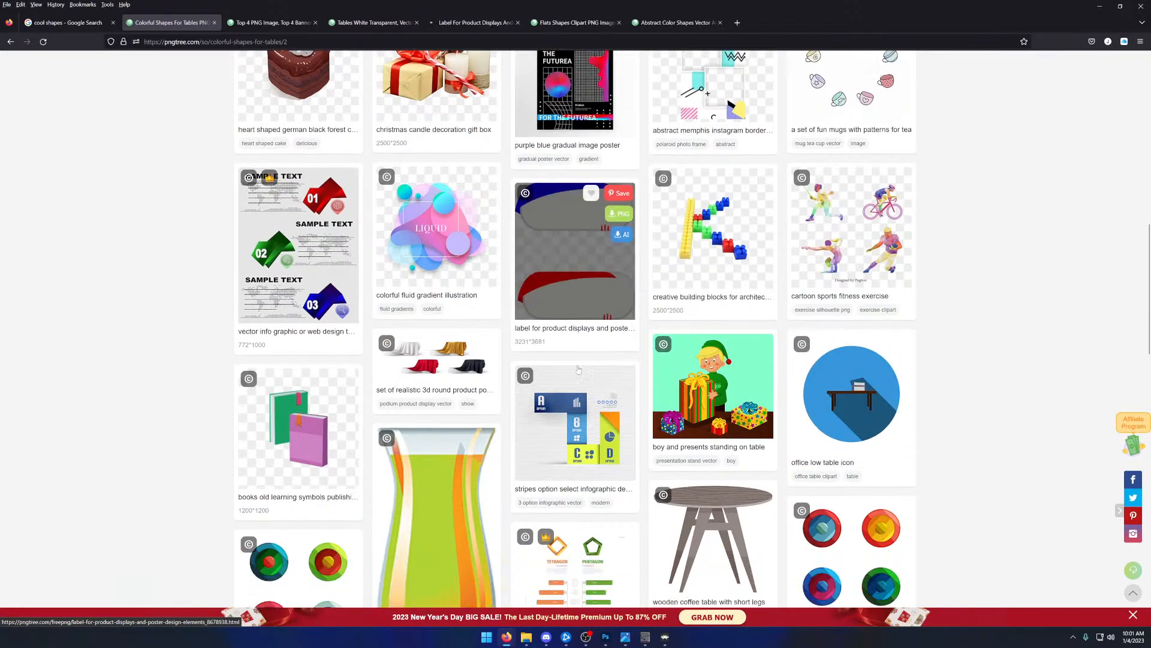
scroll(571, 368, "down", 9)
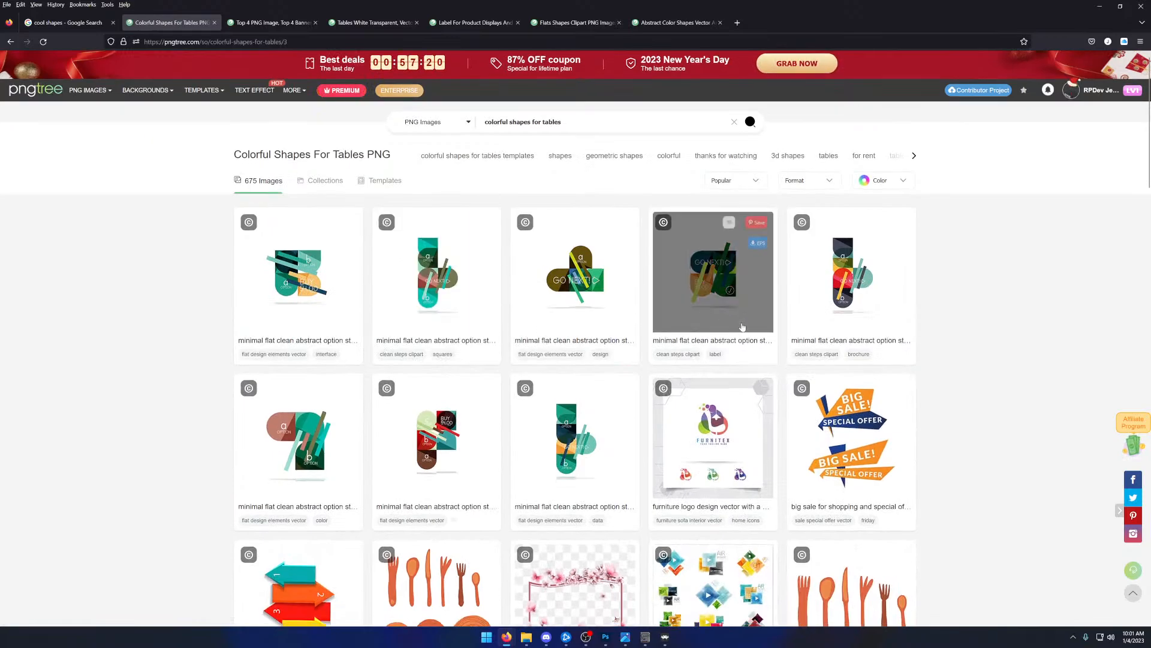
scroll(743, 327, "down", 7)
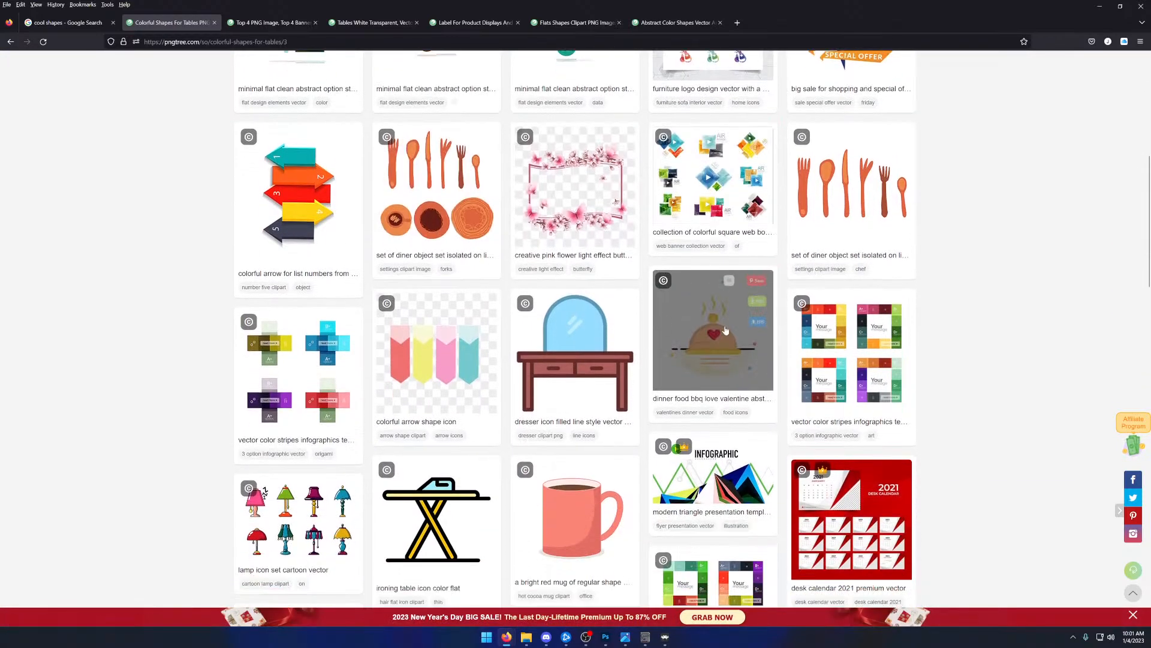
scroll(438, 360, "down", 2)
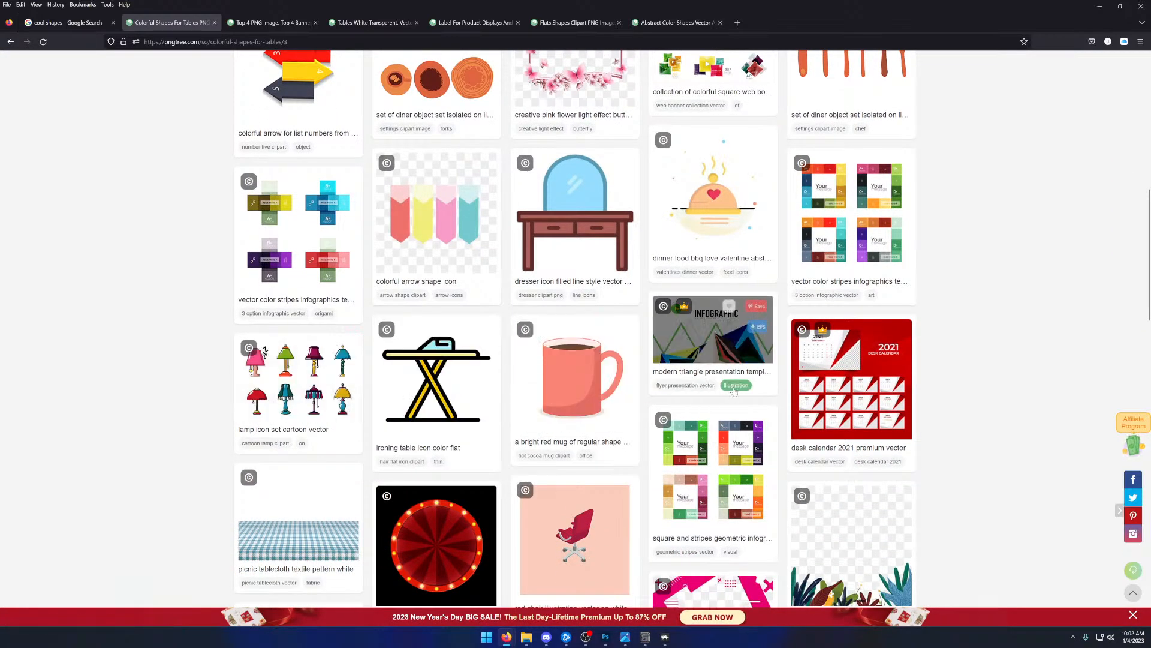
scroll(734, 391, "down", 5)
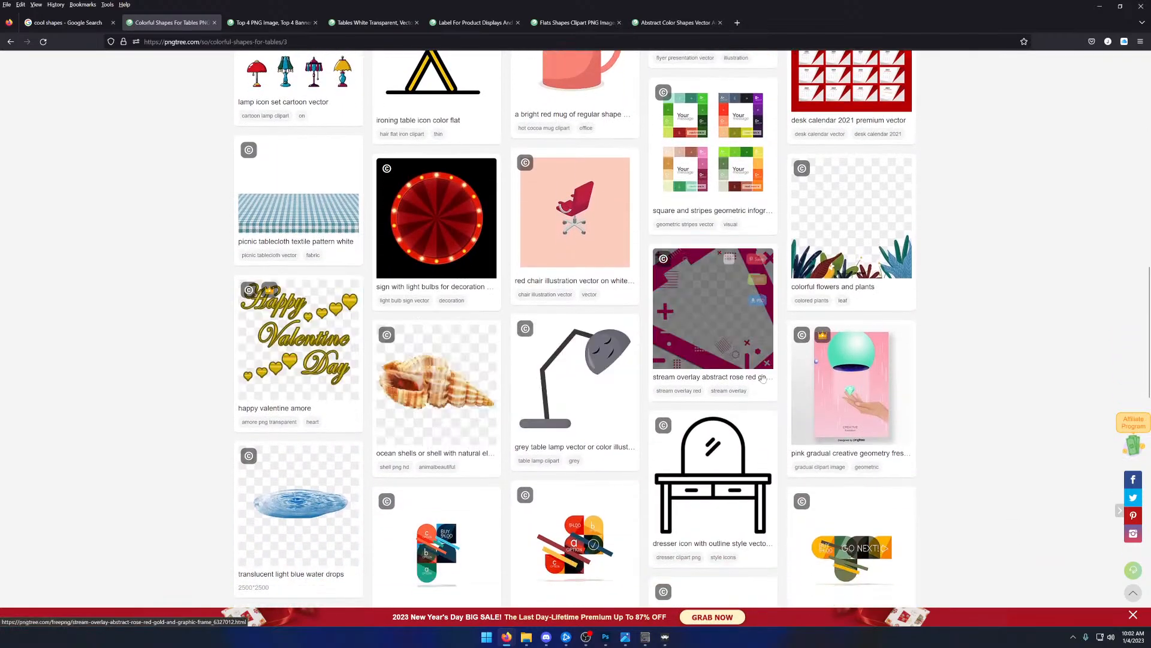
scroll(763, 379, "down", 6)
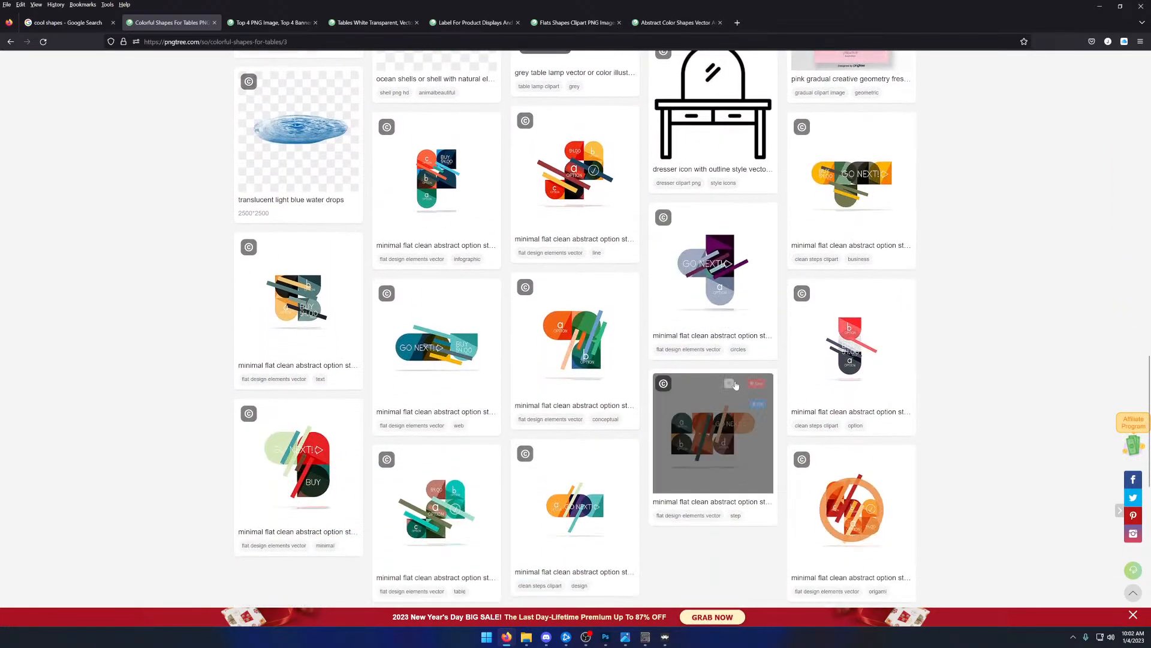
scroll(736, 384, "down", 4)
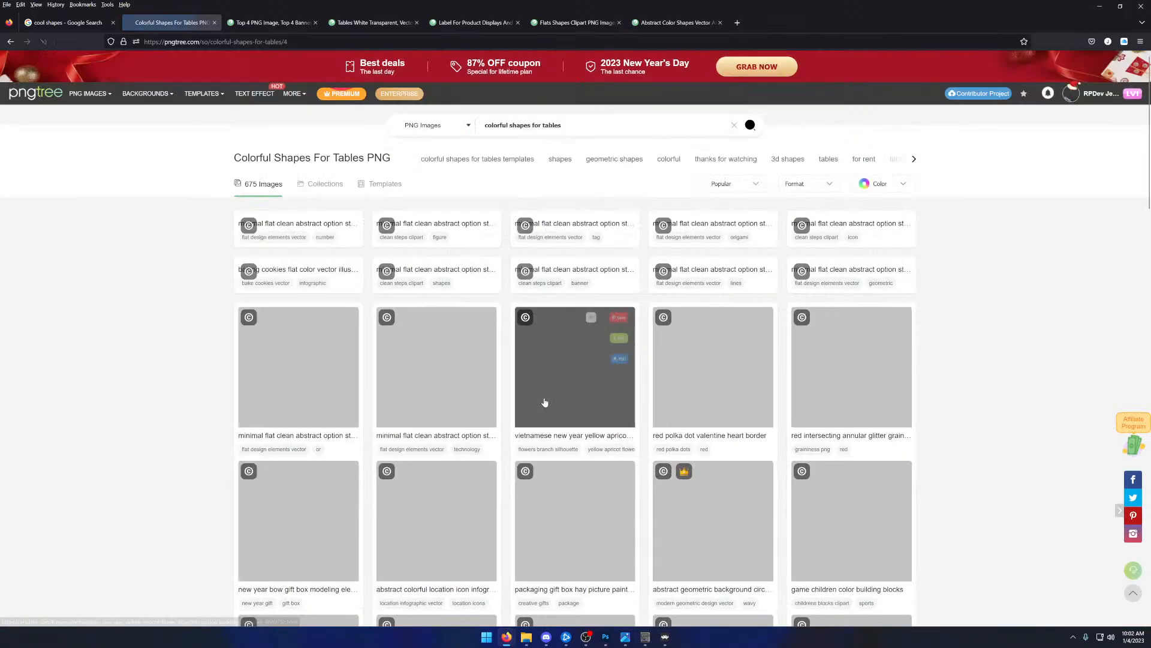
- Examine the page 4 designs of the Colorful Shapes For Tables results and continue to page 5
scroll(192, 362, "down", 4)
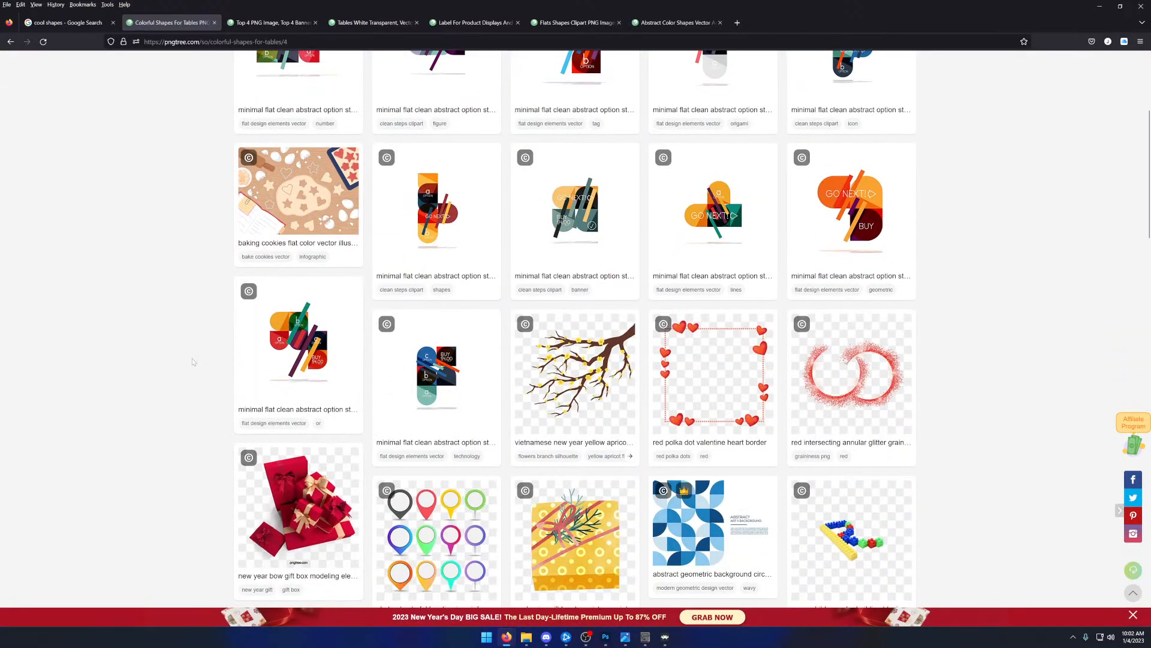
scroll(192, 361, "down", 5)
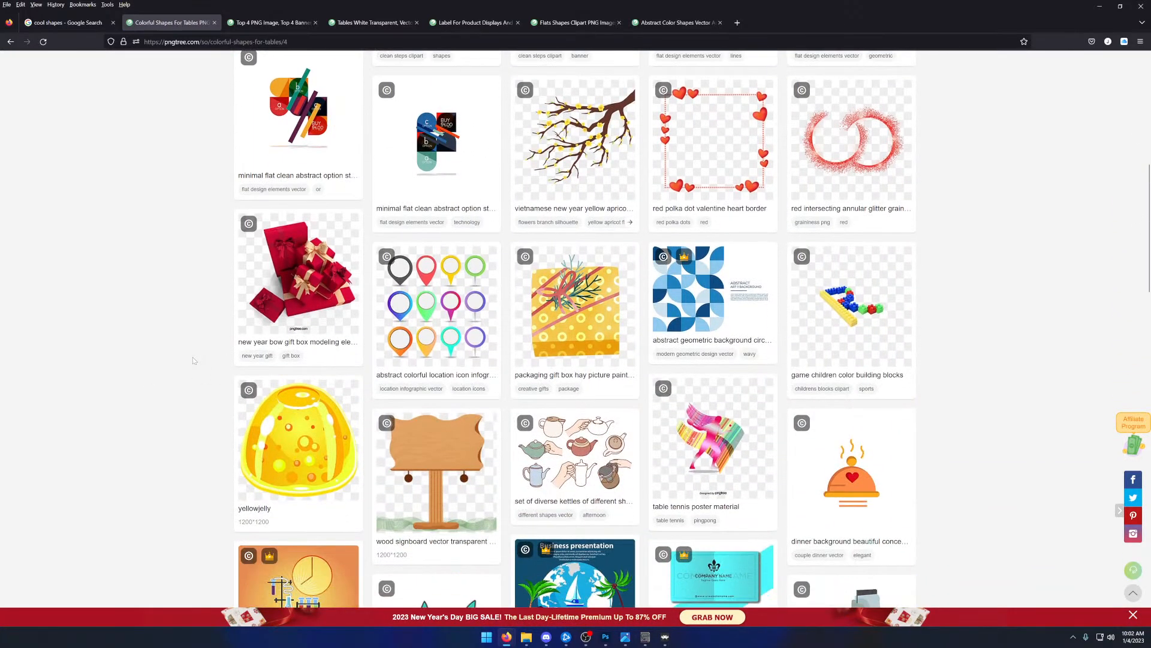
scroll(195, 356, "down", 8)
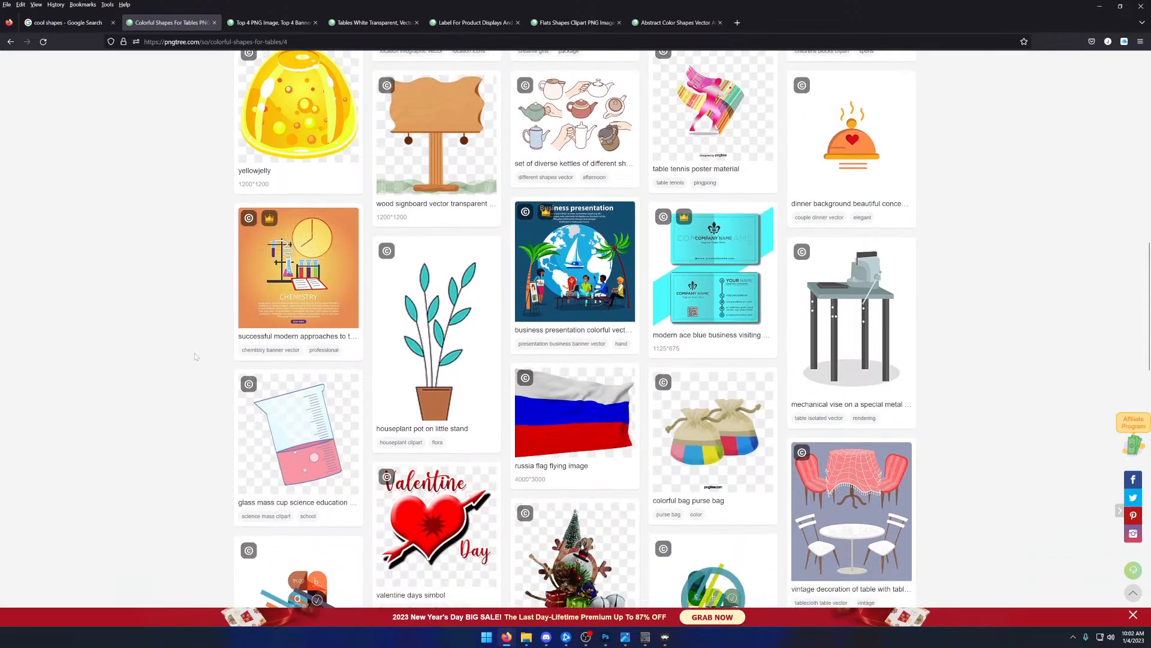
scroll(195, 357, "down", 2)
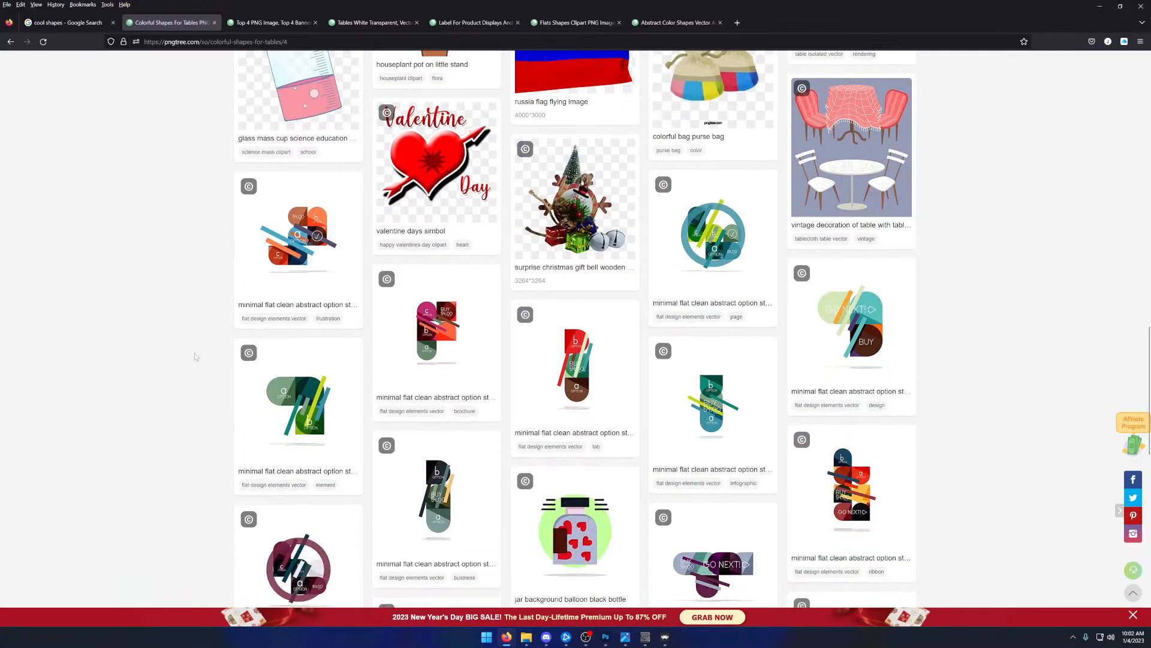
scroll(195, 356, "up", 1)
scroll(195, 356, "down", 7)
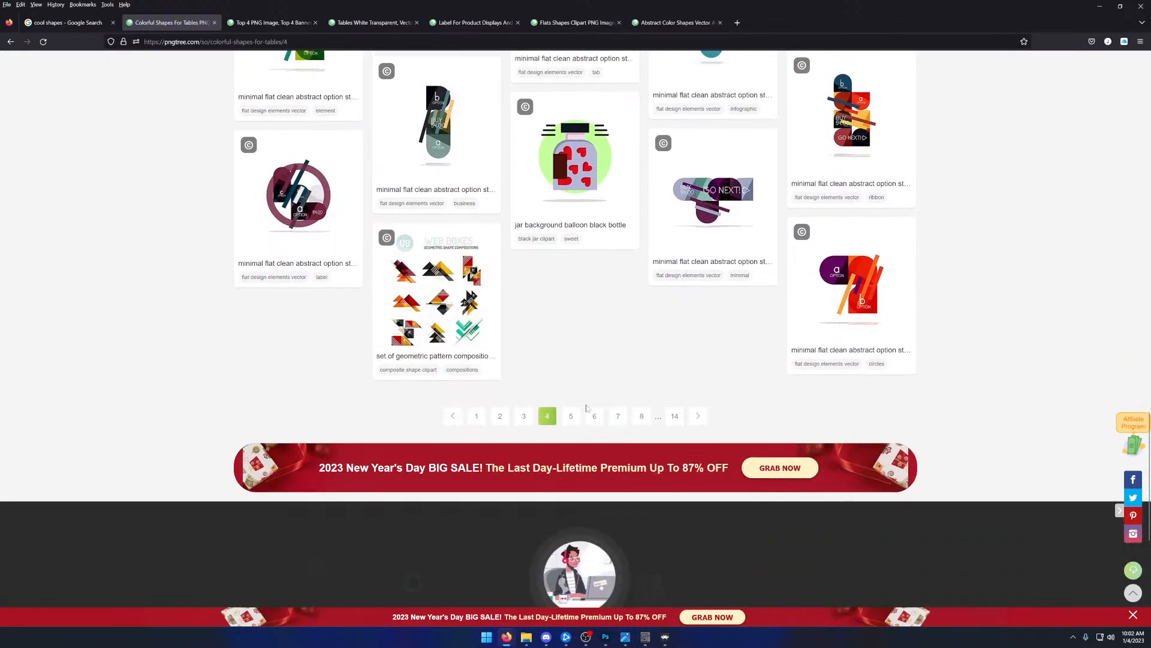
left_click(571, 415)
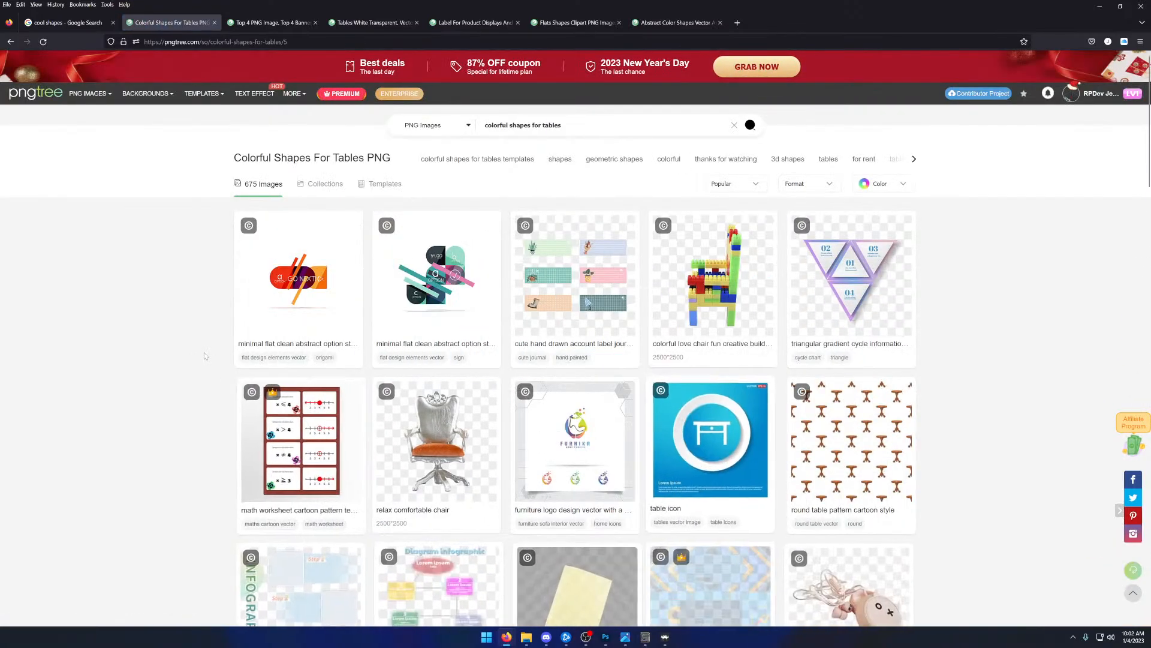
- Examine the page 5 designs of the Colorful Shapes For Tables results for a usable banner or panel graphic
scroll(142, 329, "down", 2)
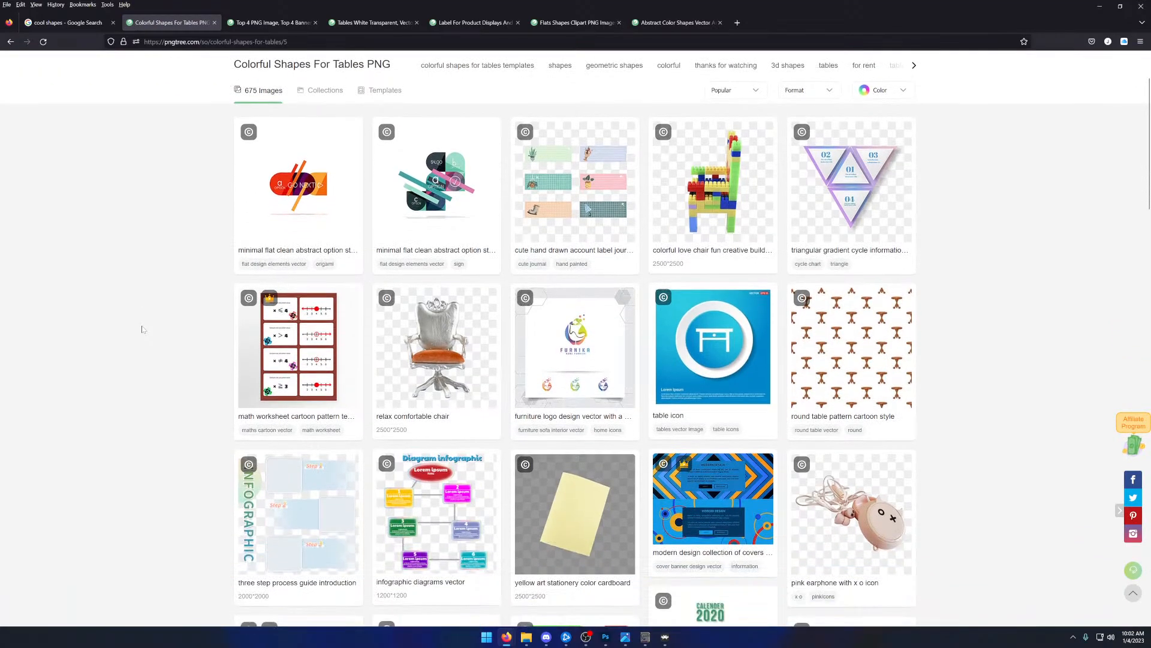
scroll(142, 329, "down", 3)
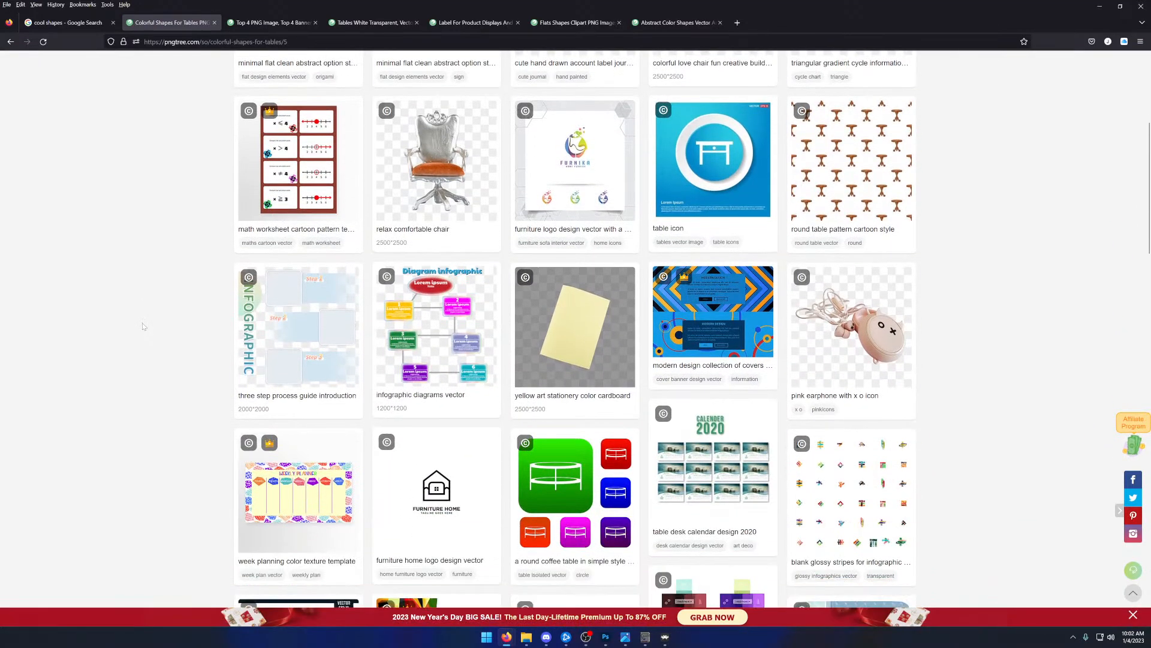
scroll(143, 327, "down", 3)
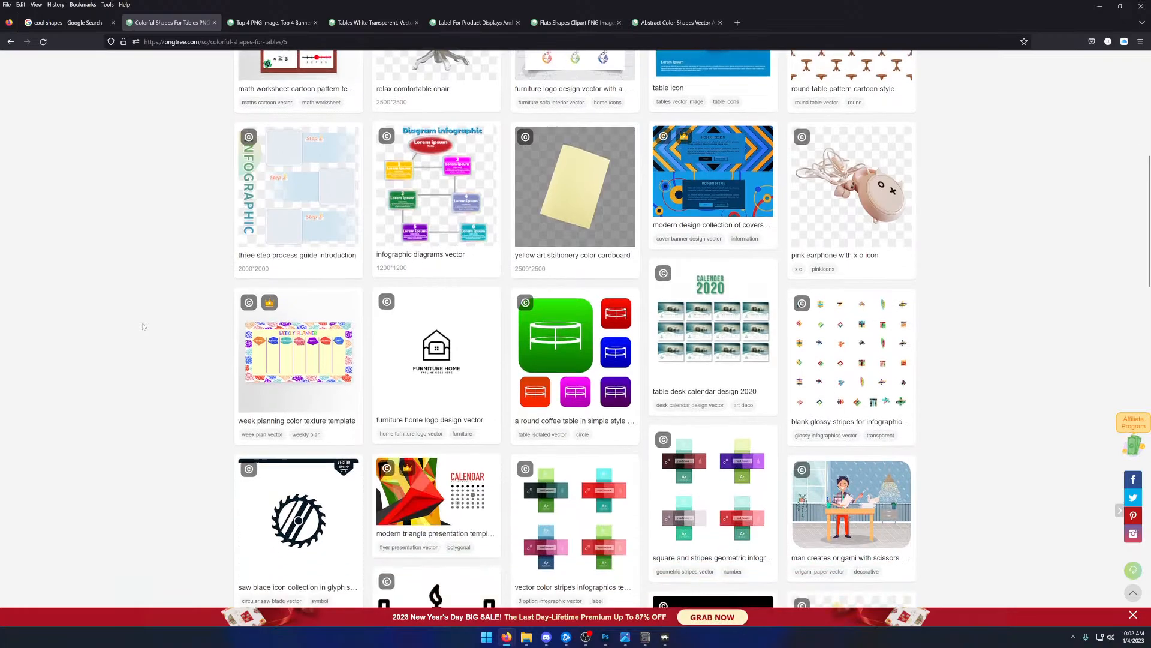
scroll(142, 327, "down", 5)
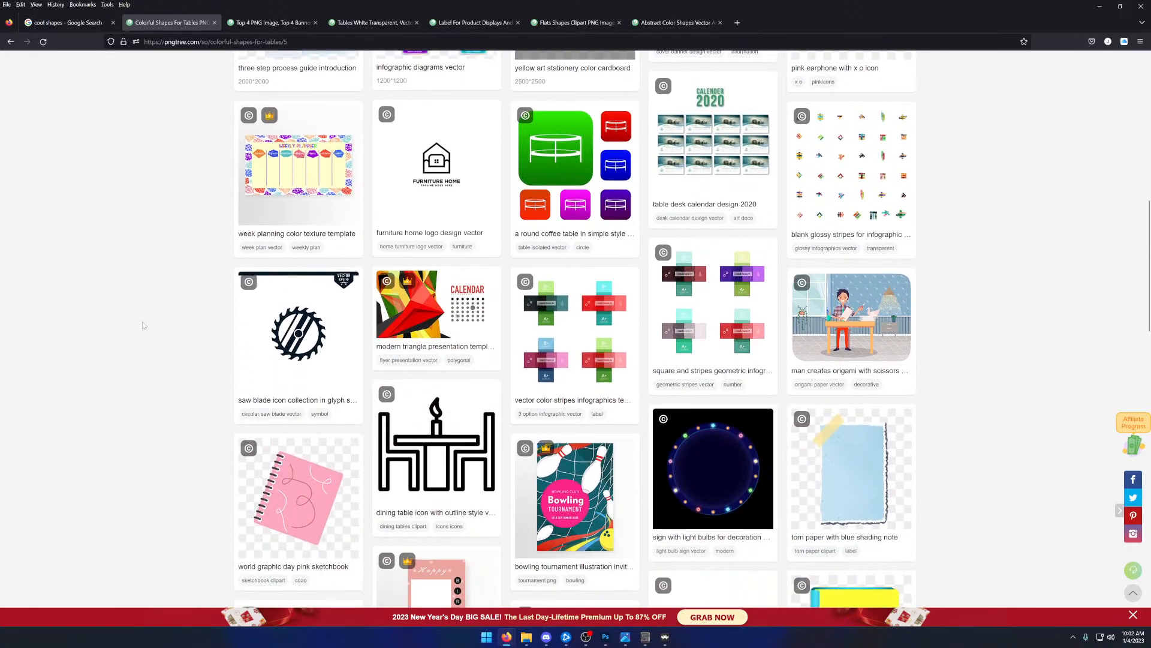
scroll(149, 320, "down", 6)
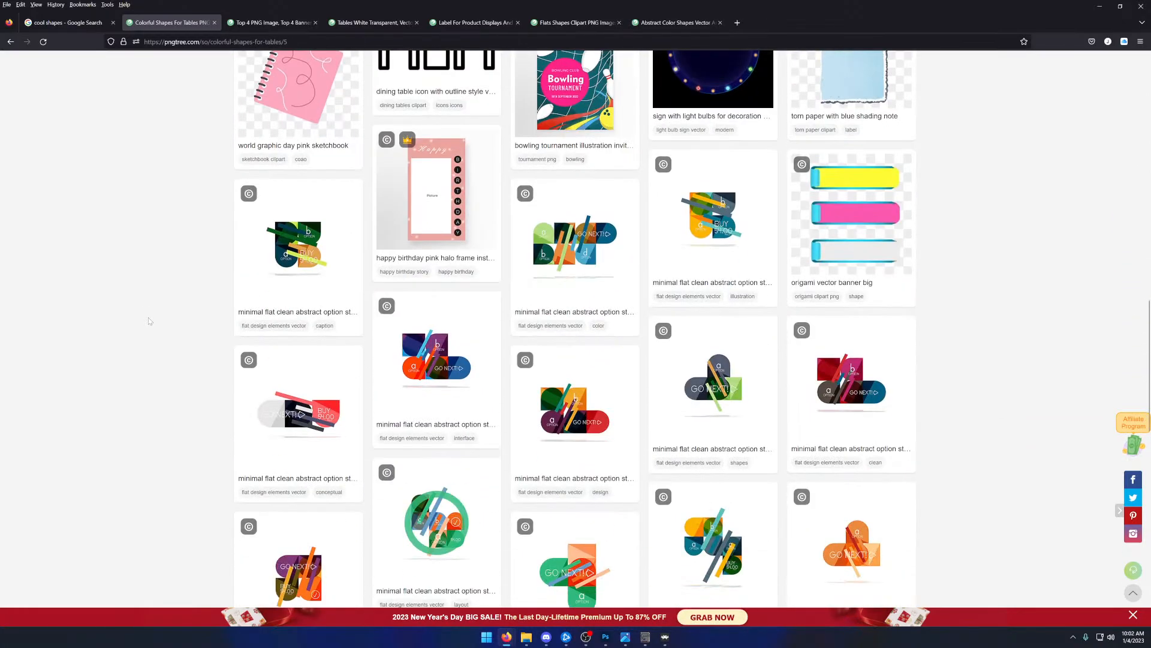
scroll(149, 321, "up", 3)
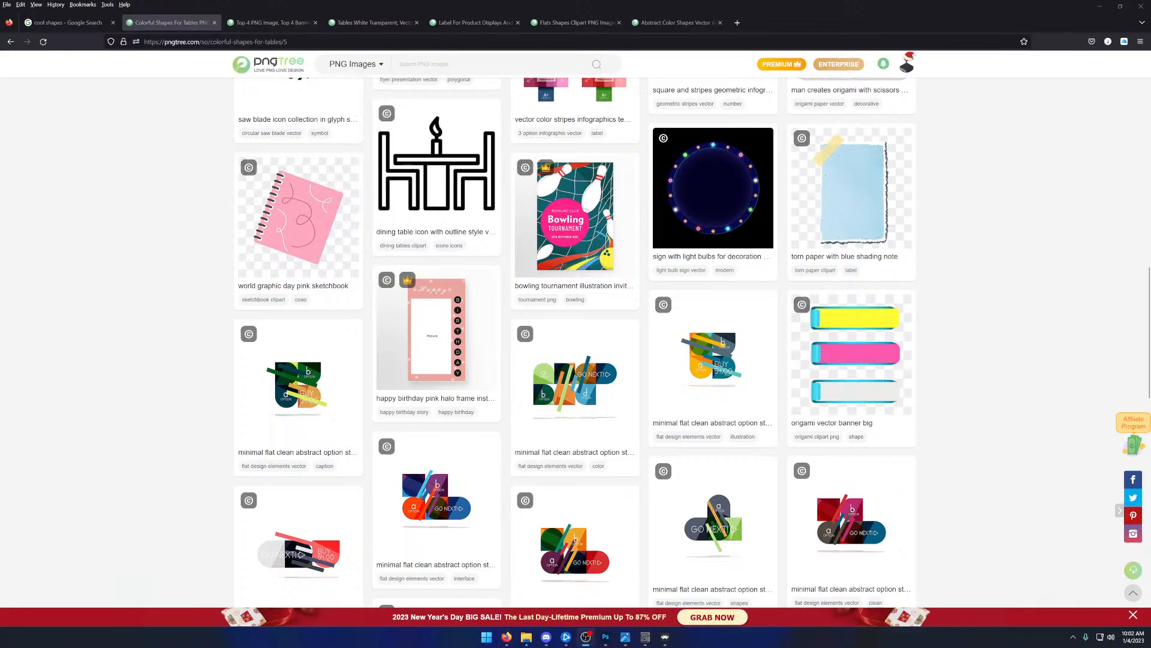
- Search Pngtree for "stable diffusion", examine the first page of images and continue to page 2
left_click(444, 64)
type("stable diffusion")
key("Return")
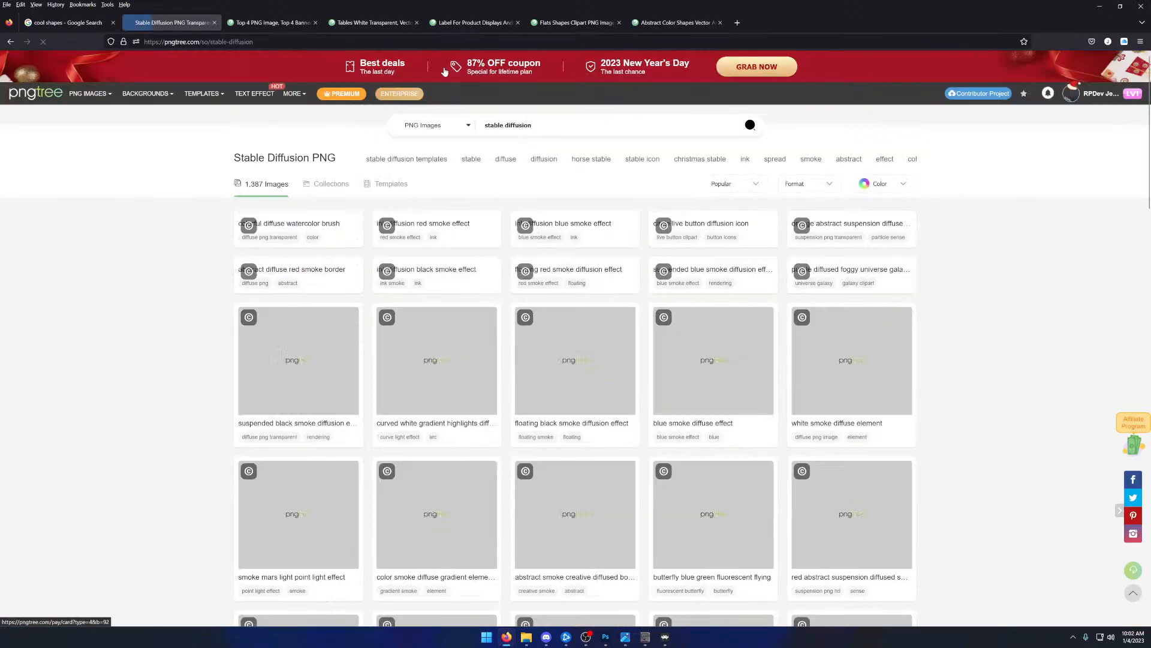
scroll(173, 237, "down", 1)
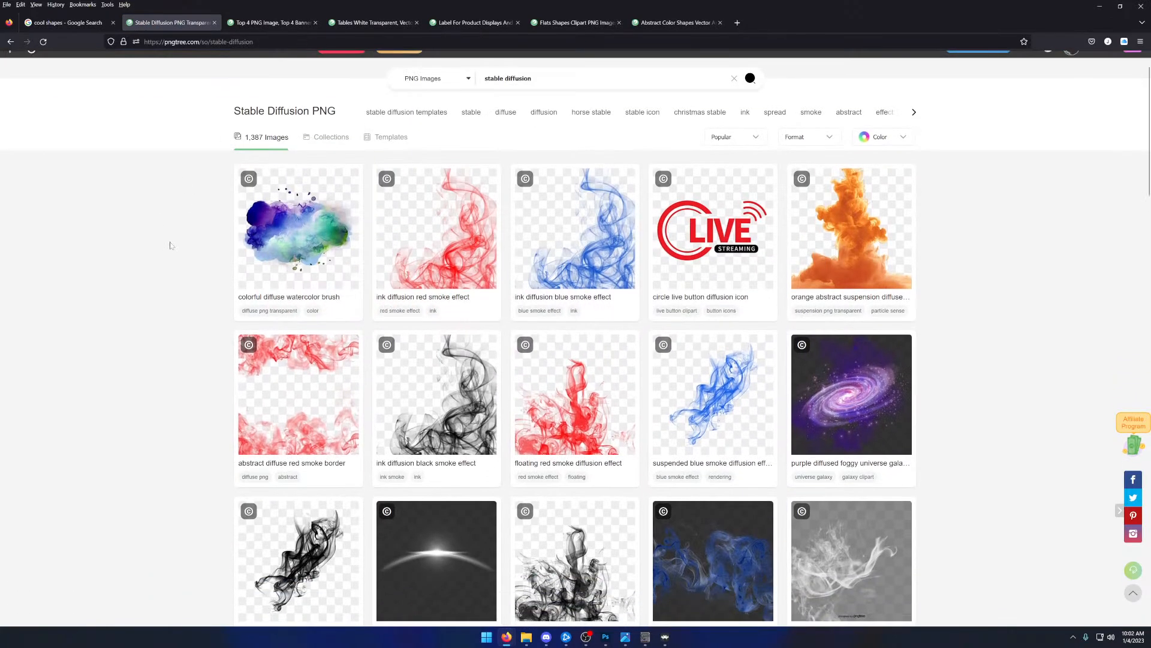
scroll(170, 243, "down", 1)
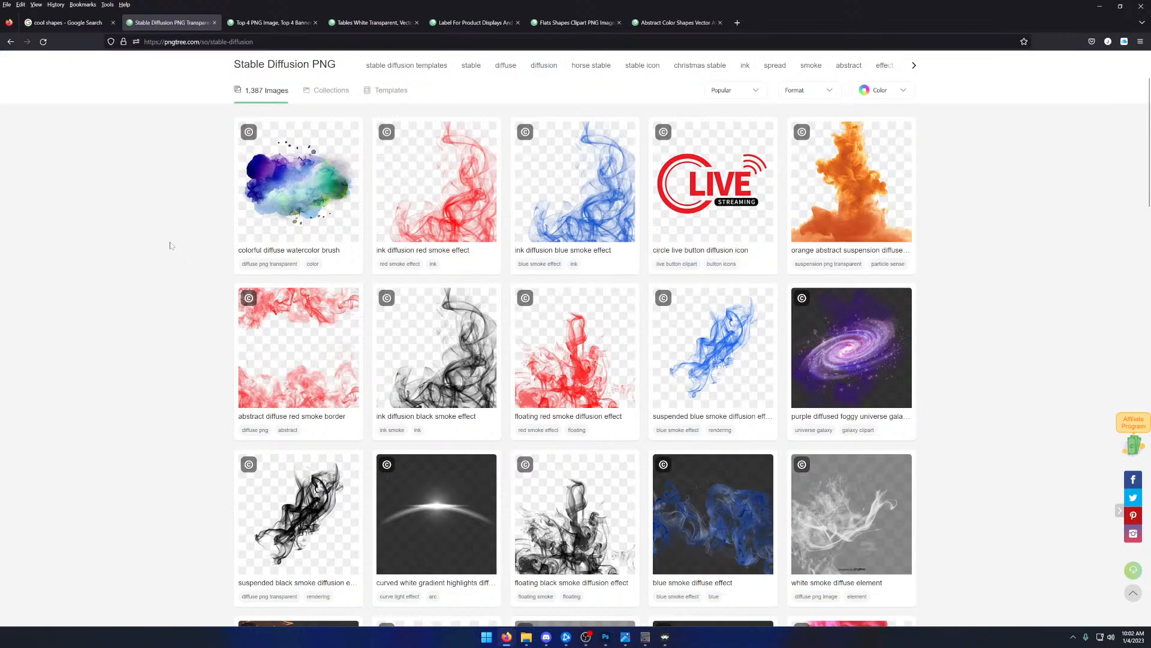
scroll(170, 246, "down", 9)
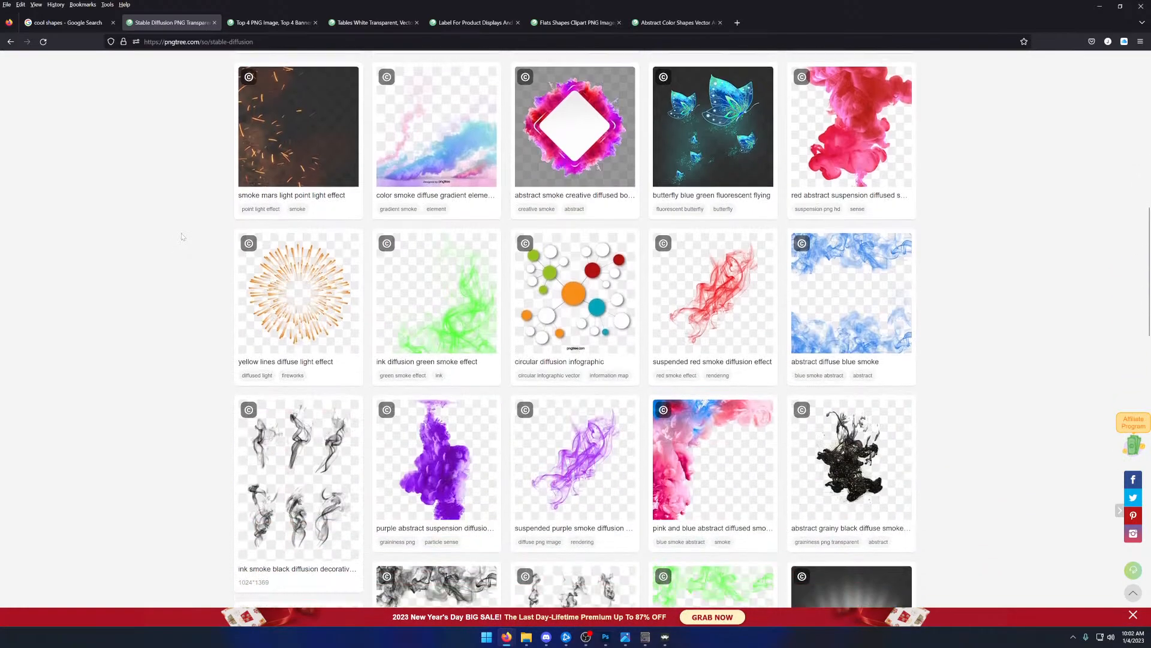
scroll(183, 235, "down", 6)
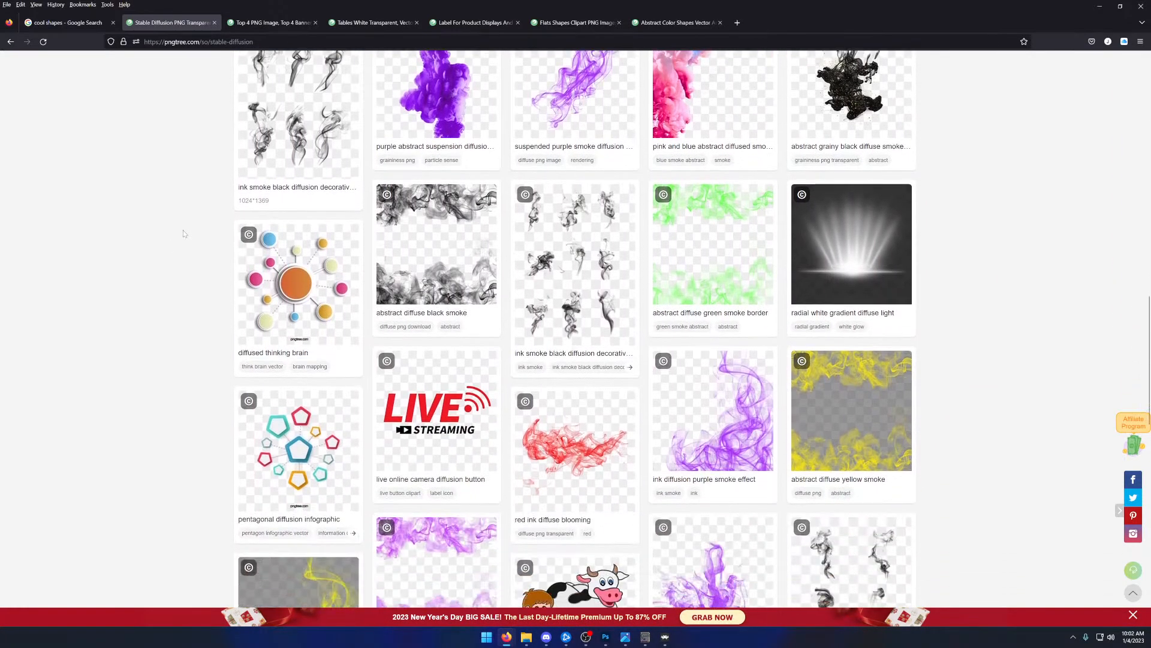
scroll(183, 234, "down", 7)
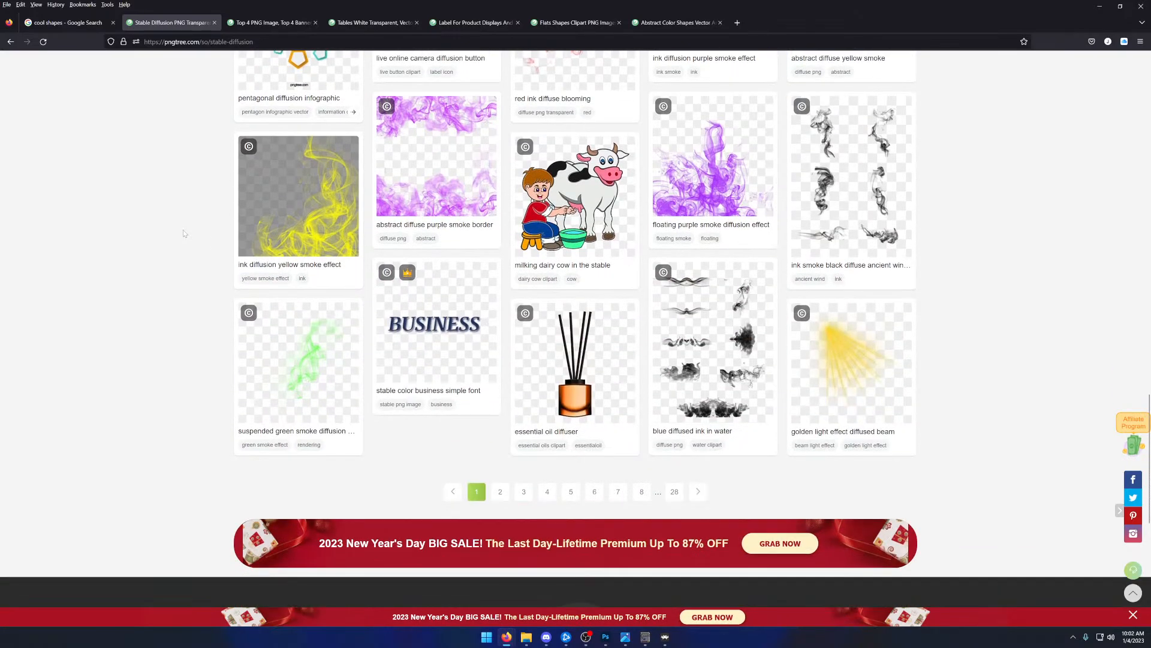
left_click(501, 492)
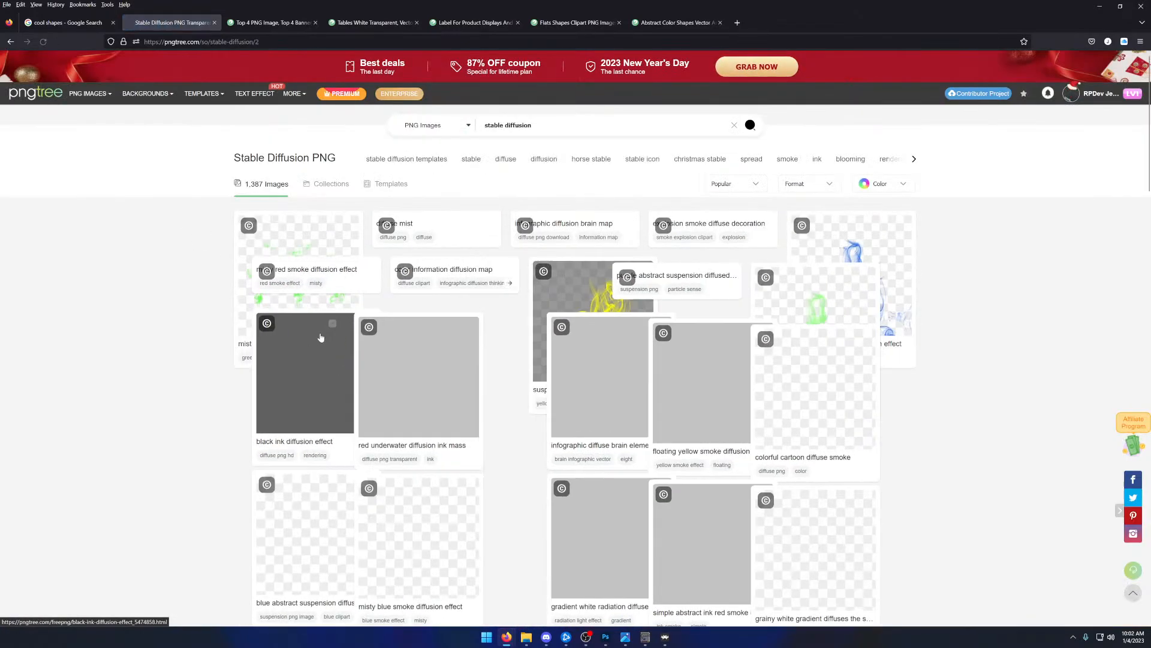
- Examine the page 2 results for "stable diffusion" and open the infographic diffuse brain element image
scroll(172, 300, "down", 2)
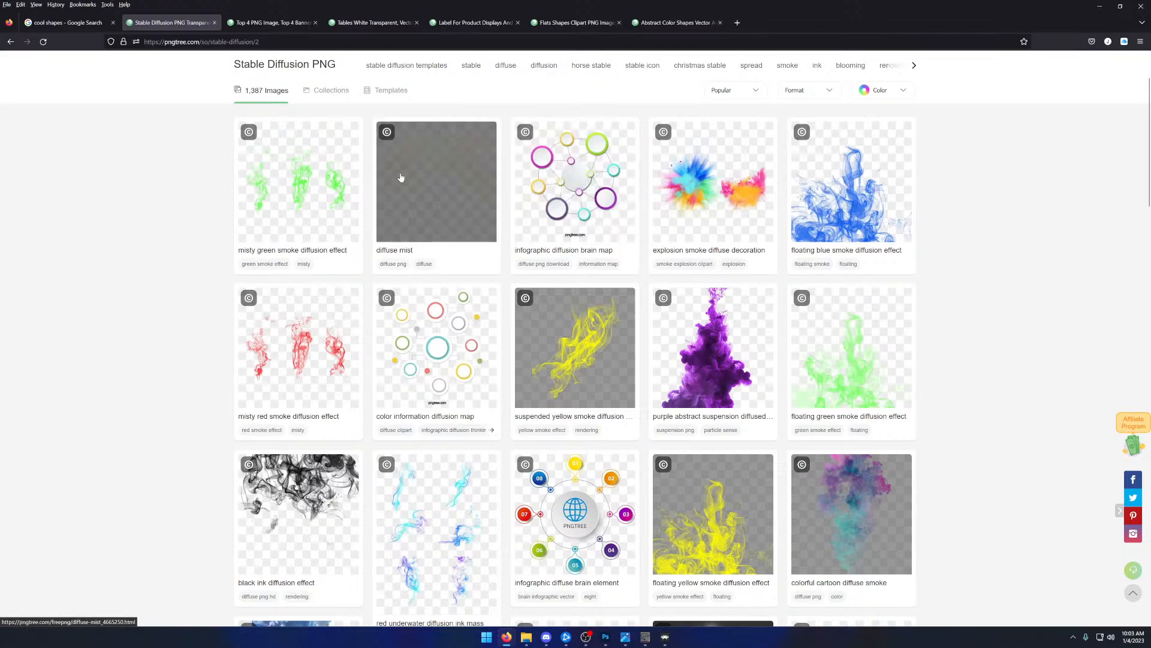
scroll(195, 233, "down", 1)
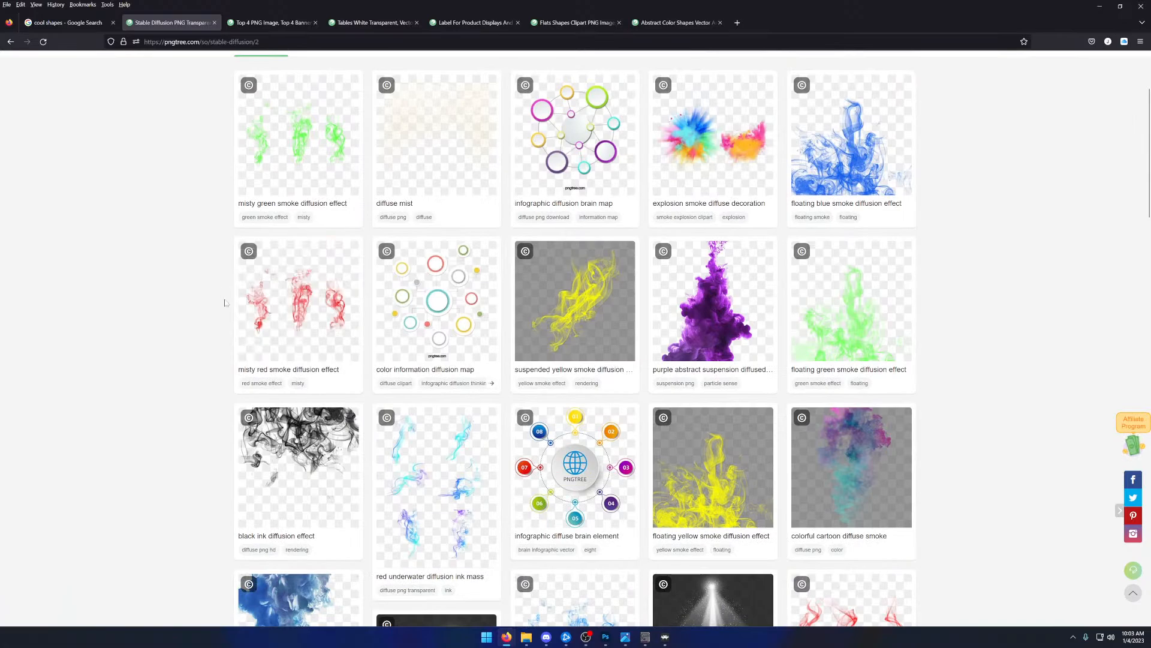
scroll(209, 303, "down", 5)
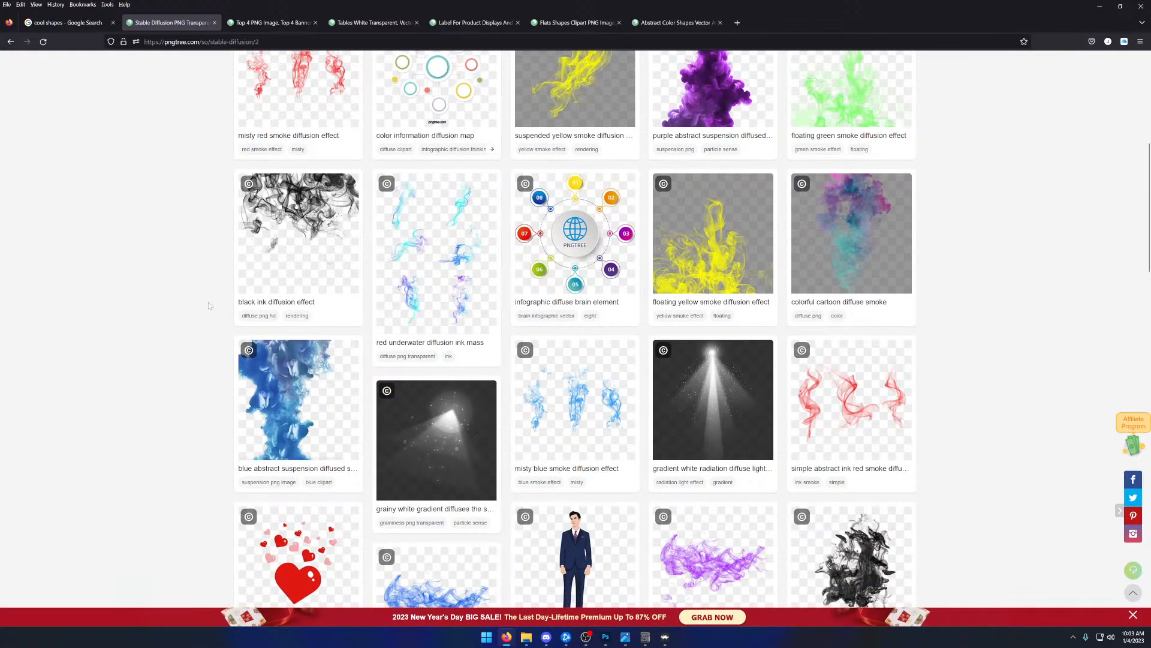
mouse_move(479, 246)
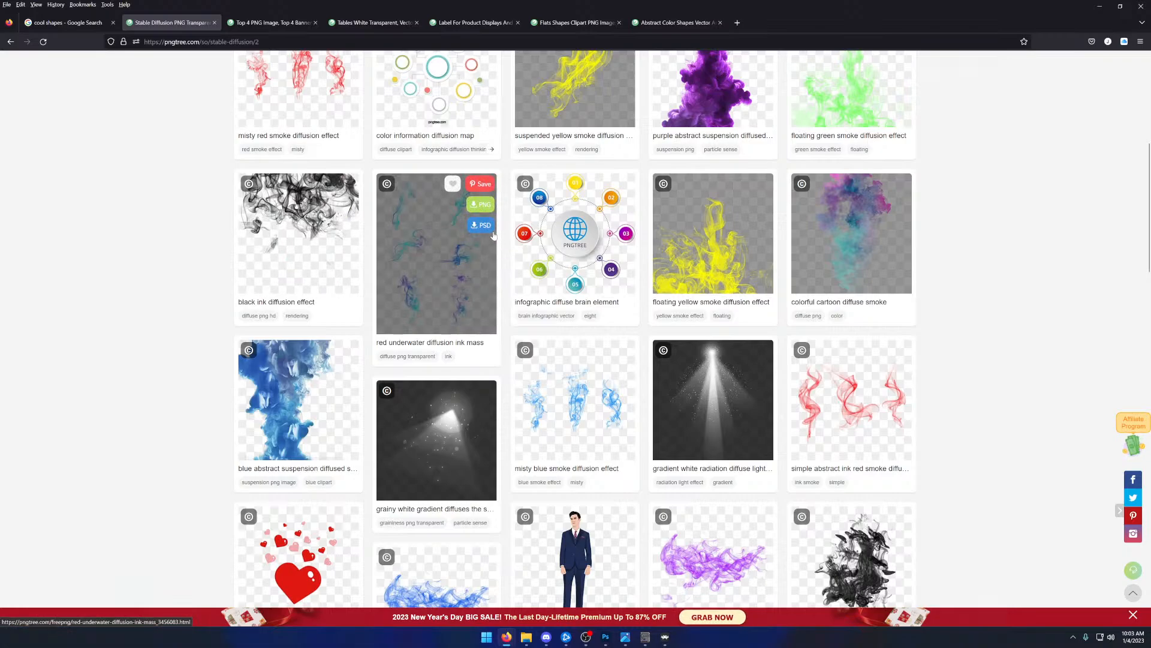
mouse_move(568, 240)
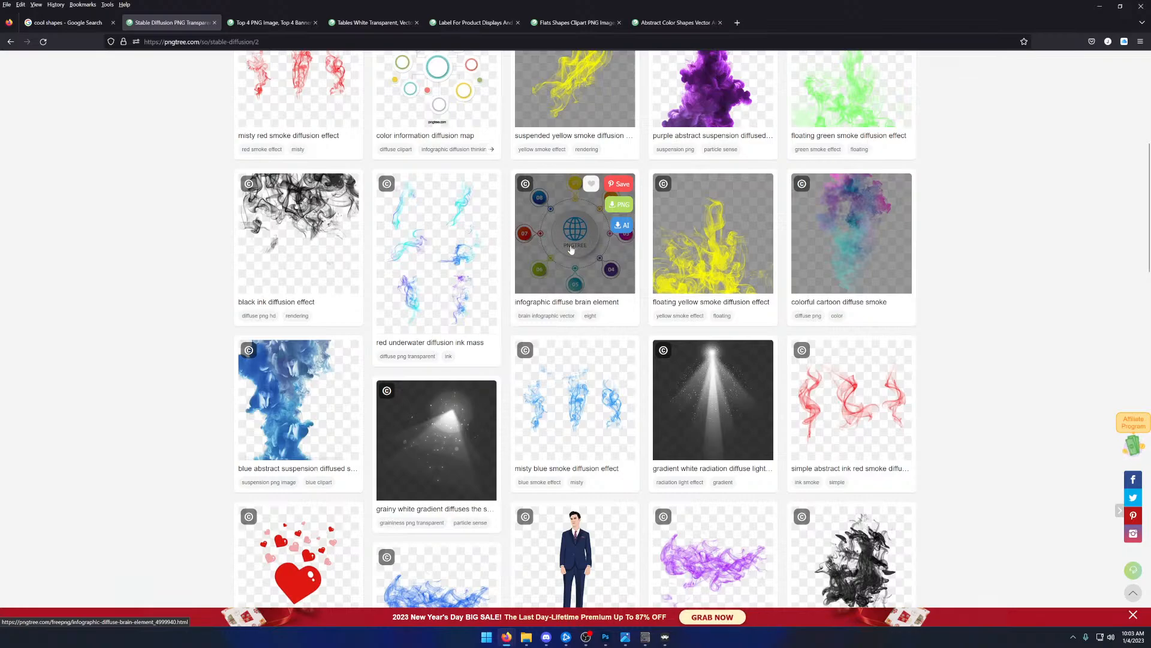
left_click(582, 251)
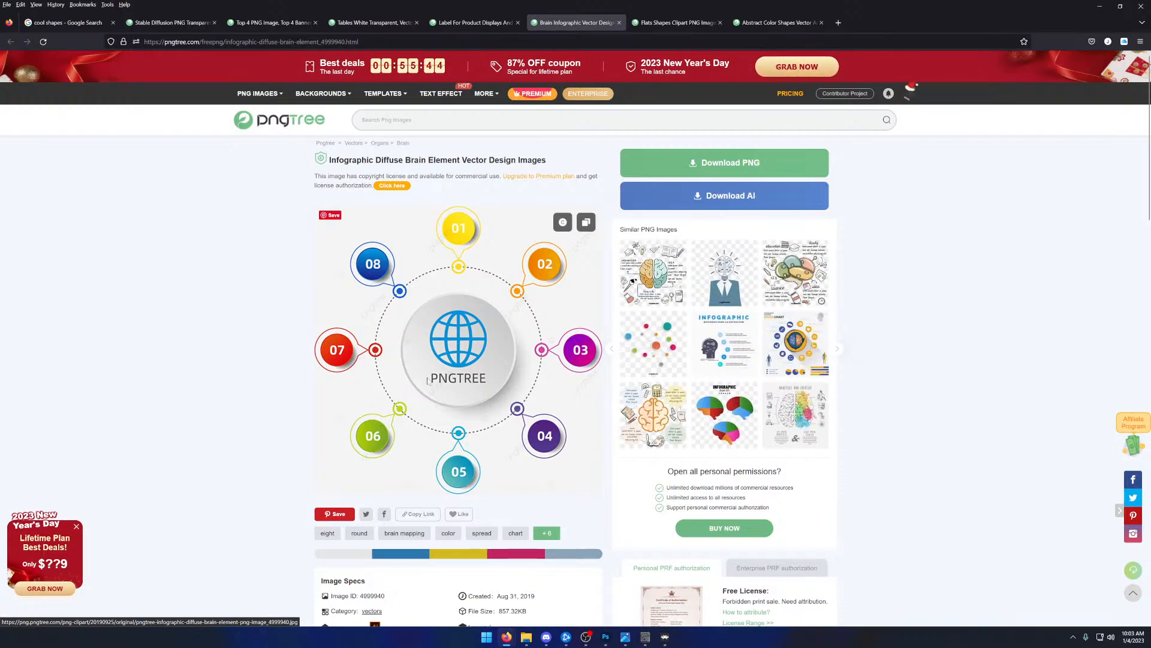
- Compare the already opened label, Top 4 banner and vector table designs as candidates for the overlay panels
left_click(473, 25)
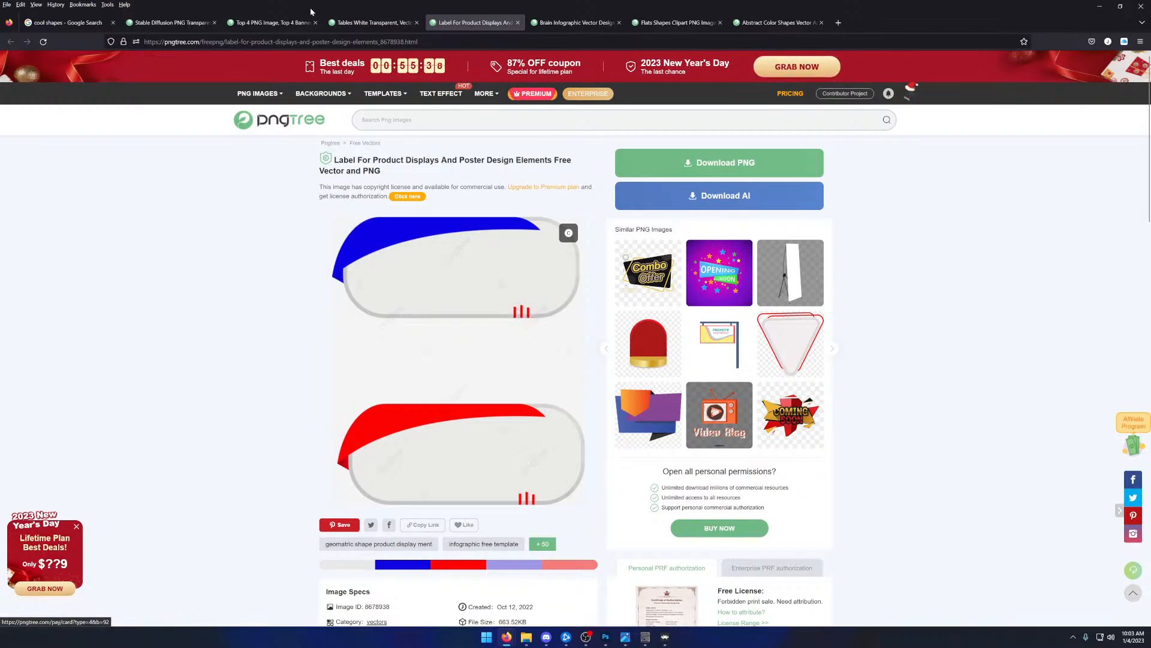
left_click(348, 22)
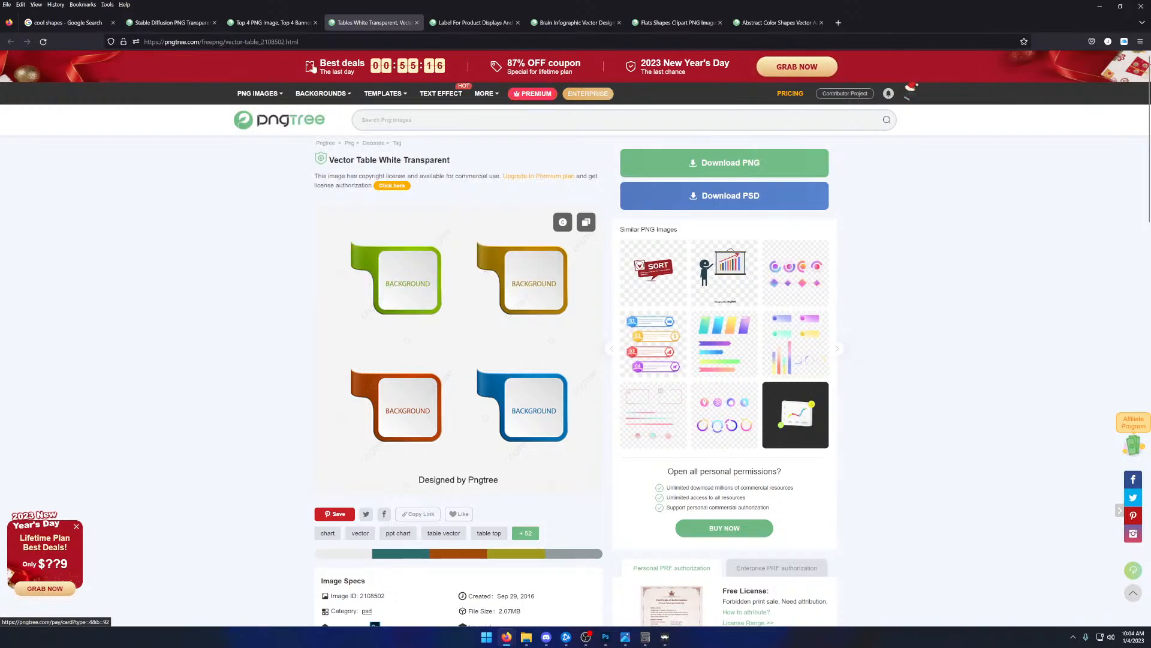
left_click(289, 27)
left_click(358, 27)
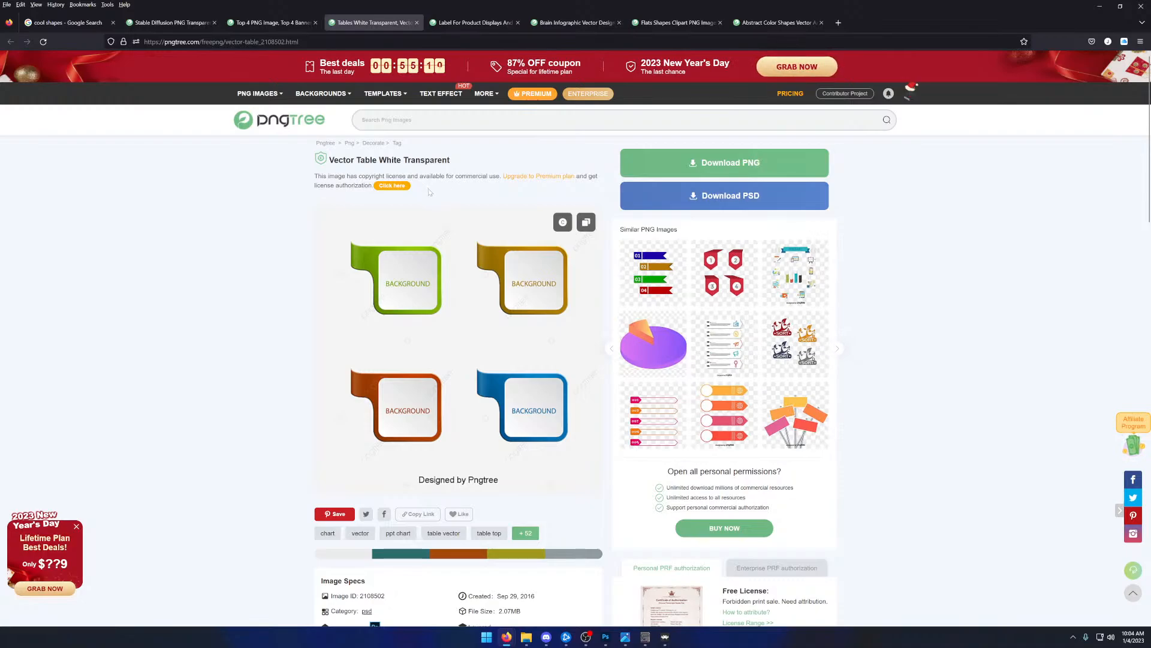
scroll(270, 241, "down", 1)
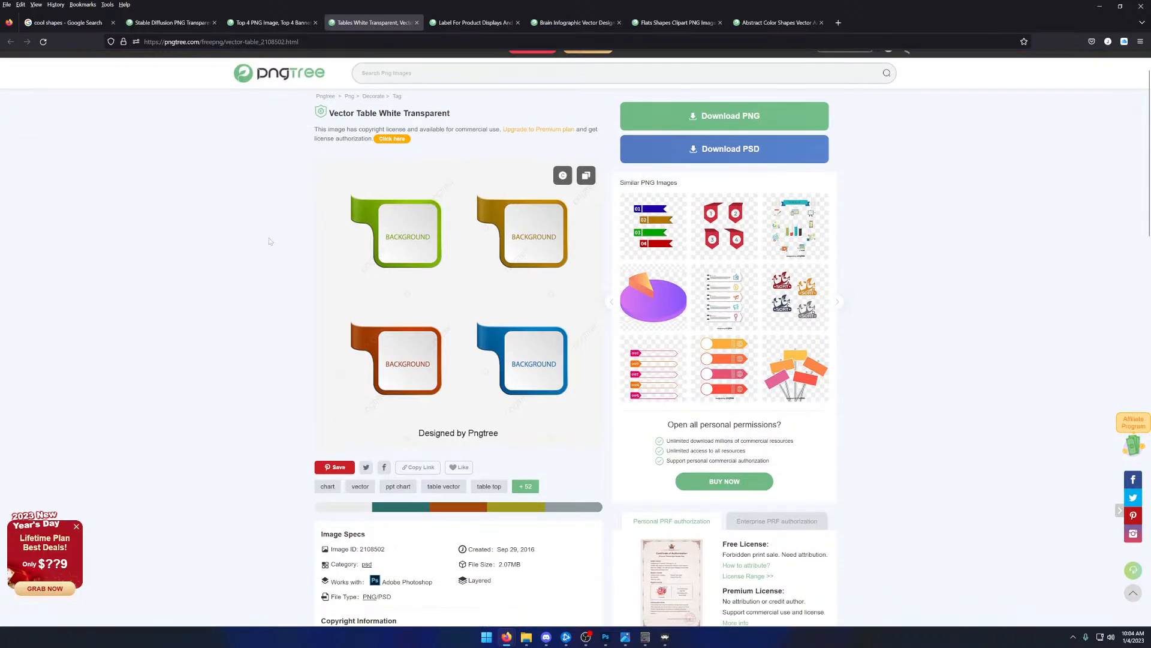
scroll(270, 241, "up", 1)
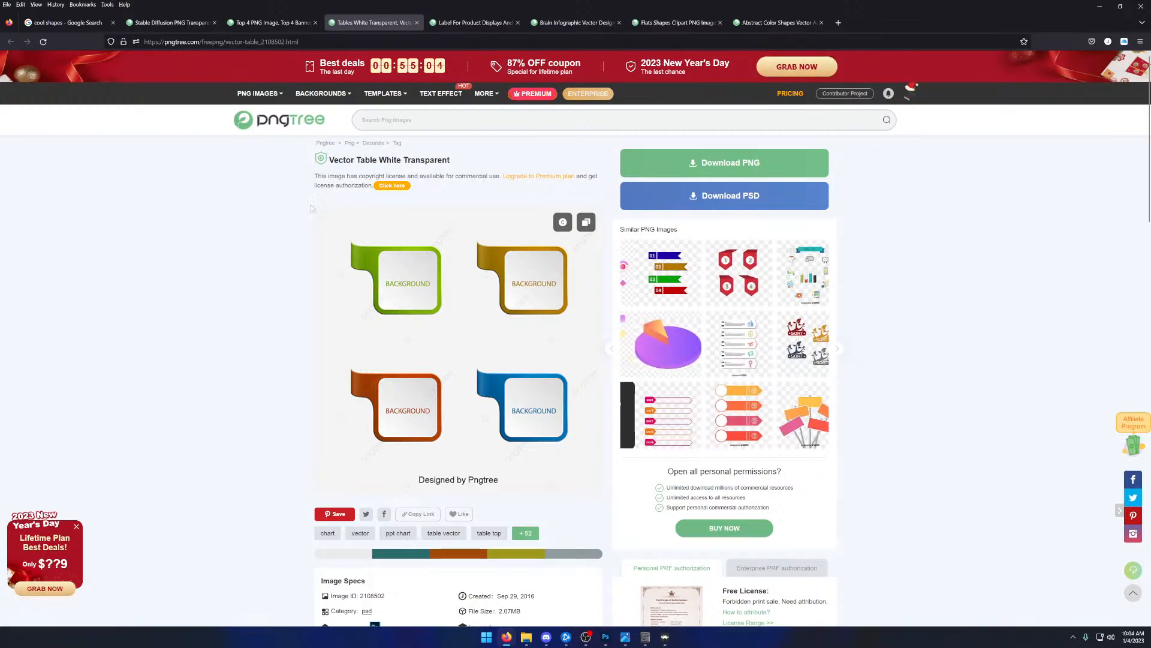
- Download the vector table design as a PNG with the ordinary free download and close its pages
left_click(690, 162)
left_click(473, 330)
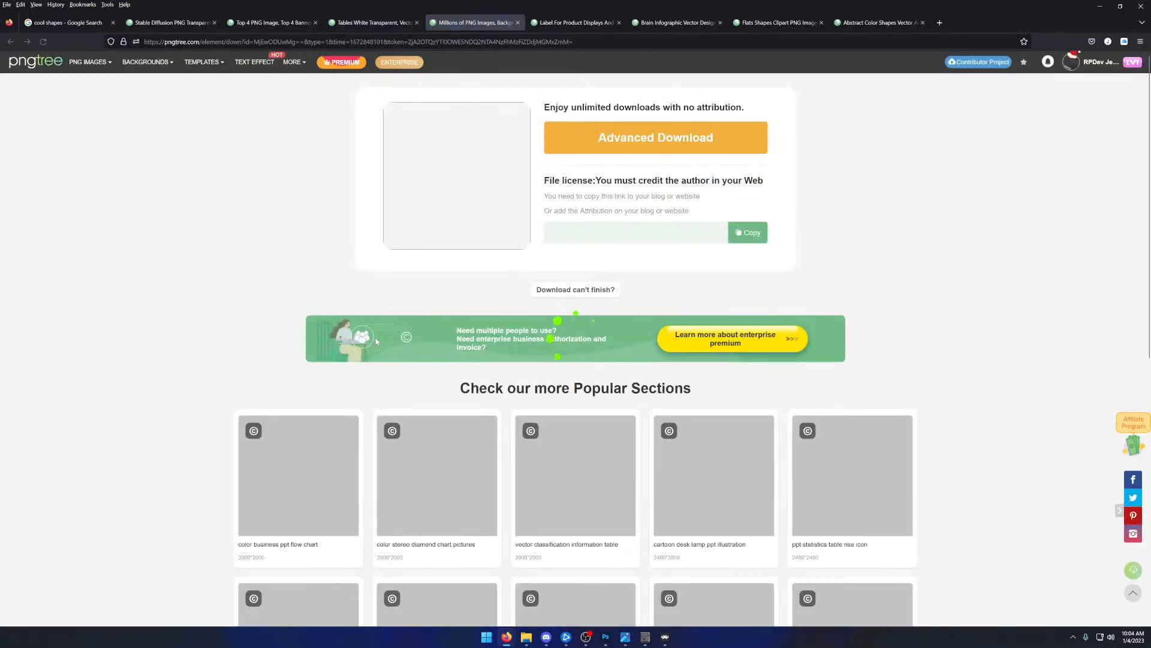
left_click(518, 23)
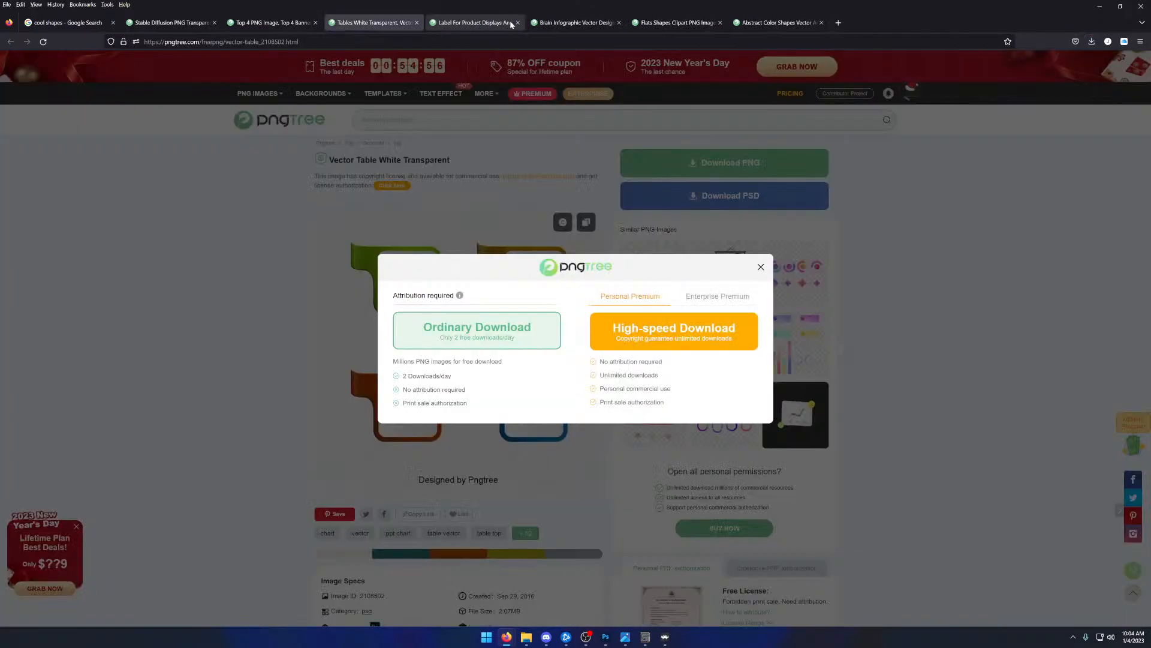
left_click(417, 23)
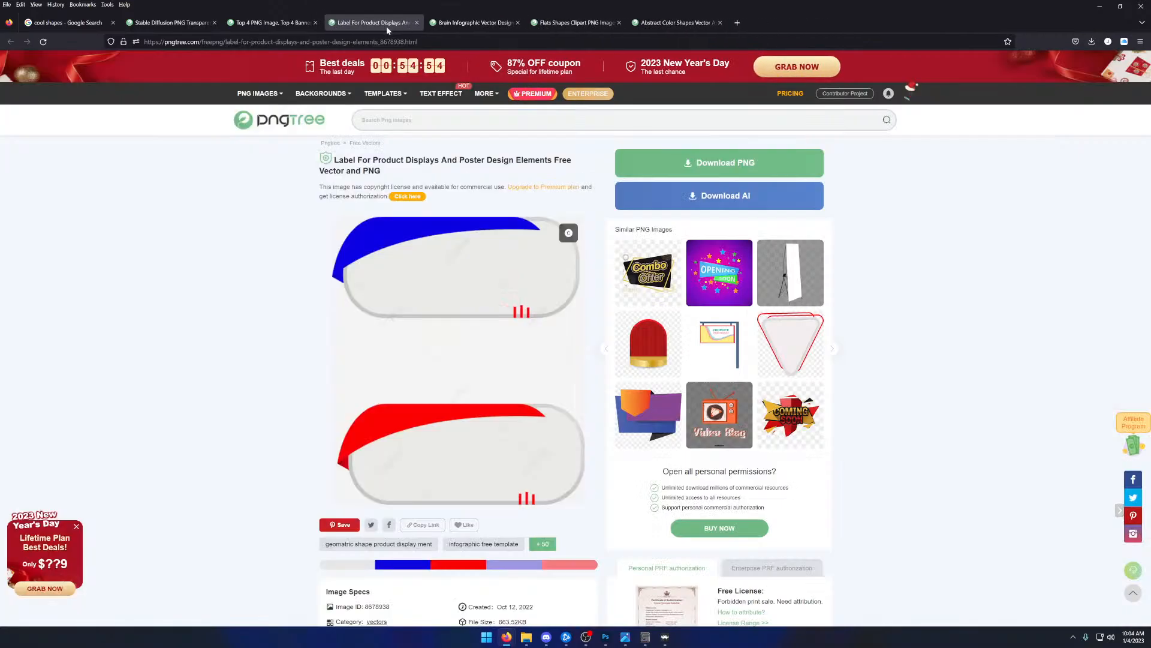
- Download the infographic diffuse brain element as a PNG with the ordinary free download and close the download page
left_click(473, 23)
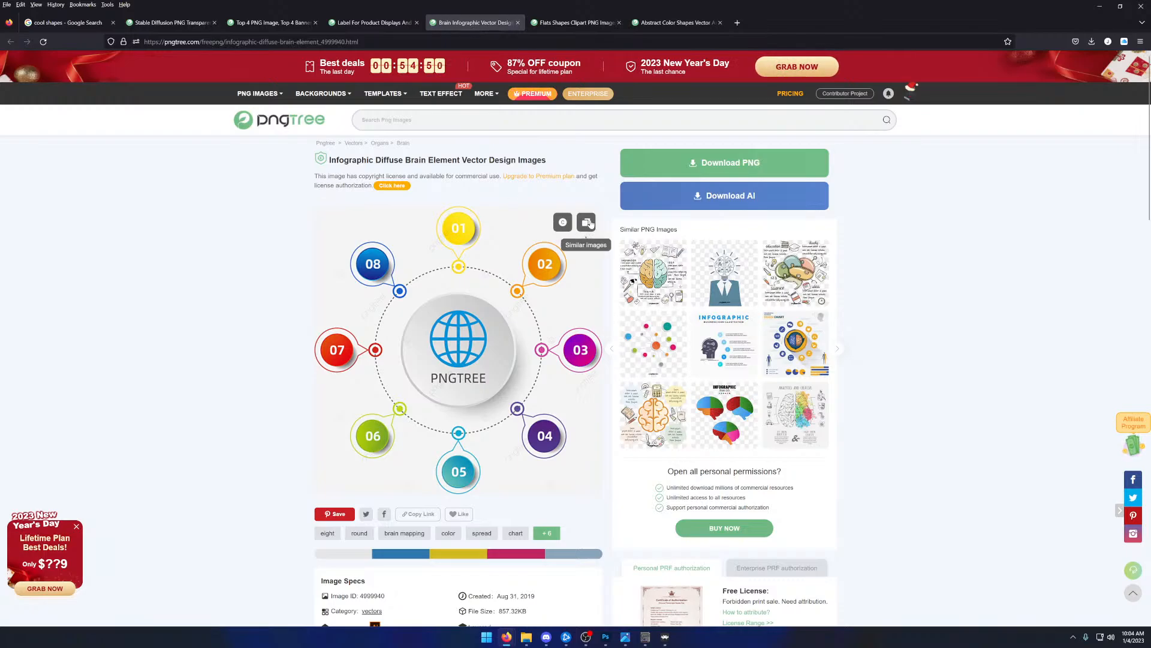
left_click(726, 163)
left_click(545, 334)
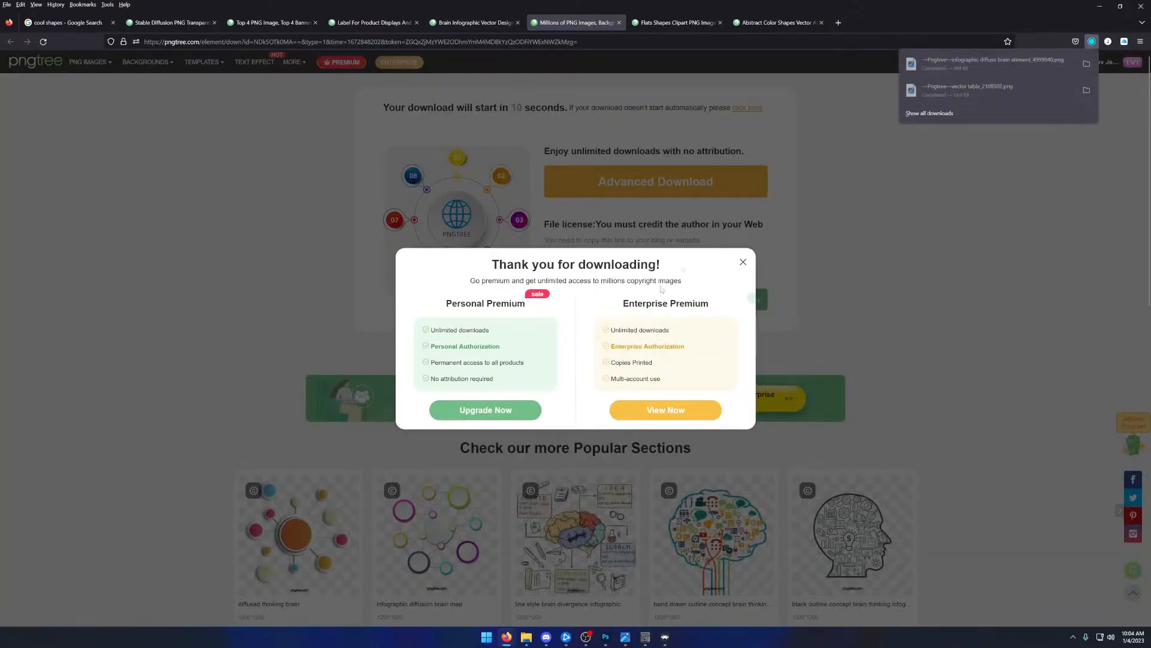
left_click(743, 262)
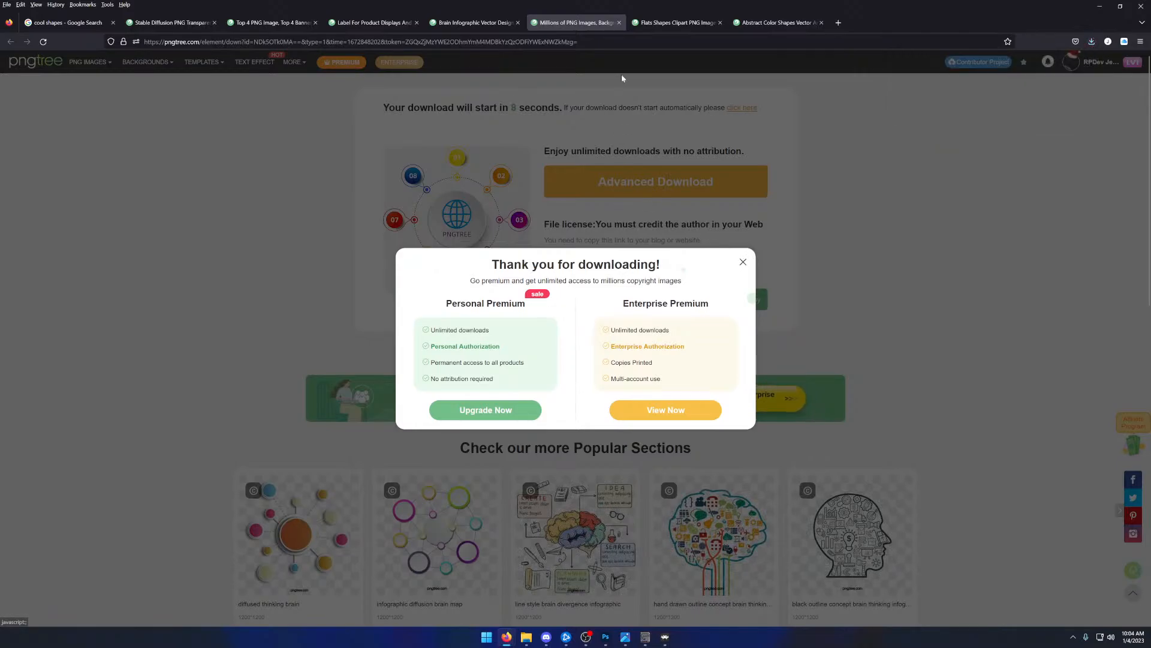
left_click(618, 22)
- Close all remaining Pngtree pages and the "cool shapes" Google search, returning to Background.psd in Photoshop
left_click(657, 24)
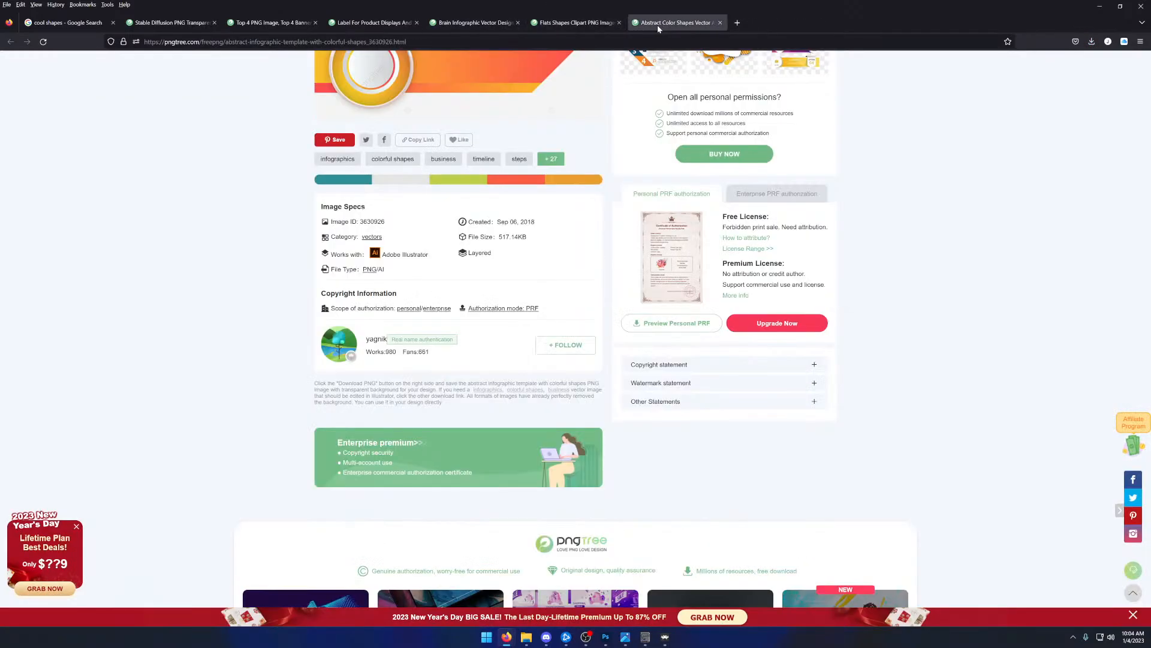
left_click(720, 23)
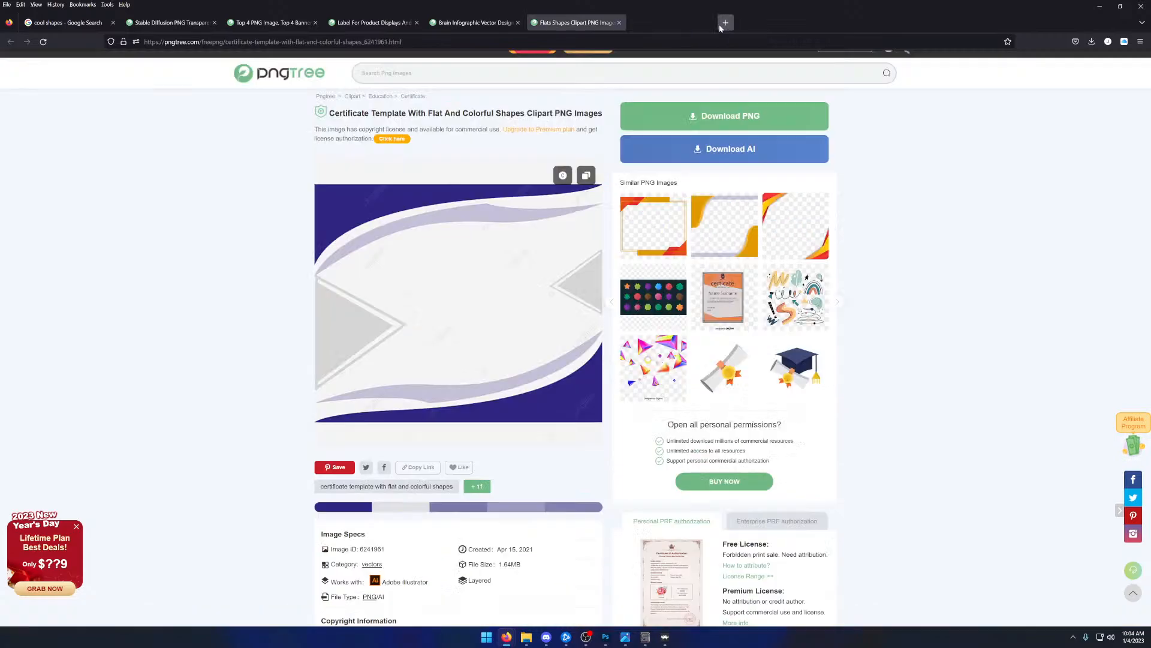
left_click(619, 22)
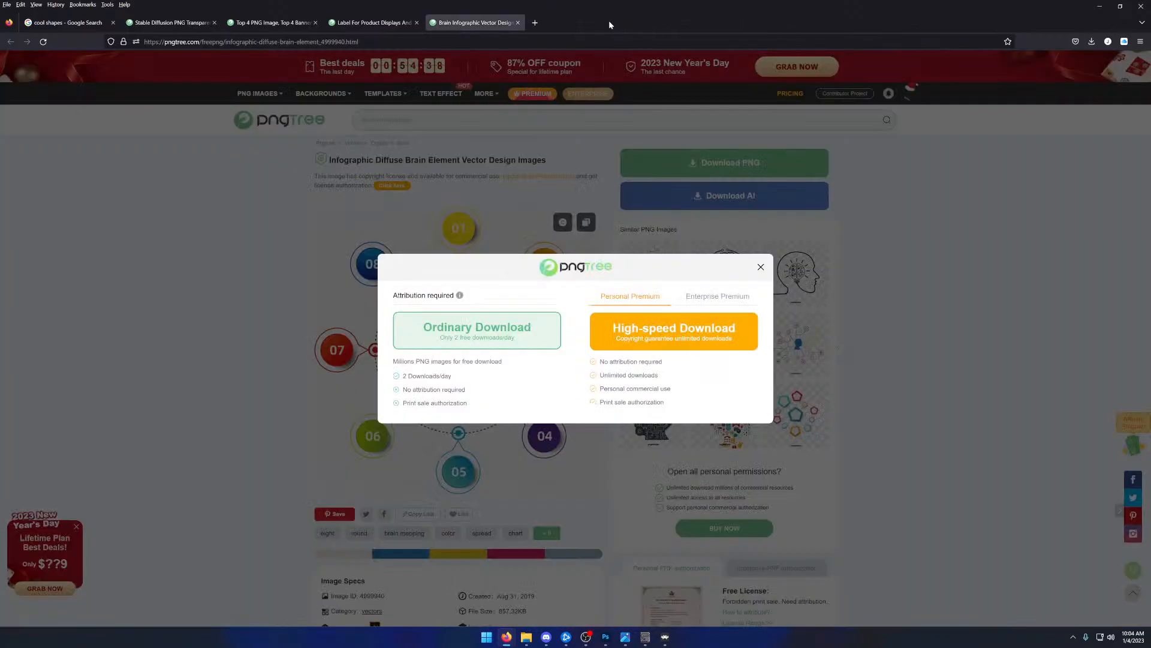
left_click(518, 22)
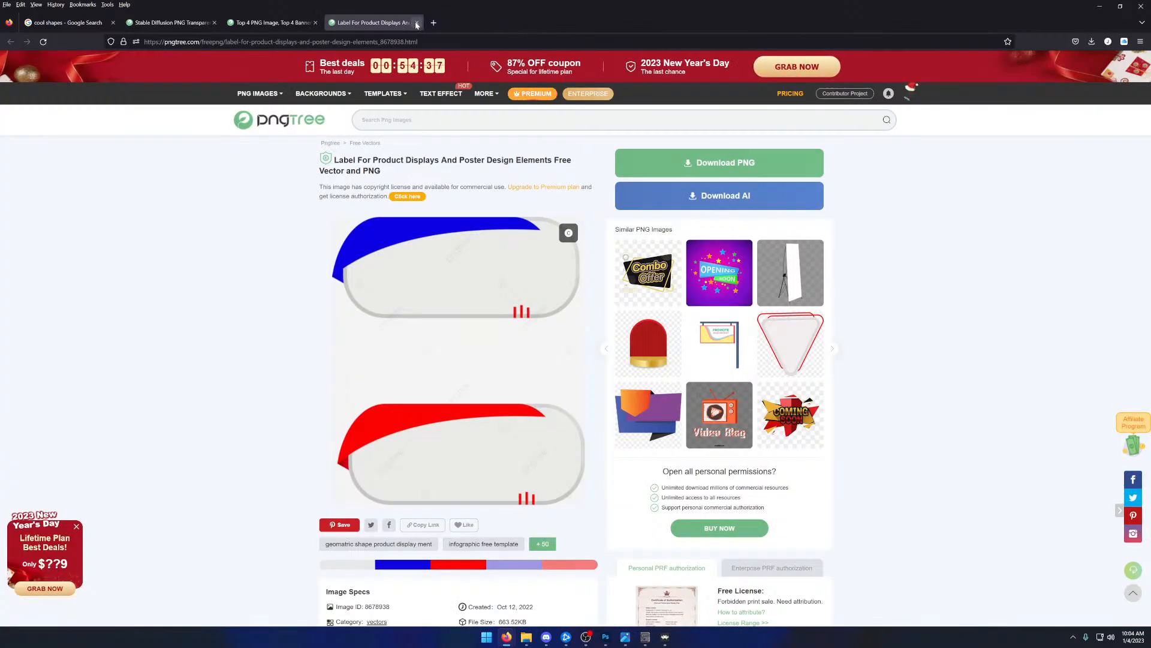
left_click(417, 22)
left_click(315, 22)
left_click(214, 22)
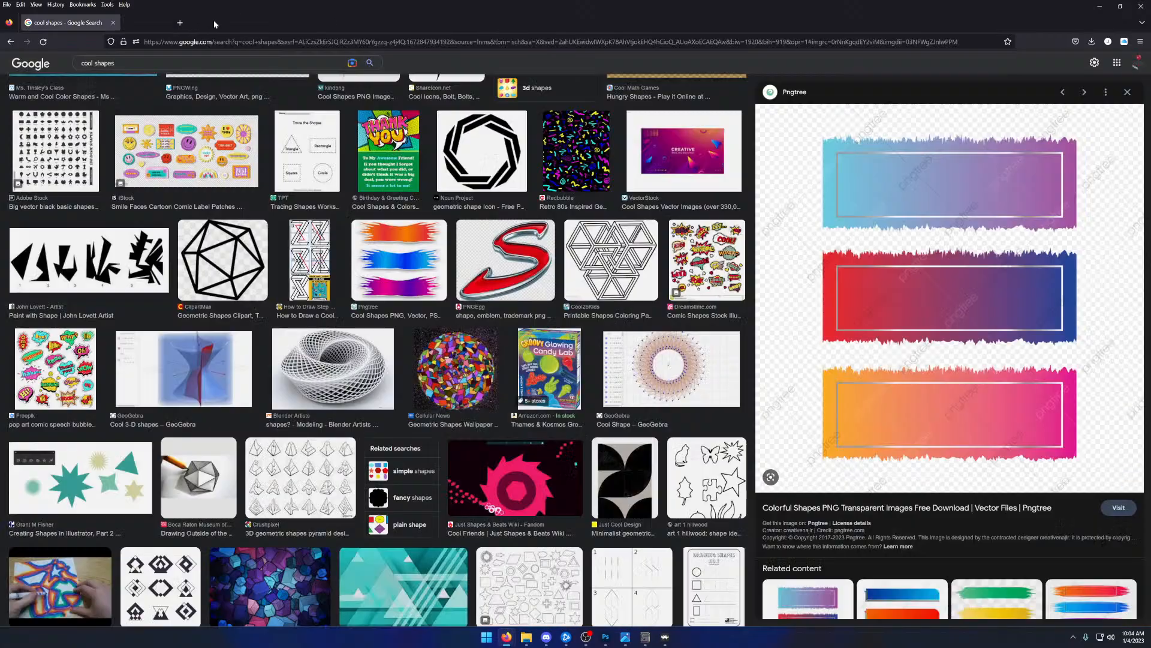
left_click(112, 23)
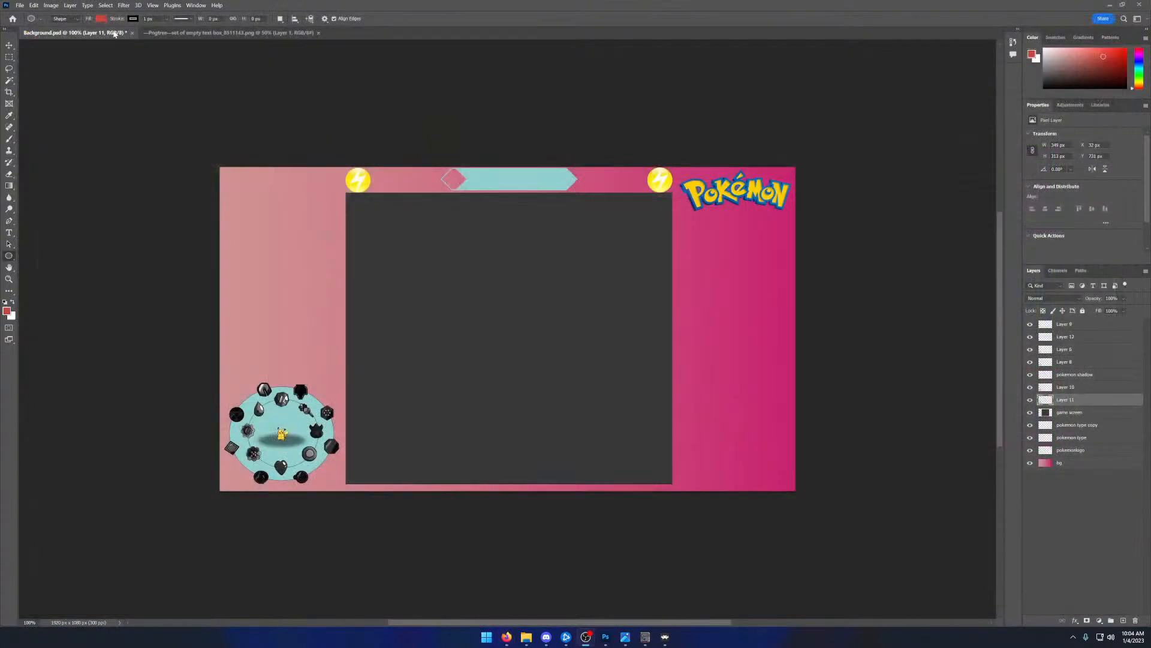
- While opening files, transfer the two newly downloaded Pngtree PNGs from Downloads into the Images folder on the Desktop
left_click(19, 5)
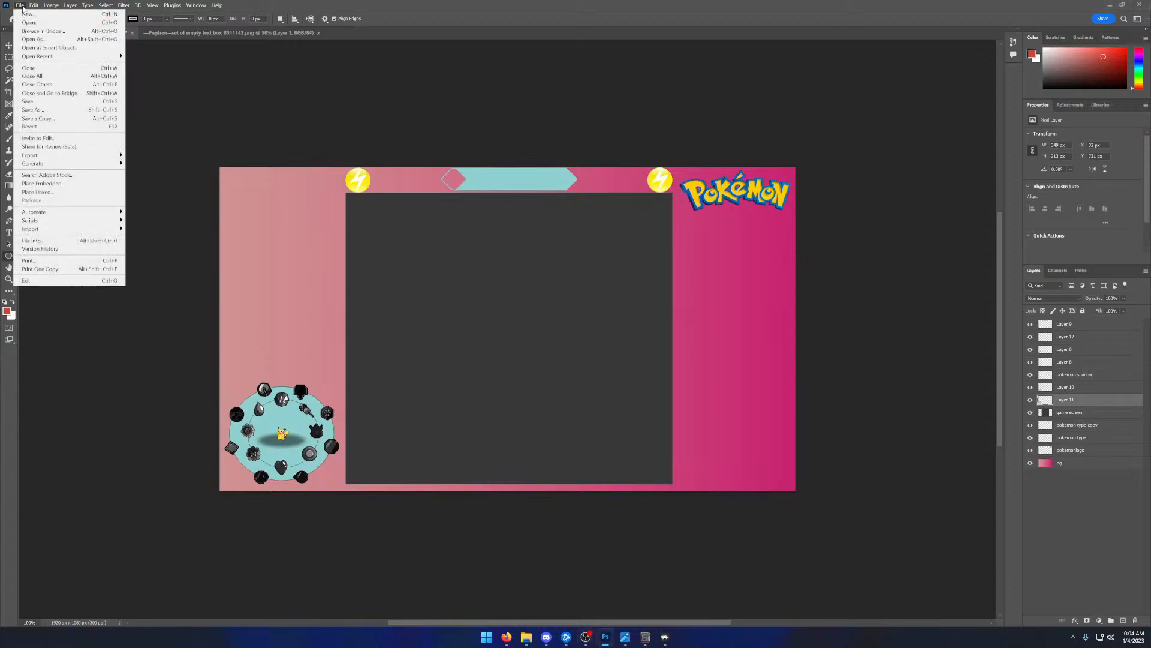
left_click(33, 24)
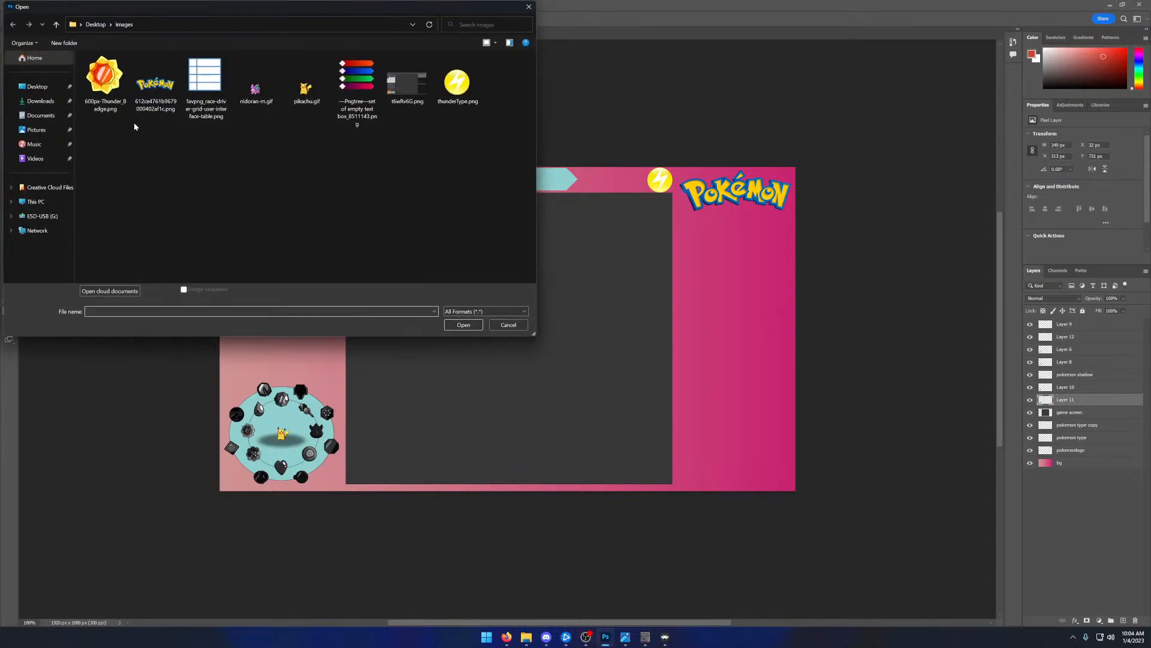
left_click(51, 100)
left_click_drag(397, 80, 372, 102)
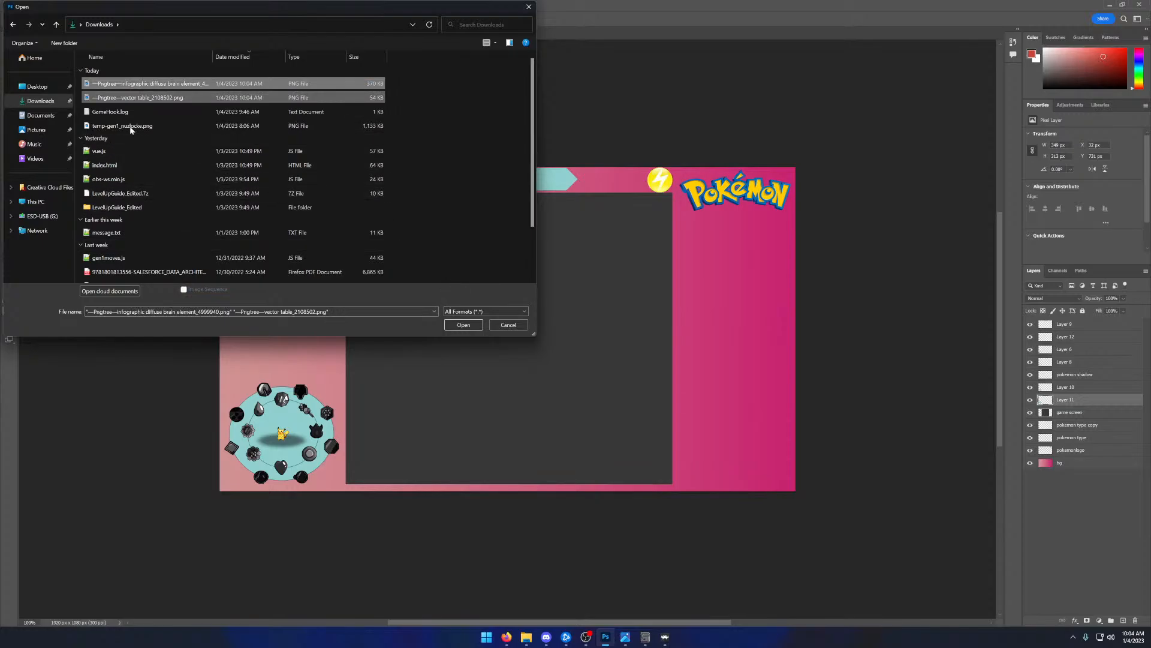
left_click(37, 87)
double_click(167, 114)
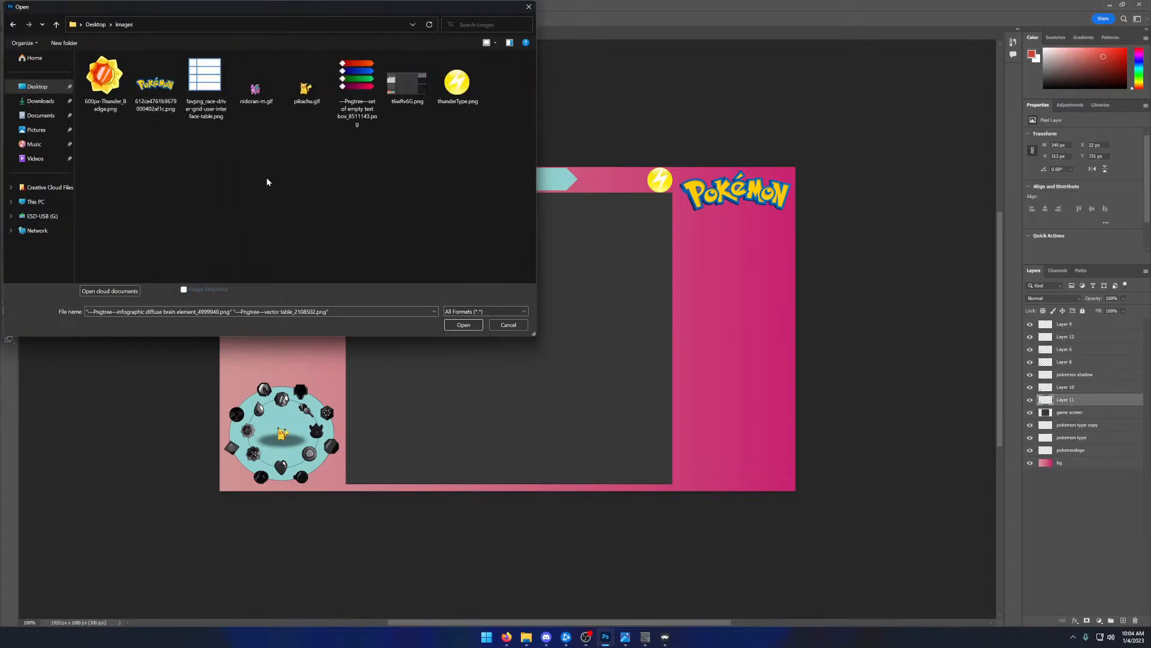
- Open the infographic diffuse brain element and vector table PNGs together and view both designs
left_click(465, 324)
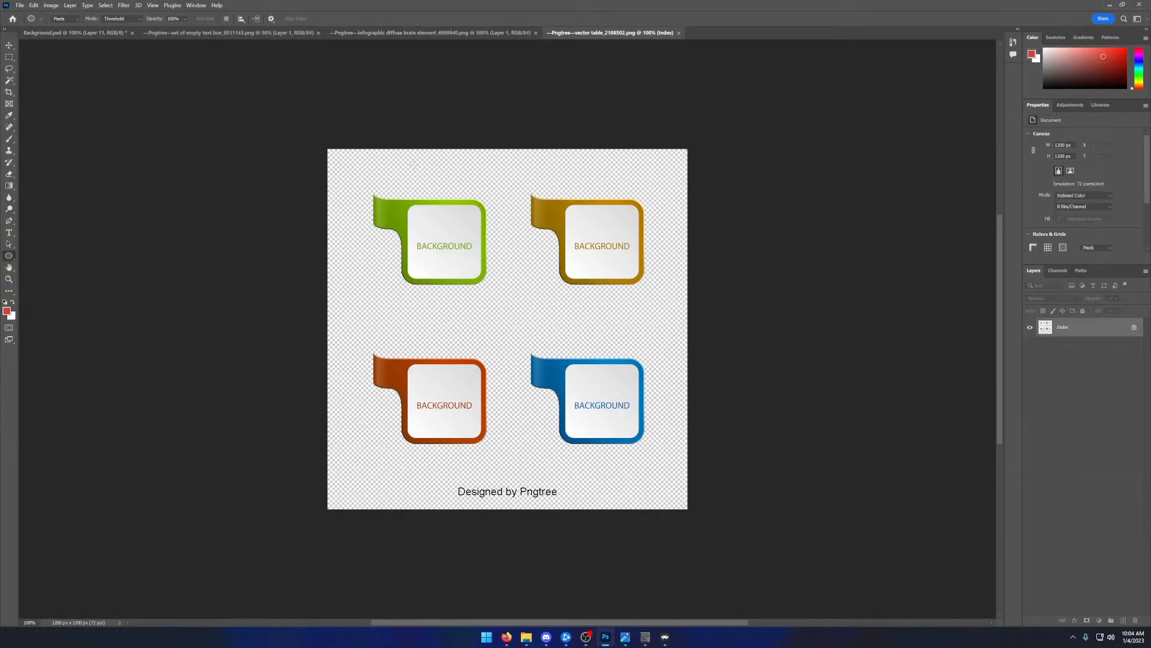
left_click(448, 36)
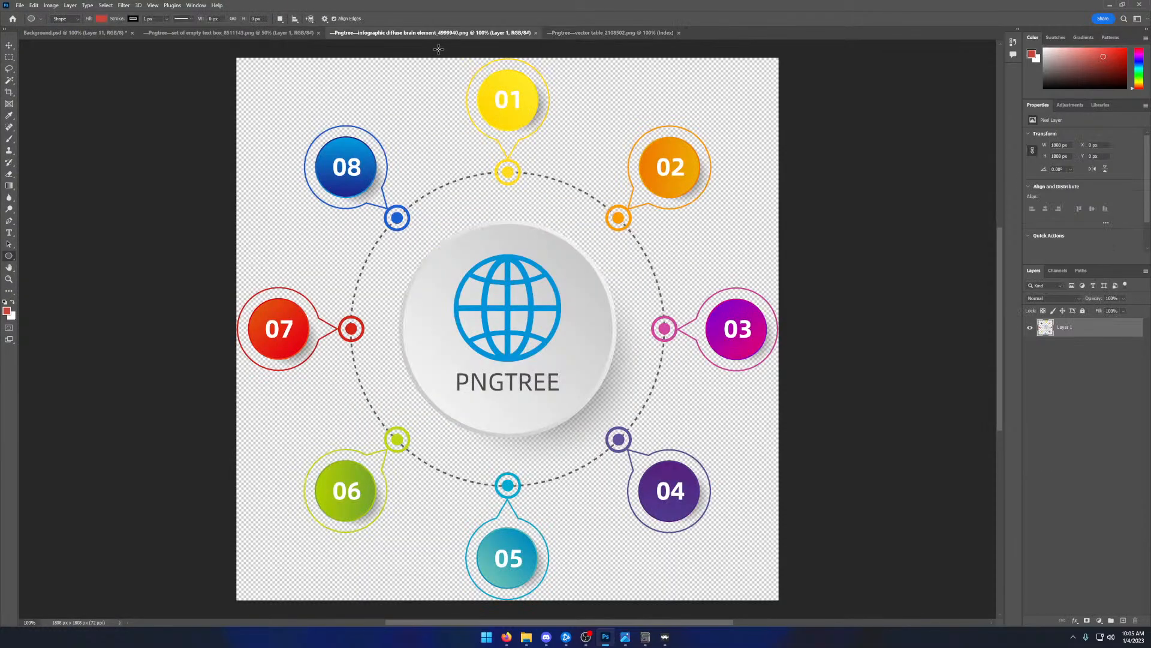
left_click(568, 35)
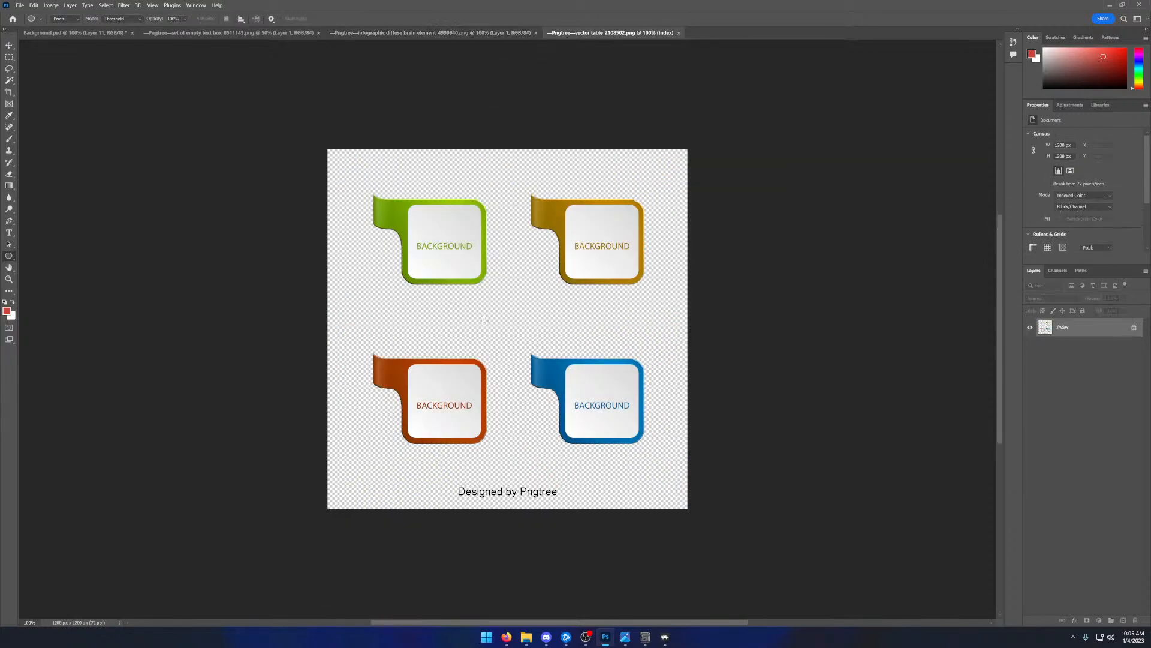
- Delete the "Designed by Pngtree" text from the vector table image using a rectangular selection
left_click(9, 58)
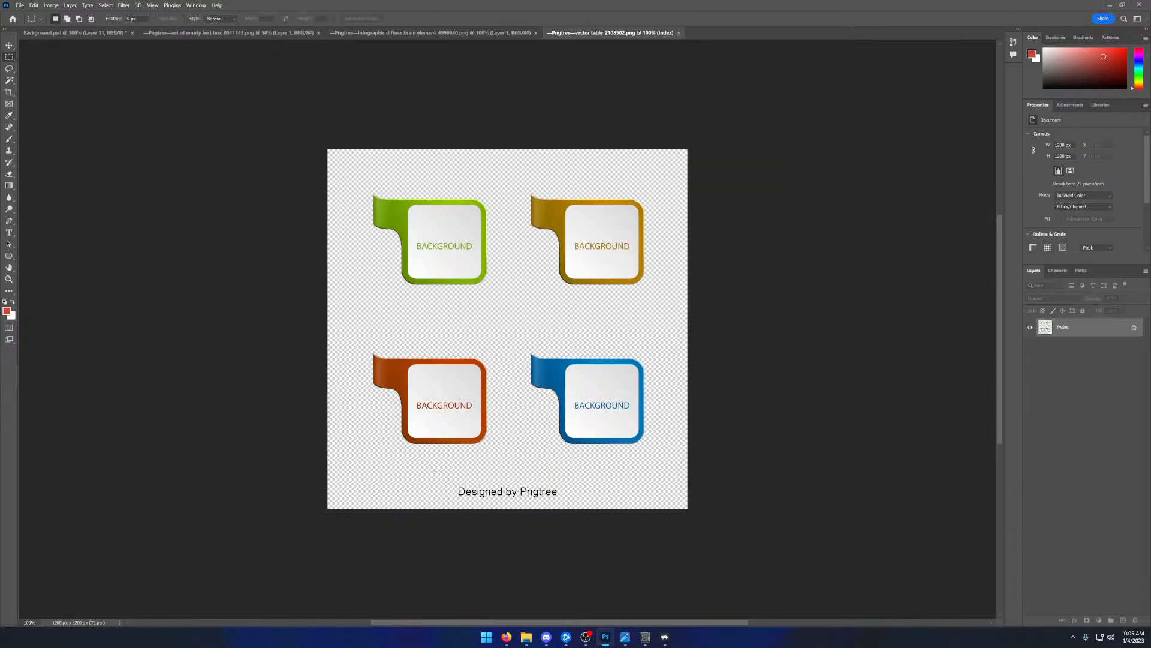
left_click_drag(452, 481, 562, 503)
key("Delete")
- Copy the orange BACKGROUND panel from the vector table image into Background.psd and place it directly below the Pokémon logo
left_click_drag(359, 340, 494, 456)
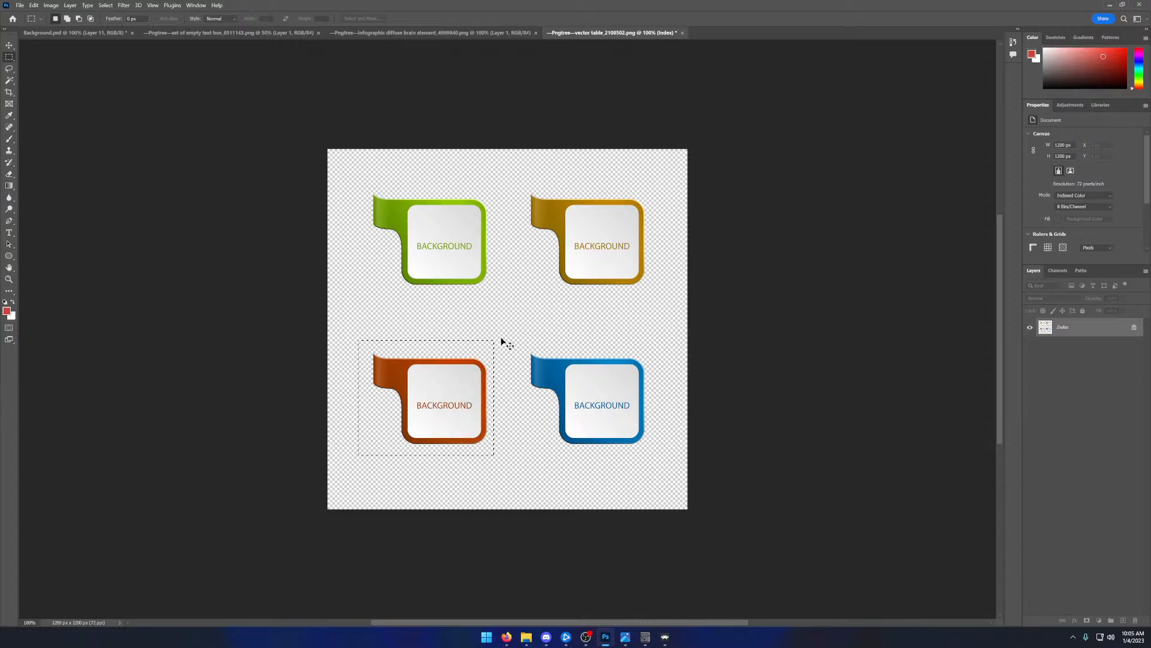
left_click(91, 33)
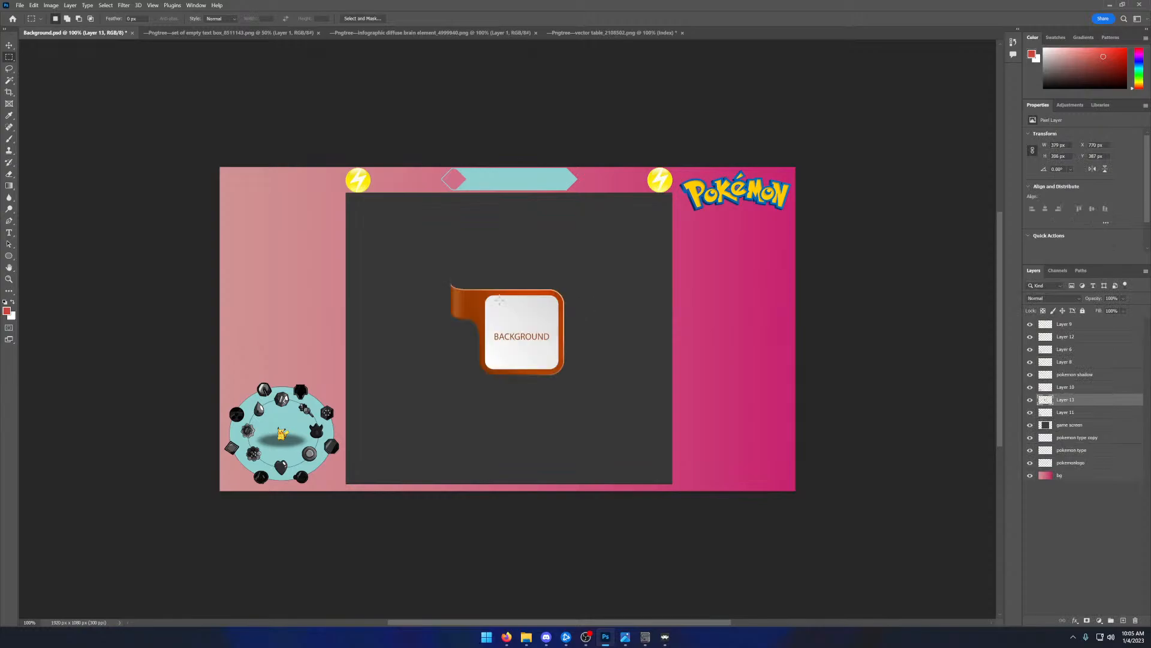
left_click(10, 46)
left_click_drag(523, 322, 751, 253)
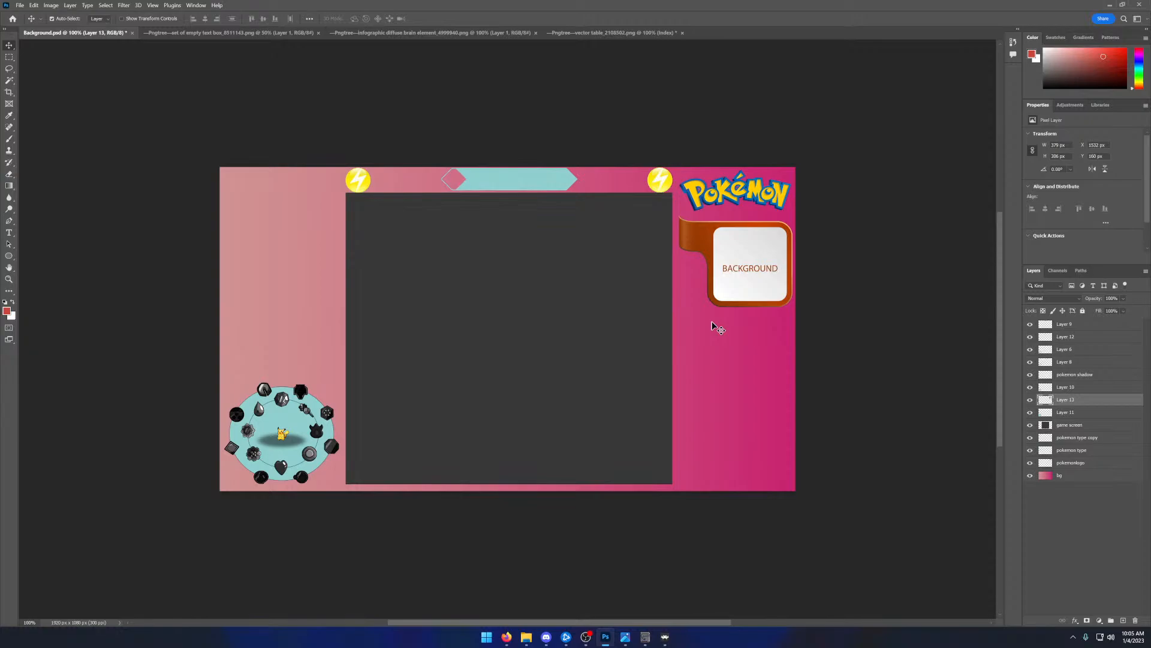
key("ctrl+v")
left_click_drag(556, 314, 753, 347)
key("ctrl+v")
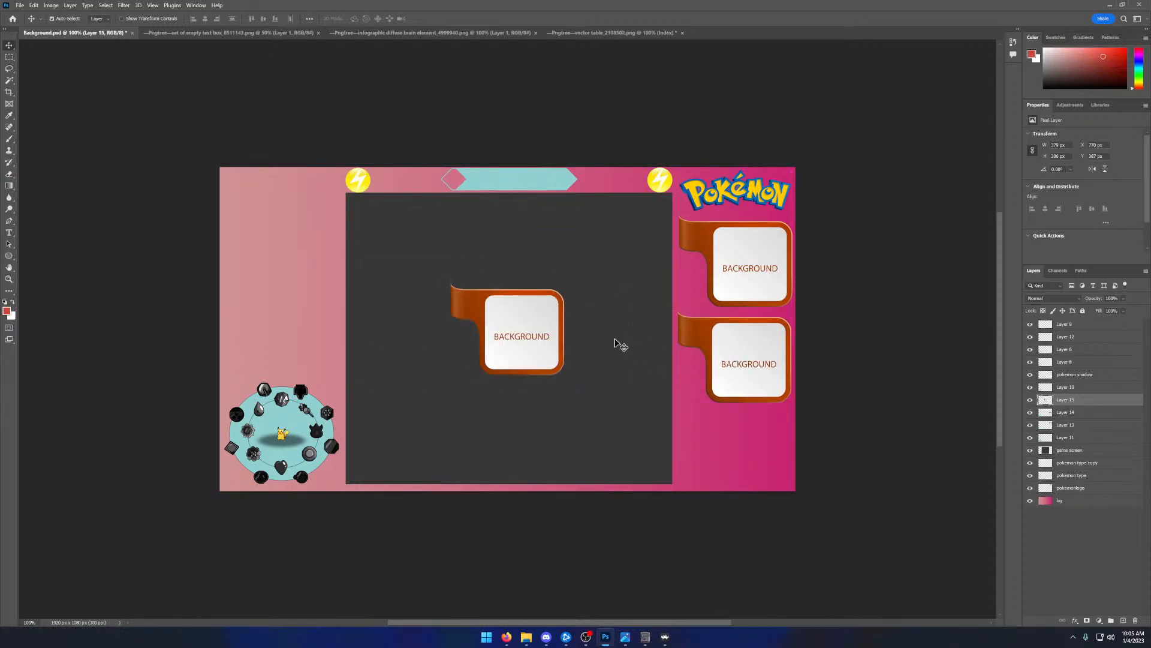
left_click_drag(533, 318, 761, 434)
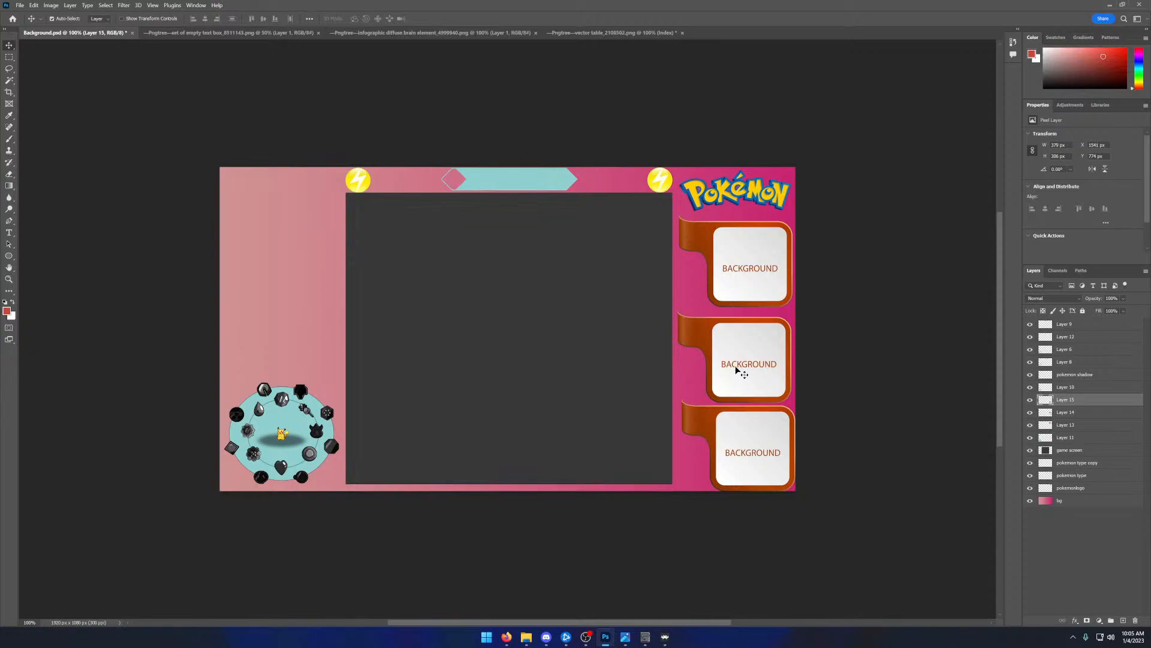
key("ctrl+z")
key("ctrl+z")
key("ctrl+z")
key("ctrl+z")
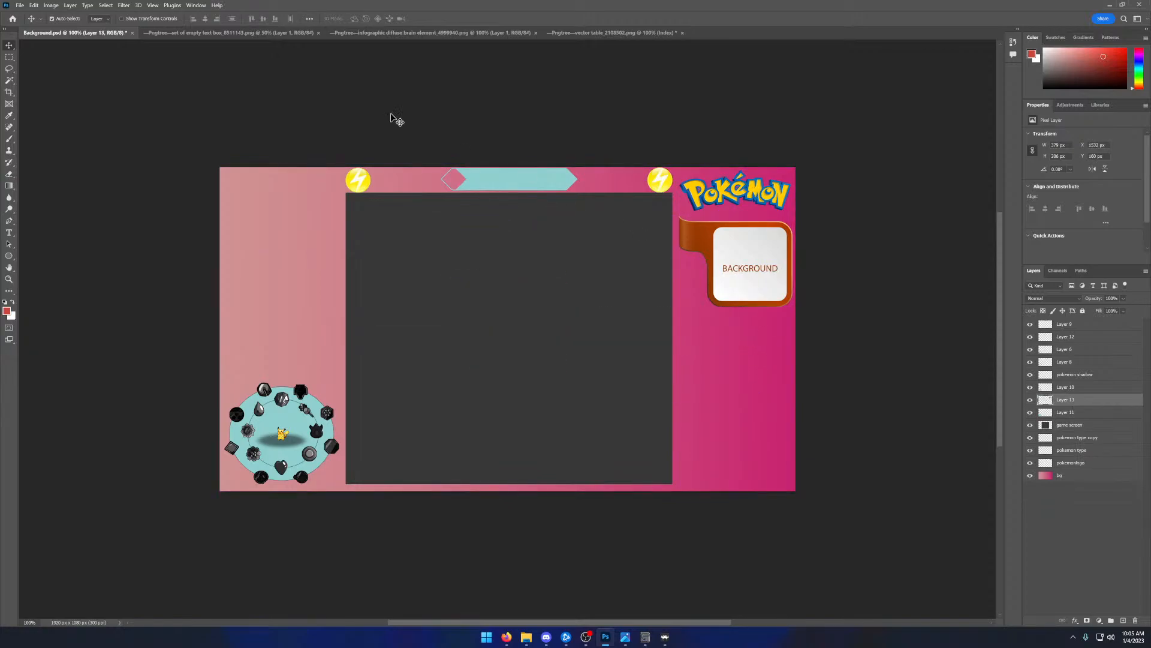
- Scale the orange BACKGROUND panel beneath the Pokémon logo down to about 73%
left_click(36, 5)
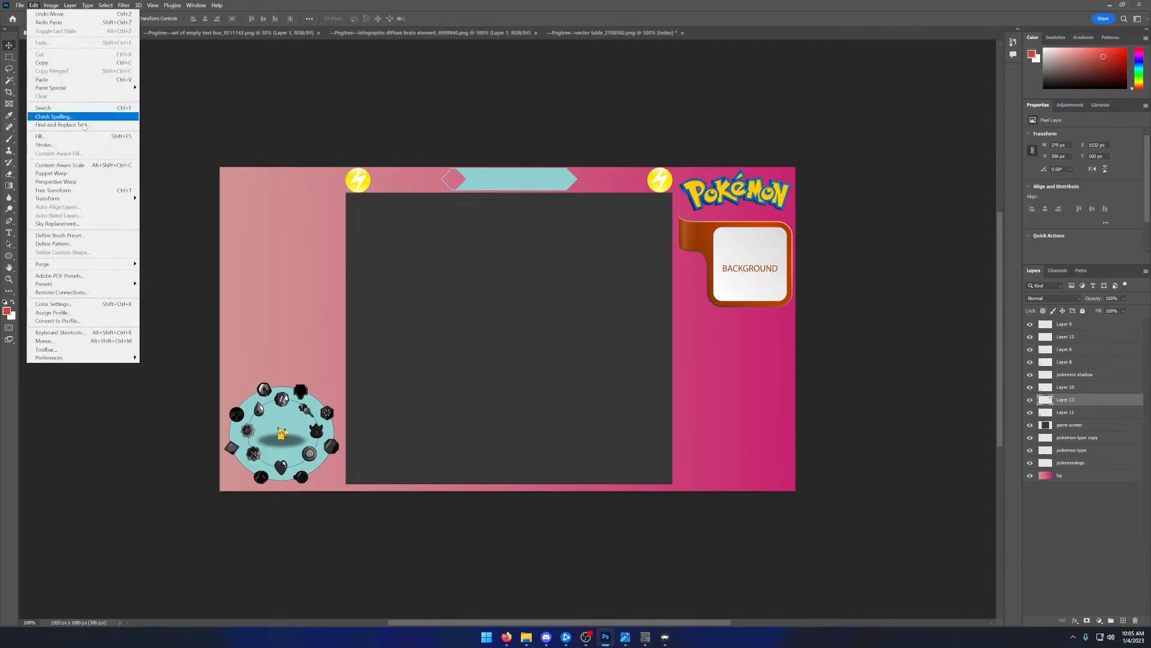
mouse_move(87, 206)
left_click(190, 212)
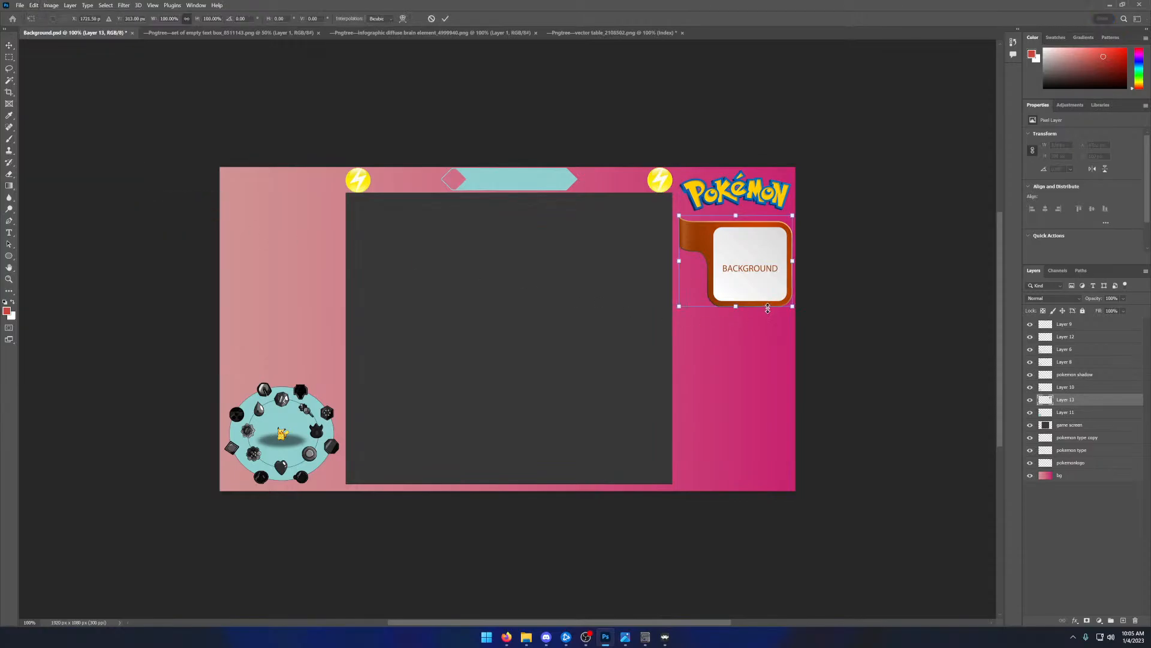
left_click_drag(792, 309, 754, 265)
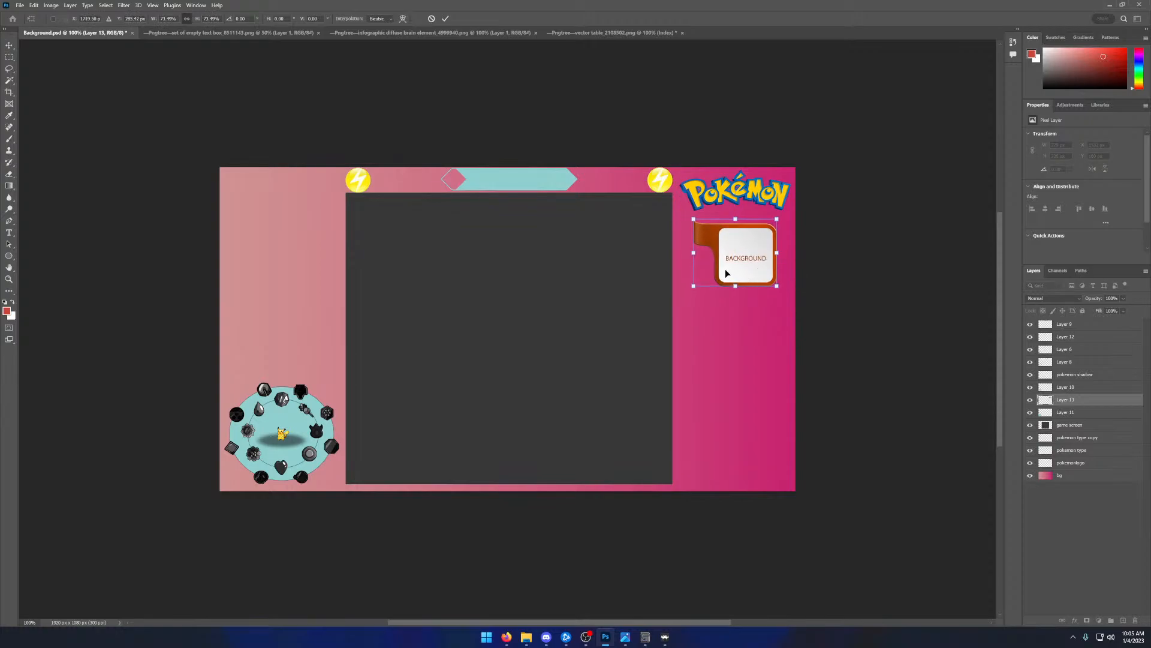
left_click(446, 19)
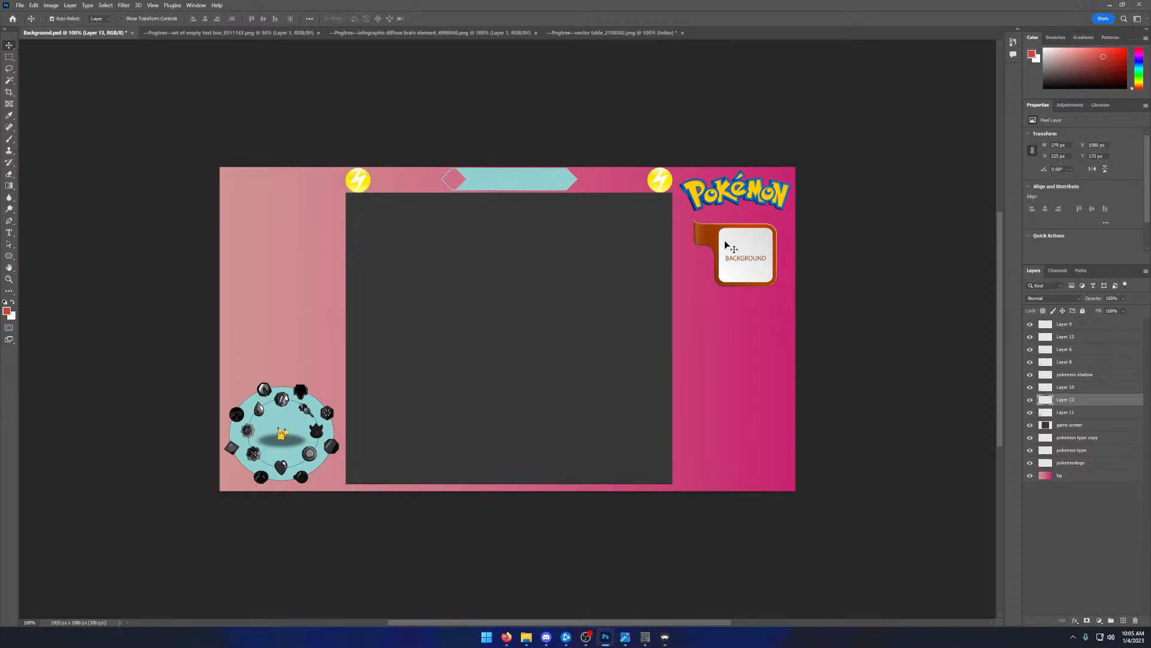
key("ctrl+v")
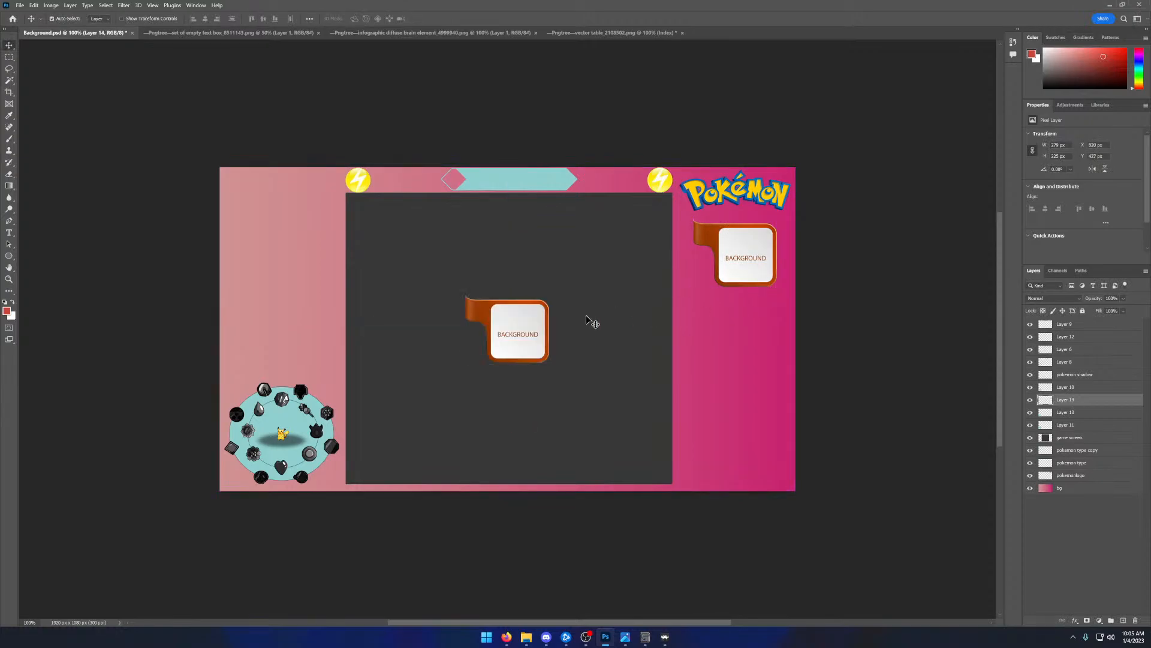
left_click_drag(548, 332, 773, 319)
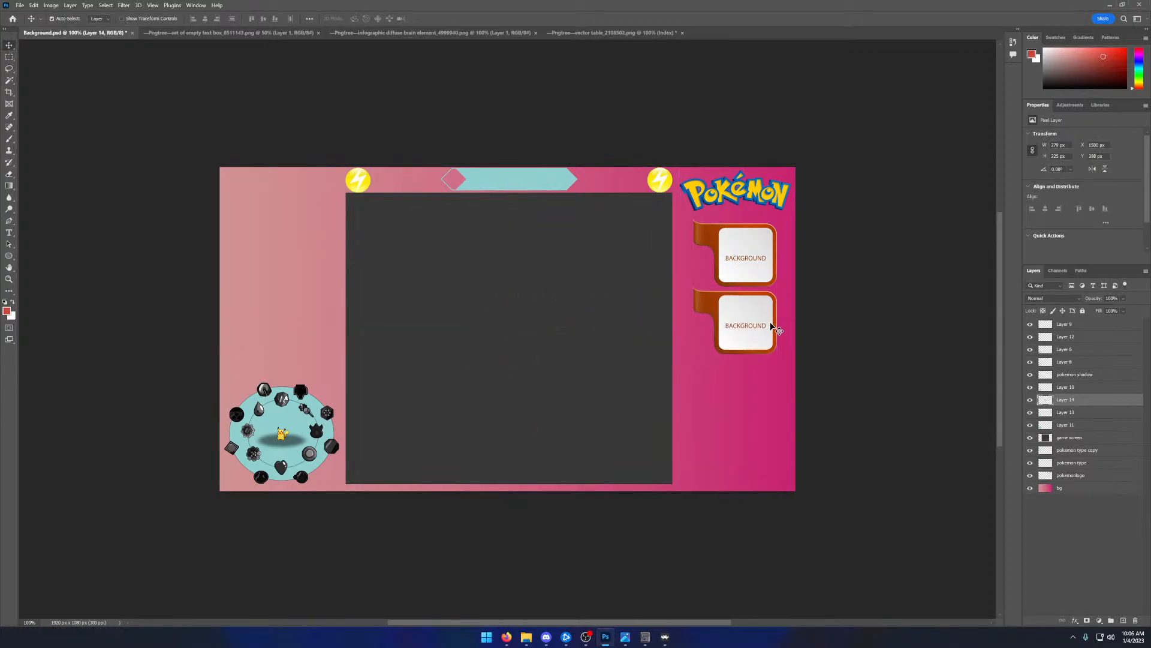
key("ctrl+v")
left_click_drag(540, 337, 763, 393)
key("ctrl+v")
left_click_drag(546, 325, 780, 428)
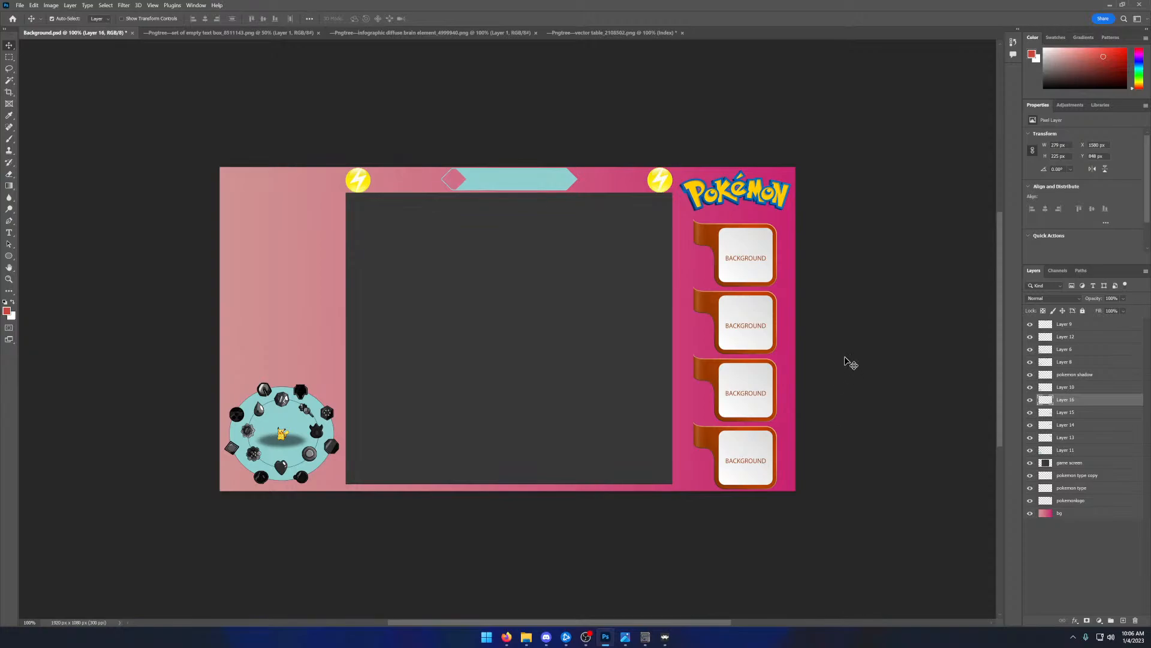
mouse_move(759, 323)
left_mouse_down()
mouse_move(763, 376)
mouse_move(772, 283)
mouse_move(761, 306)
left_mouse_up()
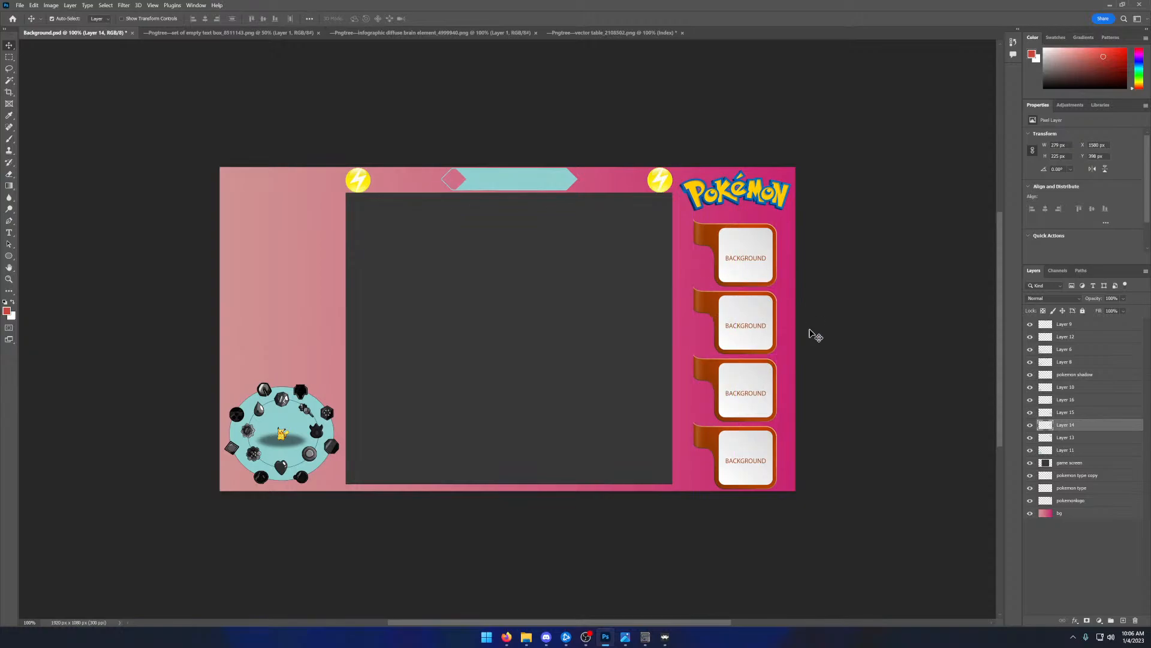
key("ctrl+z")
key("ctrl+z")
key("ctrl+z")
key("ctrl+z")
key("ctrl+z")
key("ctrl+z")
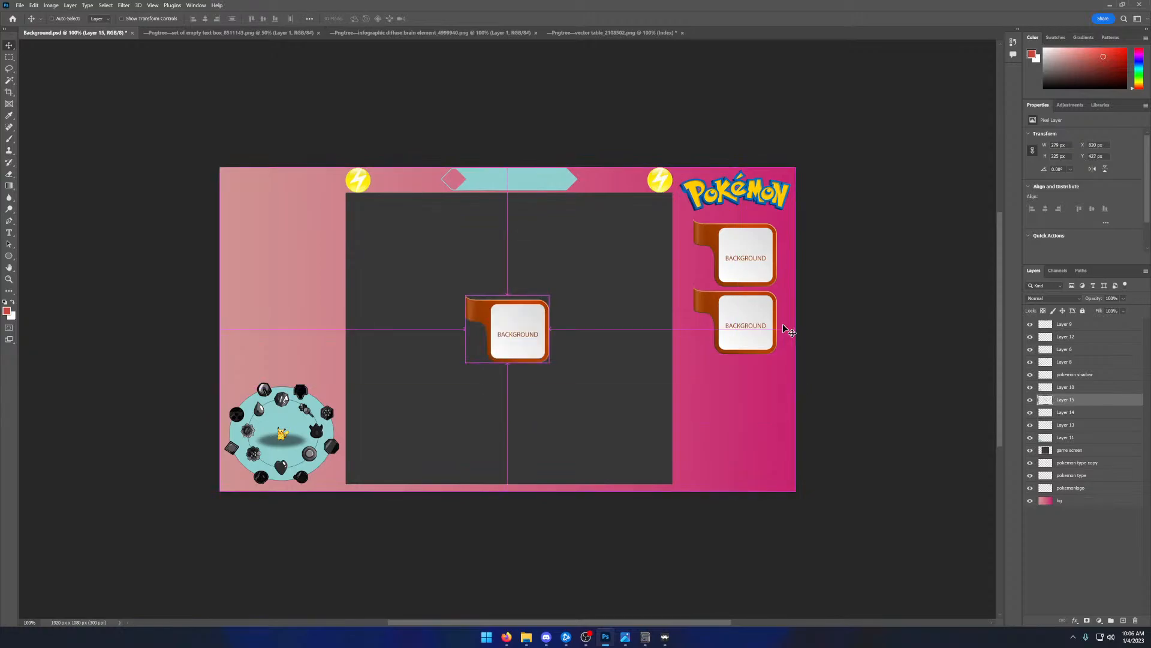
key("ctrl+z")
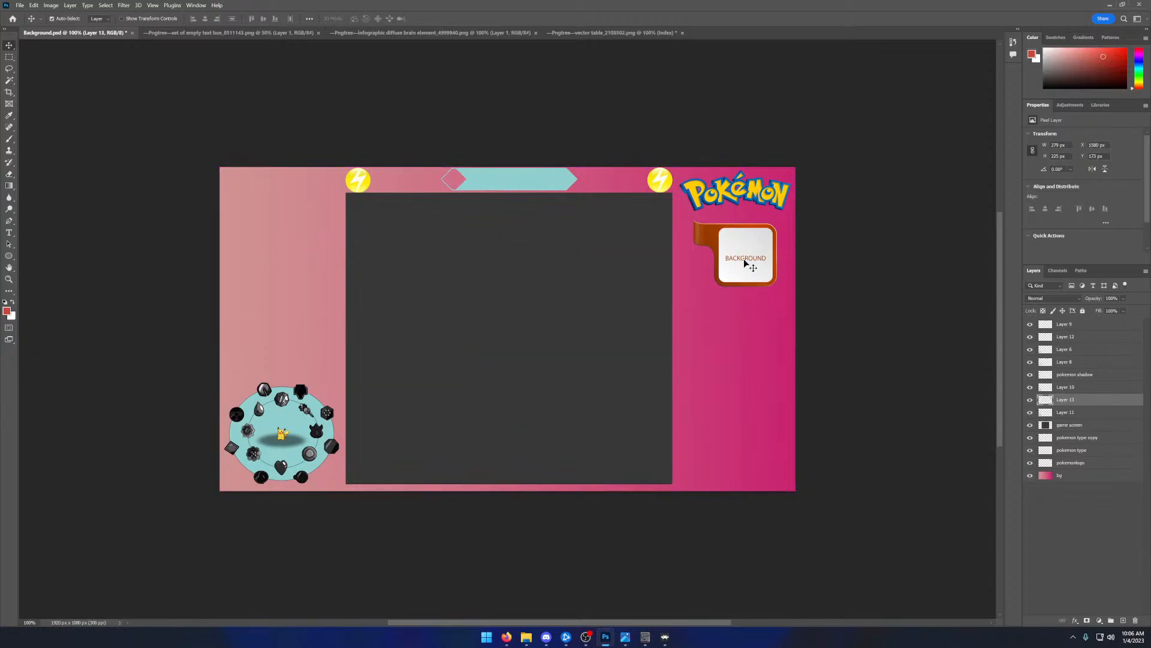
- Scale the orange BACKGROUND panel down further to about 75% and center it beneath the Pokémon logo
left_click(51, 5)
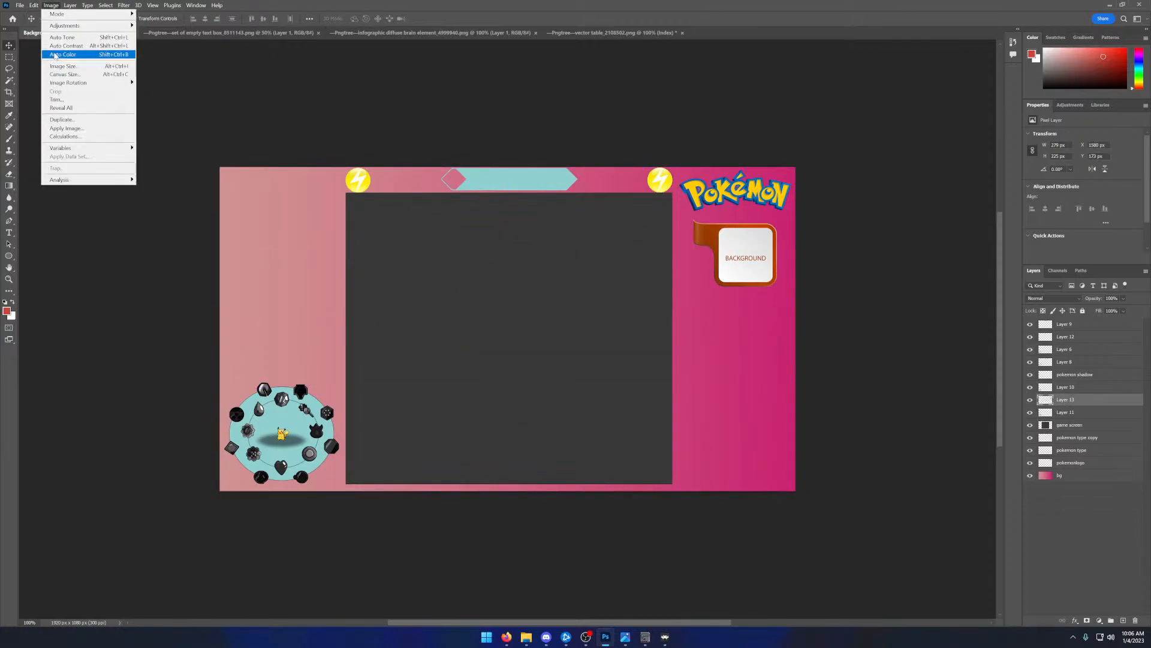
mouse_move(35, 6)
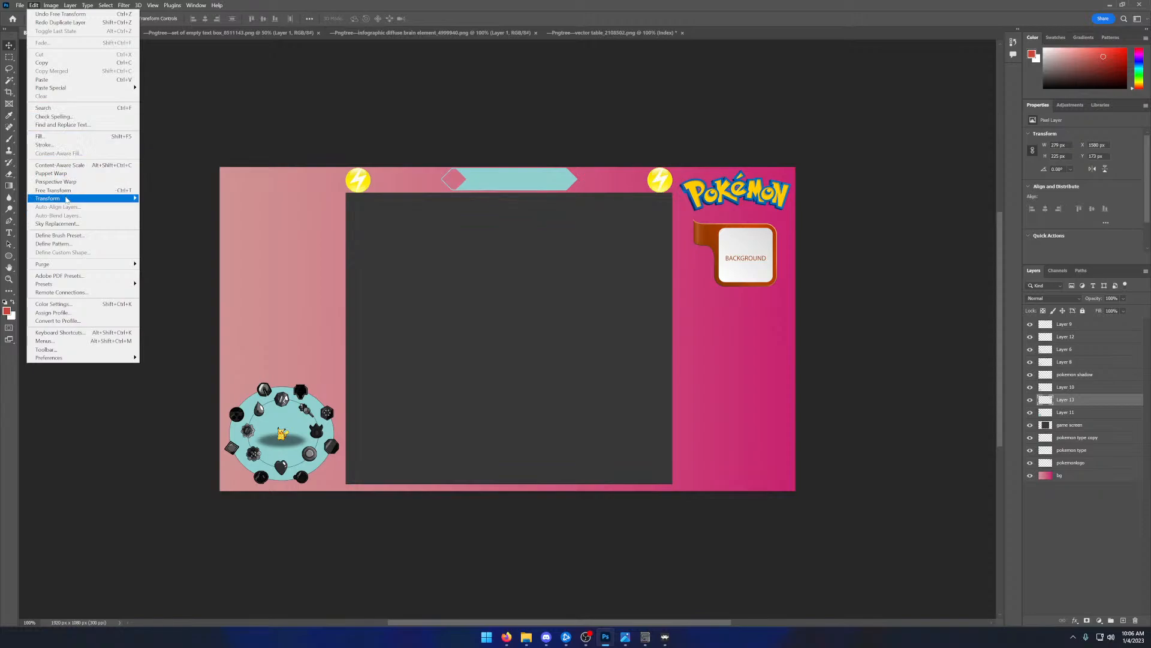
mouse_move(60, 198)
left_click(159, 208)
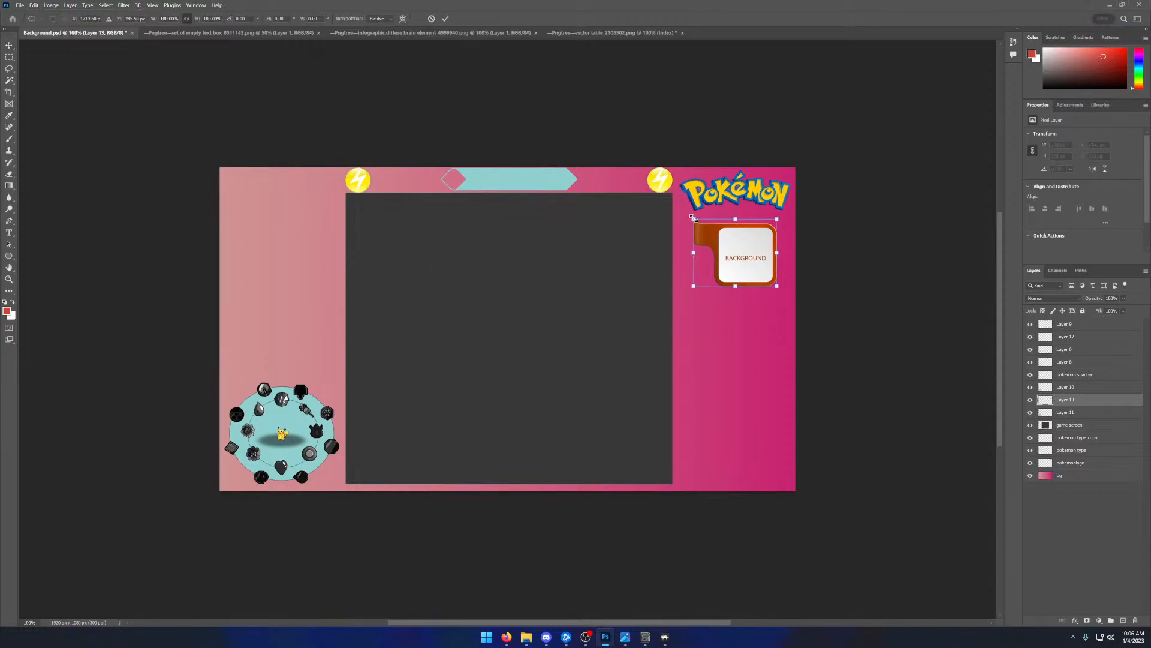
left_click_drag(693, 218, 711, 228)
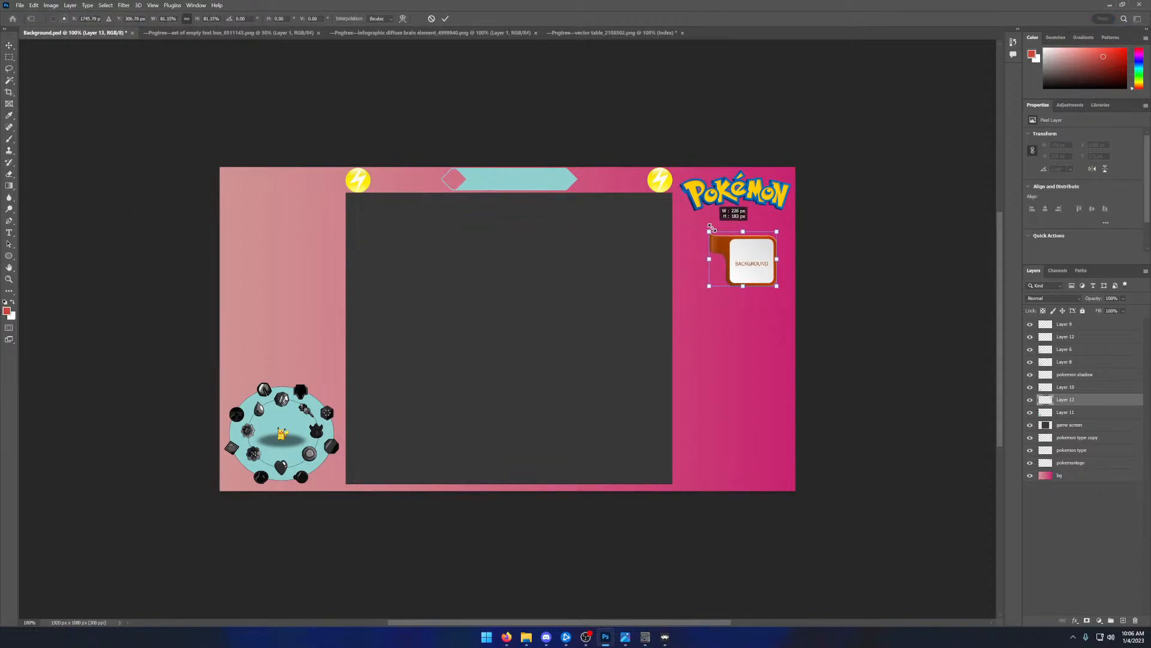
left_click_drag(712, 228, 712, 229)
left_click_drag(713, 228, 720, 230)
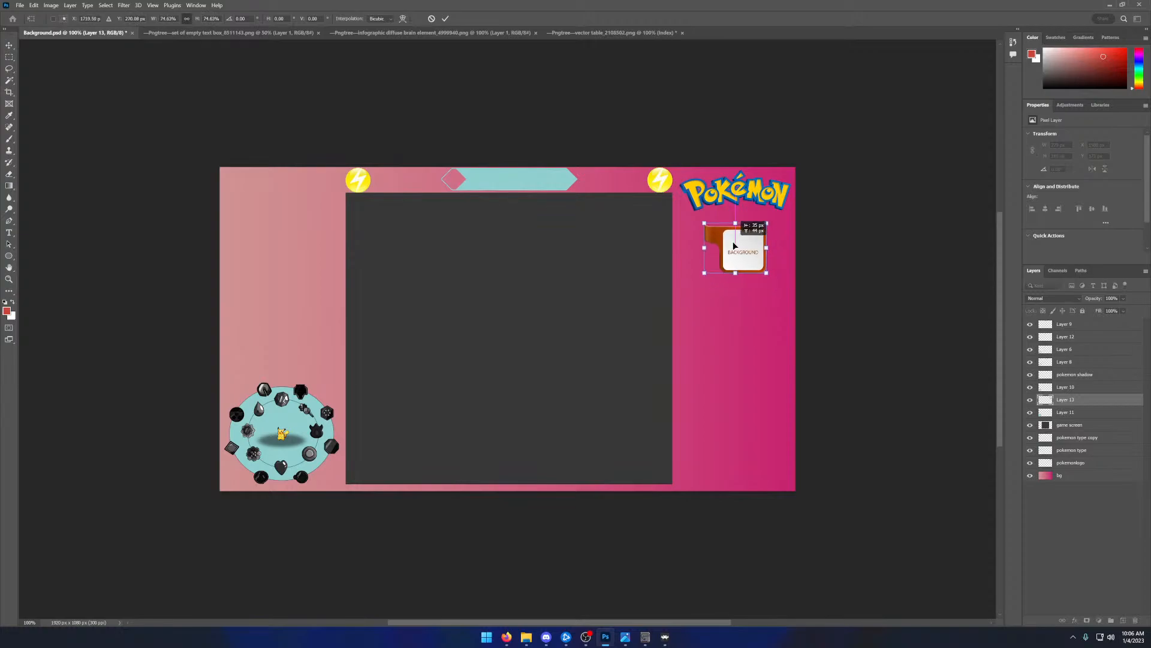
left_click(445, 18)
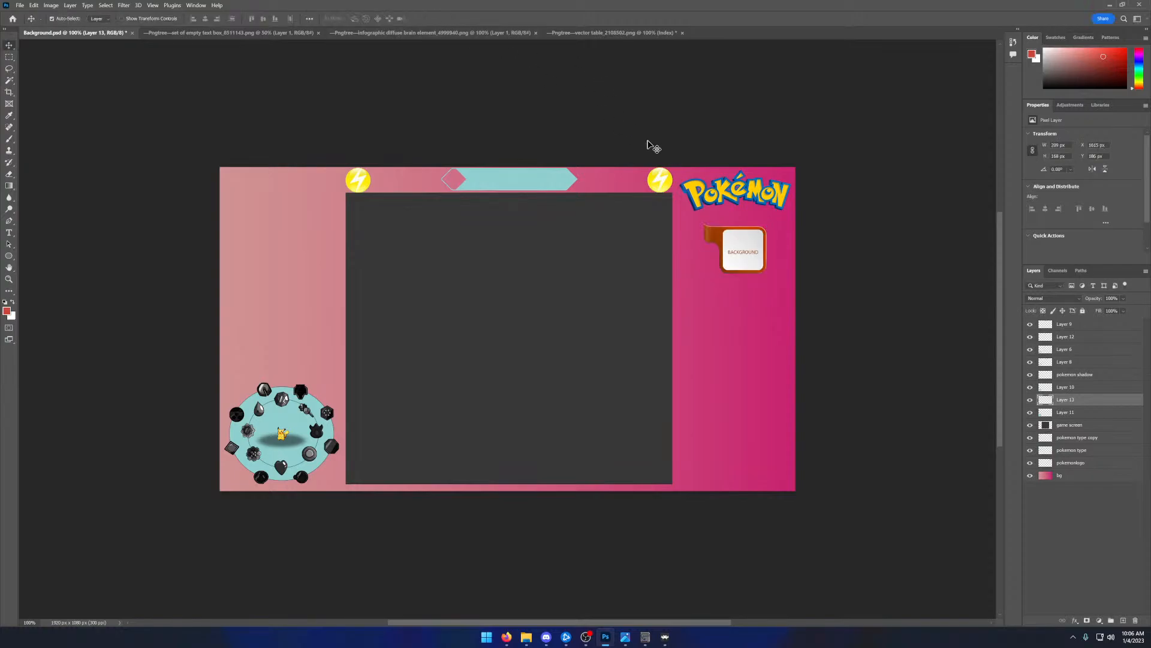
- Duplicate the orange panel four times and stack the copies in an aligned column directly beneath the original
left_click_drag(763, 257, 753, 298)
key("ctrl+v")
left_click_drag(521, 317, 749, 338)
key("ctrl+v")
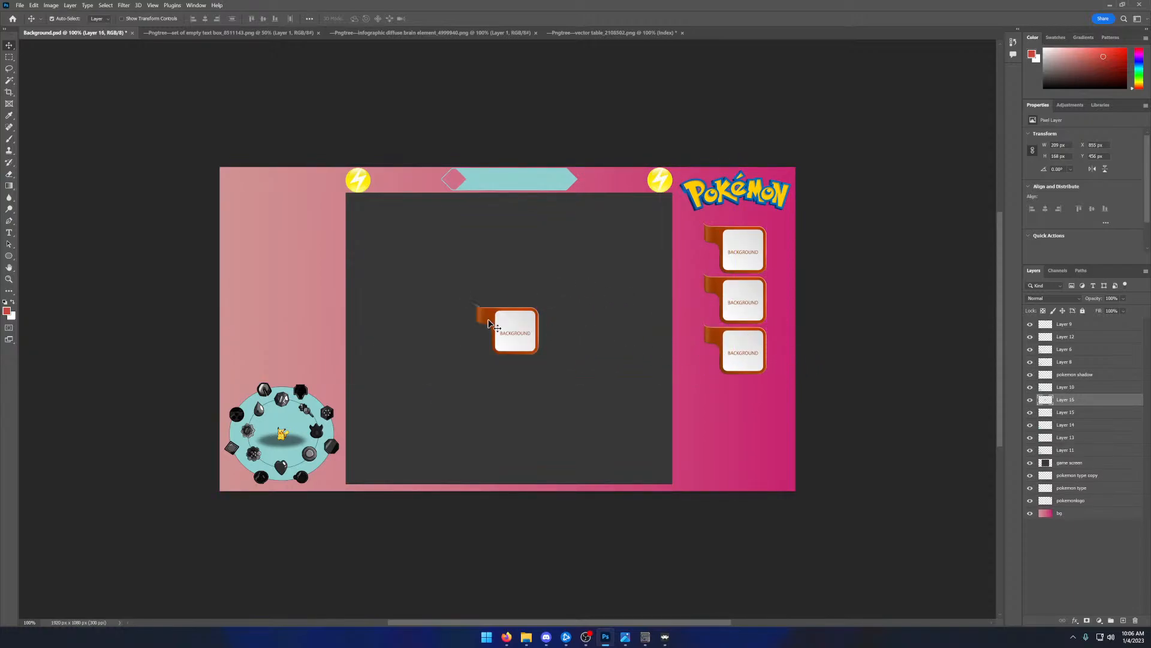
left_click_drag(496, 330, 719, 398)
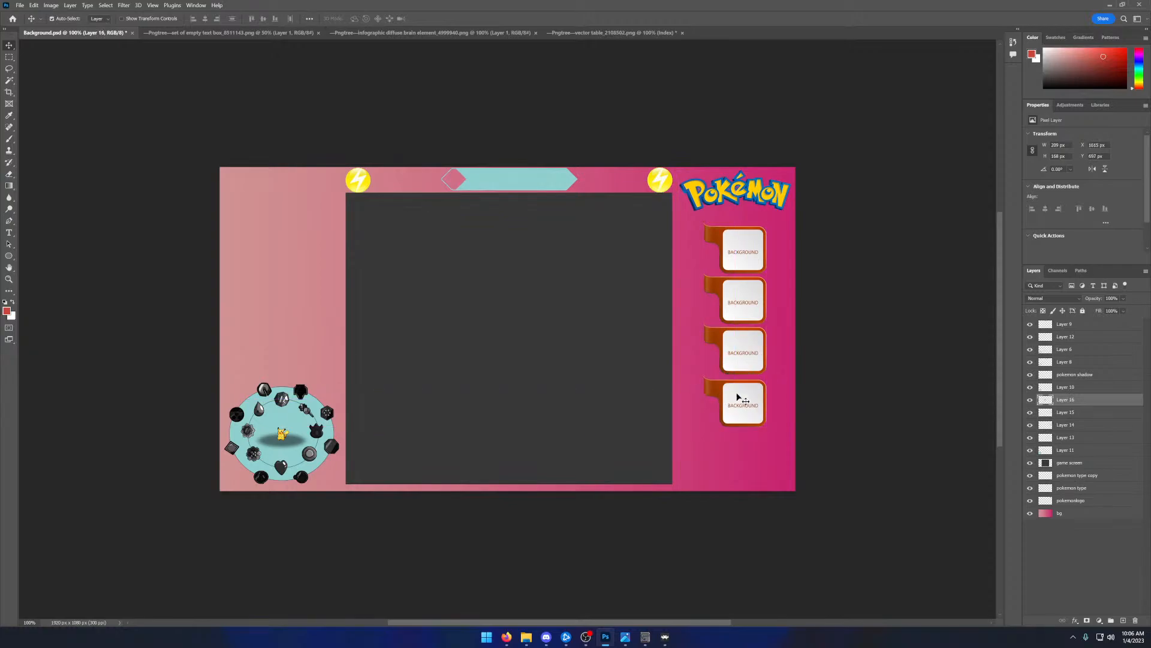
key("ctrl+v")
left_click_drag(529, 340, 757, 460)
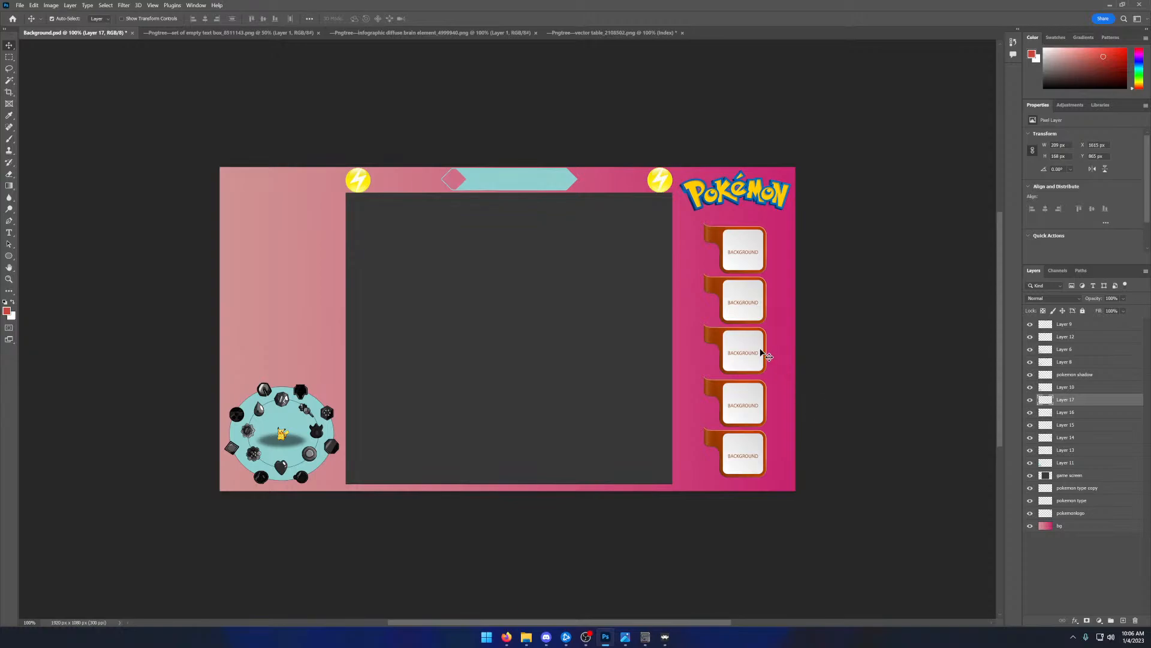
left_click(744, 404)
mouse_move(744, 404)
left_mouse_down()
mouse_move(745, 387)
mouse_move(744, 405)
left_mouse_up()
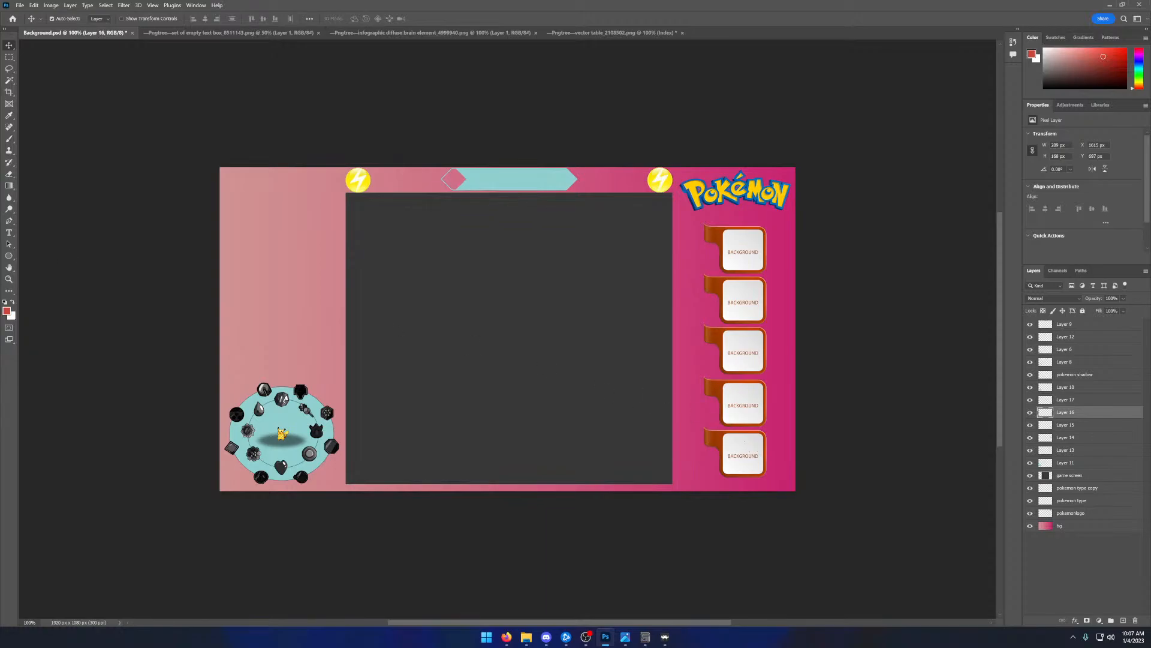
- Move the Pokémon logo to the upper part of the strip beside the game screen, above the Pikachu badge circle
key("alt+Tab")
left_click_drag(765, 200, 300, 187)
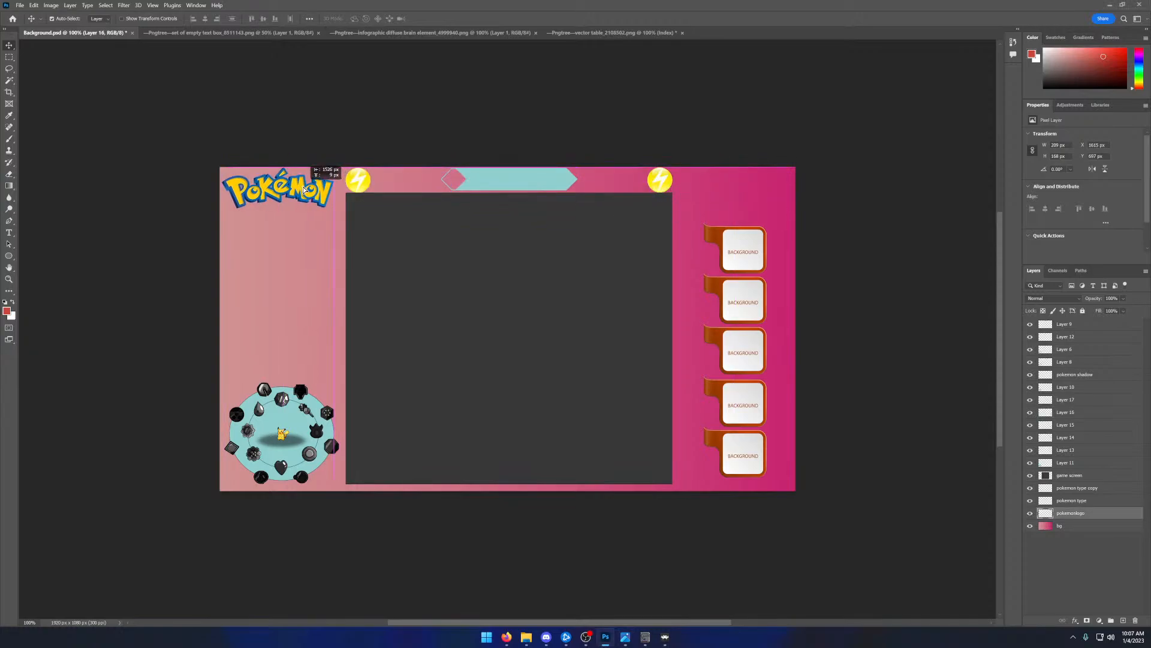
- Add a sixth orange panel above the stacked column and place another copy between the Pokémon logo and the Pikachu badge circle
key("ctrl+v")
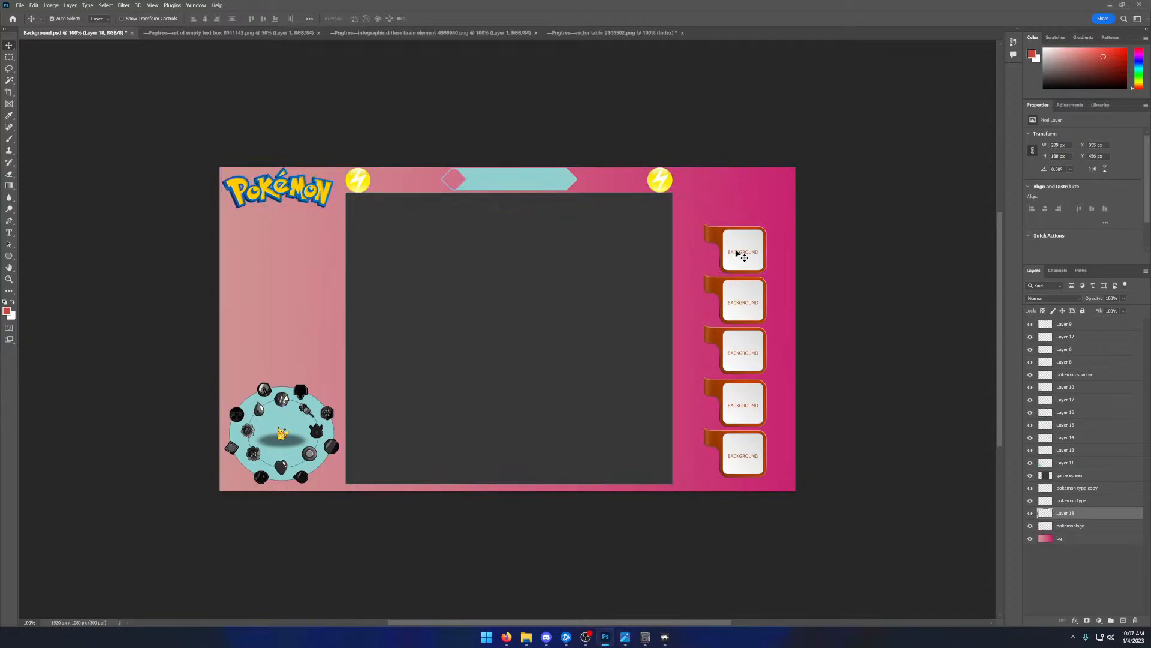
left_click(736, 249)
key("ctrl+v")
left_click_drag(522, 323, 756, 193)
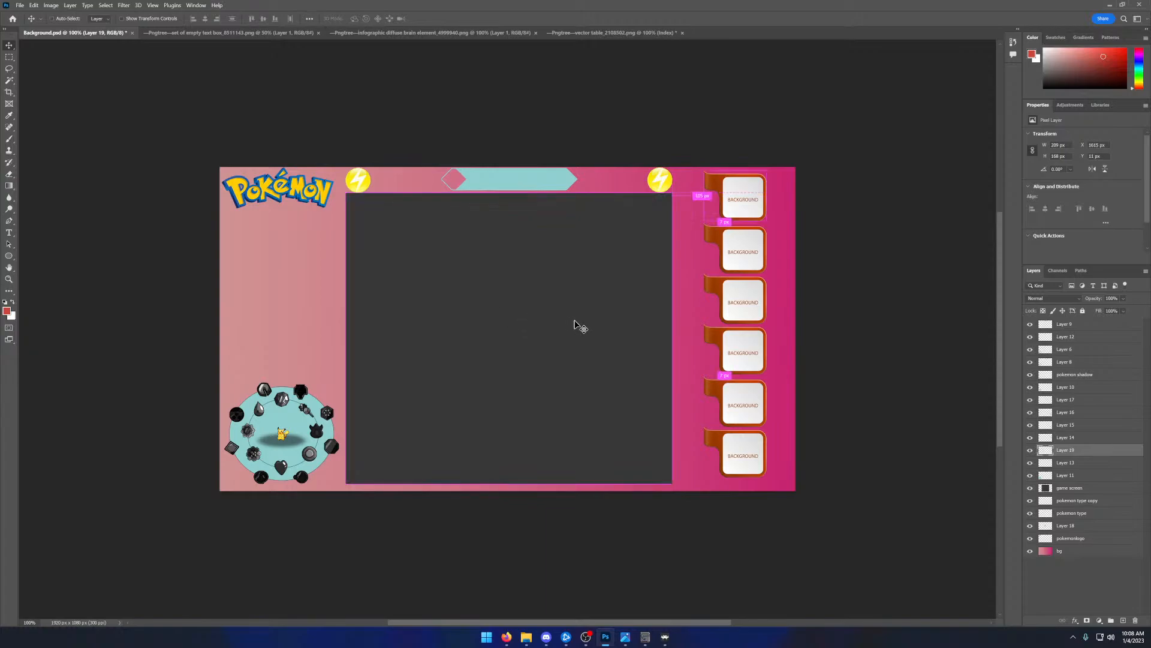
key("ctrl+v")
left_click_drag(586, 329, 354, 307)
left_click(34, 5)
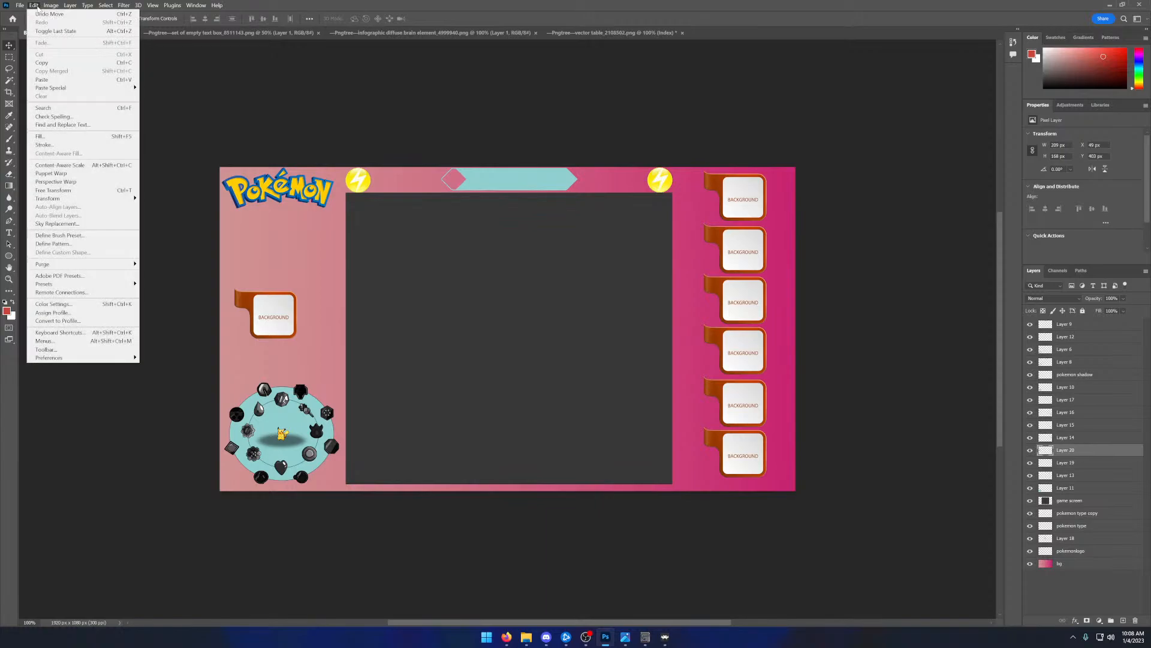
mouse_move(81, 198)
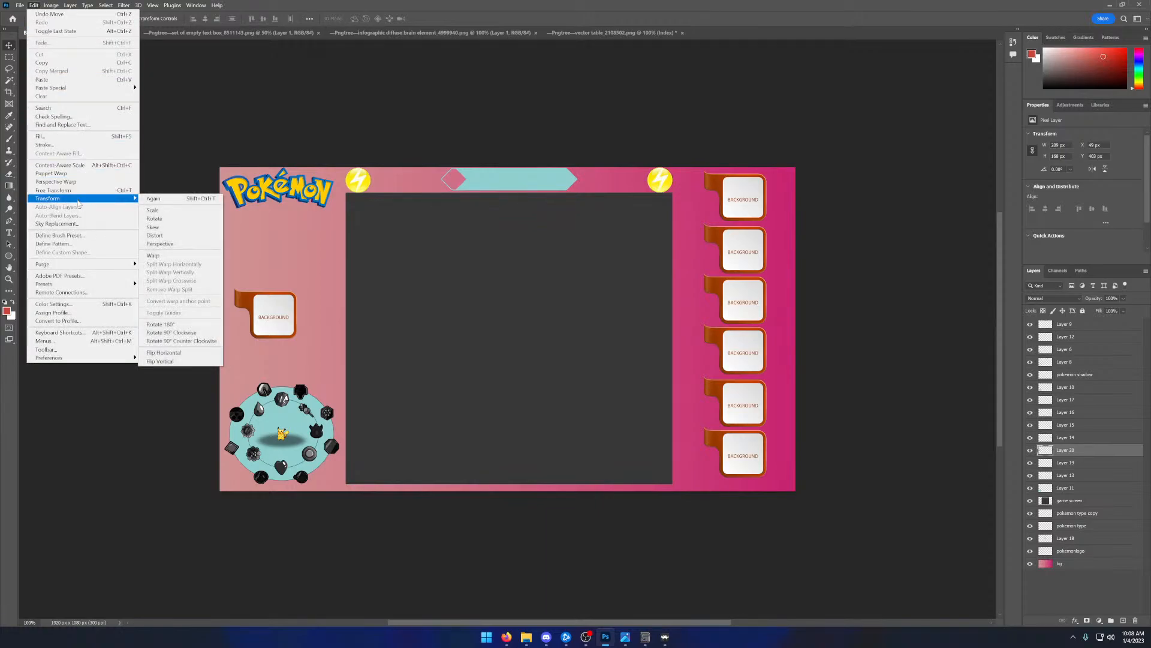
left_click(161, 212)
mouse_move(297, 339)
left_mouse_down()
mouse_move(337, 372)
mouse_move(288, 339)
mouse_move(286, 323)
left_mouse_up()
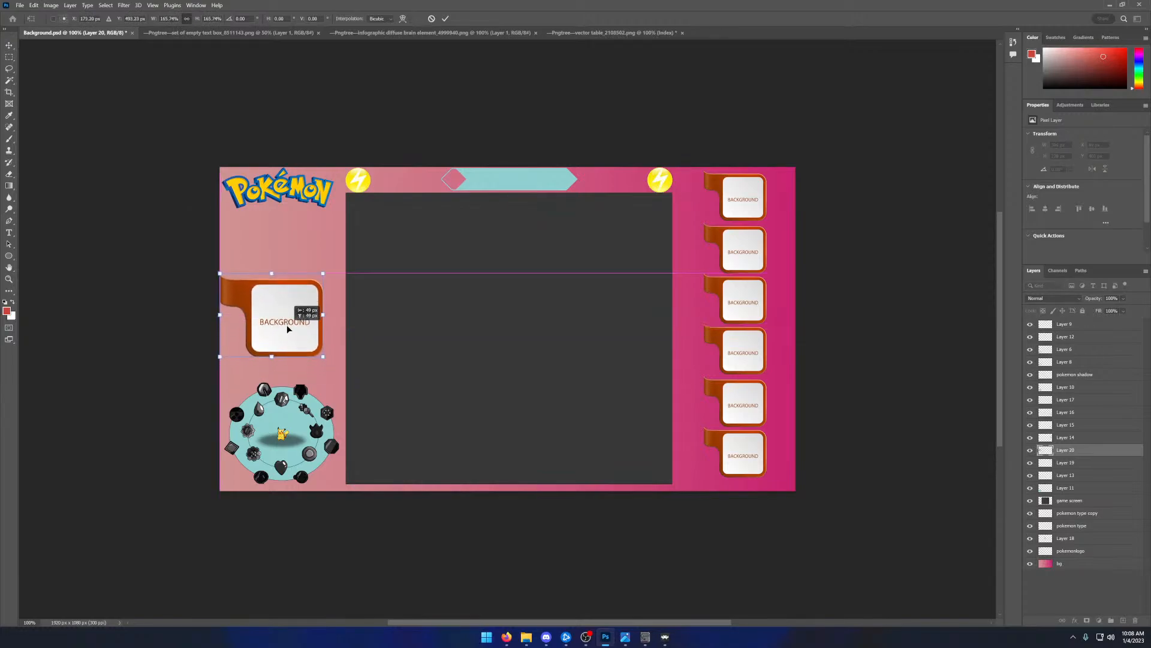
left_click_drag(321, 356, 297, 342)
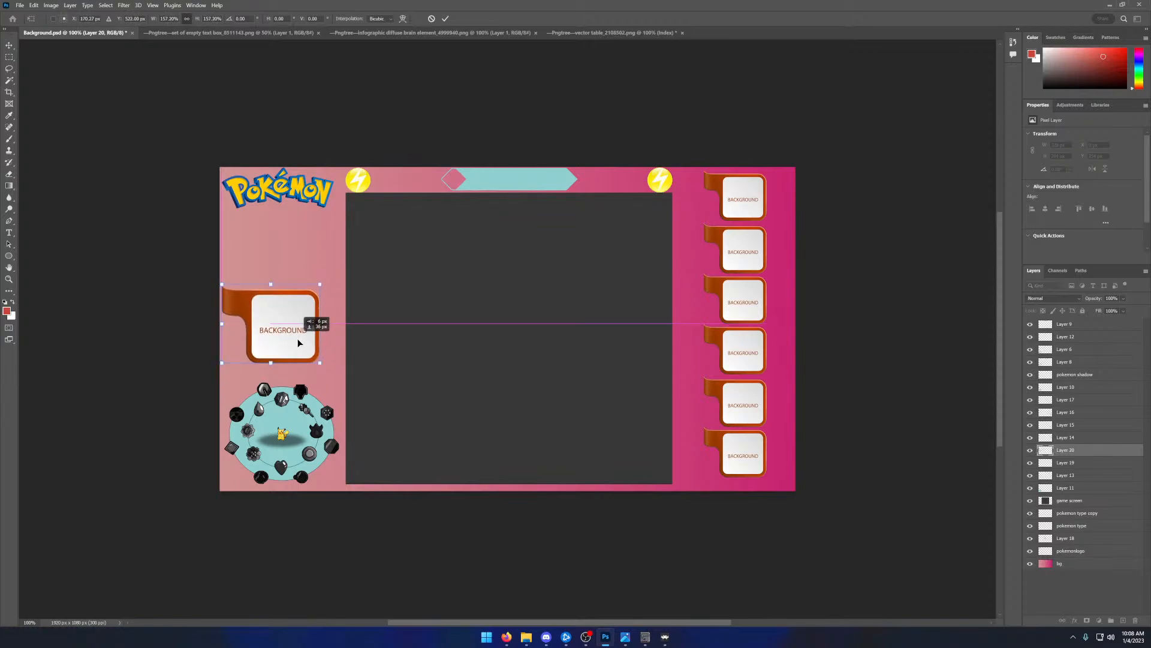
left_click_drag(298, 339, 297, 340)
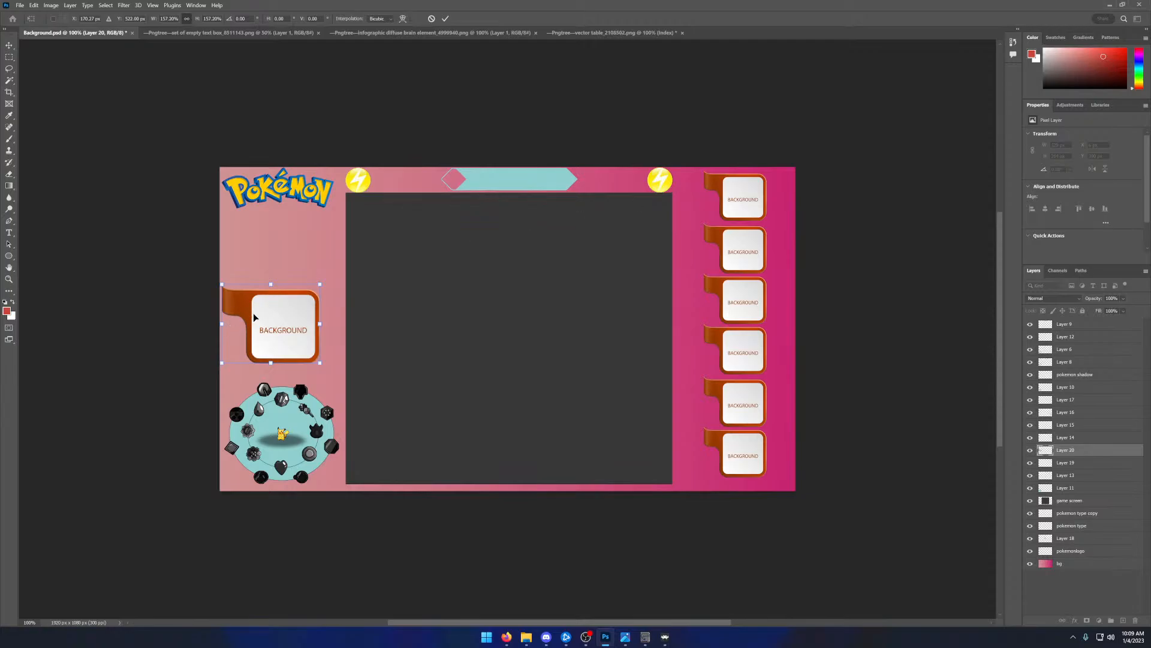
- Close the set of empty text box image and clear the selection around the orange panel in the vector table image
left_click(216, 33)
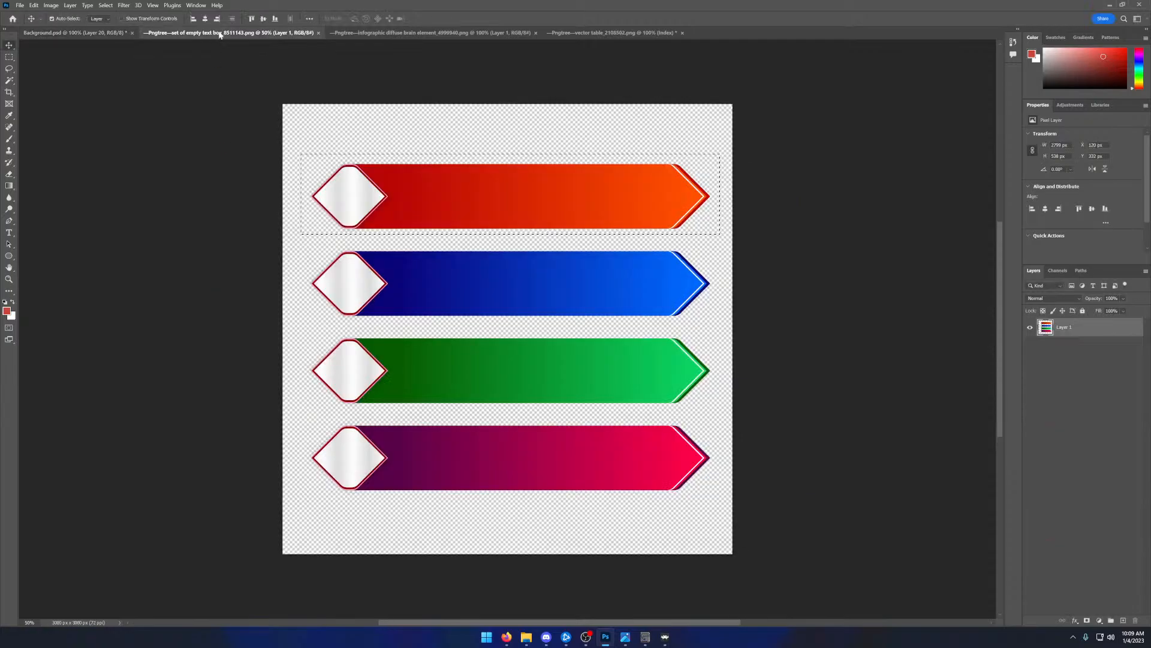
left_click(318, 33)
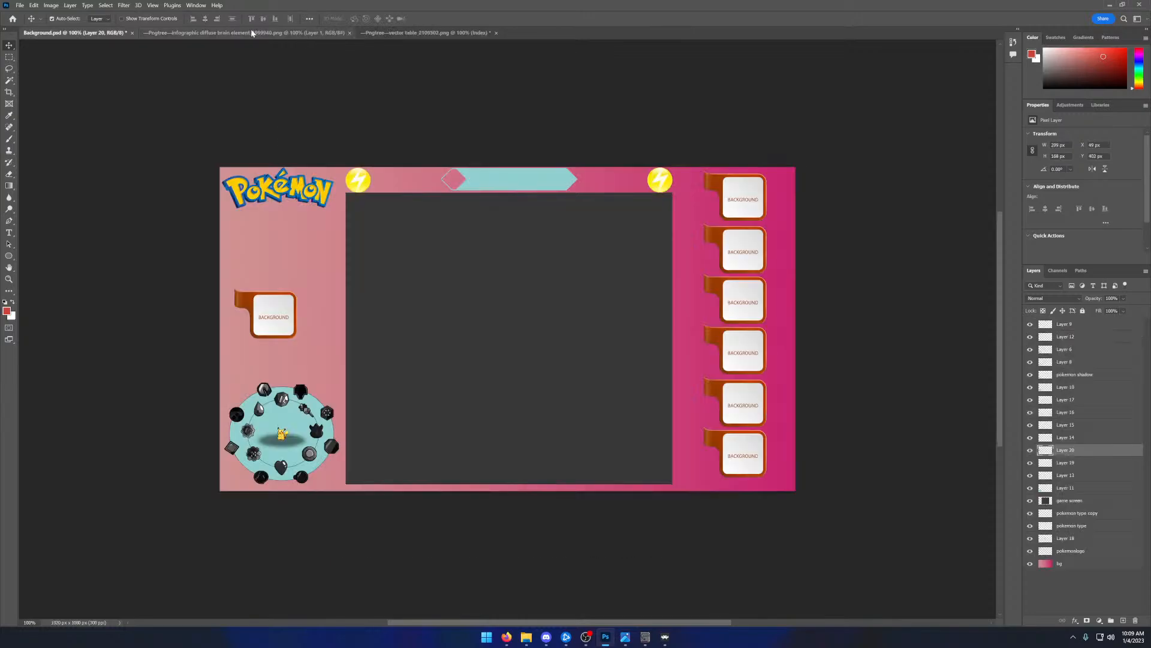
left_click(426, 33)
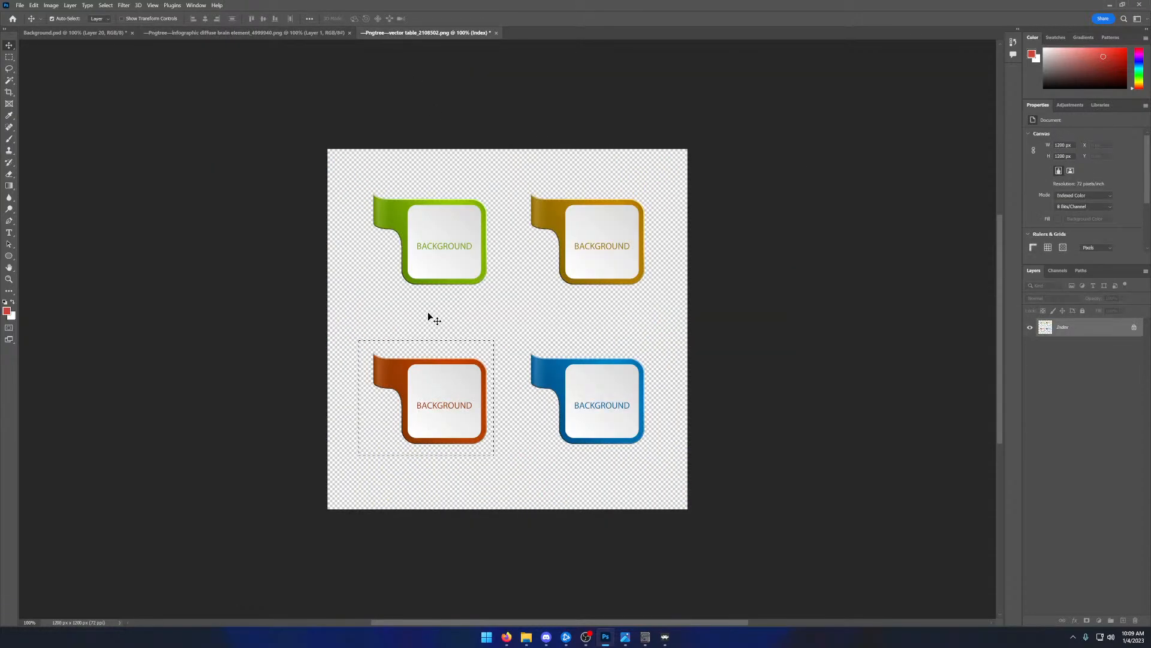
left_click(9, 57)
left_click(385, 250)
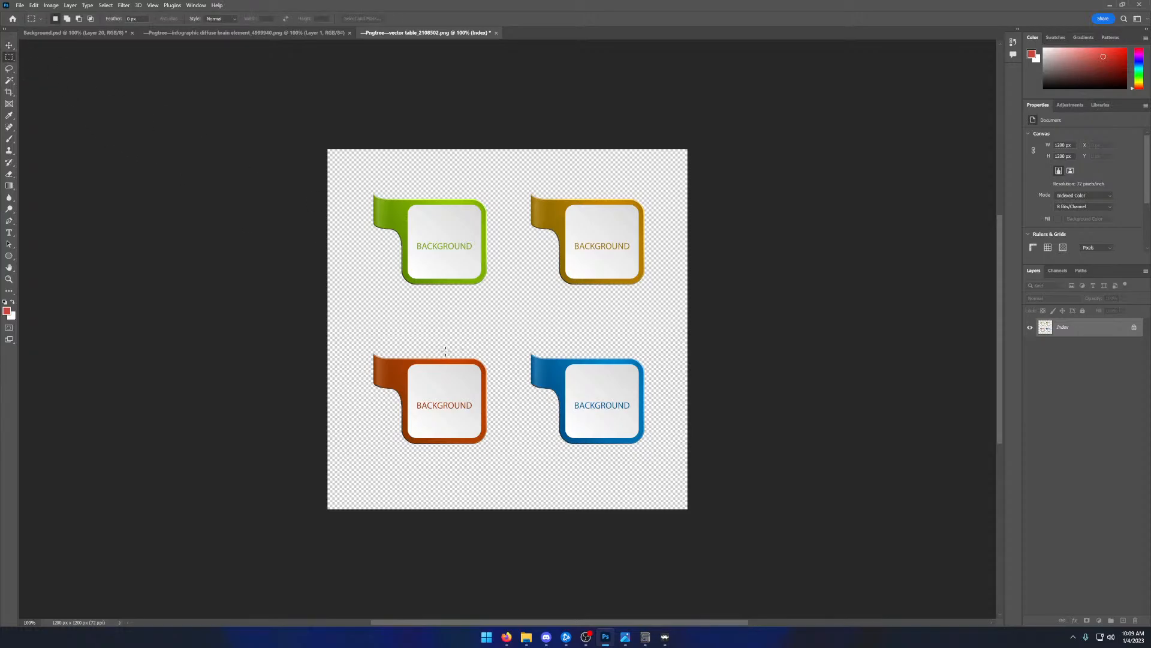
- Delete the BACKGROUND text area from inside the orange panel in the vector table image
left_click_drag(453, 351, 494, 399)
left_click_drag(416, 394, 475, 418)
key("Delete")
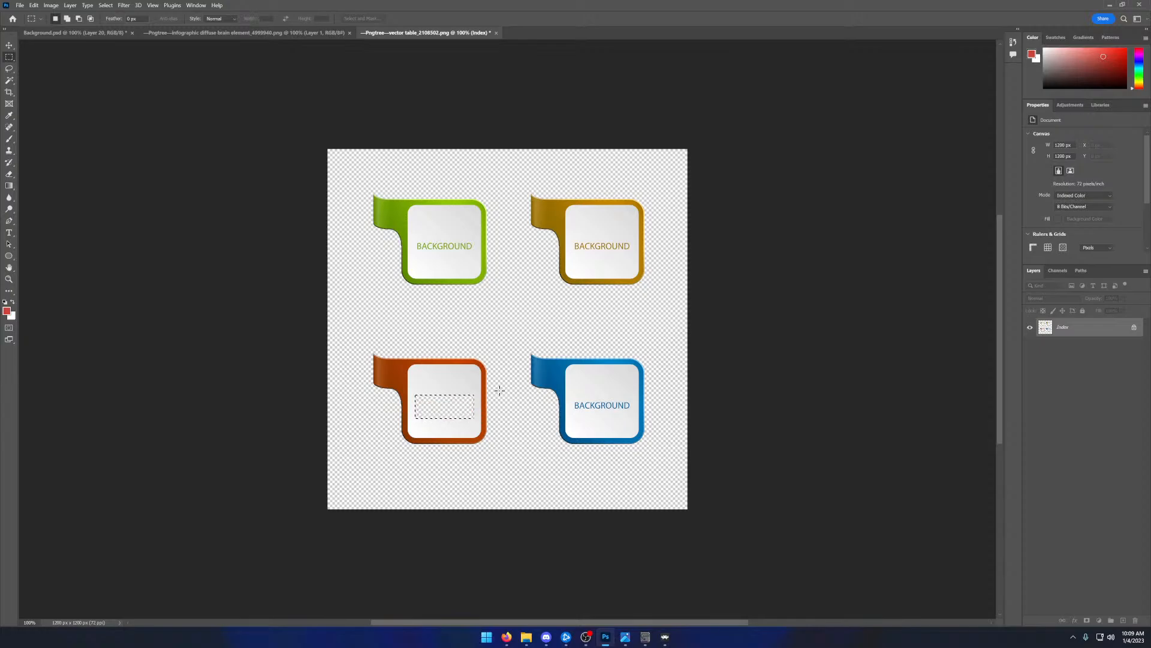
- Select the orange panel's inner area with the Magic Wand, paint it solid white and clear the selection
key("w")
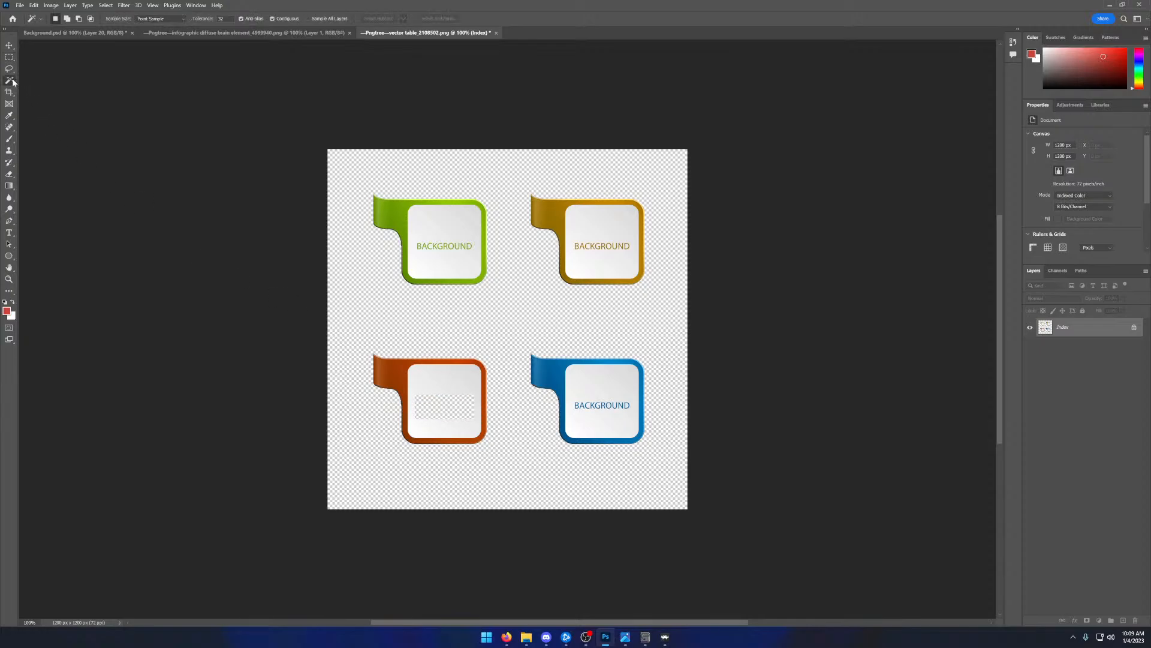
left_click(459, 392, "shift")
key("shift")
left_click(13, 303)
left_click(9, 138)
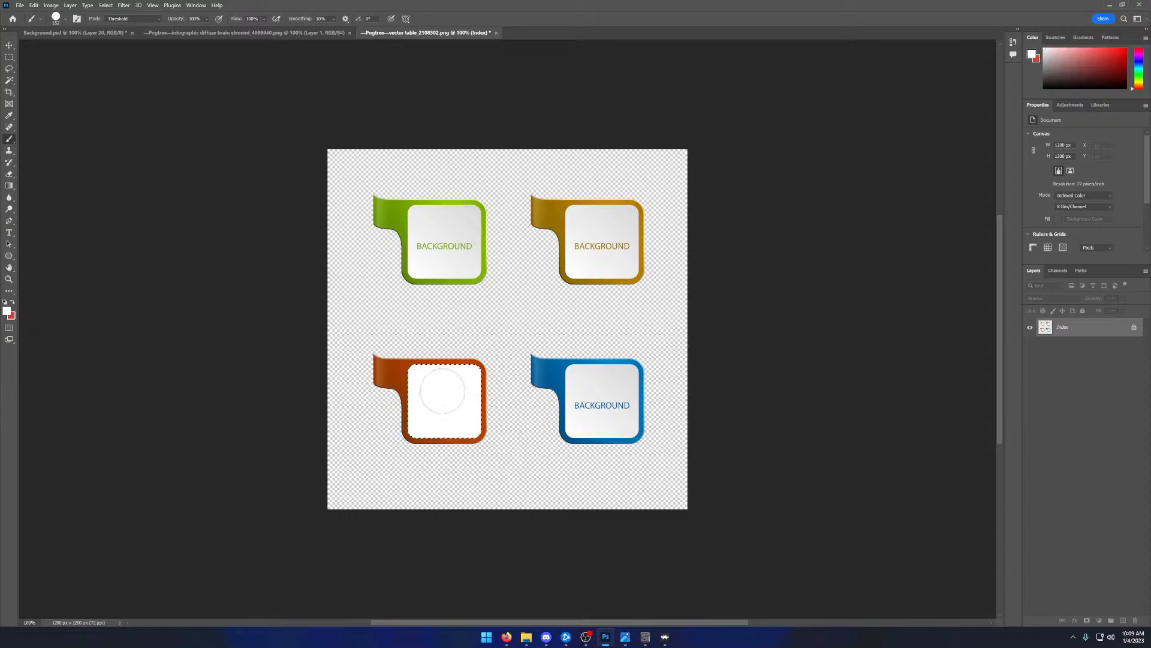
mouse_move(443, 391)
left_mouse_down()
mouse_move(513, 375)
mouse_move(494, 394)
mouse_move(392, 409)
mouse_move(426, 414)
left_mouse_up()
left_click(10, 79)
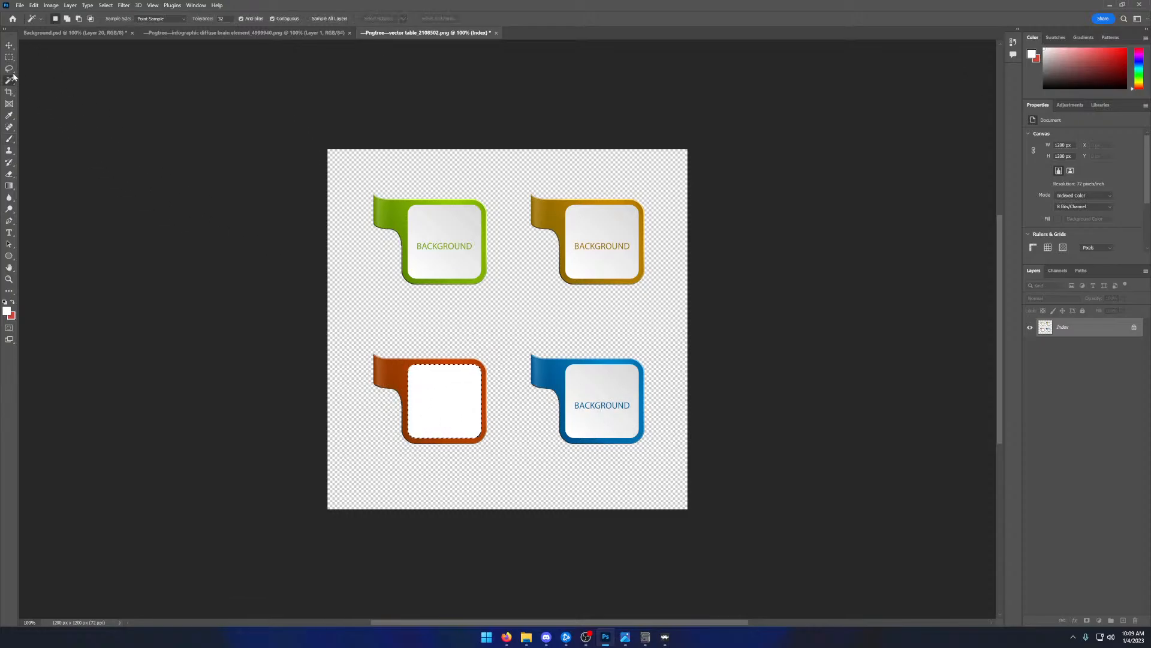
left_click(9, 57)
left_click(418, 317)
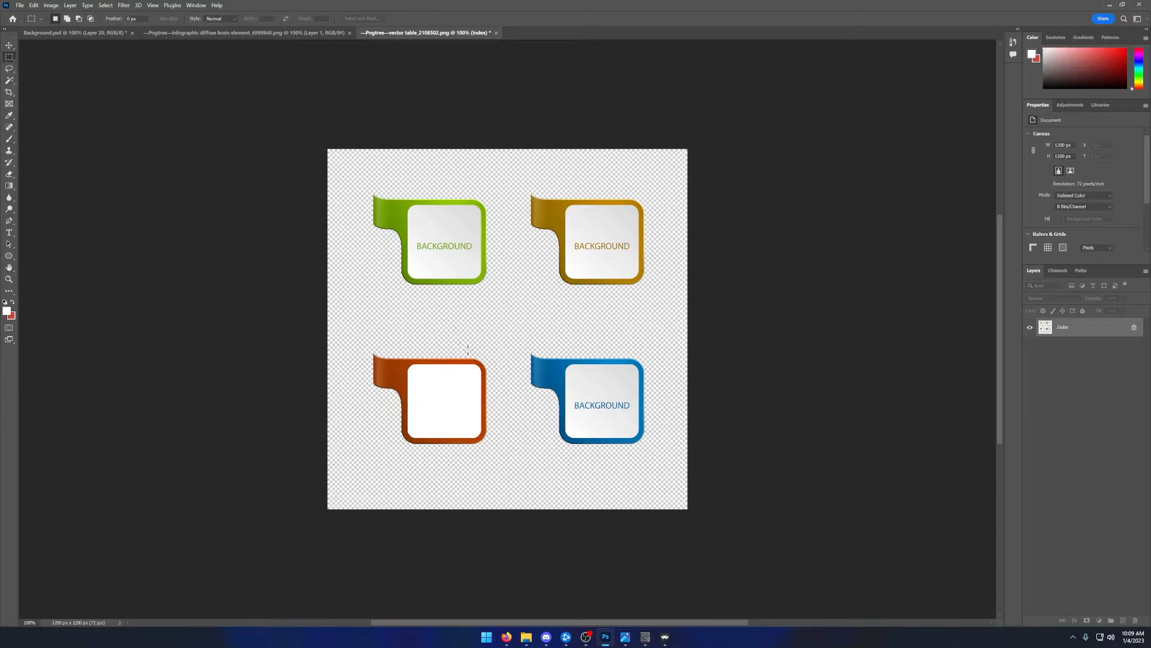
left_click_drag(462, 350, 526, 451)
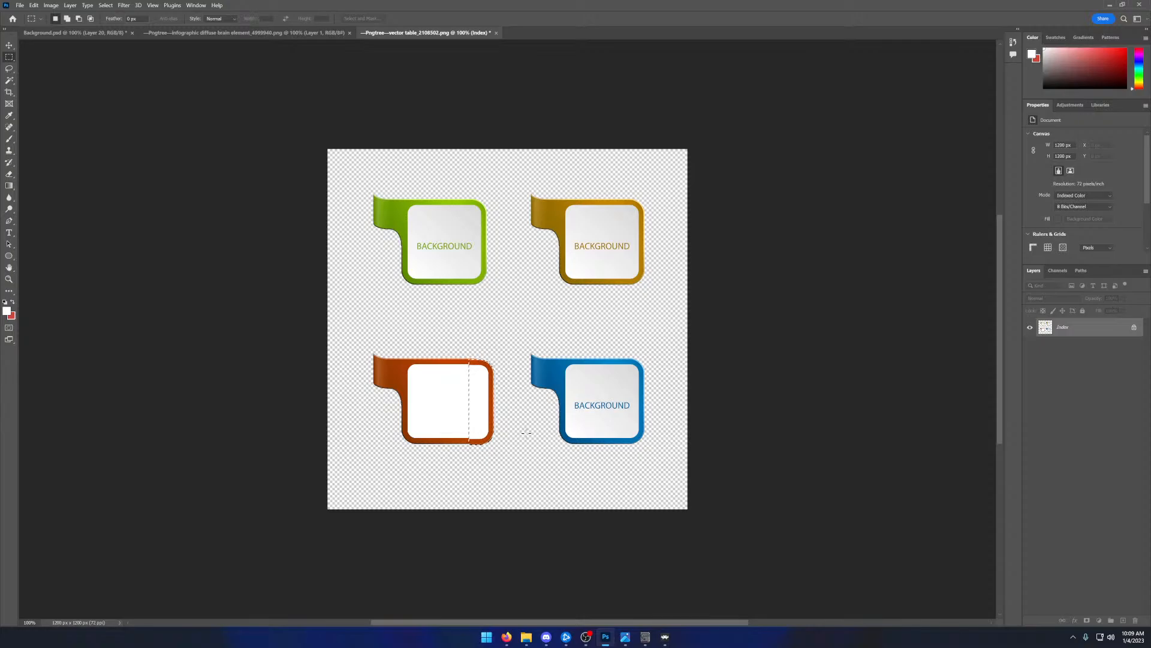
left_click(9, 45)
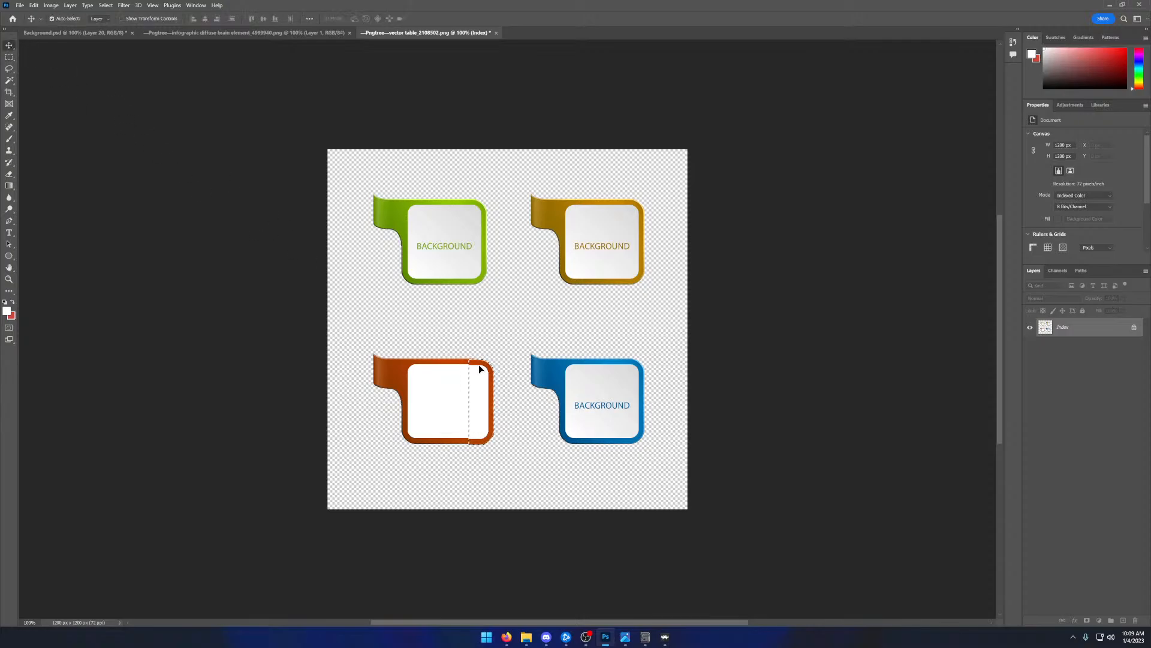
mouse_move(480, 369)
left_mouse_down()
mouse_move(361, 348)
mouse_move(565, 410)
mouse_move(561, 376)
mouse_move(470, 363)
left_mouse_up()
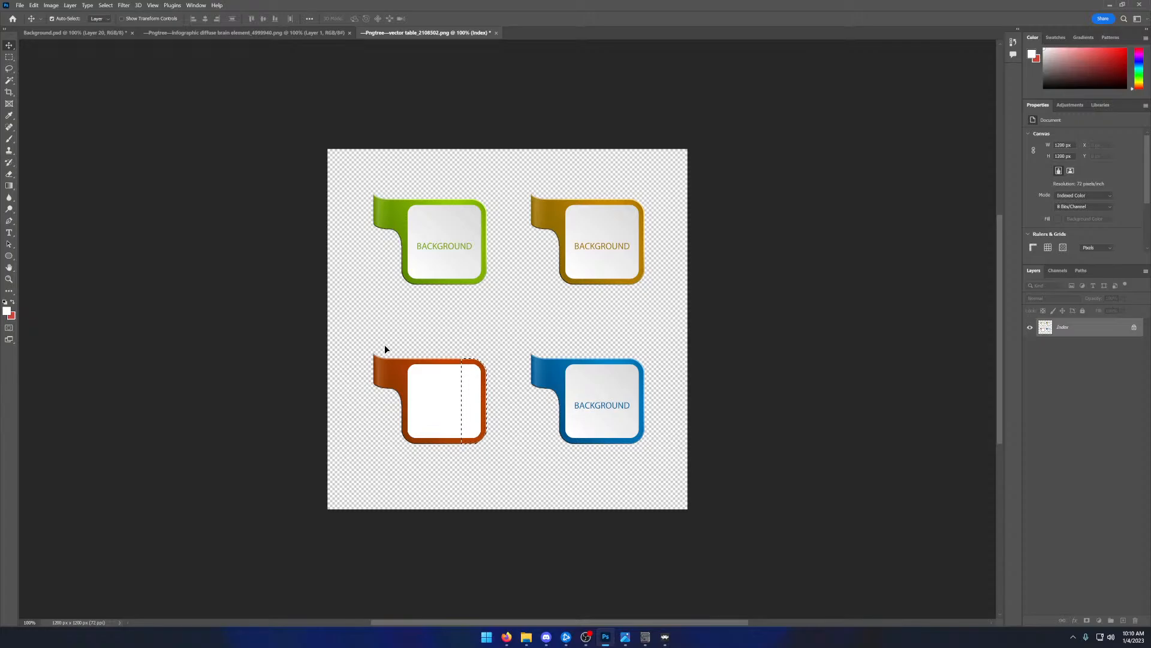
- Delete the orange panel's ribbon tab with its adjoining side edge, and shift the whole artwork slightly towards the tab side
left_click(9, 57)
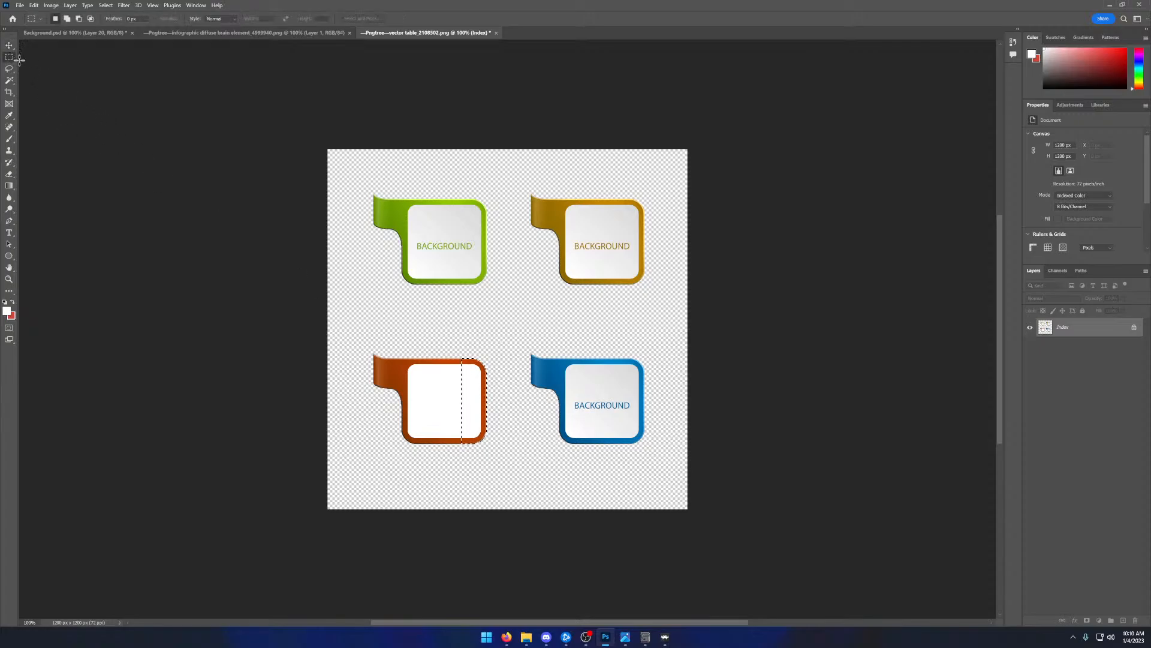
left_click_drag(371, 348, 416, 451)
key("Delete")
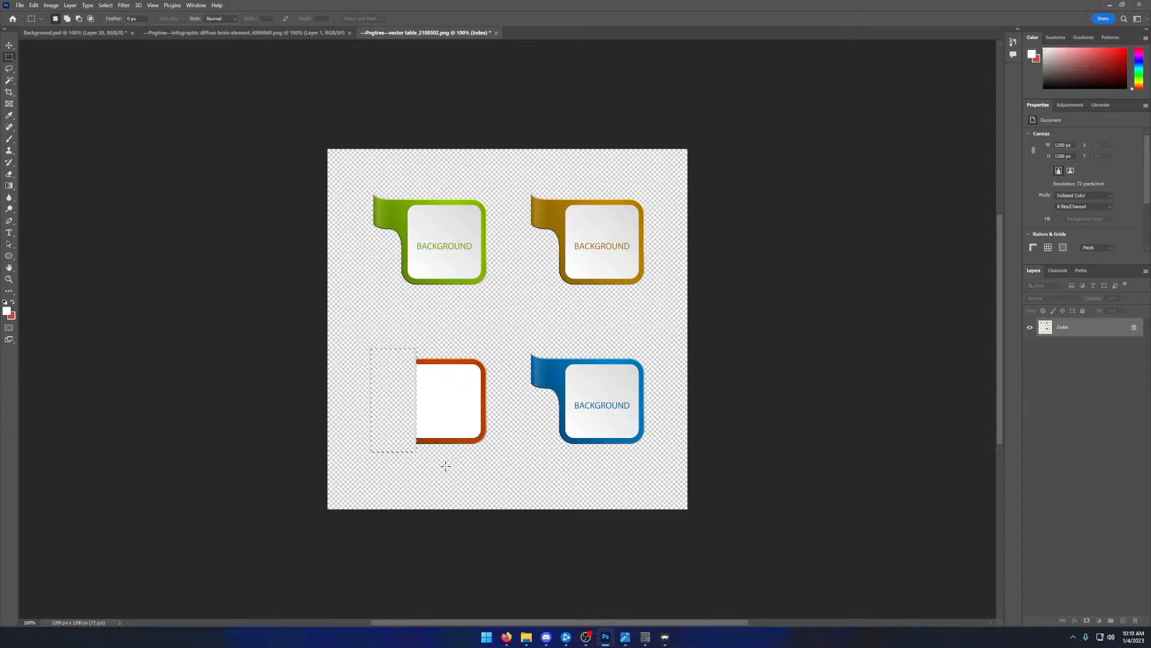
key("ctrl+d")
key("v")
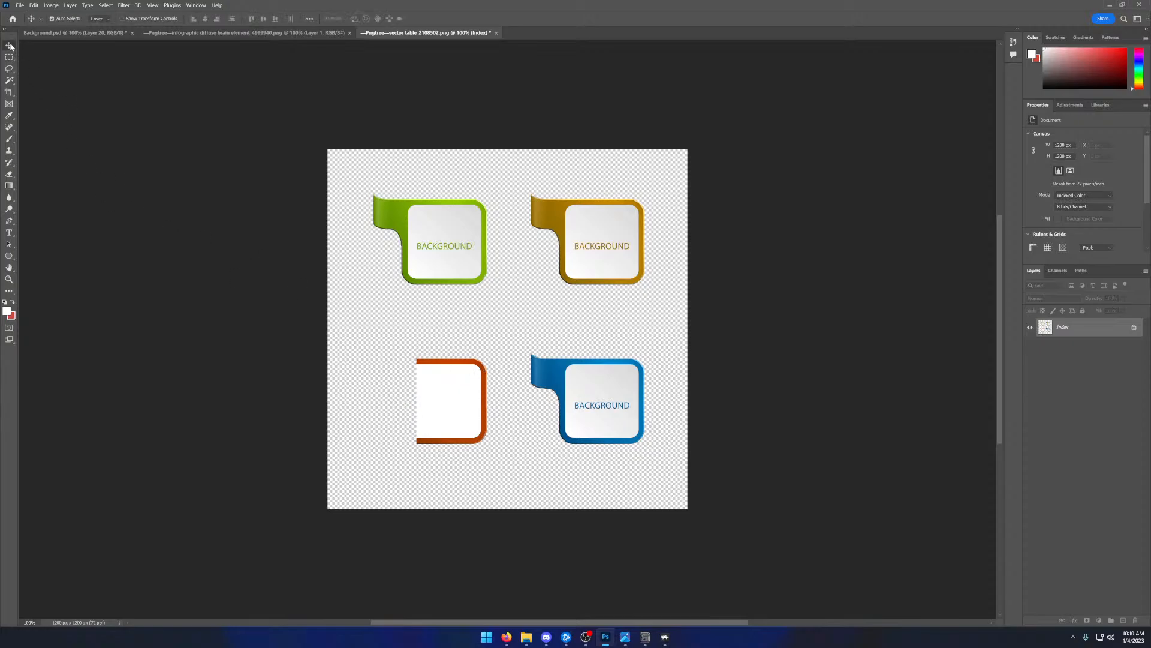
mouse_move(478, 364)
left_mouse_down()
mouse_move(438, 364)
mouse_move(464, 368)
left_mouse_up()
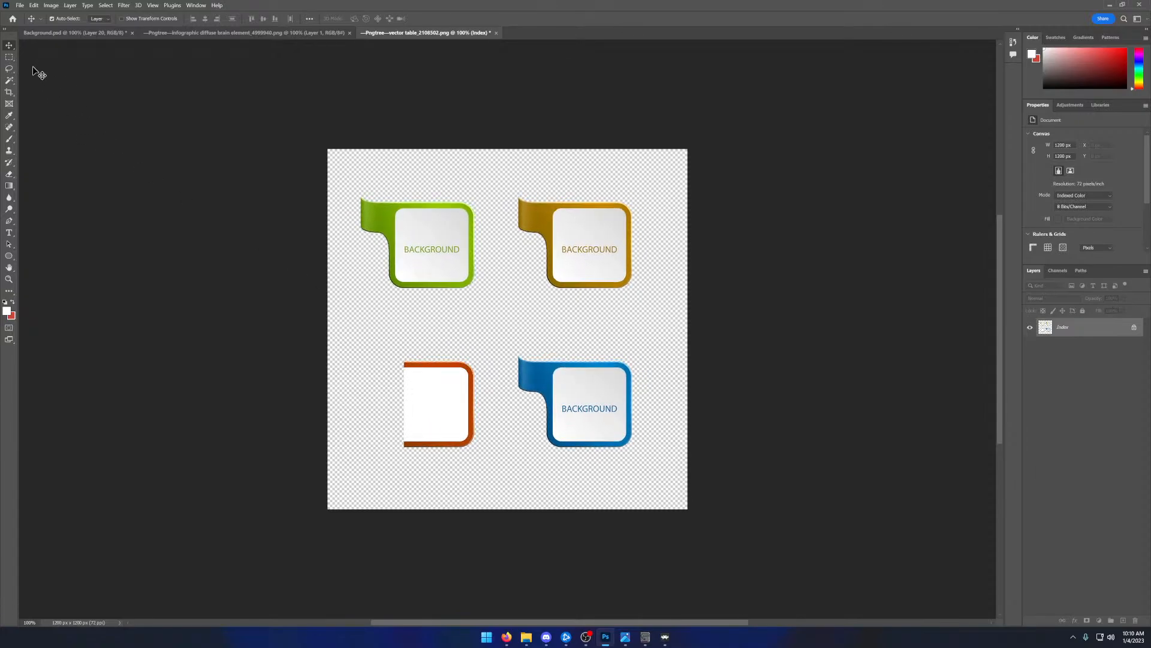
- Copy the orange panel's intact side edge to its open side, flip it horizontally and align it to close the frame
left_click(9, 57)
left_click_drag(461, 367, 490, 461)
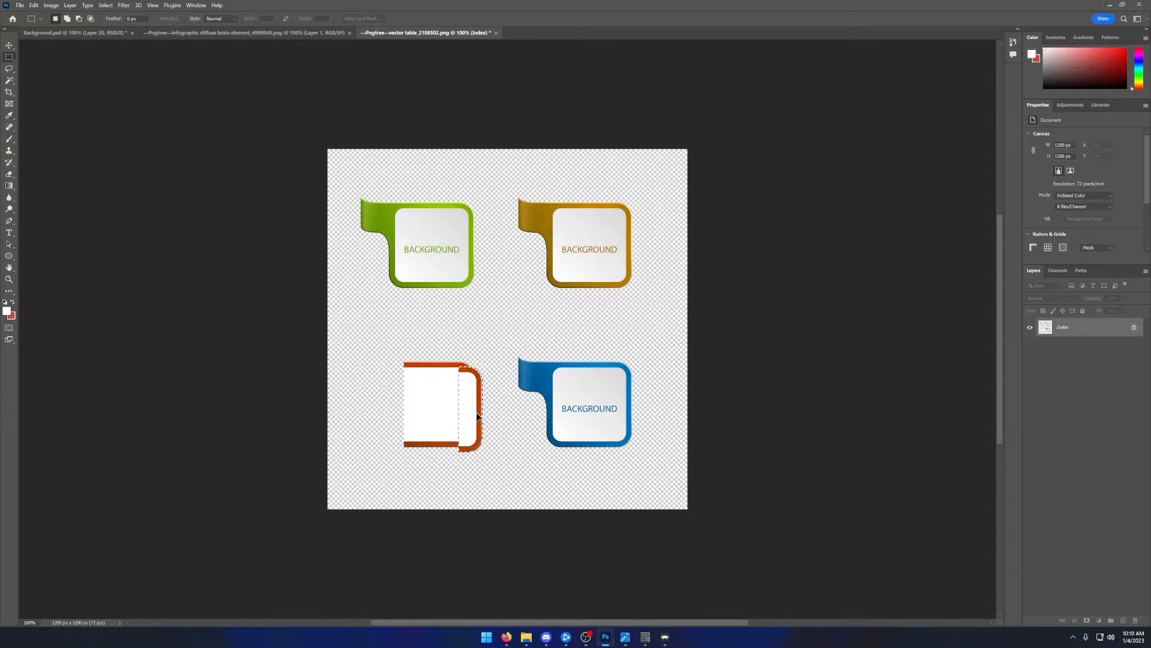
left_click_drag(462, 365, 411, 365)
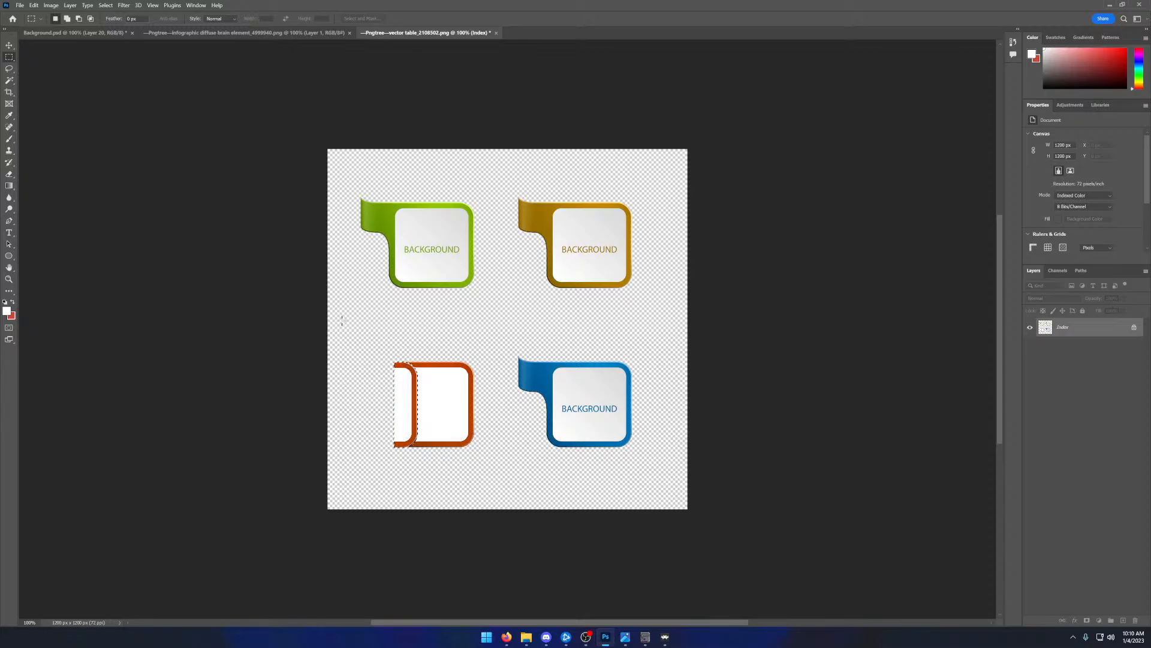
left_click(35, 7)
mouse_move(46, 9)
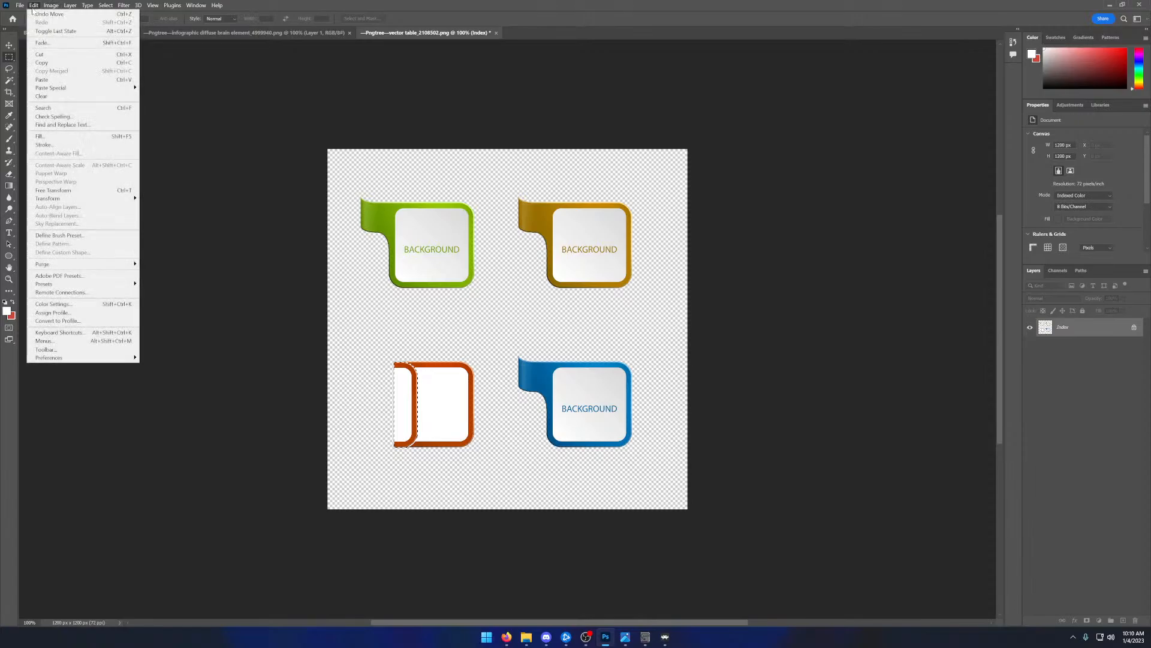
mouse_move(85, 200)
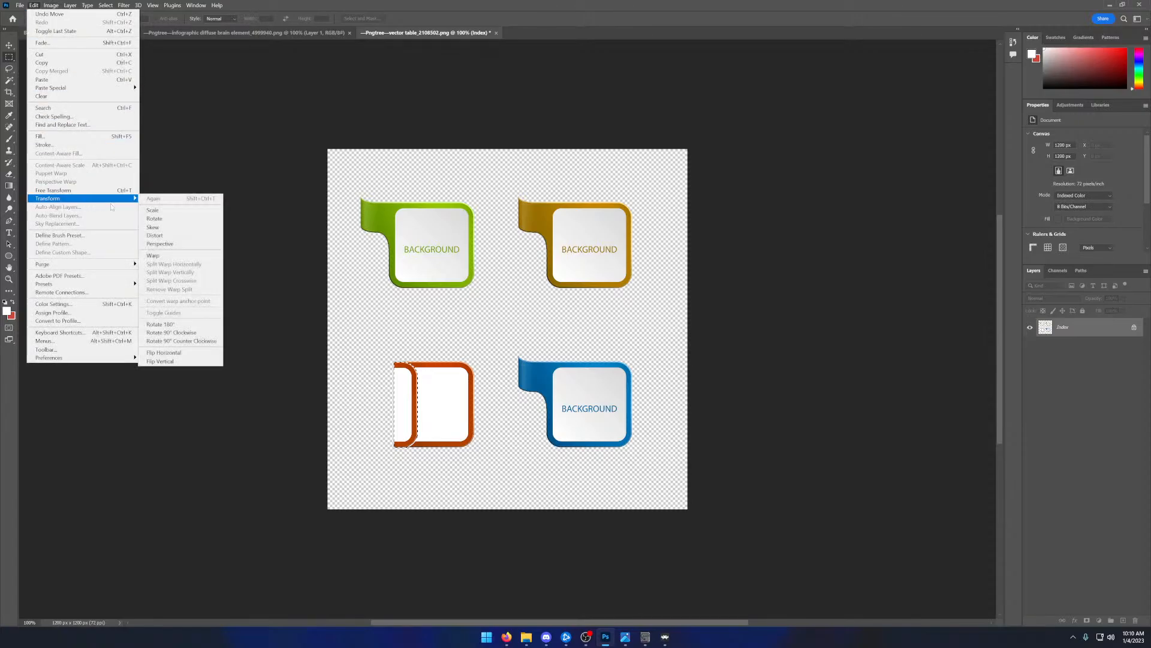
left_click(171, 352)
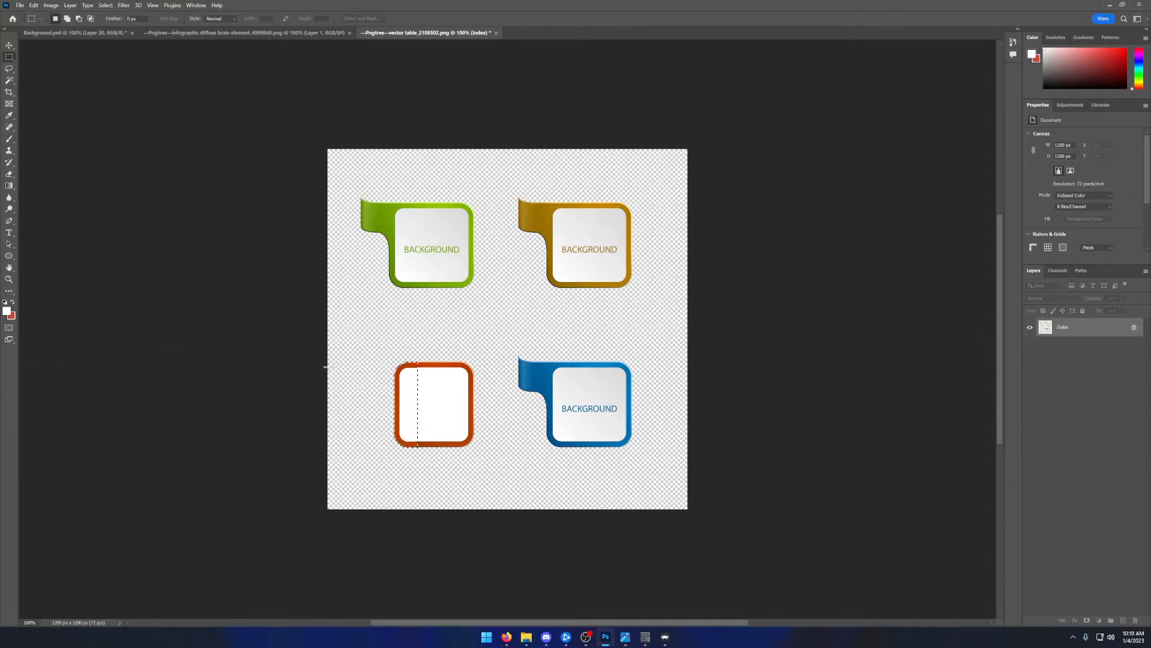
left_click_drag(403, 373, 406, 371)
- Select the square panel's orange border with the Magic Wand and repaint it with the red foreground colour
left_click(15, 303)
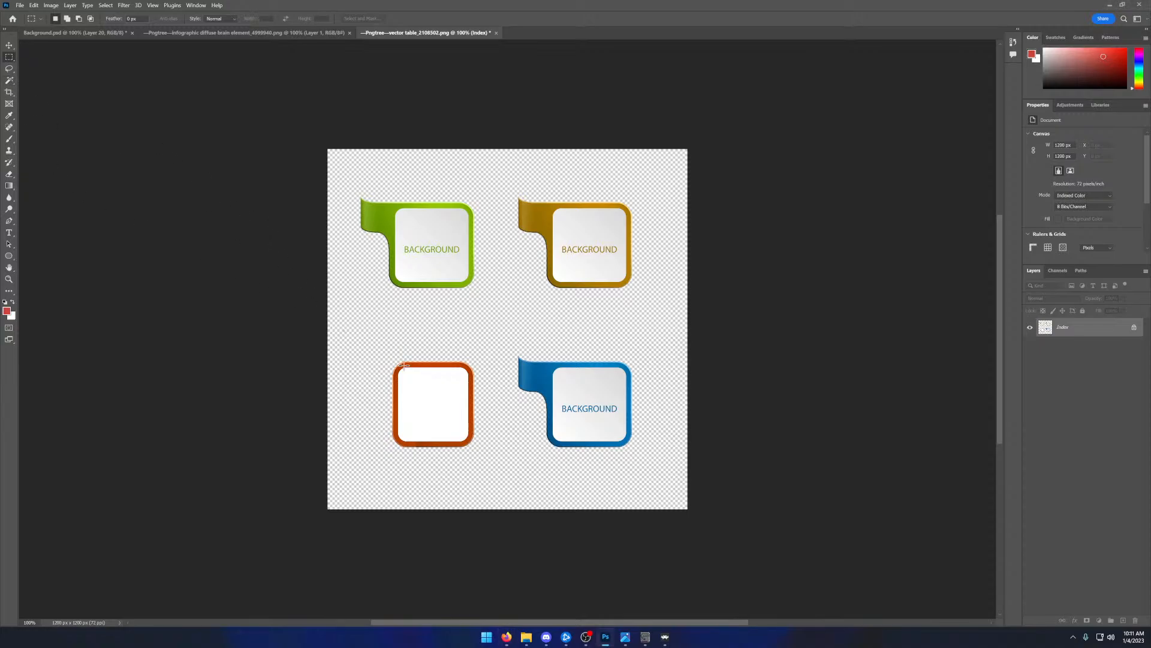
left_click(11, 81)
left_click(428, 364)
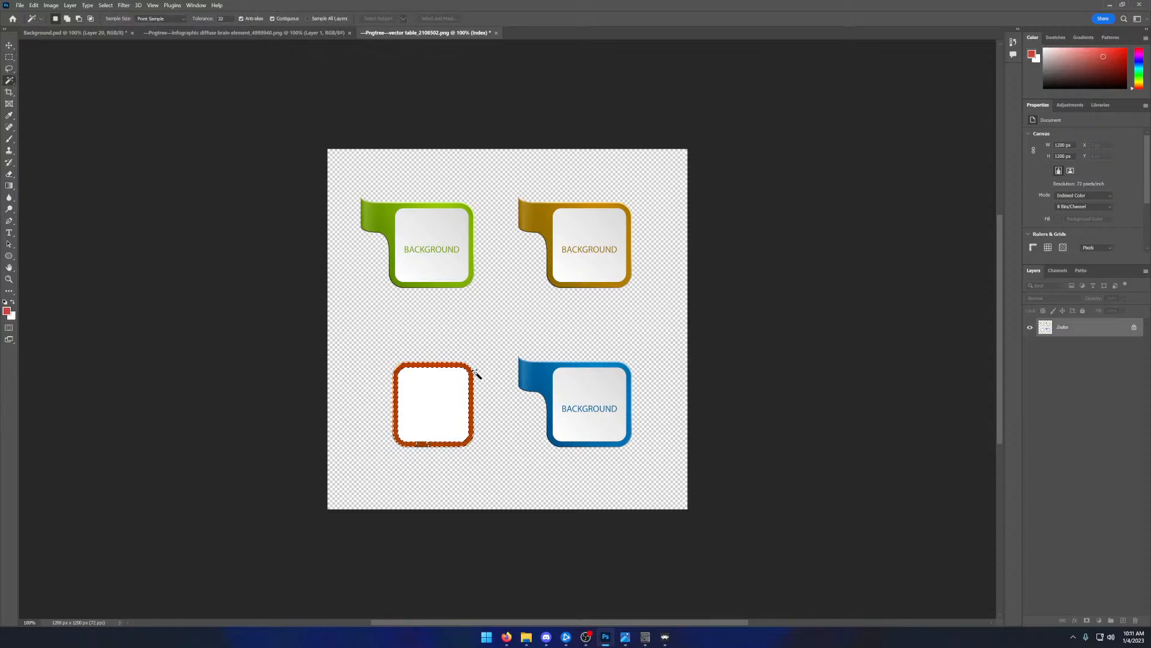
left_click(9, 140)
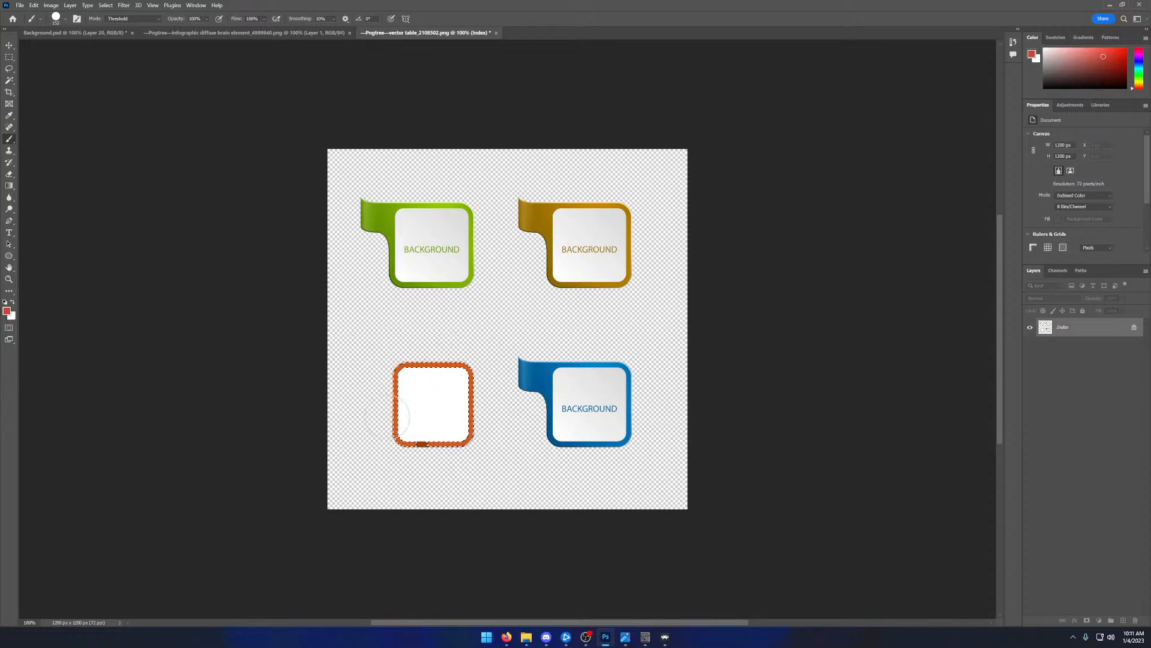
left_click(10, 81)
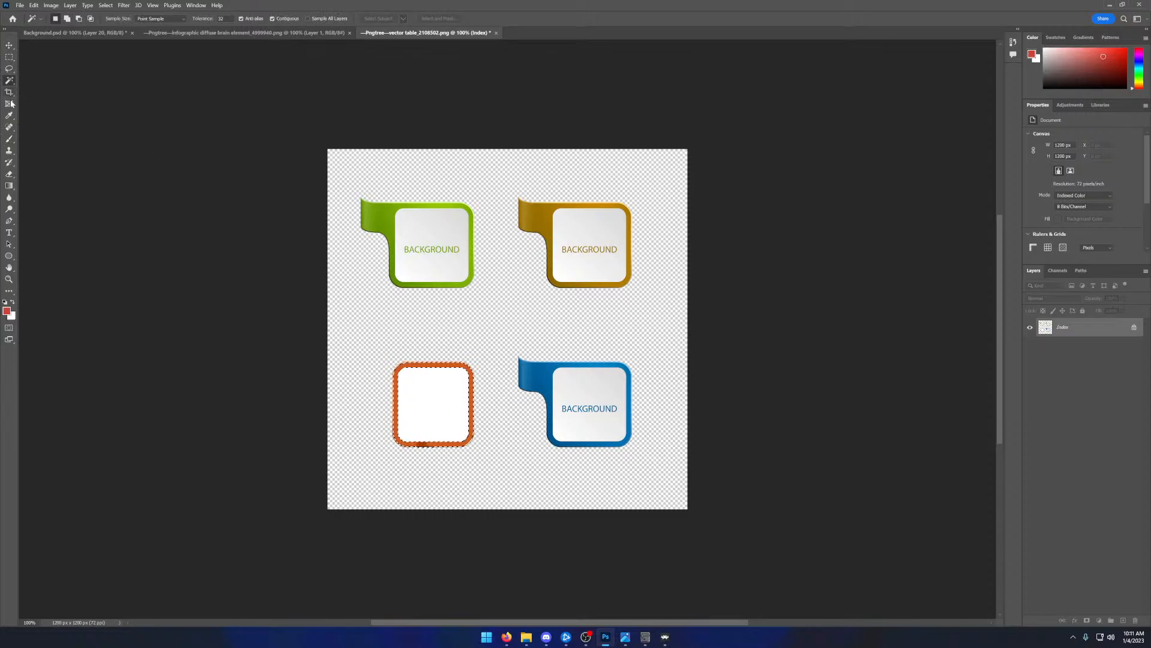
left_click(9, 139)
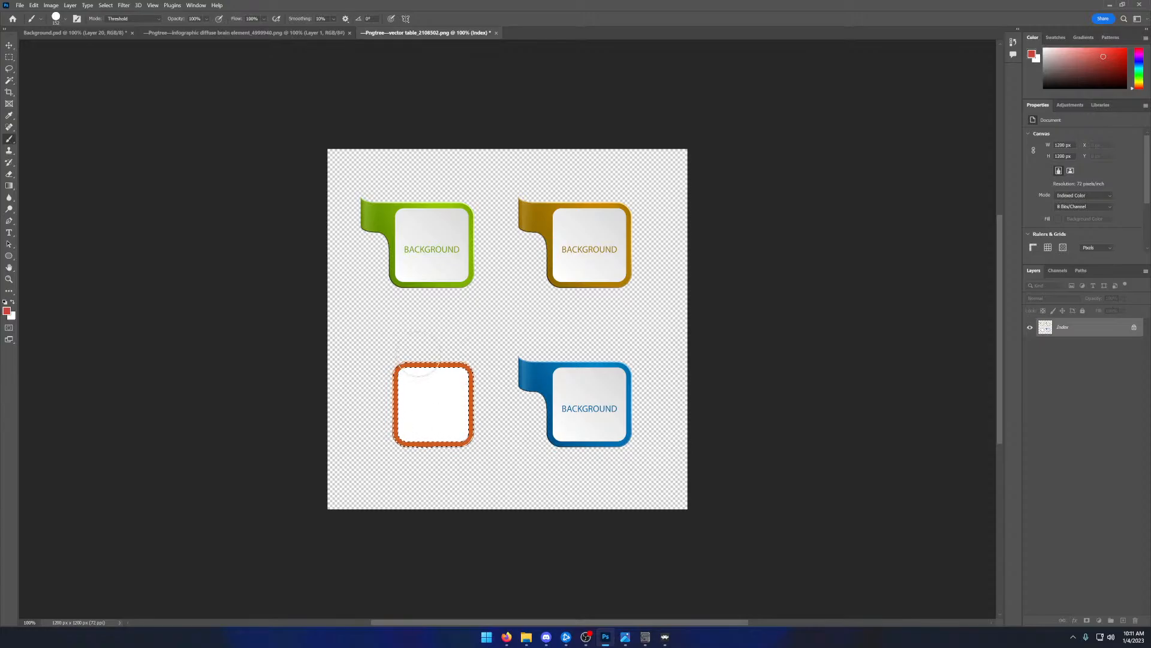
left_click(12, 59)
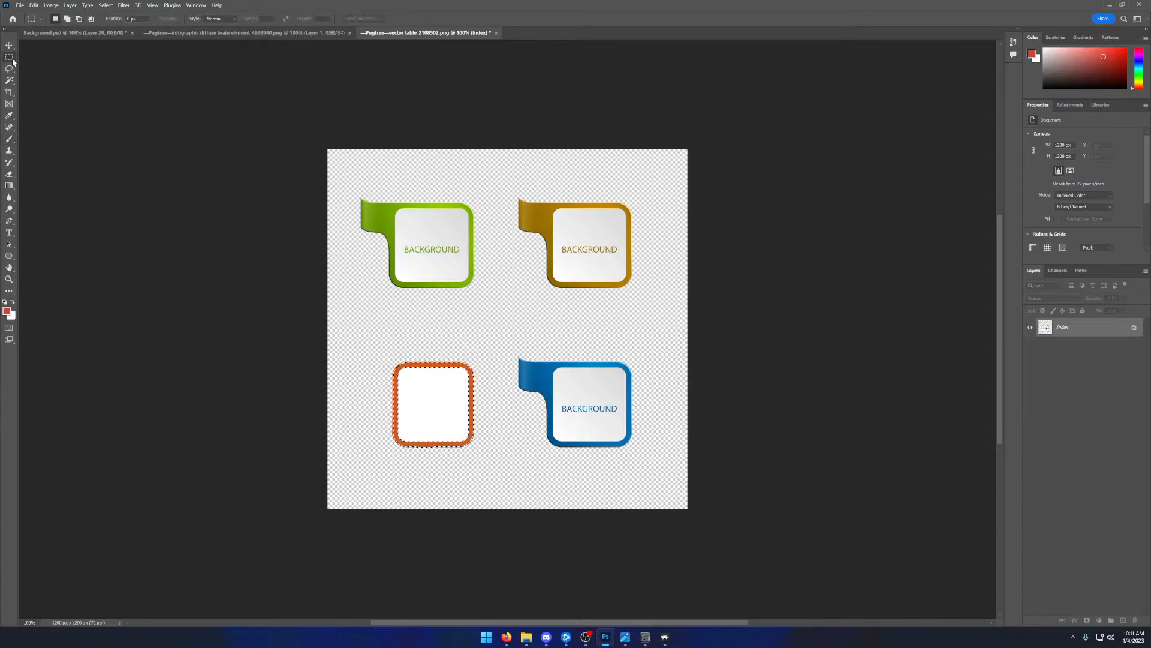
left_click_drag(369, 338, 492, 469)
key("ctrl+v")
left_click_drag(513, 312, 502, 288)
key("ctrl+z")
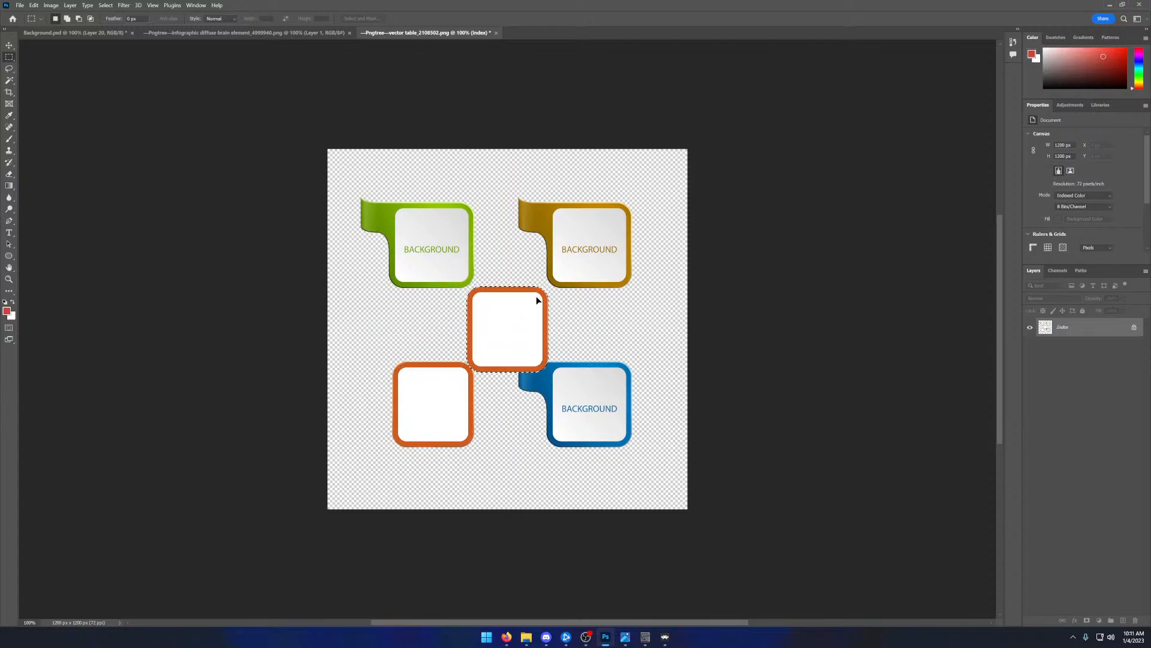
key("ctrl+z")
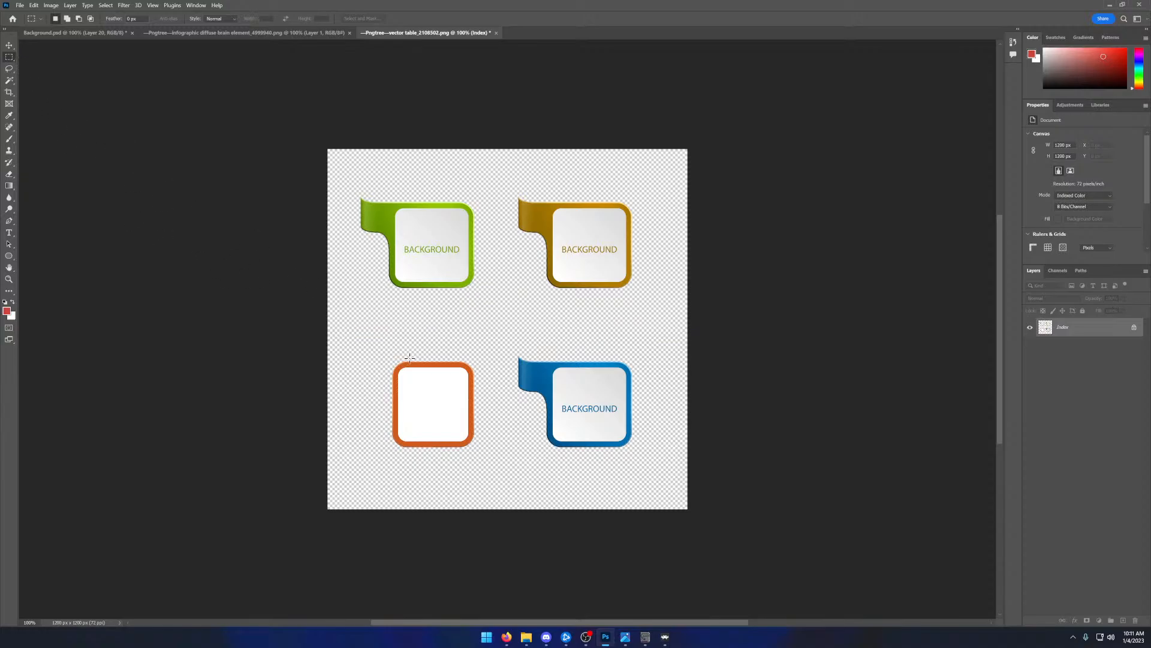
- Cut the square panel, paste two copies stacked below the green panel, and select the lower copy
left_click_drag(381, 346, 478, 448)
key("ctrl+x")
key("ctrl+v")
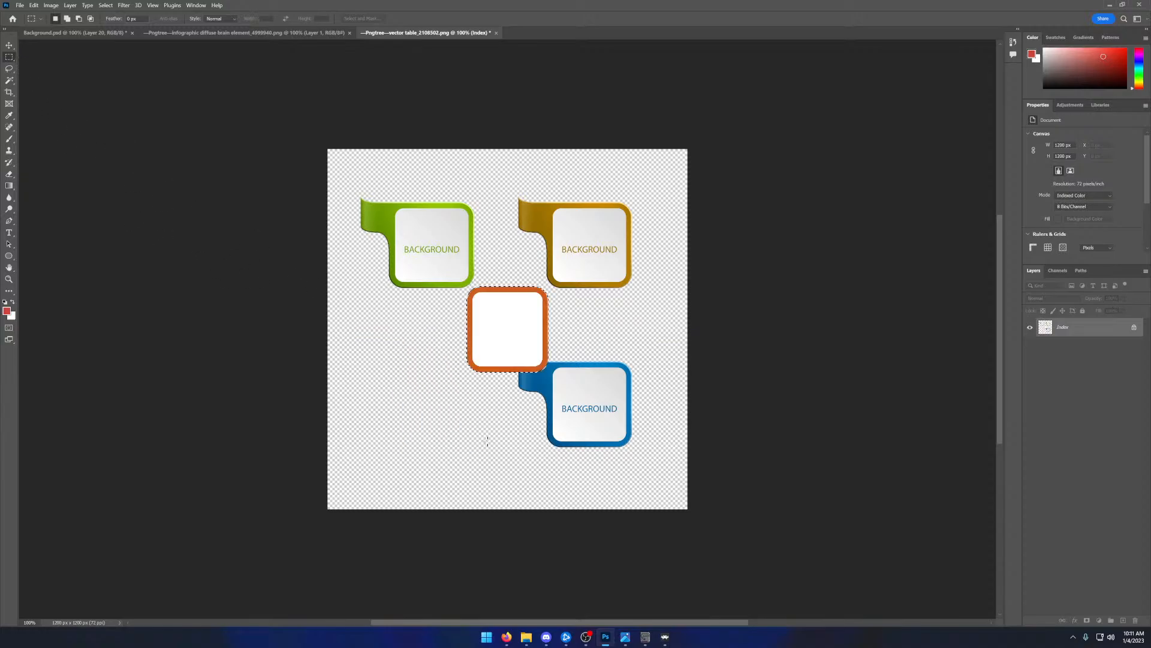
left_click_drag(499, 333, 405, 464)
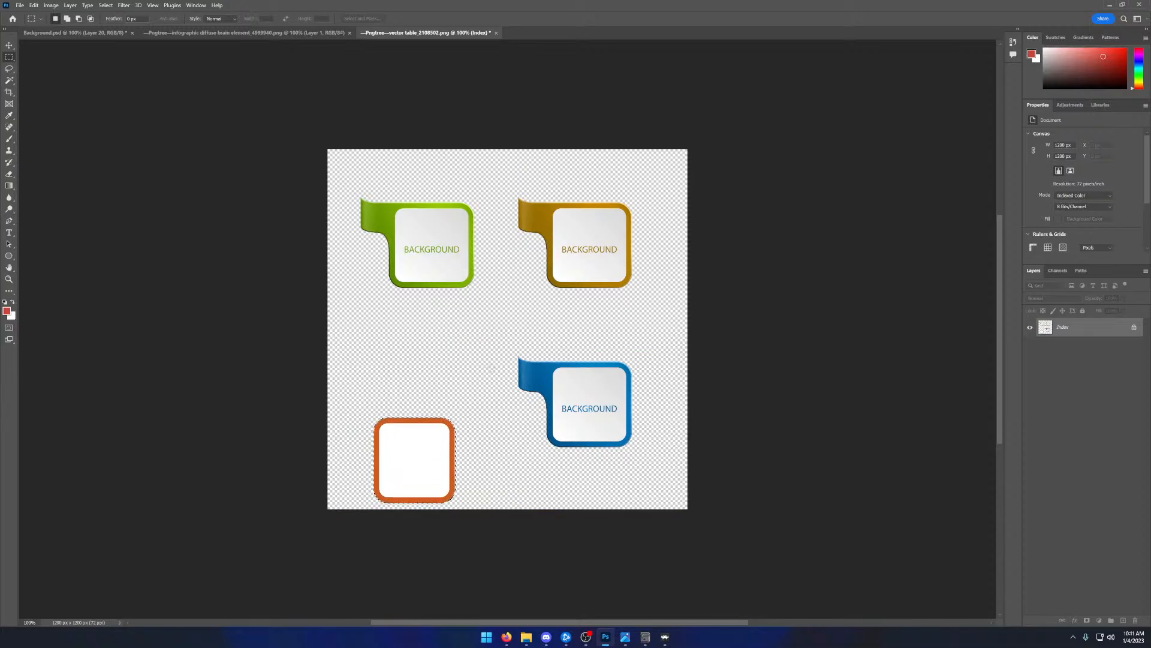
key("ctrl+v")
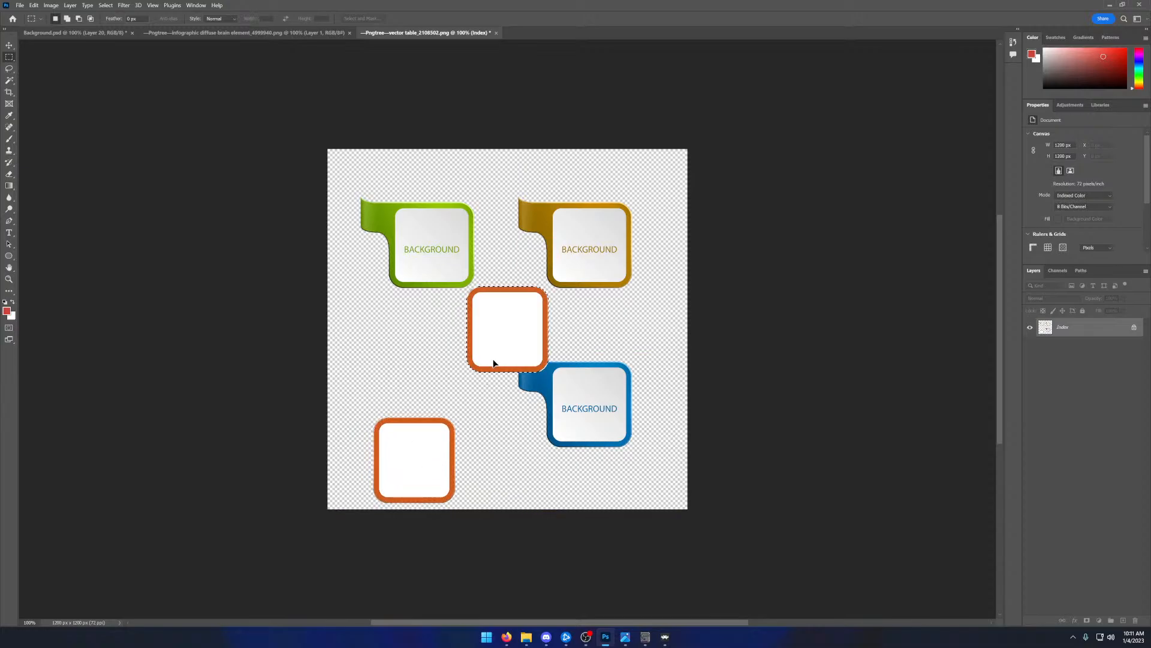
left_click_drag(500, 332, 412, 352)
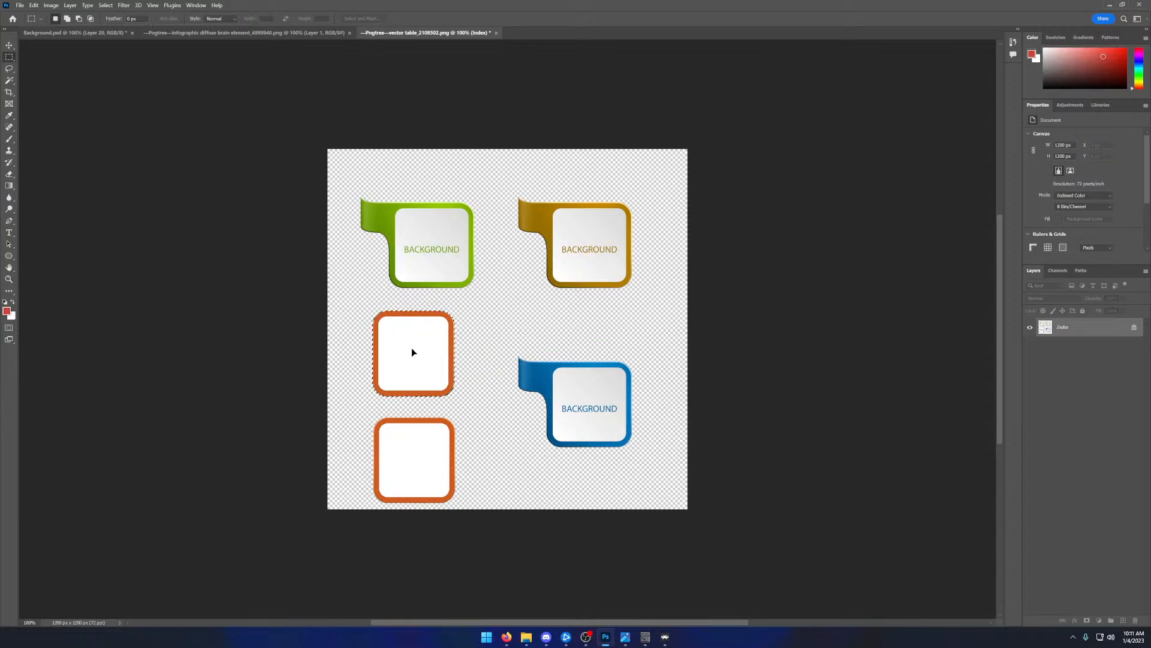
mouse_move(366, 411)
left_mouse_down()
mouse_move(441, 446)
mouse_move(462, 505)
left_mouse_up()
- Switch to Background.psd and hide the seven layers that hold the orange tabbed panels
left_click(95, 33)
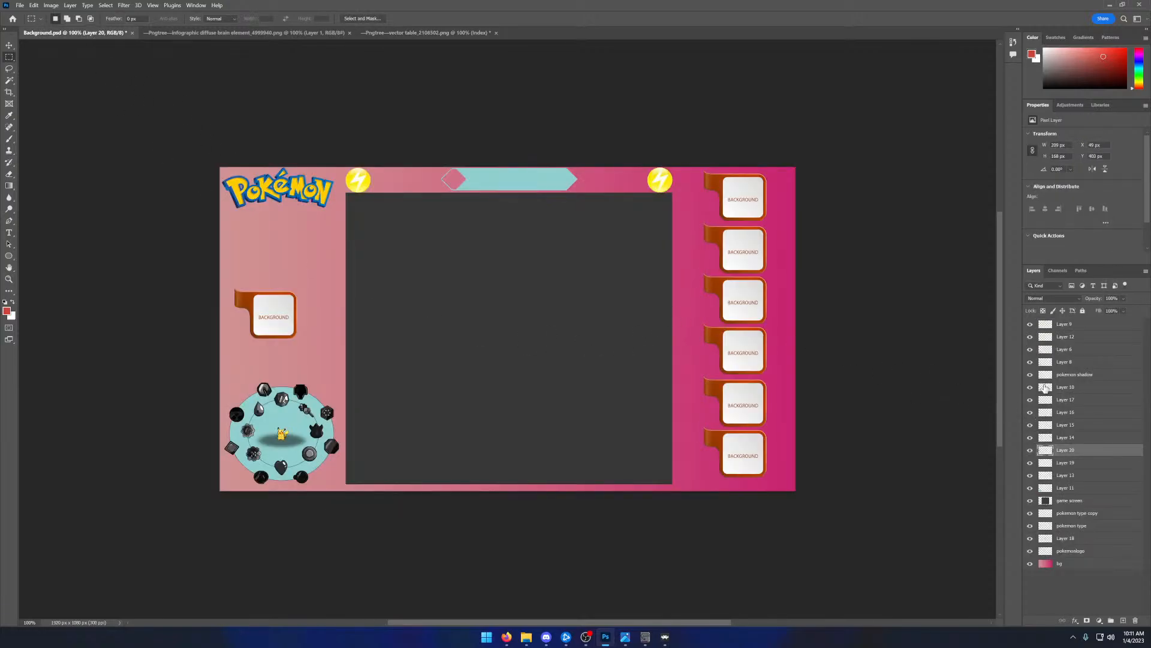
left_click(1062, 325)
left_click(1030, 324)
left_click(1030, 325)
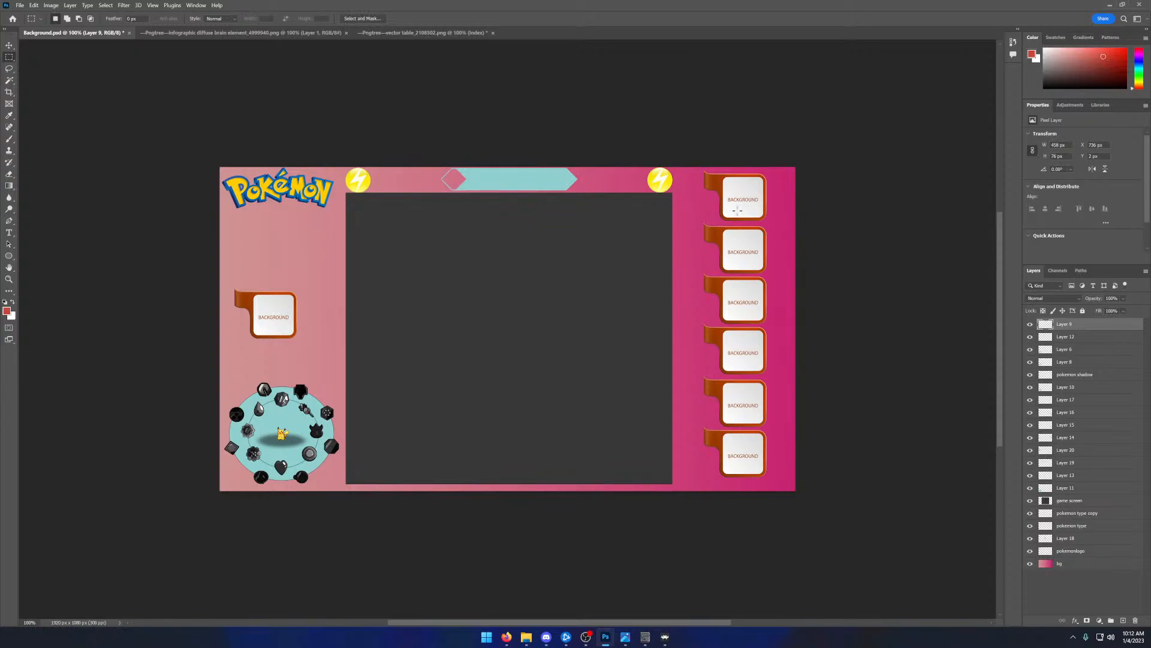
left_click(11, 46)
mouse_move(741, 200)
left_mouse_down()
mouse_move(715, 191)
mouse_move(733, 209)
mouse_move(742, 201)
left_mouse_up()
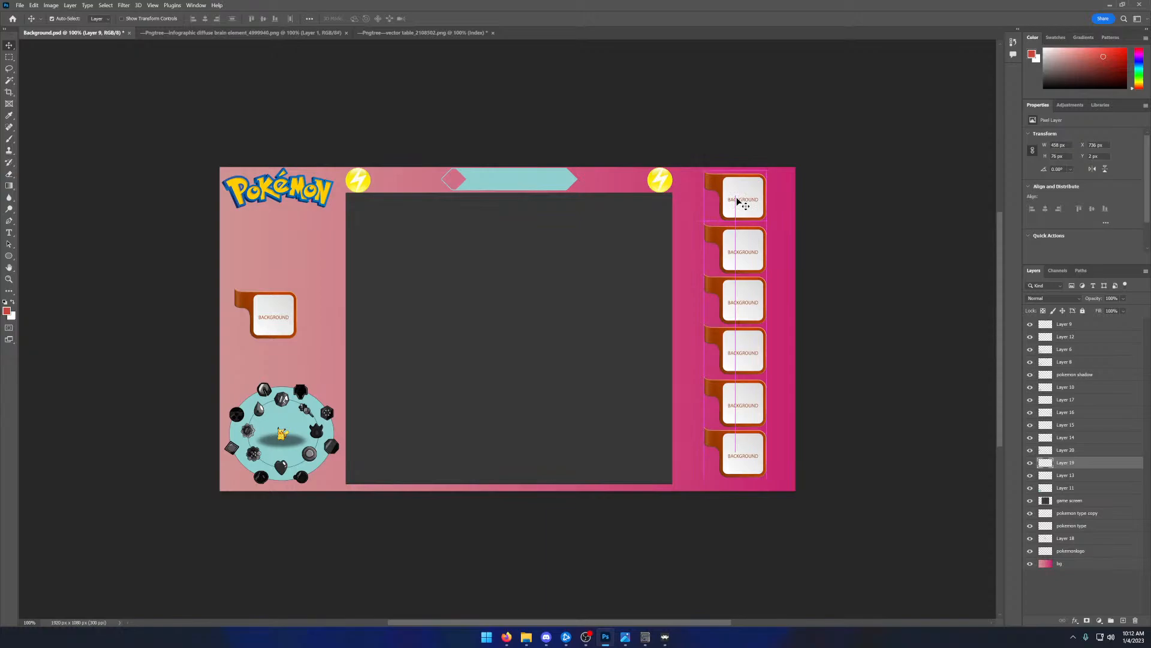
left_click(1031, 463)
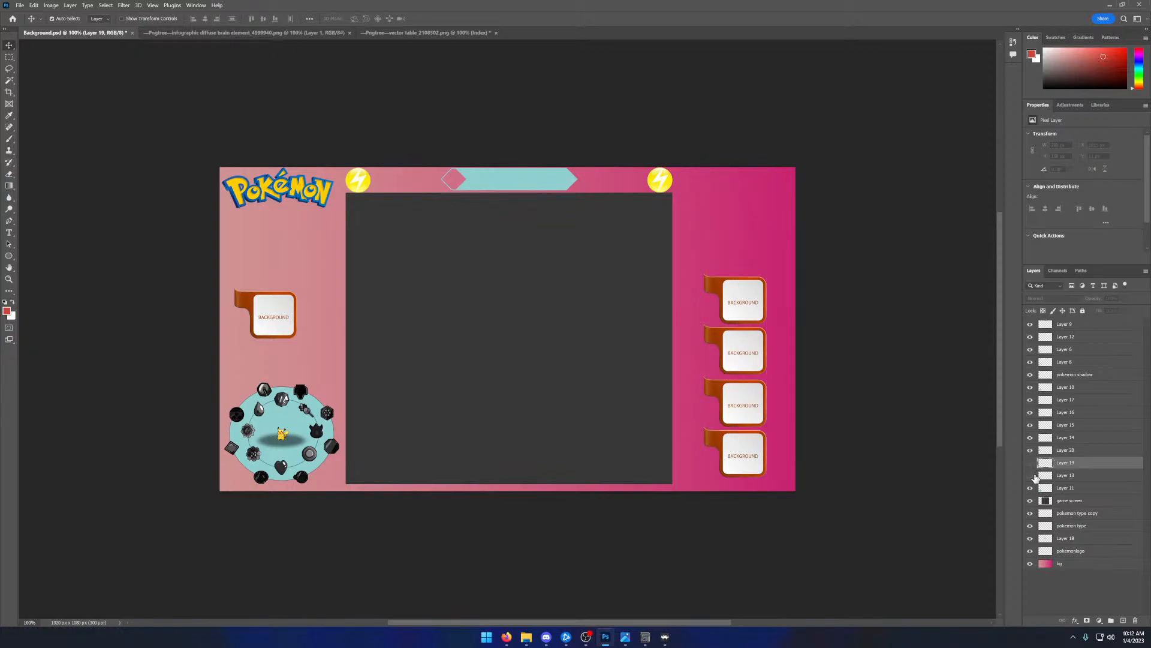
left_click(1032, 488)
left_click(1031, 450)
left_click(1030, 438)
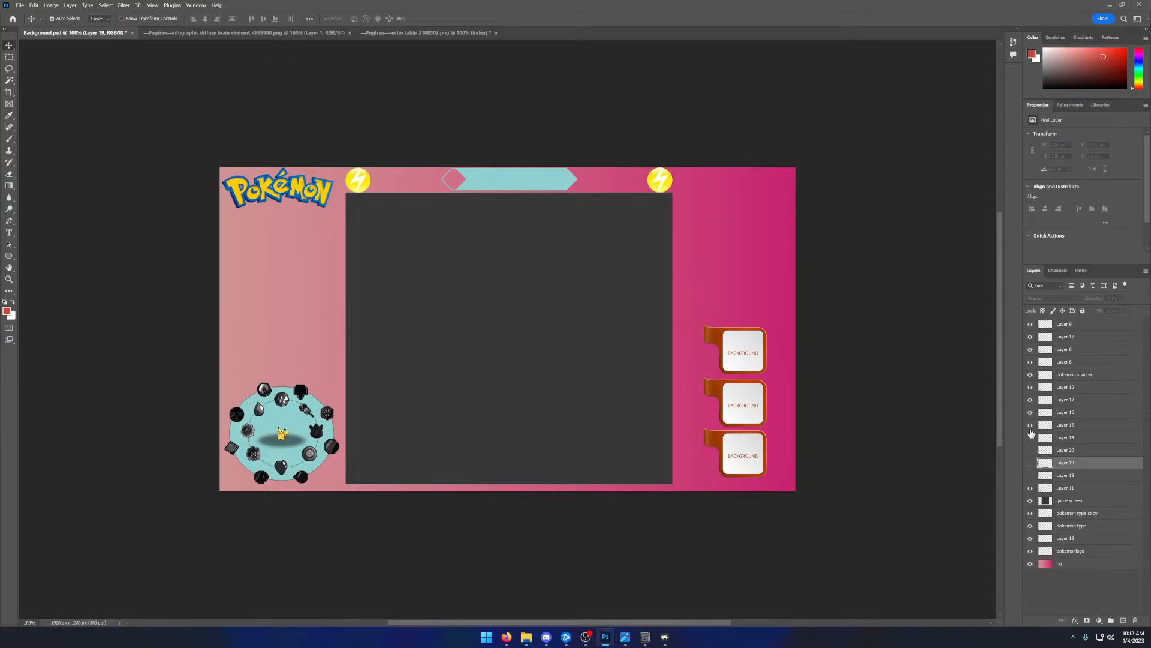
left_click(1031, 425)
left_click(1031, 412)
left_click(1031, 400)
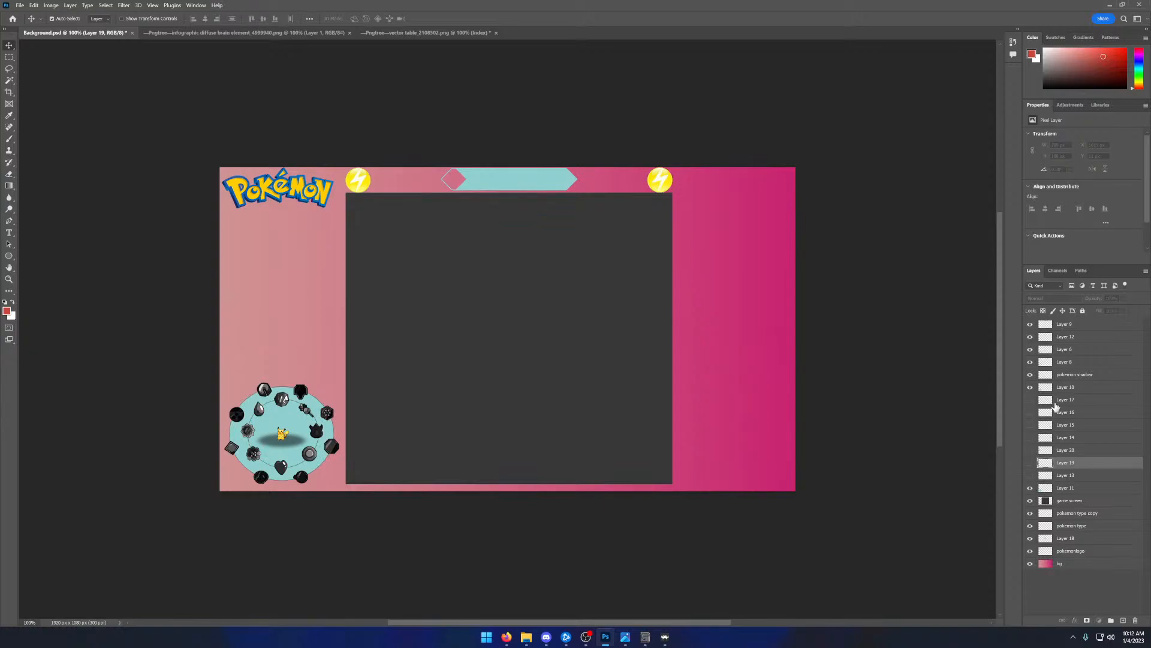
- Delete the seven hidden layers holding the orange tabbed panels
left_click(1057, 401)
left_click(1064, 413, "shift")
left_click(1065, 425, "shift")
left_click(1064, 438, "shift")
left_click(1065, 450, "shift")
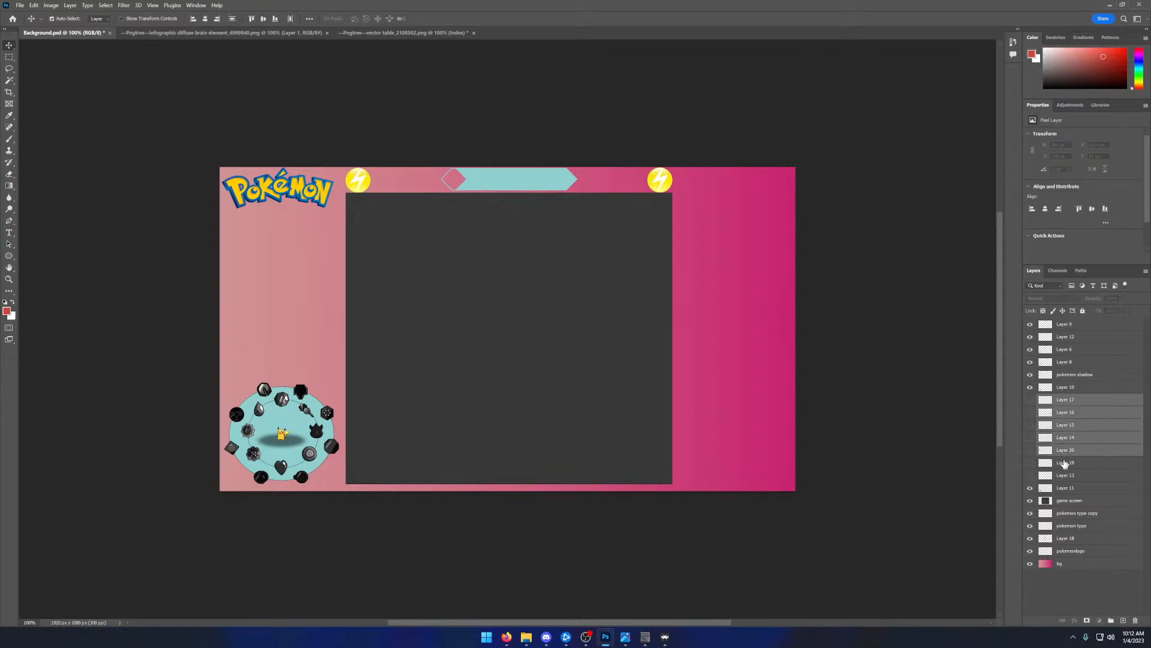
left_click(1065, 463, "shift")
left_click(1062, 475, "shift")
key("Delete")
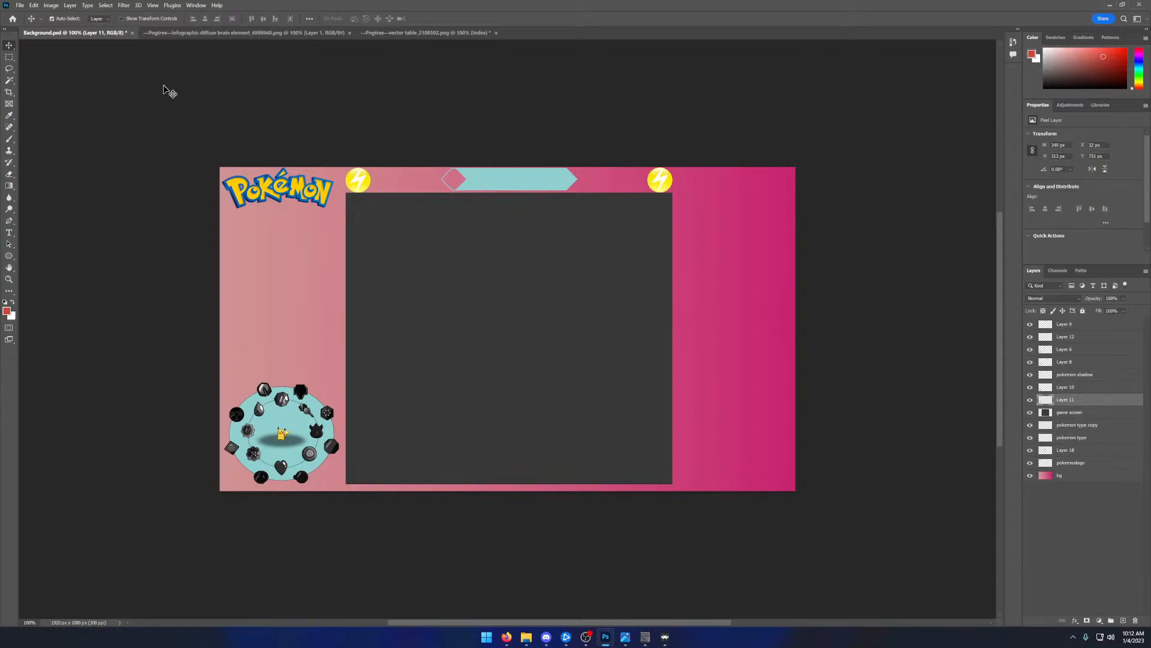
- Paste three copies of the white square panel and stack them down the pink area right of the game screen
key("ctrl+v")
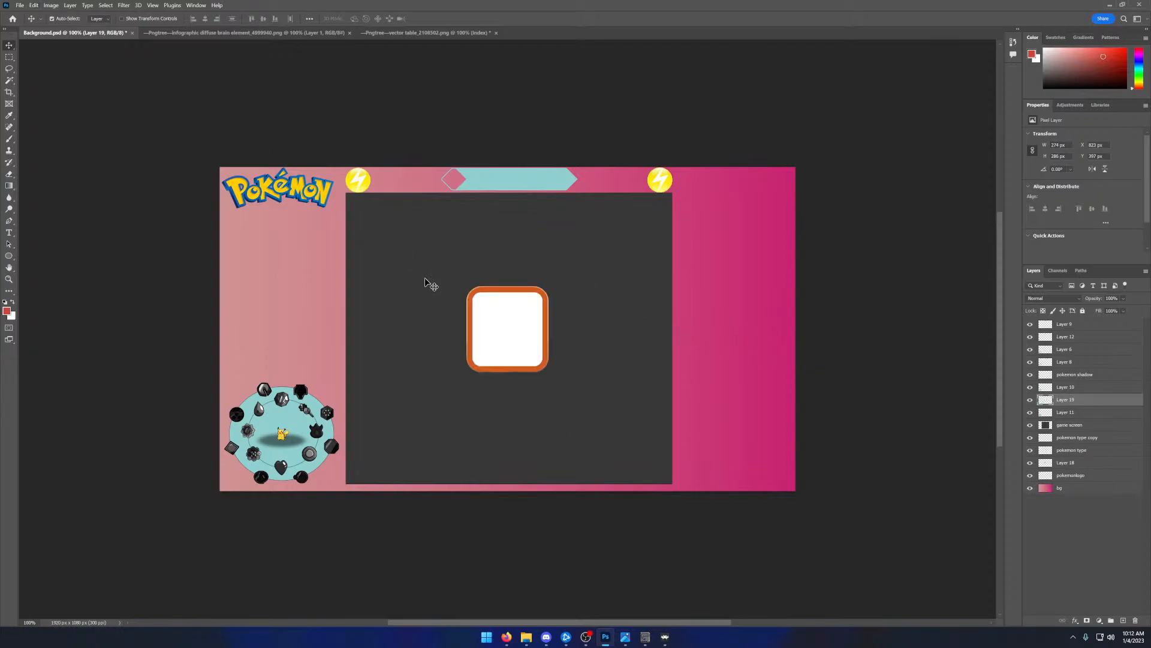
left_click_drag(505, 325, 734, 209)
key("ctrl+v")
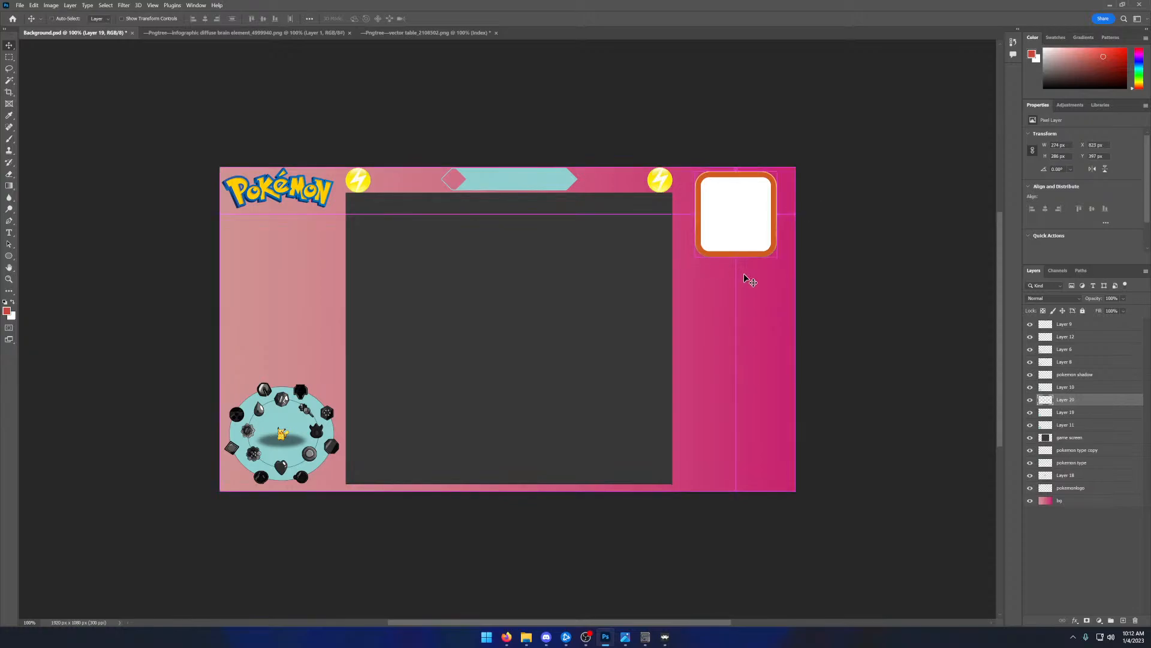
left_click_drag(501, 303, 728, 281)
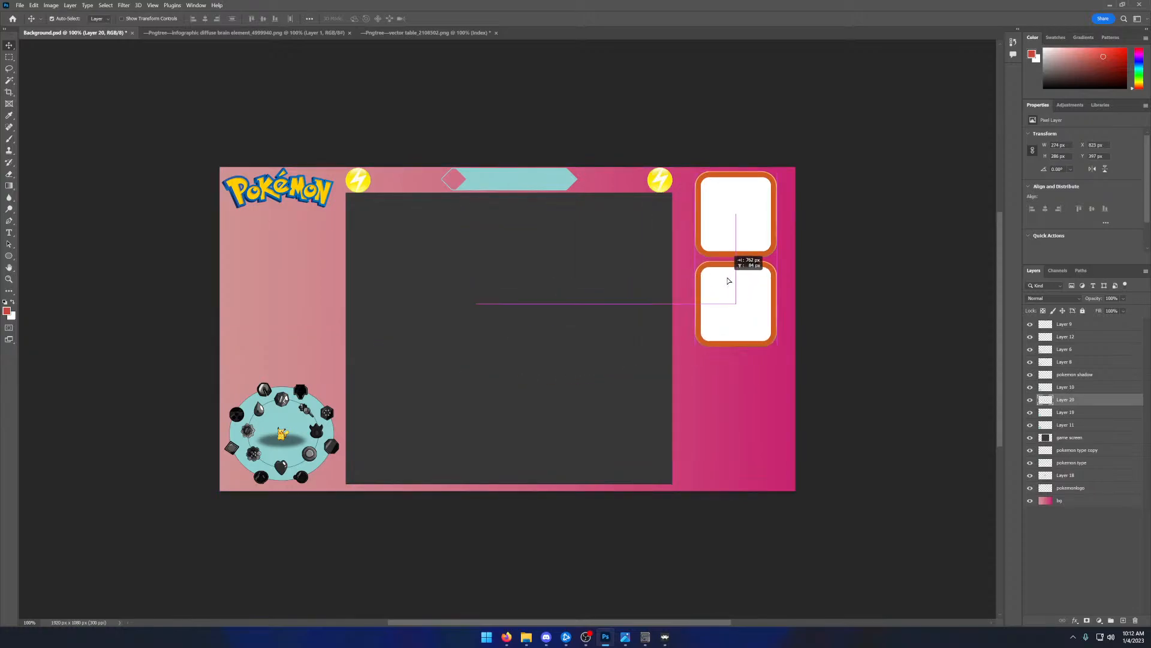
key("ctrl+v")
left_click_drag(532, 324, 734, 386)
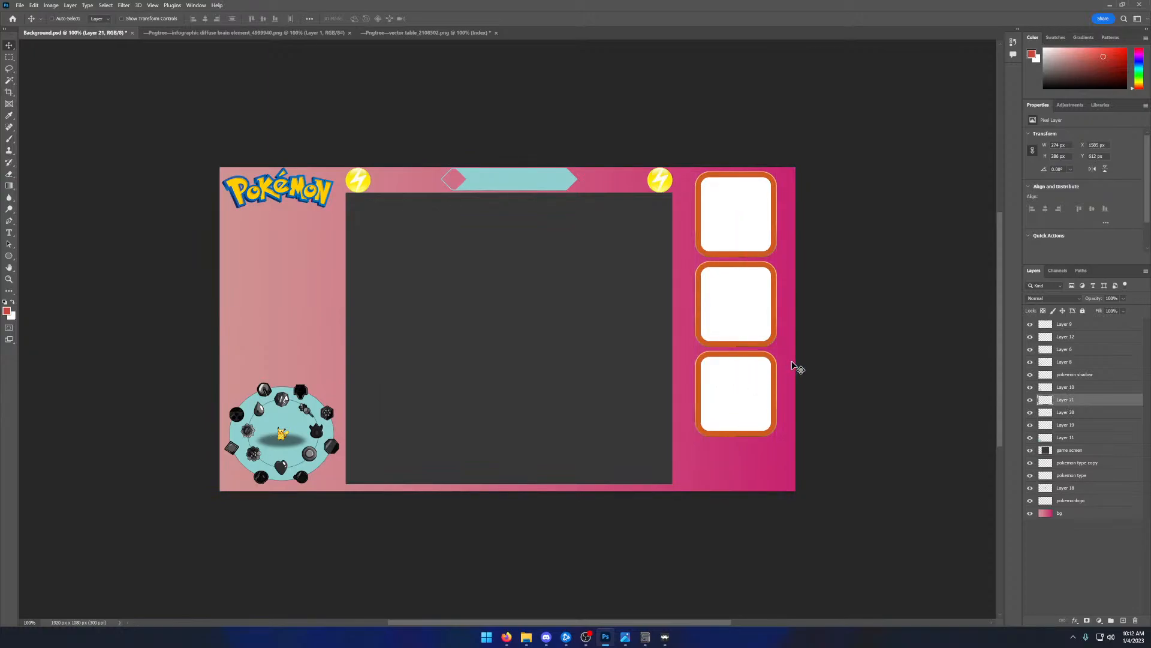
- Try the lowest square panel in the space above the type wheel, and undo its last moves
left_click_drag(792, 365, 283, 324)
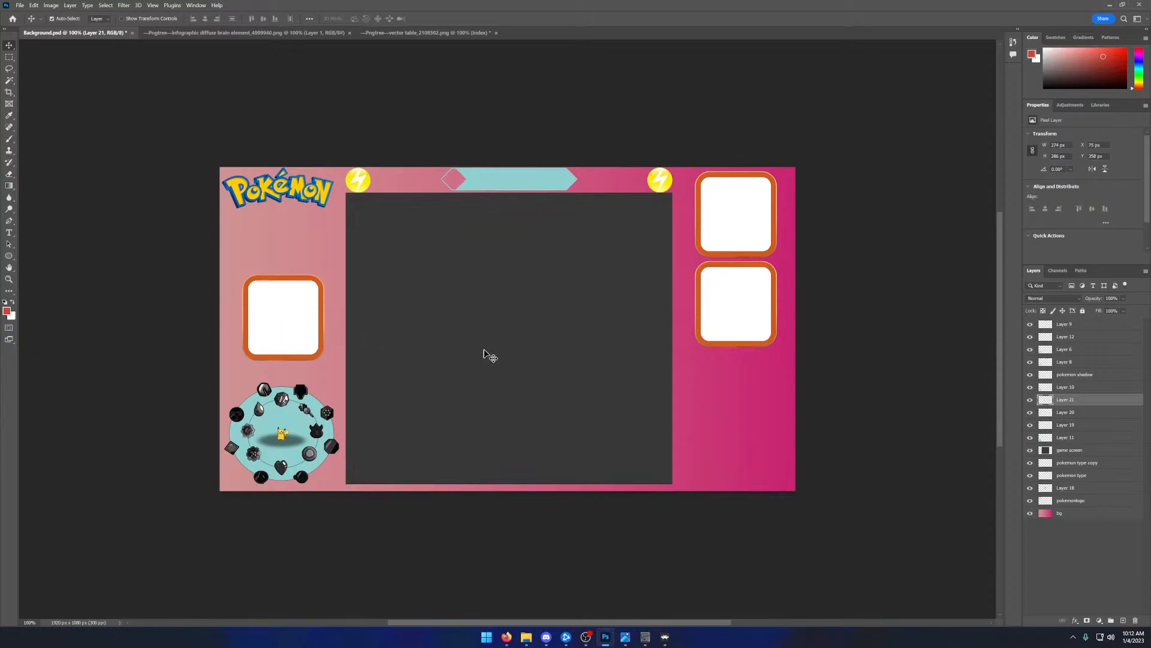
left_click(730, 307)
key("ctrl+z")
key("ctrl+z")
key("ctrl+z")
key("ctrl+z")
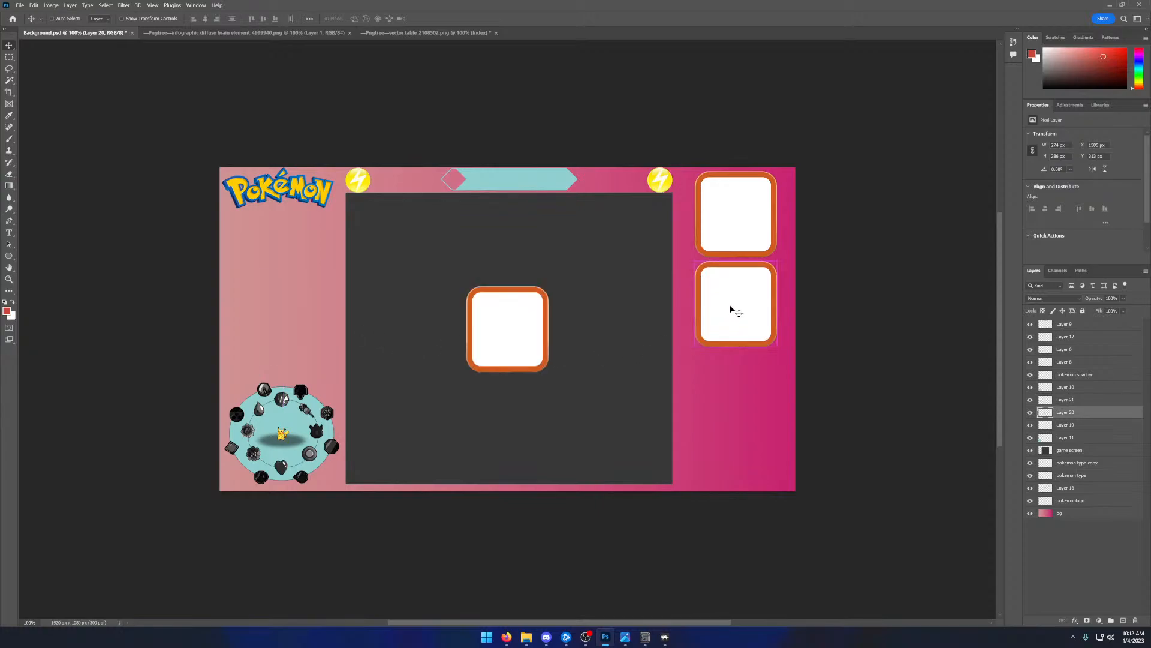
- Move a square panel between the Pokémon logo and the type wheel, and paste a copy at the top of the right column
left_click_drag(733, 224, 281, 322)
key("ctrl+c")
key("ctrl+v")
left_click_drag(490, 316, 701, 205)
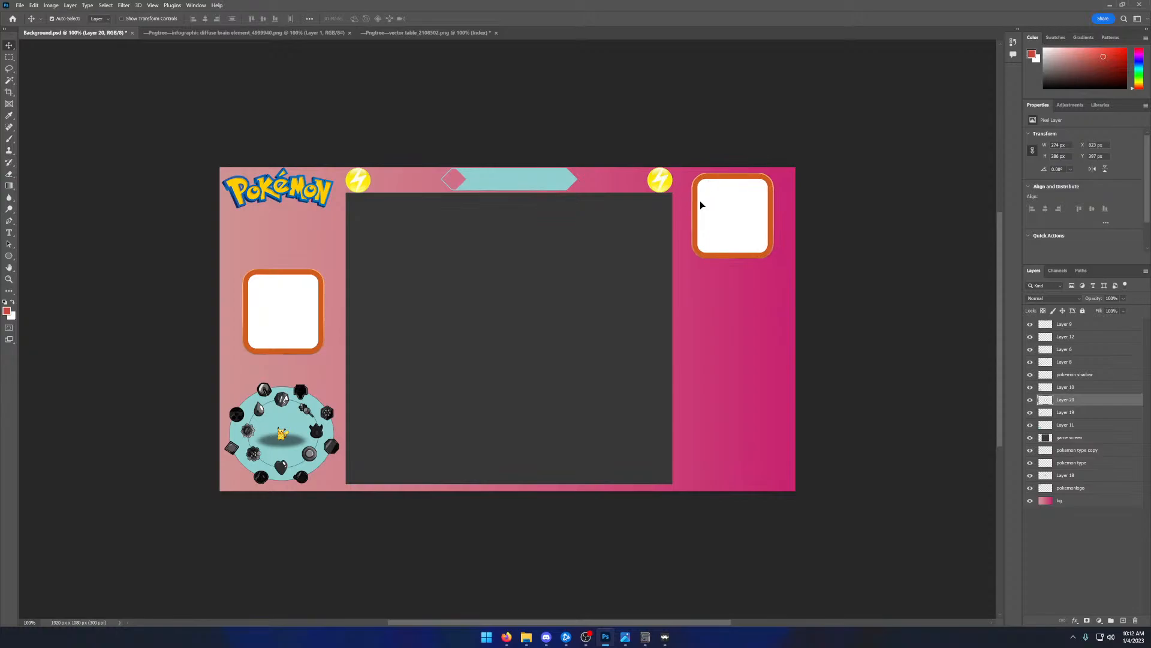
- Scale the square panel in the right column down to about 58%, 160 px wide and 167 px high
left_click(51, 5)
mouse_move(33, 5)
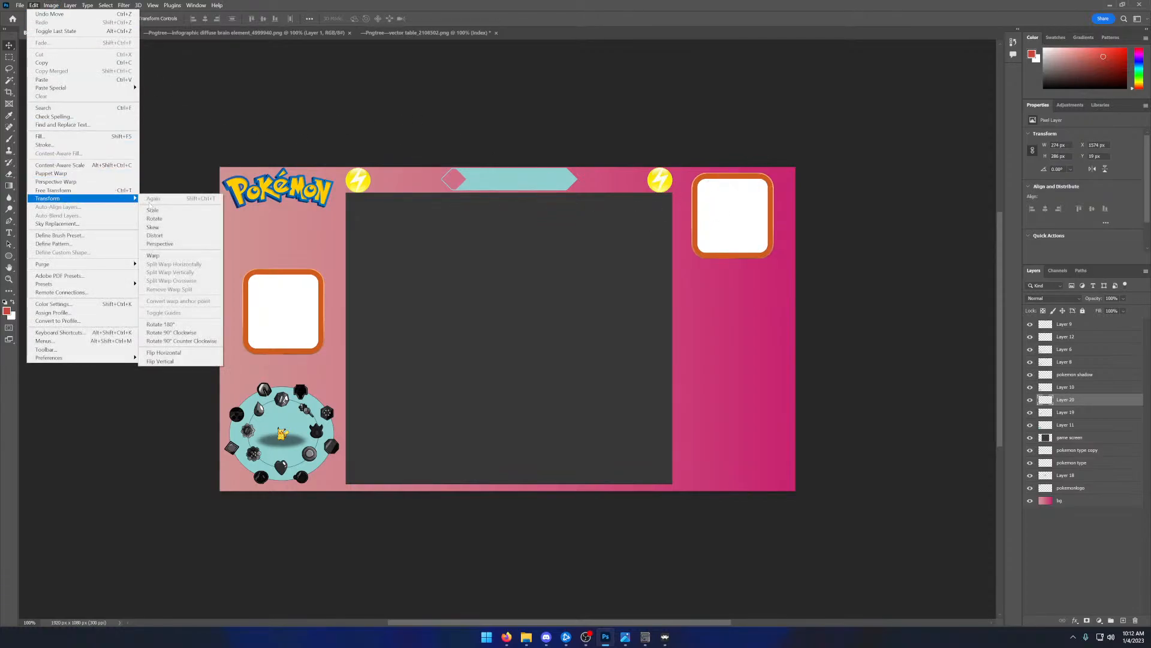
left_click(152, 210)
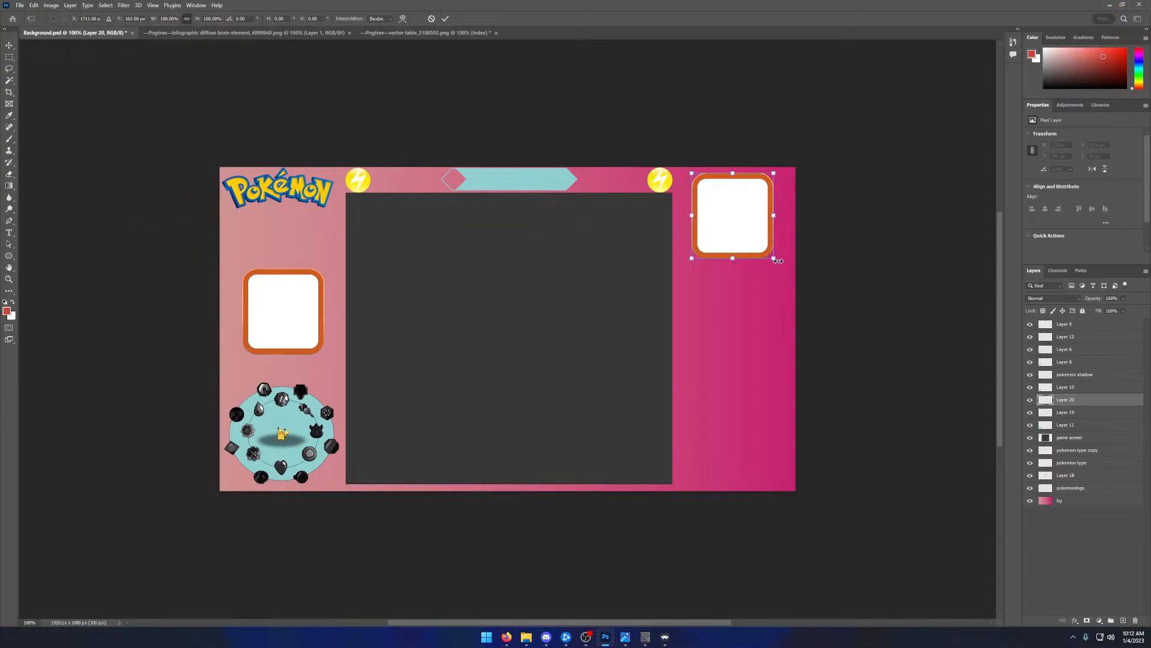
left_click_drag(775, 262, 729, 202)
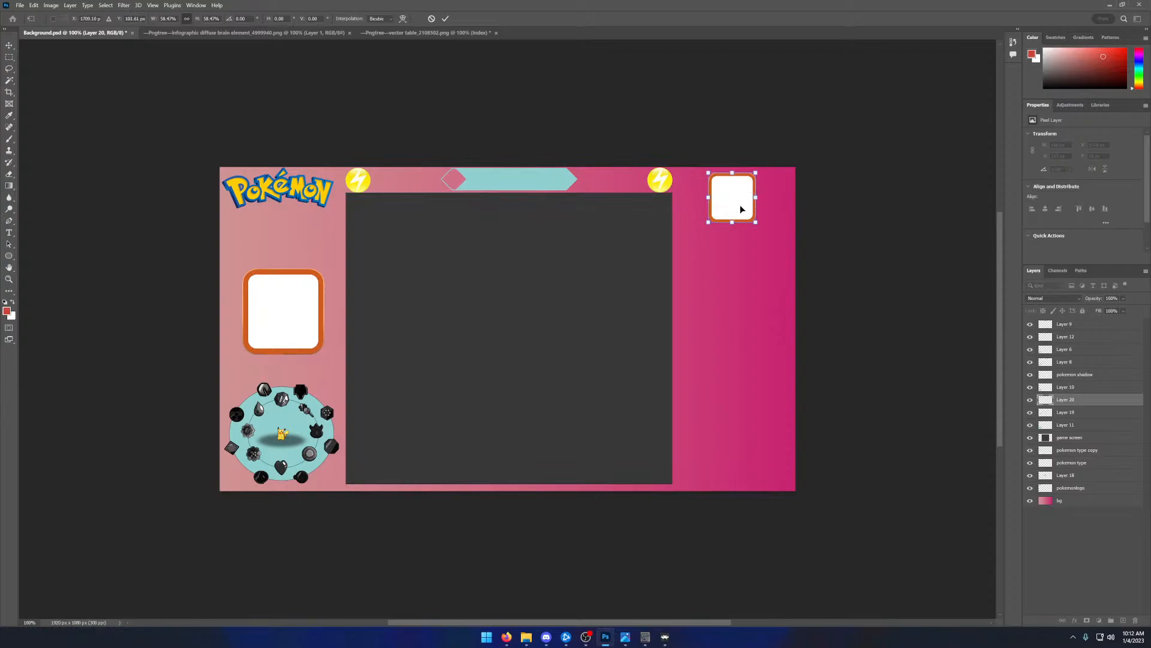
left_click(445, 19)
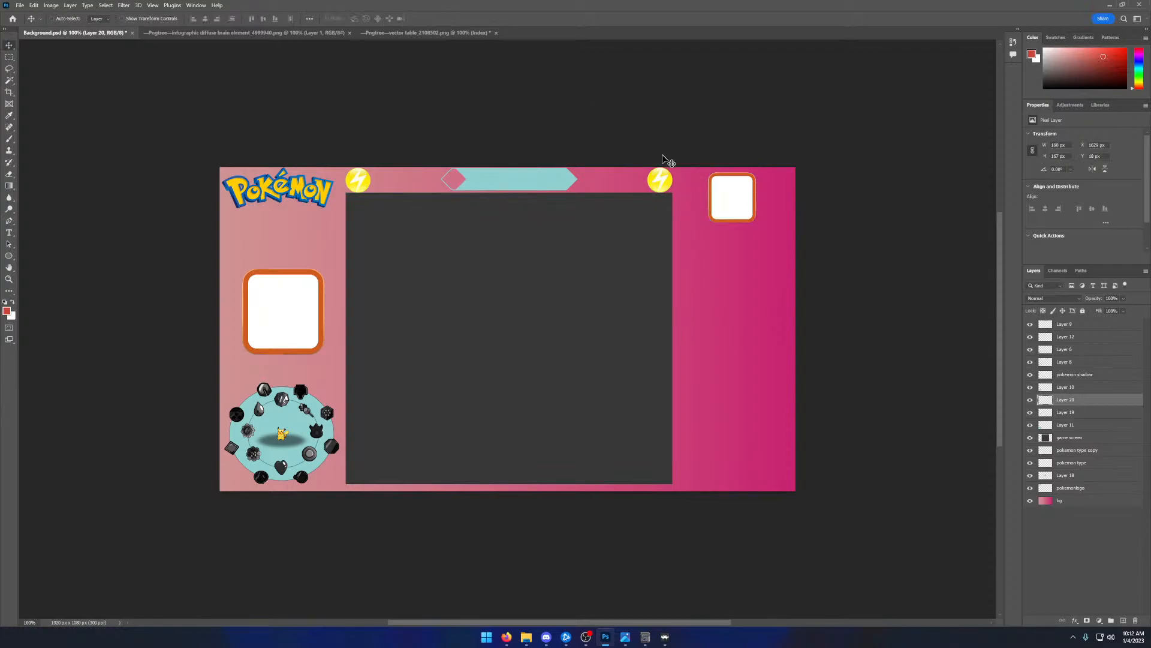
- Paste four copies of the small square panel and space them in a column below the first one
key("ctrl+v")
left_click_drag(510, 321, 740, 307)
key("ctrl+v")
key("ctrl+v")
left_click_drag(522, 314, 728, 374)
key("ctrl+v")
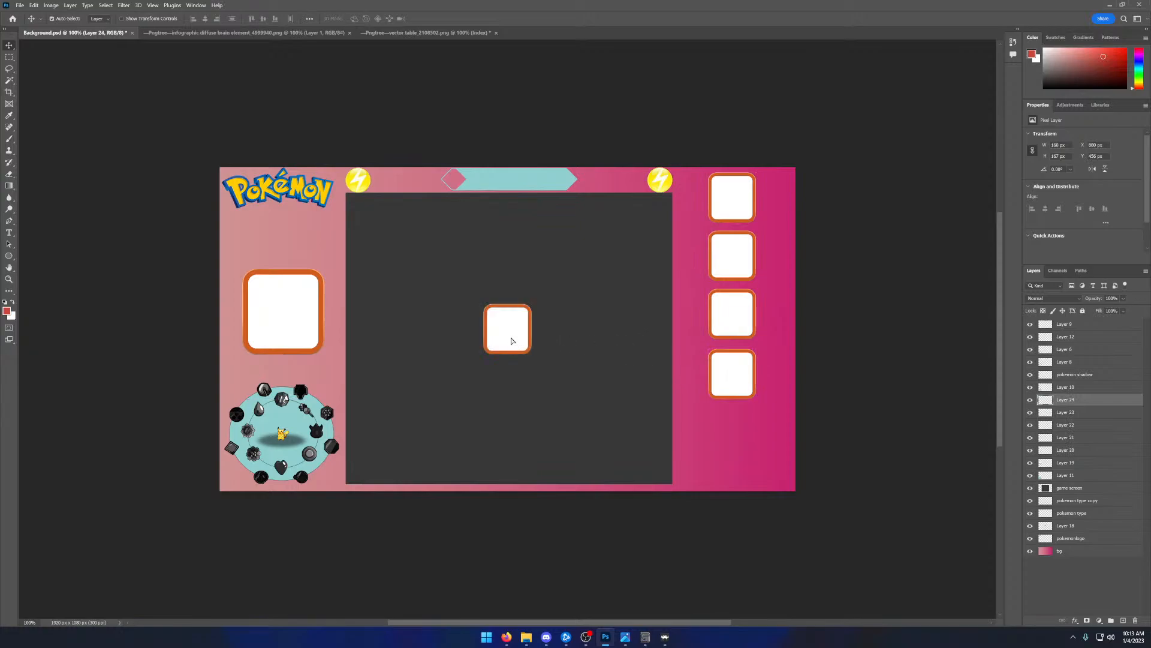
left_click_drag(511, 341, 736, 444)
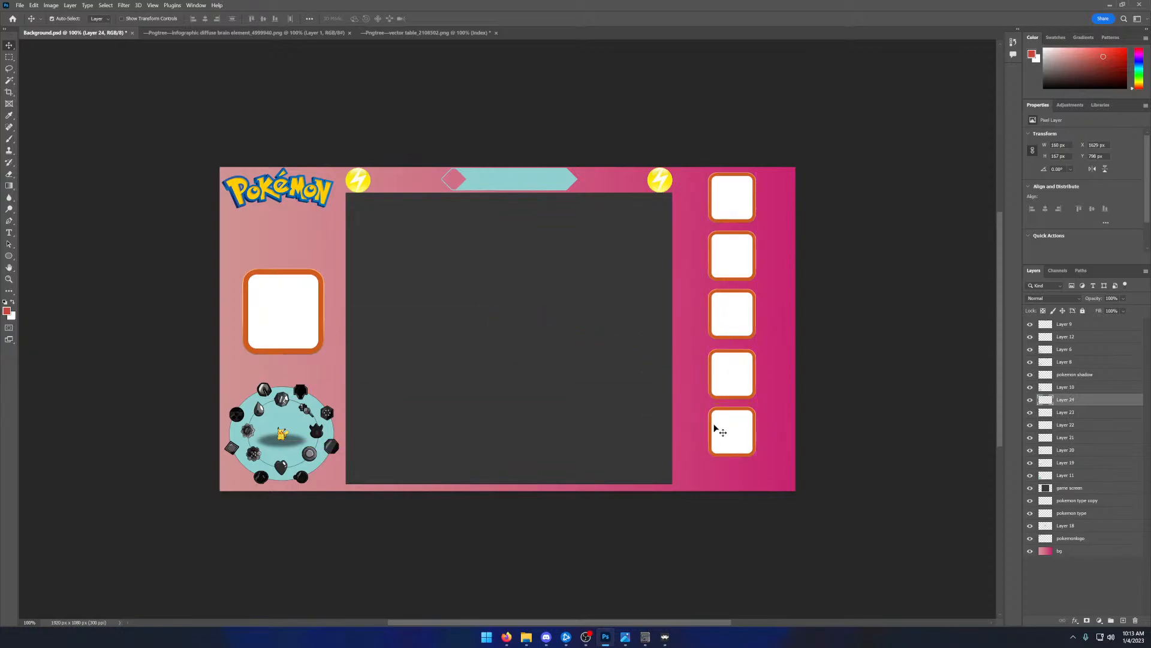
- Close the gaps between the small panels and add a sixth copy at the bottom of the column
left_click_drag(739, 253, 739, 237)
left_click_drag(740, 318, 739, 308)
left_click_drag(742, 360, 742, 334)
left_click_drag(731, 411, 731, 388)
key("ctrl+v")
left_click_drag(523, 327, 747, 445)
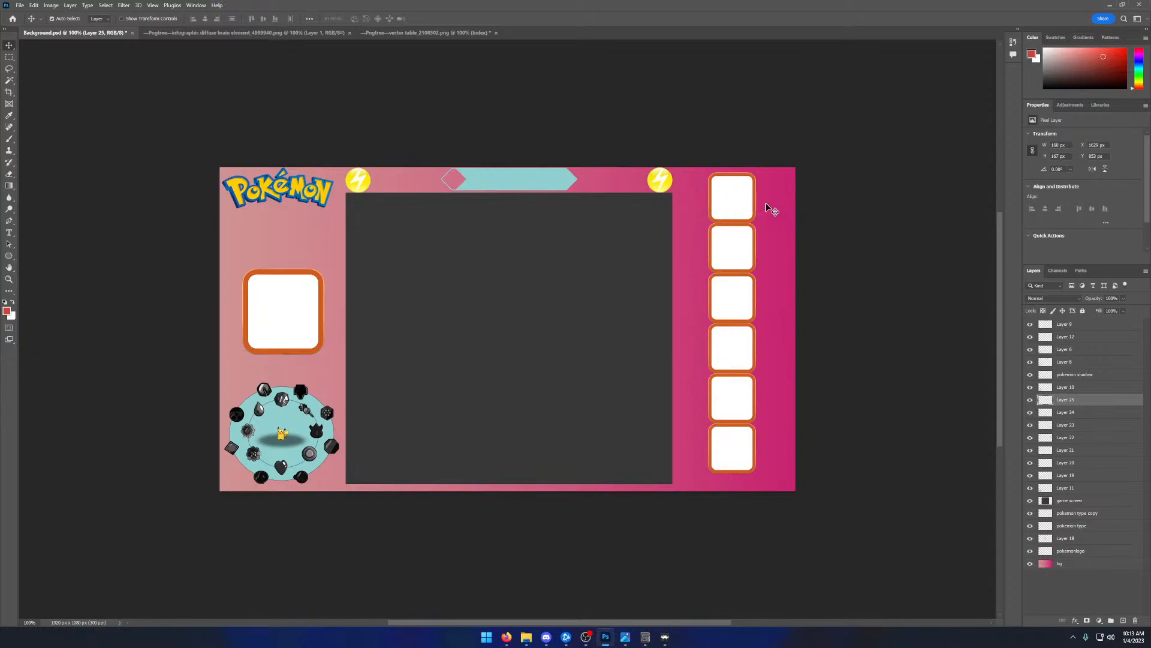
- Try enlarging the lowest small panel to about 112% and shifting it toward the canvas's lower edge
left_click(31, 6)
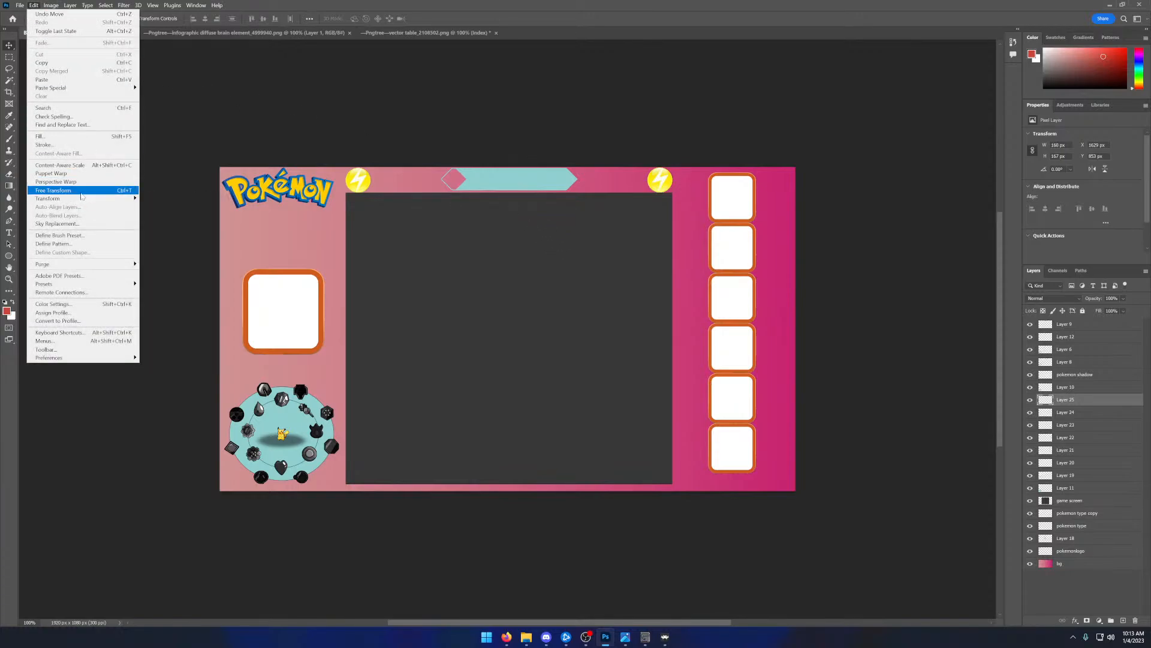
left_click(82, 191)
mouse_move(759, 450)
left_mouse_down()
mouse_move(784, 450)
mouse_move(716, 459)
mouse_move(754, 462)
left_mouse_up()
- Try to warp the lowest panel into a wide rectangle by stretching its corners, and undo the whole transform
left_click(43, 8)
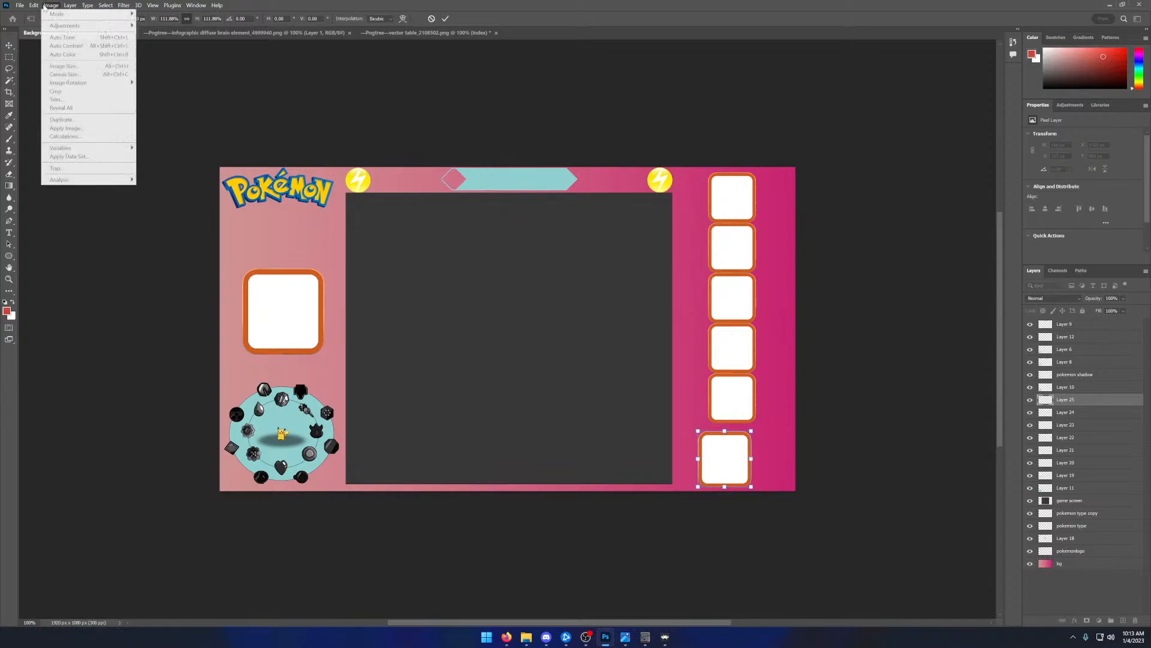
mouse_move(30, 5)
mouse_move(48, 199)
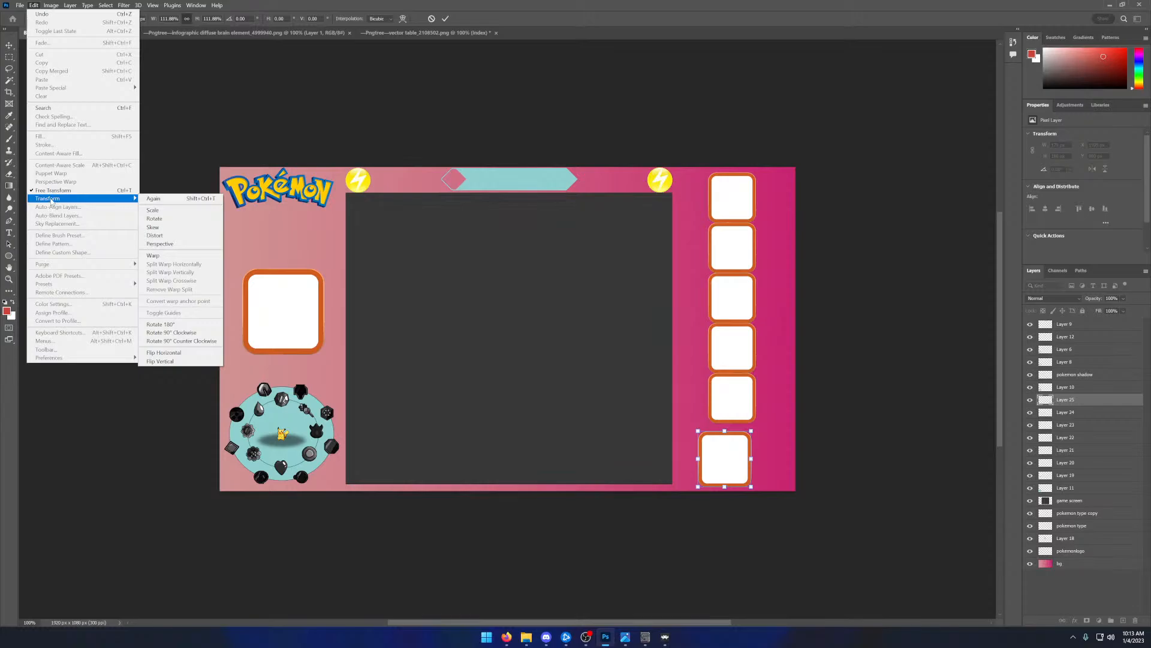
left_click(154, 255)
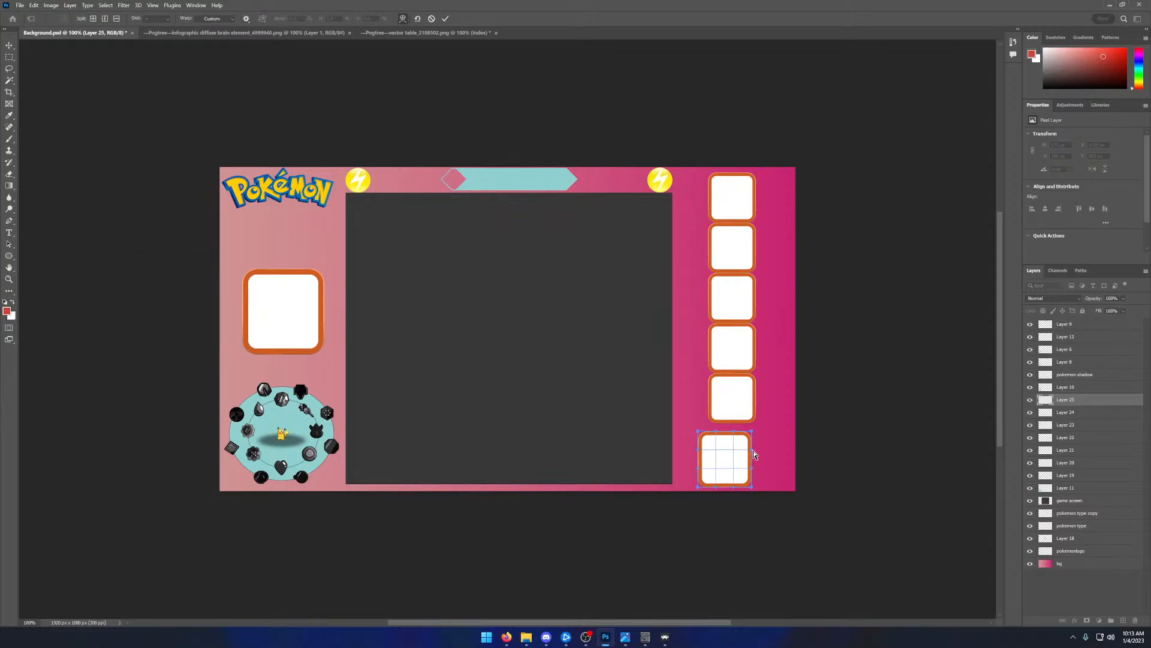
left_click_drag(755, 454, 776, 488)
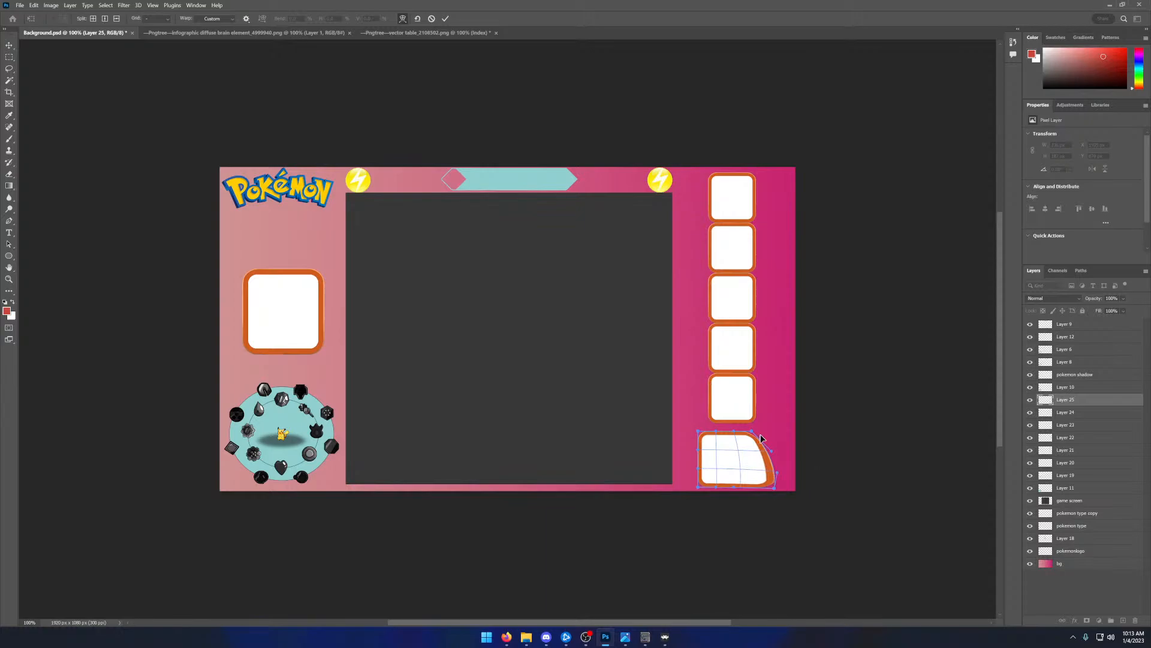
left_click_drag(776, 436, 777, 433)
left_click_drag(702, 435, 683, 490)
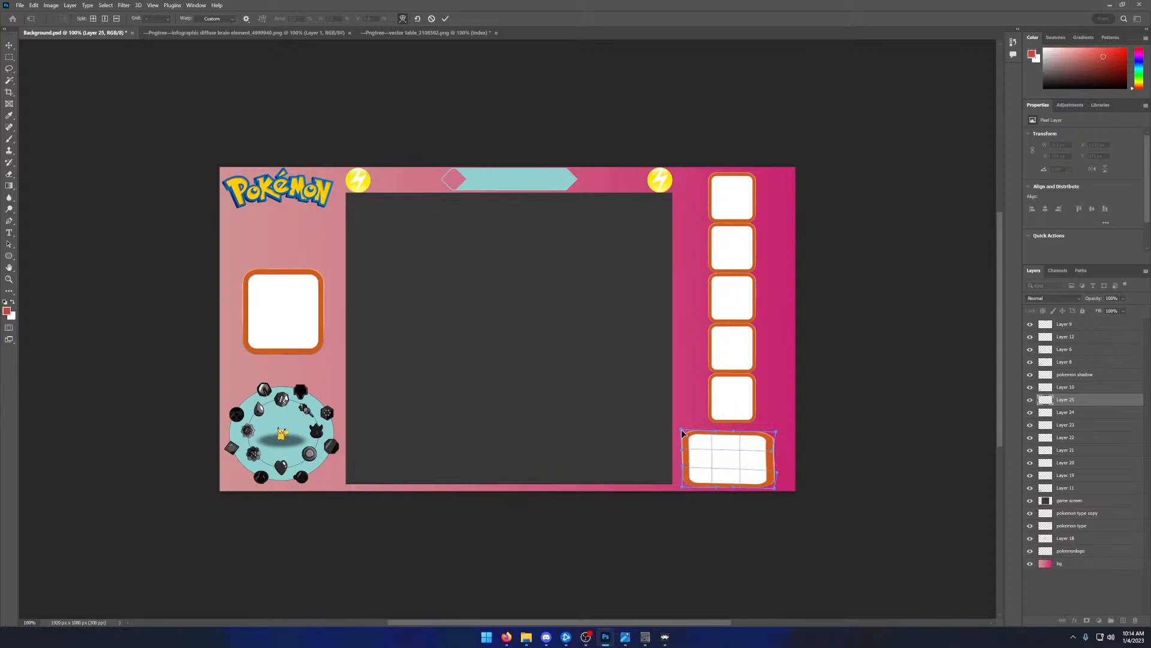
left_click_drag(682, 432, 716, 428)
left_click_drag(773, 431, 776, 488)
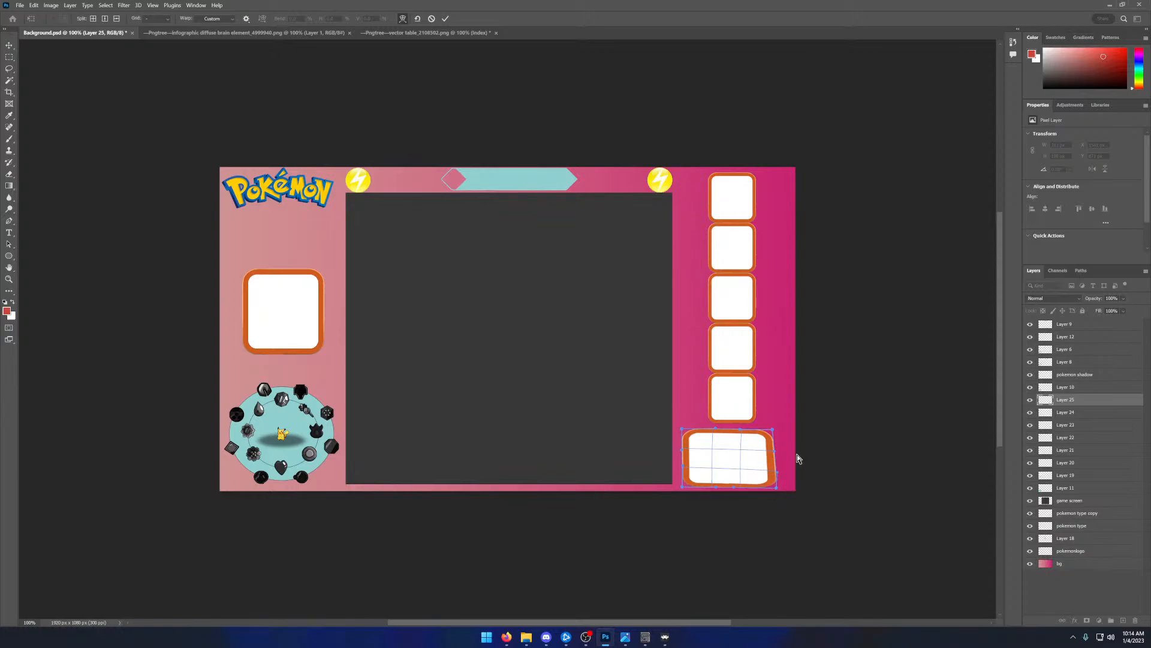
left_click(446, 19)
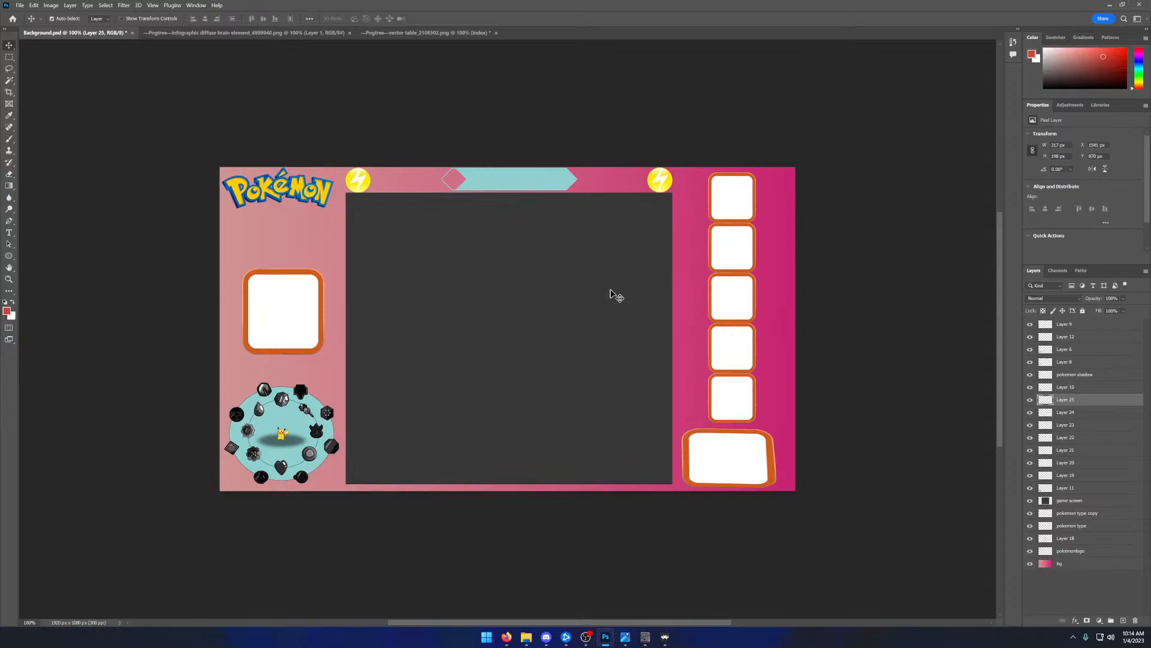
key("ctrl+z")
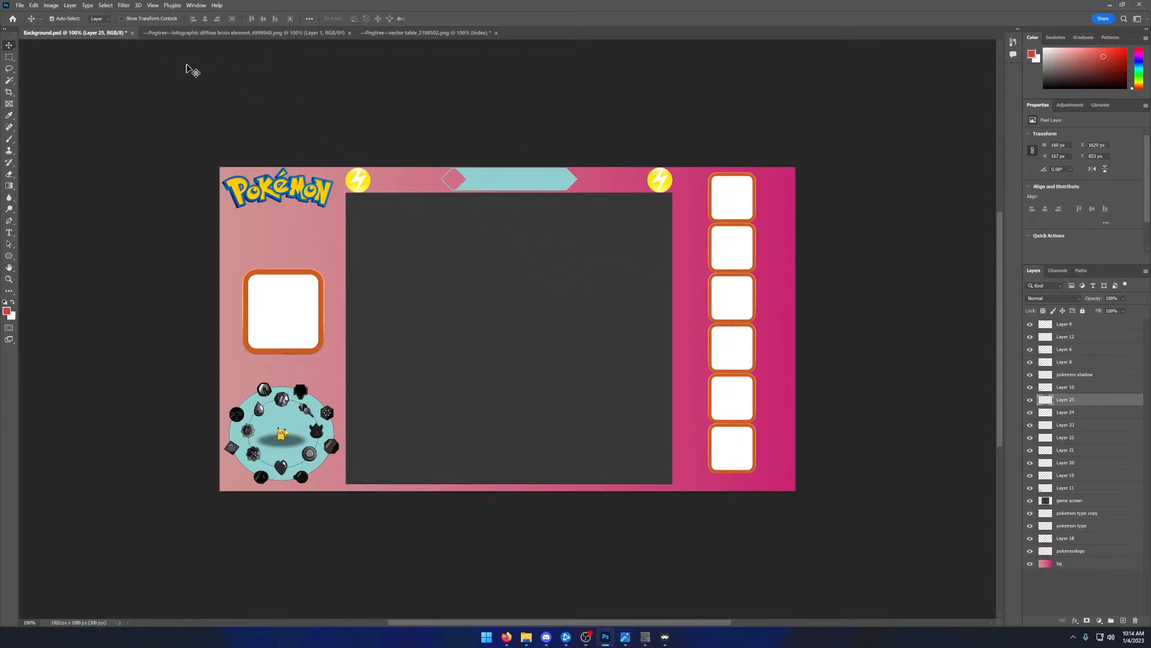
- Copy the square panel from the vector table image into a new transparent 274 x 286 px document
left_click(419, 33)
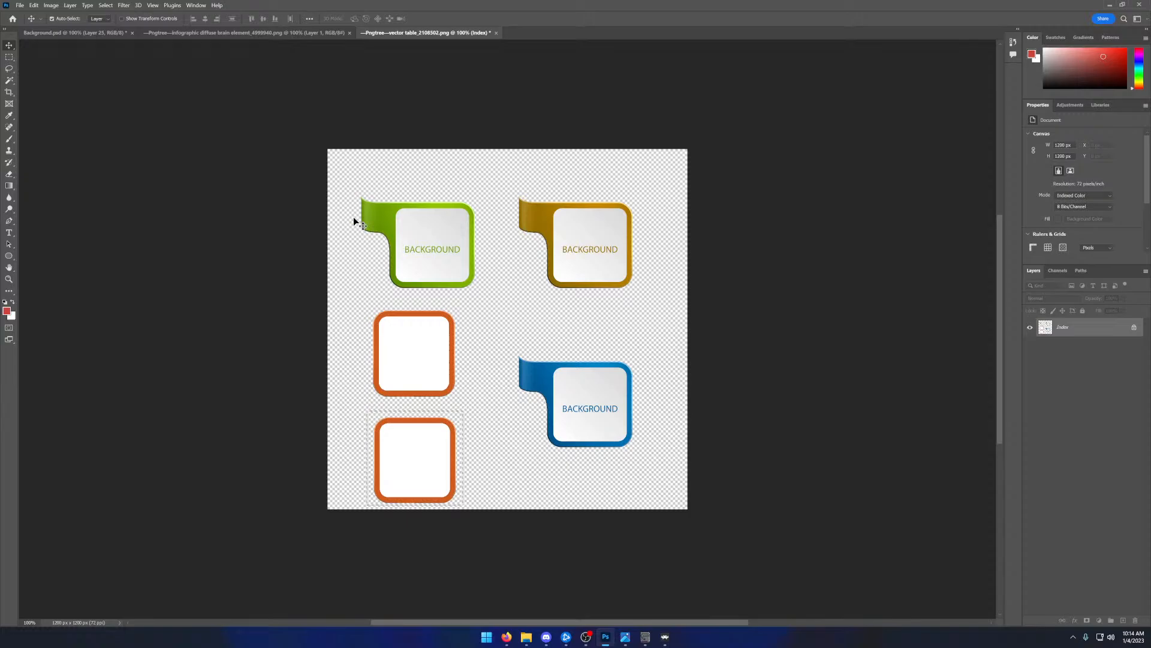
left_click(20, 4)
left_click(27, 12)
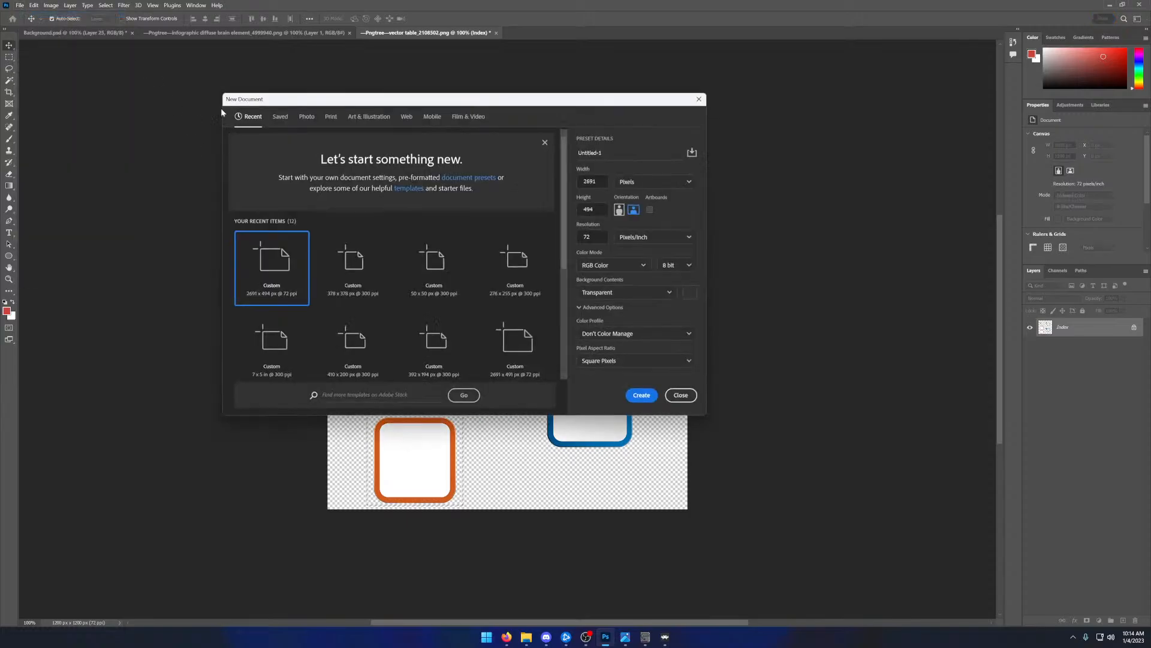
left_click(642, 395)
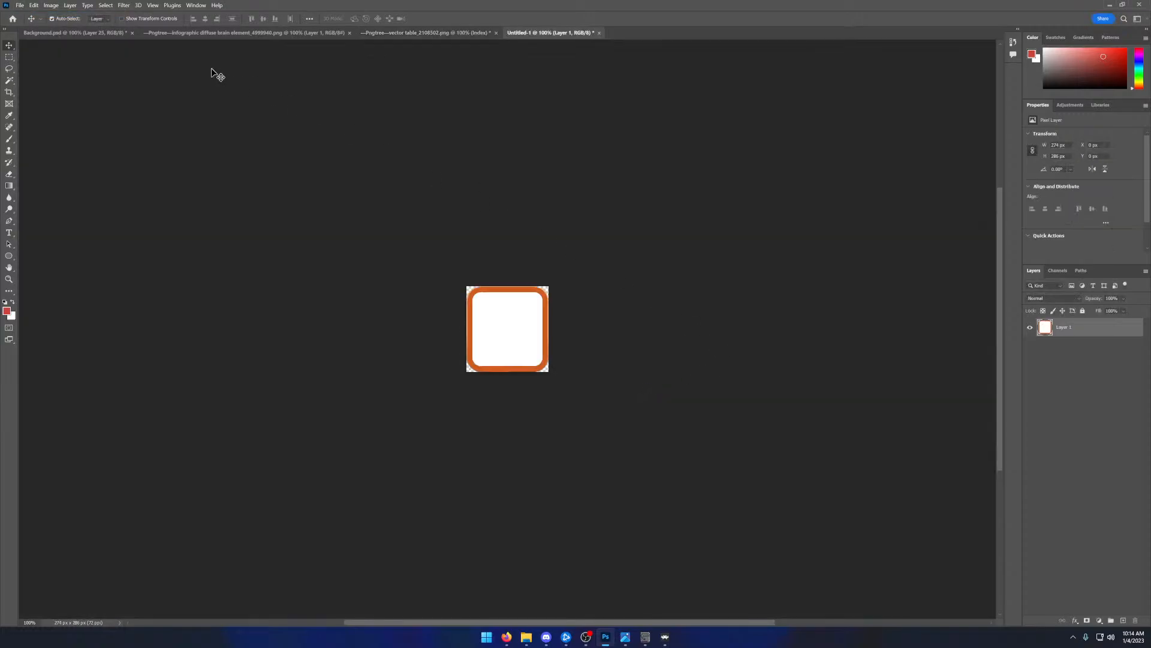
left_click(21, 5)
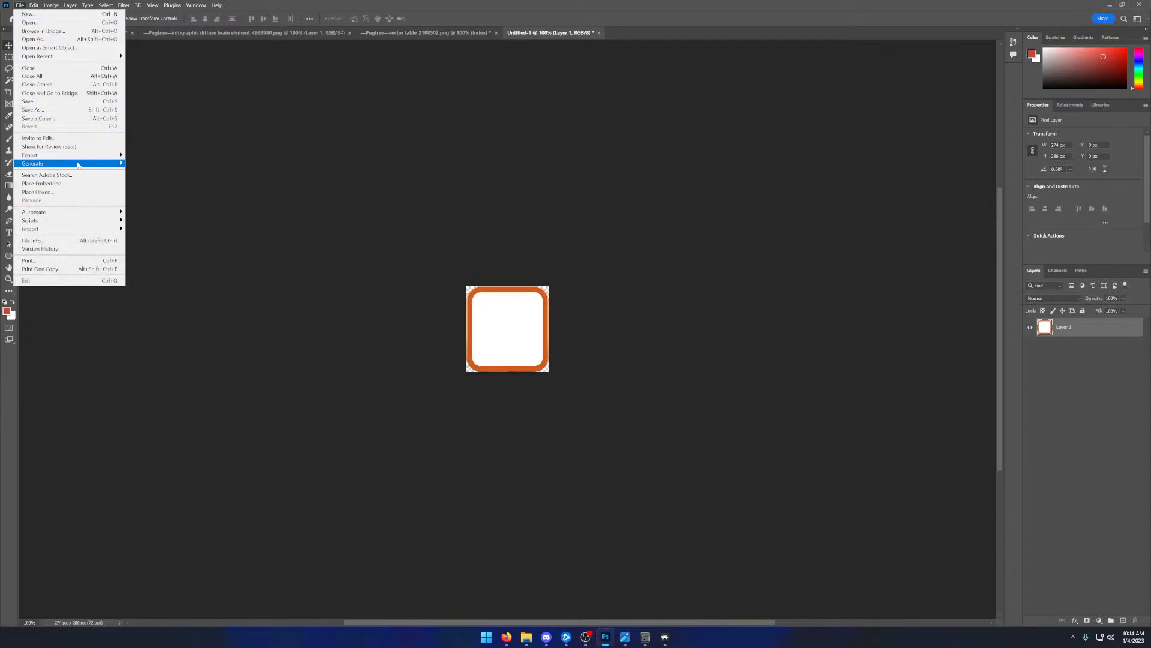
mouse_move(99, 157)
left_click(161, 165)
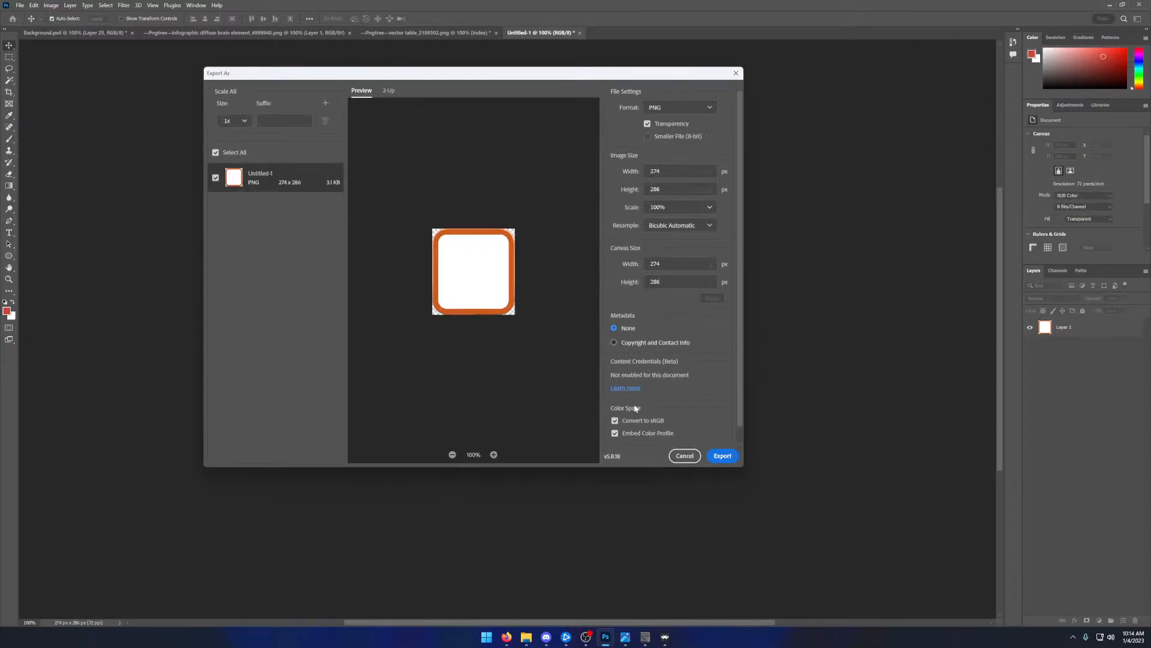
left_click(685, 455)
- Quick-export the square panel to the Desktop as Untitled-1.png
left_click(27, 9)
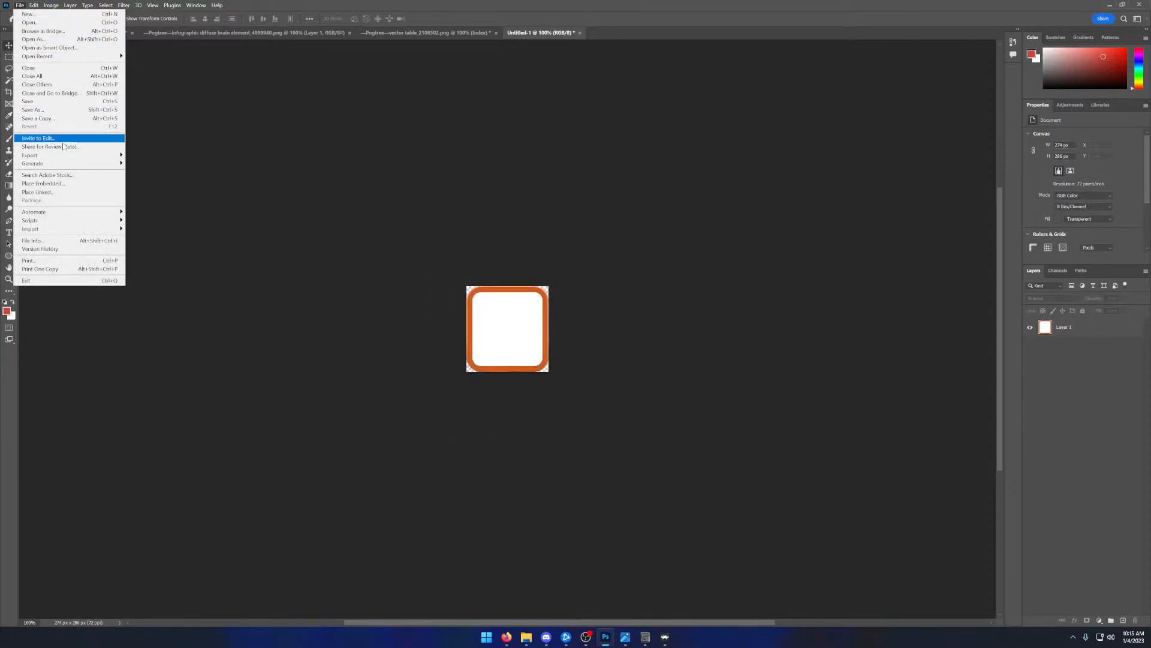
mouse_move(71, 157)
left_click(152, 156)
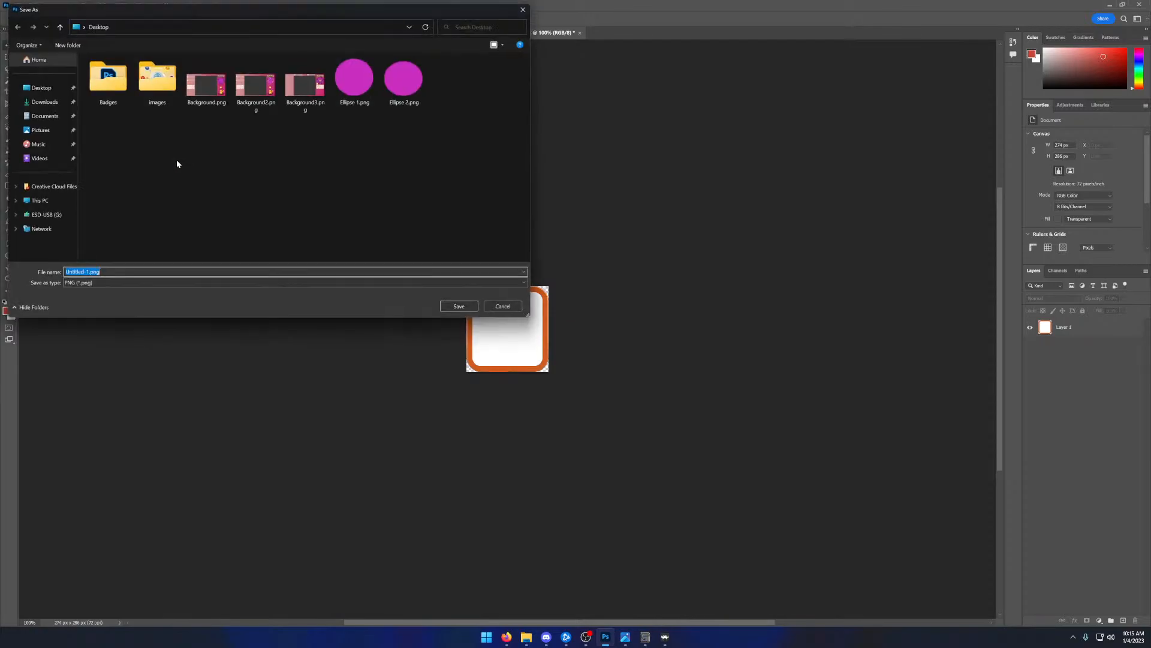
left_click(460, 307)
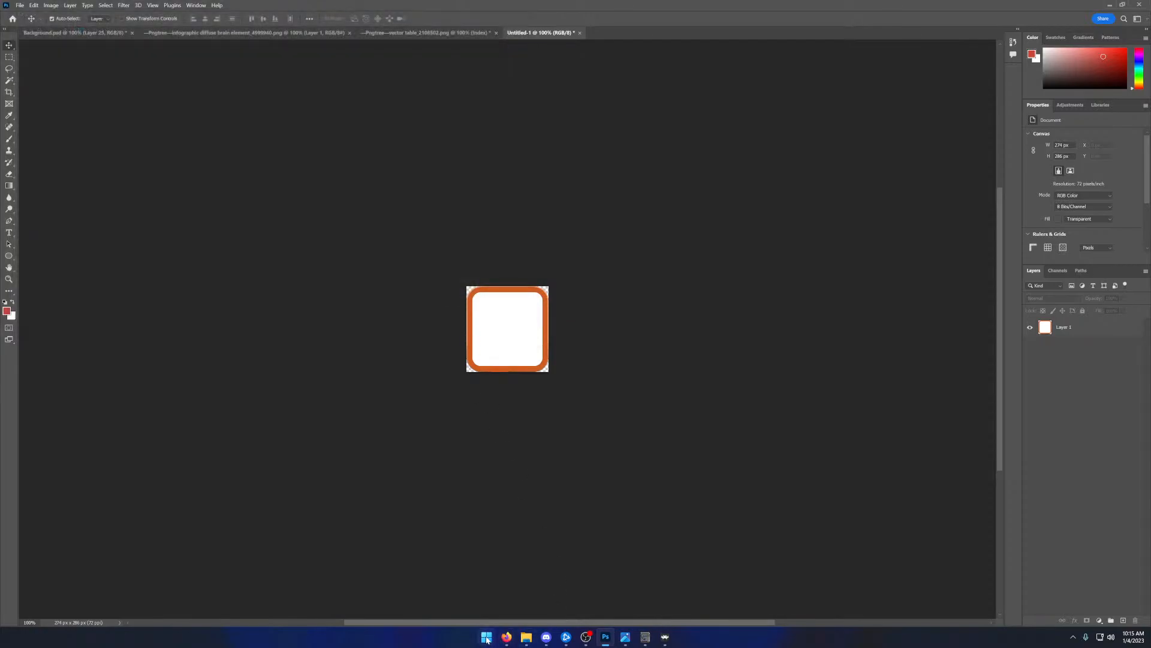
- Launch Paint and open Untitled-1.png from the Desktop
left_click(487, 638)
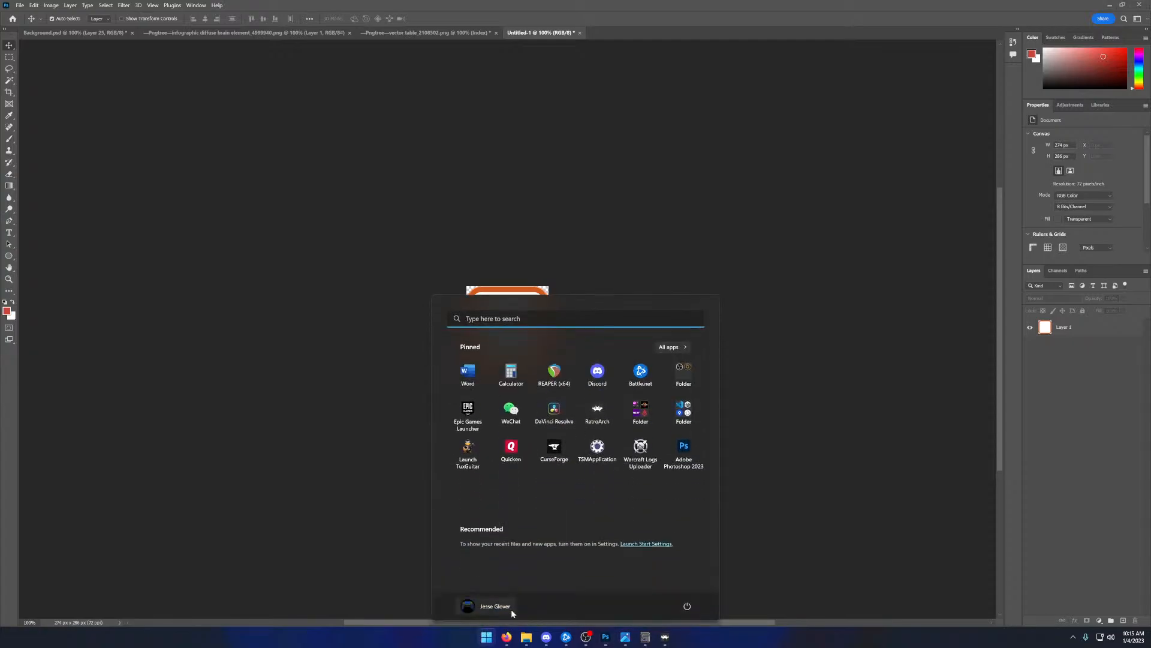
type("paint")
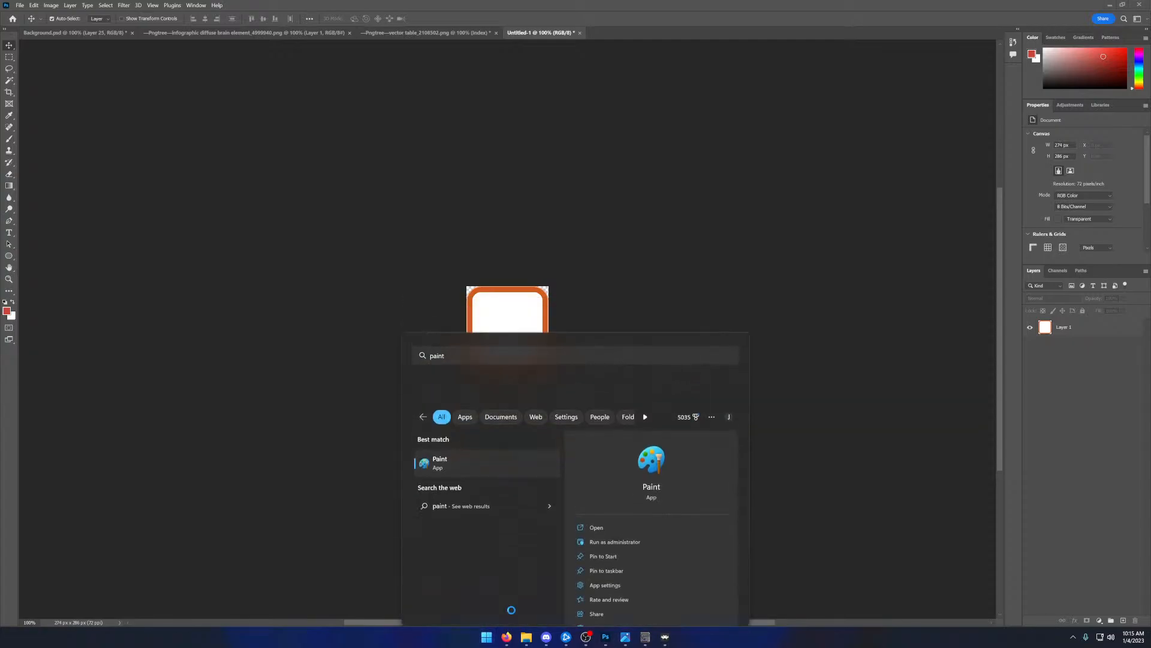
key("Return")
left_click(129, 88)
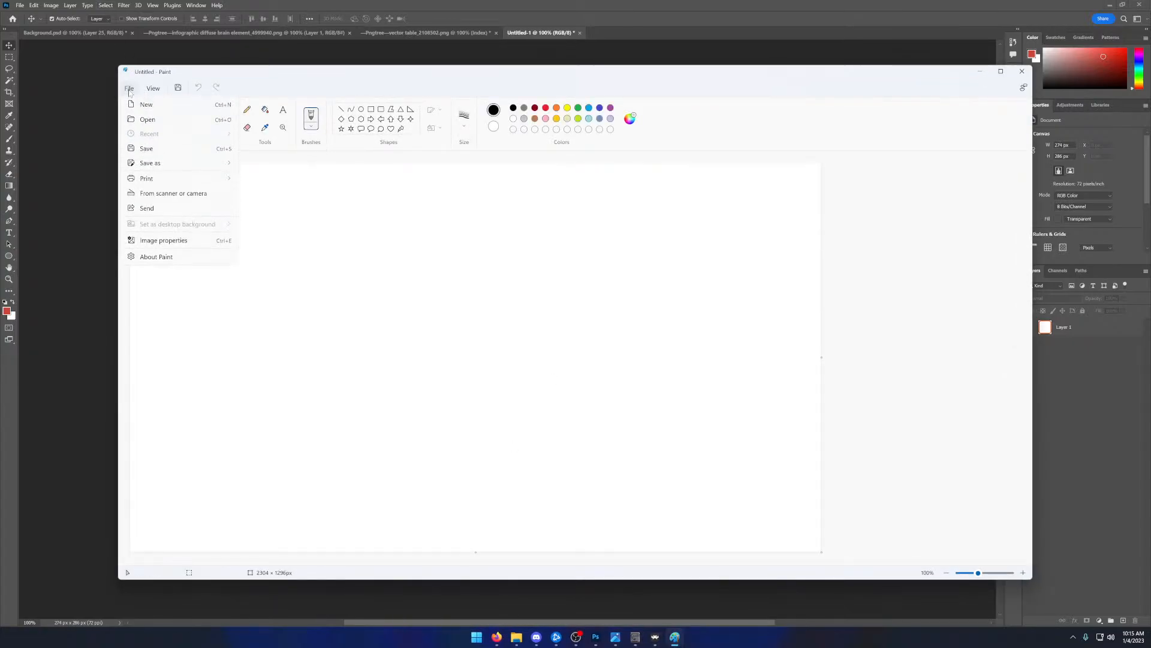
left_click(147, 119)
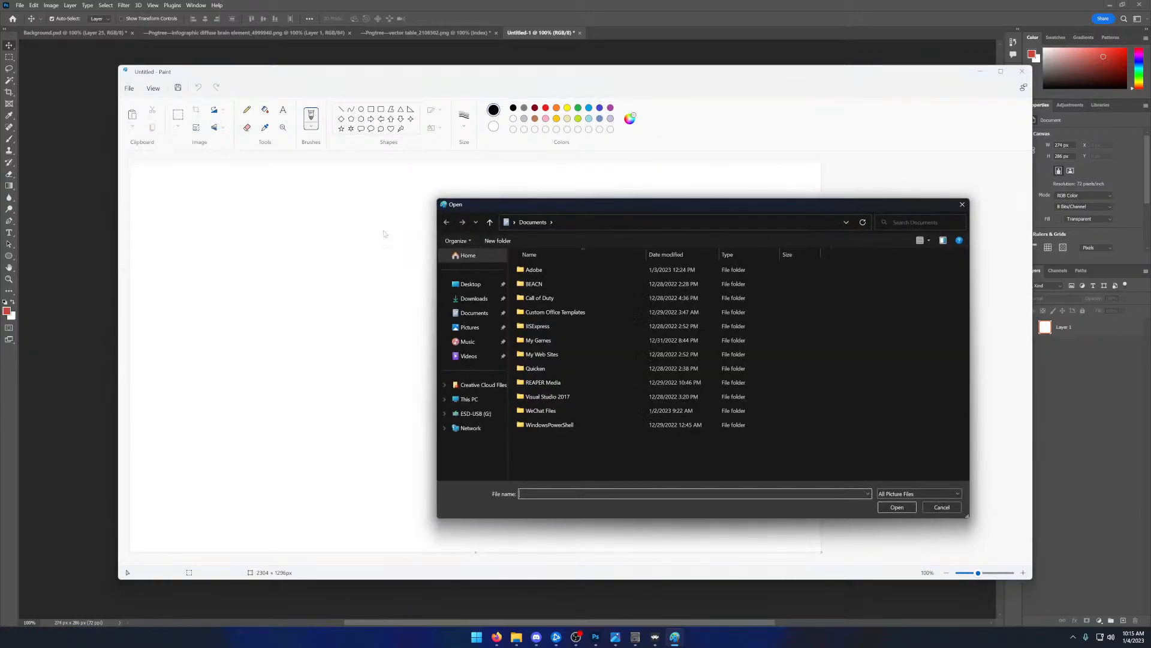
left_click(472, 285)
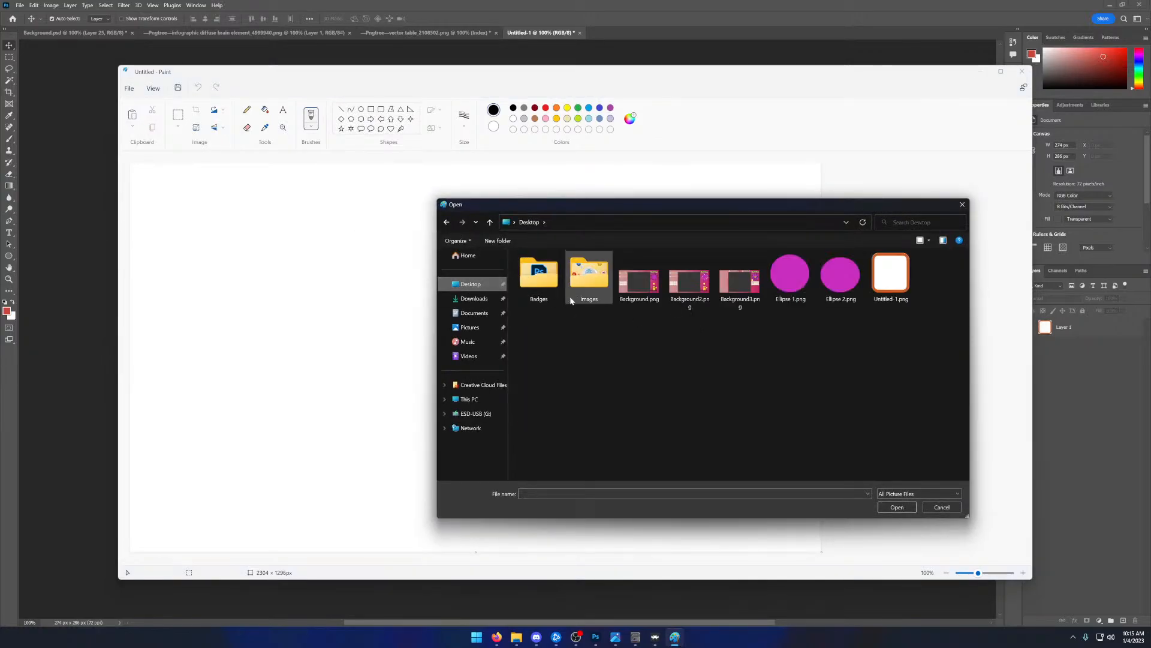
double_click(873, 286)
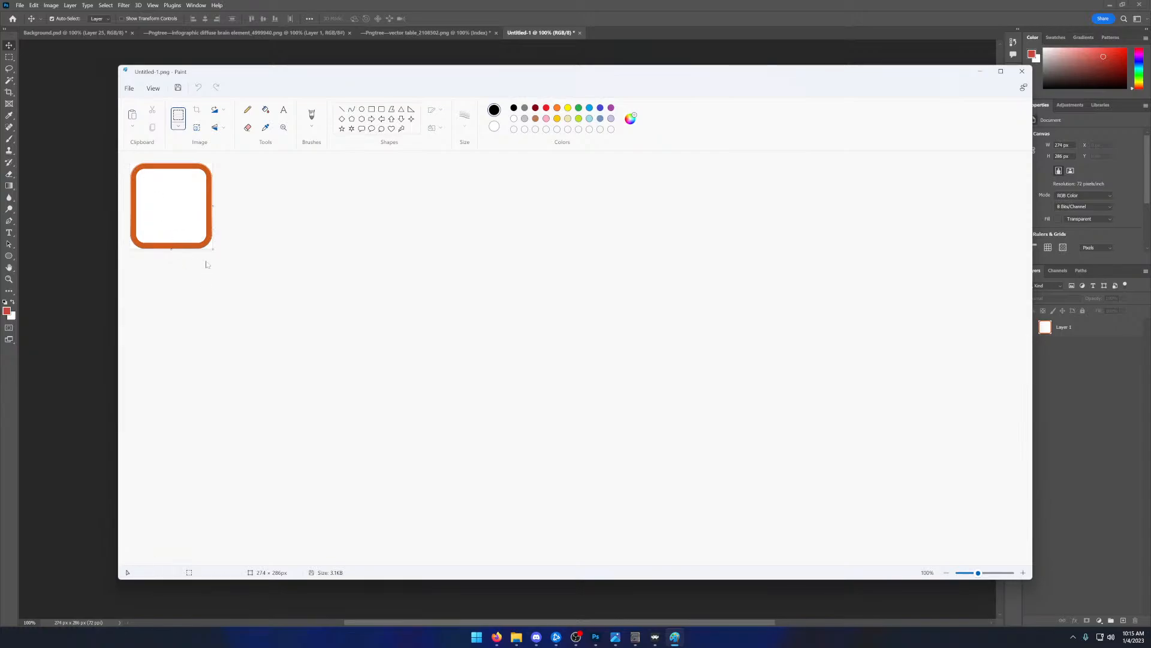
- Widen the canvas to about 580 px and stretch the orange-framed panel horizontally to roughly twice its width
left_click_drag(213, 206, 303, 207)
left_click_drag(190, 219, 122, 161)
left_click_drag(217, 207, 305, 211)
left_click(387, 227)
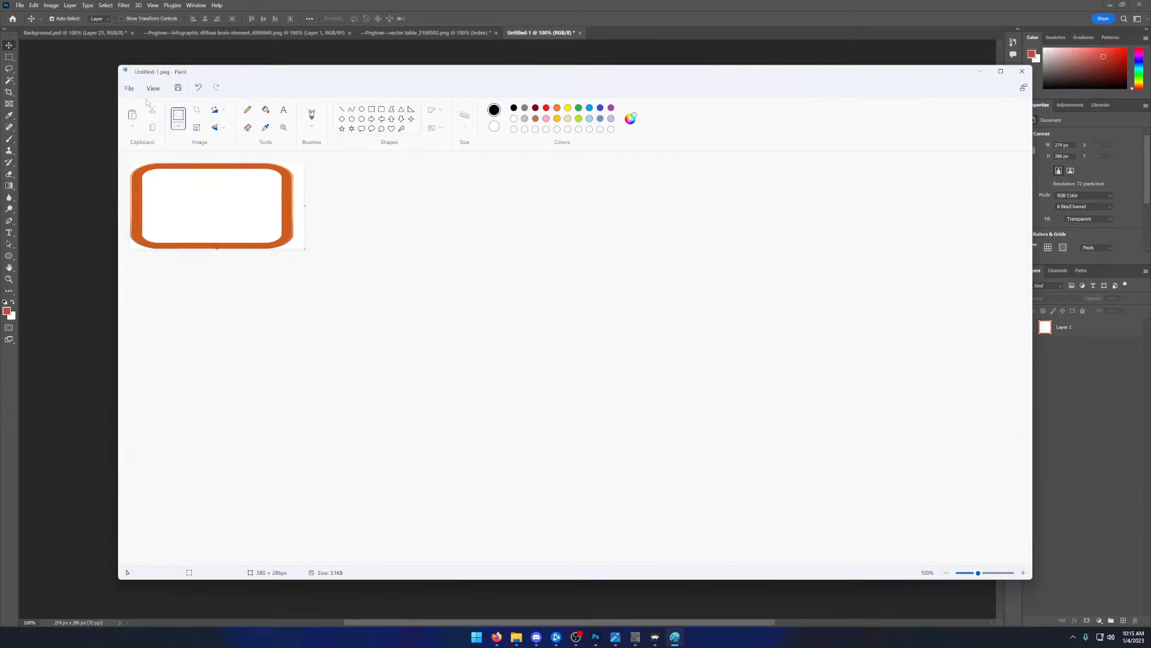
- Save the widened panel as a PNG over Untitled-1.png on the Desktop, accepting the loss of transparency
left_click(129, 88)
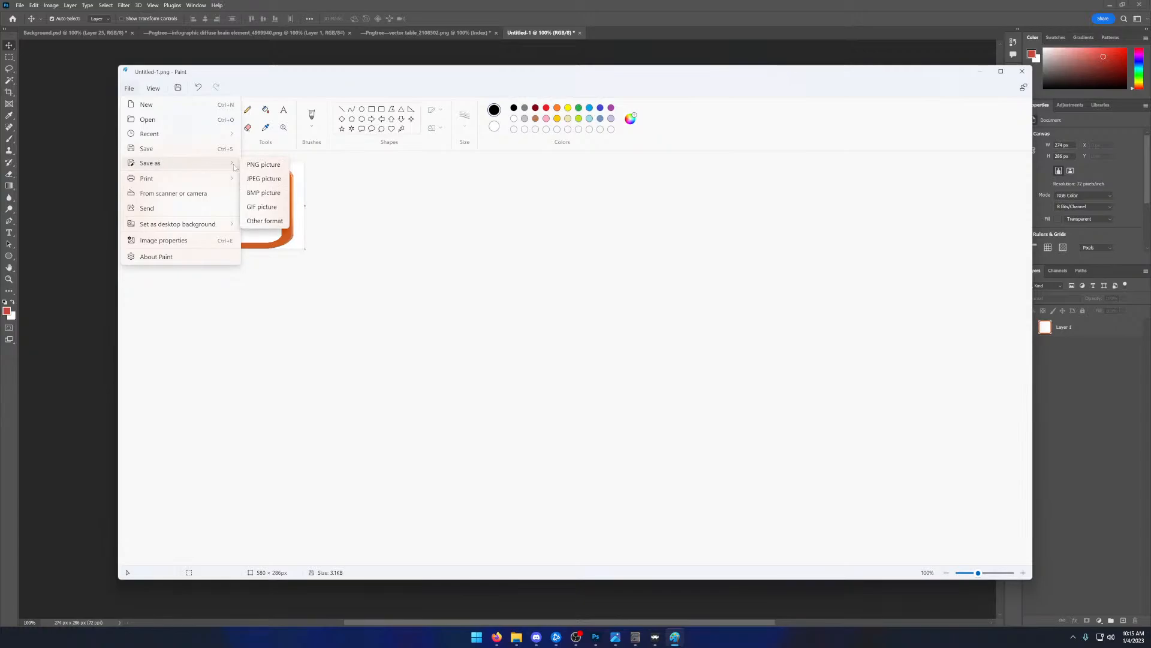
left_click(259, 165)
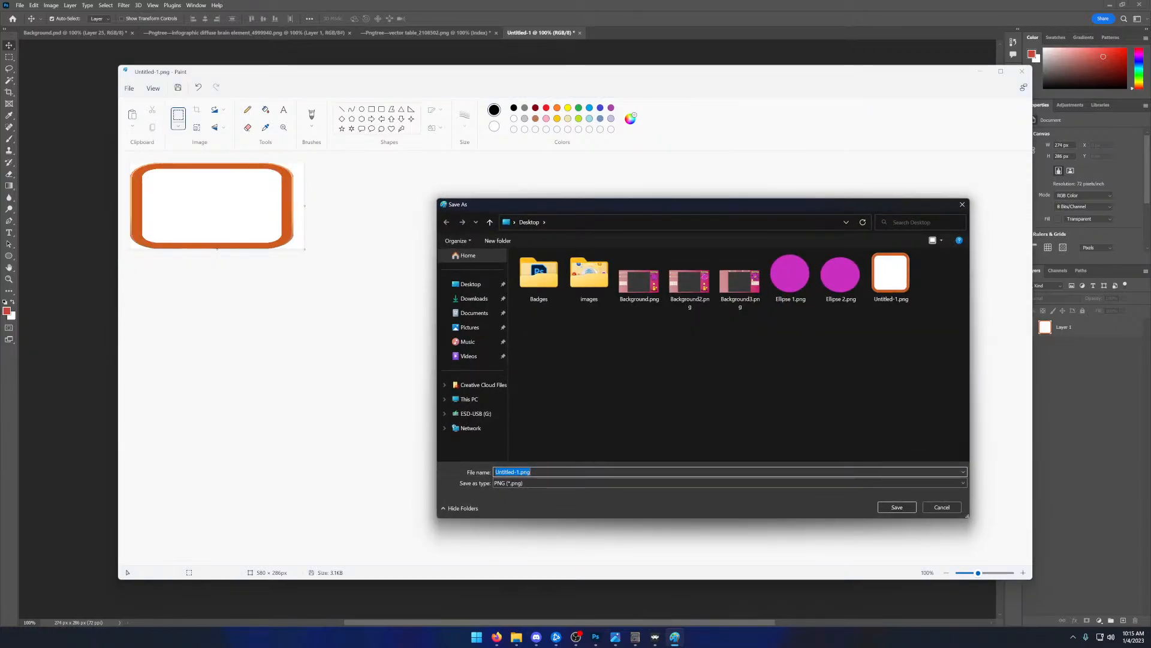
left_click(896, 507)
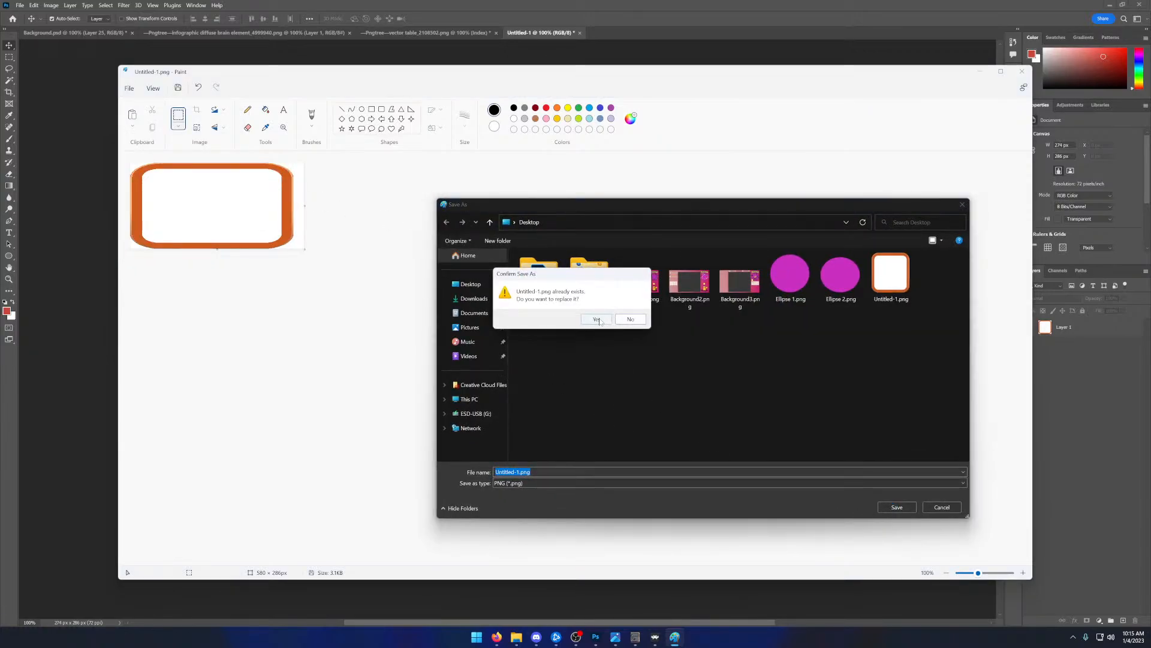
left_click(597, 319)
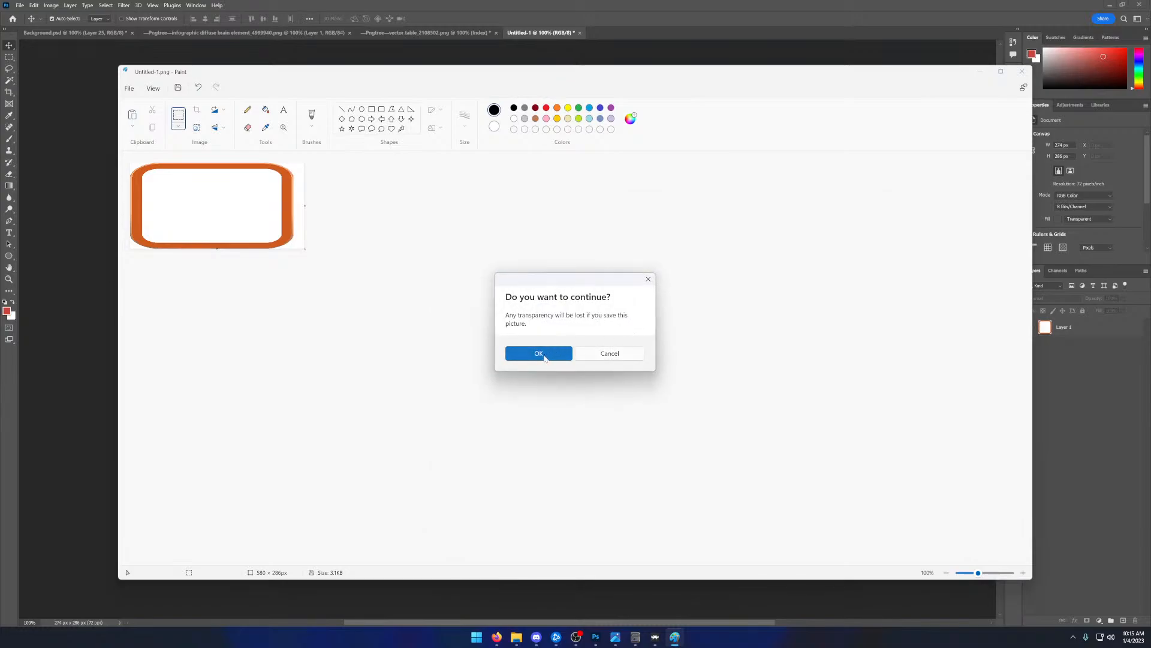
left_click(538, 354)
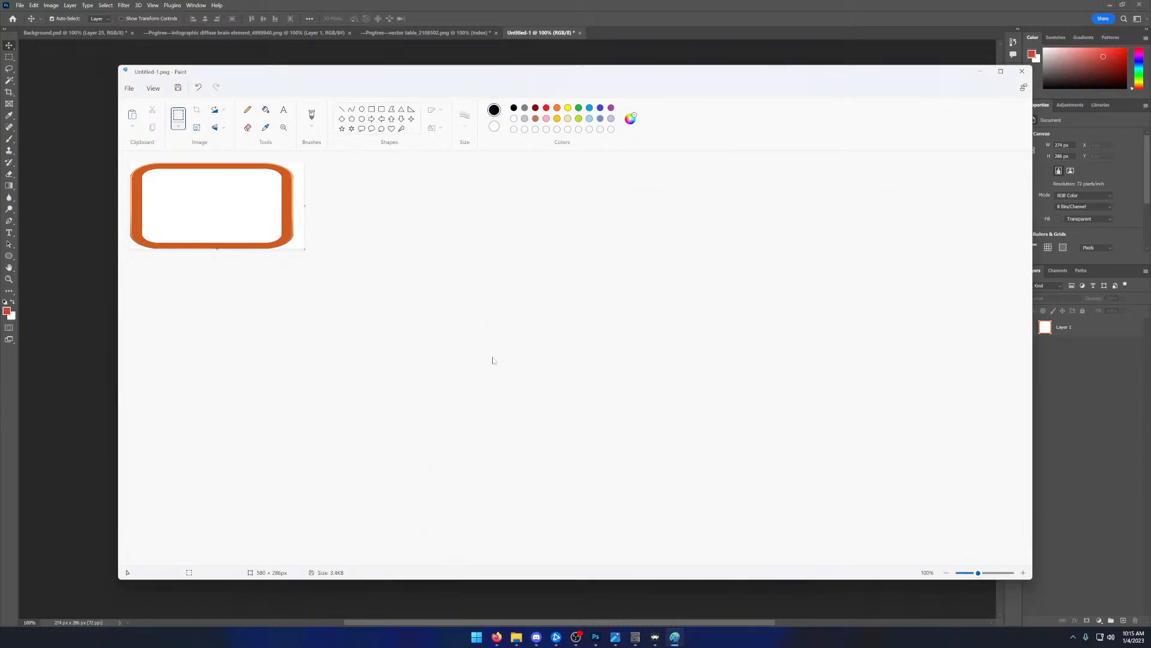
- In Photoshop, close the Untitled-1 document without saving and open the edited Untitled-1.png from the Desktop
left_click(579, 33)
left_click(601, 237)
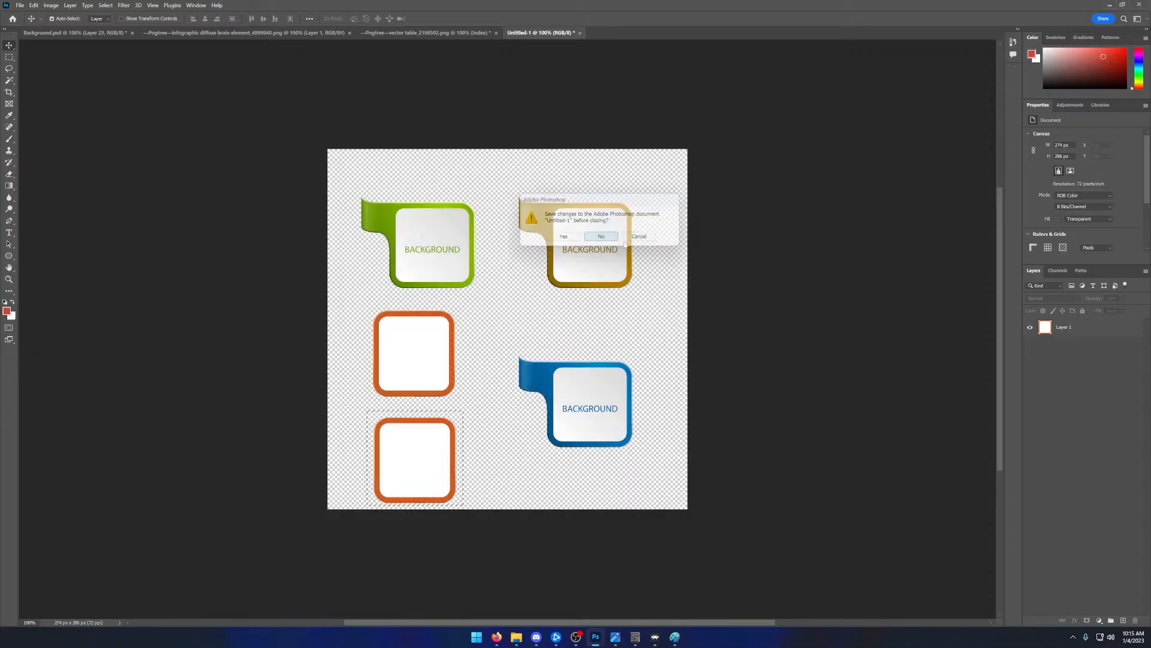
left_click(20, 5)
left_click(28, 22)
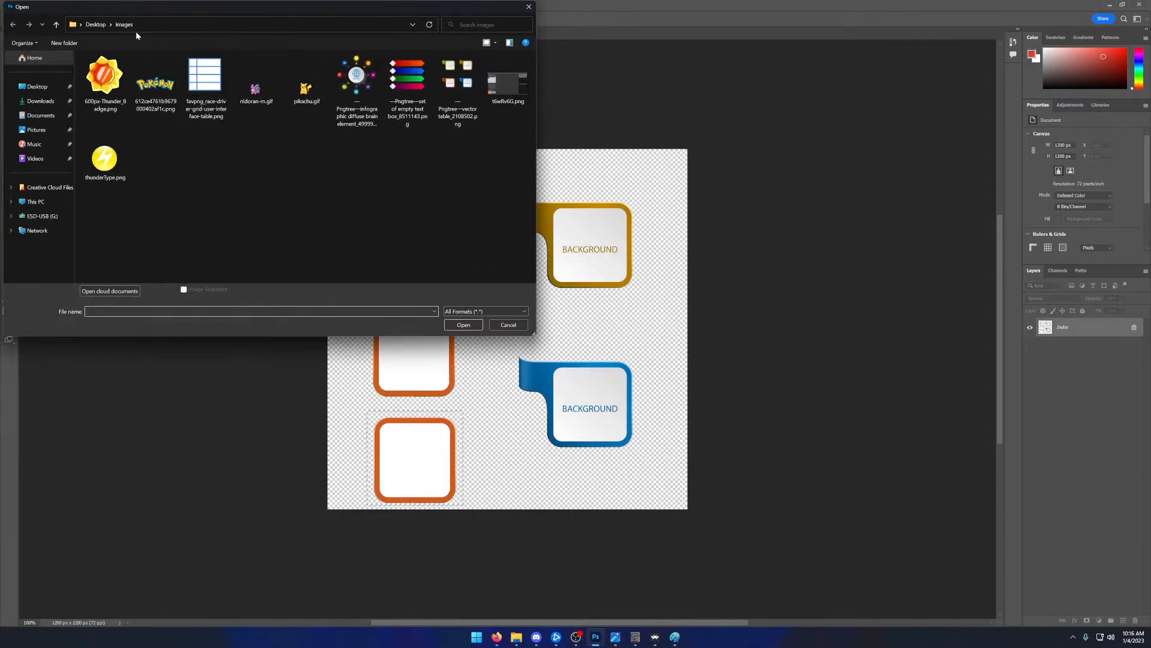
left_click(96, 24)
double_click(104, 144)
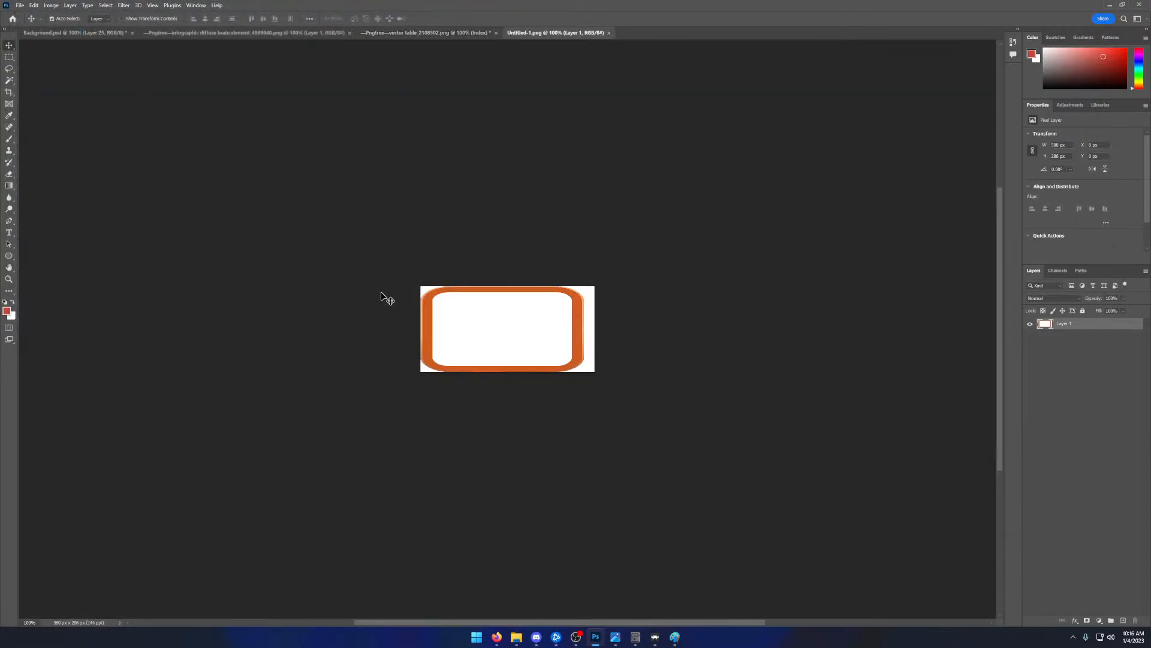
- Remove the white area outside the panel's orange frame with the Magic Wand, then clear the selection
left_click(10, 82)
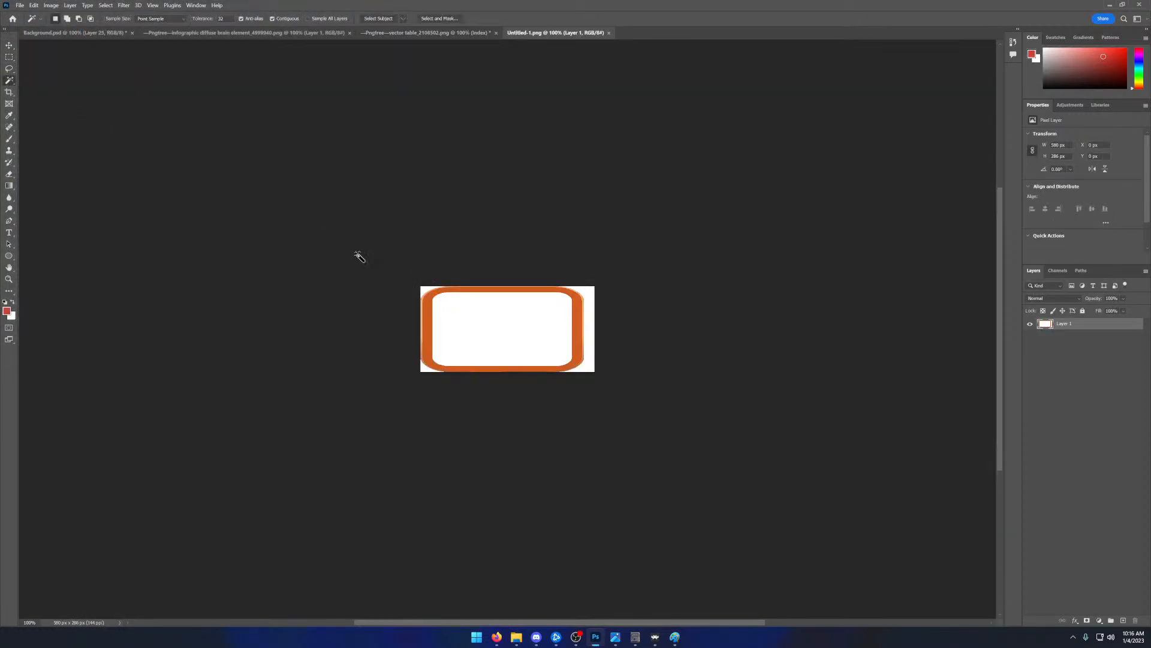
left_click(424, 289)
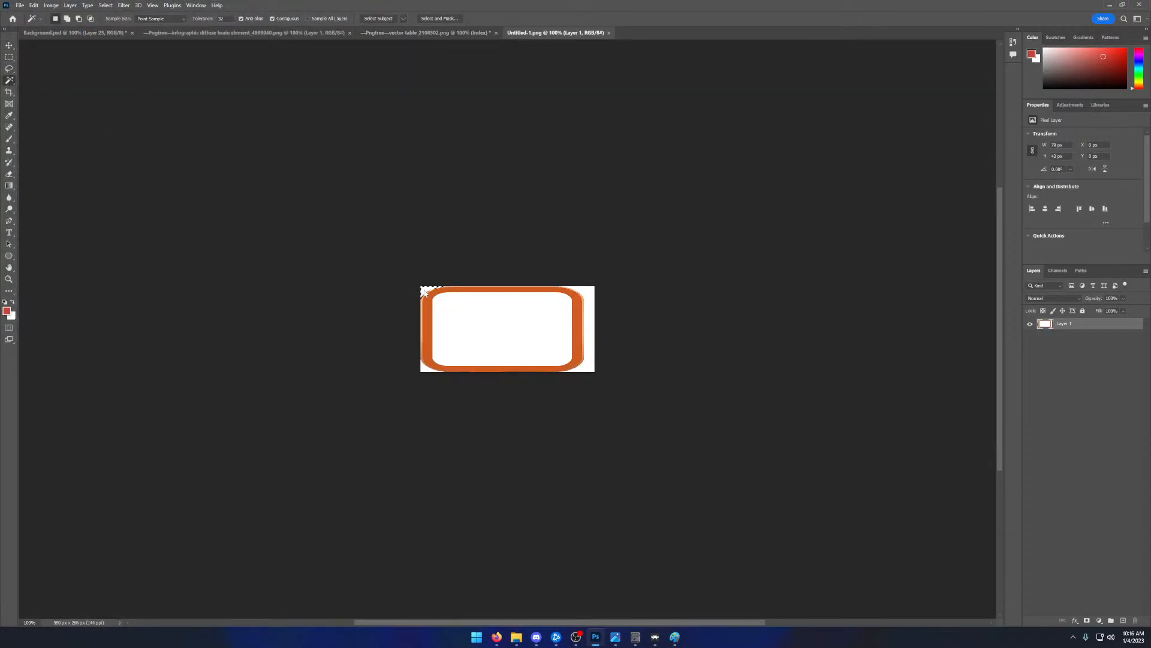
left_click(423, 368, "shift")
left_click(594, 355, "shift")
key("Delete")
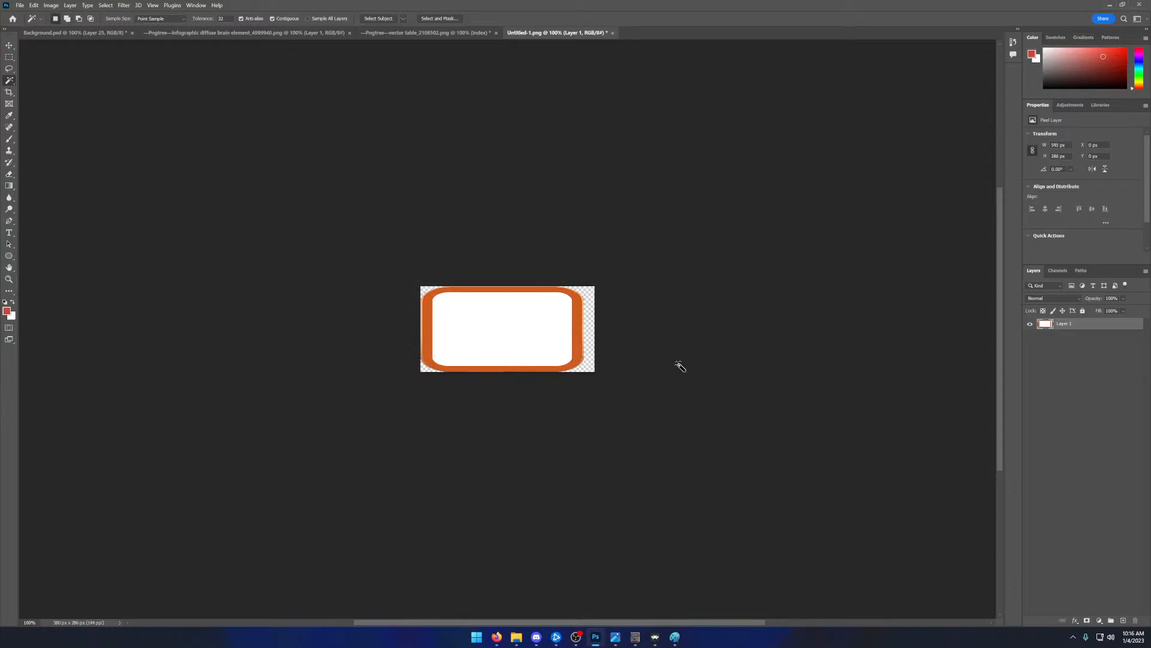
key("ctrl+d")
- Copy the whole wide panel and paste it into Background.psd
left_click(9, 57)
left_click_drag(395, 273, 666, 378)
left_click(84, 34)
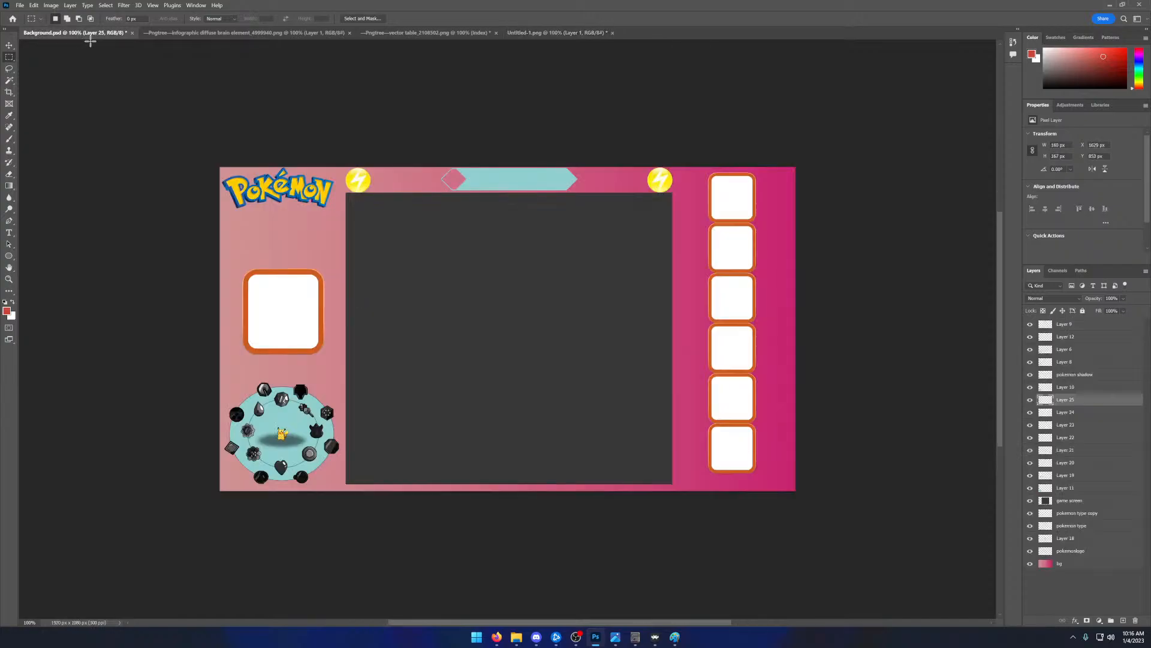
key("ctrl+v")
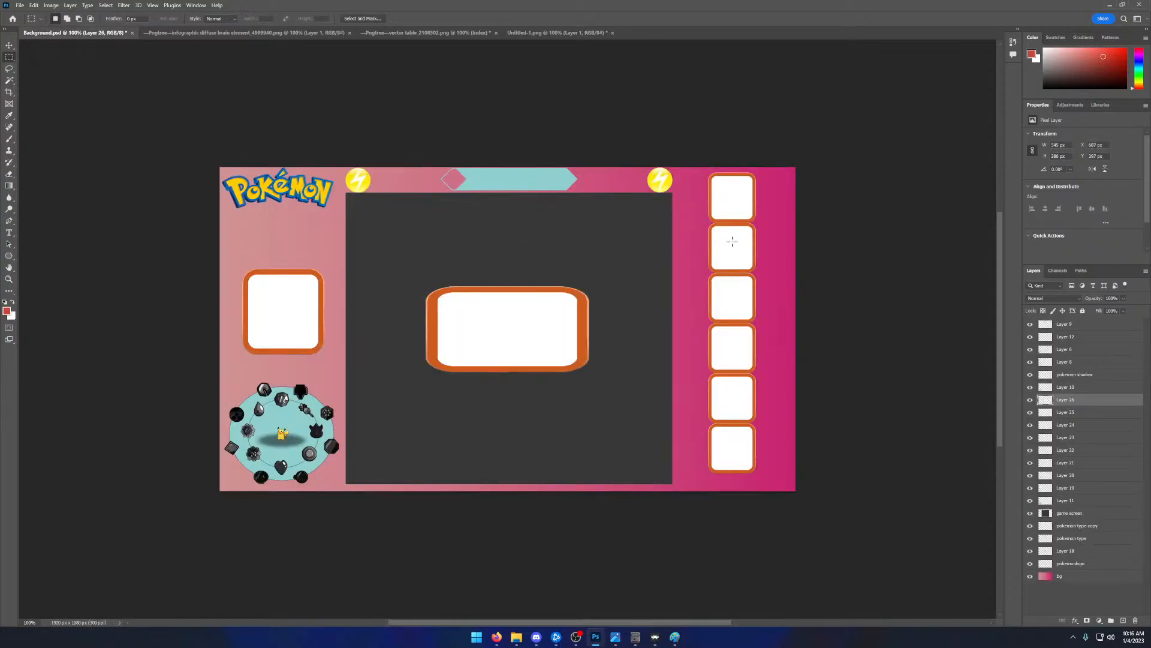
- Delete Layer 20 through Layer 25, the six small square panels in the overlay's right column
left_click(1063, 388)
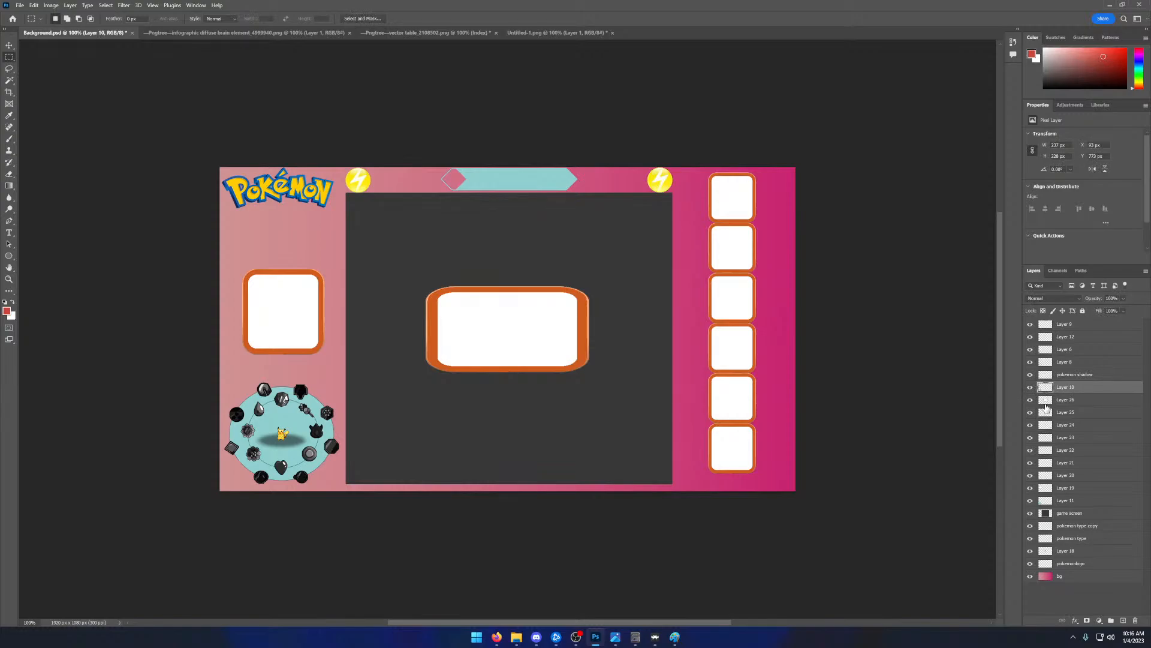
left_click(1030, 400)
left_click(1031, 401)
left_click(1030, 413)
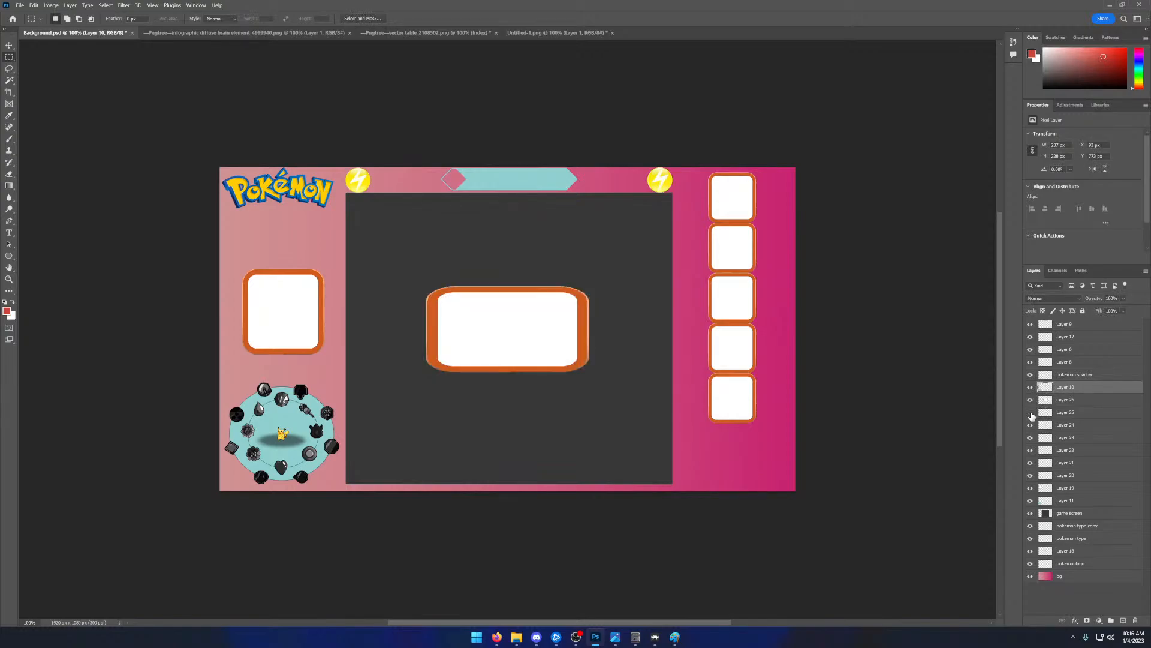
left_click(1053, 414)
left_click(1060, 438, "shift")
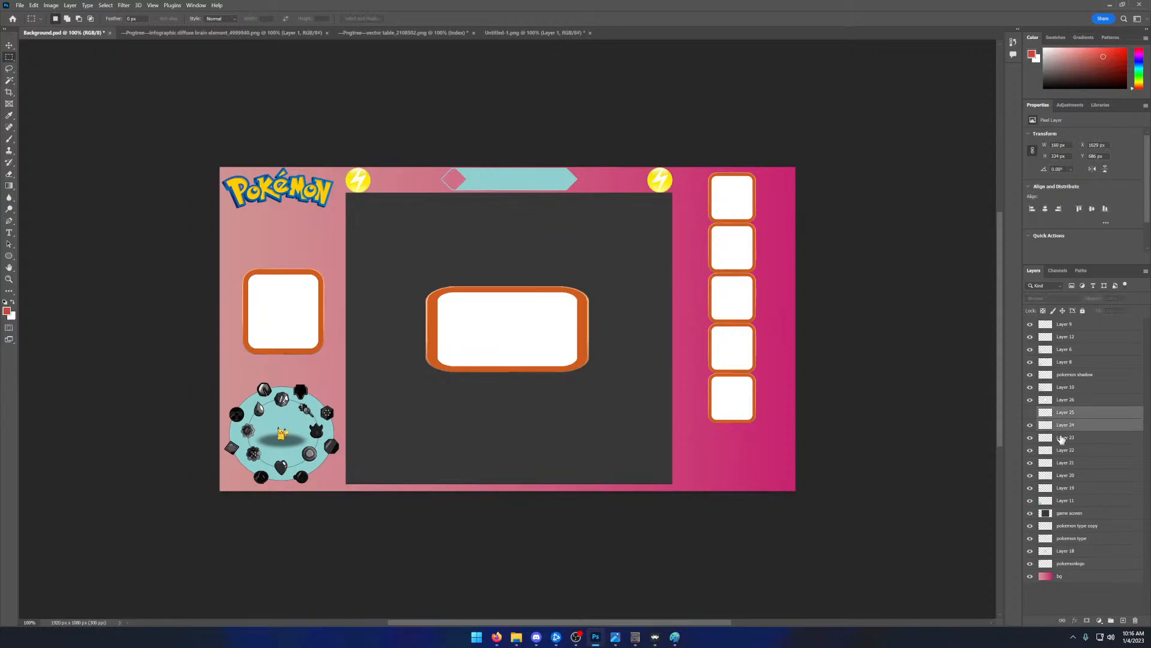
left_click(1060, 452, "shift")
left_click(1062, 466, "shift")
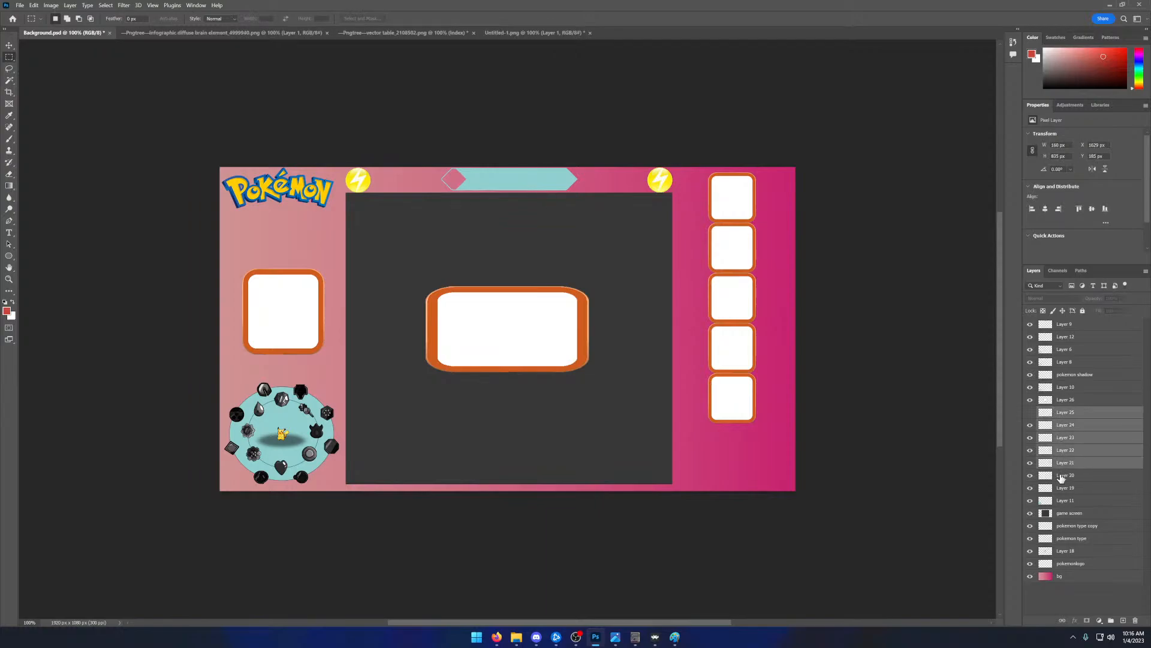
left_click(1062, 475, "shift")
key("Delete")
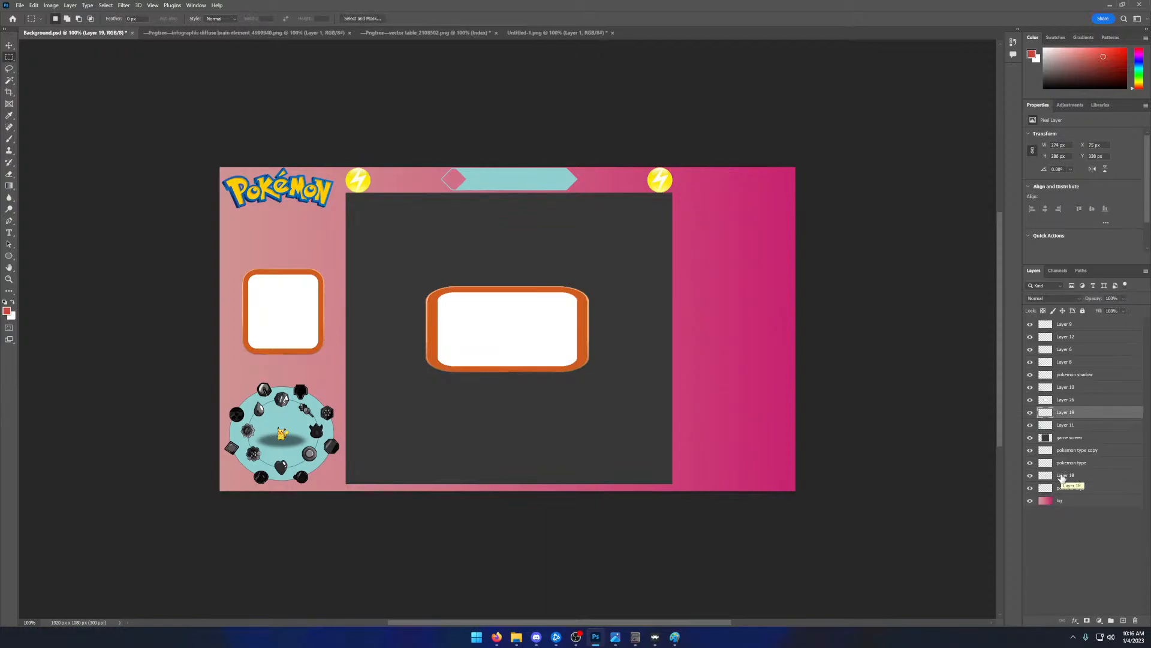
- Check which panel Layer 19 holds by toggling its visibility, then delete that large square panel
left_click(1031, 413)
left_click(1031, 413)
key("Delete")
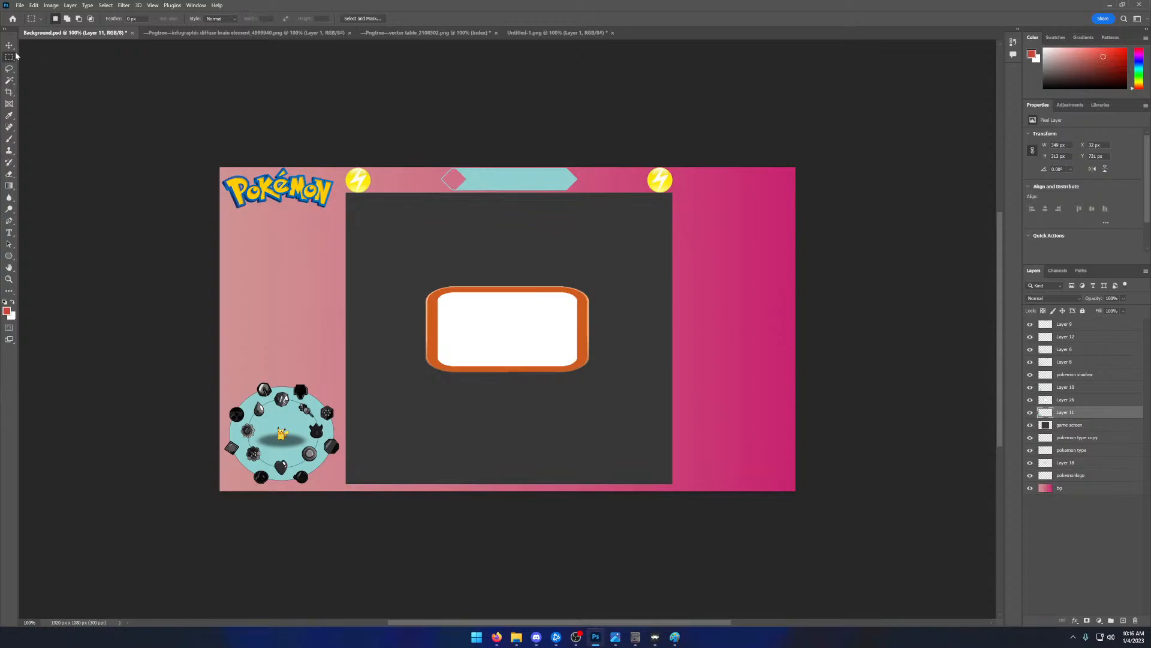
- Move the wide panel into the left column above the badge circle and scale it to about 74.64%
key("v")
left_click_drag(496, 328, 293, 317)
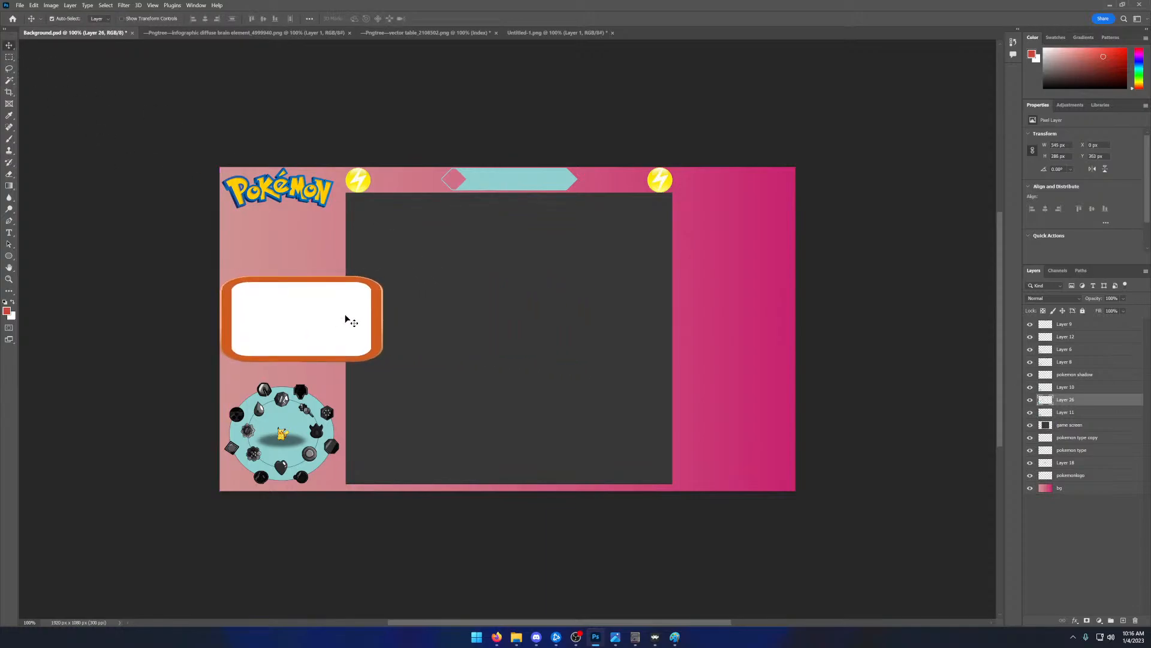
left_click(32, 6)
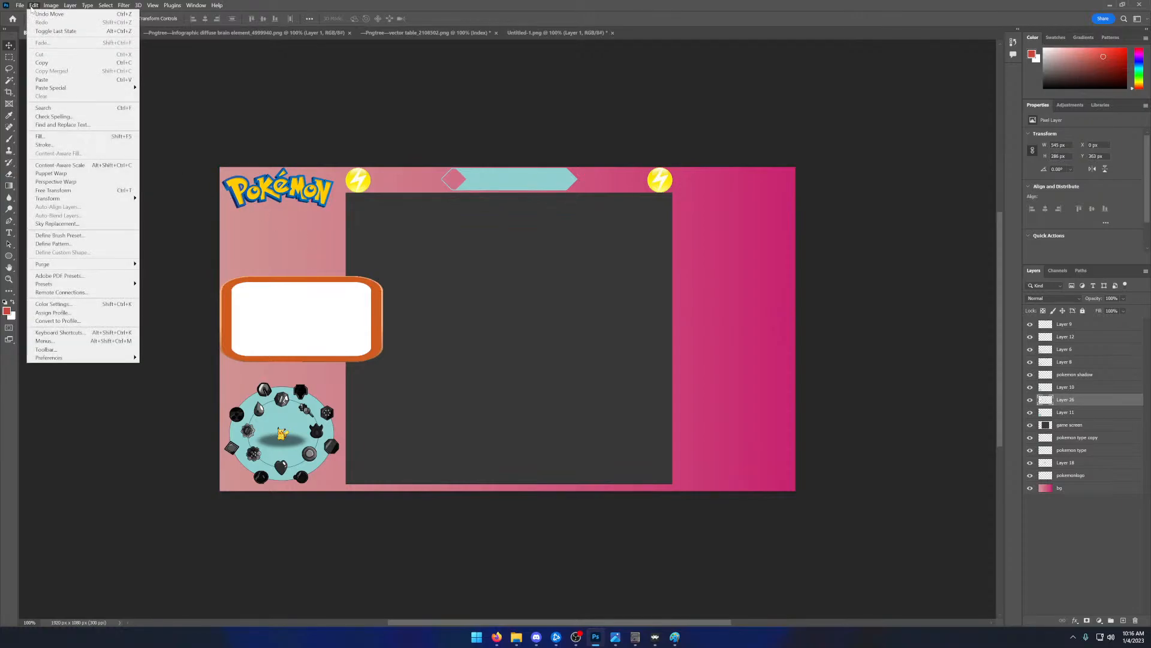
mouse_move(90, 198)
left_click(157, 211)
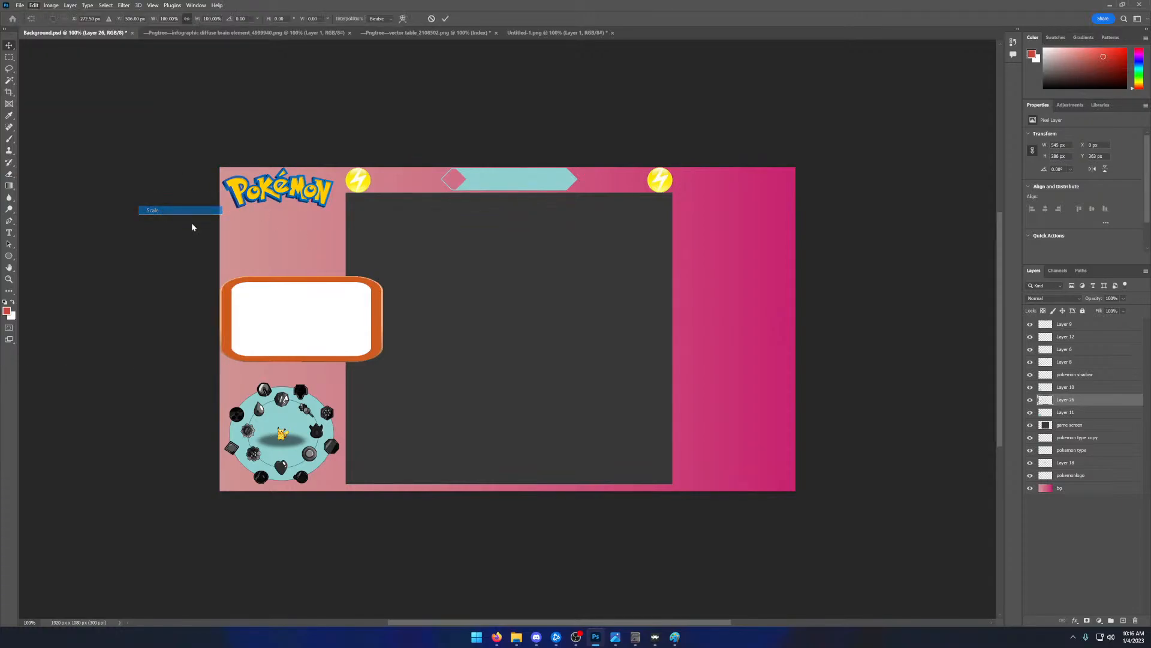
left_click_drag(381, 363, 336, 355)
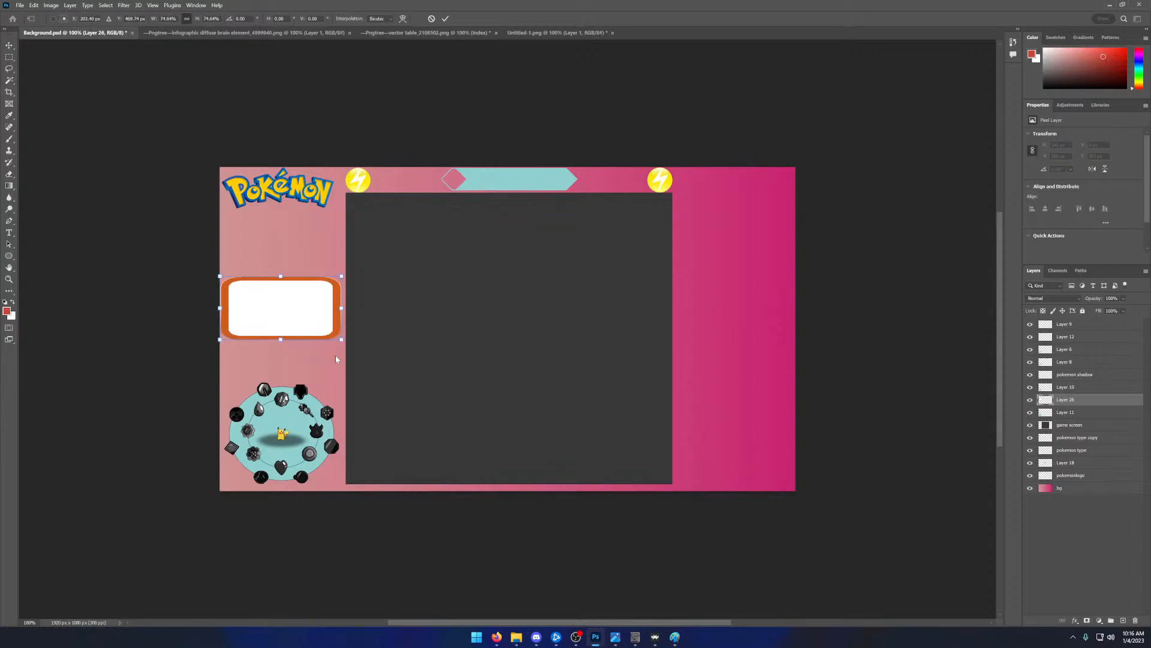
left_click(447, 19)
- Try stacking five copies of the wide panel down the overlay's right column
left_click_drag(303, 303, 744, 211)
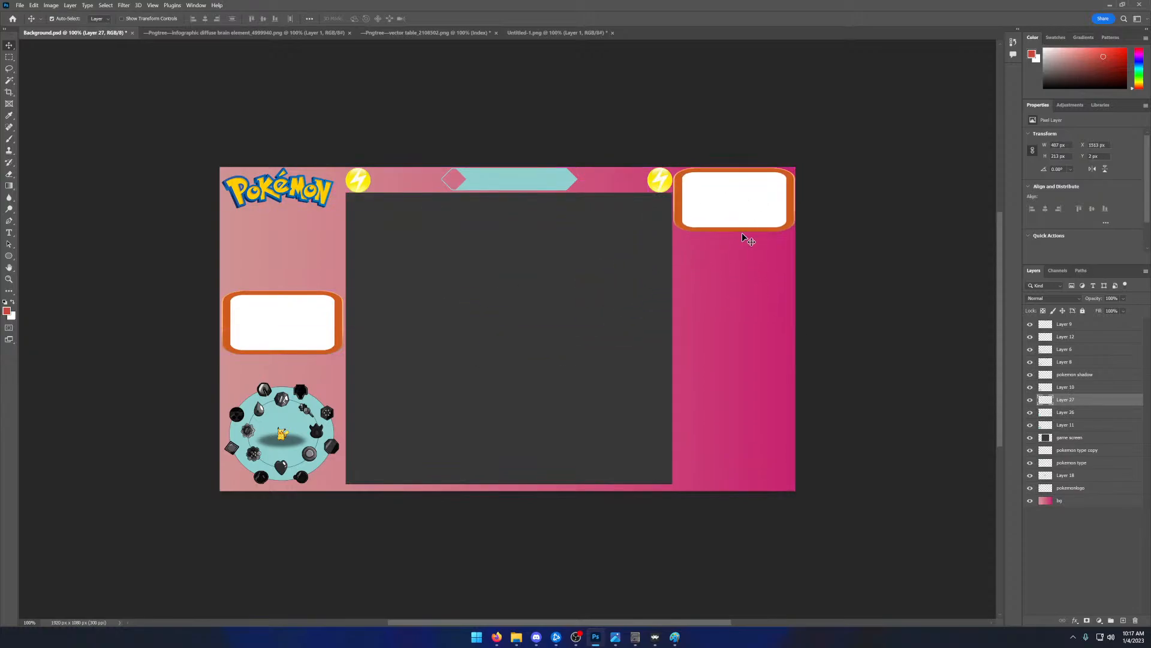
key("ctrl+v")
left_click_drag(510, 332, 734, 264)
key("ctrl+v")
left_click_drag(487, 322, 713, 322)
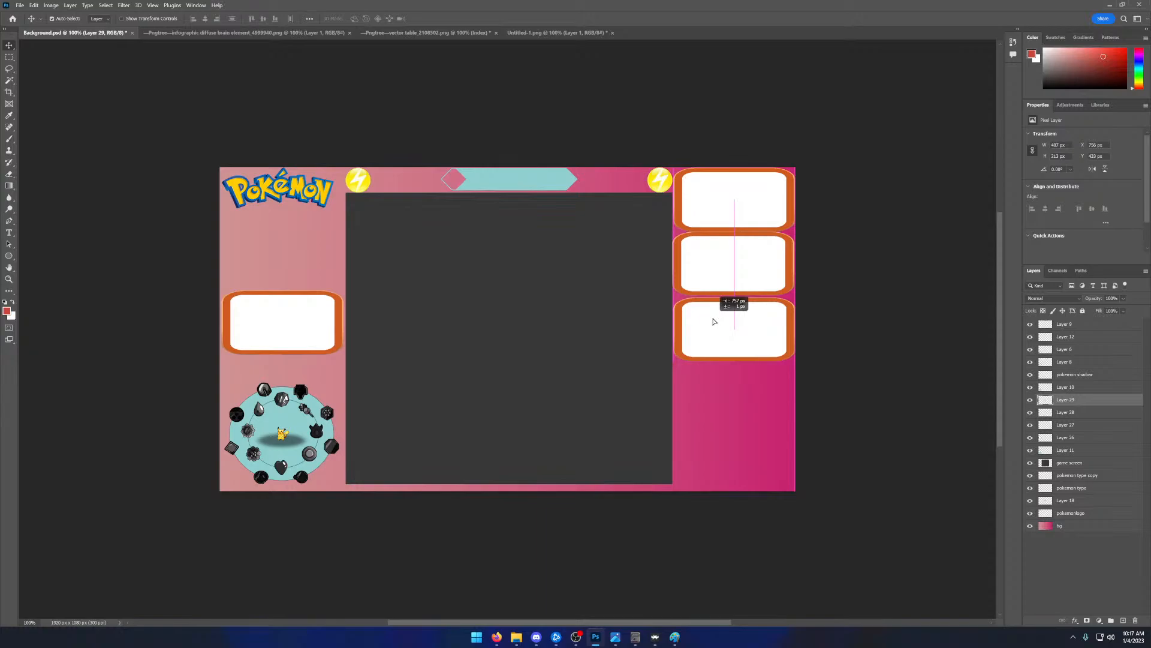
left_click_drag(717, 326, 760, 409)
key("ctrl+v")
left_click_drag(493, 347, 722, 476)
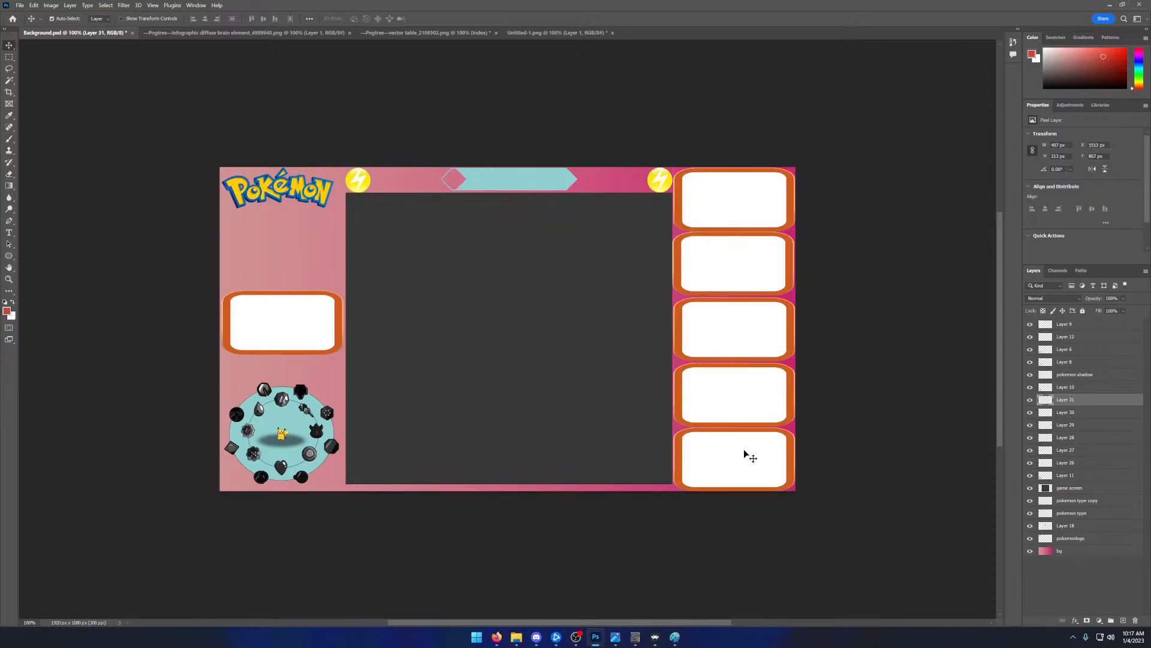
- Undo the stacked panel copies and the first copy's move, keeping that copy at the canvas centre
key("ctrl+z")
key("ctrl+z")
key("ctrl+z")
key("ctrl+z")
key("ctrl+z")
key("ctrl+z")
key("ctrl+z")
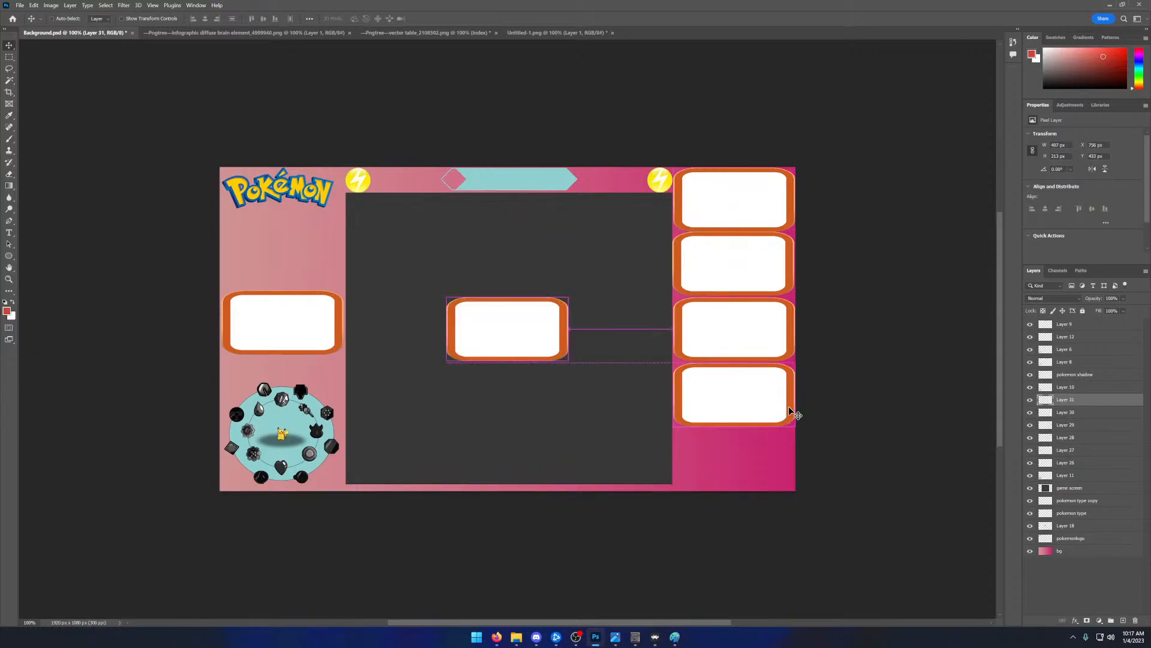
key("ctrl+z")
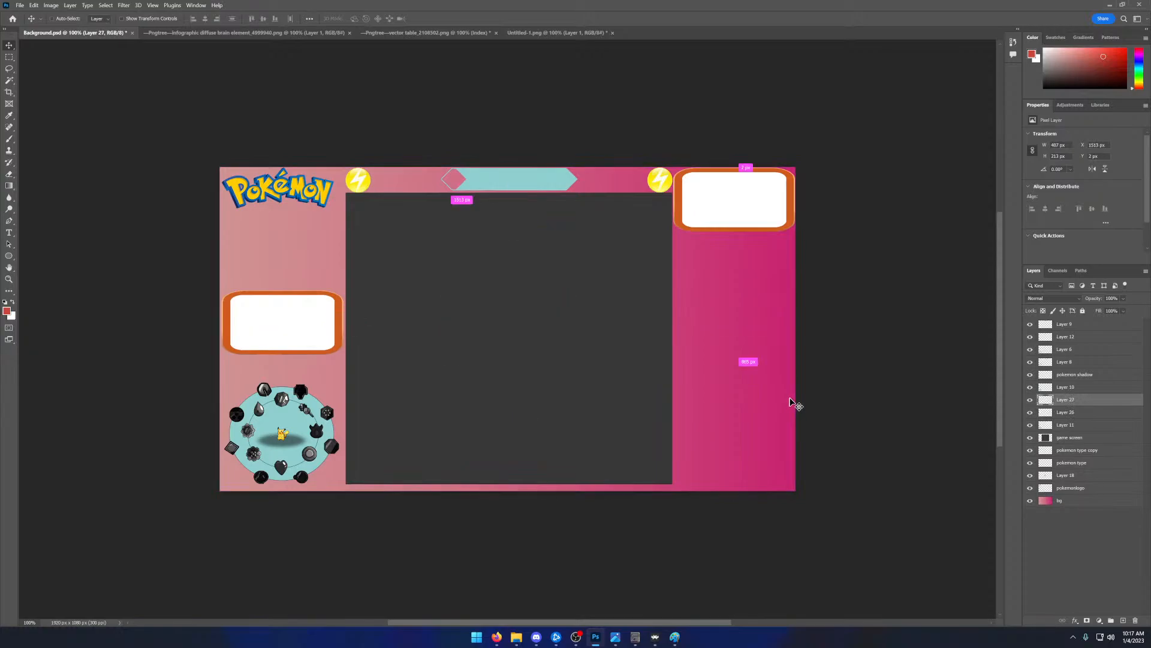
key("ctrl+z")
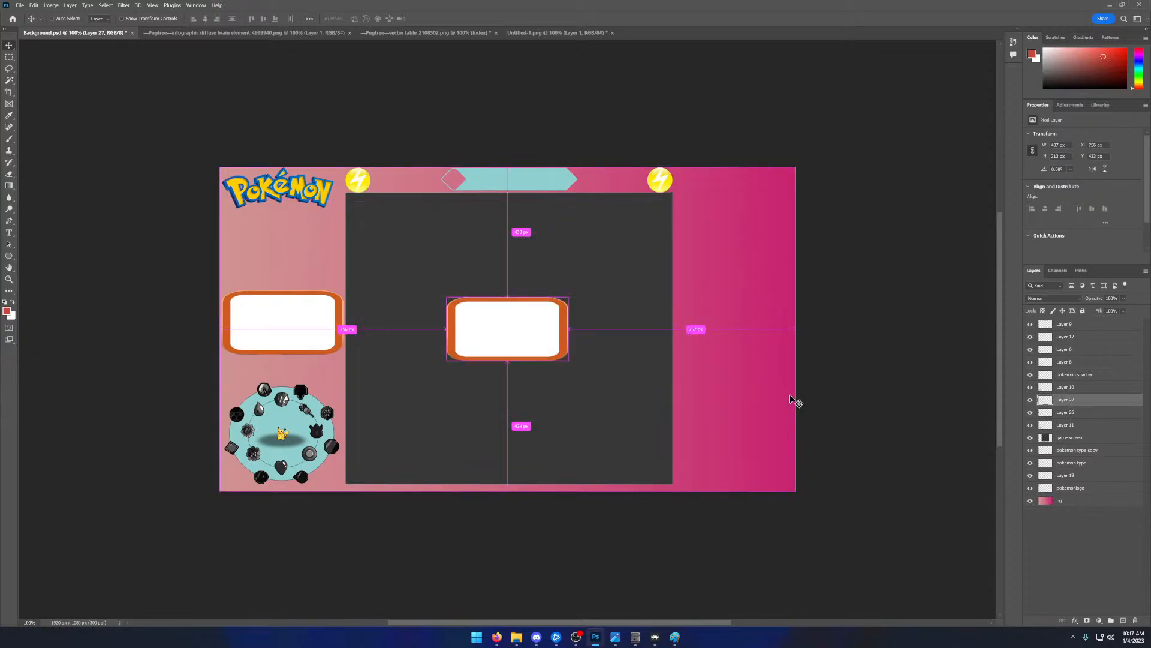
key("ctrl+z")
key("ctrl+shift+z")
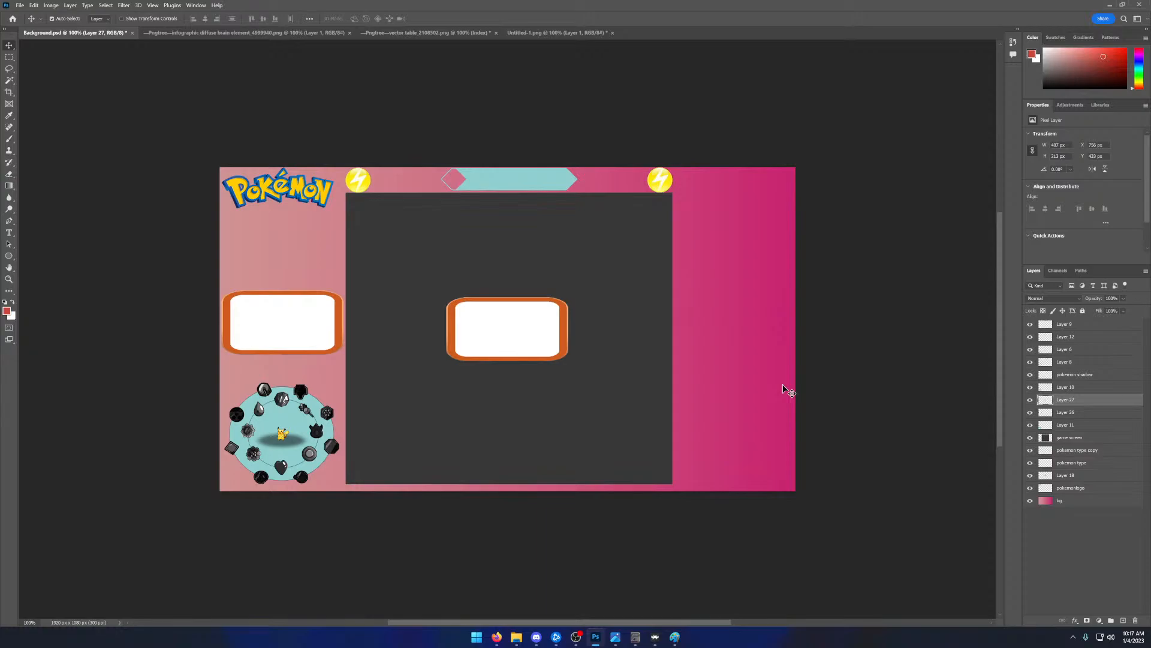
- Scale the centred wide panel down to about 177 px high and place it at the head of the overlay's right column
left_click(34, 5)
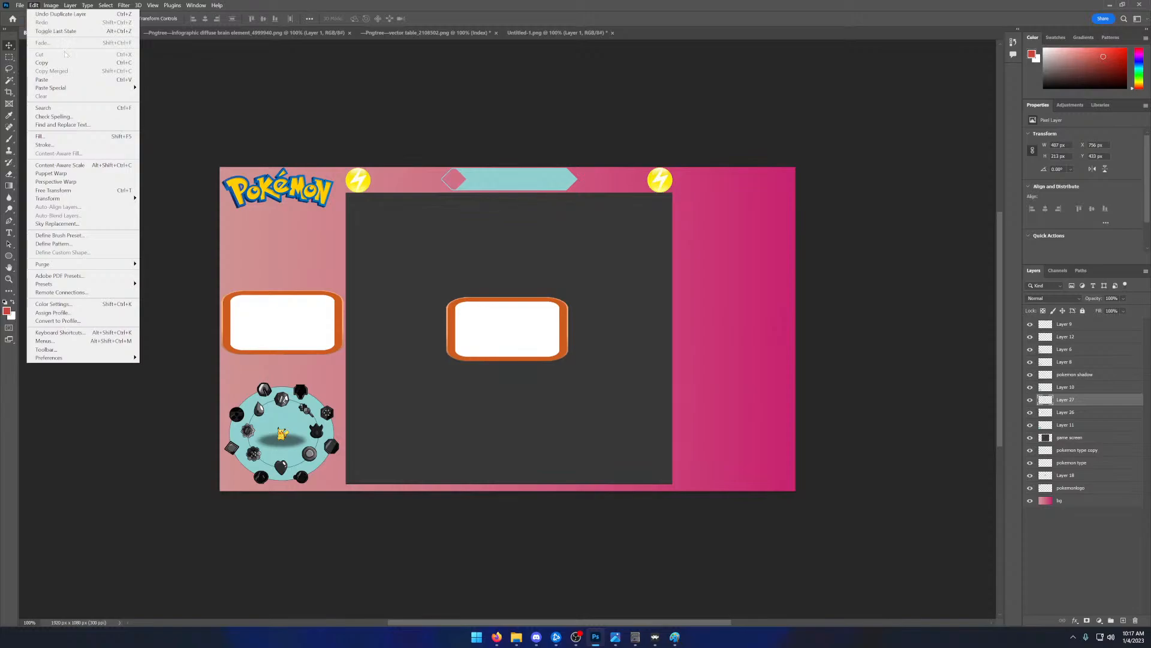
mouse_move(111, 202)
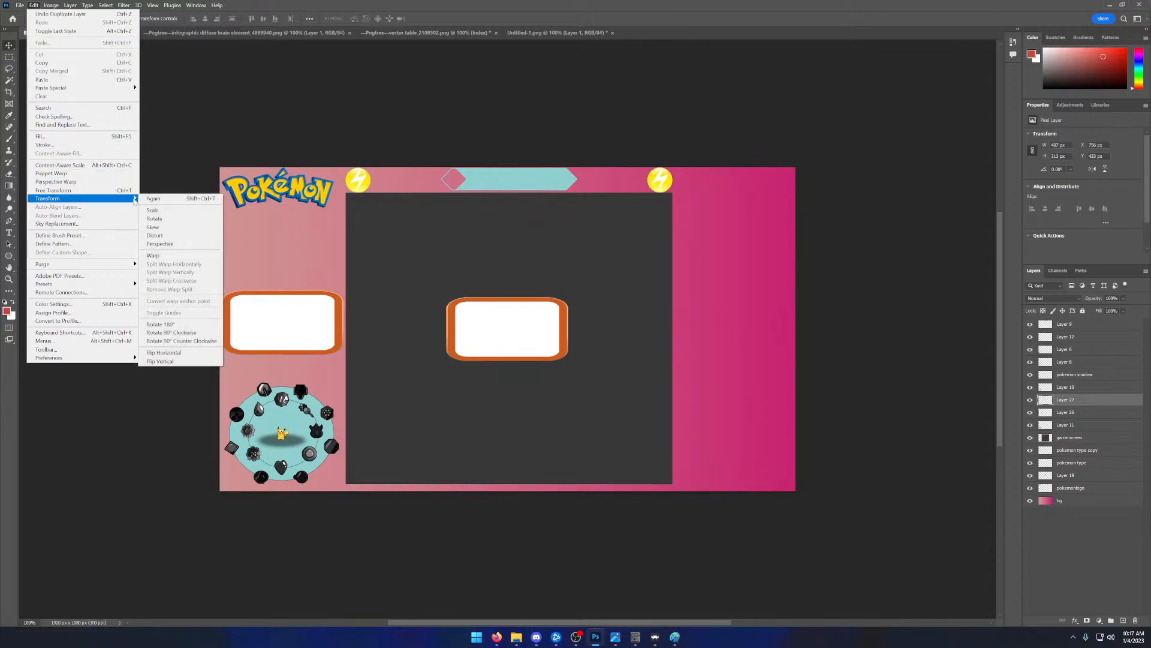
left_click(160, 211)
left_click_drag(569, 360, 758, 200)
left_click(445, 18)
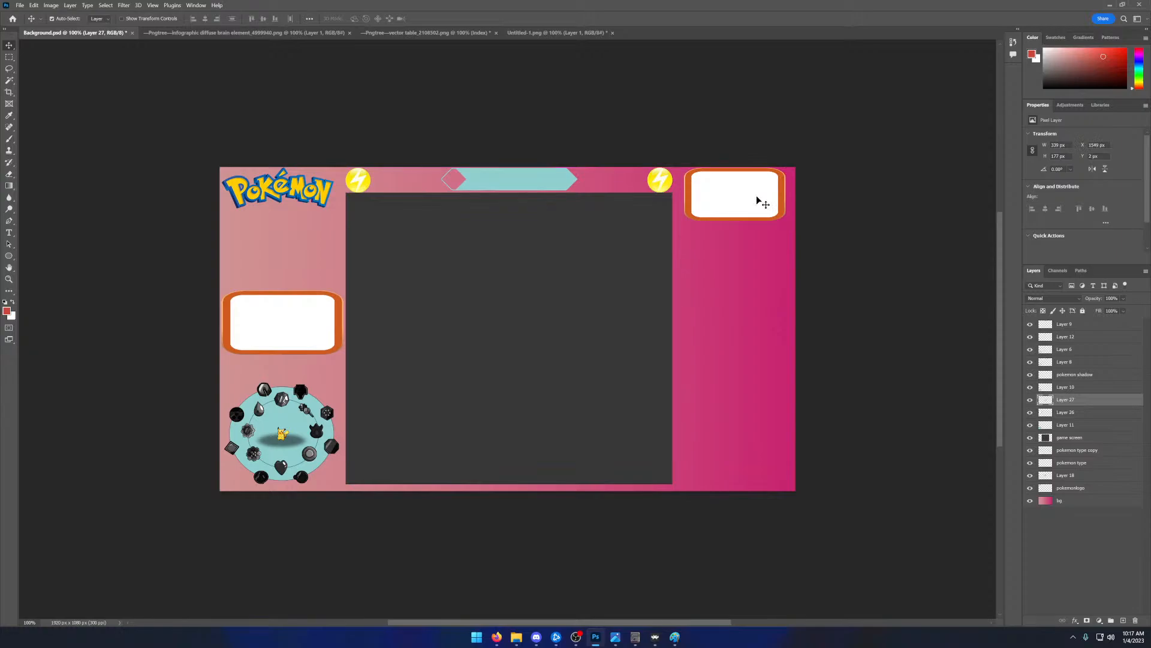
- Paste five more copies of the wide panel and stack them evenly beneath the first one in the right column
key("ctrl+v")
left_click_drag(540, 311, 744, 247)
key("ctrl+v")
left_click_drag(531, 307, 735, 290)
key("ctrl+v")
left_click_drag(514, 331, 740, 357)
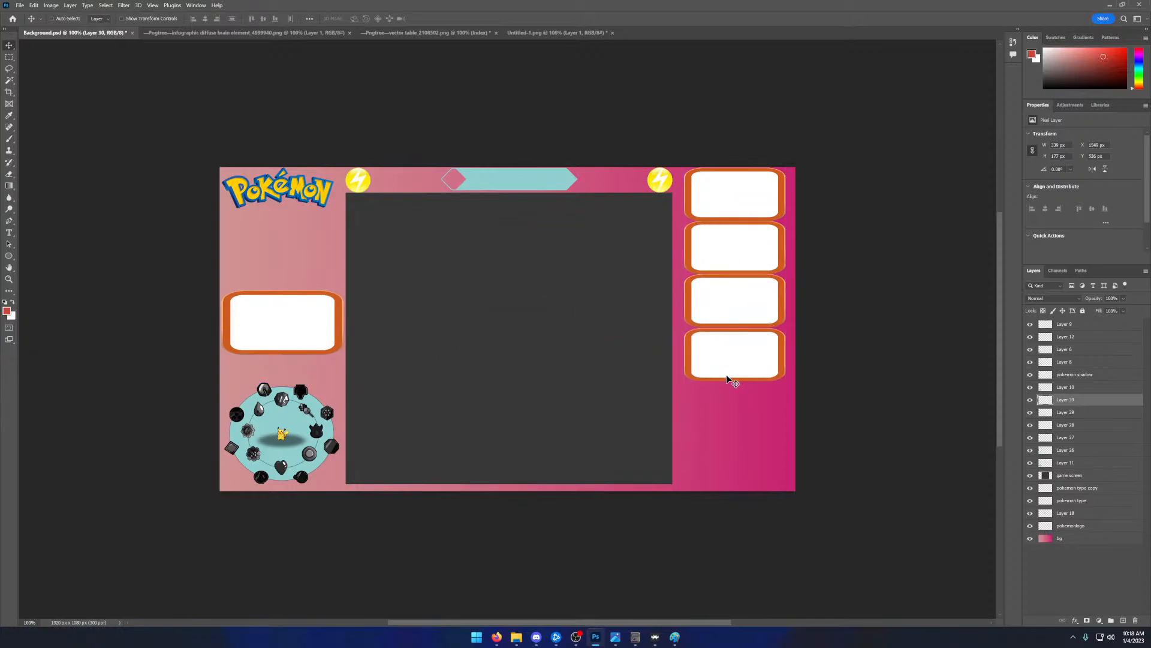
key("ctrl+v")
left_click_drag(522, 346, 747, 418)
key("ctrl+v")
left_click_drag(514, 363, 729, 468)
left_click(880, 382)
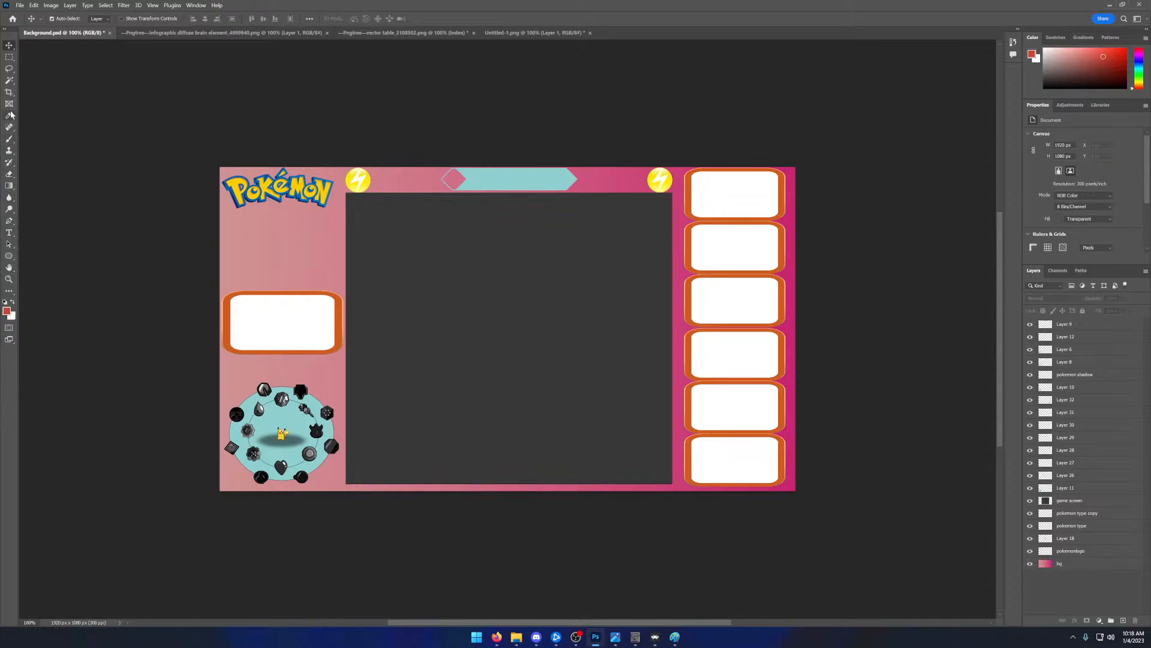
- Select the orange border of the wide panel above the badge circle with the Magic Wand
left_click(9, 81)
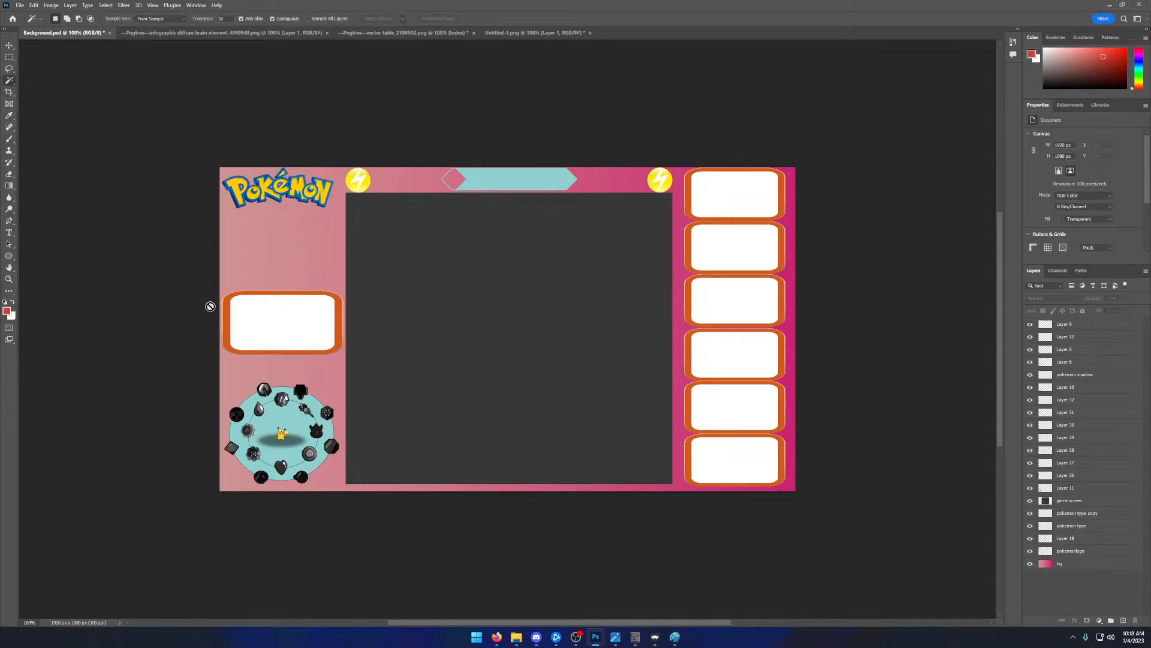
left_click(9, 45)
left_click(292, 325)
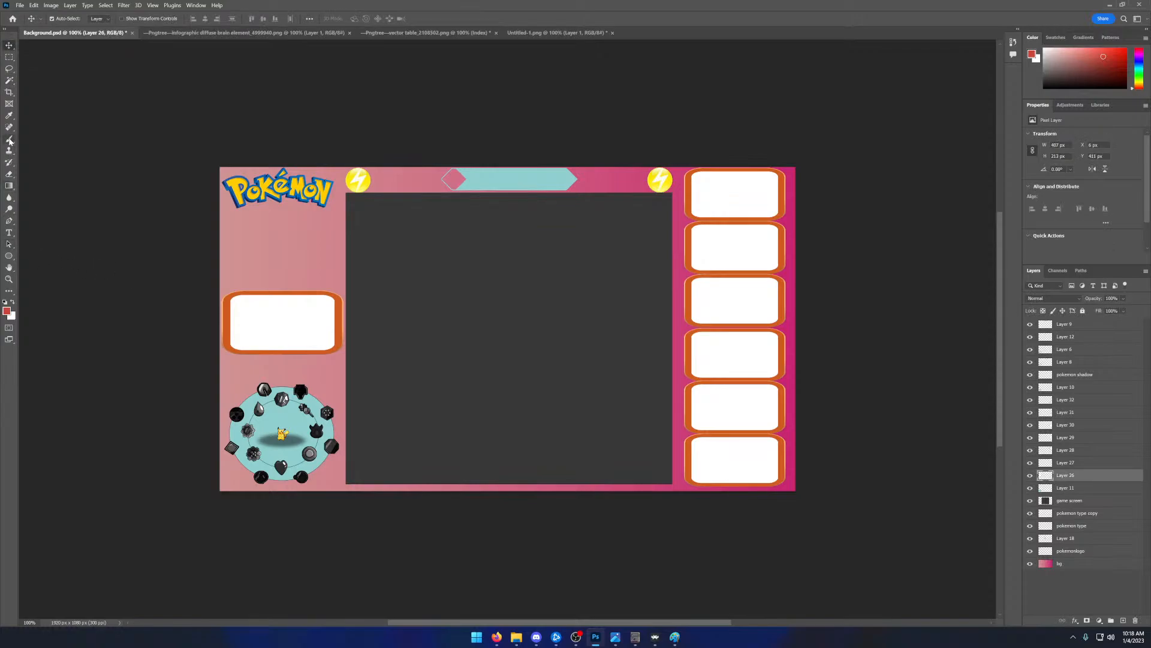
left_click(9, 82)
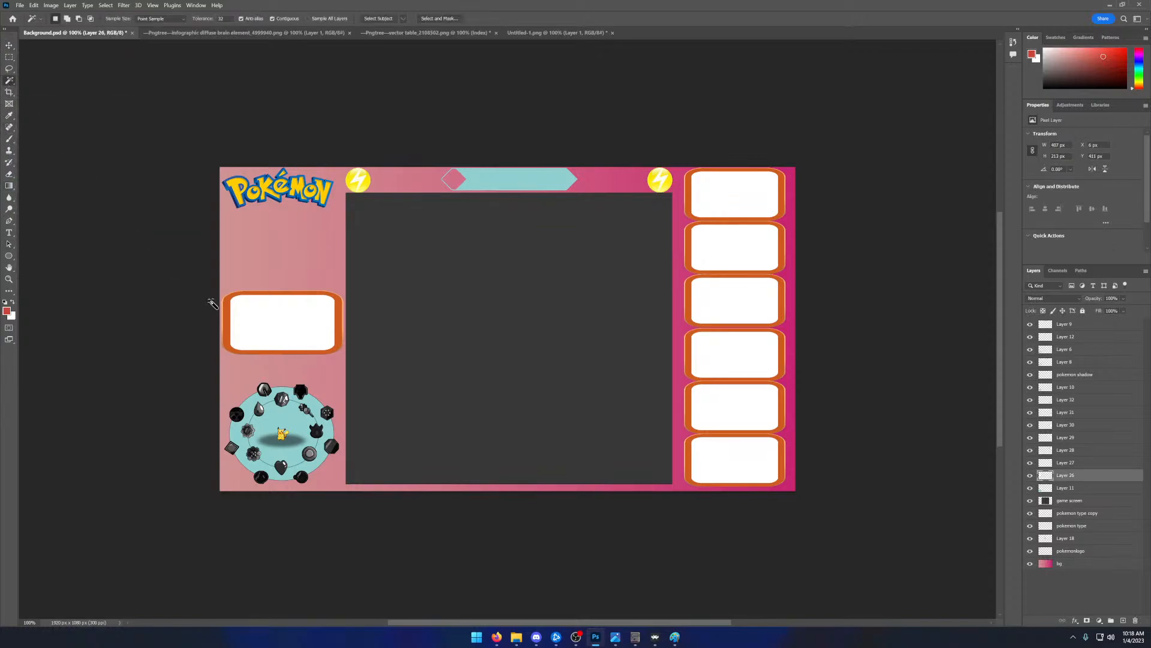
left_click(228, 312)
- Sample the left column's pink as a reference and set the foreground colour to #D0B091
left_click(9, 116)
left_click(236, 257)
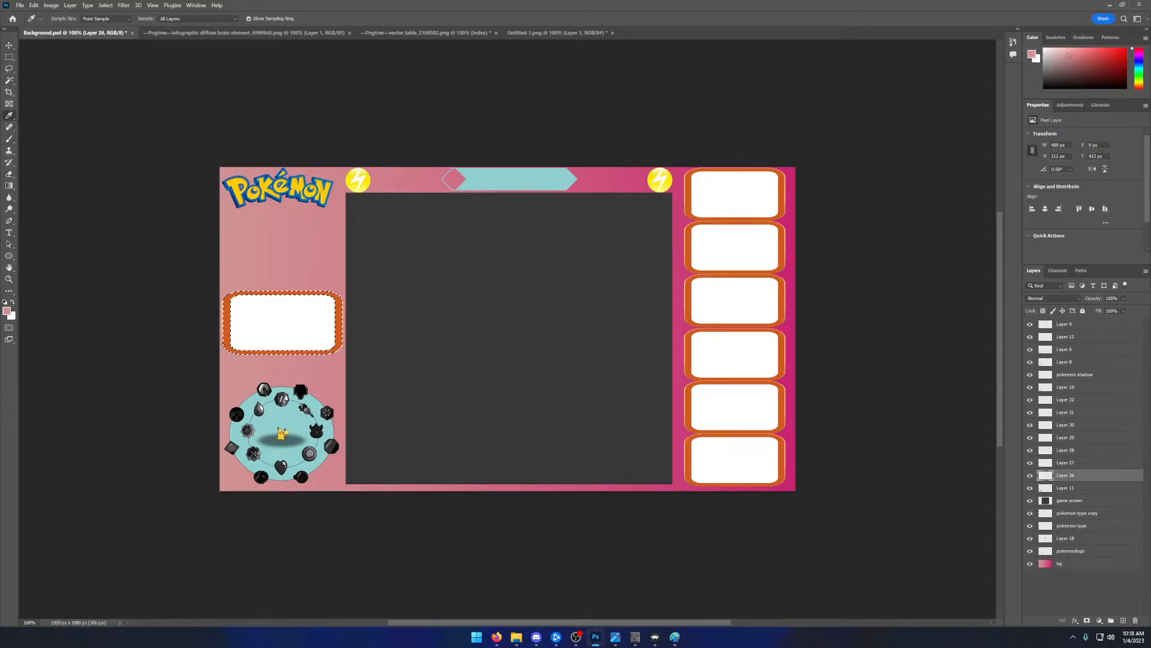
left_click(6, 311)
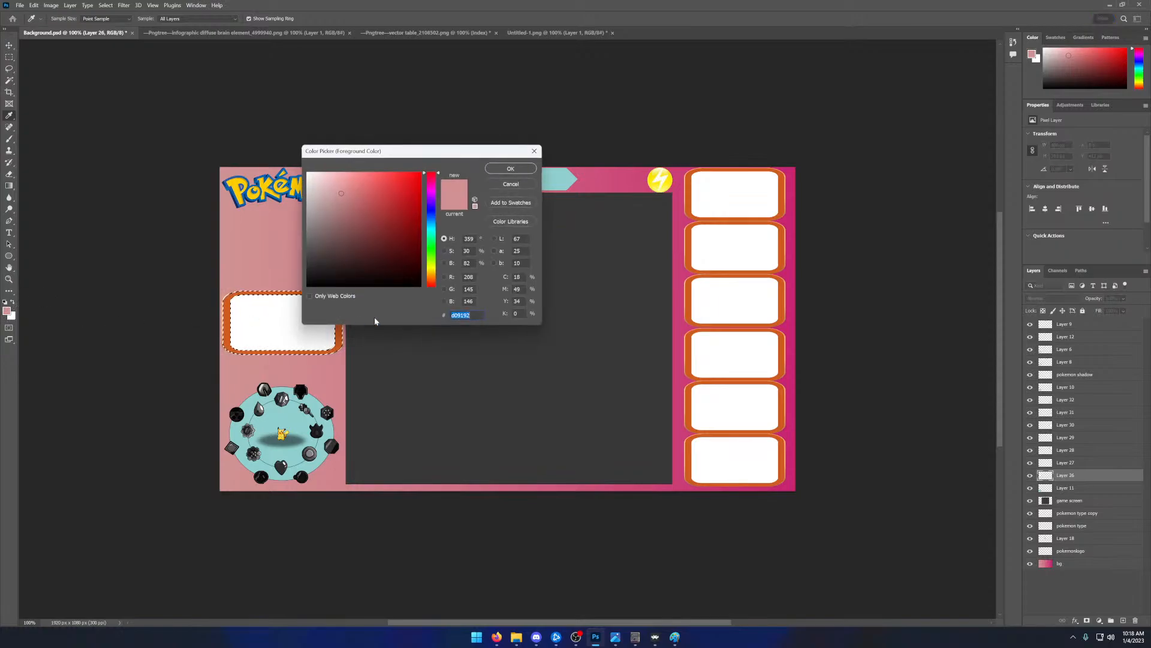
key("alt+Tab")
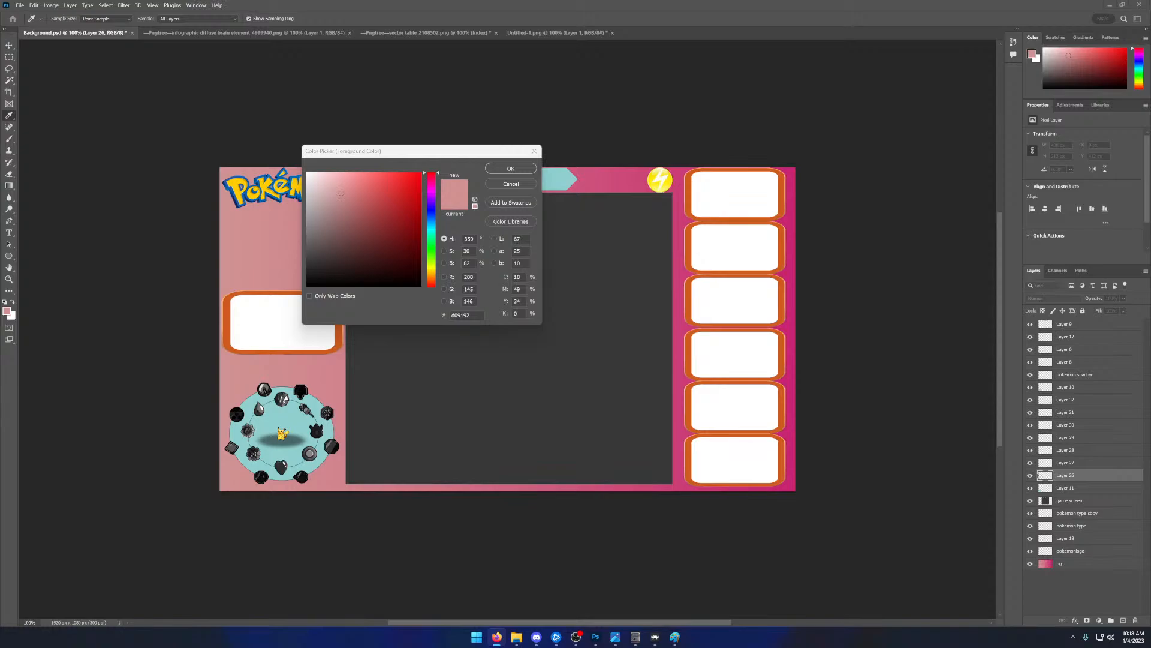
key("alt+Tab")
type("#D0B091")
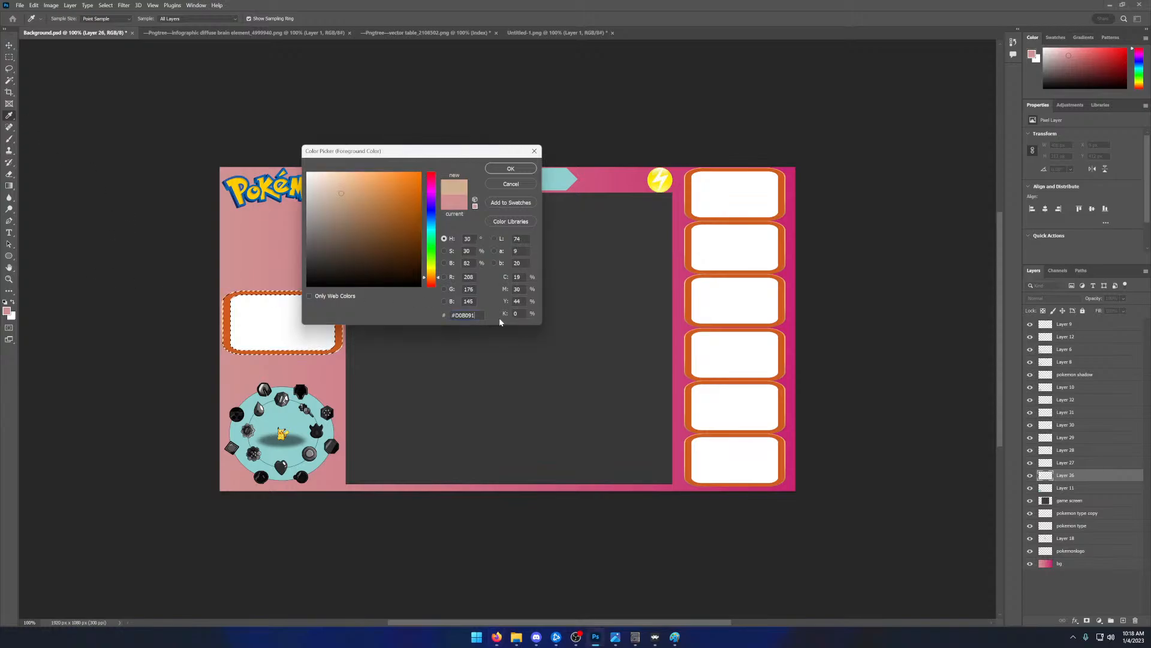
left_click(509, 168)
- Brush the selected border of the left-column panel with the new foreground colour and clear the selection
left_click(9, 139)
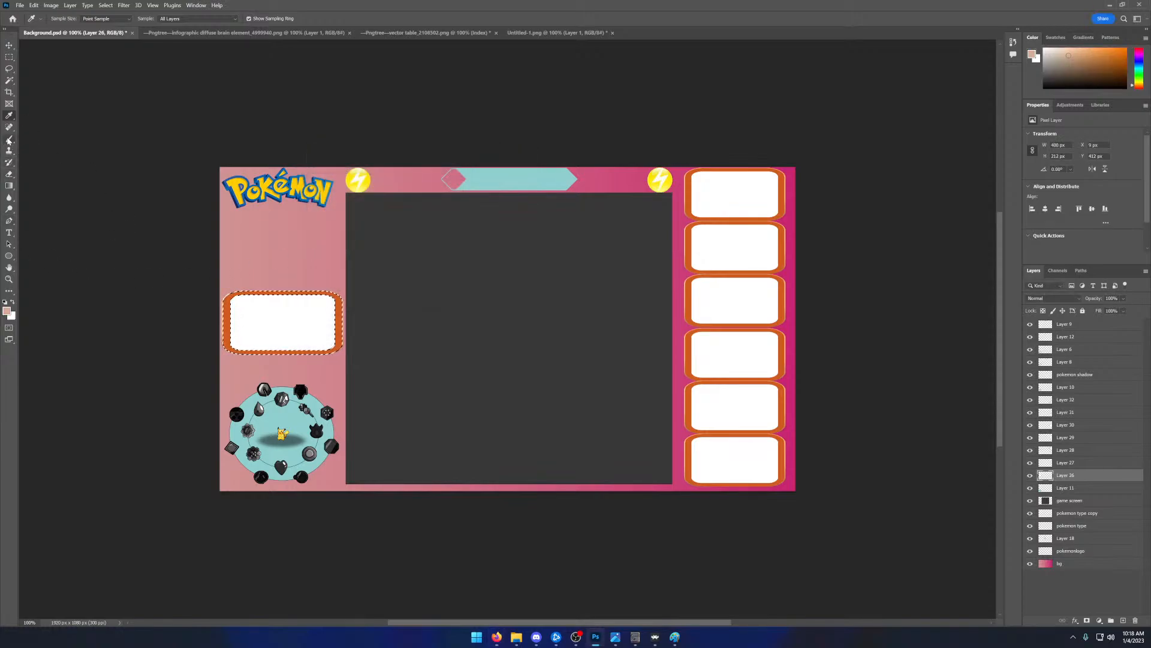
left_click_drag(227, 288, 228, 359)
mouse_move(271, 281)
left_mouse_down()
mouse_move(365, 287)
mouse_move(215, 286)
mouse_move(333, 299)
mouse_move(339, 360)
mouse_move(251, 361)
mouse_move(312, 354)
left_mouse_up()
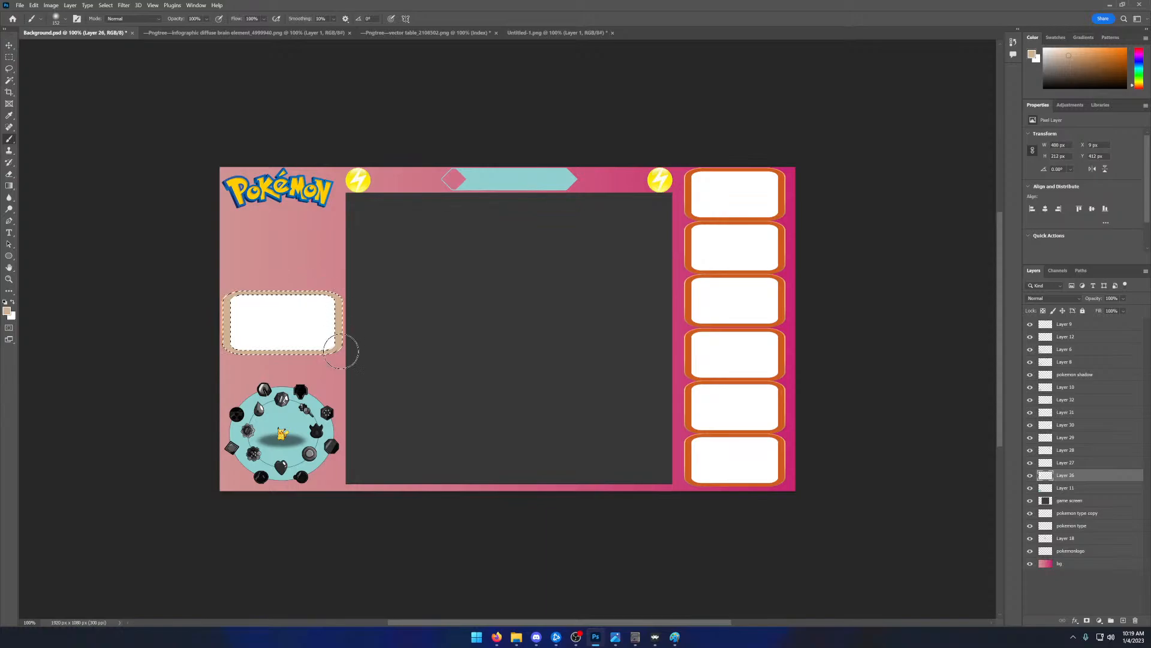
left_click(9, 45)
left_click(119, 146)
left_click(9, 57)
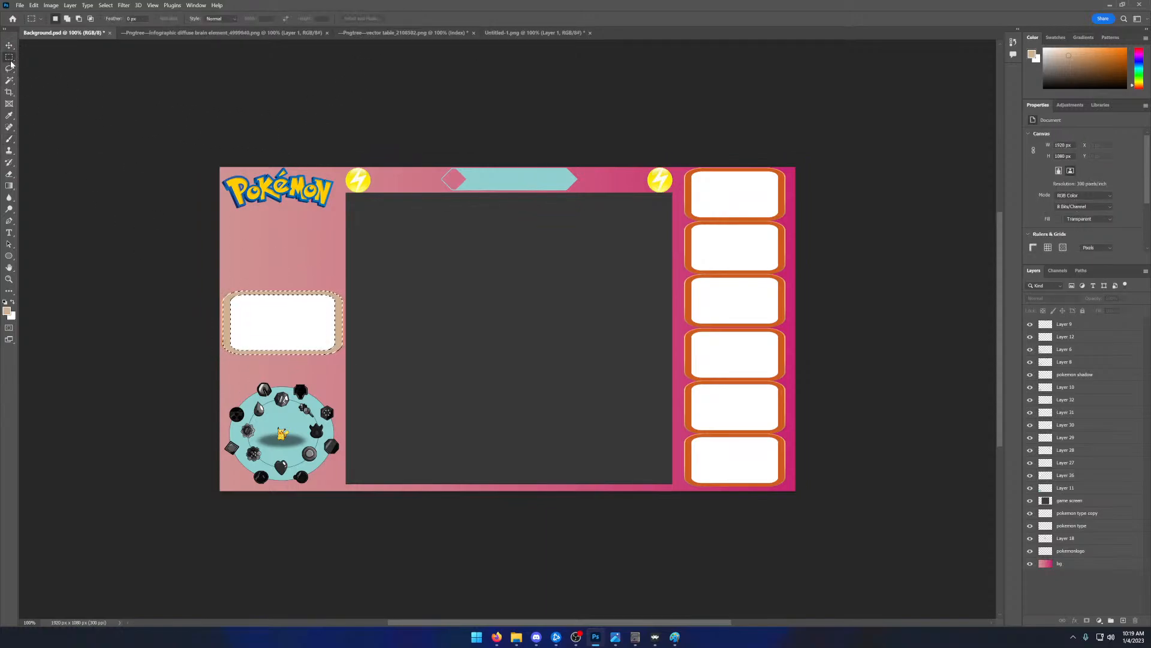
left_click(57, 79)
left_click(9, 45)
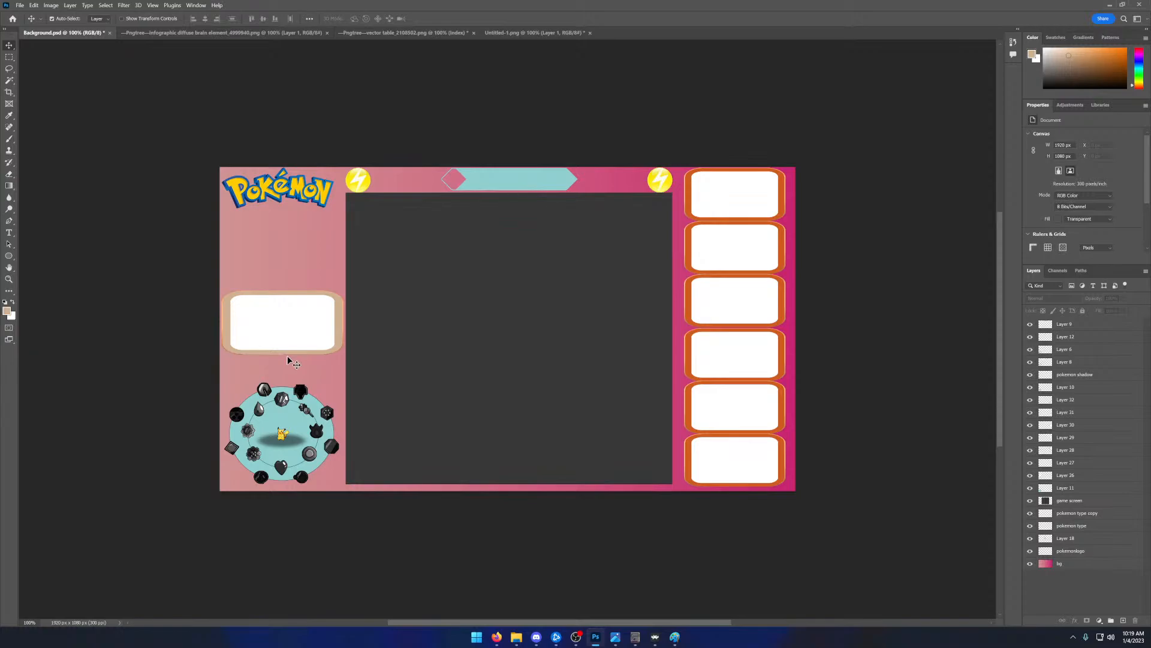
key("alt+Tab")
left_click(20, 6)
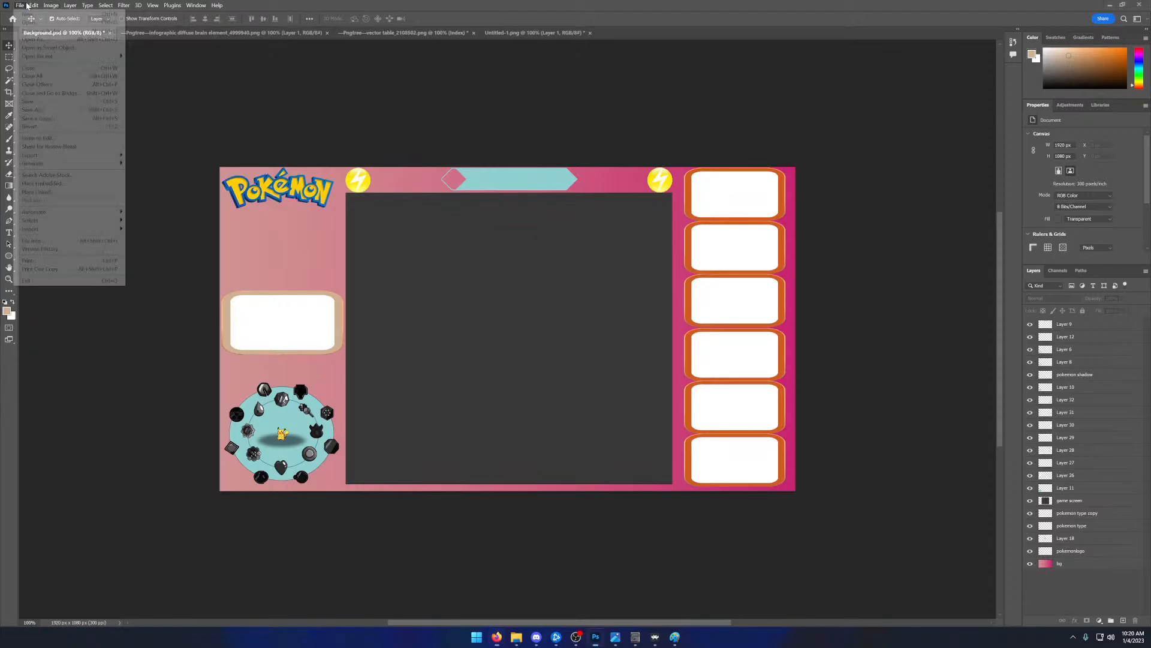
left_click(25, 23)
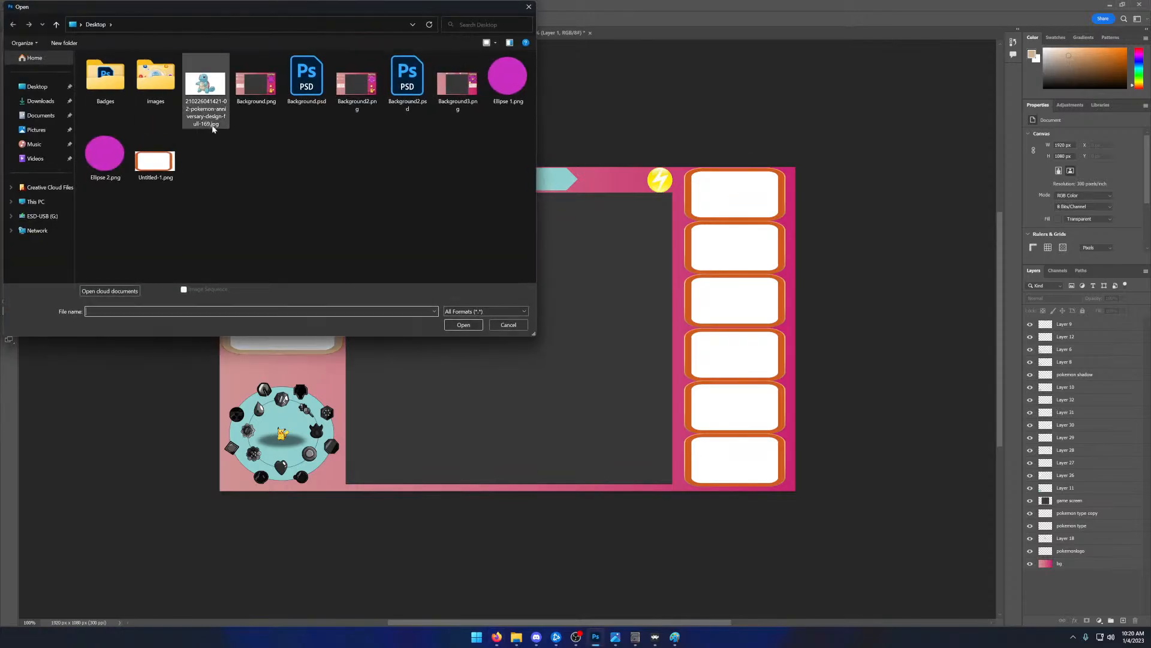
left_click(206, 96)
left_click(461, 324)
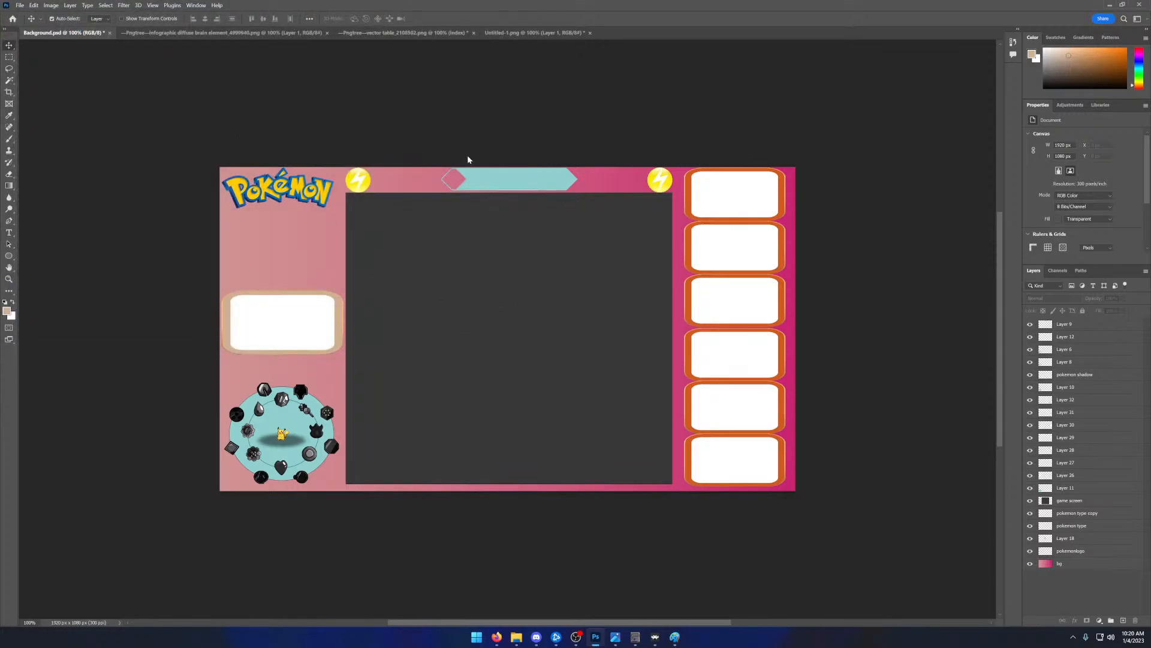
key("ctrl+shift+Tab")
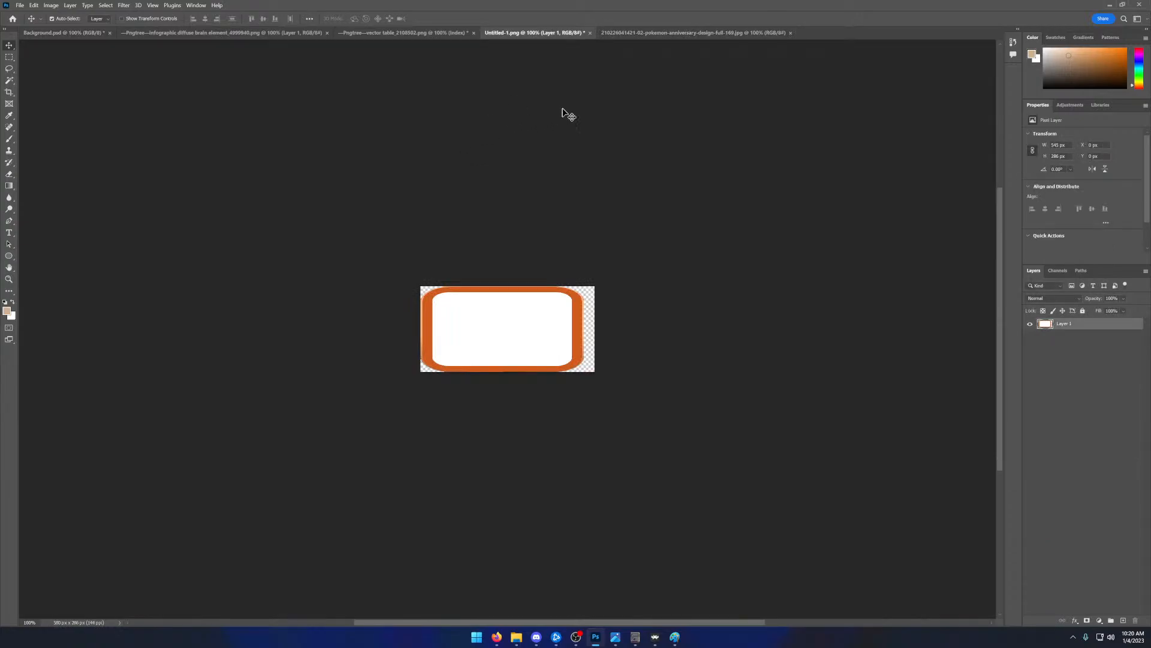
left_click(667, 37)
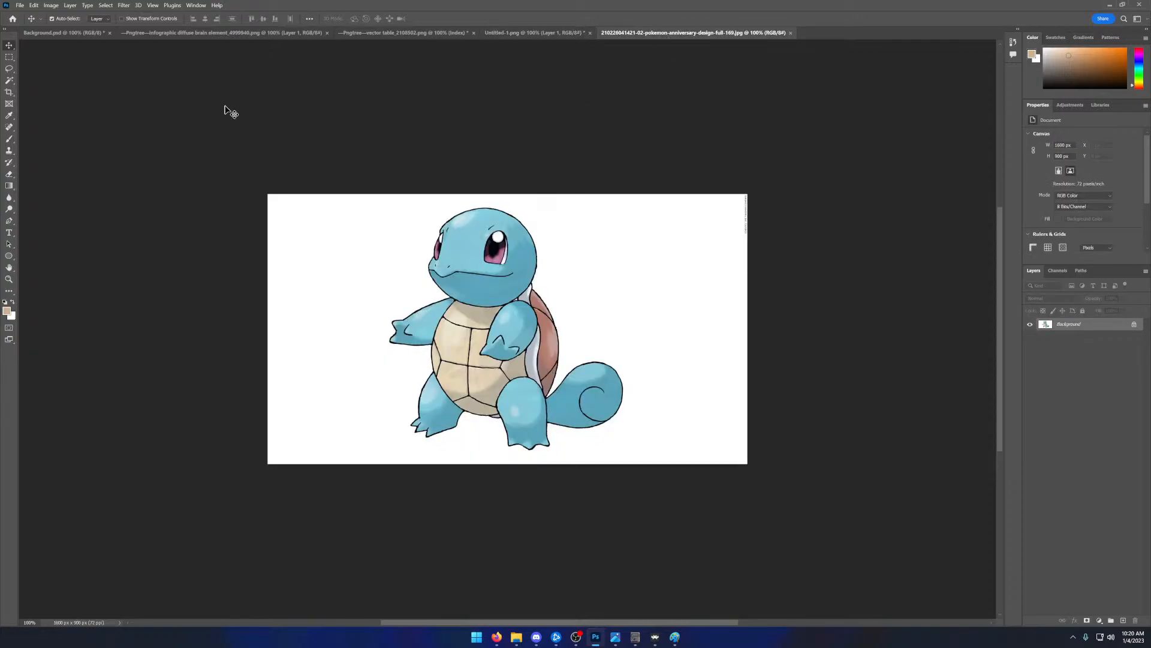
- Select the white area around Squirtle and try a Content-Aware fill on it, undoing the fill
left_click(9, 79)
left_click(353, 263)
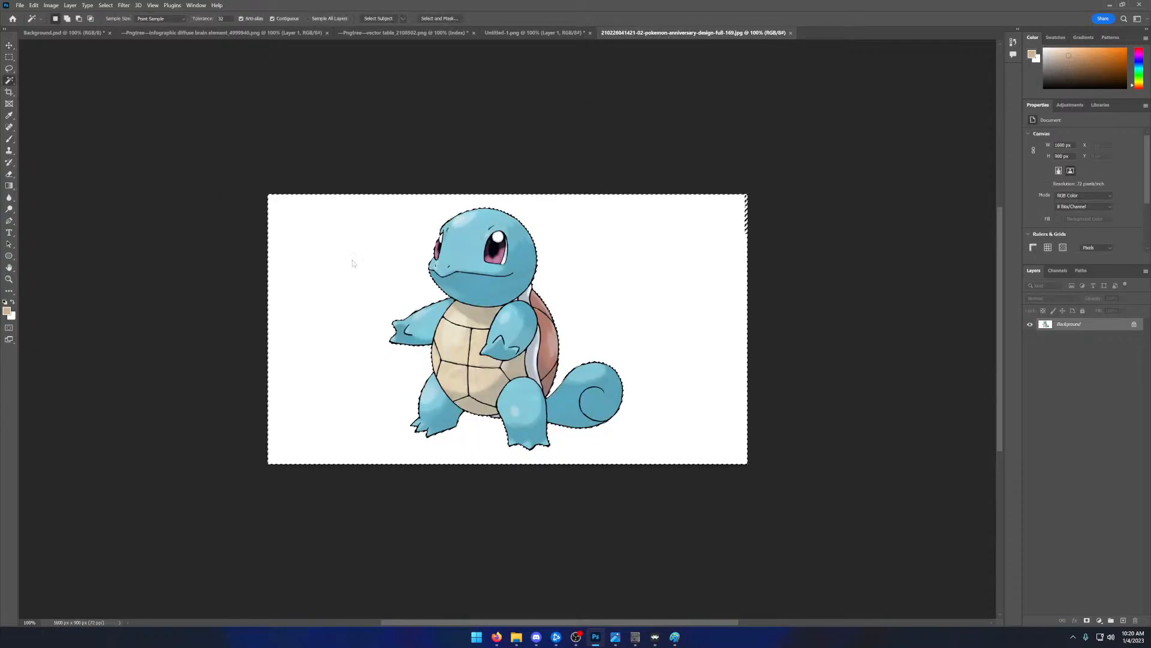
key("shift+F5")
left_click(577, 173)
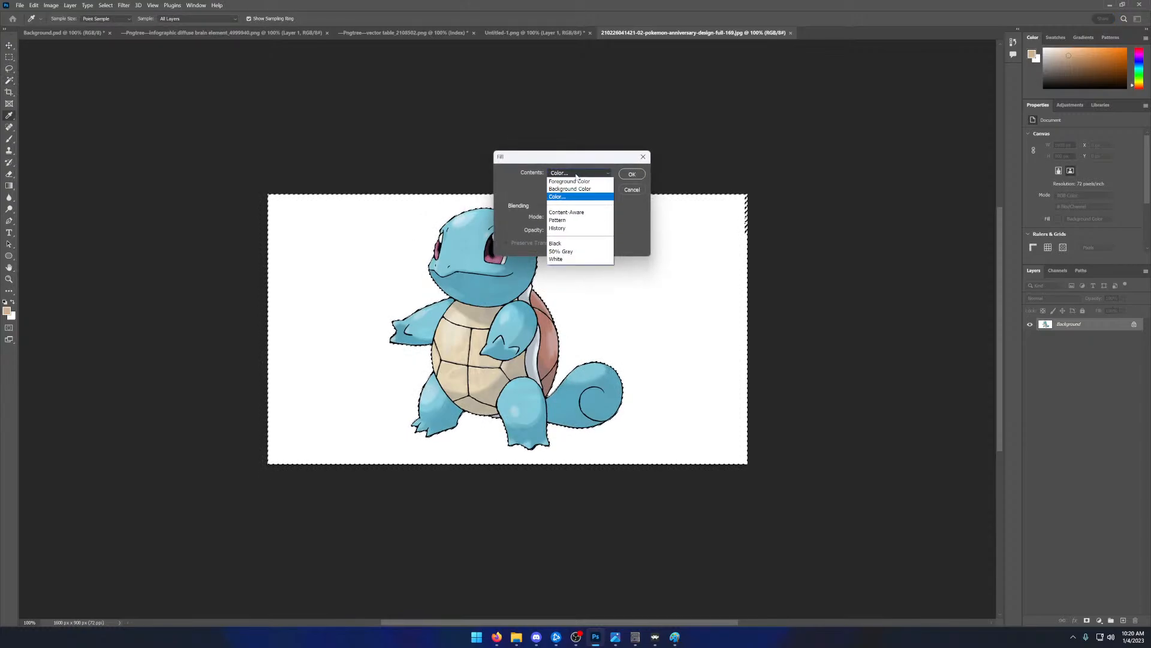
left_click(583, 212)
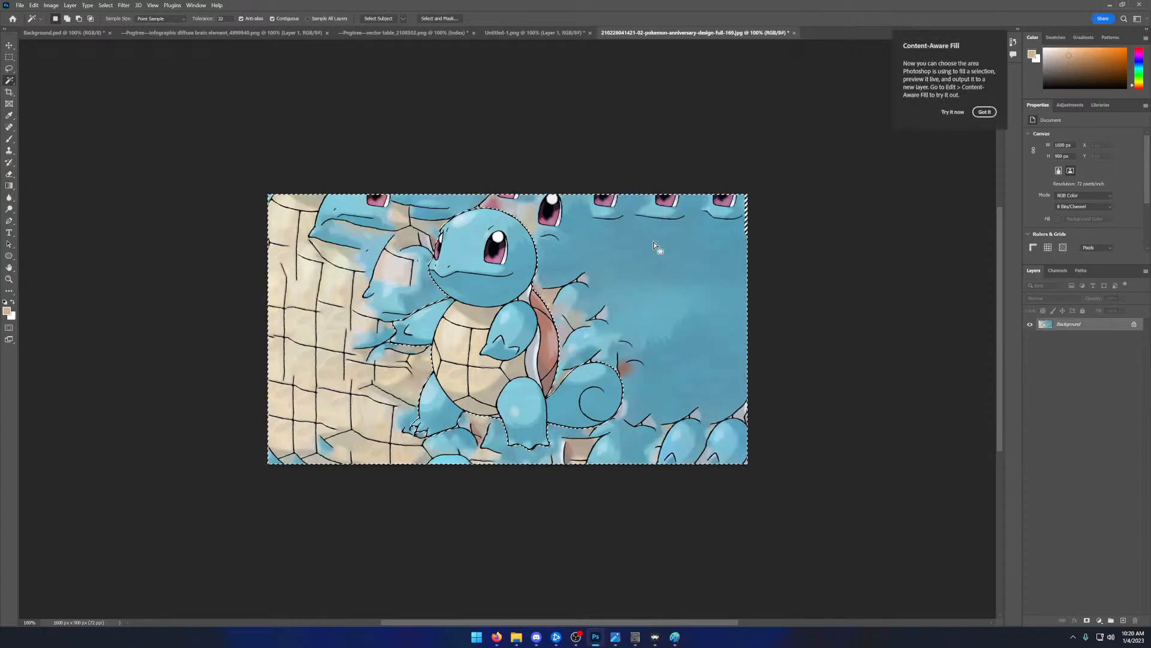
key("ctrl+z")
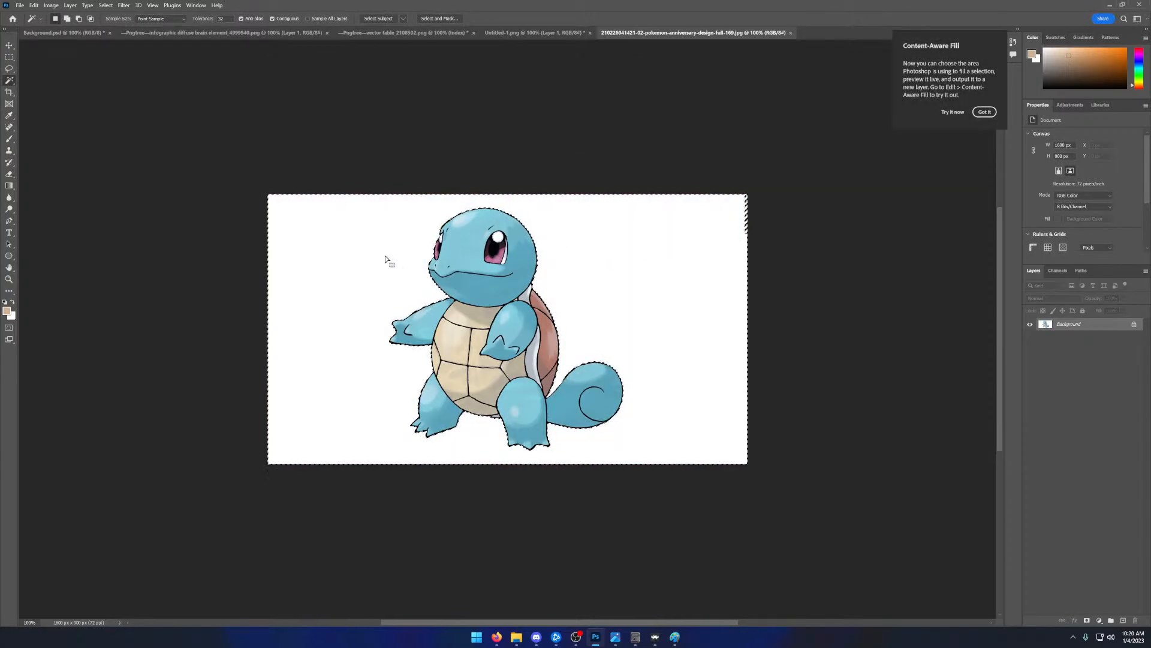
- Fill the selected area around Squirtle with the background colour and clear the selection
key("shift+BackSpace")
left_click(563, 174)
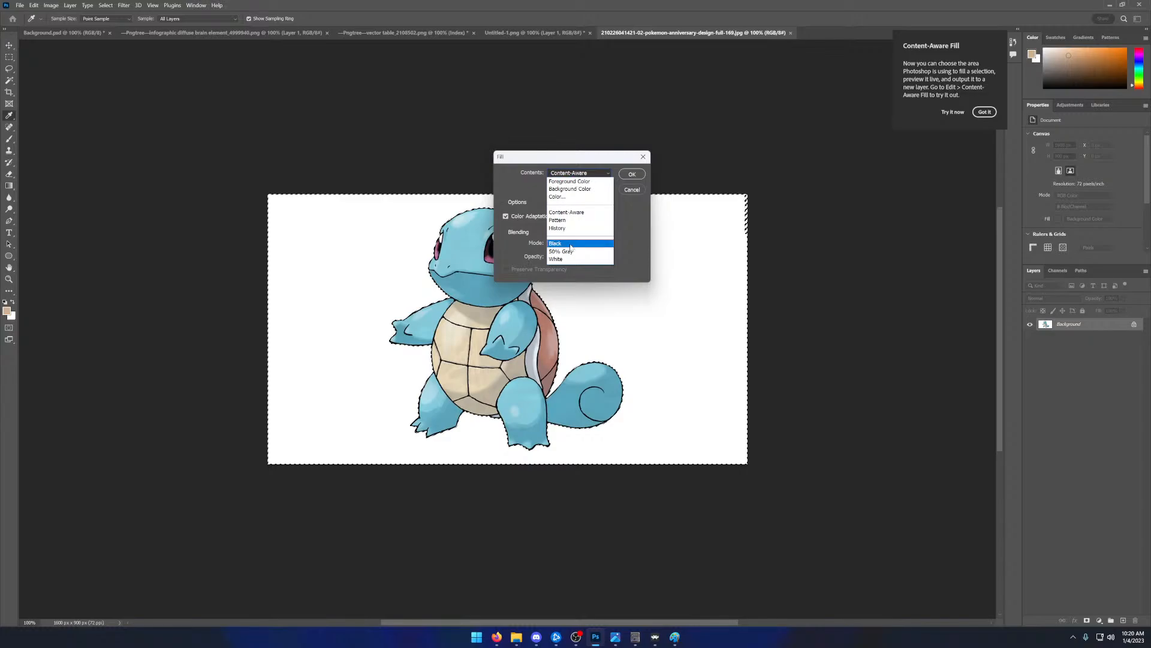
left_click(577, 190)
left_click(632, 174)
key("w")
key("ctrl+d")
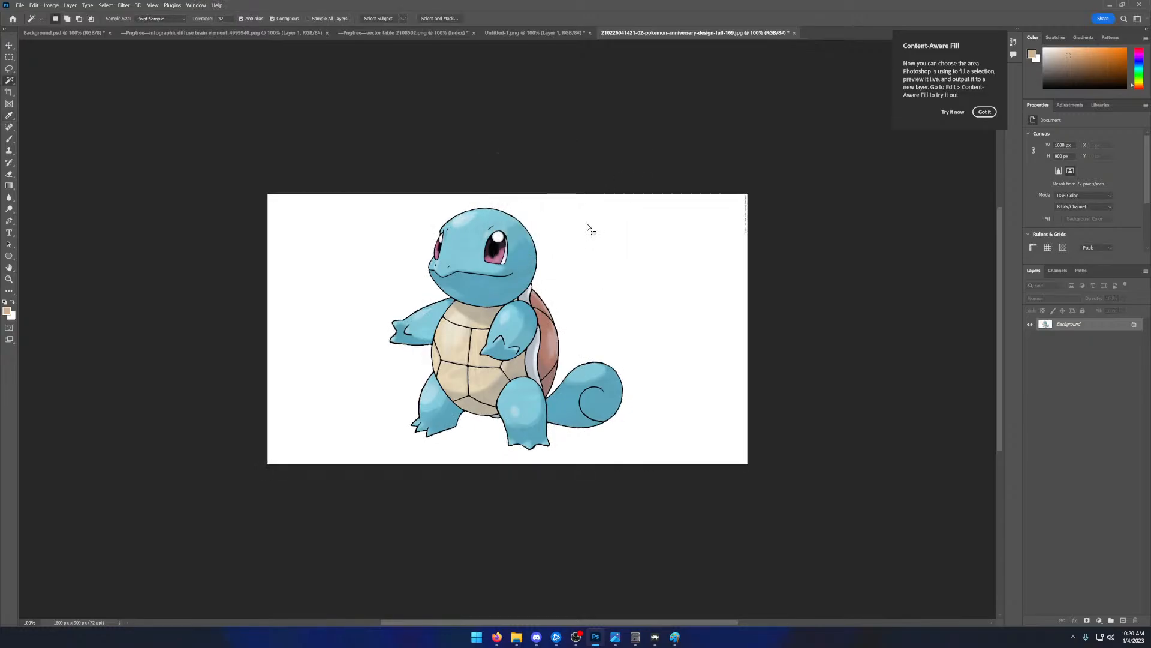
- Copy a rectangular area around Squirtle into a new 860 × 842 px document with transparent background contents
left_click(9, 56)
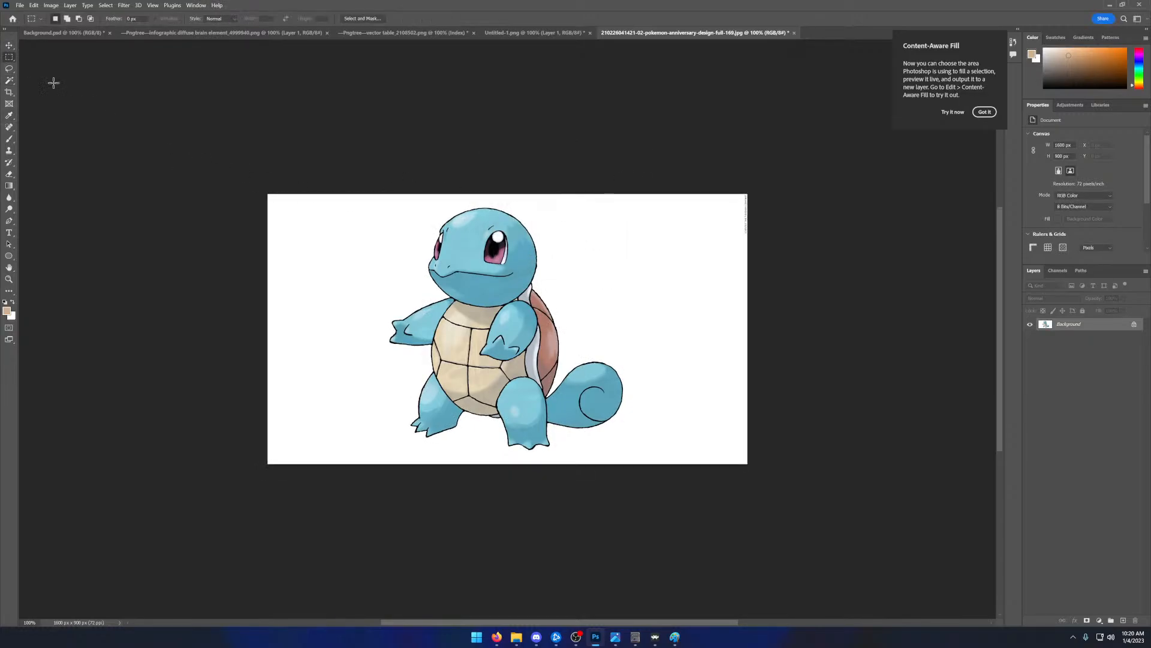
left_click_drag(383, 203, 641, 455)
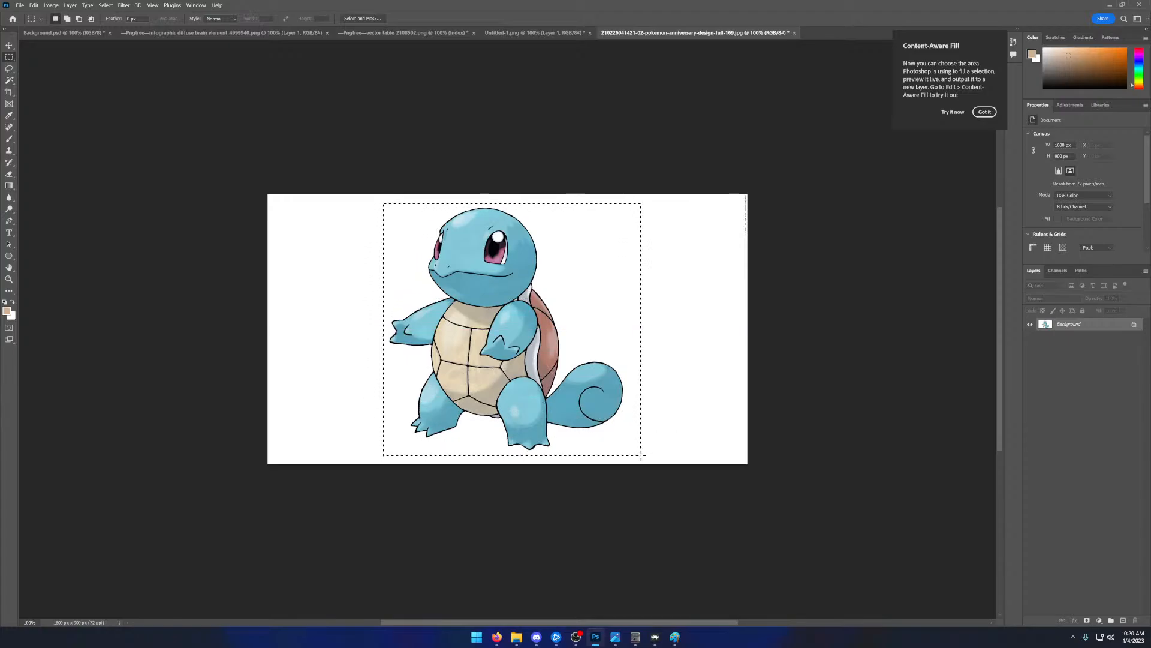
left_click(21, 5)
left_click(31, 13)
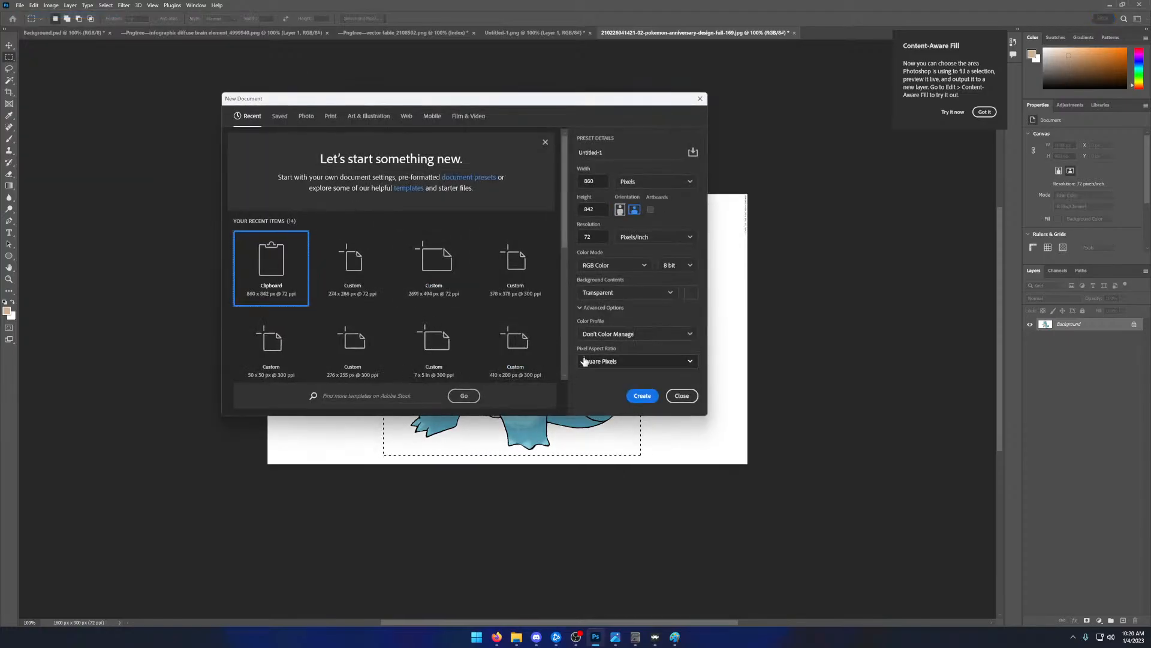
left_click(639, 395)
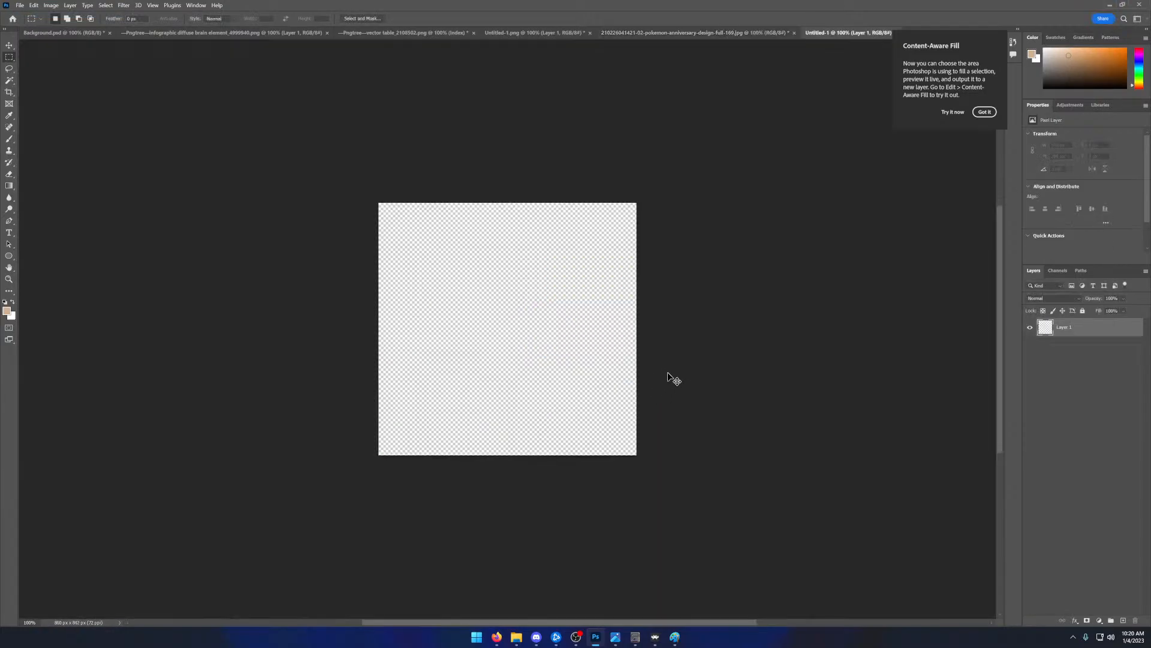
key("ctrl+v")
- Remove the white background around Squirtle in the new document using the Magic Wand and clear the selection
left_click(9, 79)
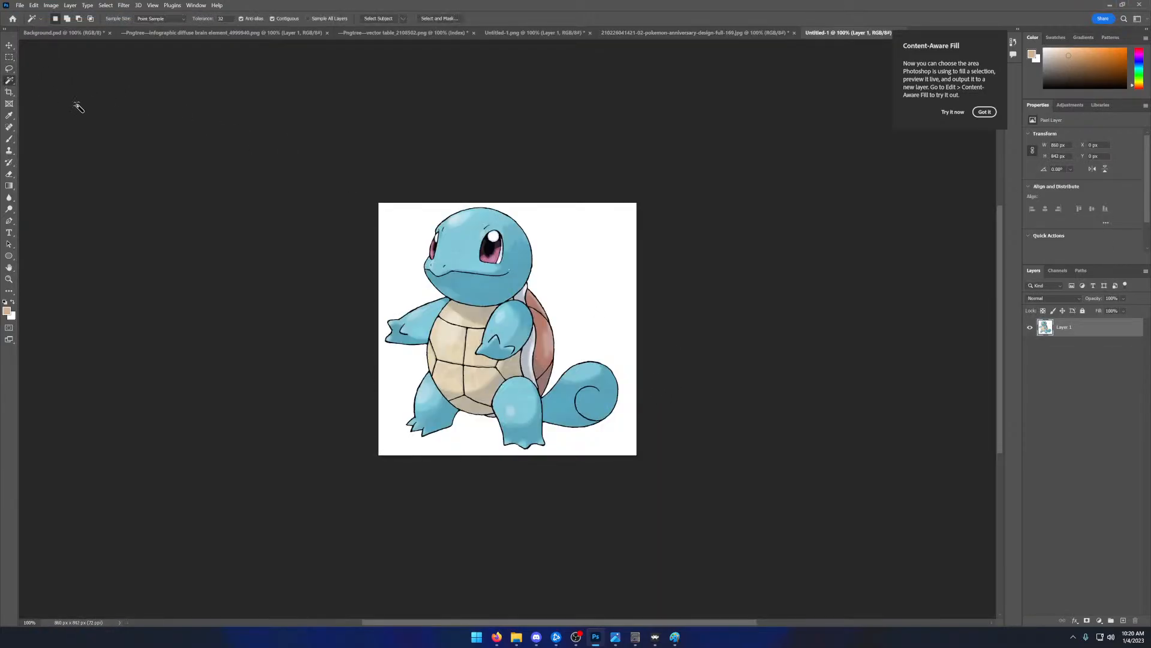
left_click(397, 237)
key("Delete")
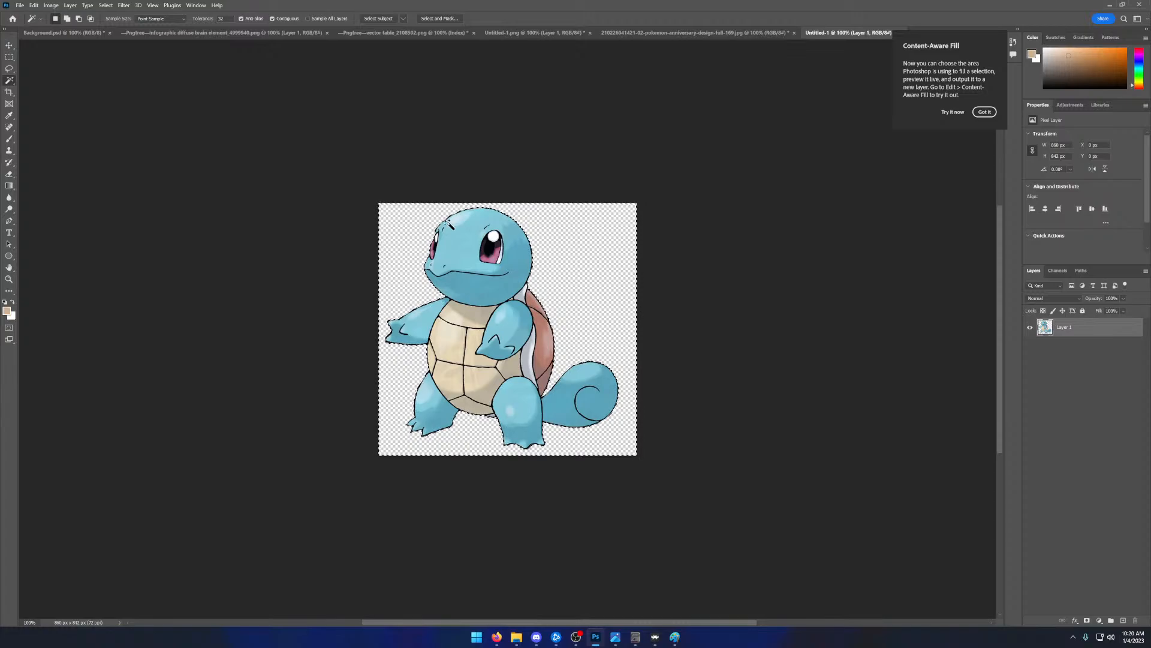
key("m")
key("ctrl+d")
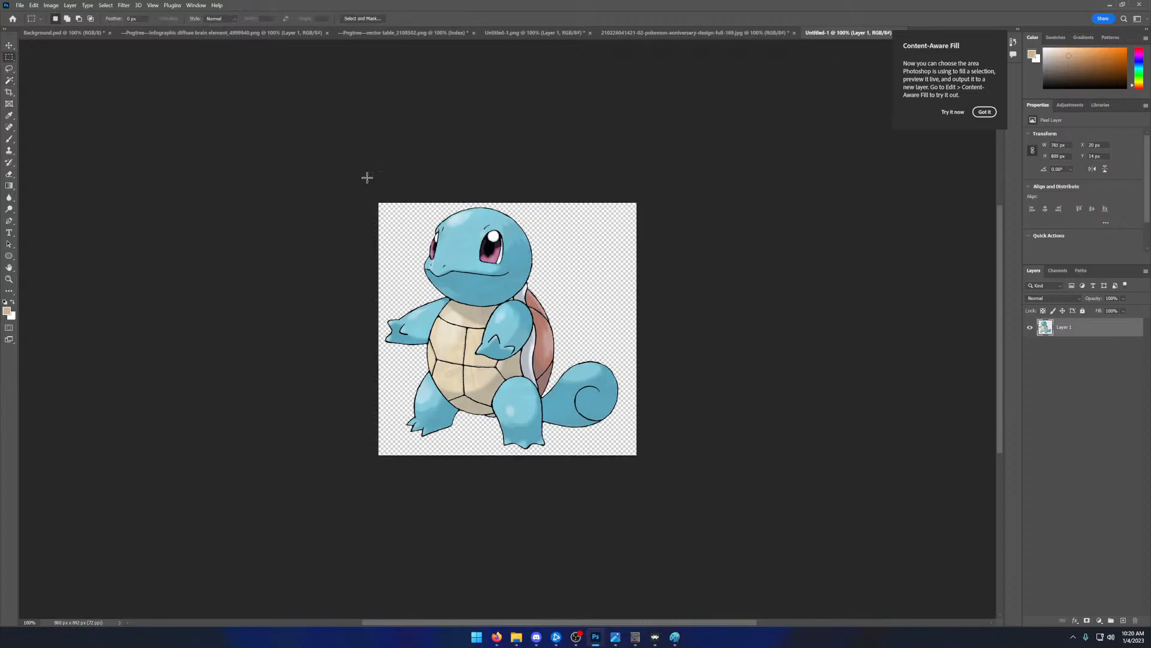
- Copy the cut-out Squirtle from its own document and paste it into Background.psd
left_click_drag(367, 178, 684, 468)
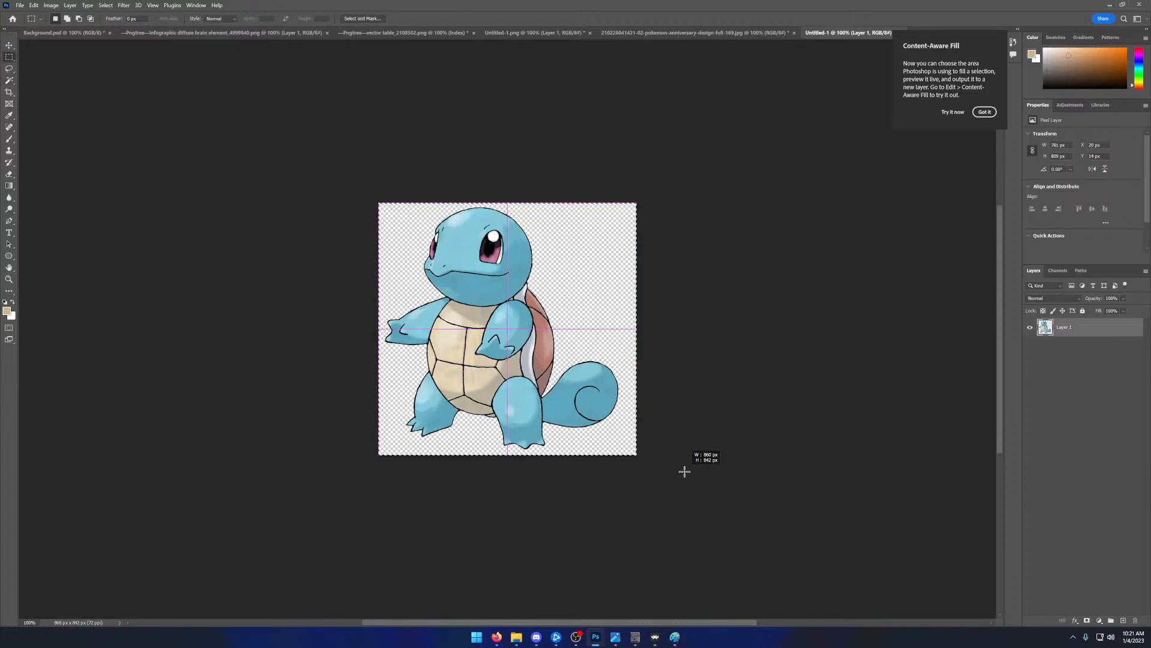
left_click(80, 33)
key("ctrl+v")
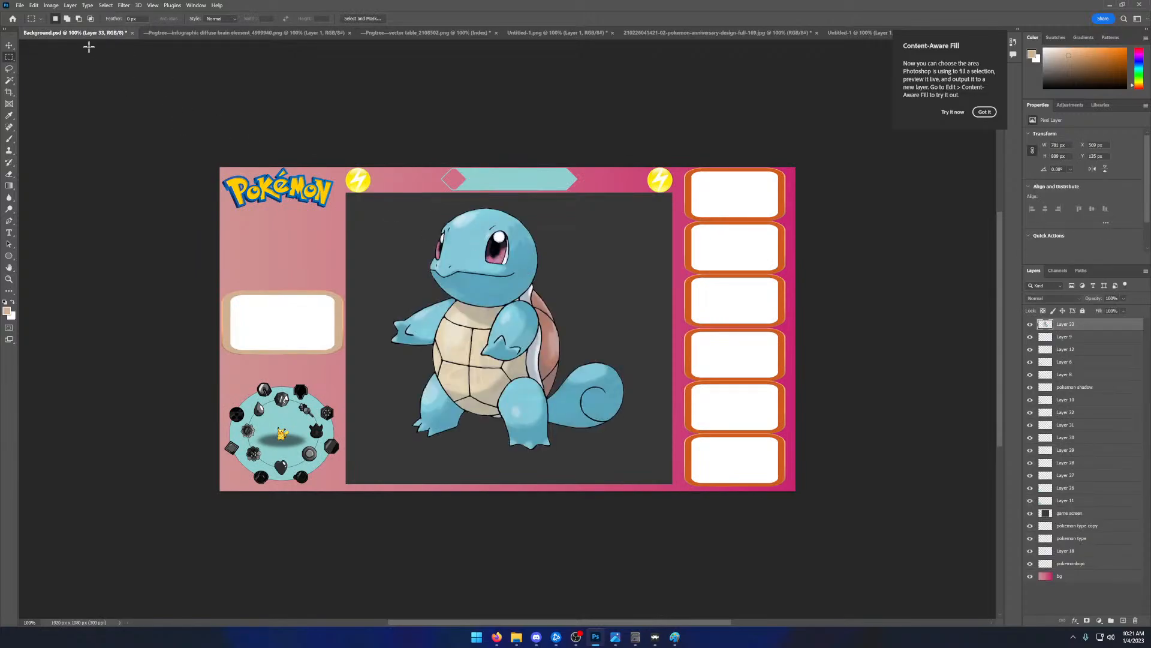
- Scale the pasted Squirtle down to about 12.9% with Free Transform and place it in the uppermost panel of the right column
left_click(34, 5)
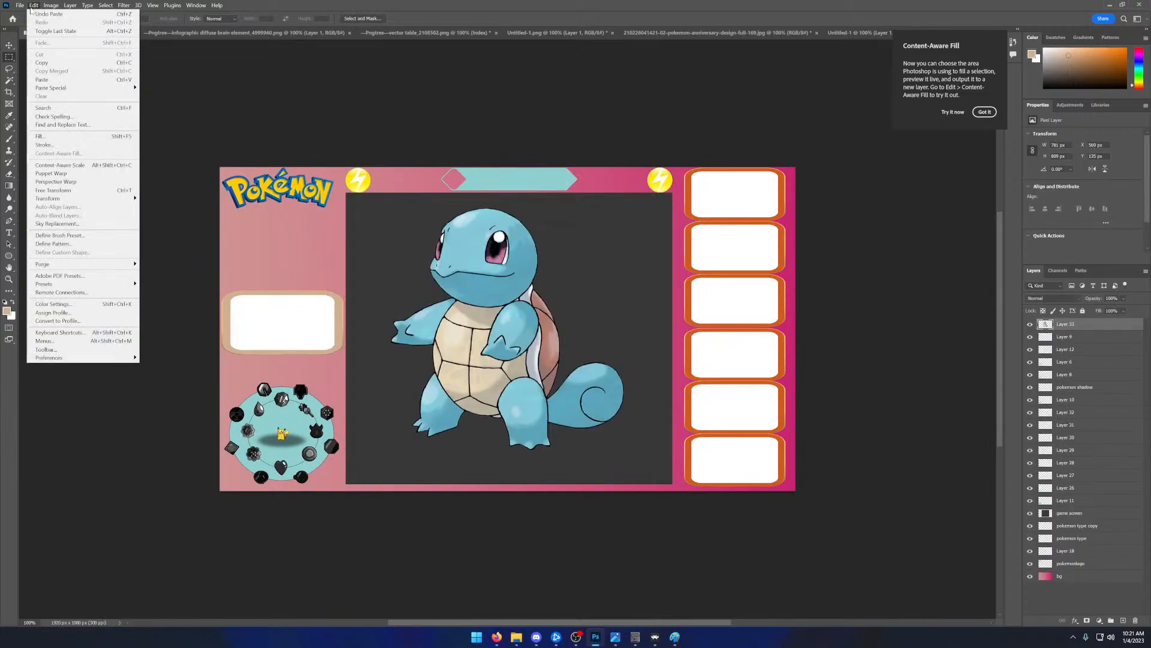
left_click(60, 190)
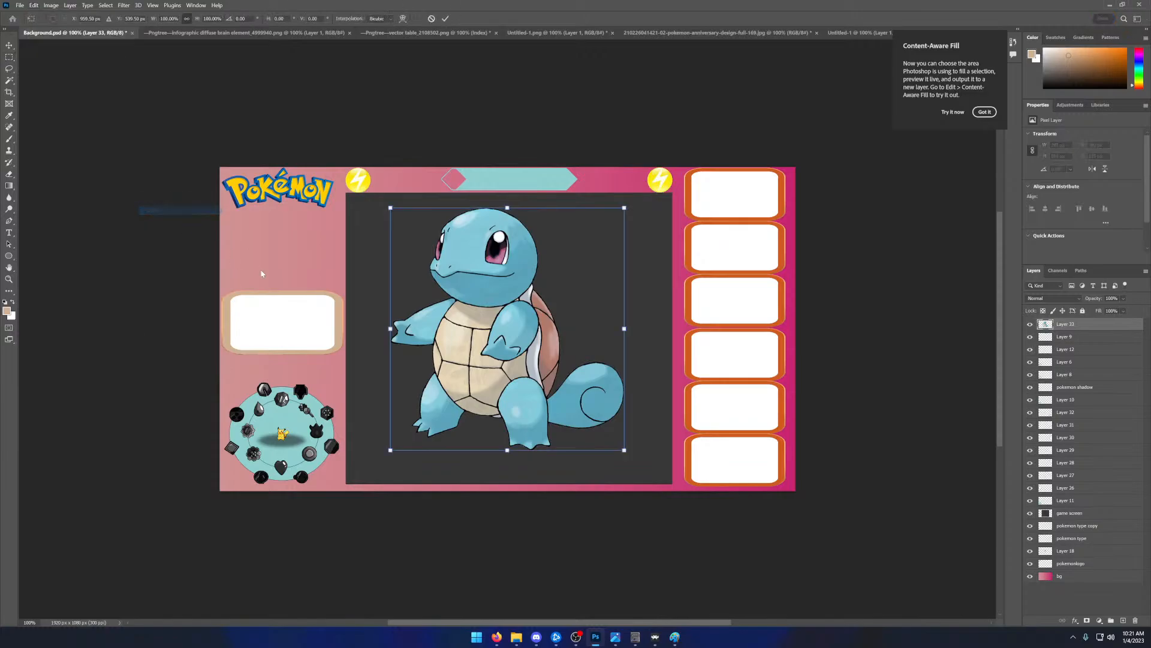
left_click_drag(390, 208, 711, 190)
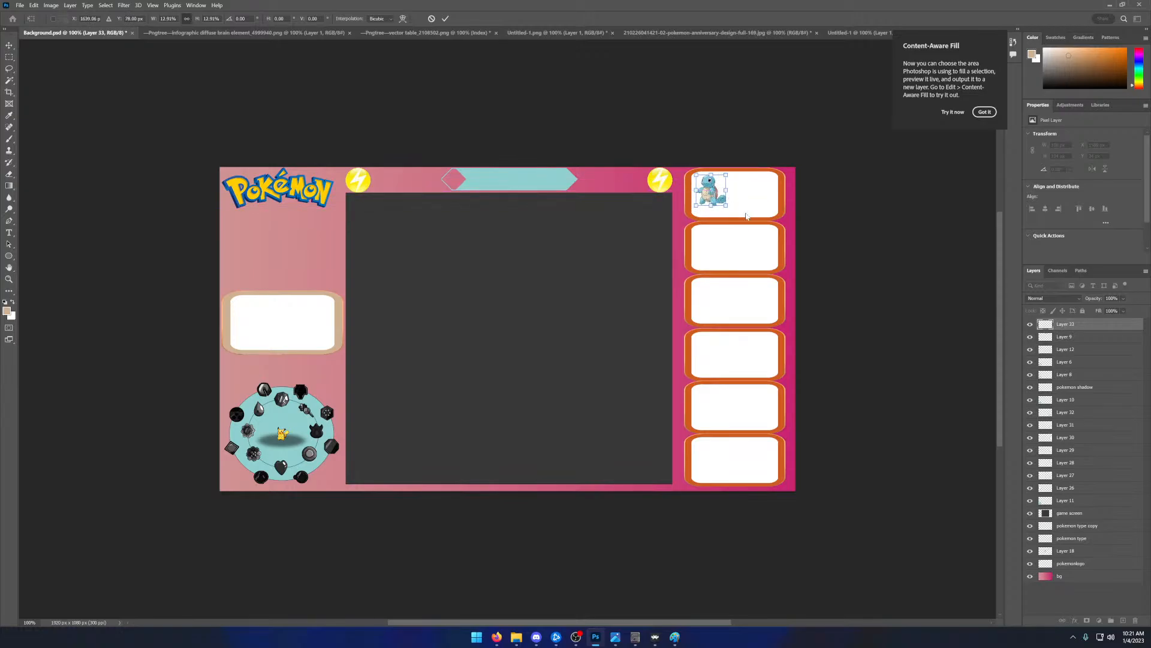
left_click(445, 19)
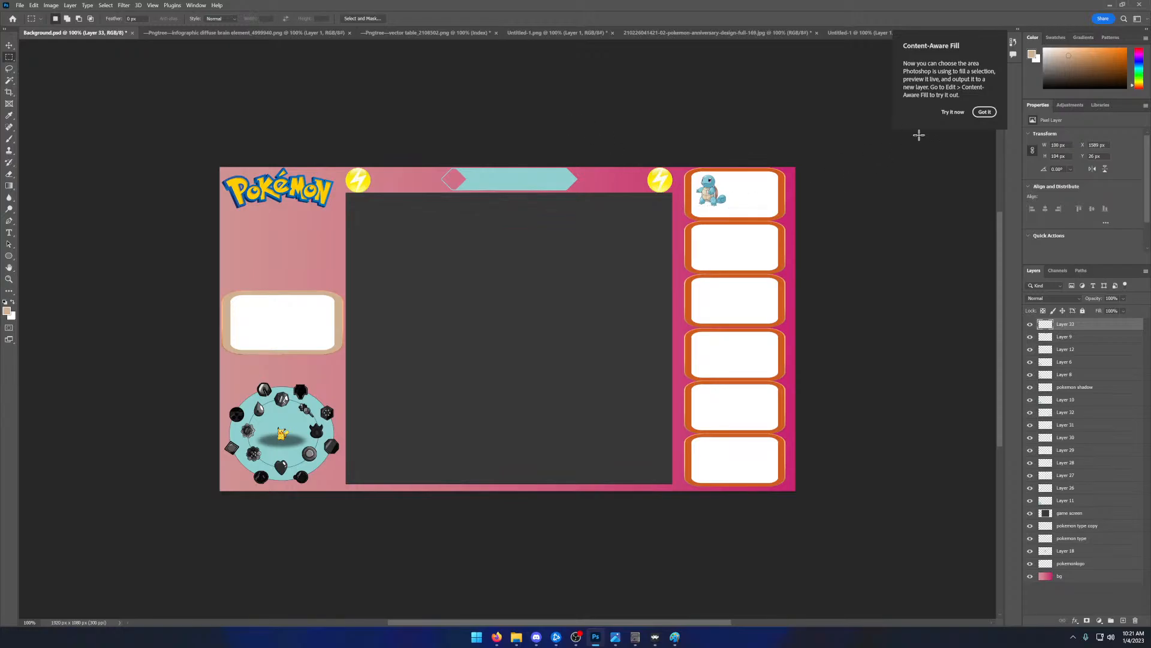
left_click(983, 112)
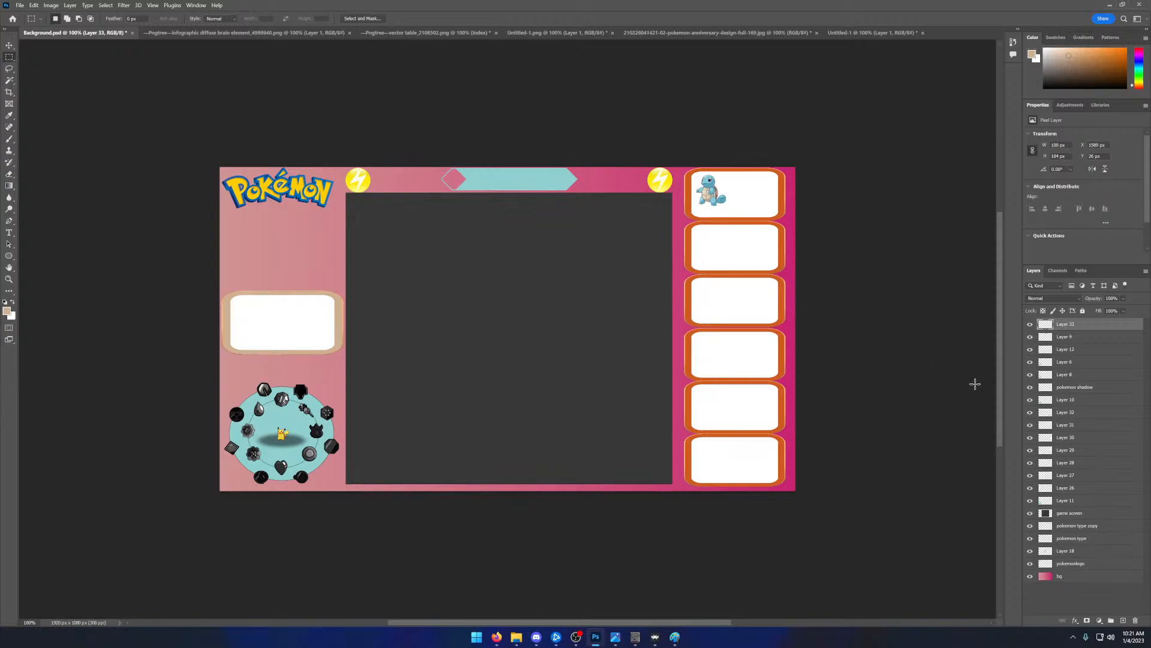
- Hide Layers 28 to 32, which hold the five lower panels of the right column
left_click(1060, 403)
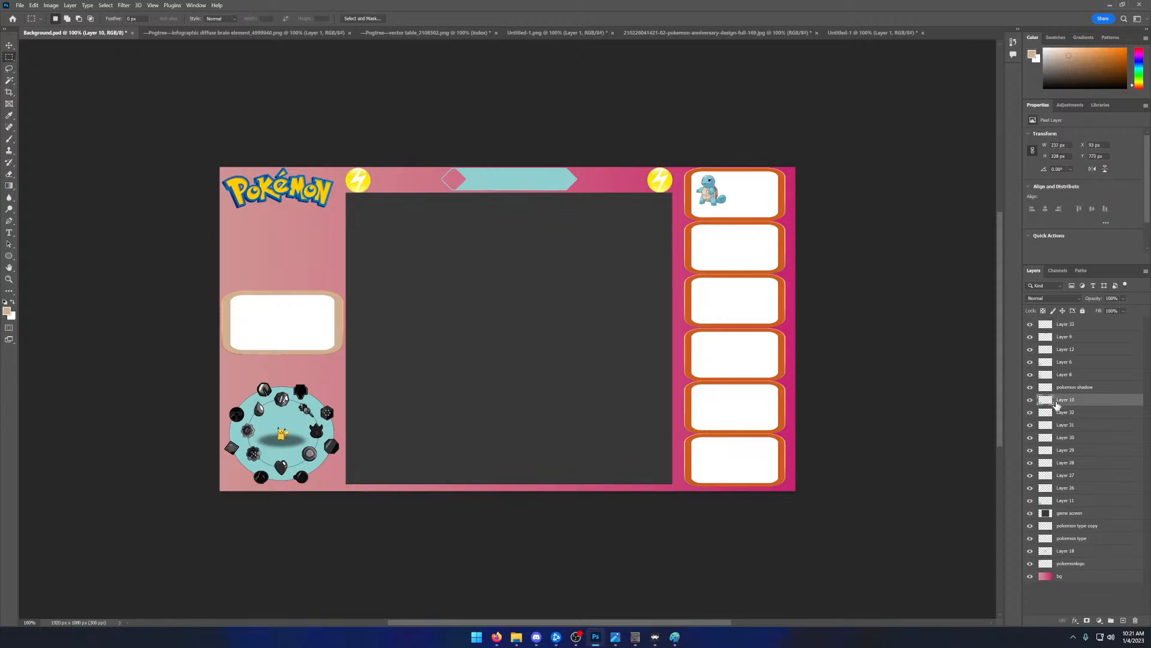
left_click(1031, 413)
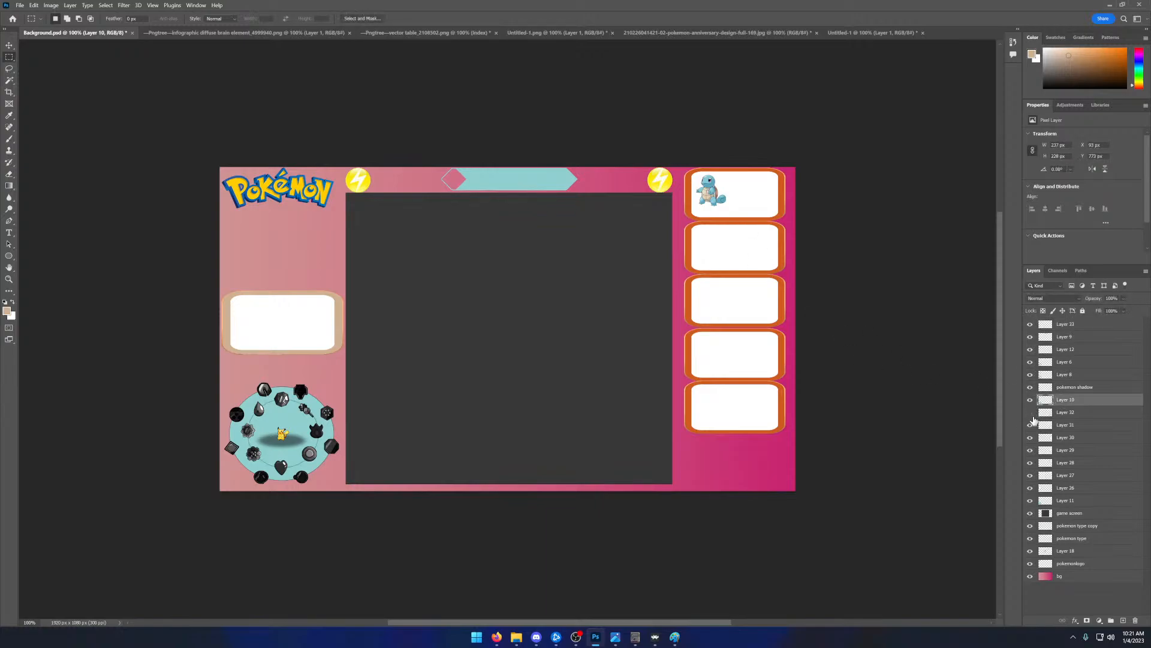
left_click(1031, 413)
left_click(1032, 414)
left_click(1031, 425)
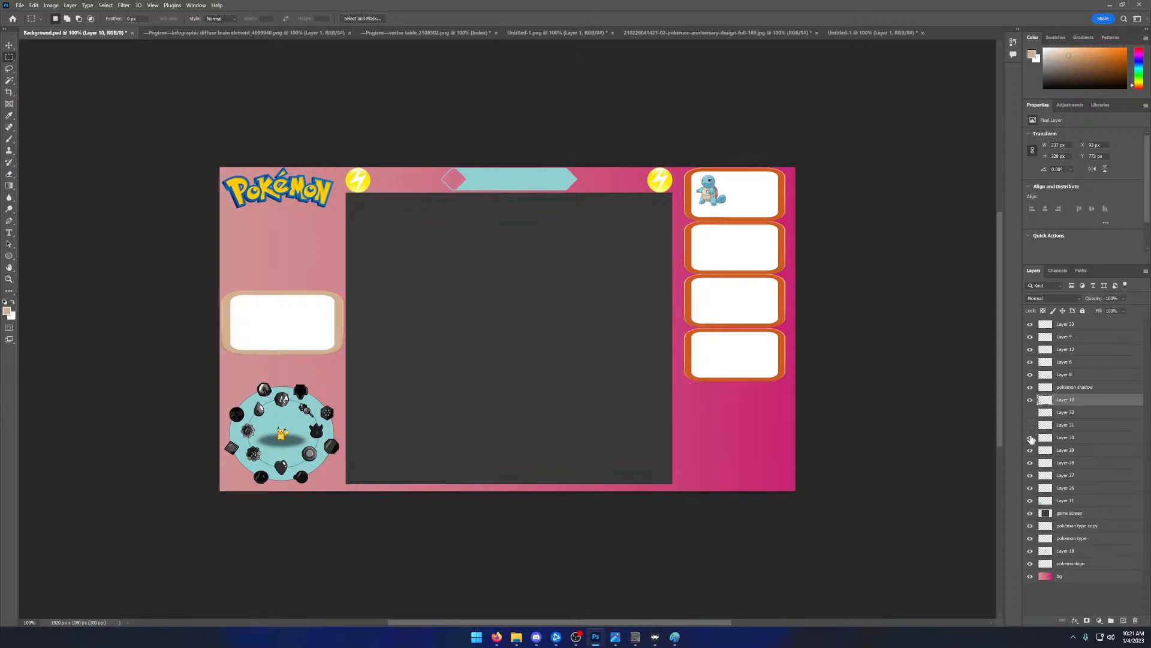
left_click(1030, 437)
left_click(1030, 450)
left_click(1031, 463)
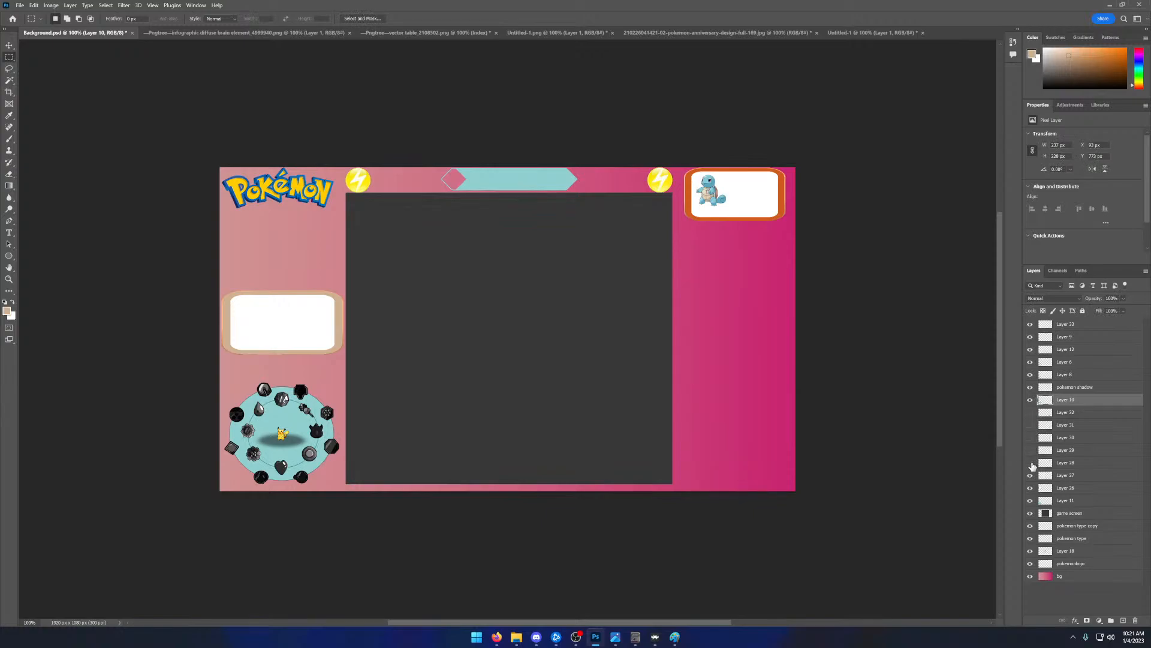
- Delete Layers 28 to 32, leaving only the uppermost panel in the right column
left_click(1053, 463)
left_click(1054, 451, "shift")
left_click(1053, 438, "shift")
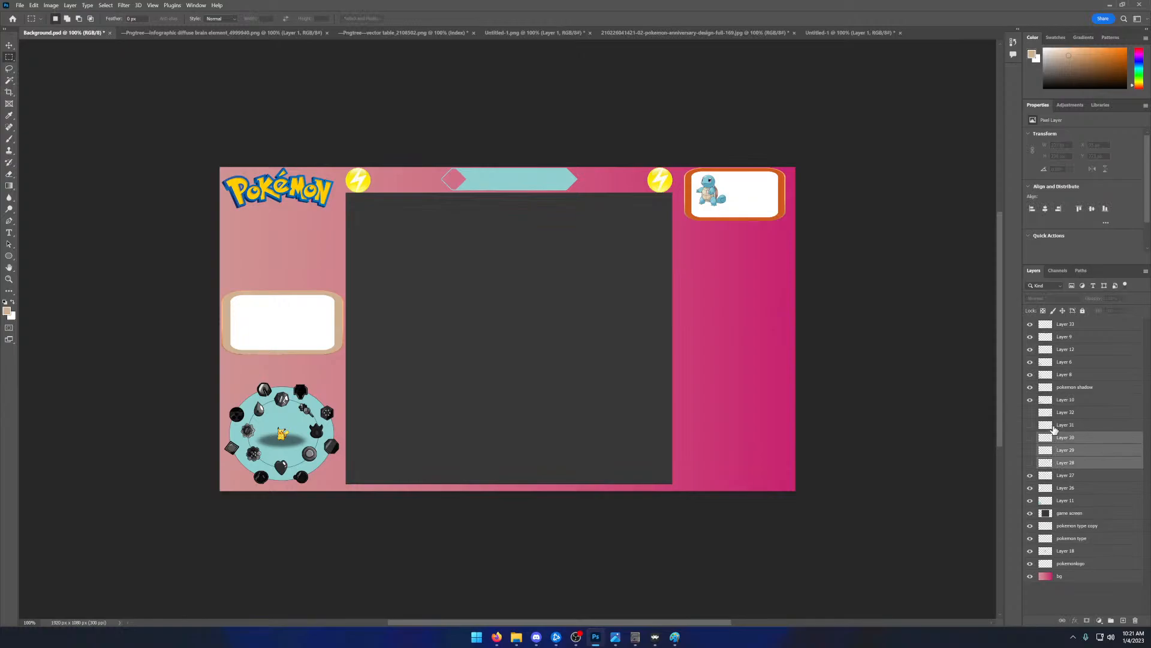
left_click(1053, 426, "shift")
left_click(1053, 413, "shift")
key("Delete")
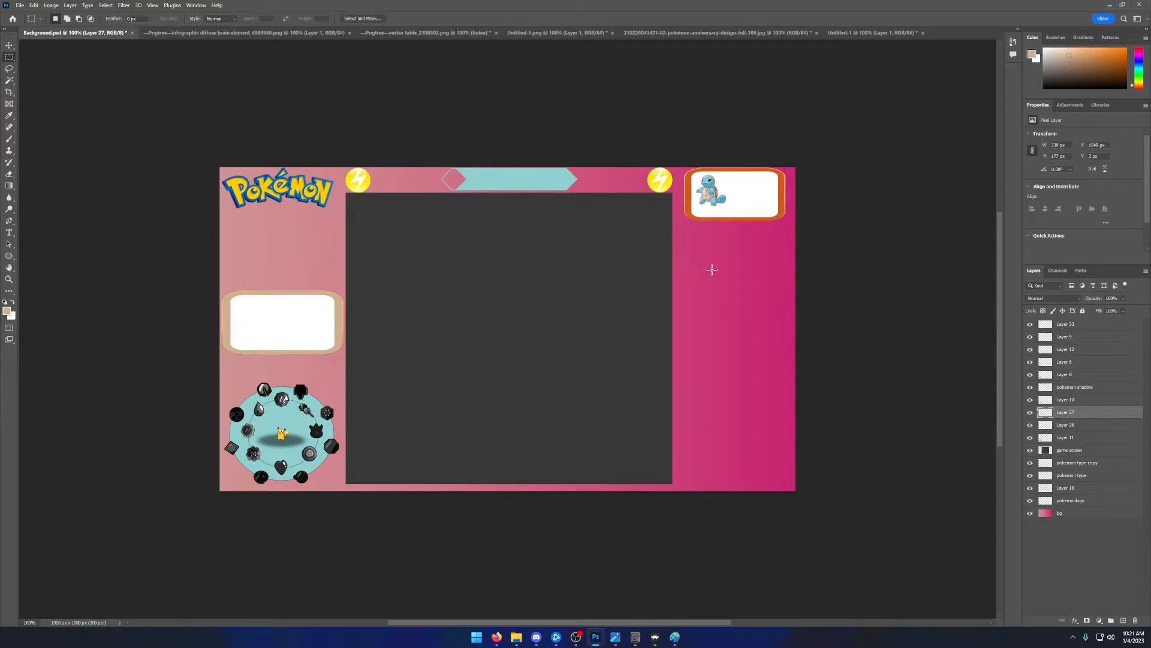
- Add the text "Level: 10" at 6 pt below Squirtle in the panel and widen its text box slightly
key("z")
left_click(716, 187)
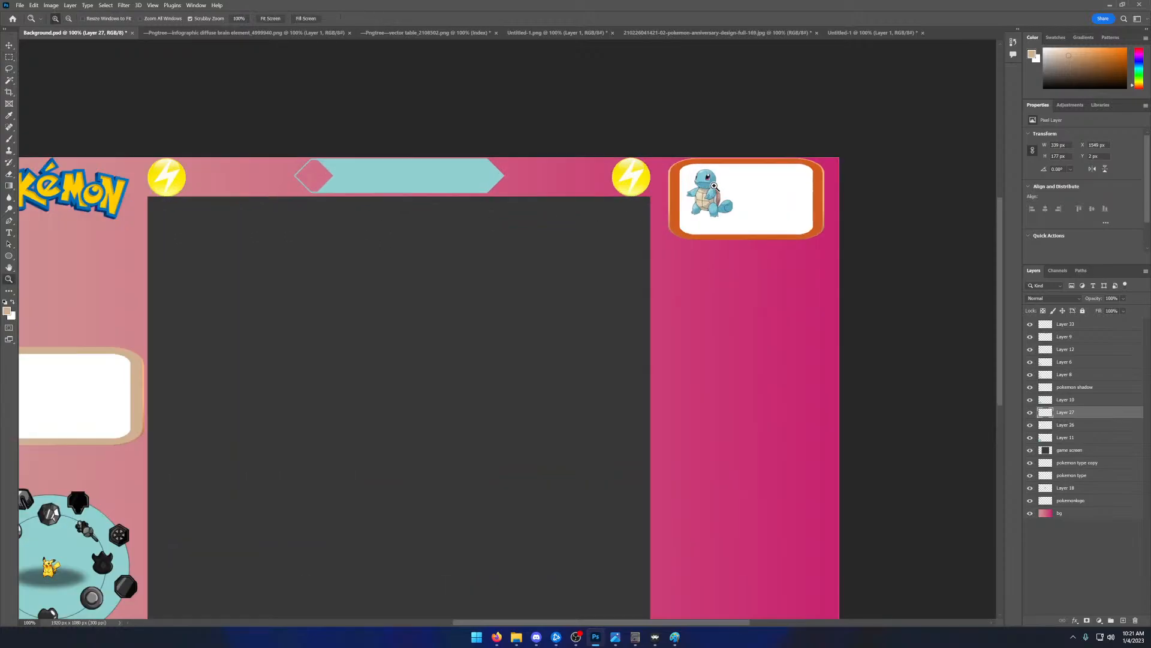
left_click(718, 188)
left_click(764, 243)
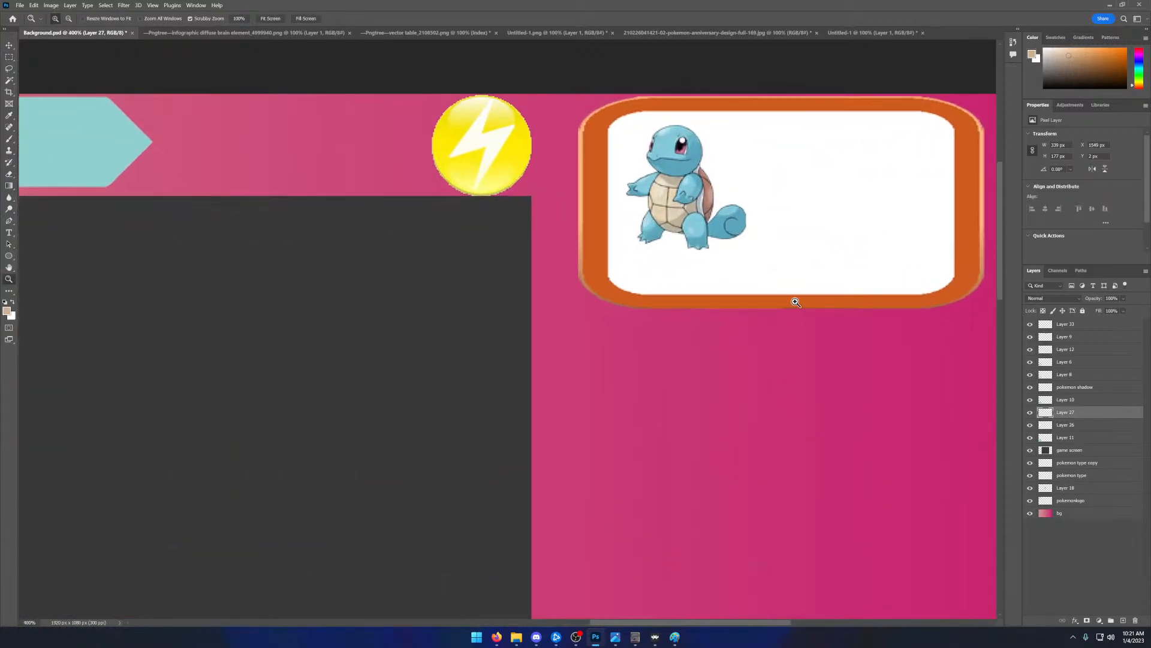
left_click(9, 232)
left_click_drag(627, 250, 733, 280)
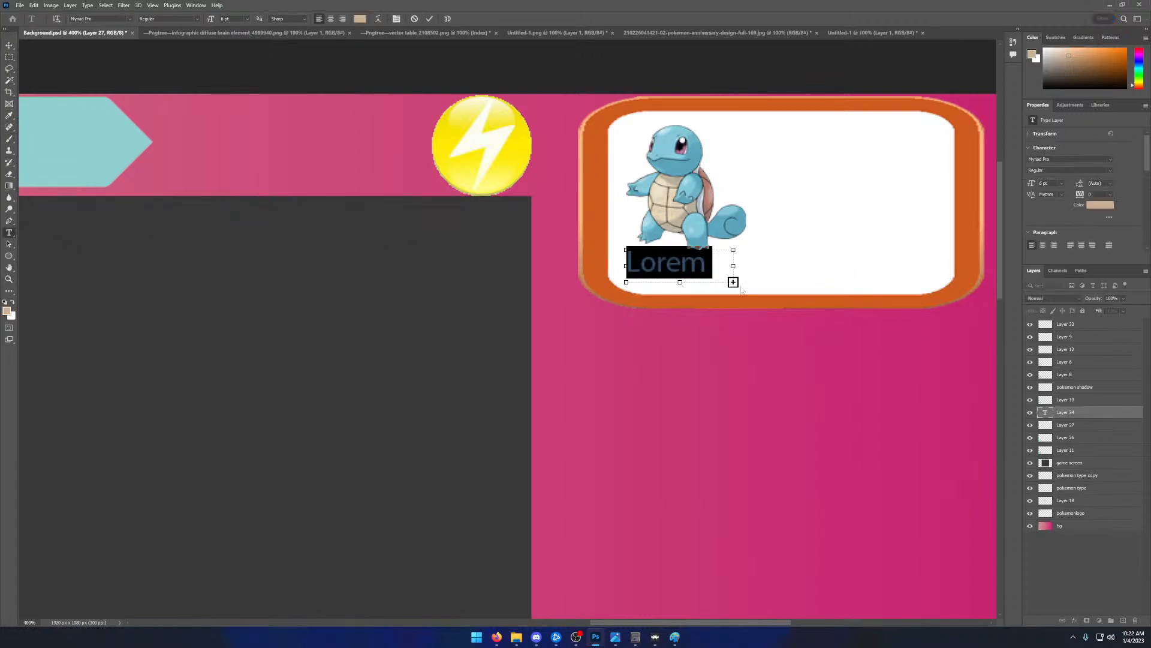
type("Lev")
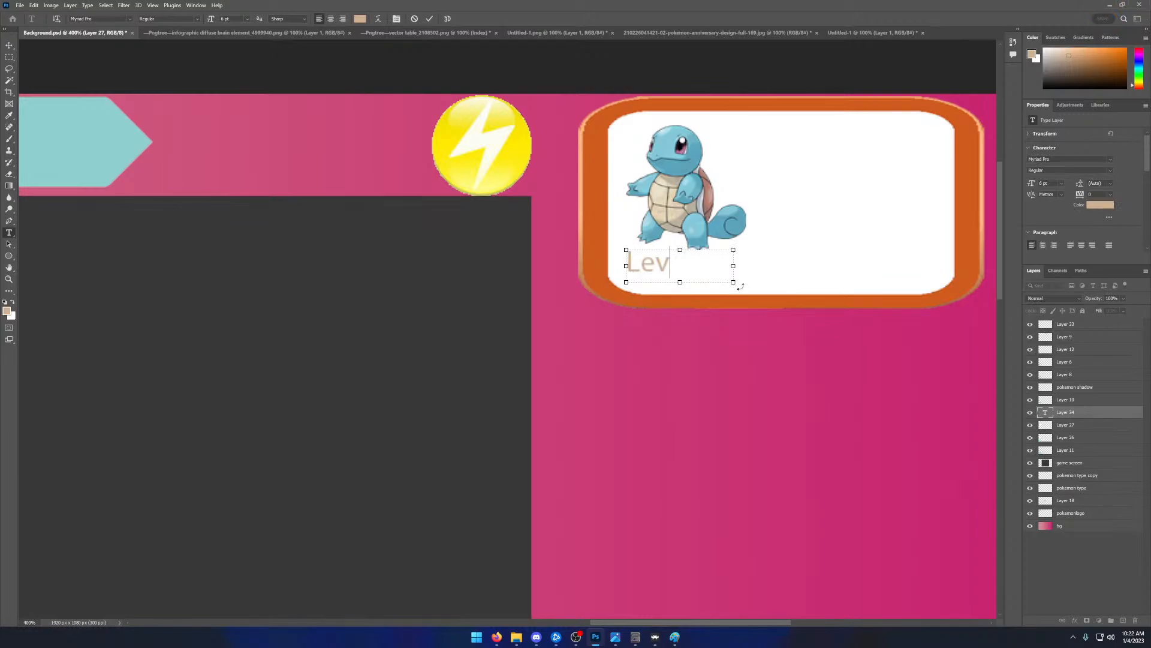
type("el:")
left_click_drag(735, 268, 751, 269)
- Swap the foreground and background colours and set the foreground colour to black (000000)
left_click(12, 302)
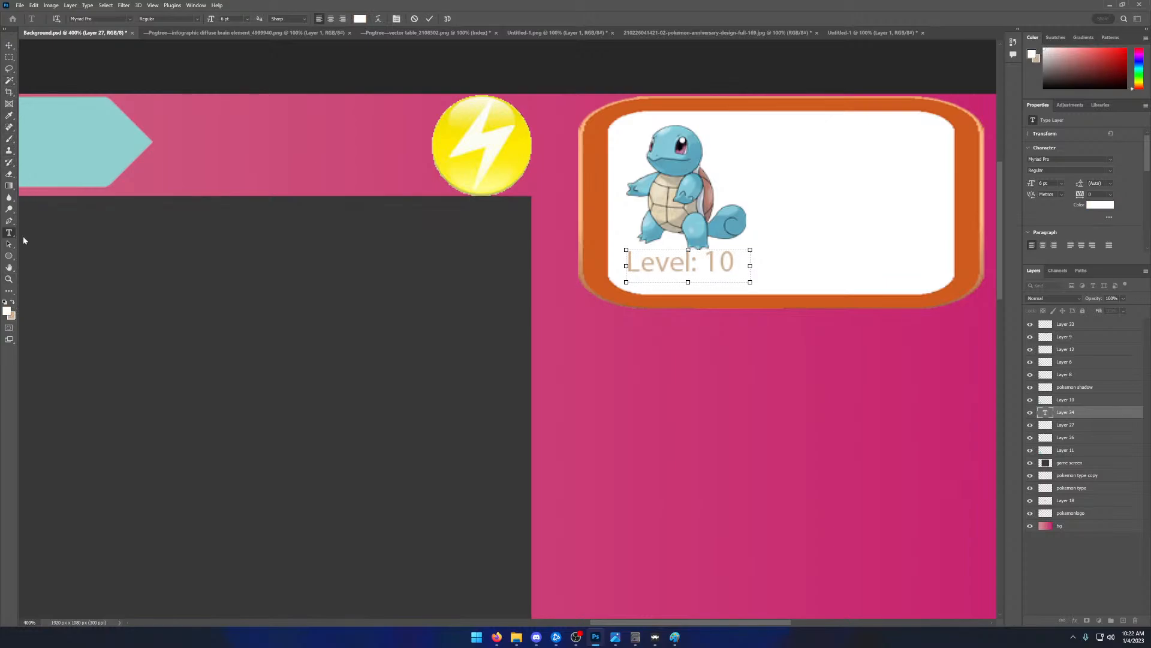
left_click(6, 310)
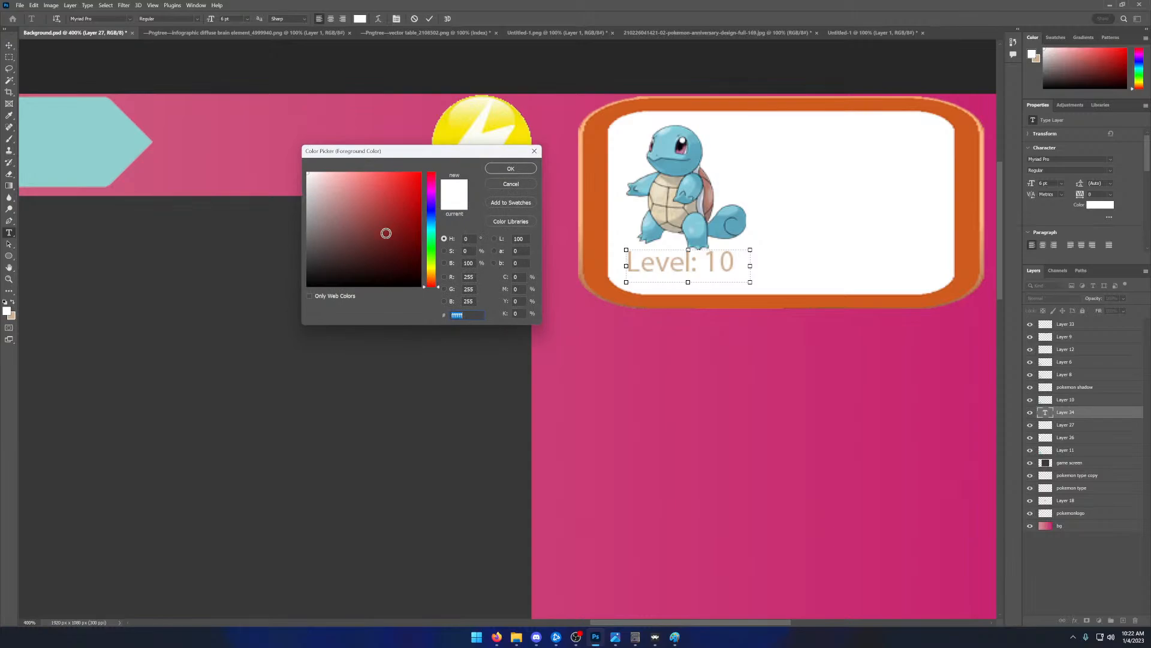
left_click_drag(308, 284, 306, 289)
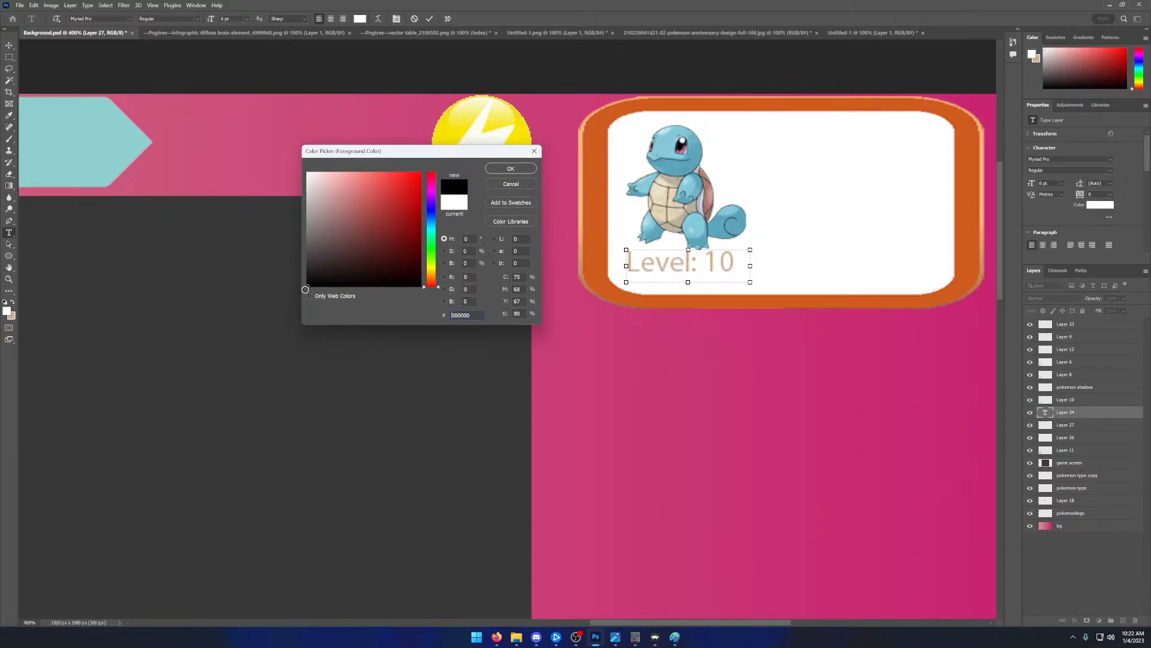
left_click(511, 170)
- Replace the label text below Squirtle with "level: 10"
left_click_drag(734, 263, 622, 260)
key("BackSpace")
type("level")
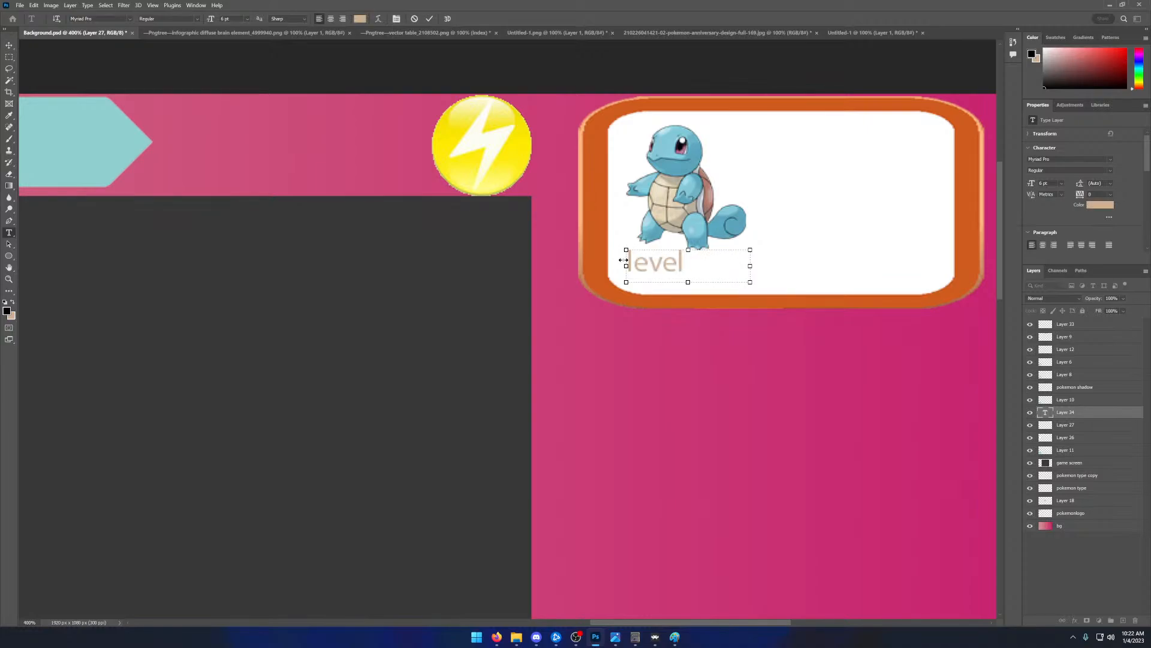
type(": 10")
- Change the colour of the whole "level: 10" text to black (000000), narrow its text box slightly and commit the text
key("ctrl+a")
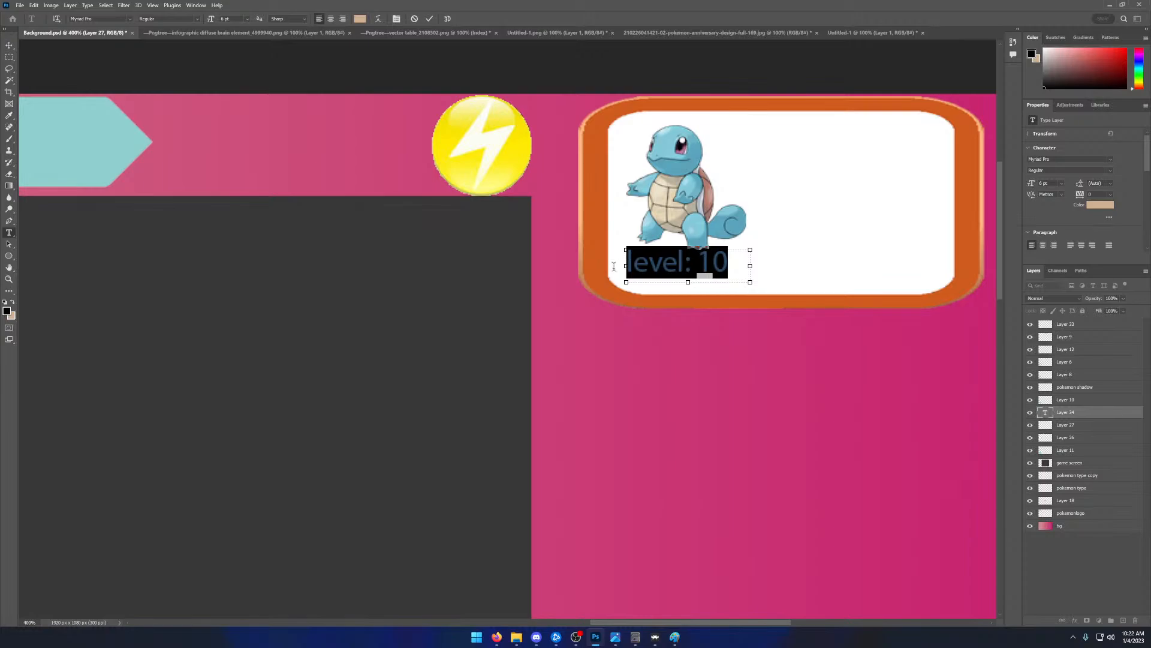
left_click(362, 19)
left_click_drag(320, 238, 300, 291)
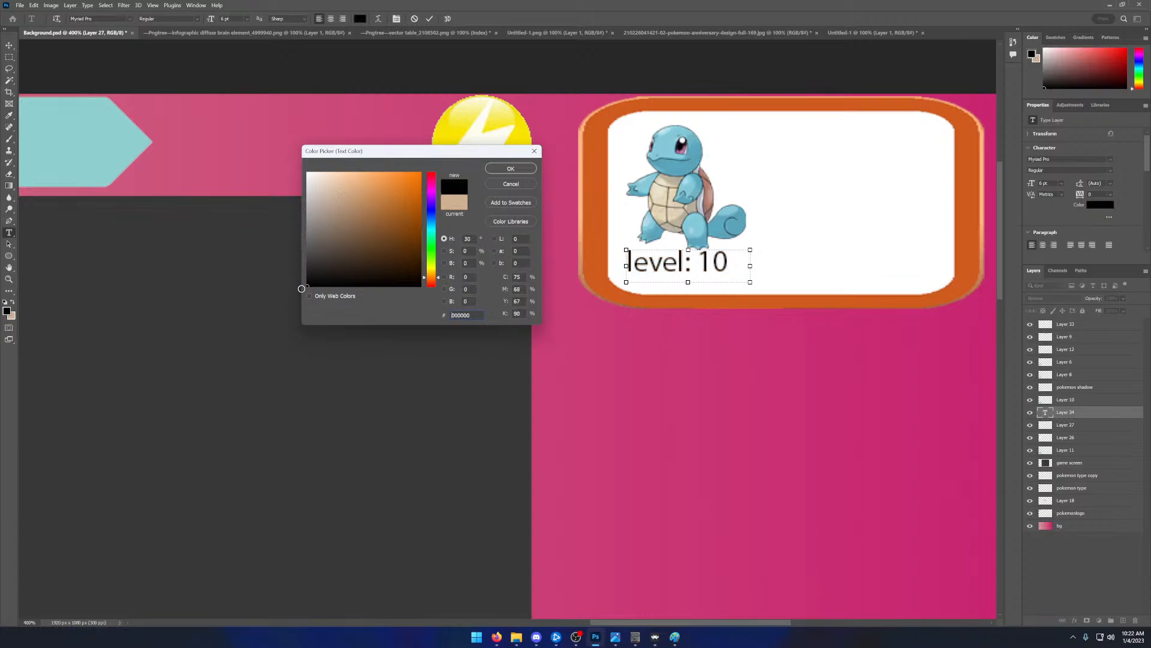
left_click(511, 168)
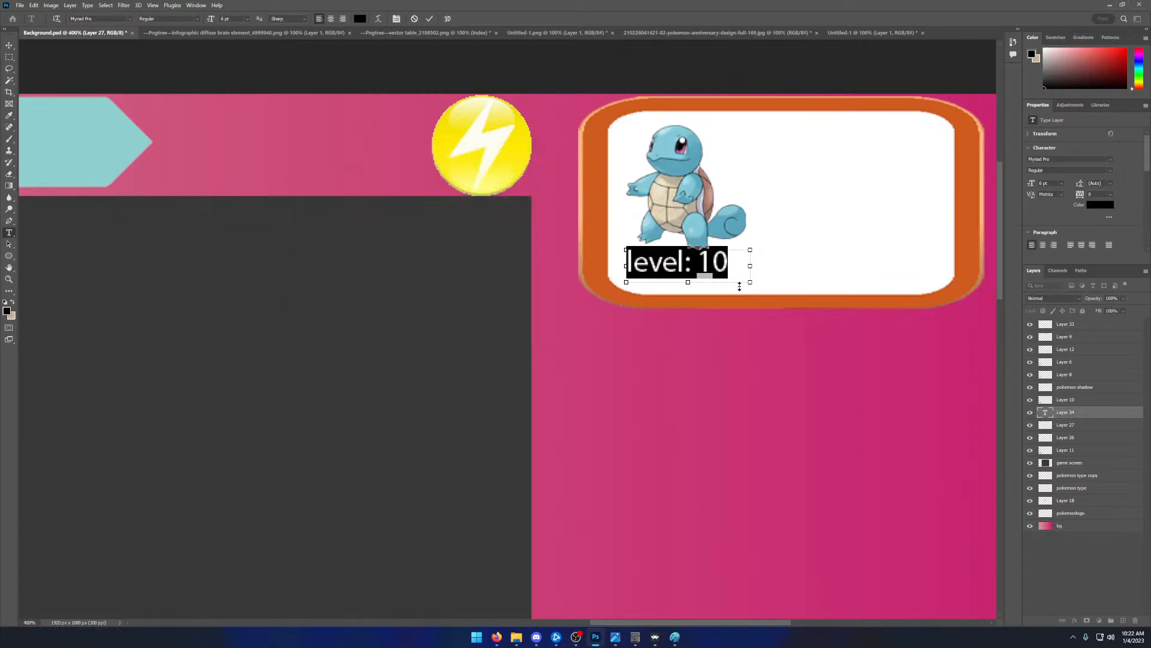
left_click_drag(751, 285, 743, 284)
left_click(430, 18)
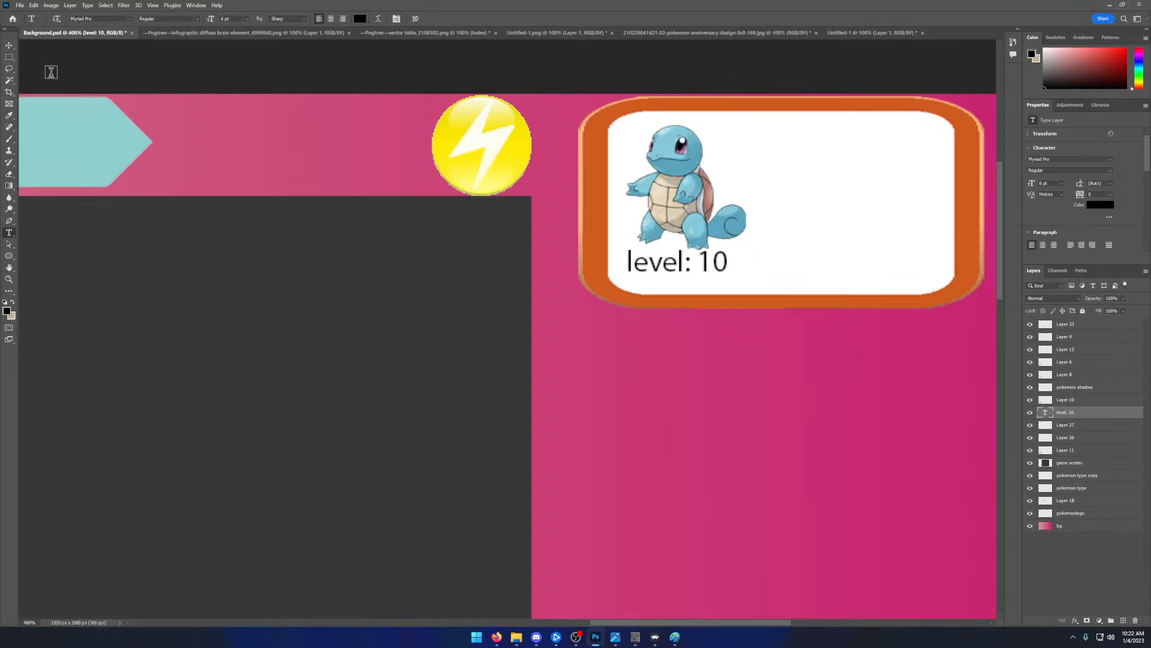
- Move the "level: 10" label slightly down and to the right inside the panel, and nudge Squirtle slightly left
left_click(10, 46)
left_click_drag(685, 273, 690, 281)
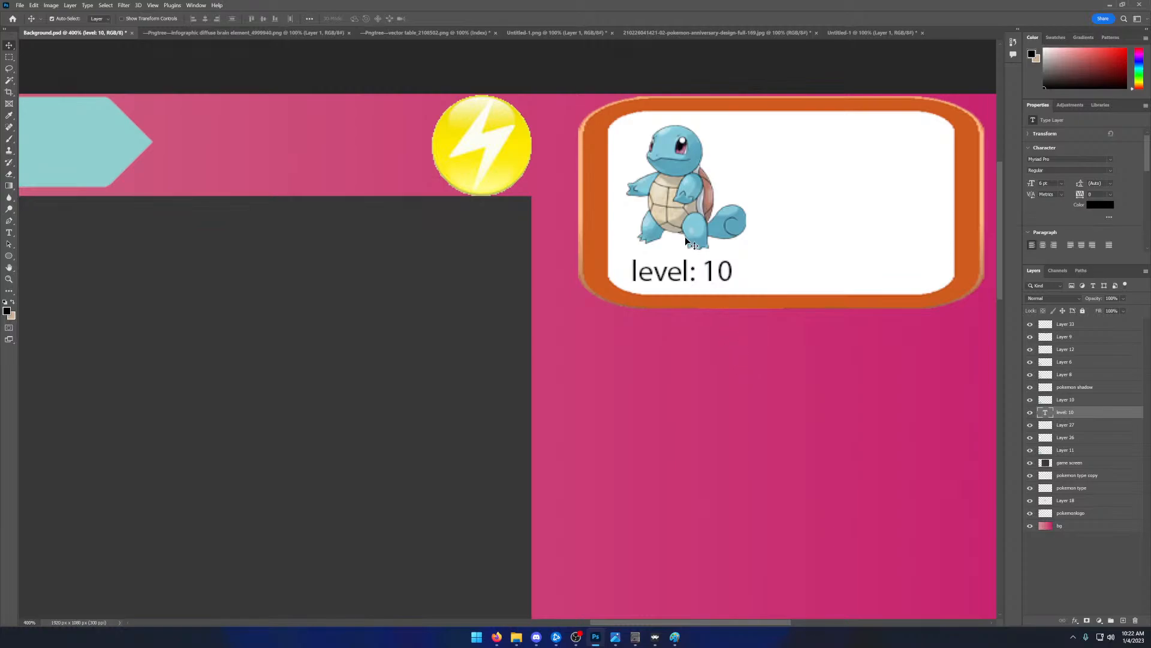
left_click_drag(663, 190, 664, 192)
left_click(791, 254)
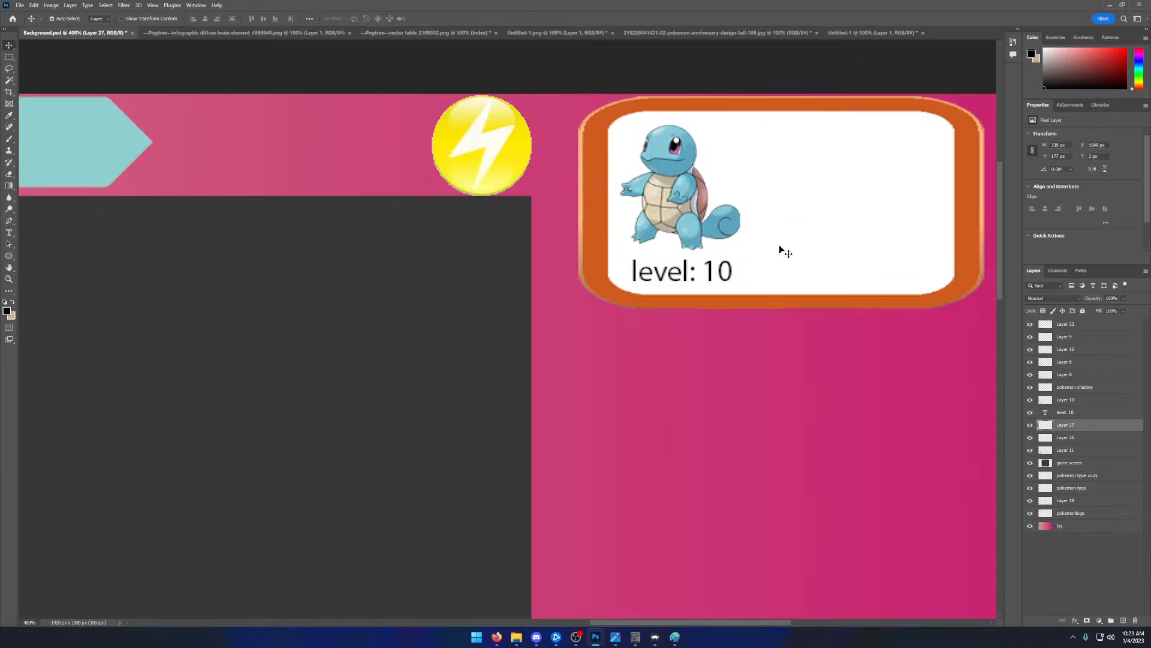
left_click_drag(780, 245, 768, 224)
key("alt+Tab")
key("super+shift+s")
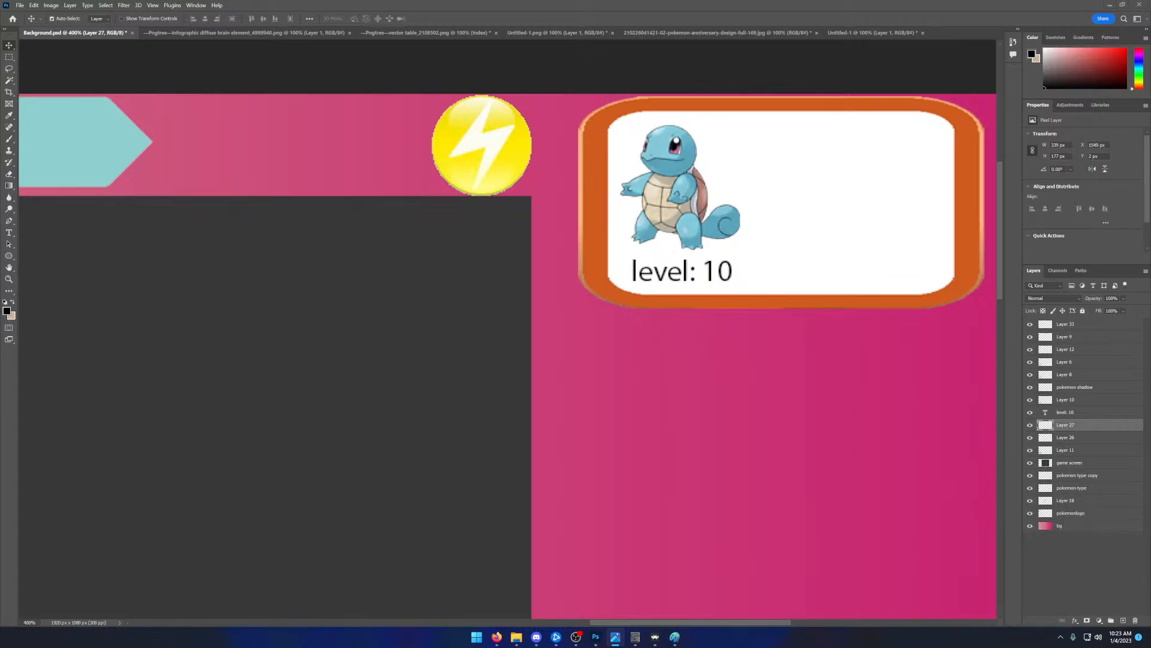
key("super+shift+s")
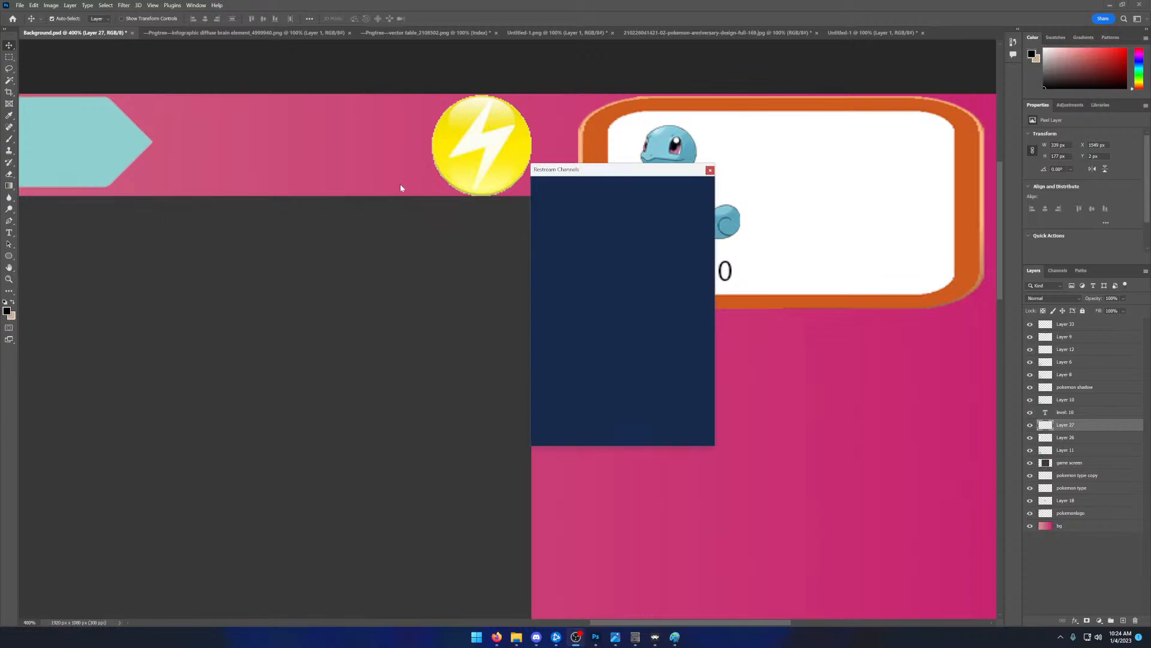
left_click_drag(549, 179, 222, 0)
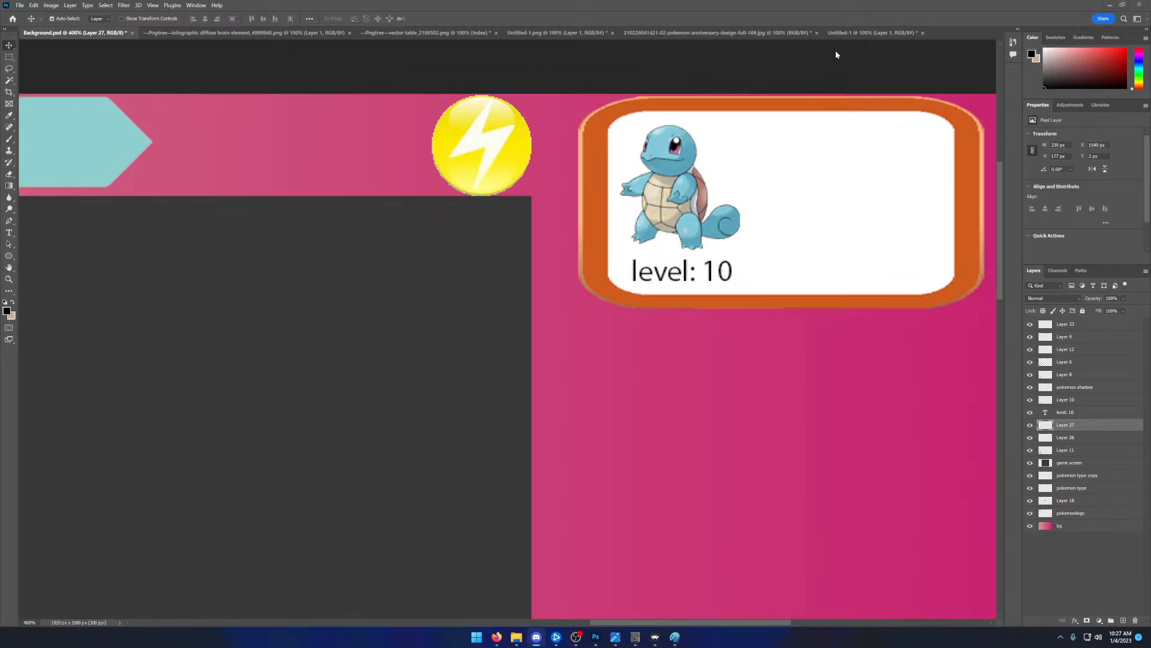
- Create a new 860 × 842 px document at 72 pixels/inch with transparent background contents
left_click(854, 34)
left_click(21, 6)
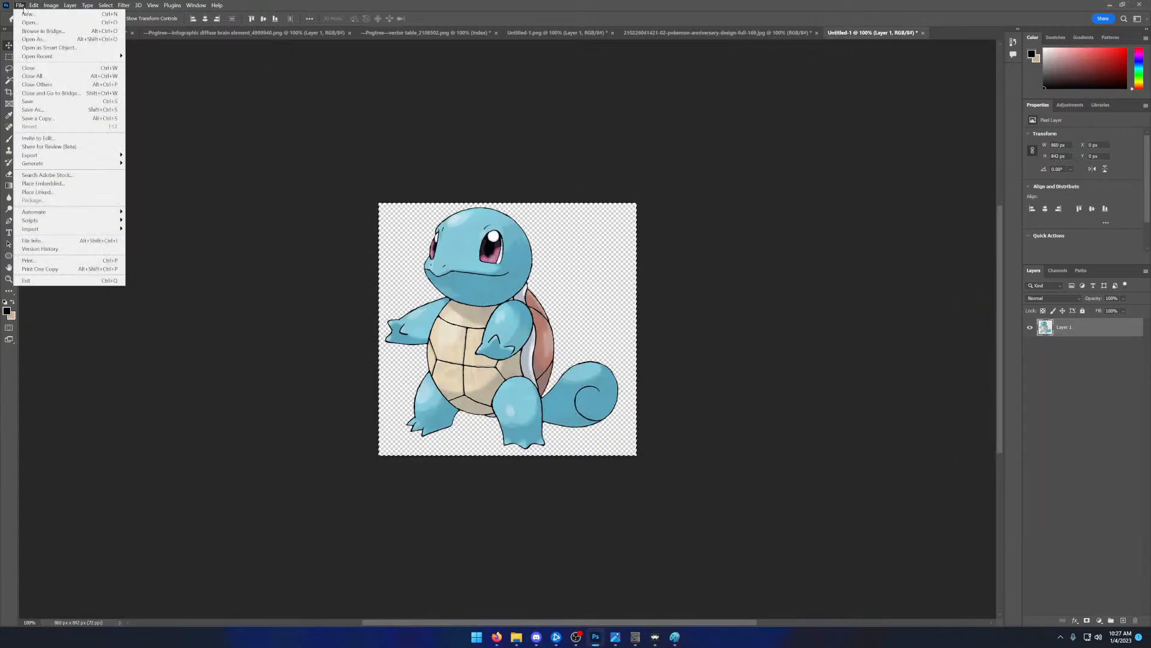
left_click(21, 6)
left_click(21, 5)
left_click(28, 14)
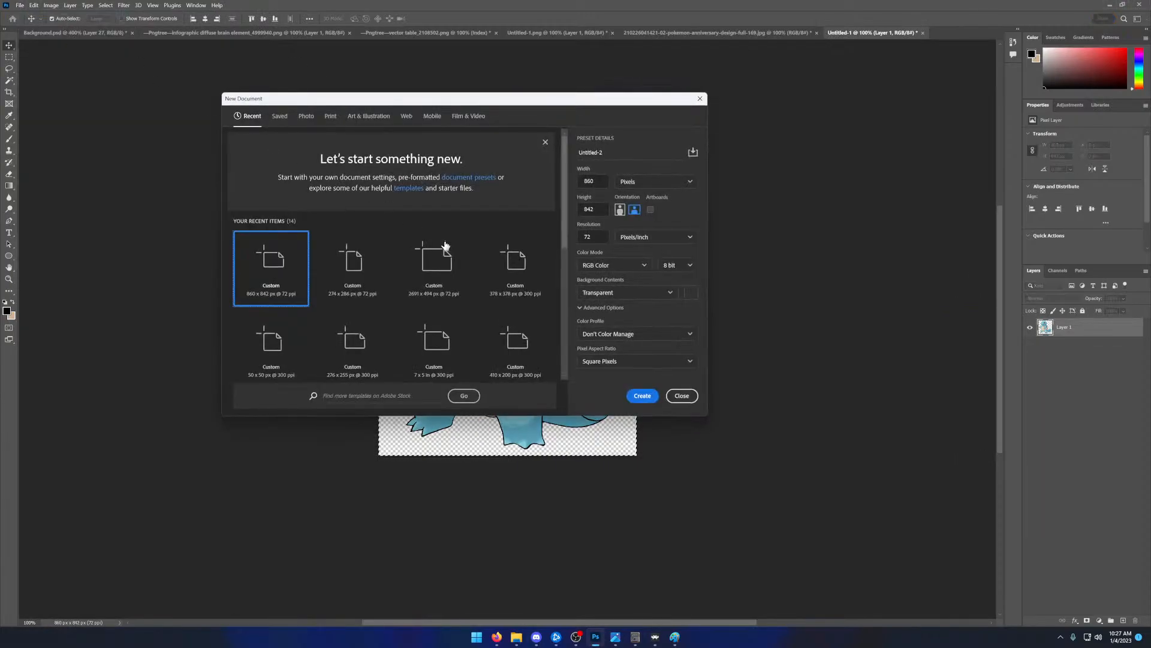
left_click(641, 395)
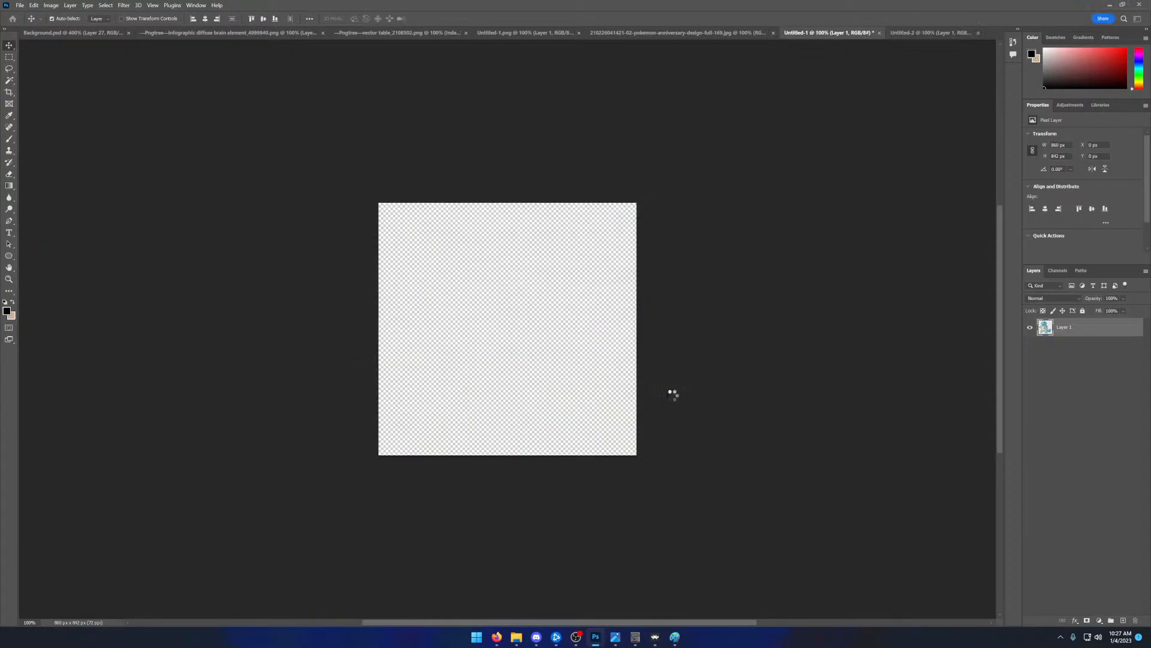
left_click(625, 343)
left_click(624, 343)
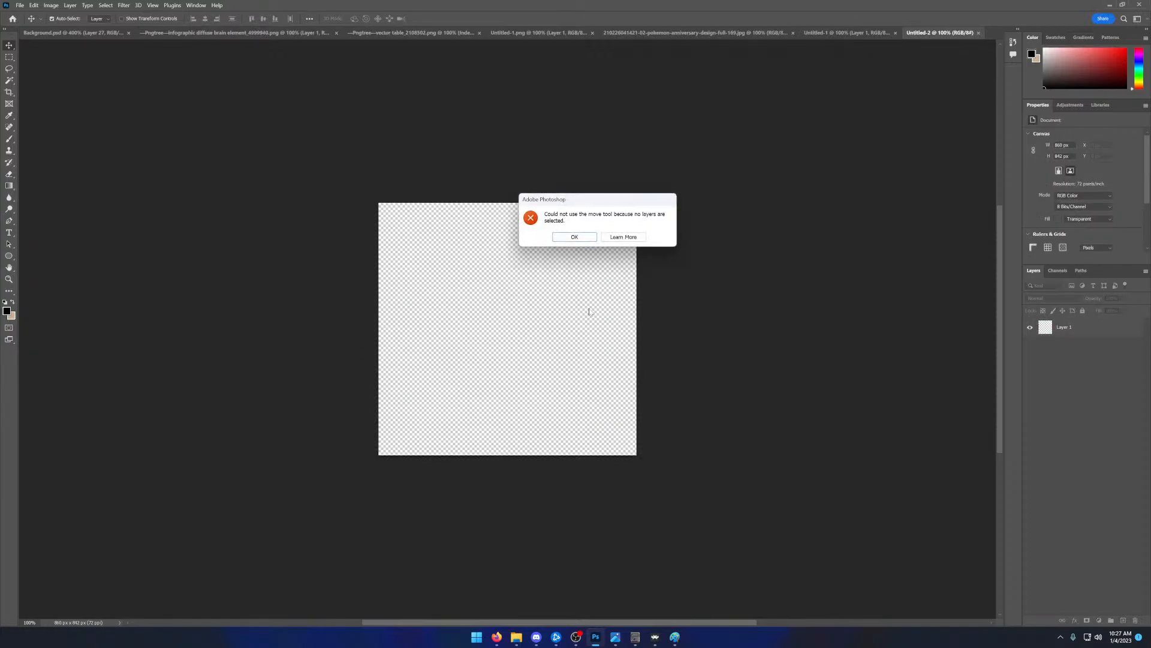
left_click(575, 237)
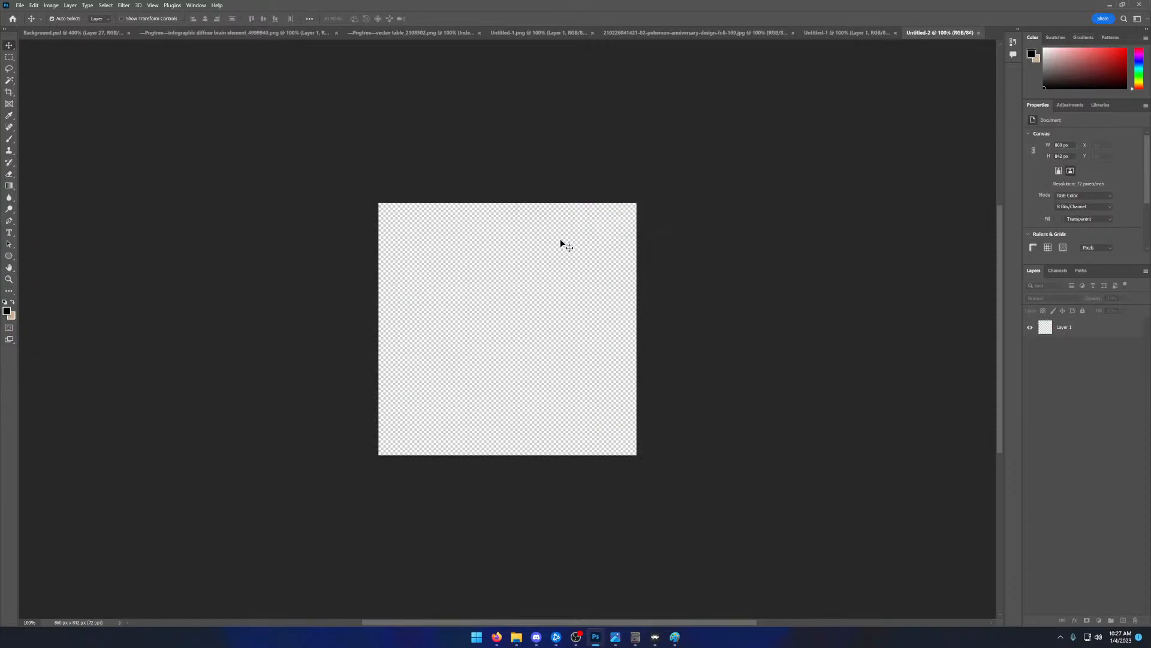
key("alt+Tab")
key("alt+Tab")
- Draw a wide black ellipse about 722 × 120 px across the upper part of the canvas and swap the foreground and background colours
left_click(9, 257)
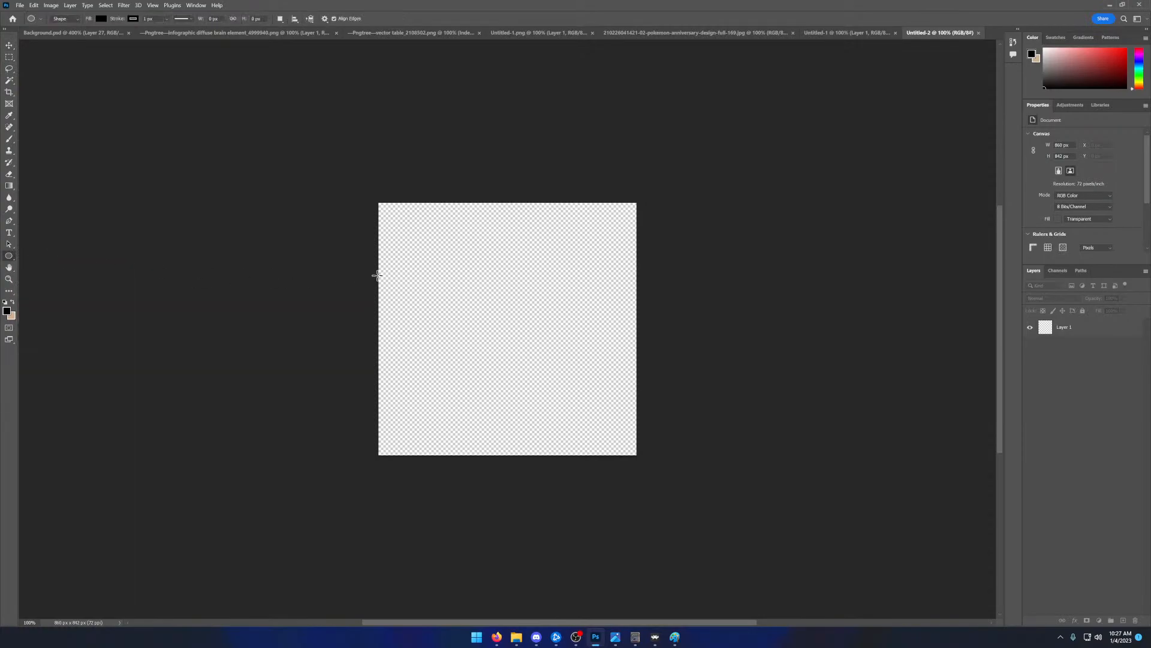
left_click_drag(403, 271, 625, 308)
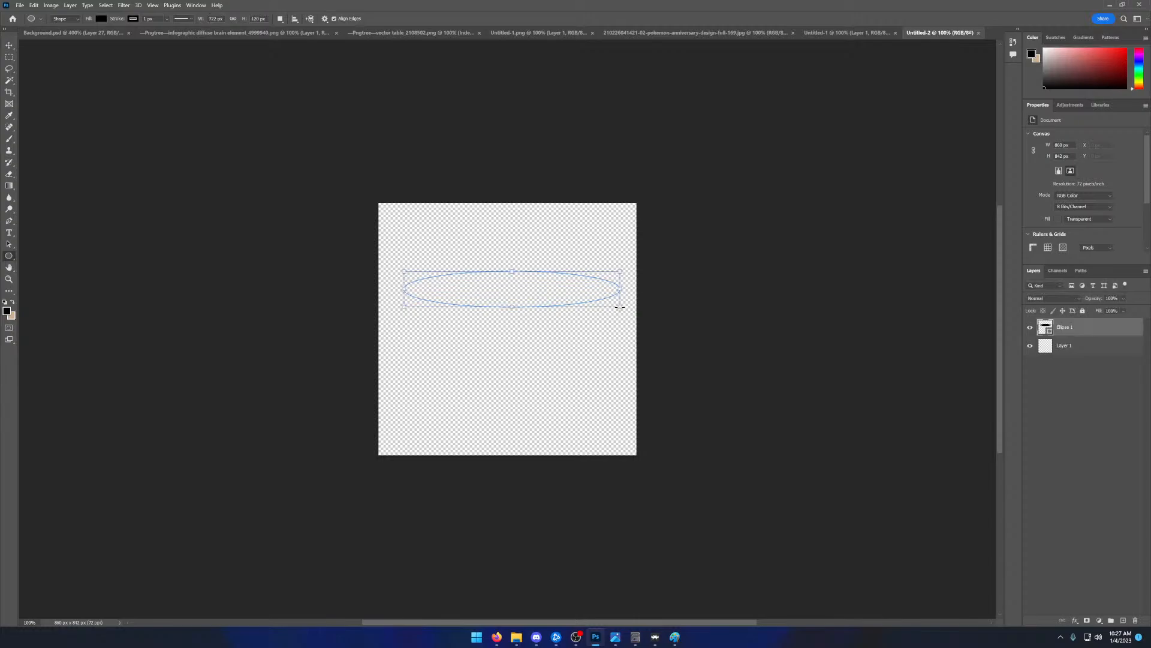
left_click(11, 303)
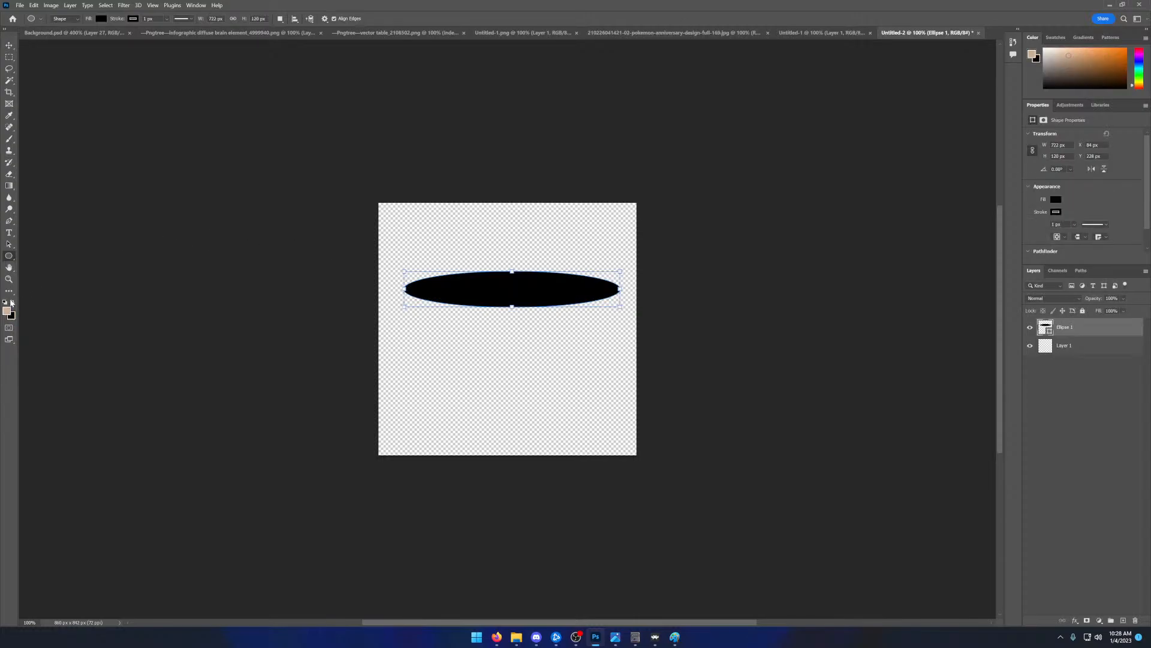
left_click(563, 226)
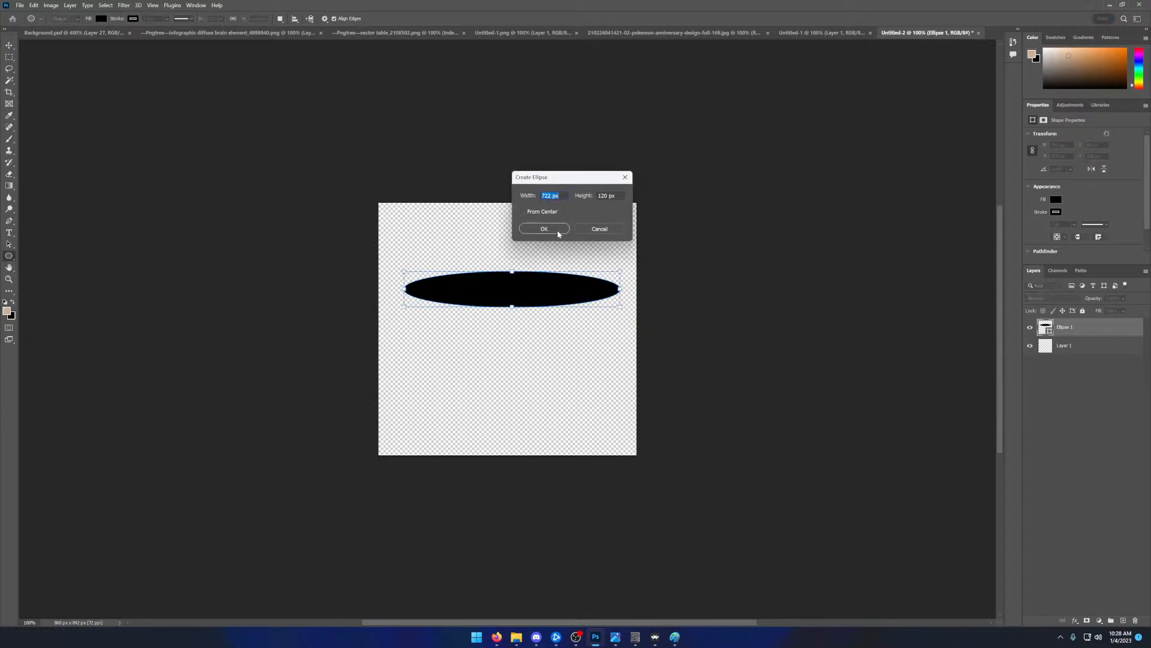
left_click(544, 229)
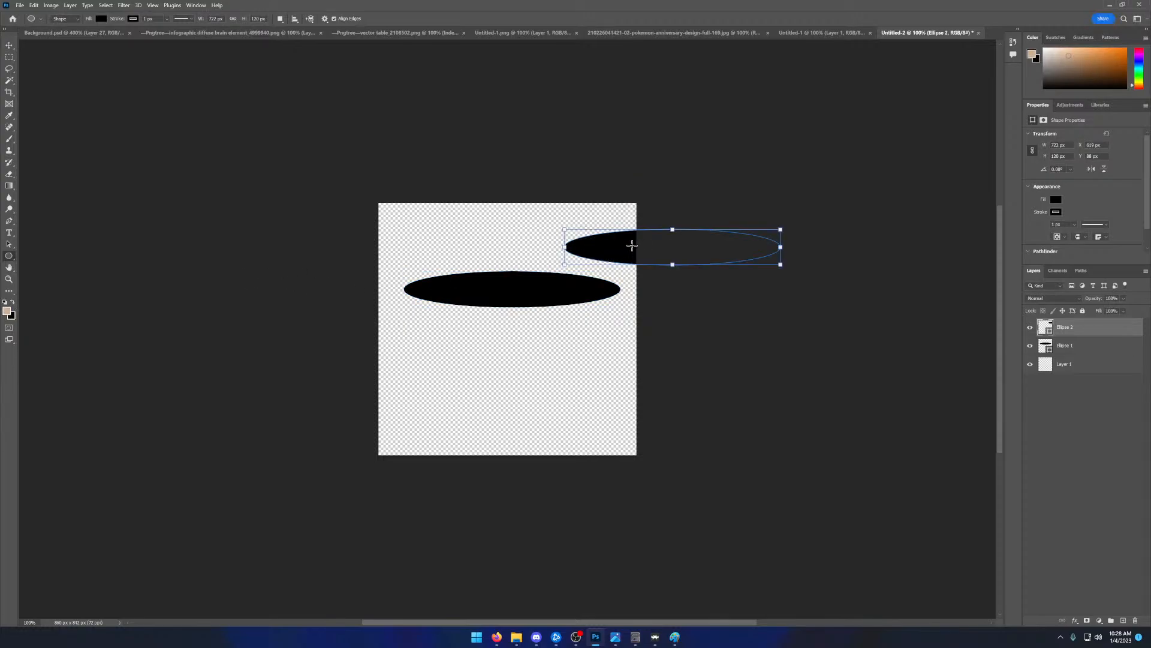
key("ctrl+z")
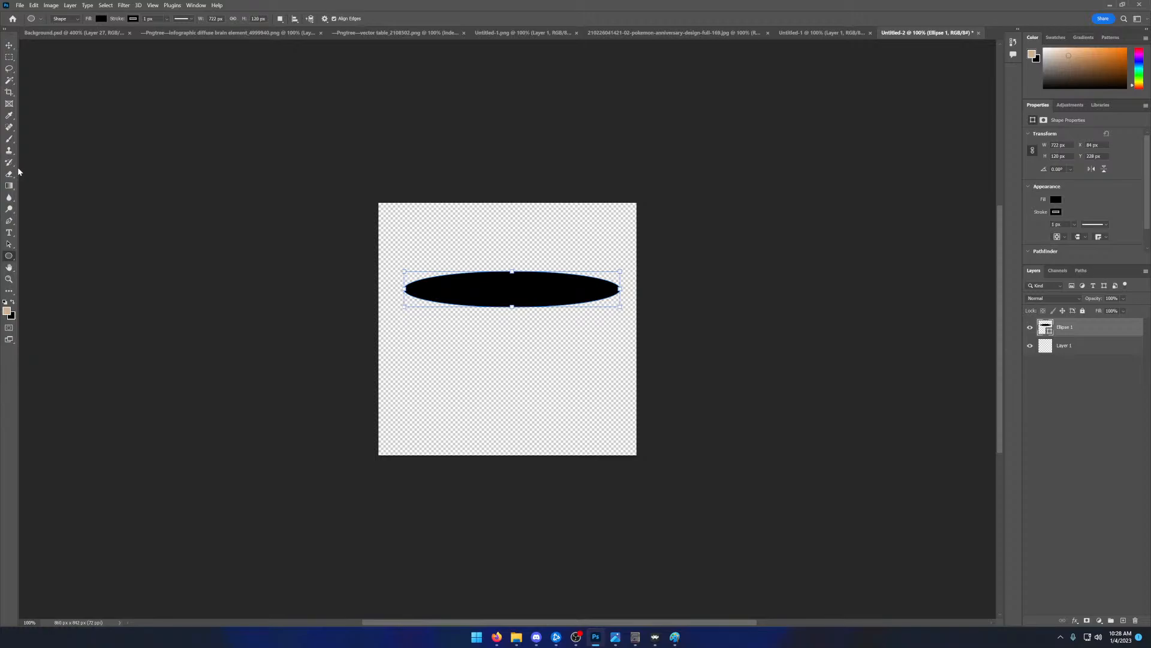
- Try to select the black ellipse with the Magic Wand
left_click(8, 80)
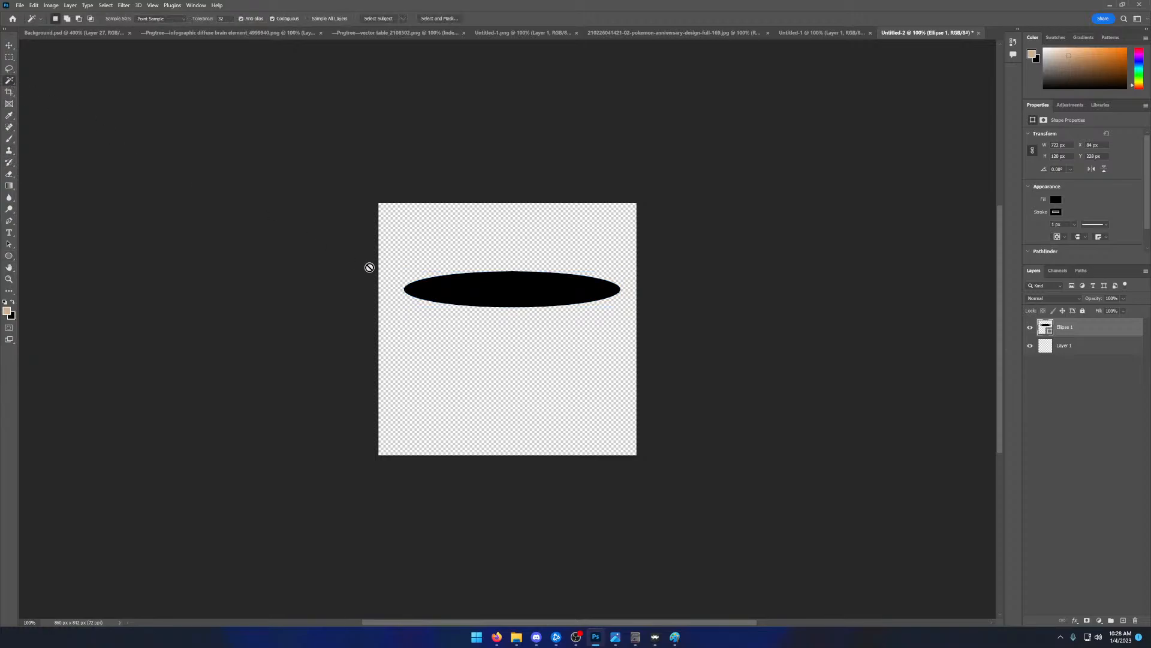
left_click(472, 290)
left_click(599, 236)
left_click(483, 289)
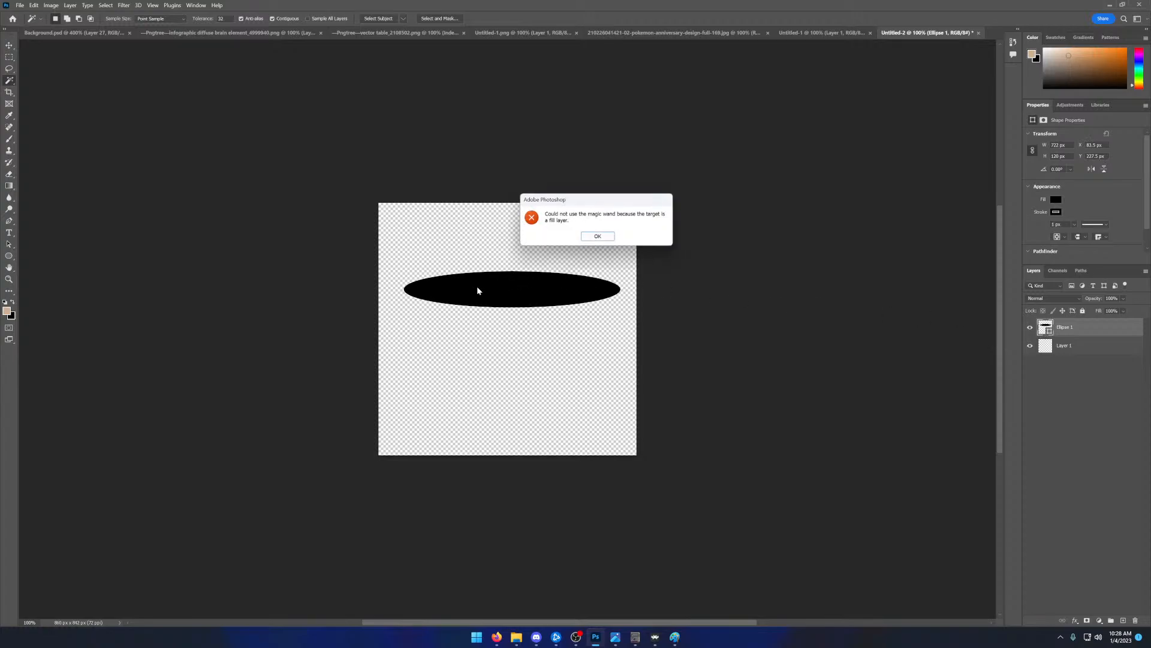
left_click(605, 238)
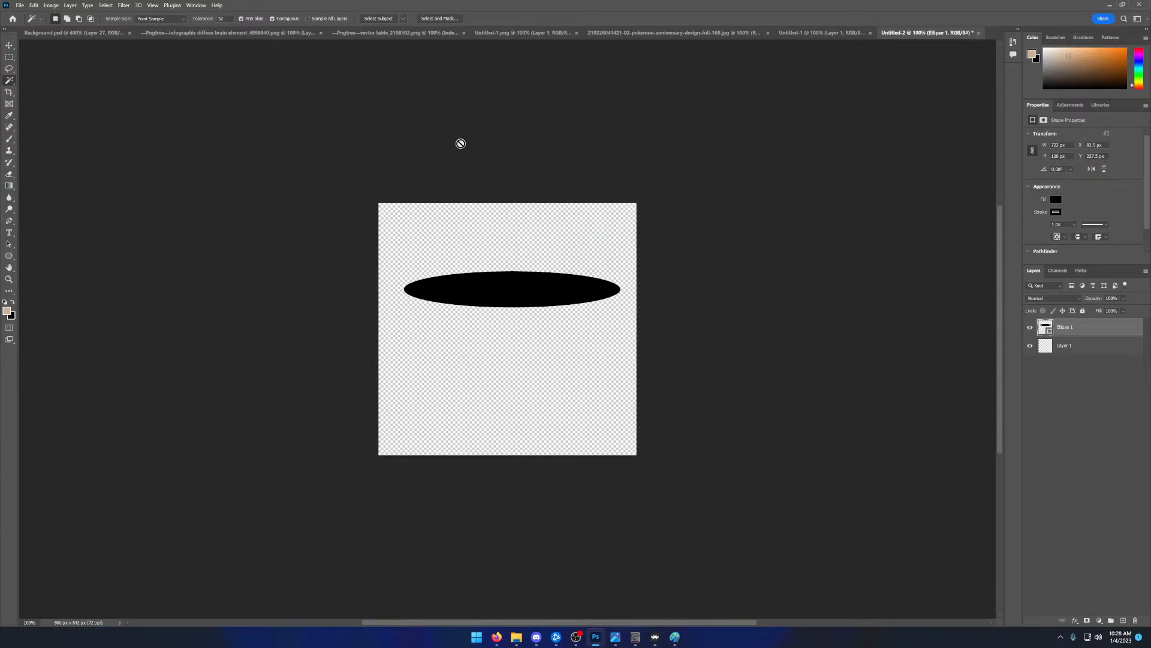
- Marquee-select the area around the black ellipse, try pasting it into Background.psd, and undo the paste
left_click(10, 57)
left_click_drag(399, 249, 628, 319)
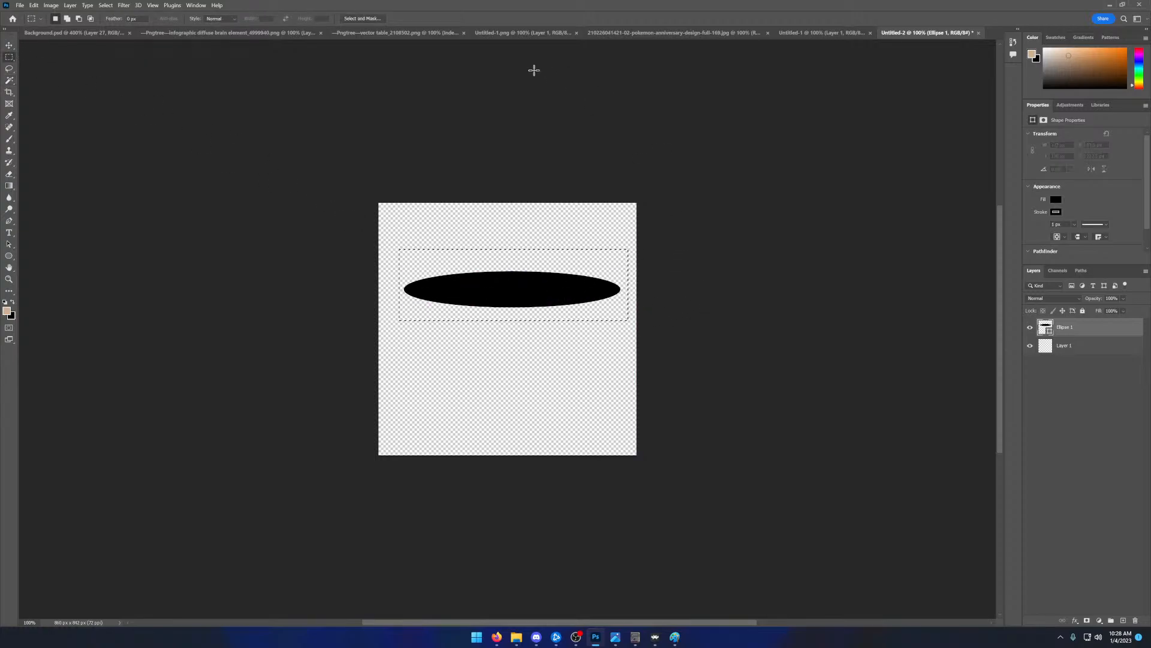
left_click(789, 34)
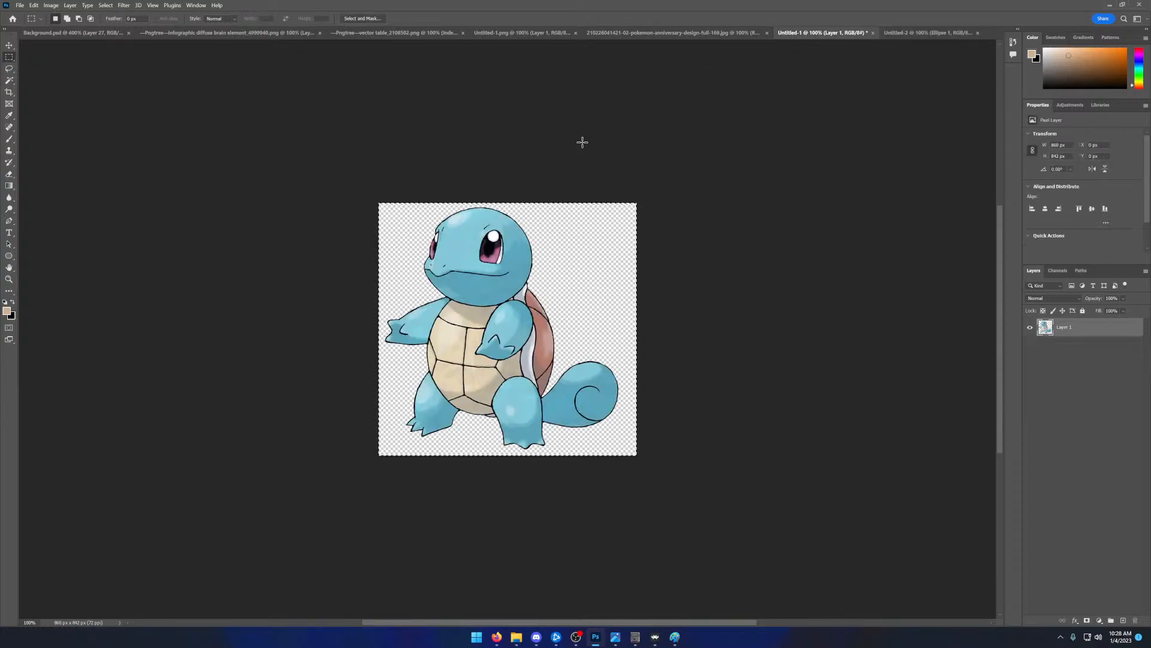
left_click(613, 34)
left_click(526, 33)
left_click(399, 38)
left_click(234, 34)
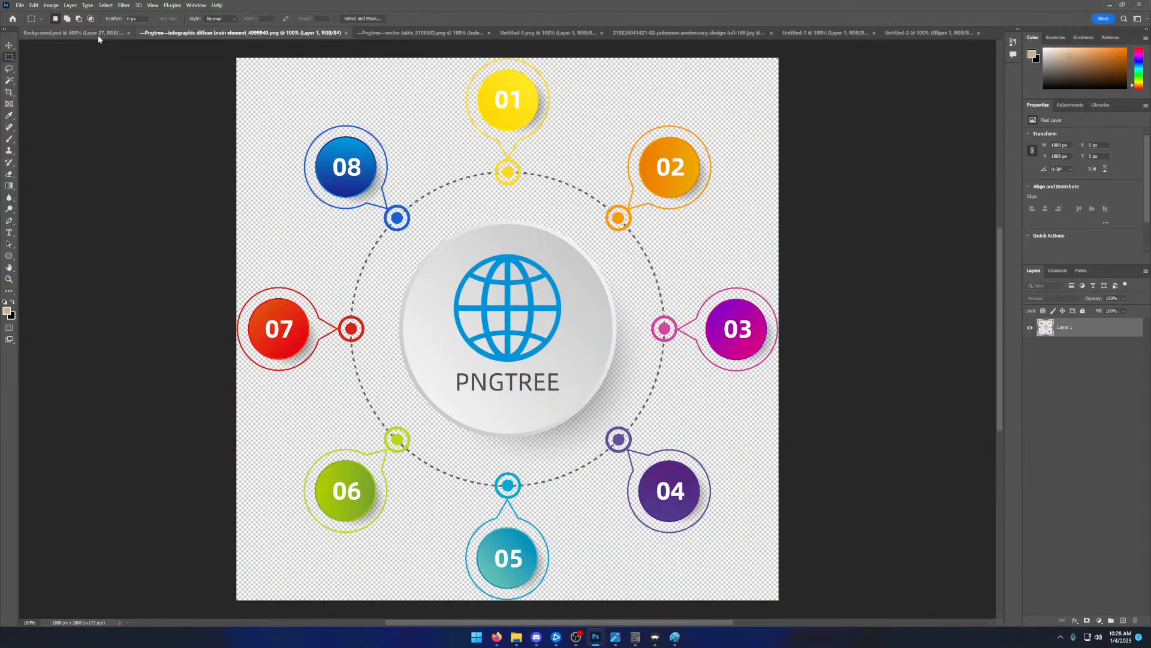
left_click(99, 34)
key("ctrl+v")
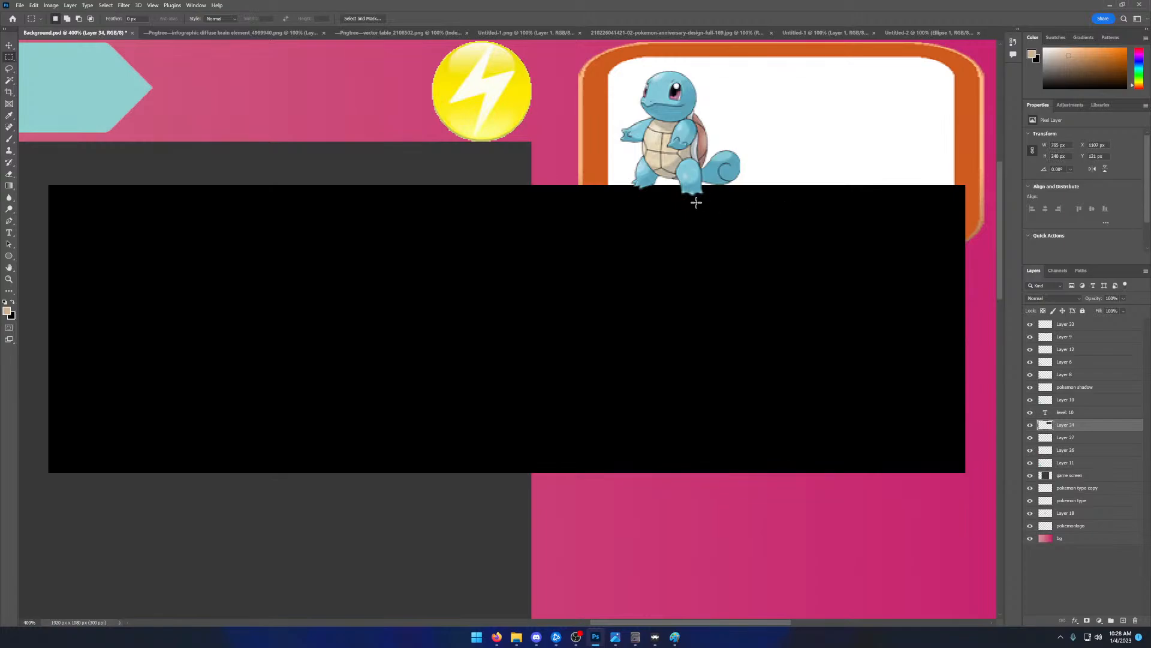
key("ctrl+z")
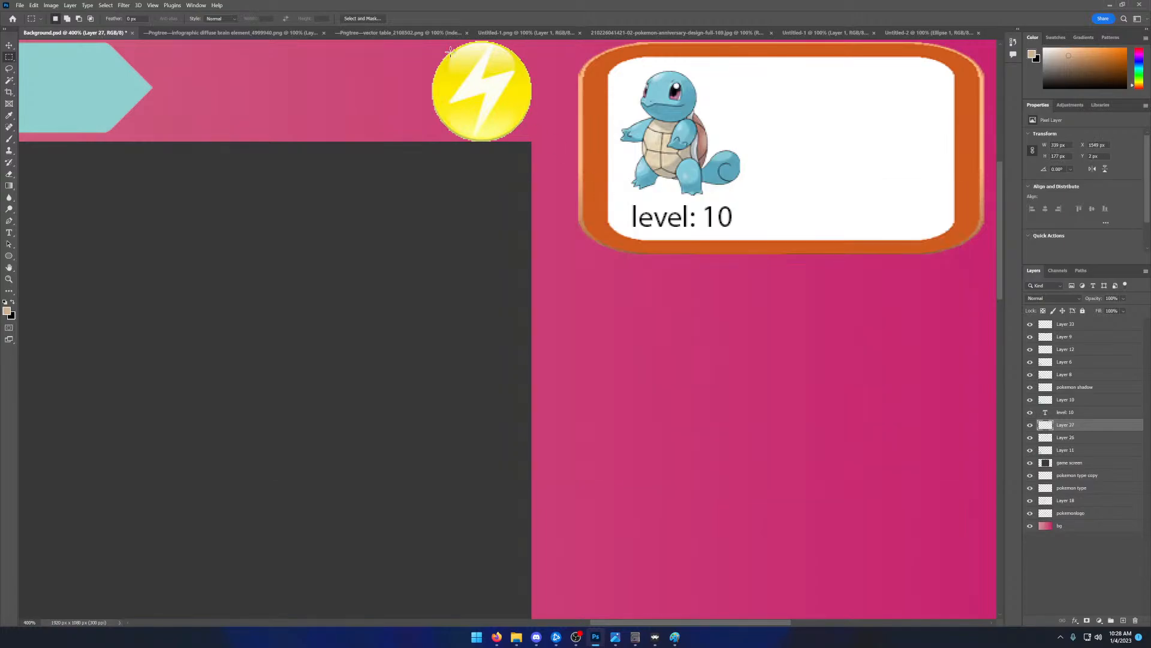
- Return to the Untitled-2 document, clear the selection and delete the black ellipse's layer
left_click(923, 34)
left_click(602, 187)
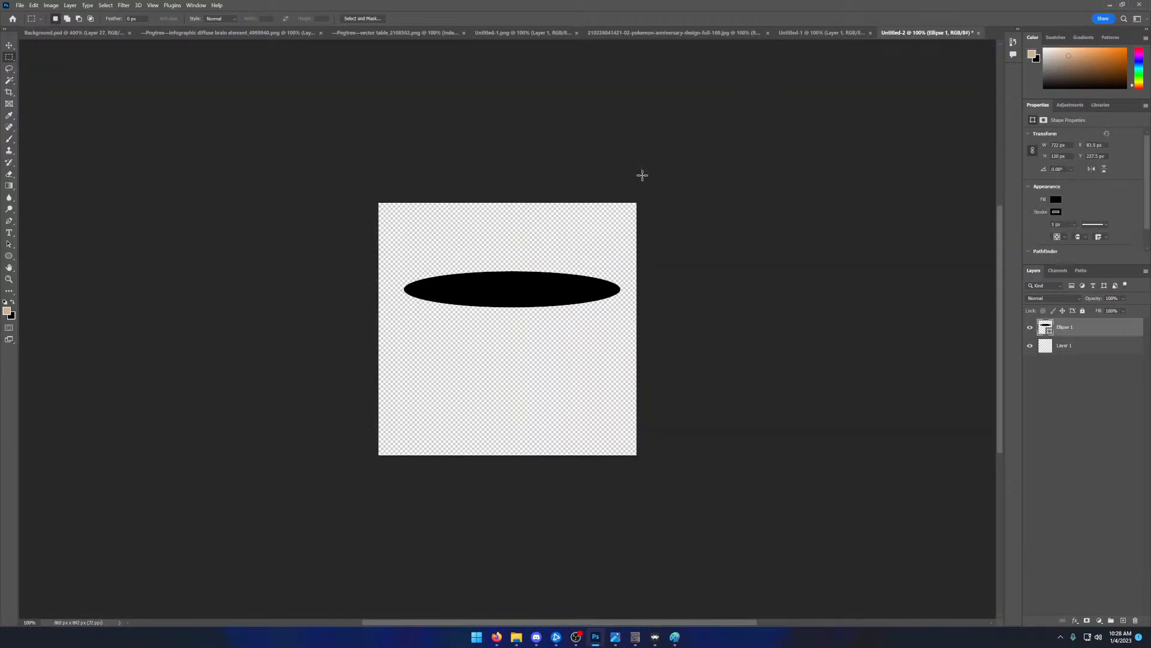
right_click(1050, 328)
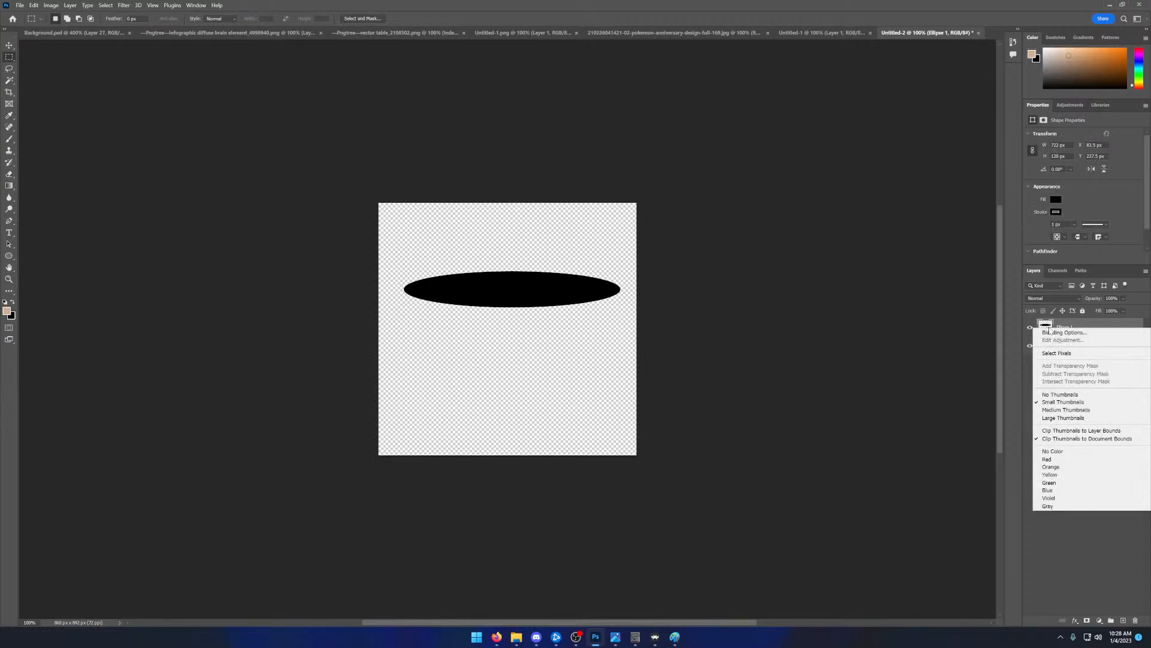
left_click(1079, 327)
right_click(1079, 327)
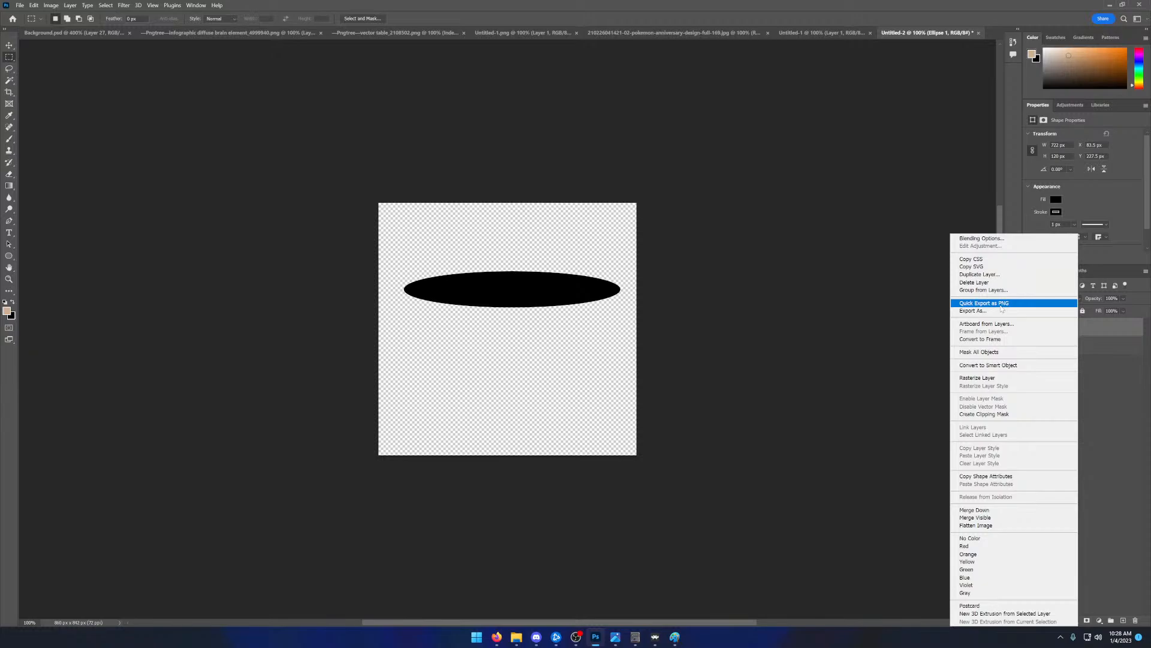
left_click(1081, 348)
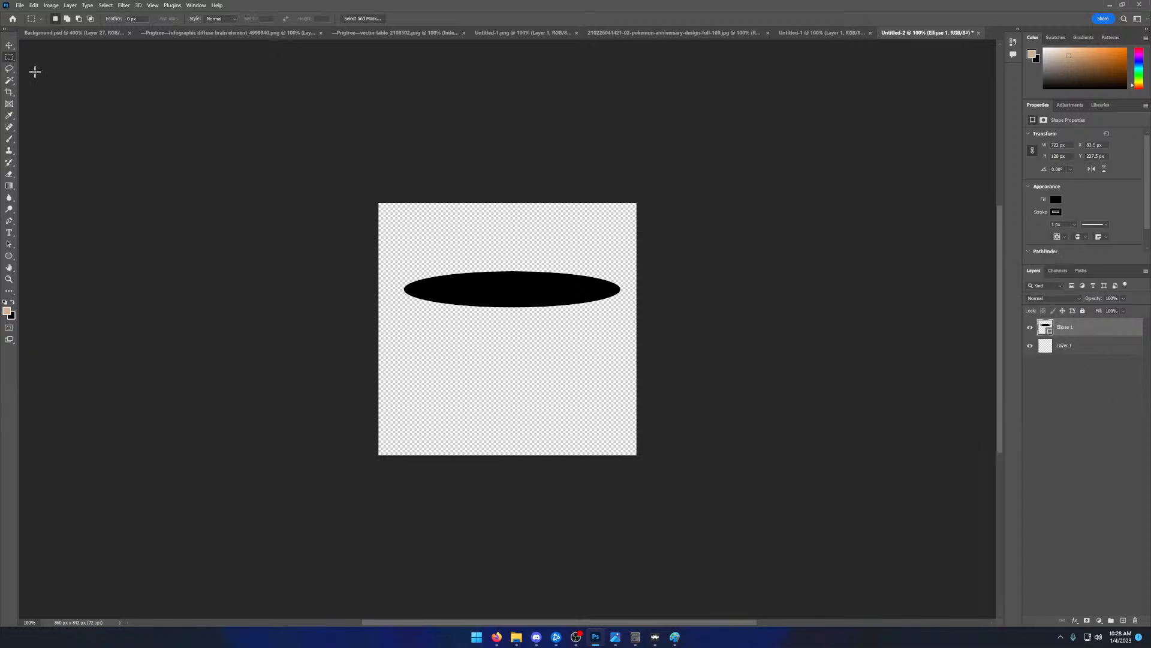
key("Delete")
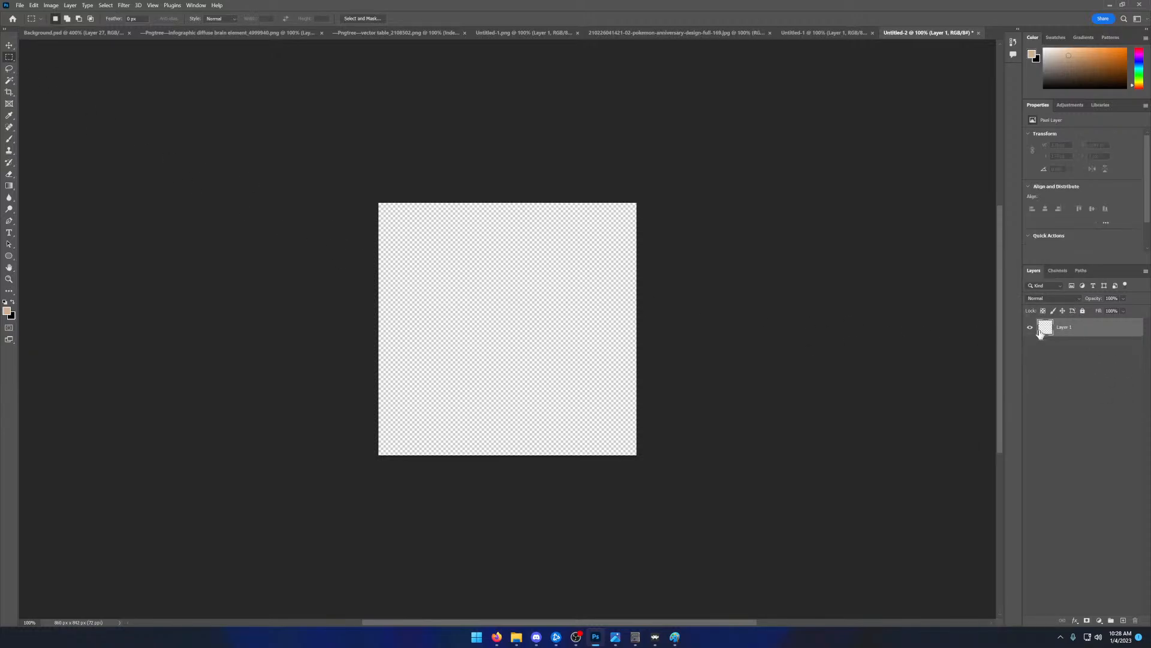
- Draw a wide tan ellipse about 783 × 114 px across the upper part of the canvas, keeping no extra copy
left_click(9, 256)
left_click_drag(393, 276, 628, 309)
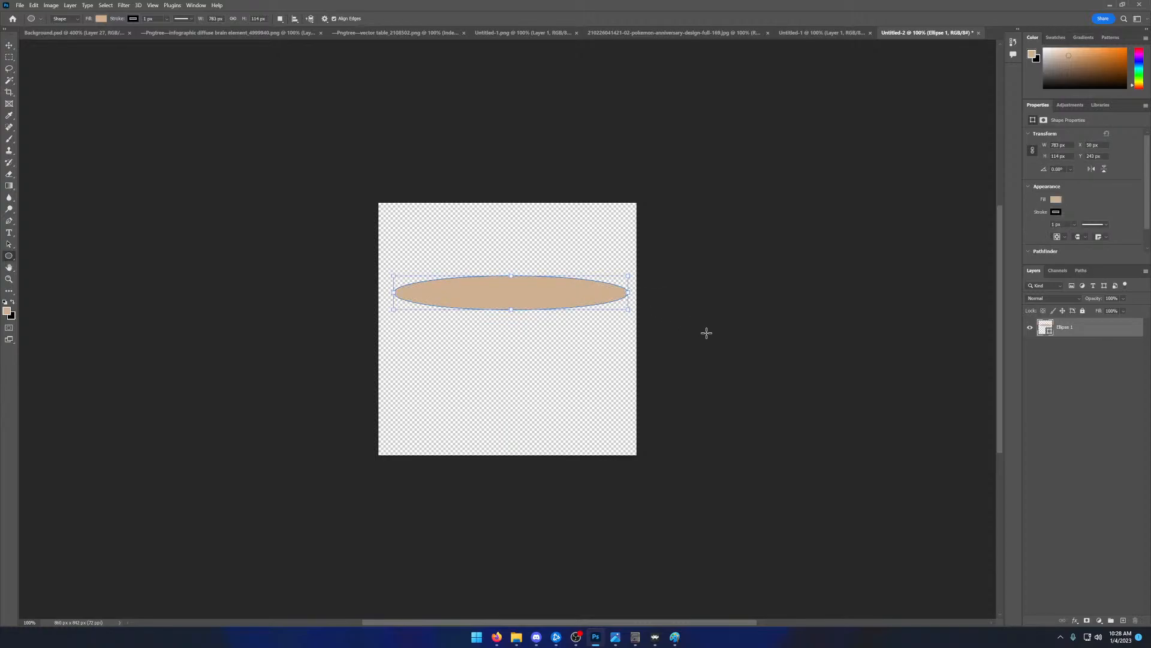
left_click(650, 246)
left_click(543, 228)
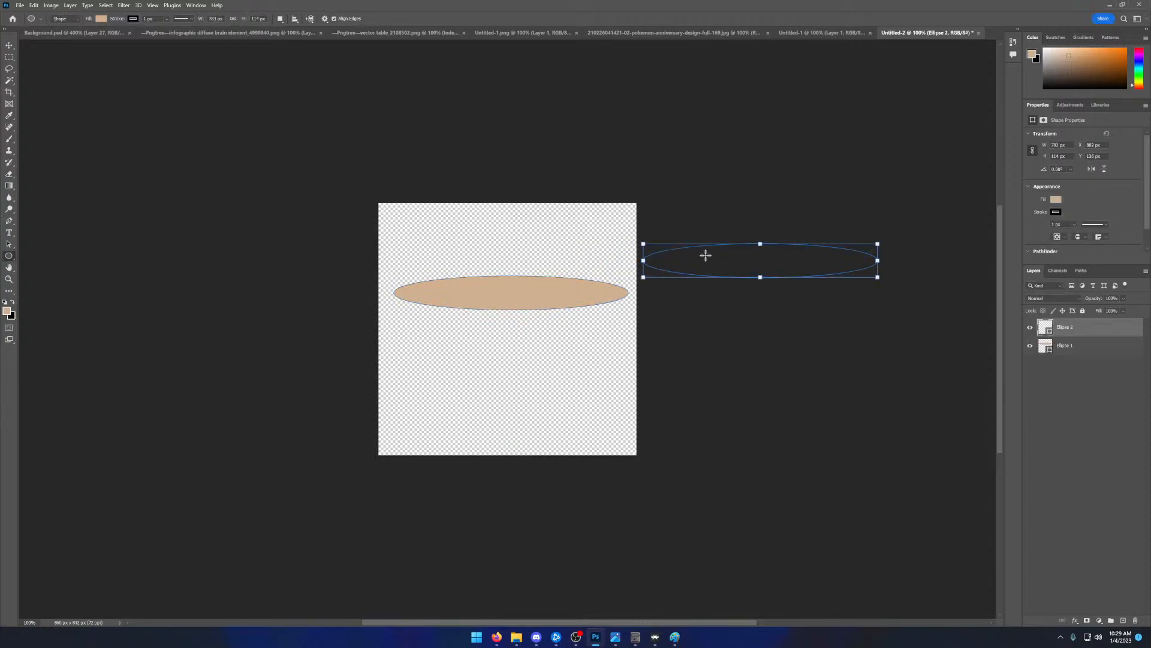
key("ctrl+z")
left_click(480, 92)
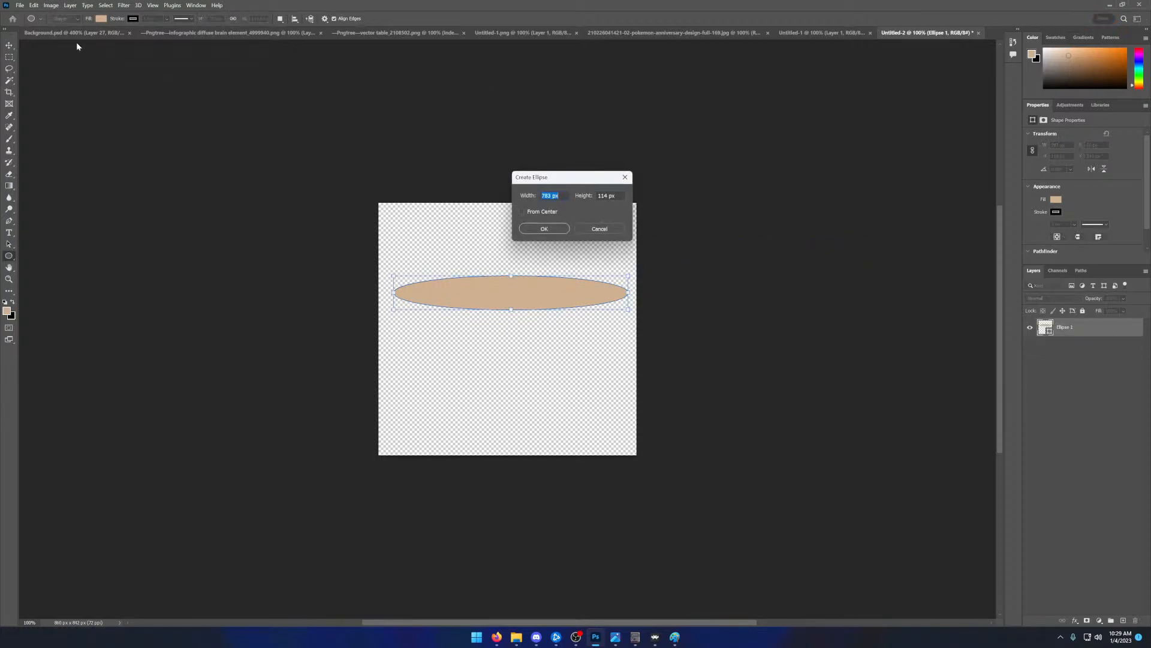
key("Escape")
- Quick-export the tan ellipse document as Untitled-2.png to the Desktop
left_click(19, 5)
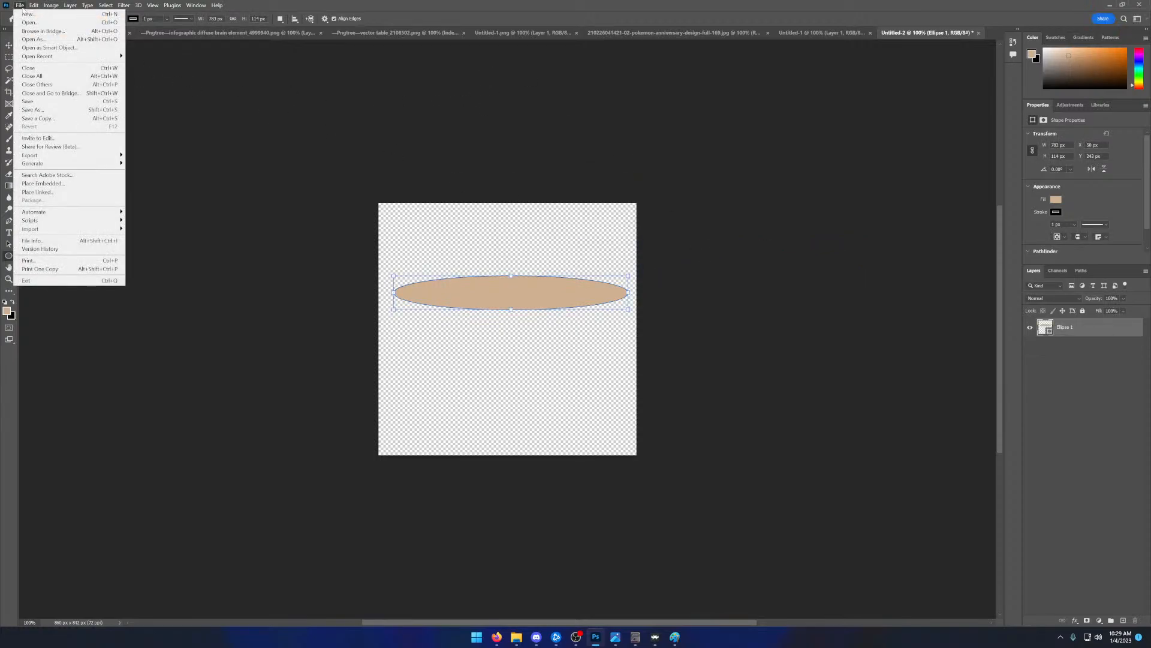
mouse_move(54, 157)
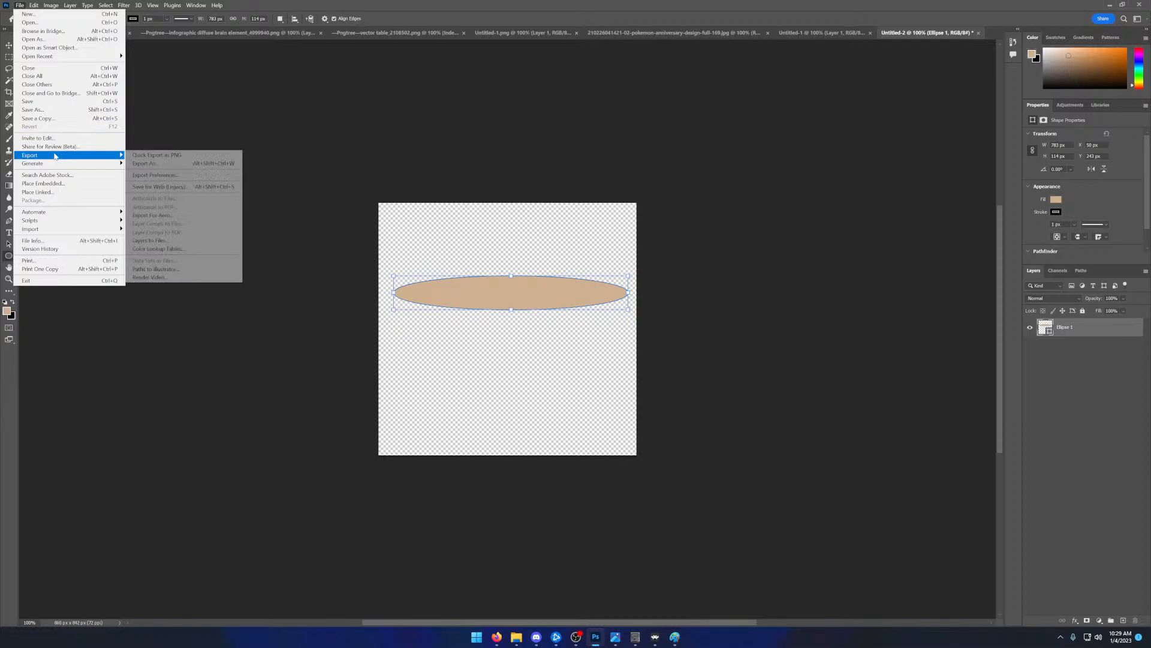
left_click(149, 157)
left_click(462, 307)
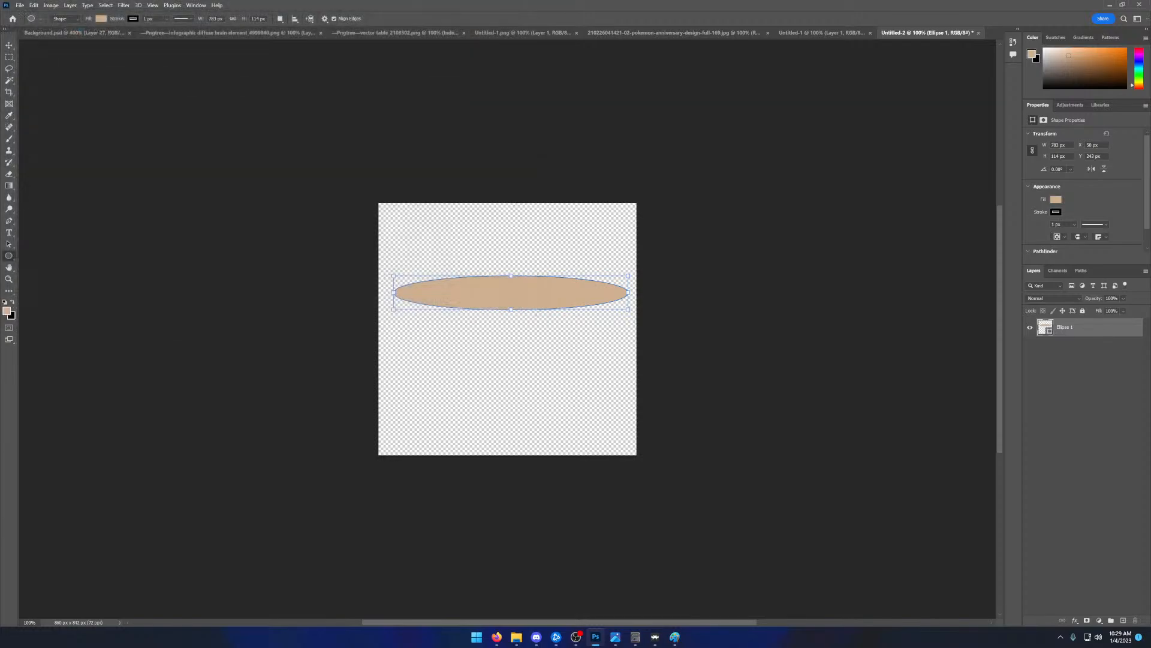
- Close Untitled-2, Untitled-1, the pokemon-anniversary JPG and Untitled-1.png without saving changes
left_click(978, 33)
left_click(597, 237)
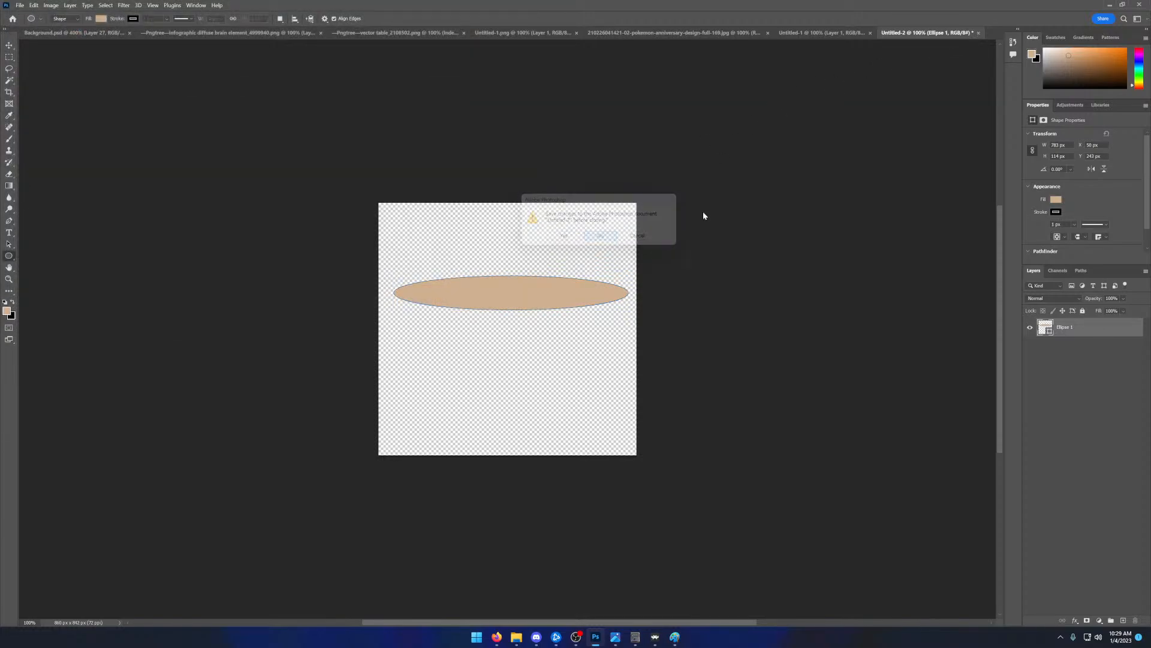
left_click(872, 33)
left_click(922, 32)
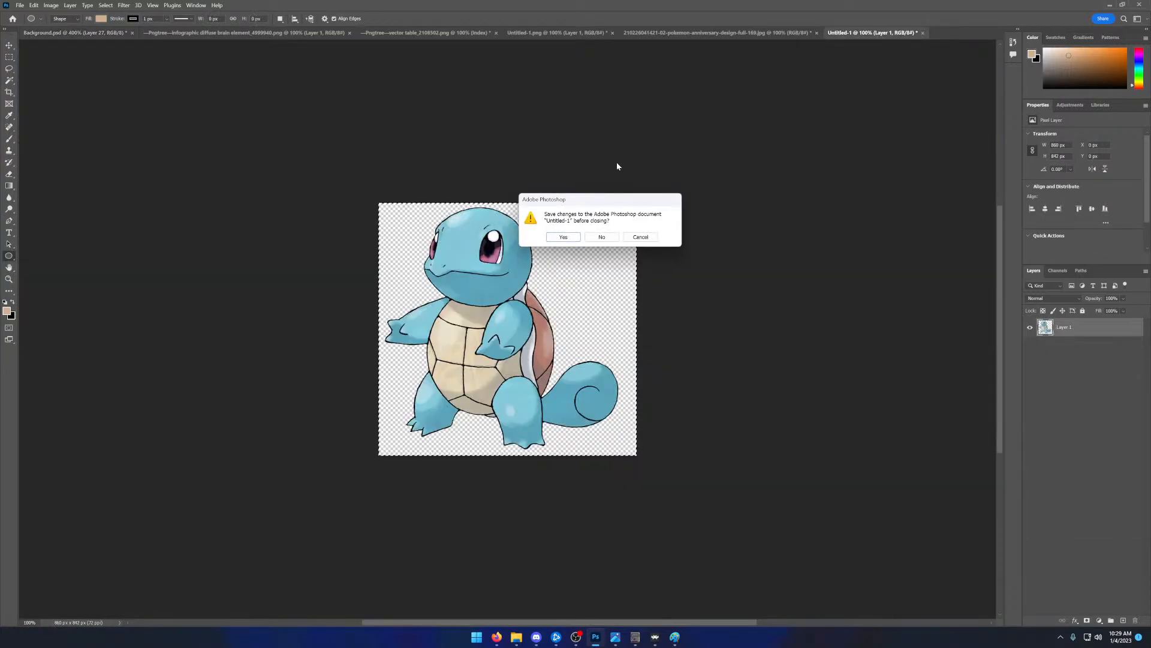
left_click(598, 236)
left_click(720, 34)
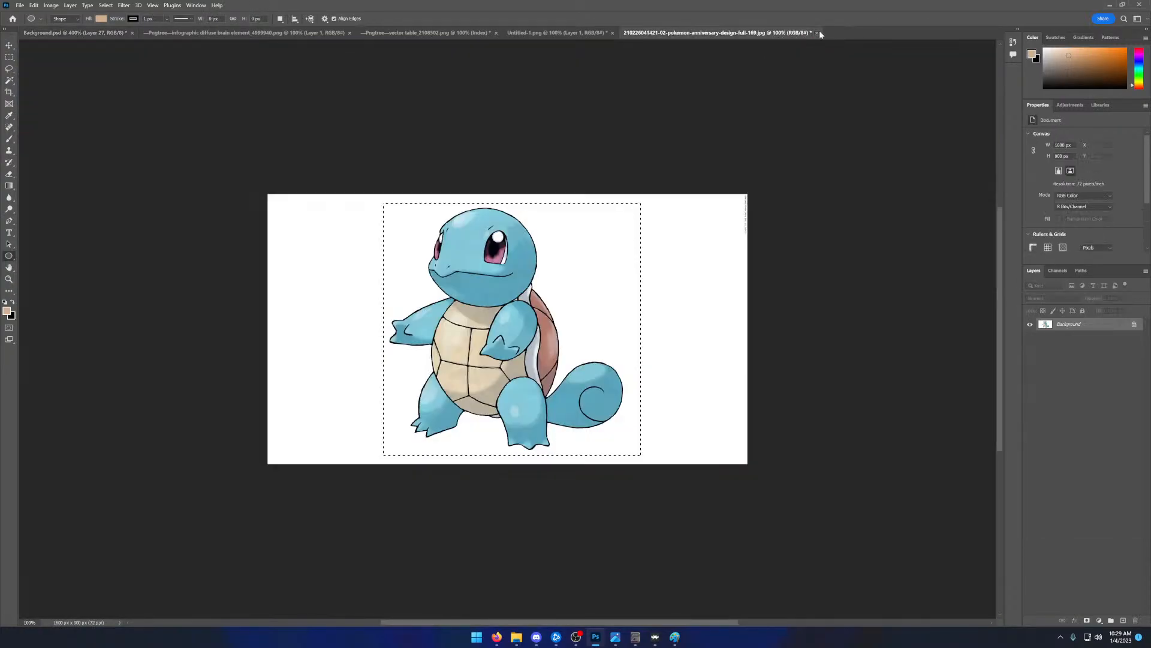
left_click(817, 33)
left_click(609, 240)
left_click(583, 36)
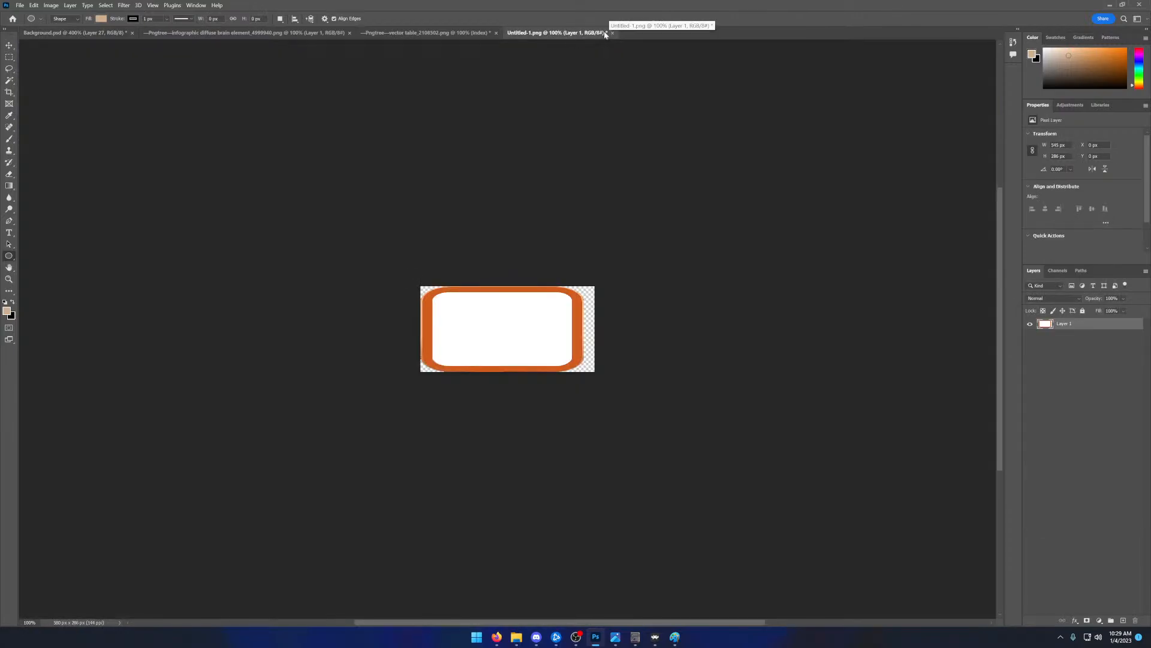
left_click(613, 33)
left_click(599, 237)
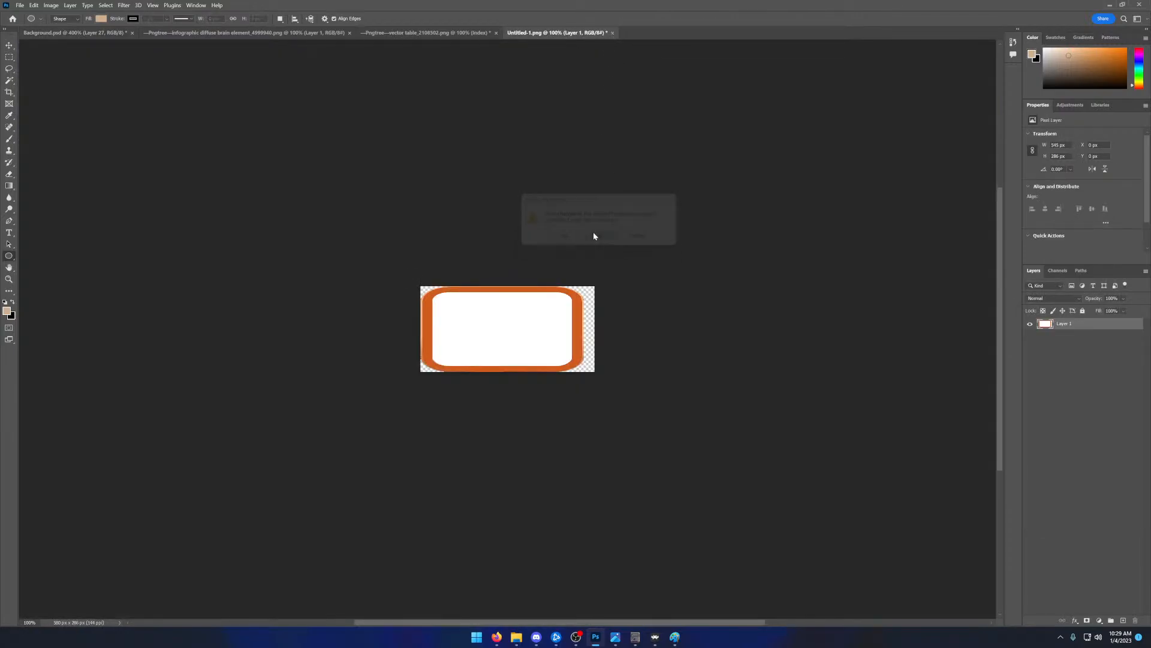
left_click(480, 34)
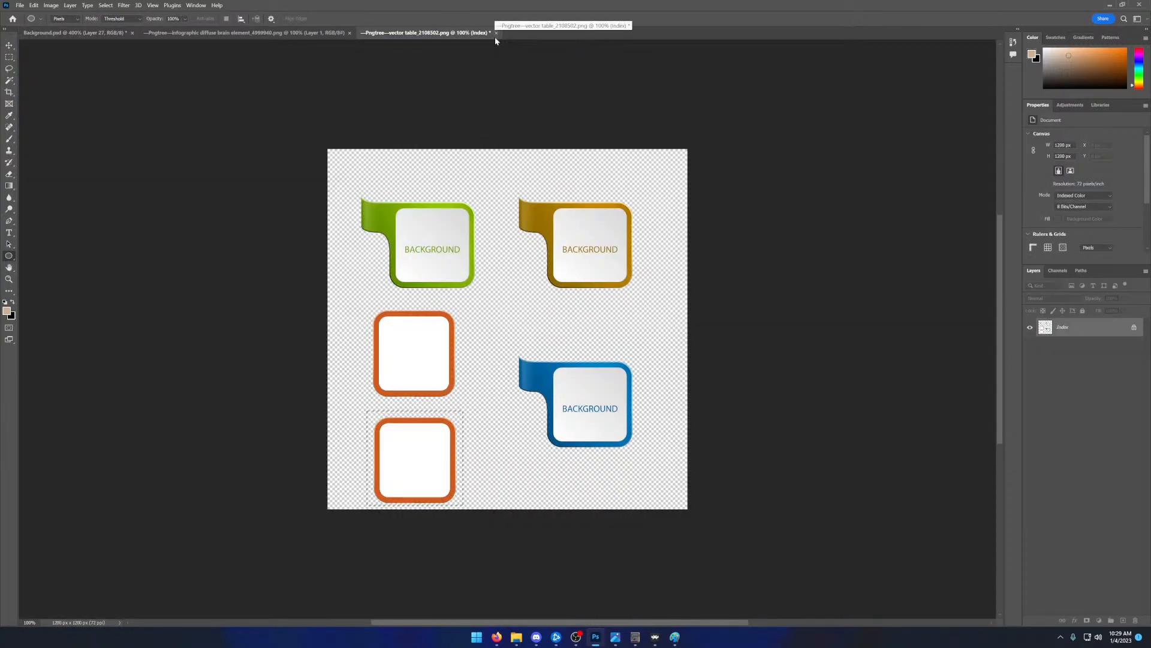
right_click(1098, 638)
left_click(1091, 604)
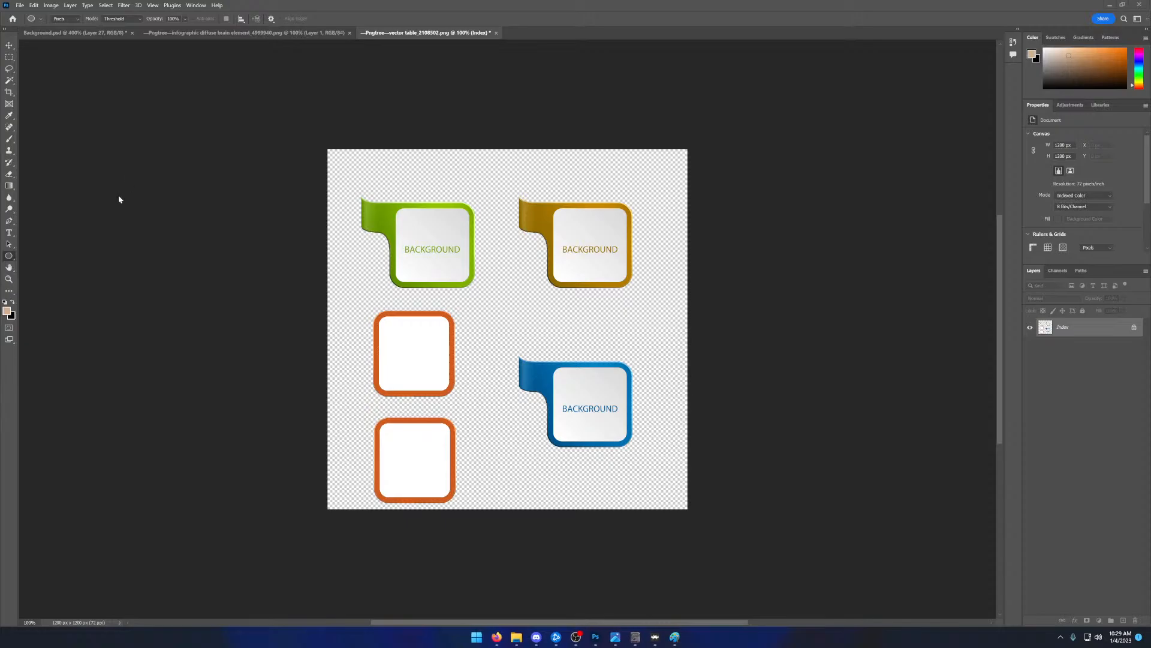
left_click(288, 33)
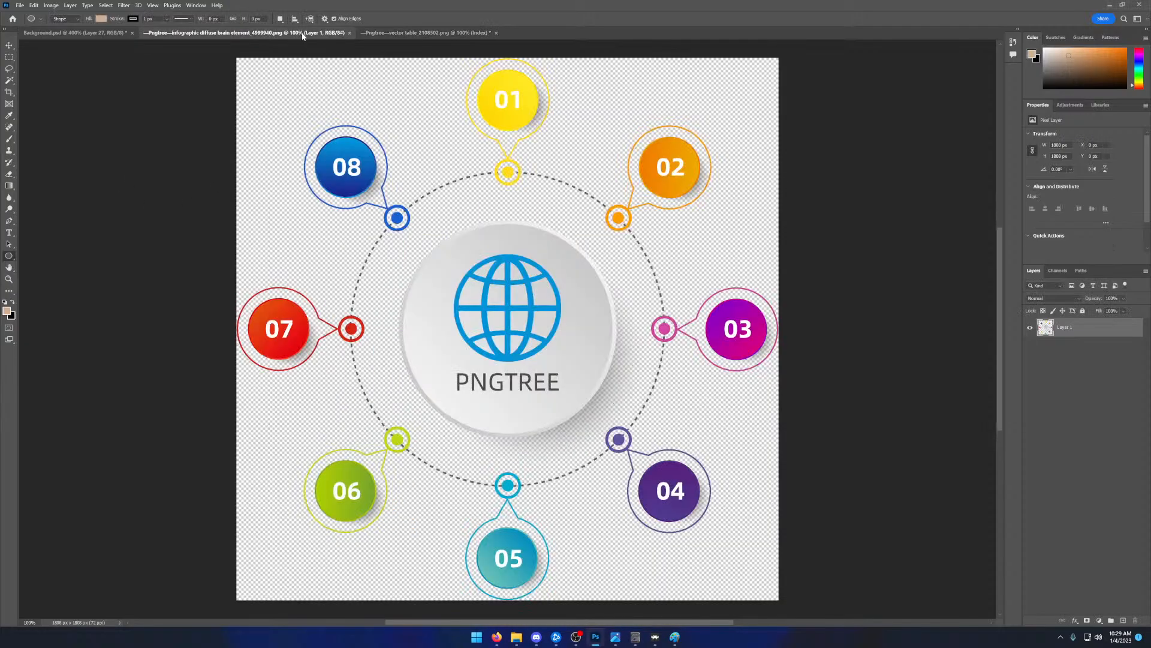
- Return to Background.psd and open Untitled-2.png from the Desktop
left_click(90, 33)
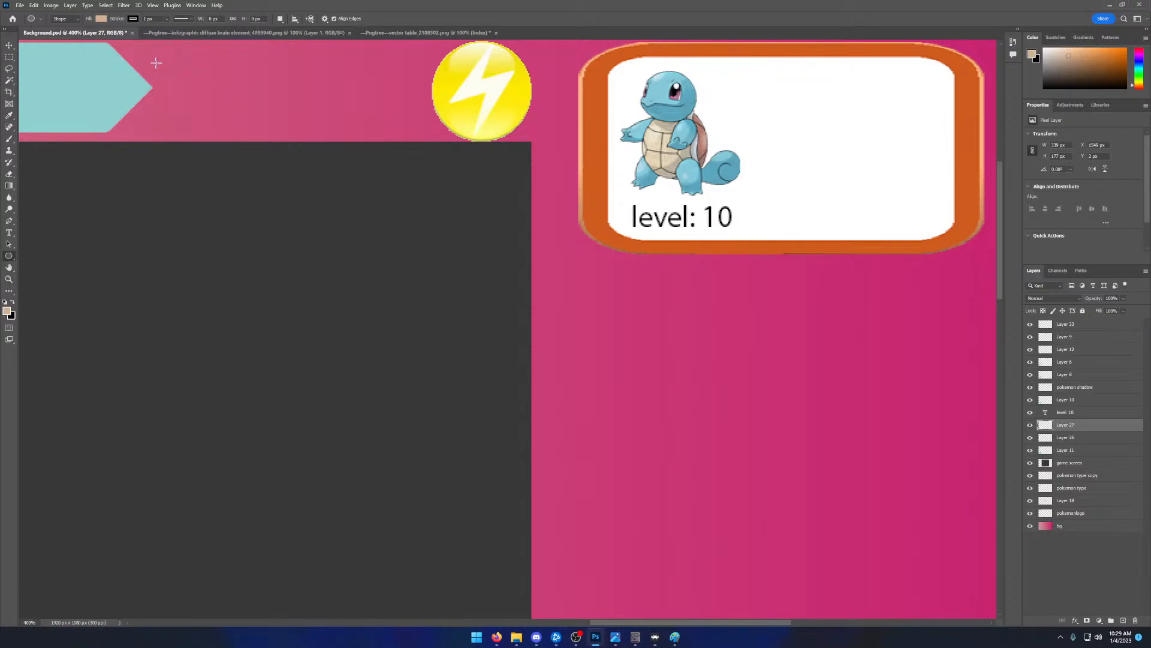
left_click(21, 5)
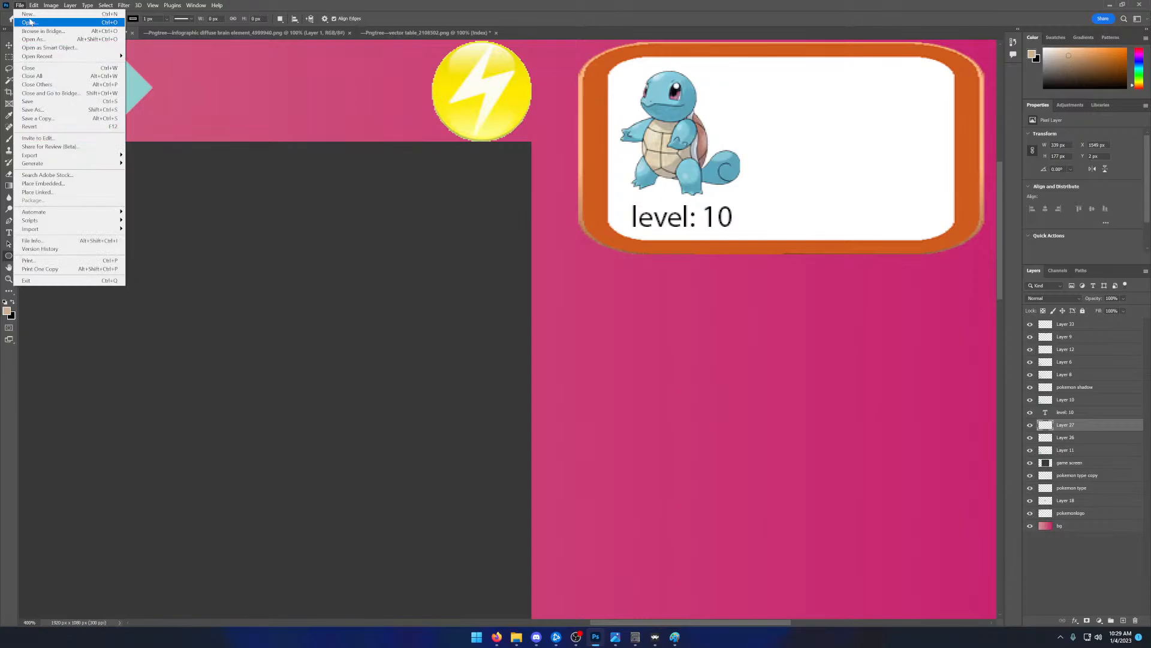
left_click(30, 22)
left_click(188, 159)
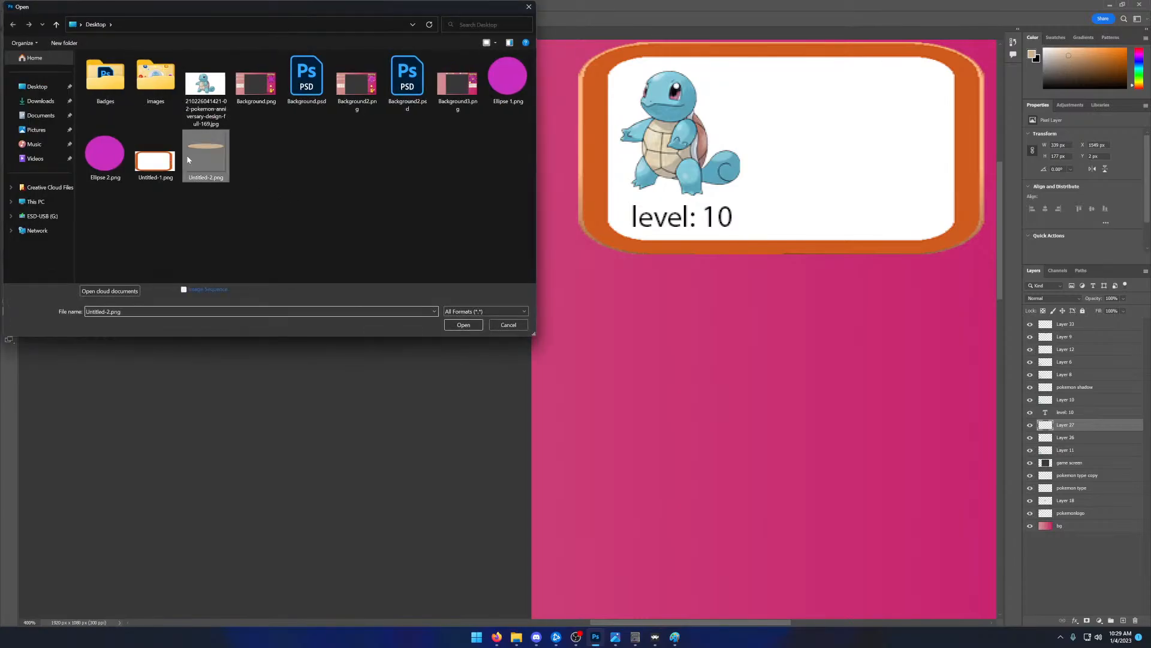
double_click(188, 159)
- Copy a rectangular selection around the tan ellipse in Untitled-2.png and paste it into Background.psd
left_click(11, 57)
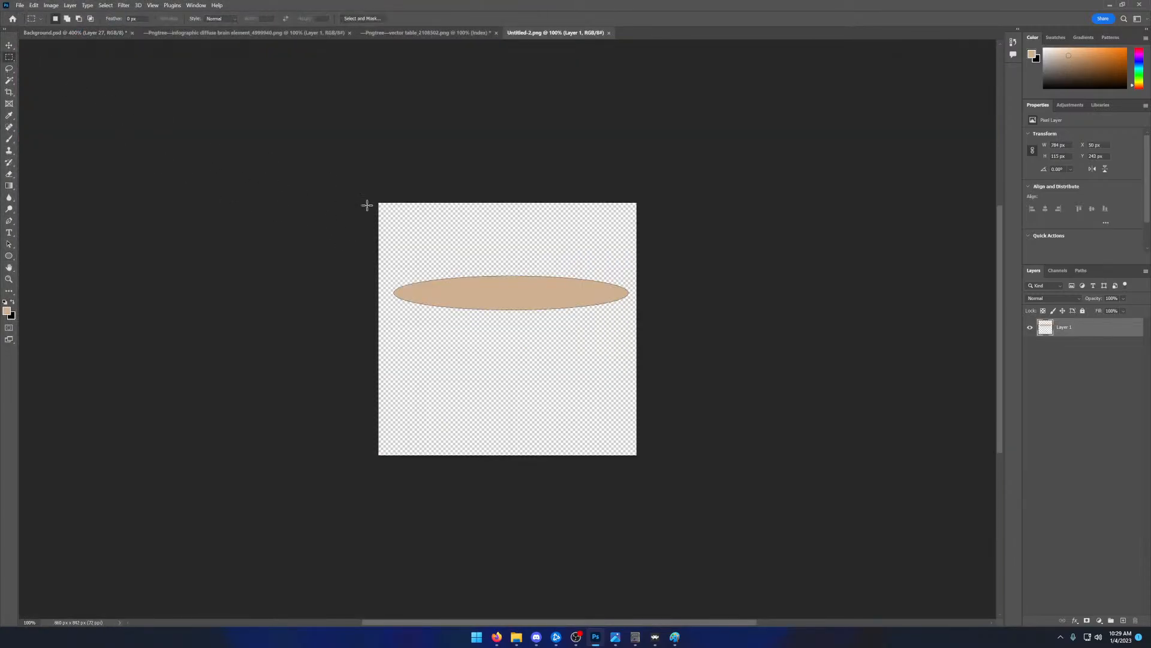
left_click_drag(387, 260, 635, 323)
key("ctrl+c")
left_click(81, 34)
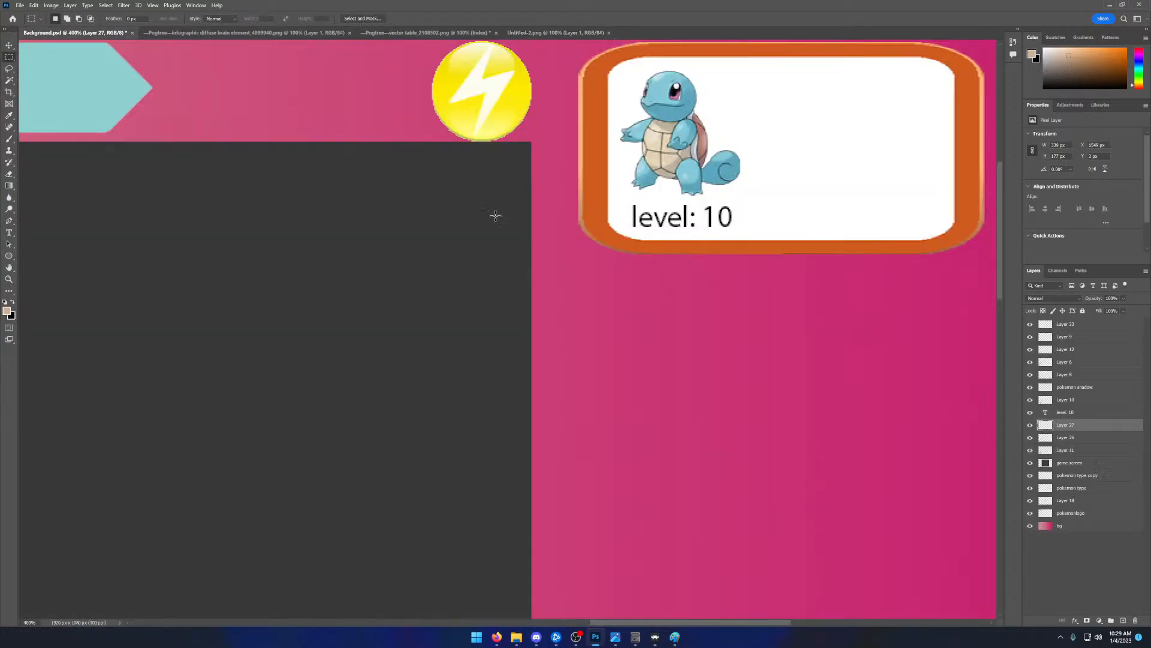
key("ctrl+v")
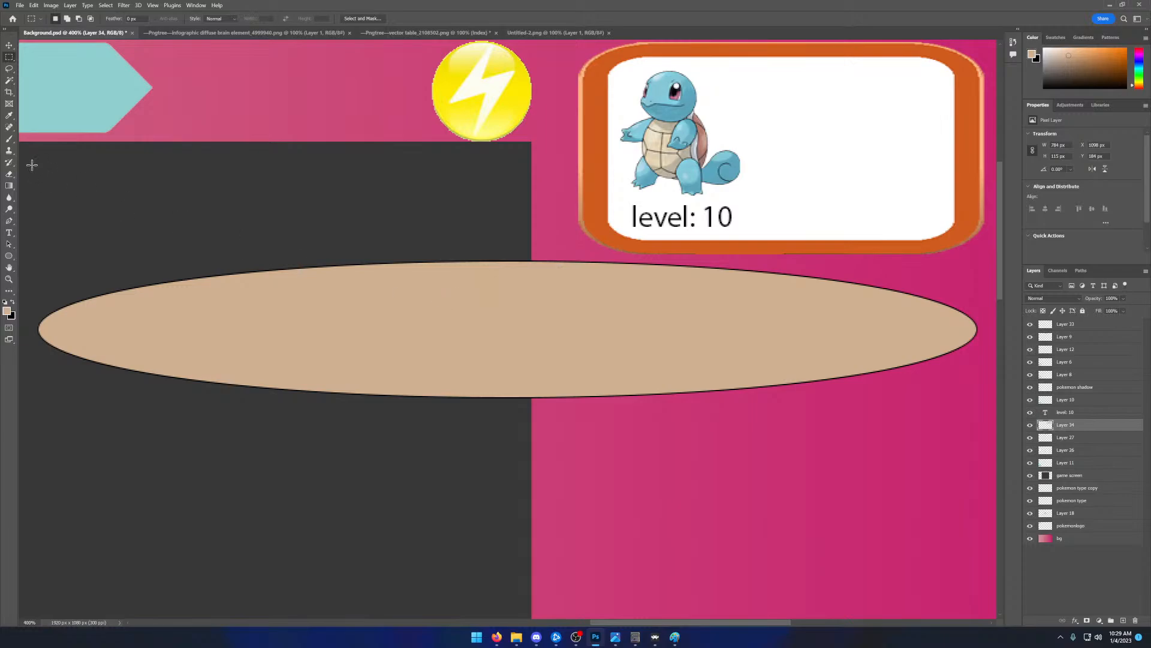
- Scale the pasted ellipse to about 22% and place it beside Squirtle's head in the white panel
left_click(33, 6)
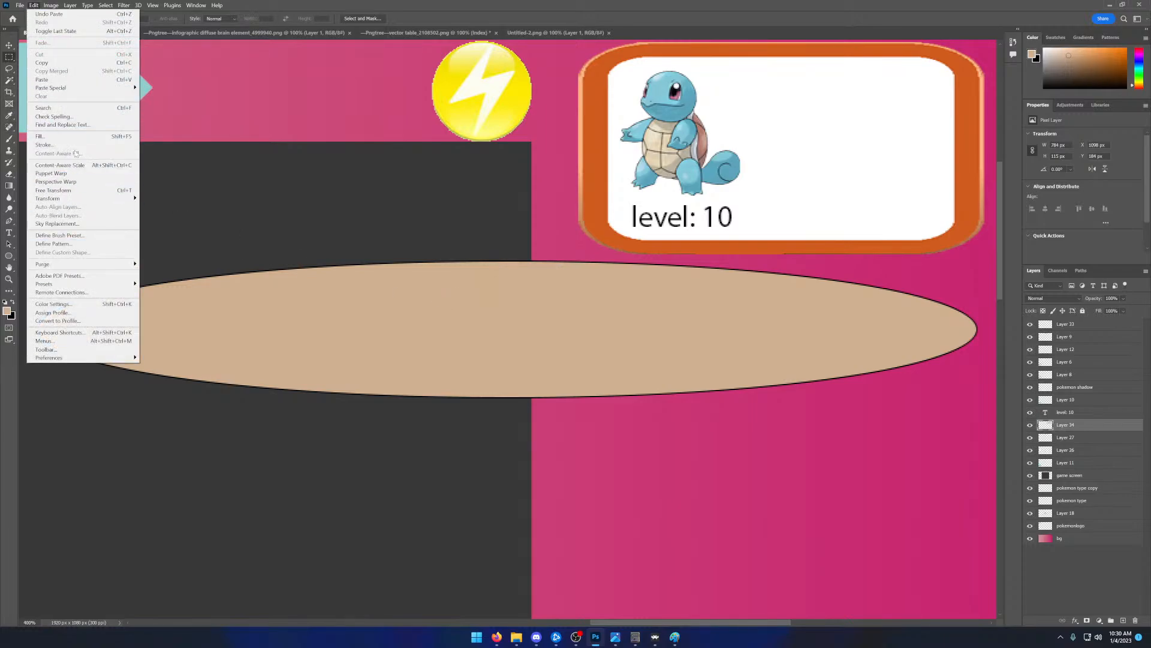
mouse_move(75, 198)
left_click(154, 209)
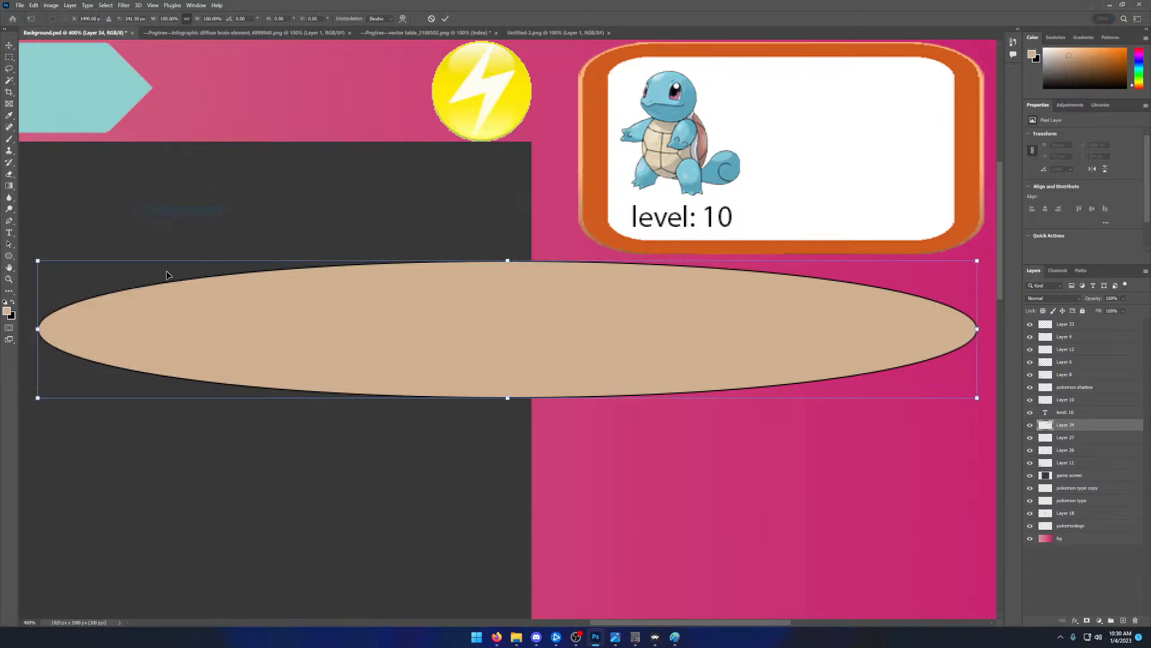
left_click_drag(37, 398, 797, 104)
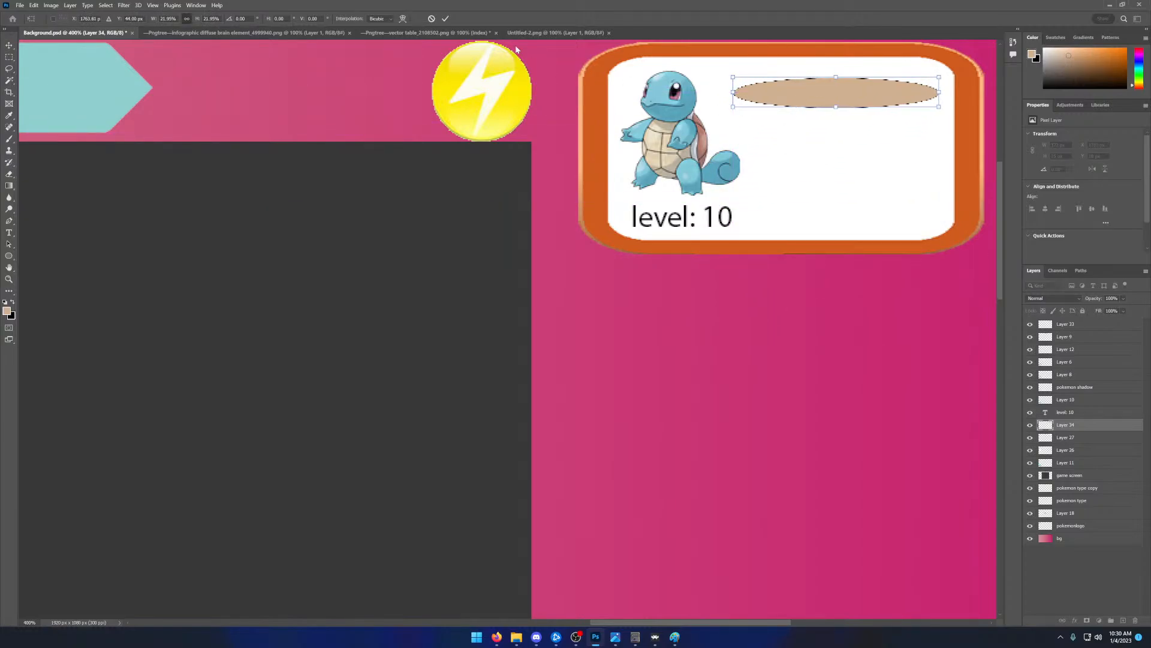
left_click(446, 19)
- Paste three more copies of the small ellipse and space all four in a vertical column beside Squirtle
key("ctrl+v")
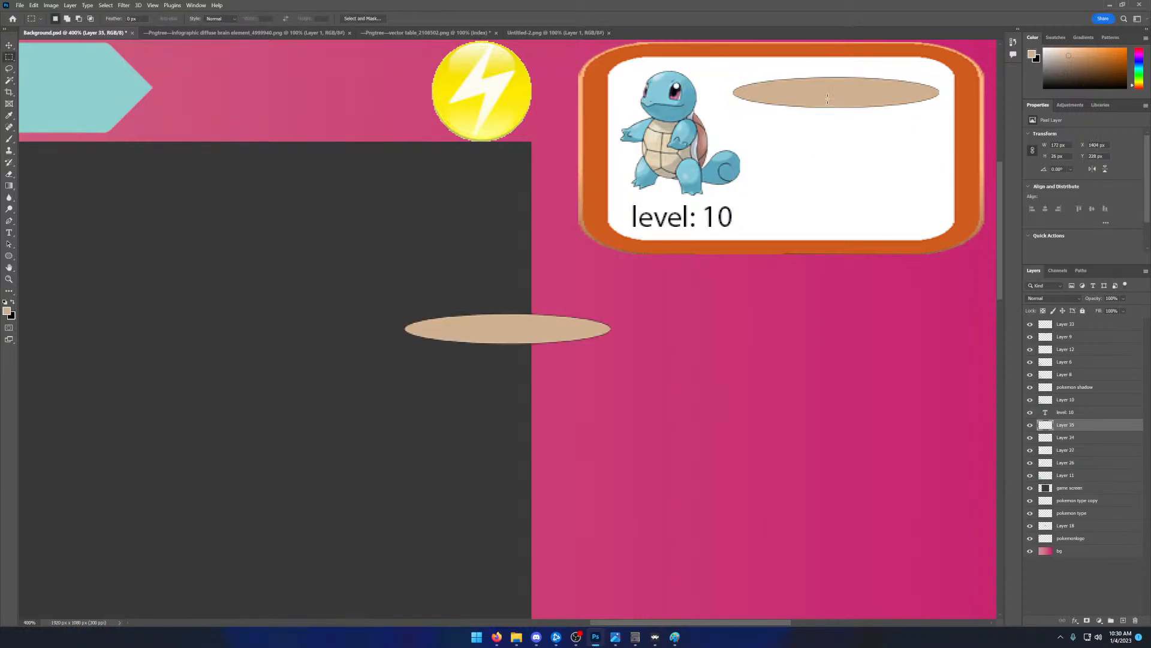
left_click_drag(546, 326, 702, 291)
left_click_drag(497, 341, 821, 95)
left_click(9, 45)
key("ctrl+v")
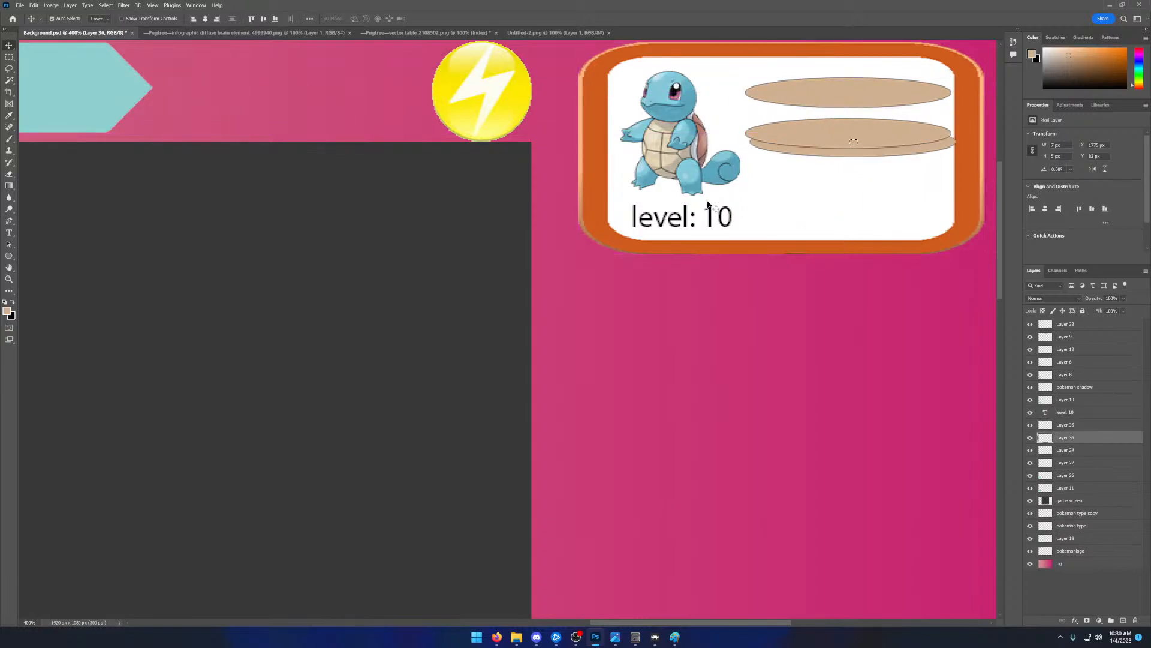
left_click_drag(840, 154, 839, 186)
left_click_drag(838, 187, 833, 211)
left_click_drag(855, 93, 854, 86)
left_click_drag(847, 133, 847, 128)
left_click_drag(849, 175, 852, 201)
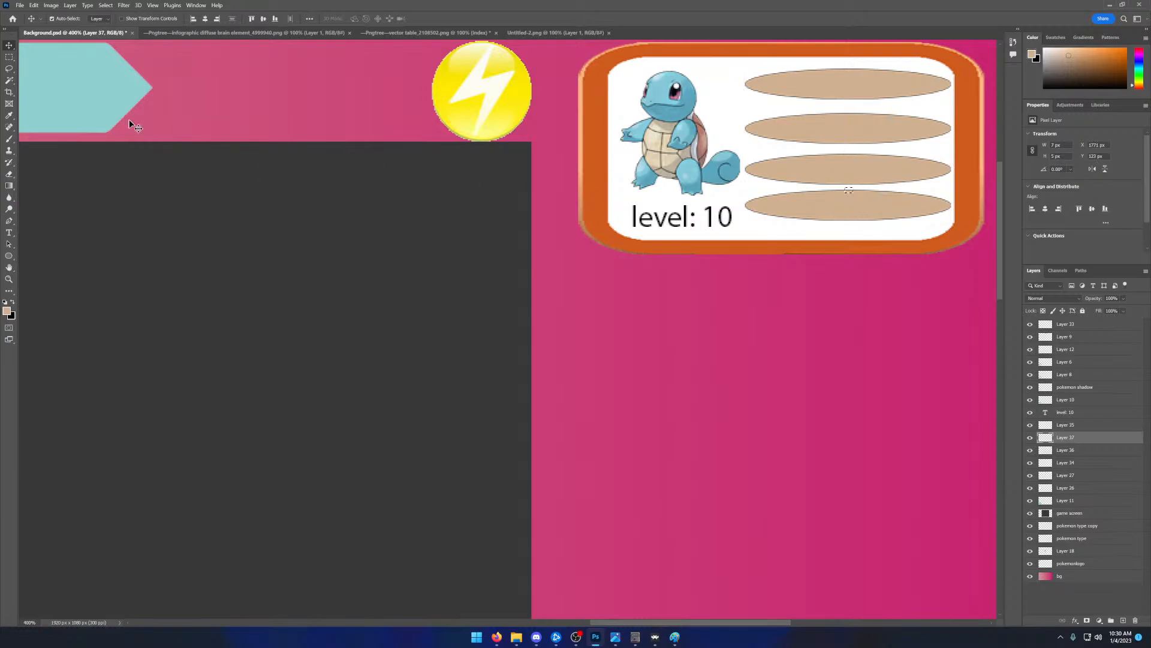
left_click(9, 57)
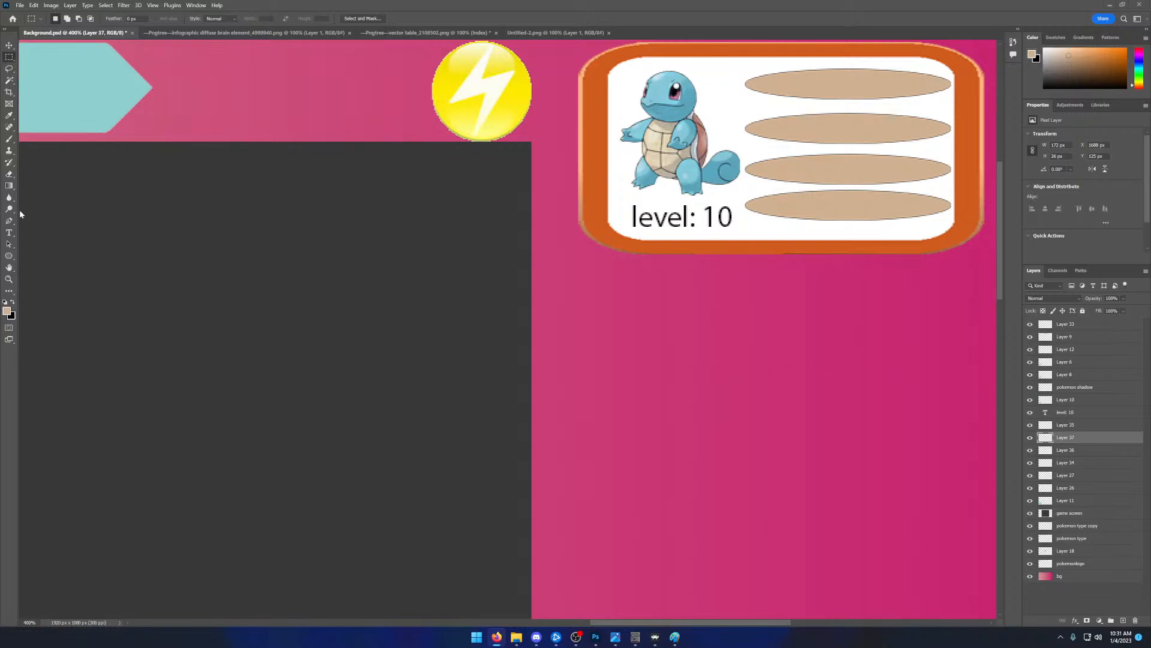
left_click(11, 232)
left_click_drag(793, 73, 906, 93)
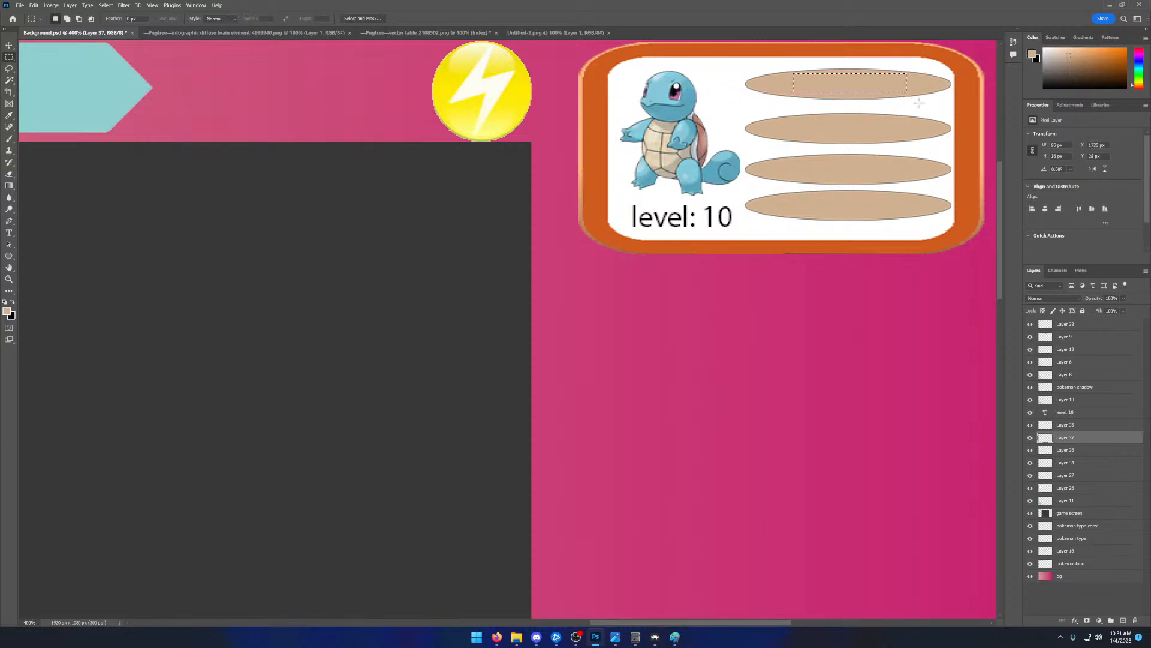
key("b")
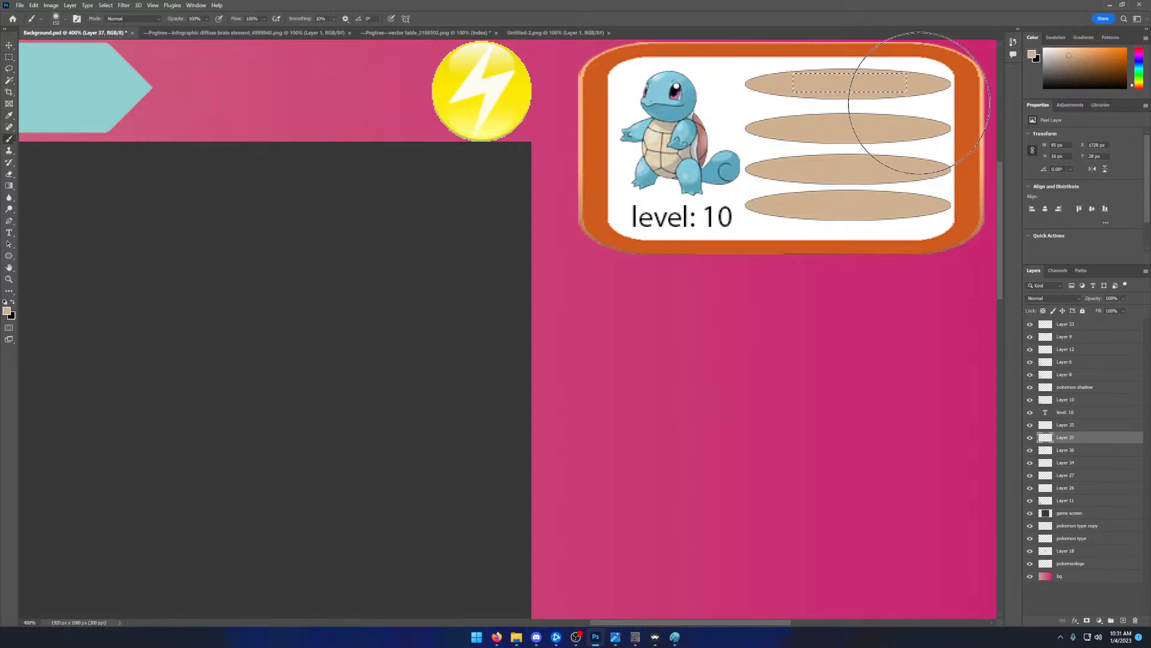
right_click(809, 277)
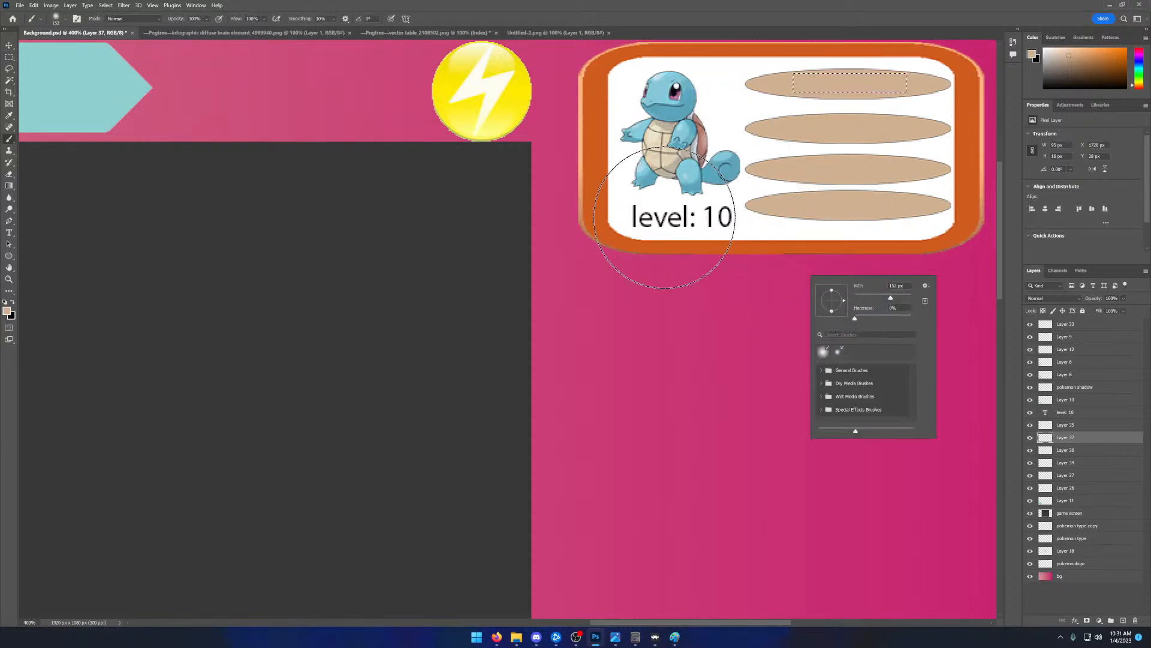
key("v")
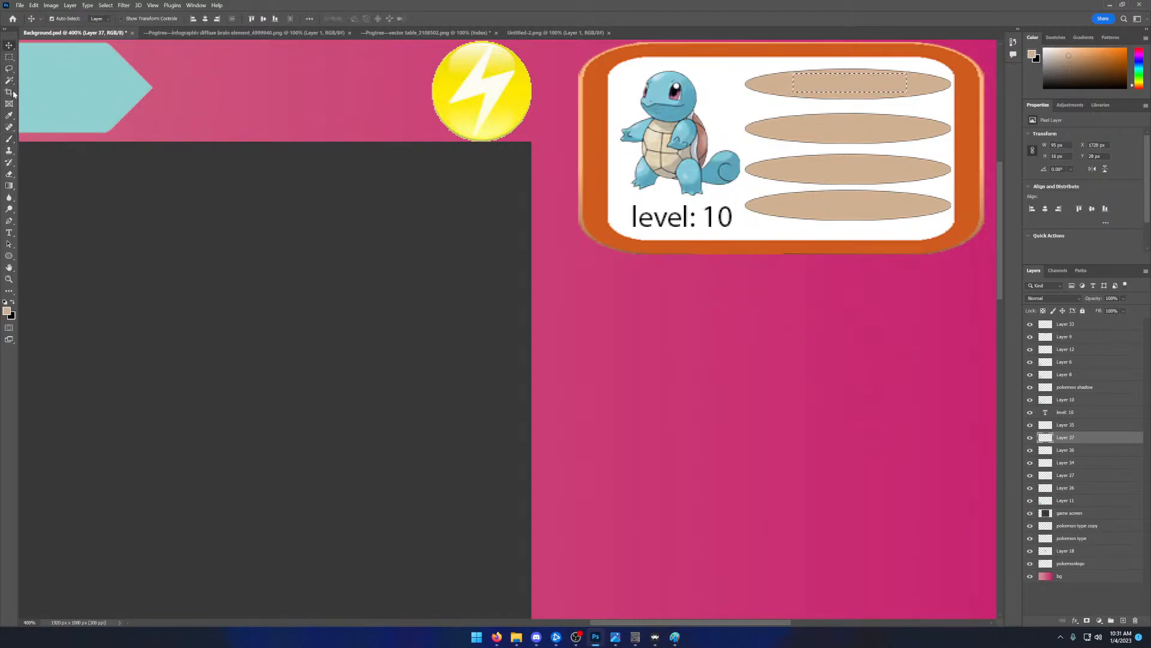
- Add a text box over the upper two ellipses reading Bubble and colour the text black
left_click(9, 232)
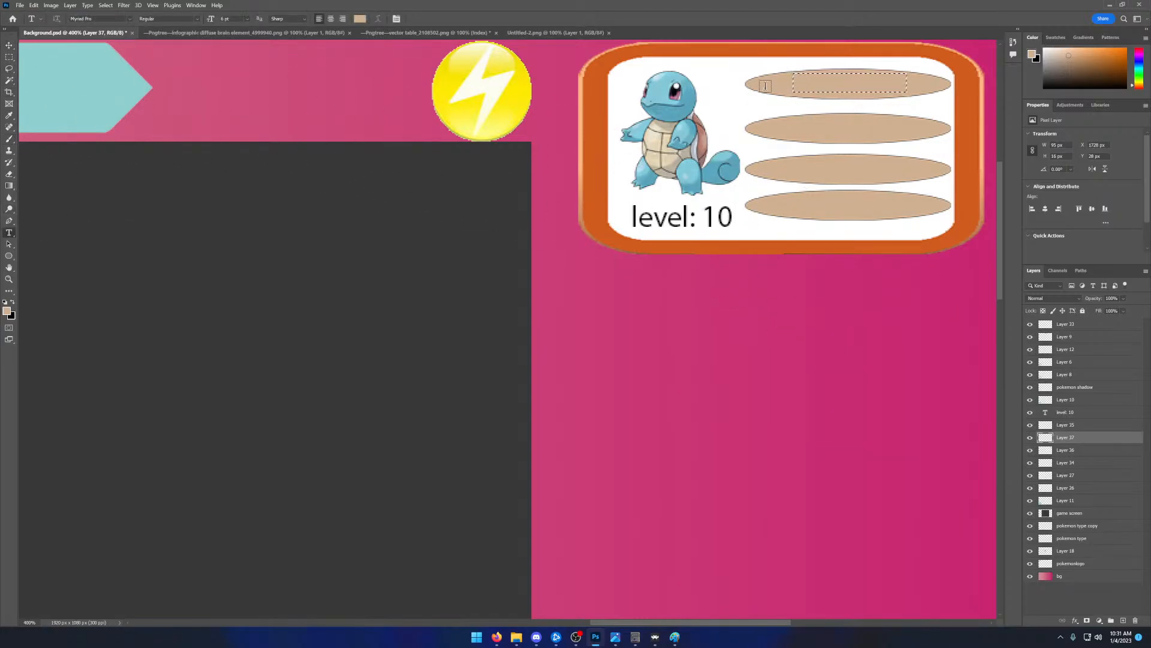
left_click_drag(788, 127, 915, 147)
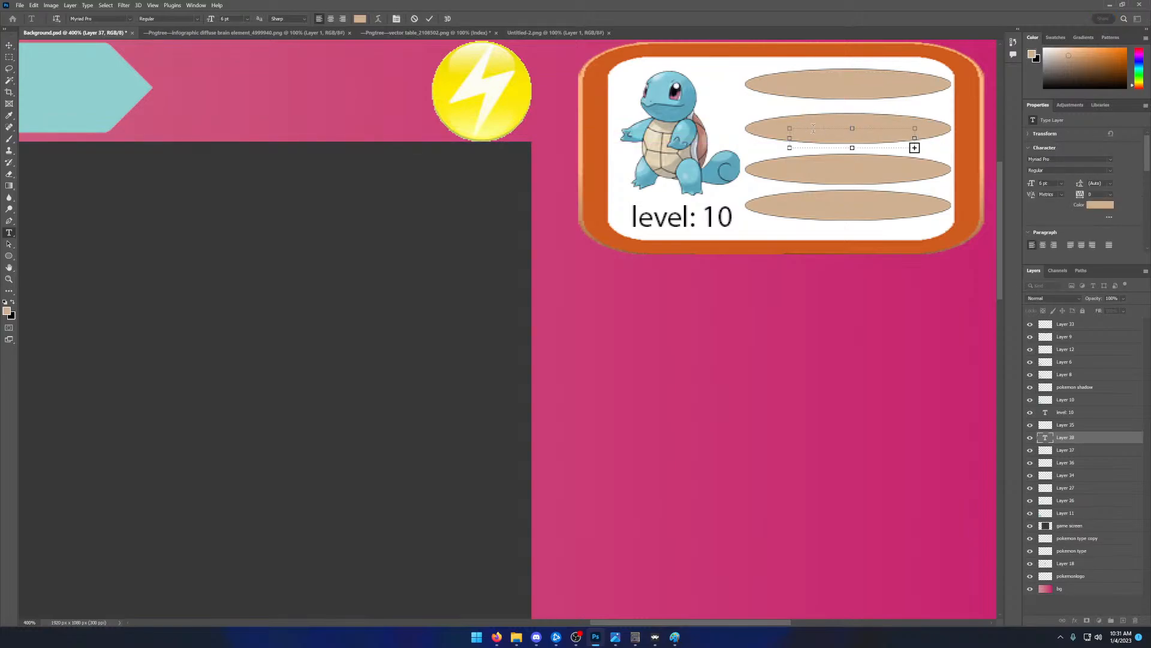
left_click_drag(789, 129, 740, 91)
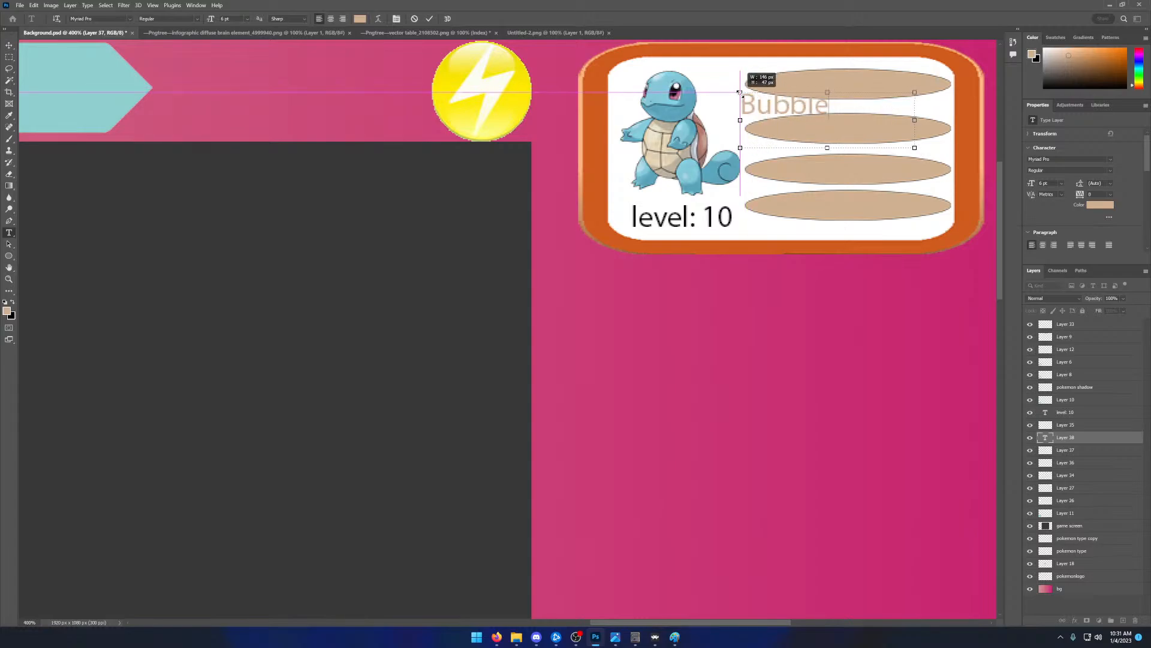
double_click(797, 111)
left_click(12, 301)
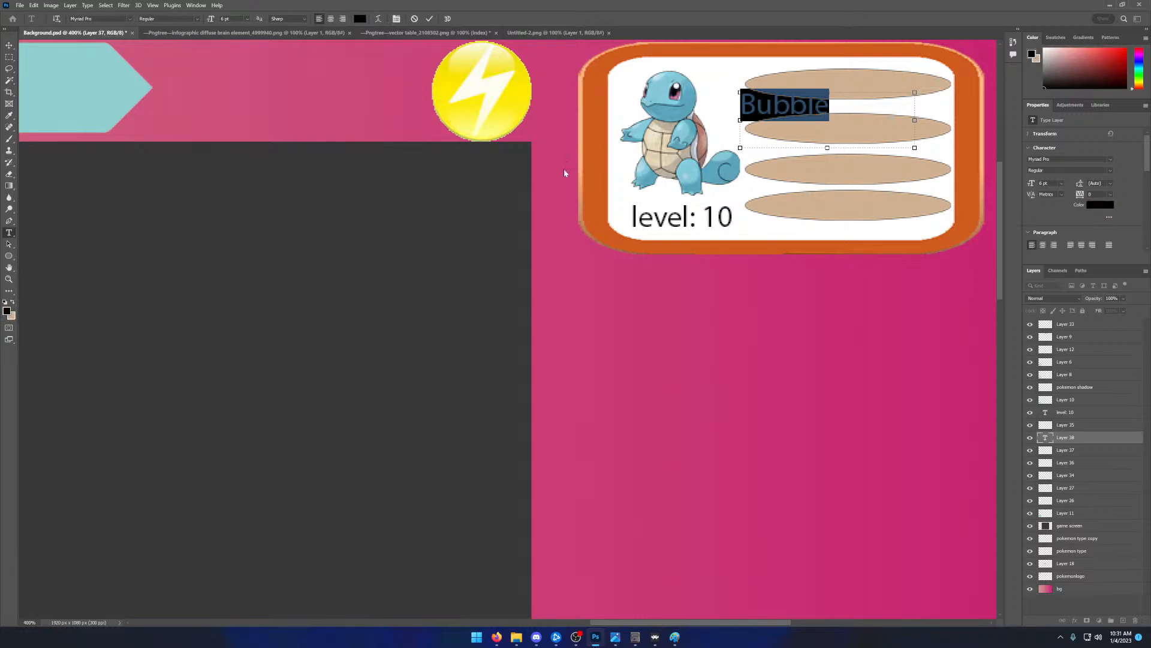
left_click(807, 111)
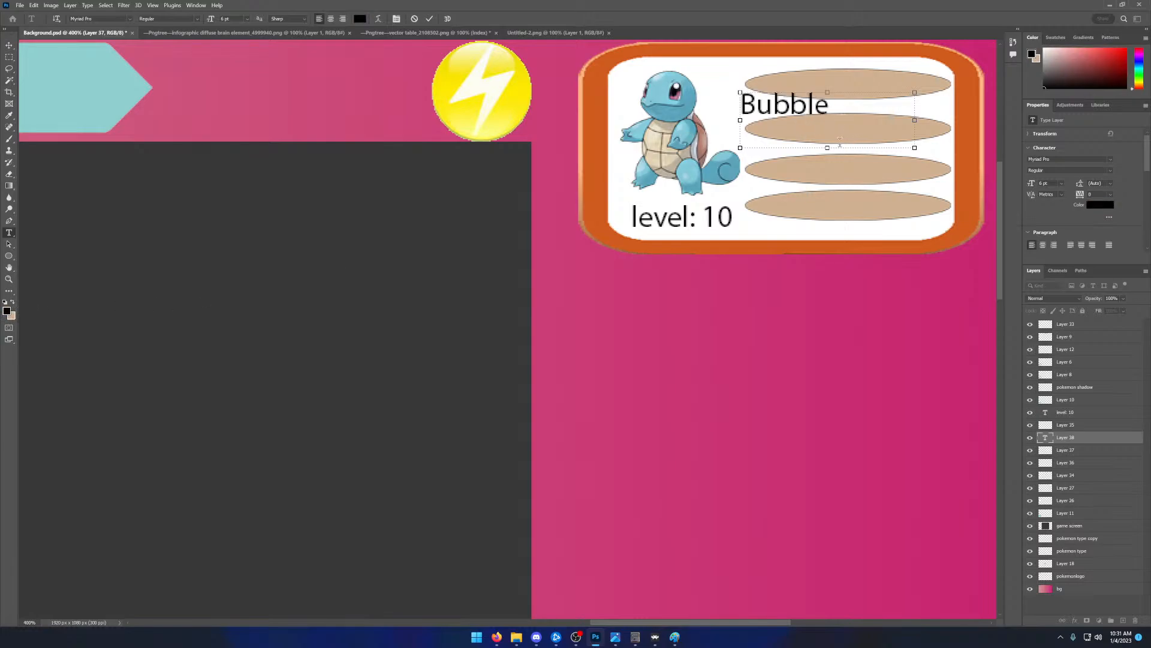
- Shrink the text box to fit Bubble and move the text onto the top ellipse
left_click_drag(828, 148, 828, 121)
left_click_drag(915, 109, 831, 108)
left_click(429, 19)
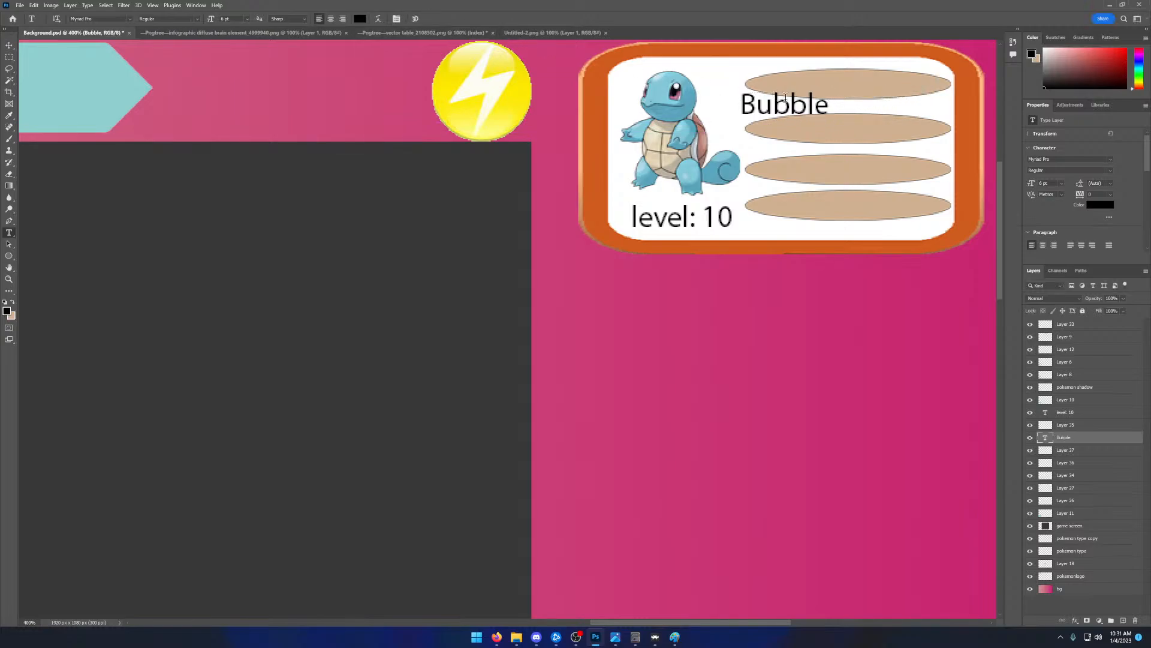
left_click(9, 46)
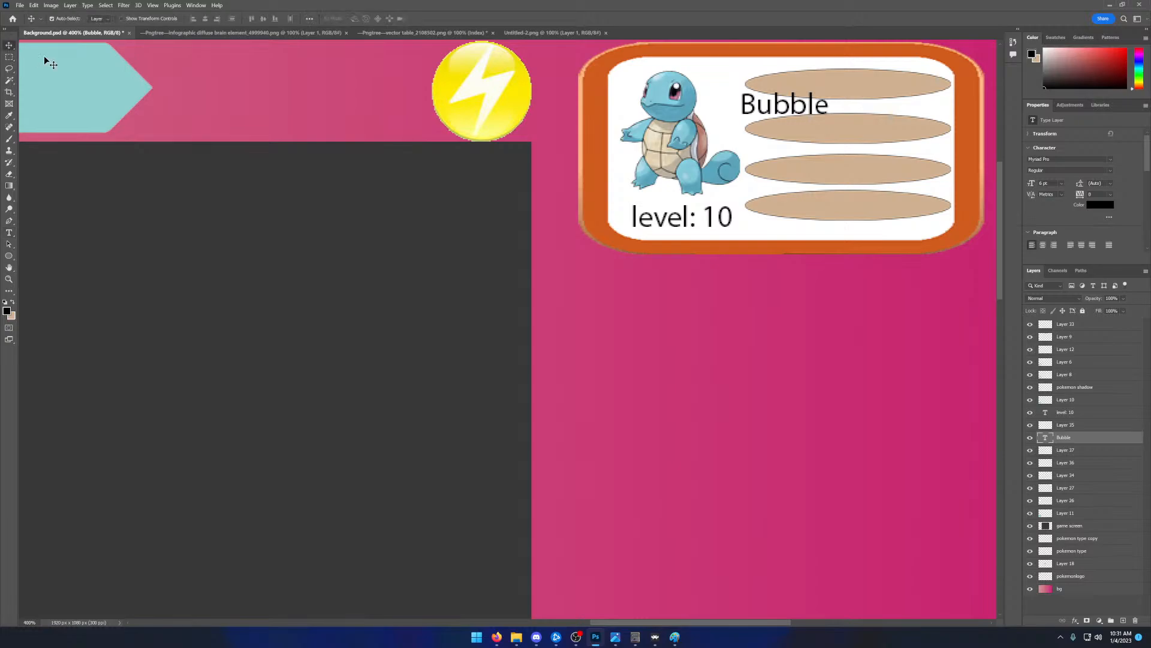
left_click_drag(790, 111, 833, 91)
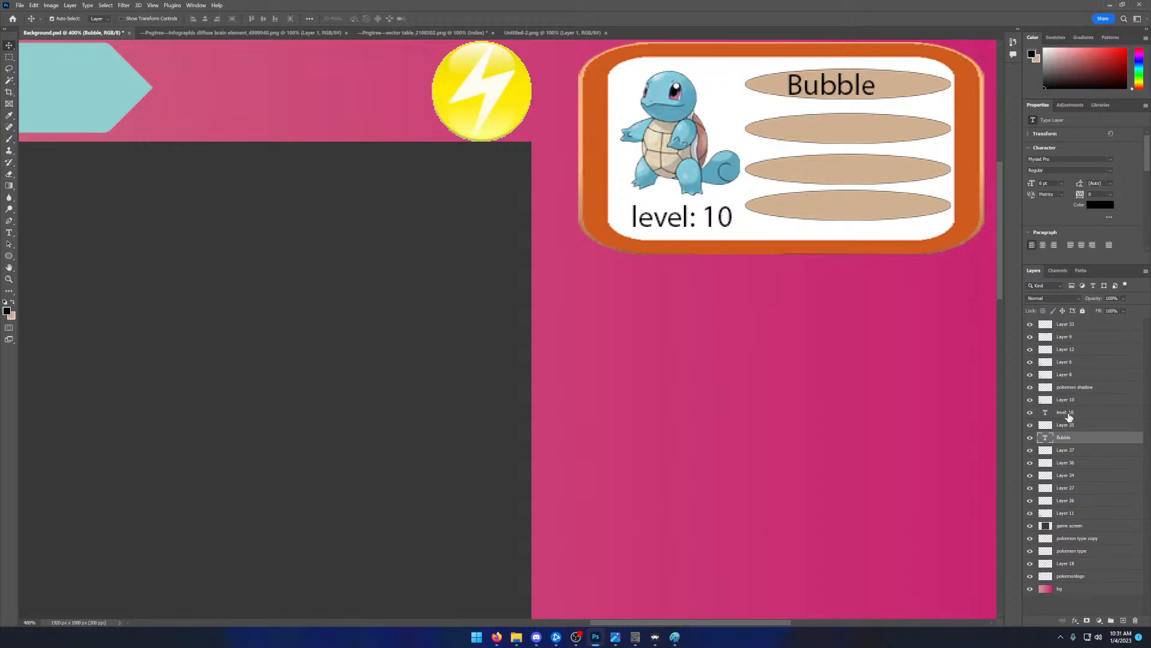
- Check which parts of the panel Layer 35, level: 10, Layer 10 and Bubble hold by toggling their visibility
left_click(1030, 425)
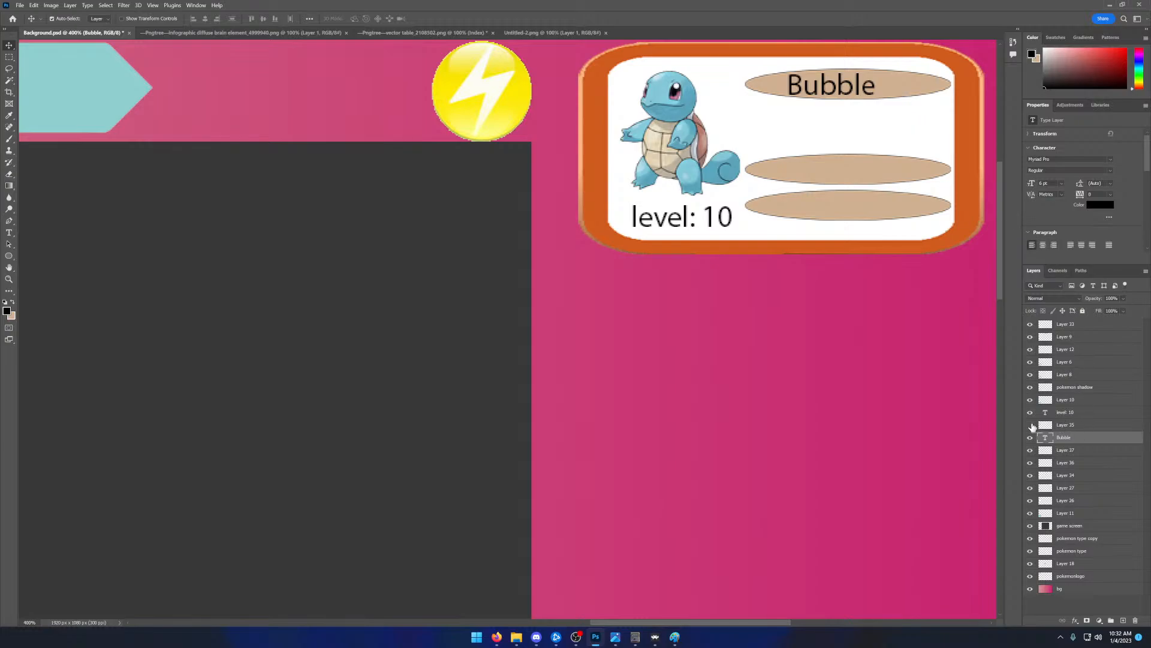
left_click(1031, 425)
left_click(1066, 426)
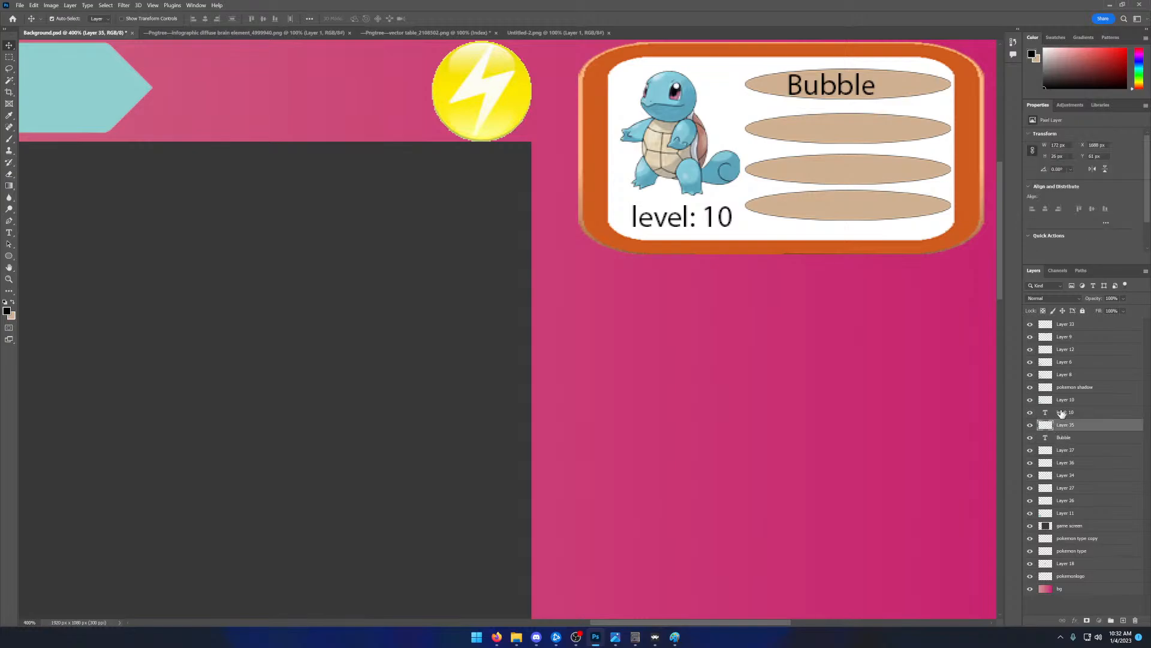
left_click(1062, 413)
left_click(1029, 414)
left_click(1030, 414)
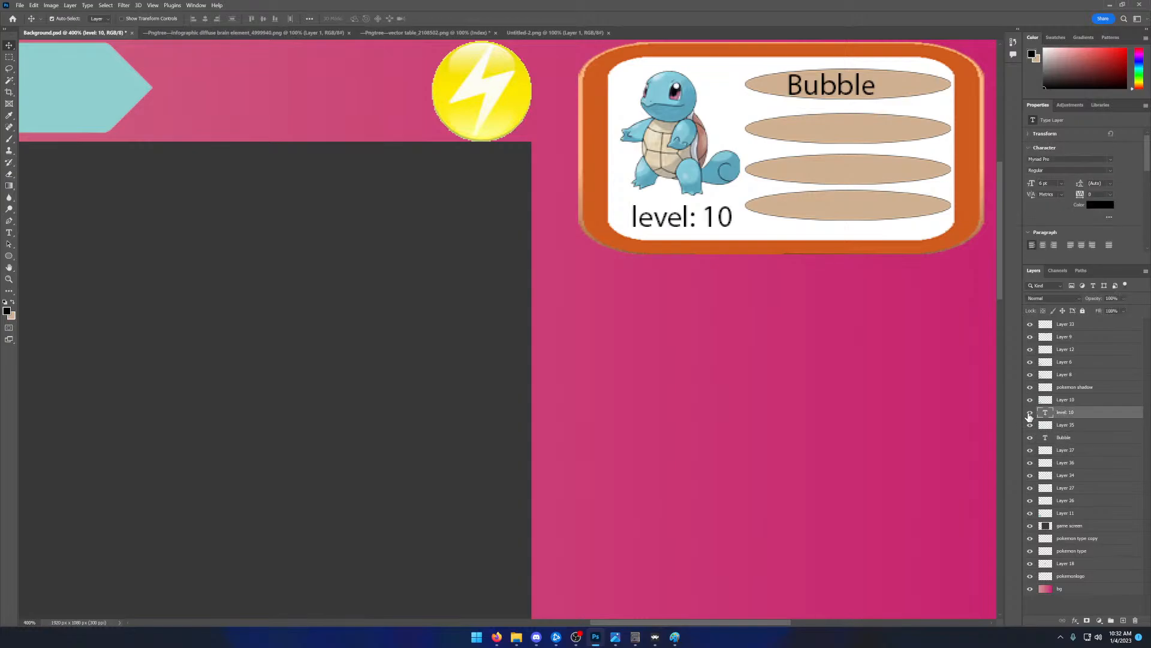
left_click(1052, 404)
left_click(1030, 399)
left_click(1031, 400)
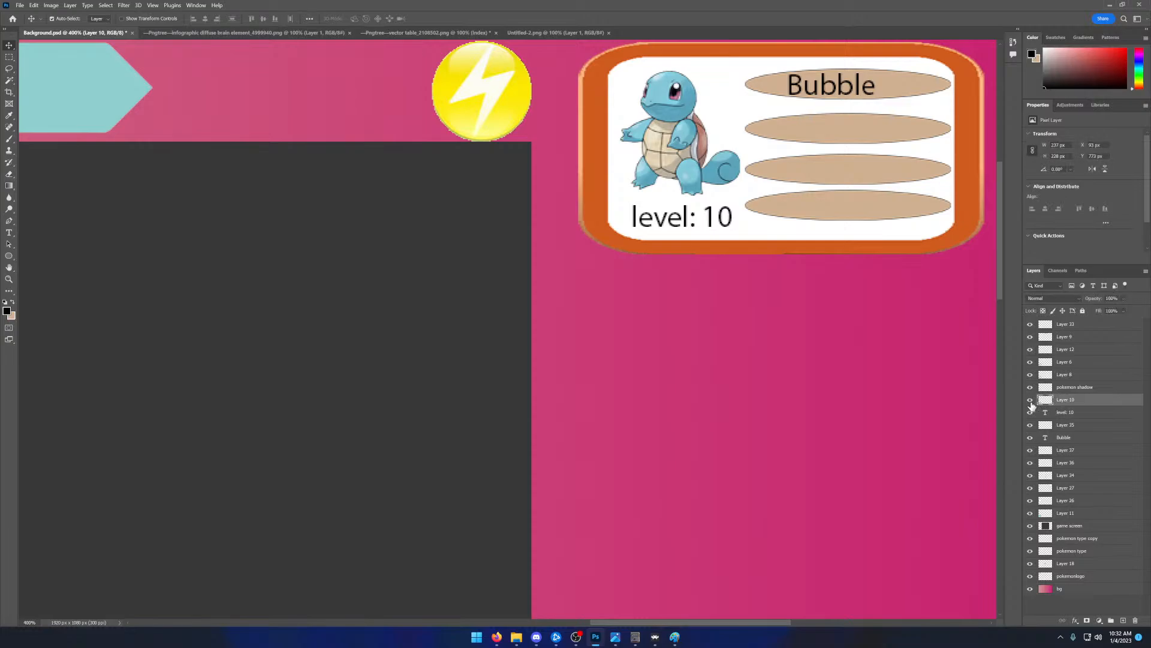
left_click(1031, 437)
left_click(1030, 437)
- Add the text 25 after Bubble on the top ellipse and move it closer to the word
left_click(9, 233)
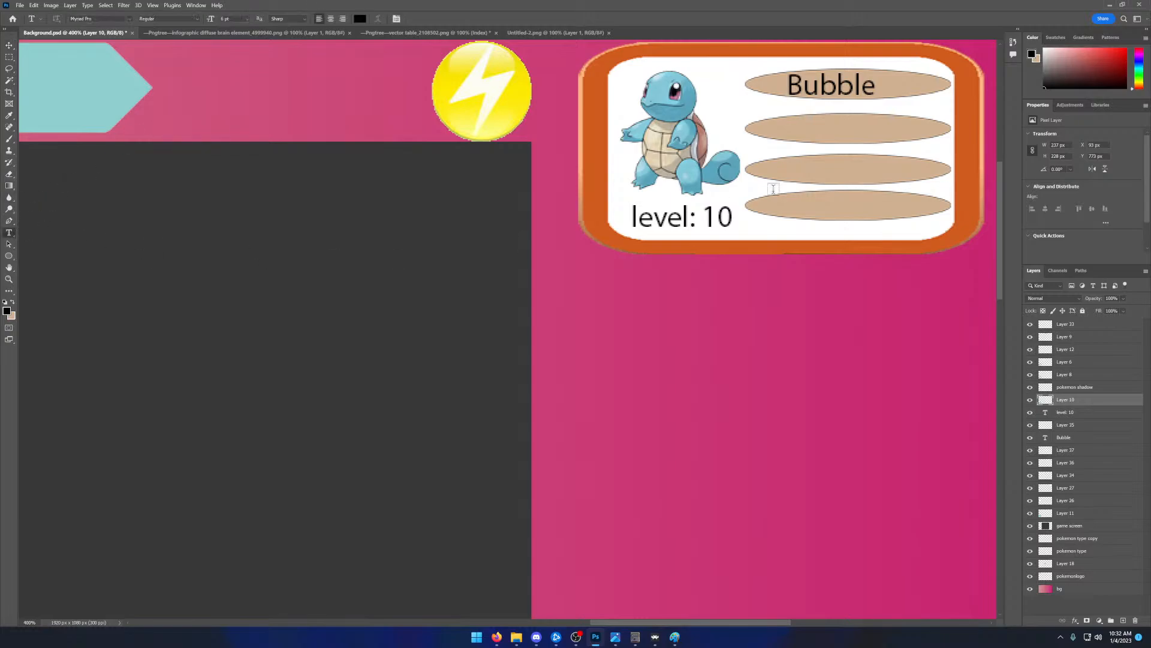
left_click_drag(891, 80, 928, 94)
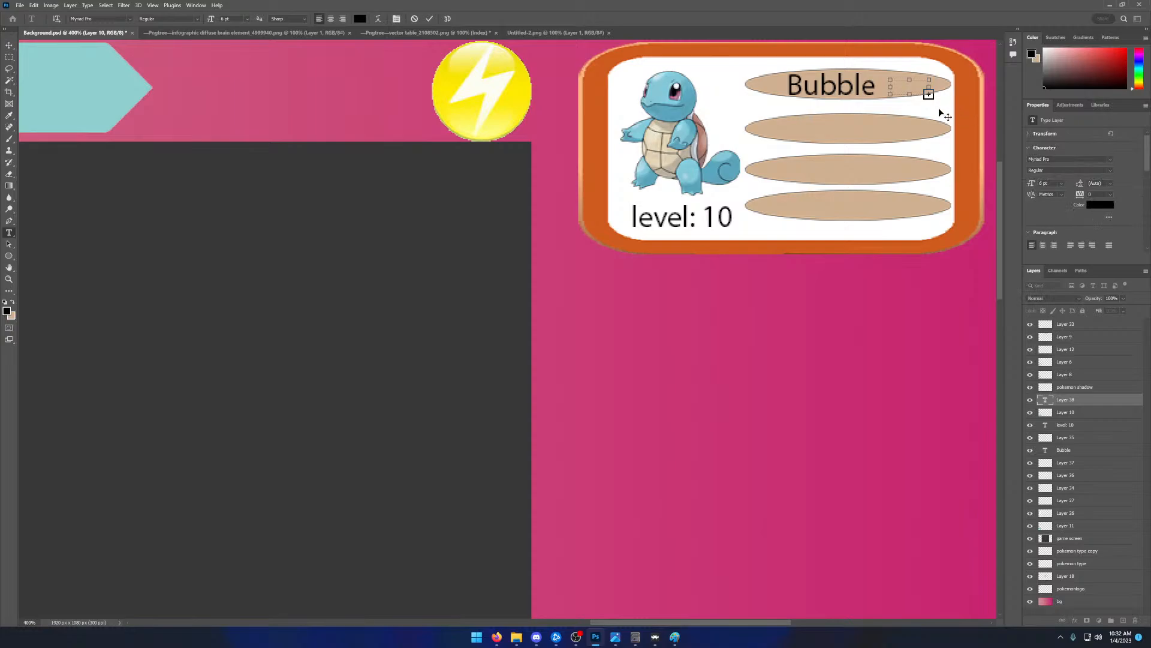
left_click_drag(930, 79, 934, 71)
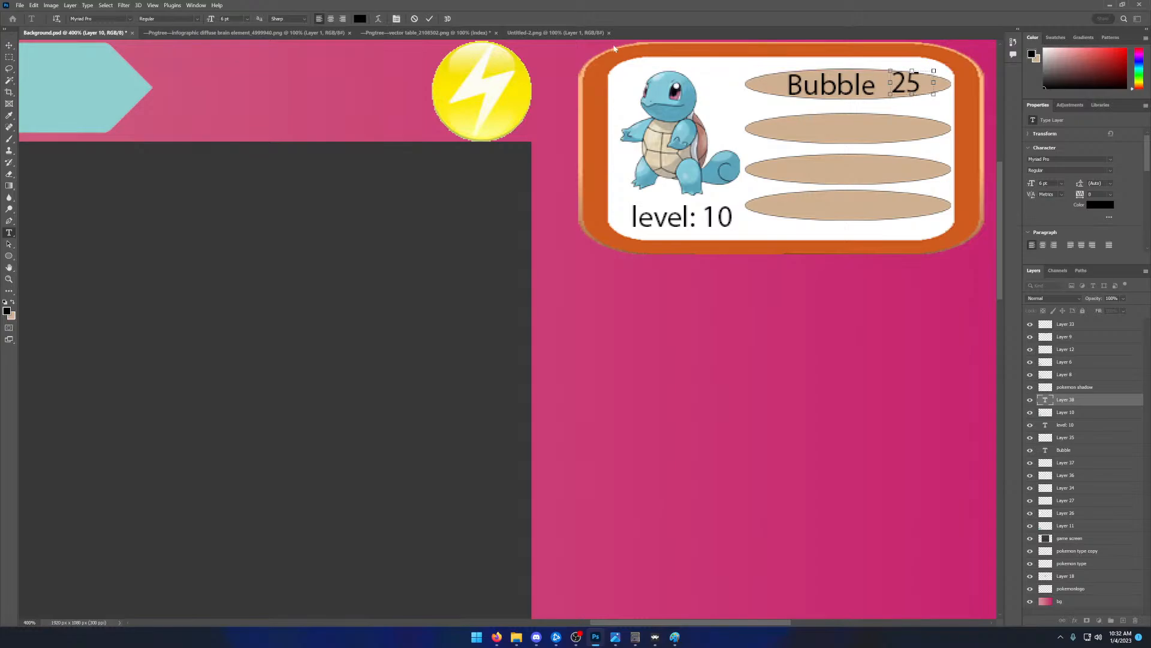
left_click(431, 20)
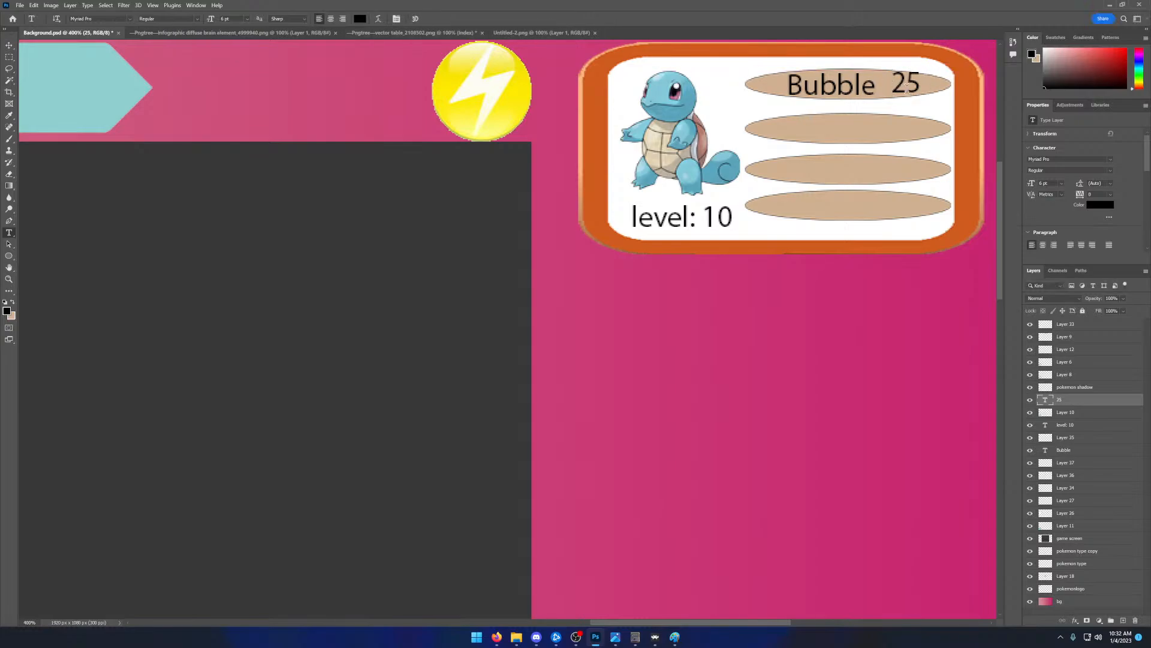
key("v")
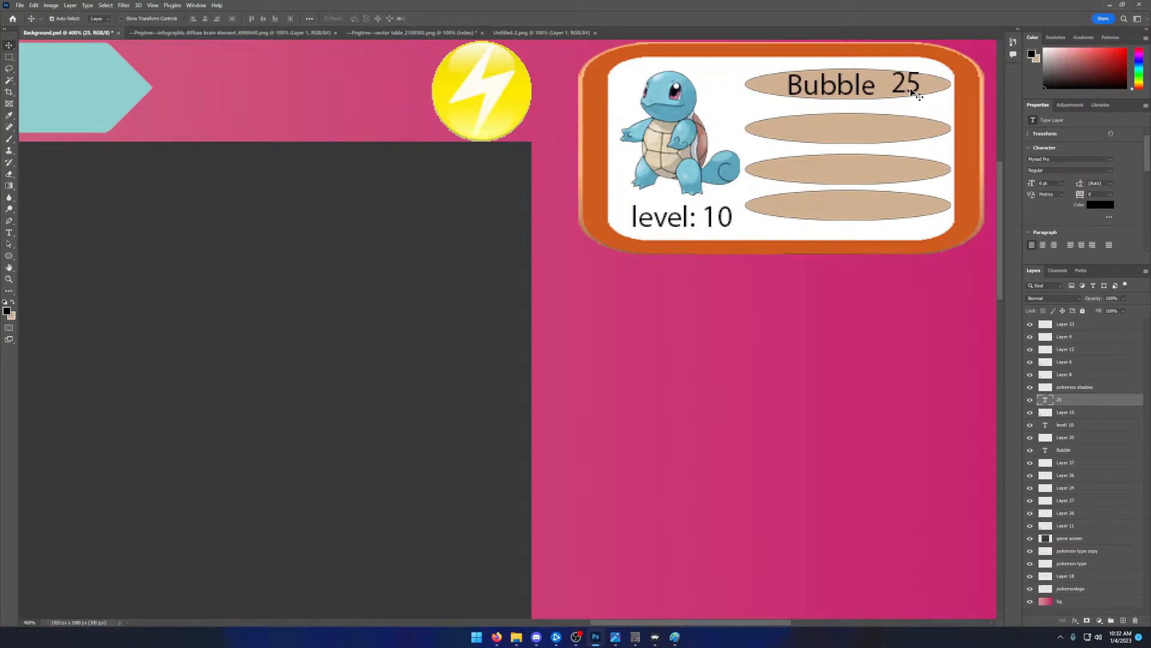
mouse_move(905, 90)
left_mouse_down()
mouse_move(822, 85)
mouse_move(896, 88)
left_mouse_up()
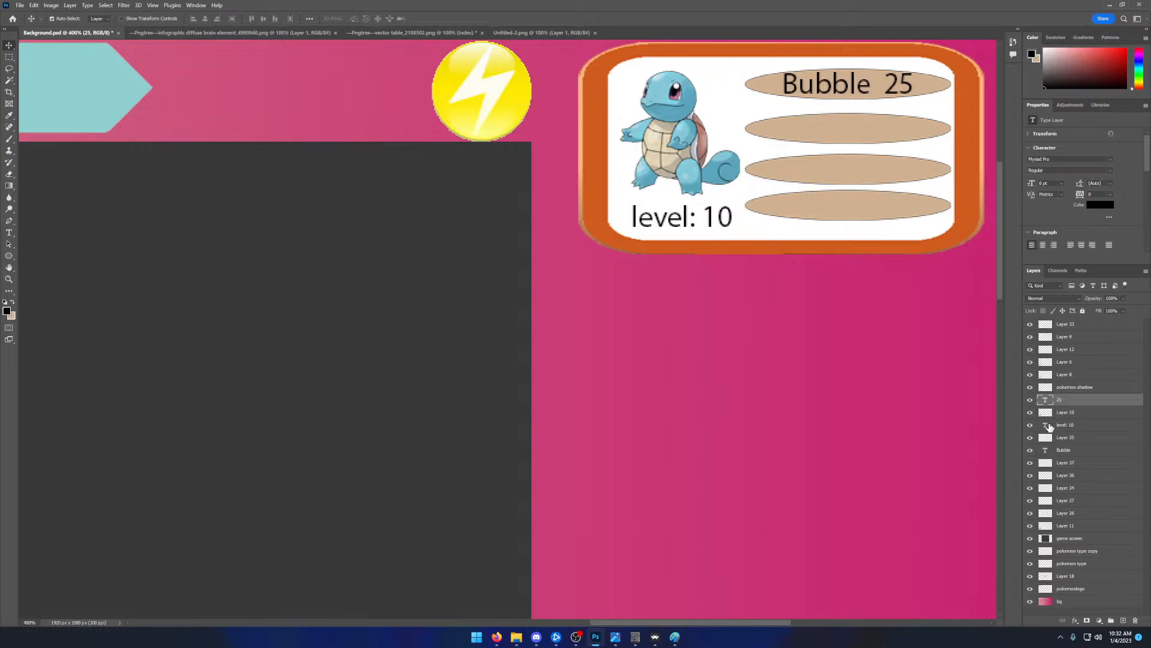
- Select the 25 and Bubble text layers together, leaving out the layers between them
left_click(1066, 451, "shift")
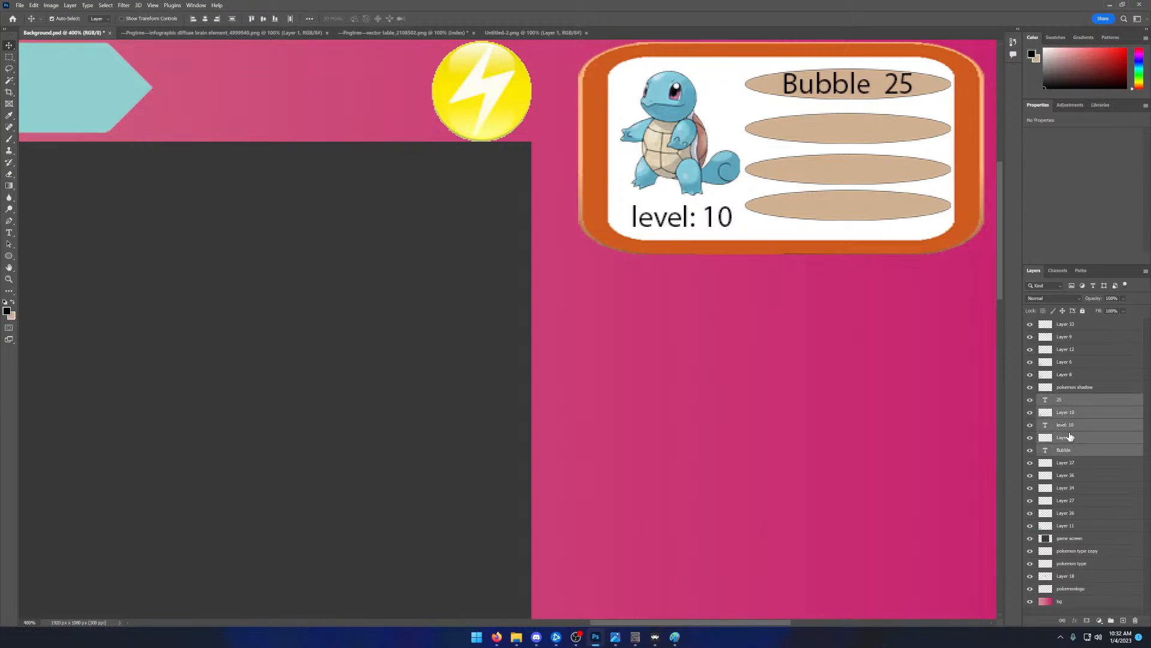
left_click(1067, 401)
left_click(1071, 452, "ctrl")
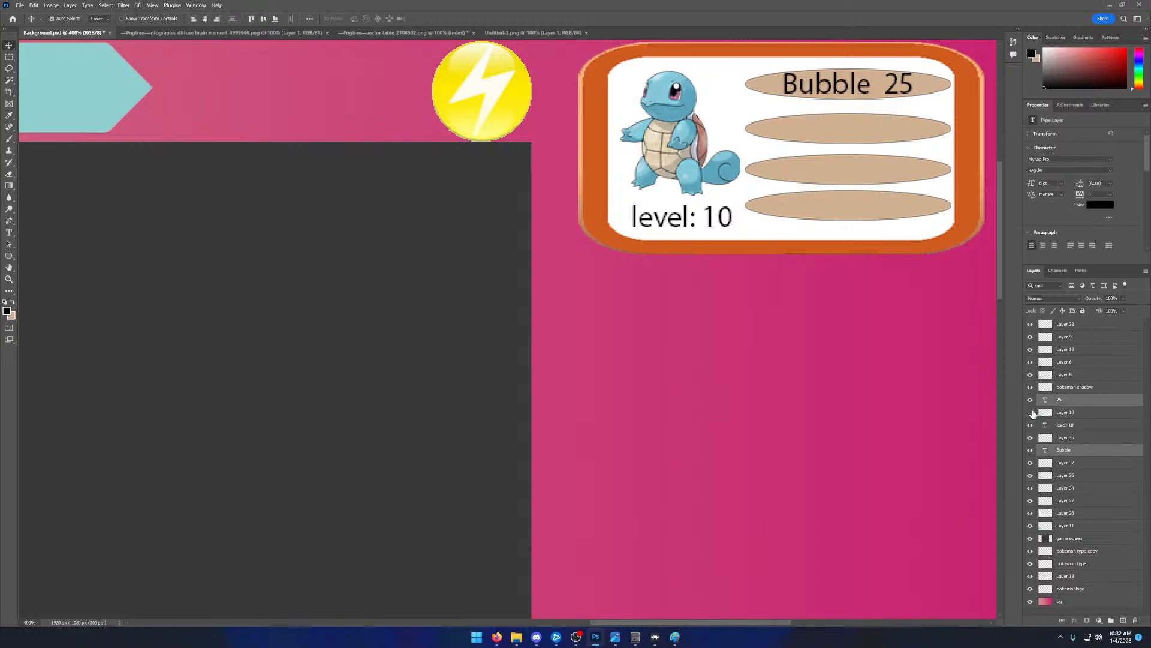
- Check which ellipse each of Layer 37, Layer 36, Layer 34 and Layer 27 holds by toggling their visibility
left_click(1031, 463)
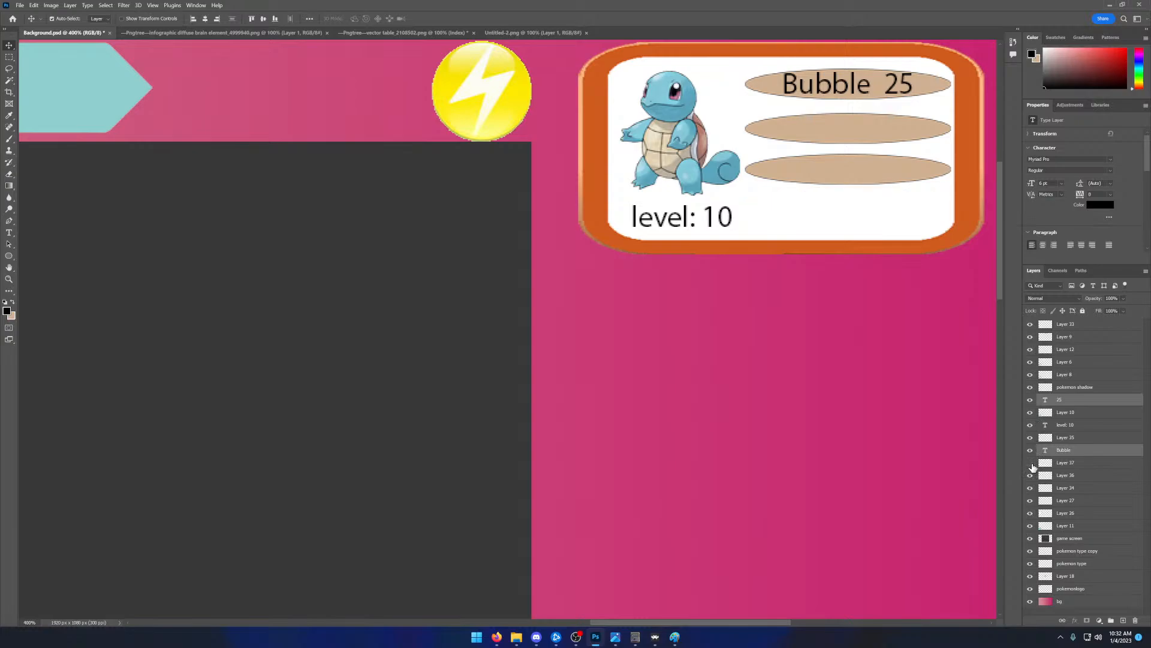
left_click(1031, 464)
left_click(1031, 478)
left_click(1031, 478)
left_click(1031, 489)
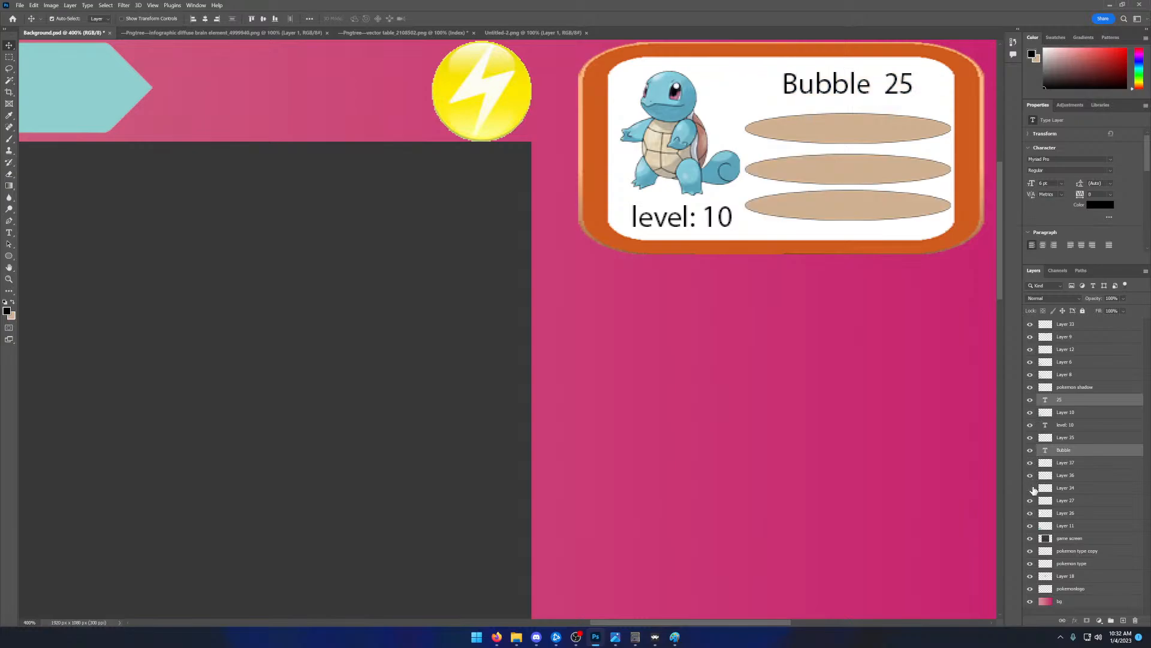
left_click(1031, 488)
left_click(1031, 501)
left_click(1031, 501)
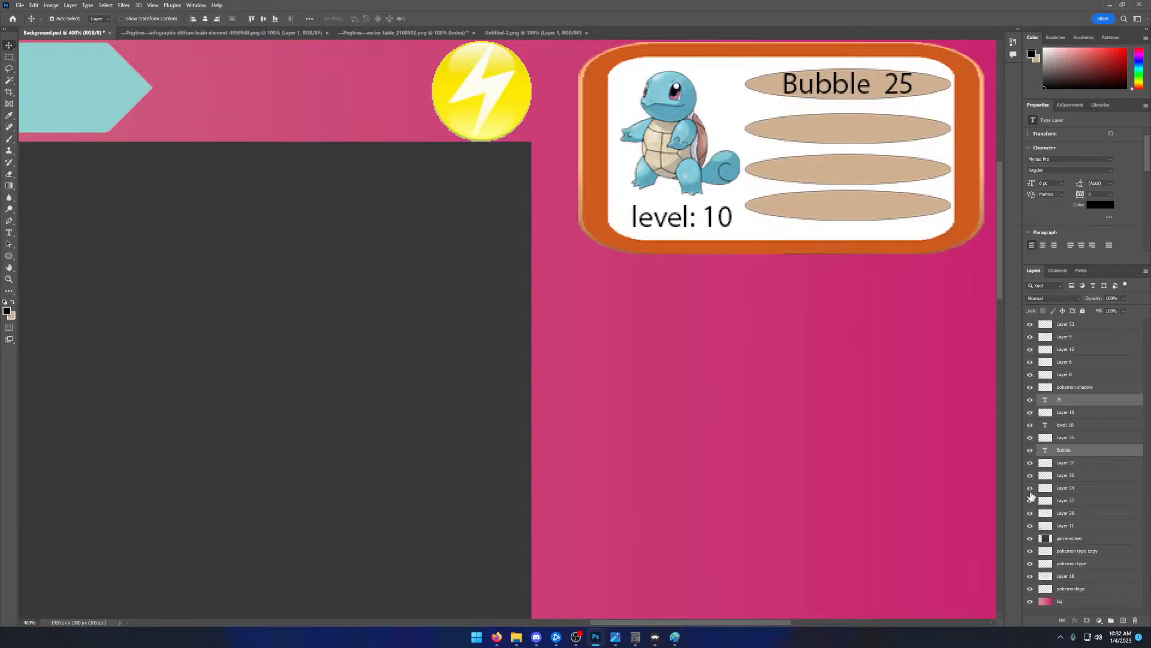
left_click(1031, 491)
left_click(1031, 490)
- Merge the 25 and Bubble text layers with Layer 36
left_click(1069, 478, "ctrl")
right_click(1070, 481)
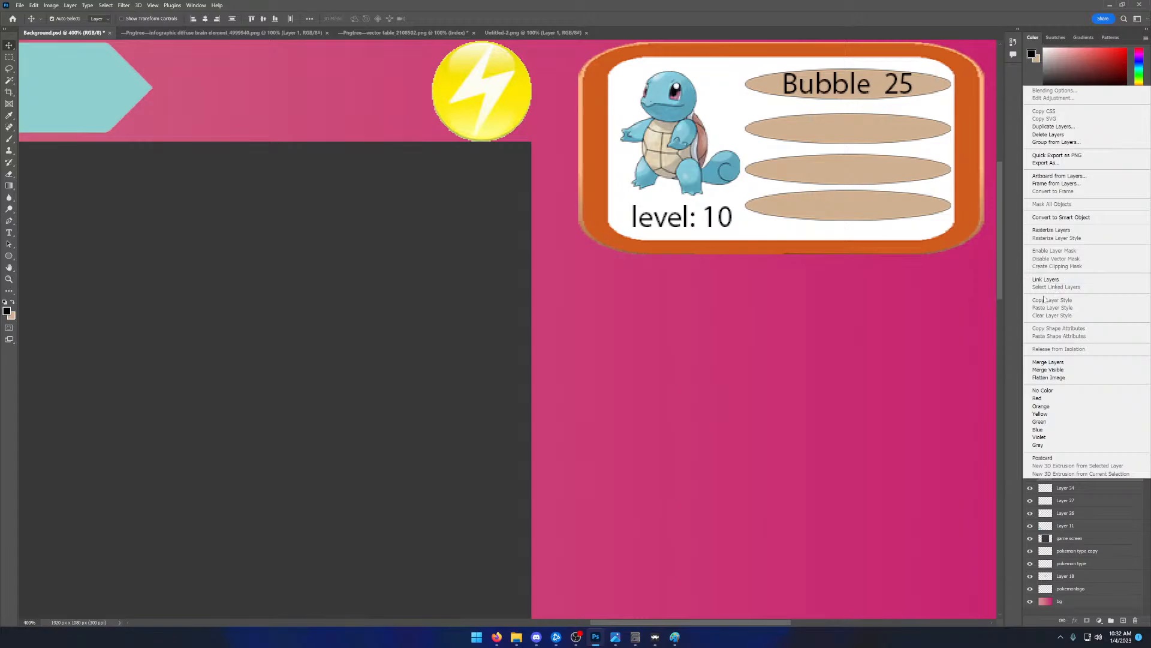
left_click(1048, 362)
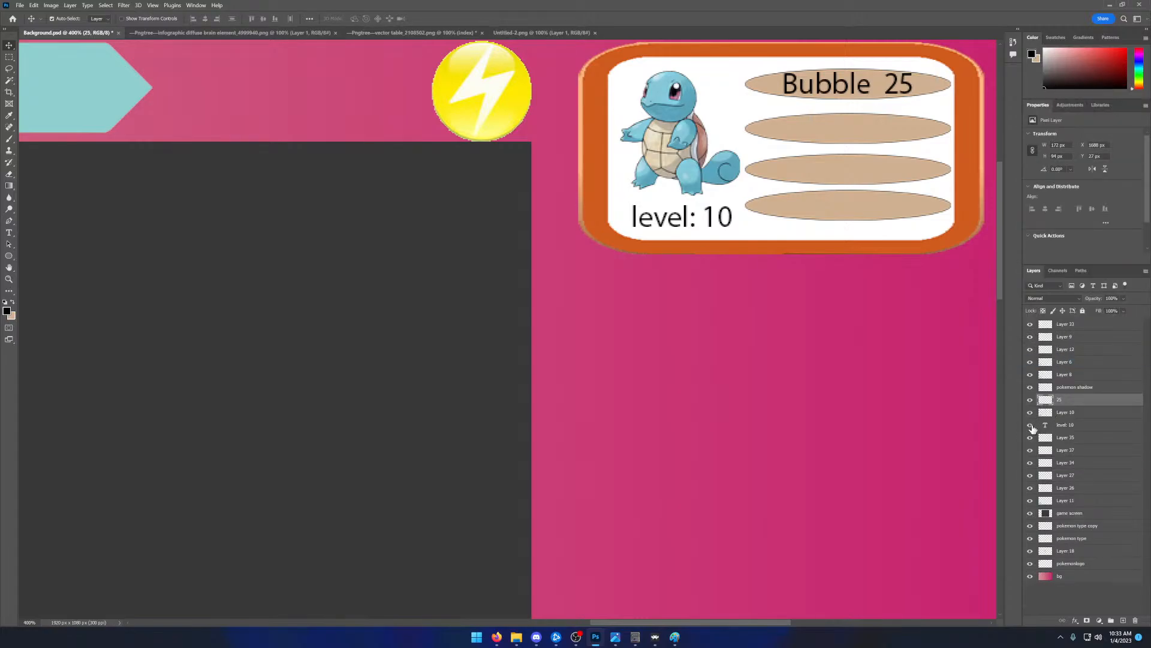
- Check what level: 10, Layer 35, Layer 37, Layer 34 and Layer 27 hold by toggling their visibility
left_click(1031, 425)
left_click(1030, 425)
left_click(1030, 438)
left_click(1031, 438)
left_click(1035, 443)
left_click(1030, 451)
left_click(1030, 451)
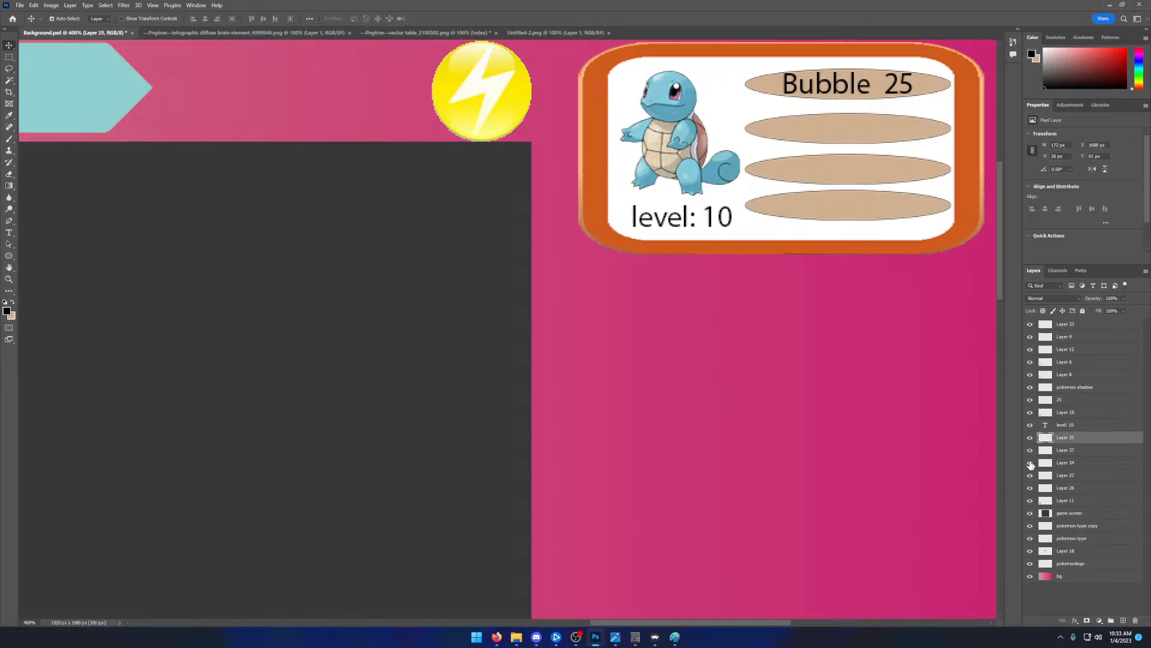
left_click(1031, 463)
left_click(1030, 463)
left_click(1030, 463)
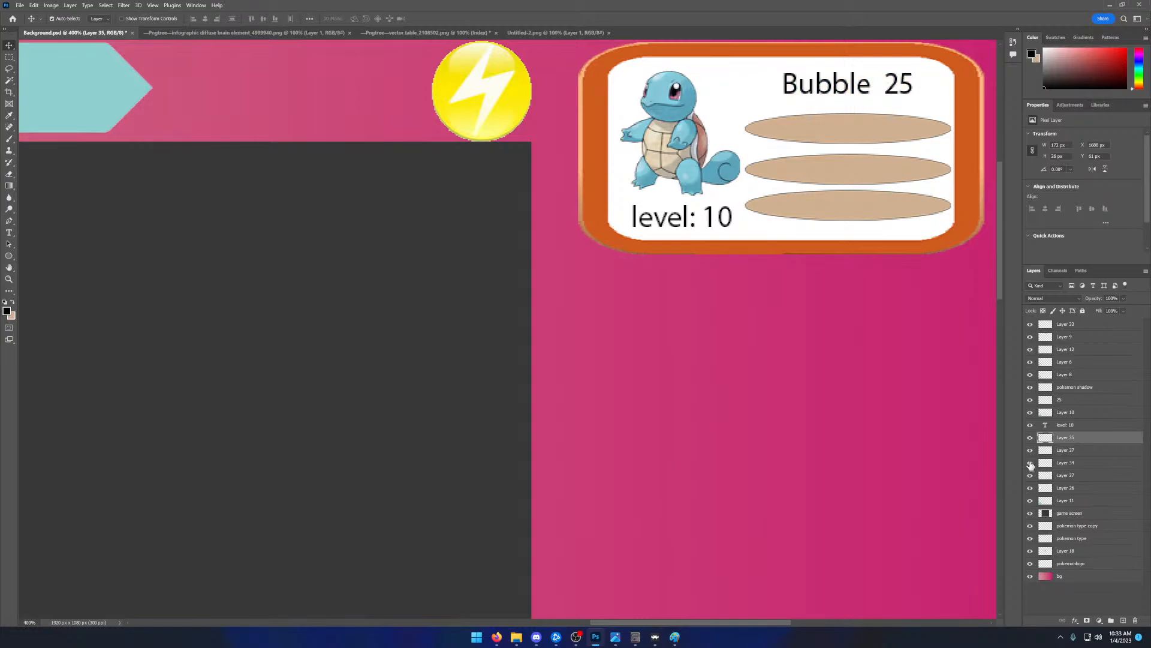
left_click(1030, 463)
left_click(1030, 476)
left_click(1030, 476)
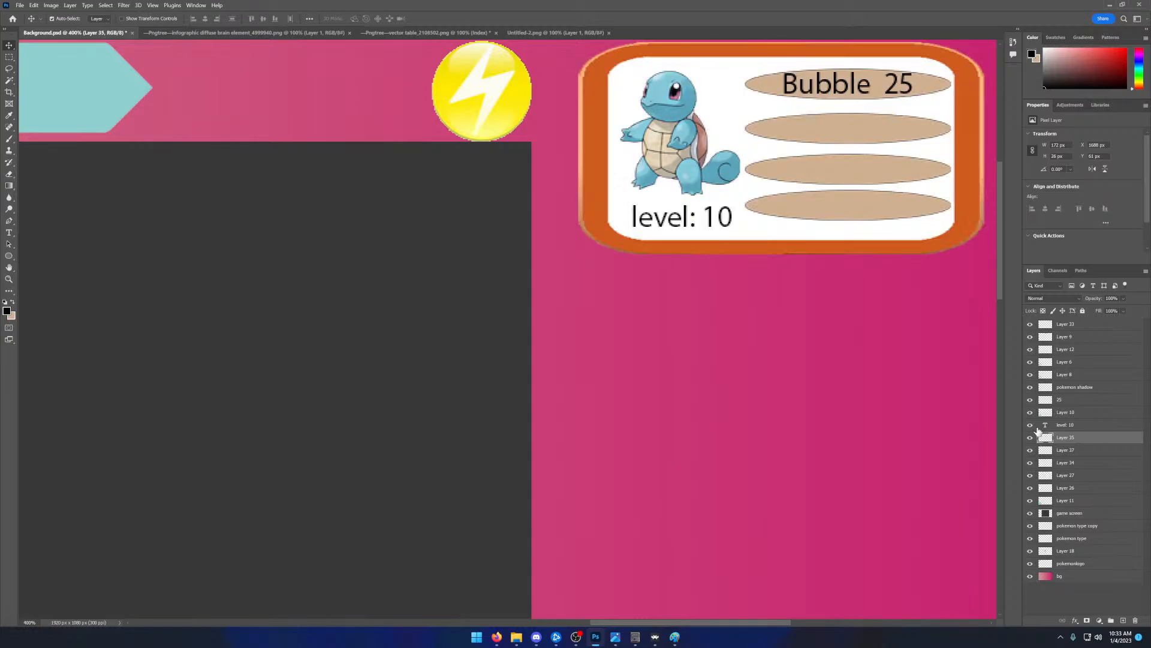
- Examine the level: 10, Layer 35, Layer 10 and merged 25 layers by hiding and showing each one
left_click(1030, 424)
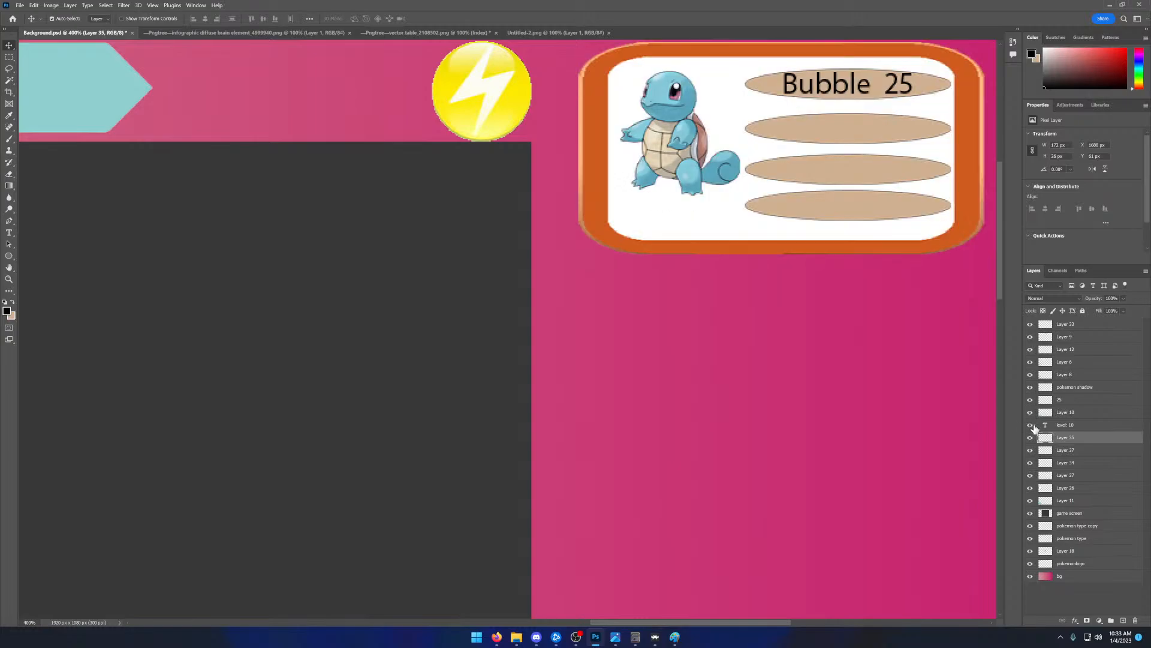
left_click(1030, 424)
left_click(1030, 437)
left_click(1031, 437)
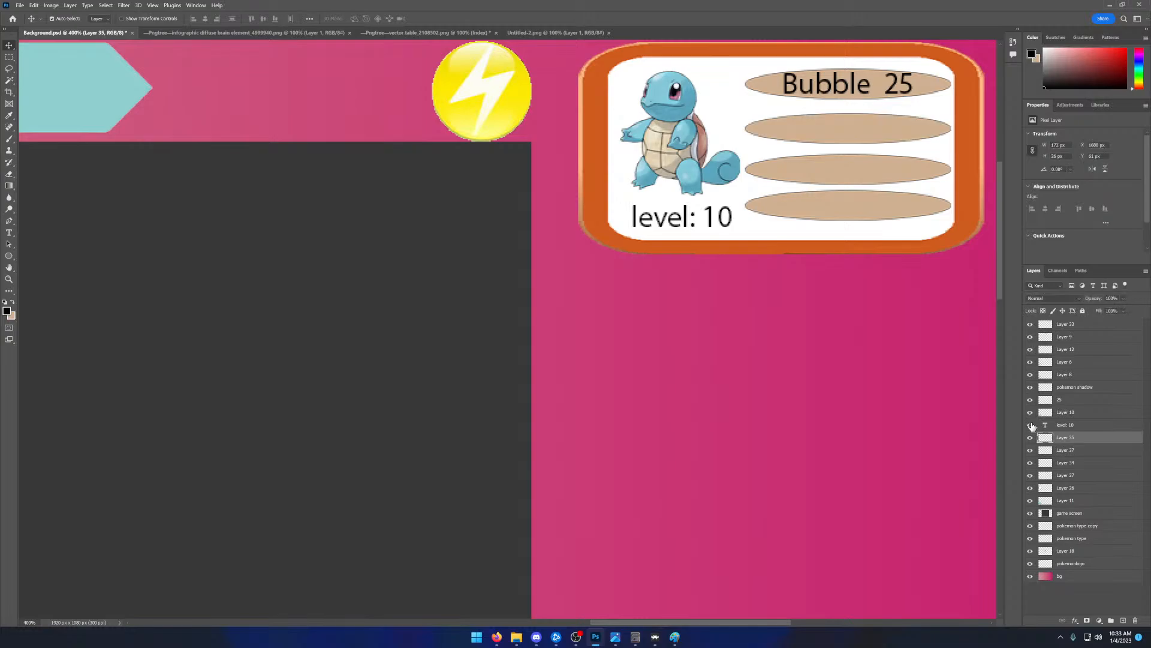
left_click_drag(1030, 412, 1031, 400)
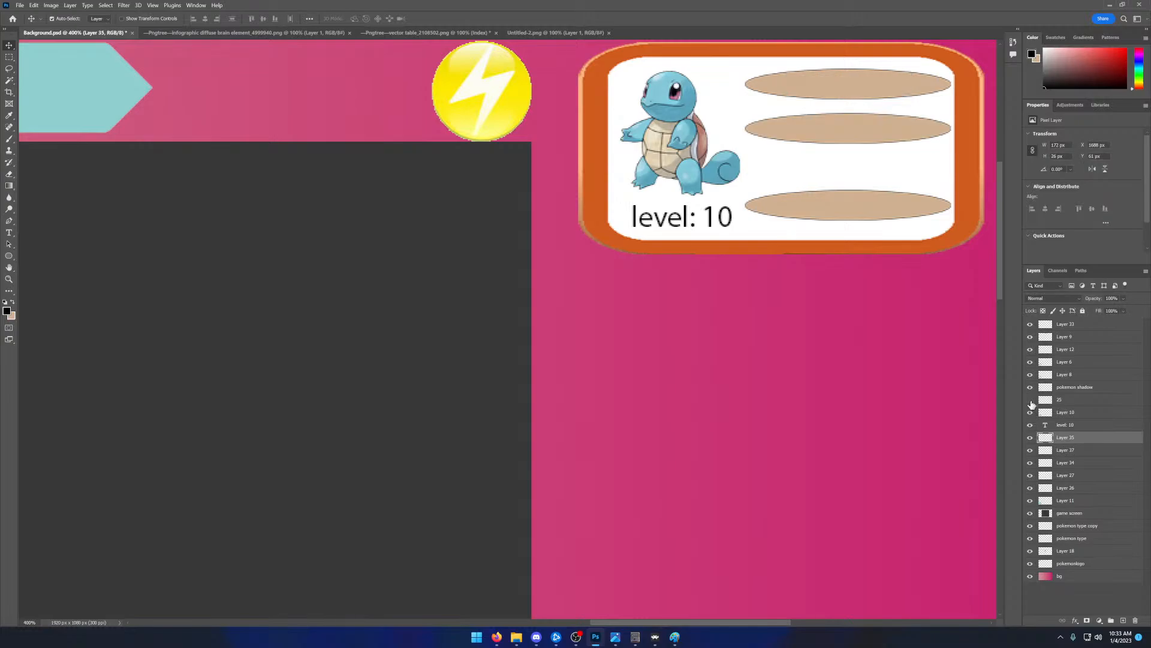
left_click(1031, 400)
left_click(1030, 401)
left_click(1030, 400)
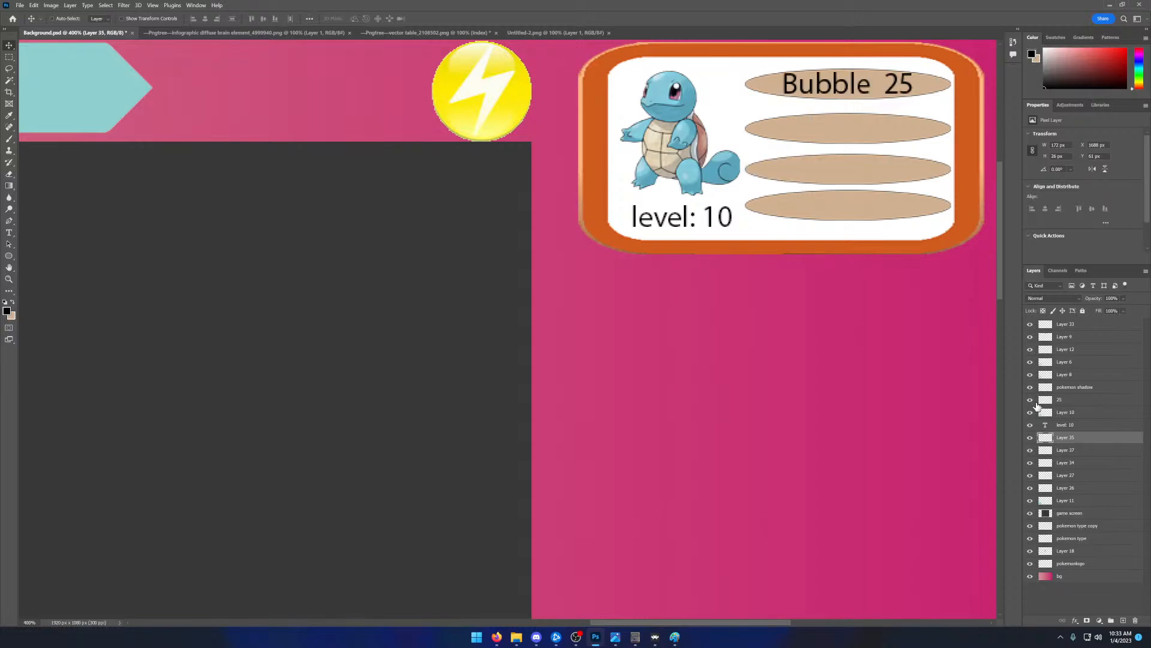
- Undo the recent layer visibility changes
left_click(1036, 401)
key("ctrl+z")
key("ctrl+z")
key("ctrl+z")
key("ctrl+z")
key("ctrl+z")
key("ctrl+z")
key("ctrl+z")
key("ctrl+z")
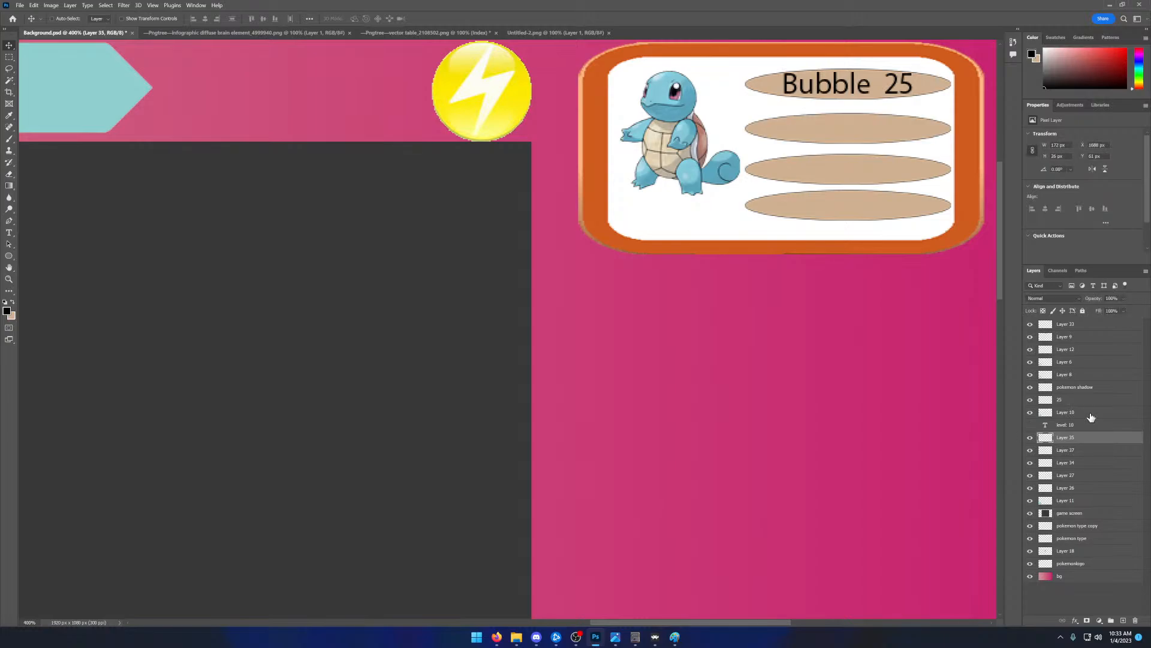
key("ctrl+z")
key("ctrl+z")
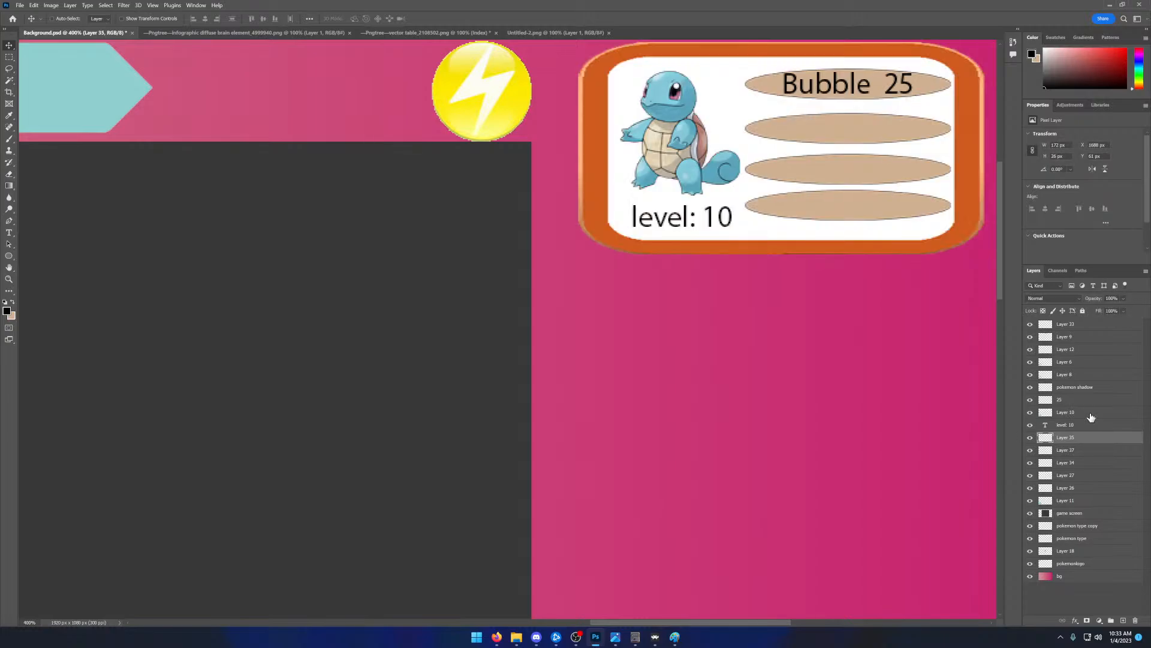
key("ctrl+z")
key("ctrl+shift+z")
- Compare the ellipses on Layer 35, Layer 37 and Layer 34 with Layer 27 and Layer 10 by switching their visibility
left_click(1077, 403)
left_click(1037, 442)
left_click(1030, 438)
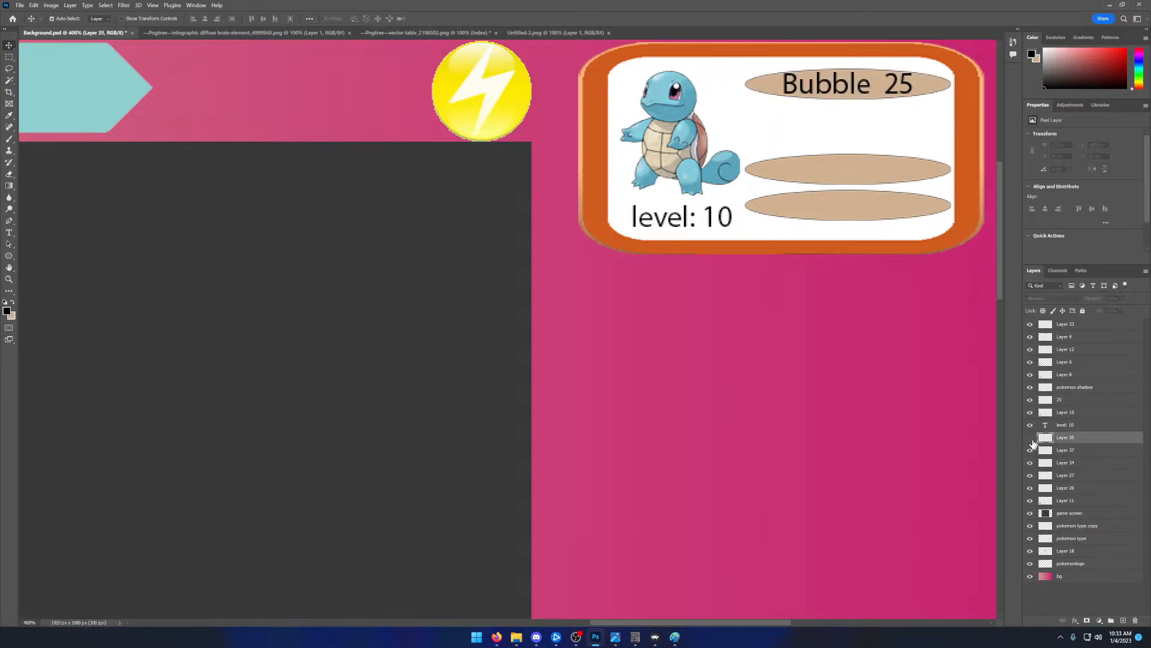
left_click(1031, 451)
left_click(1031, 450)
left_click(1031, 439)
left_click(1031, 438)
left_click(1031, 450)
left_click(1031, 463)
left_click(1031, 463)
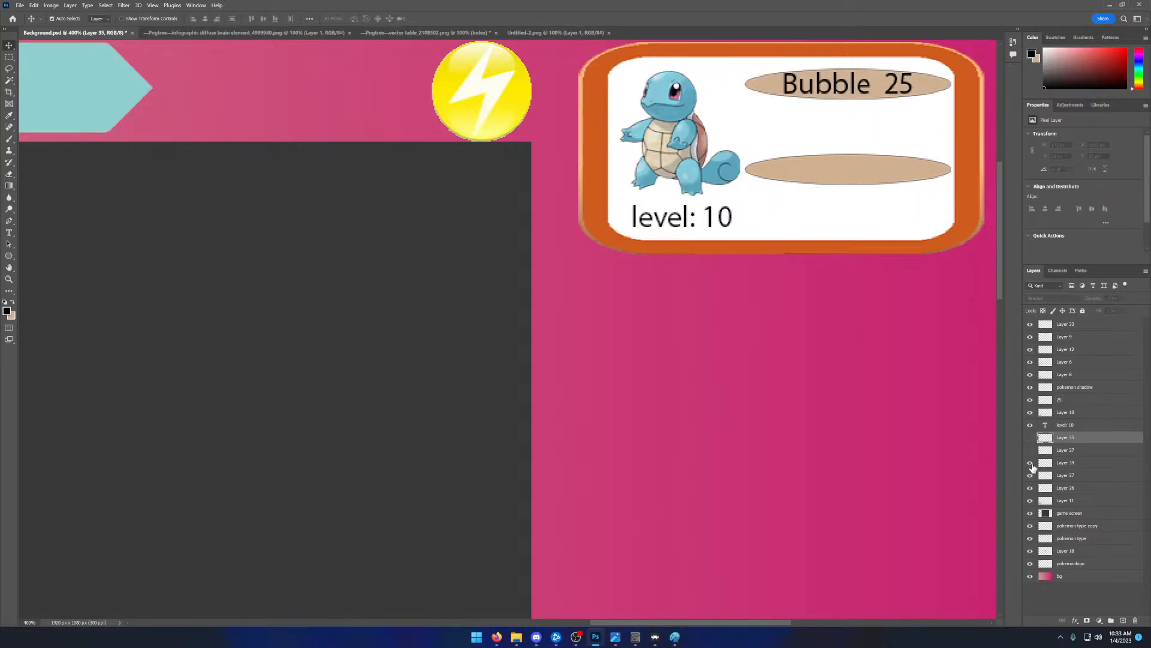
left_click(1031, 475)
left_click(1031, 475)
left_click(1030, 412)
left_click(1031, 412)
- Undo the visibility changes and the merge of the 25 and Bubble text with Layer 36
key("ctrl+z")
key("ctrl+z")
key("ctrl+z")
key("ctrl+shift+z")
key("ctrl+shift+z")
key("ctrl+shift+z")
key("ctrl+shift+z")
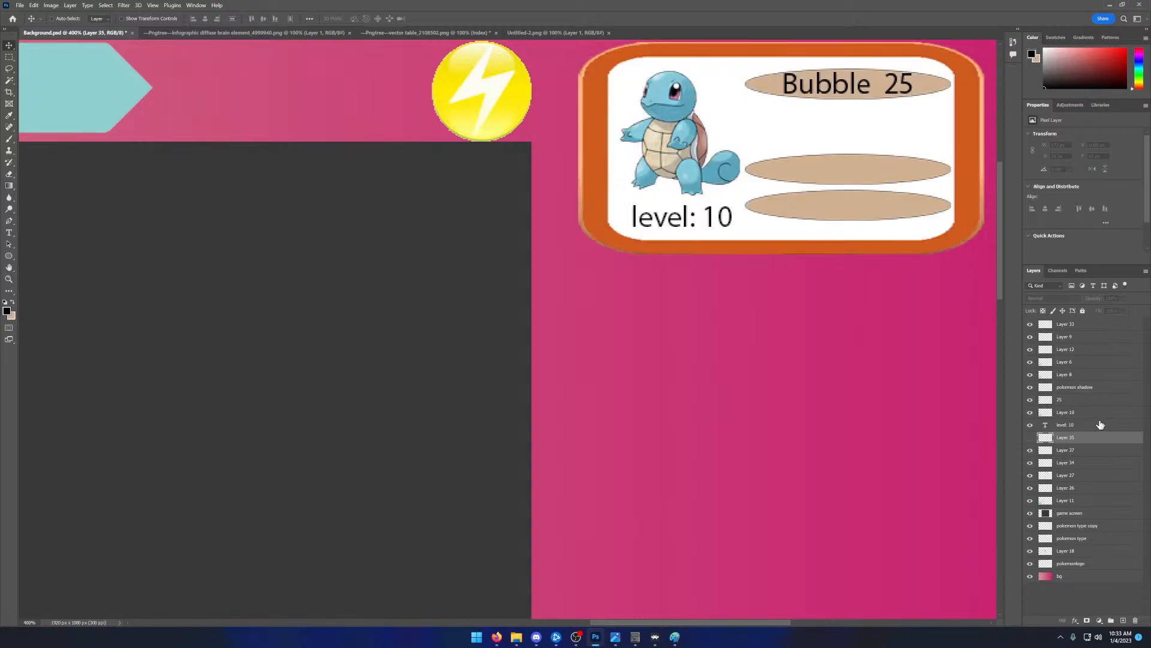
key("ctrl+z")
key("ctrl+z")
key("ctrl+shift+z")
key("ctrl+shift+z")
key("ctrl+z")
key("ctrl+z")
key("ctrl+z")
key("ctrl+z")
key("ctrl+z")
key("ctrl+z")
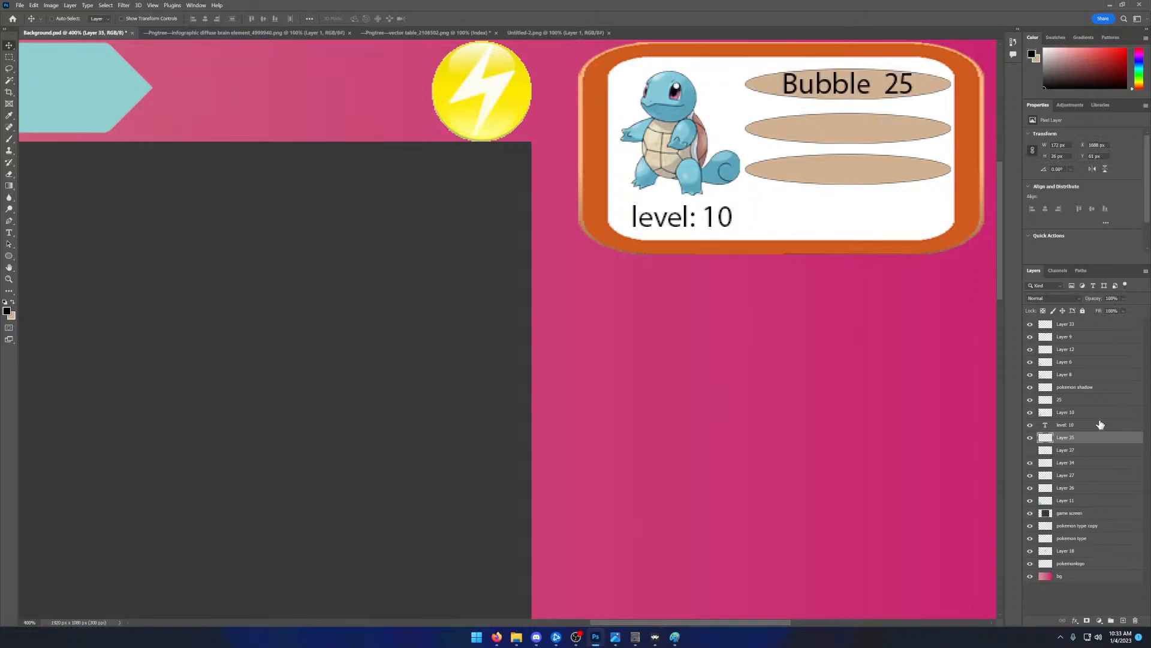
key("ctrl+z")
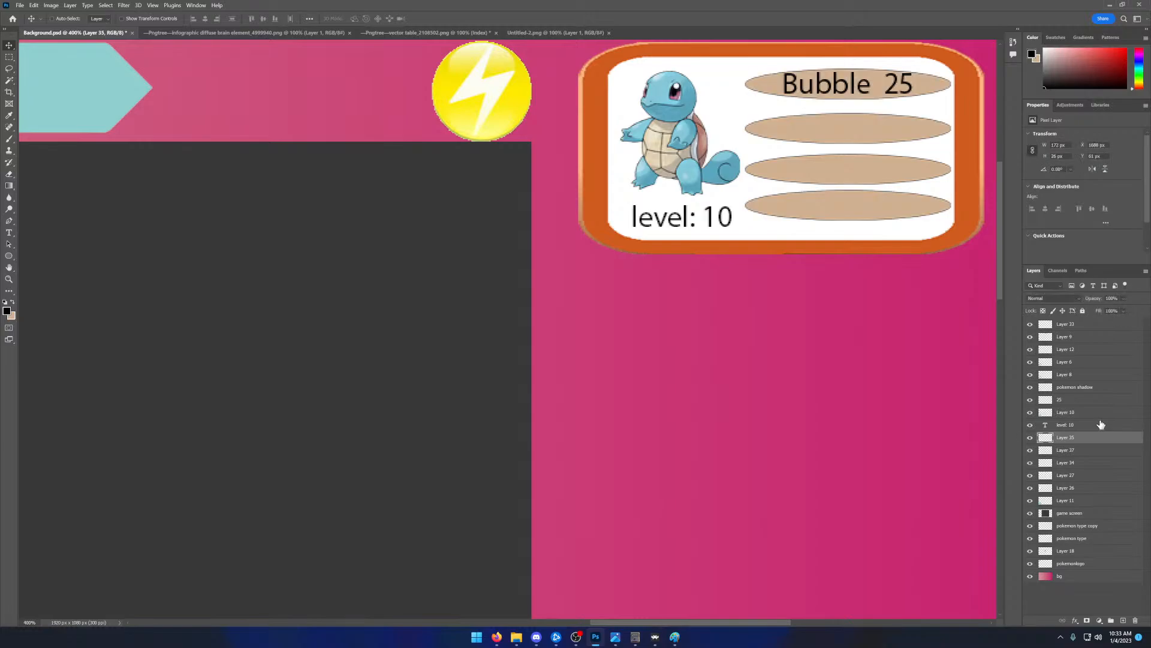
key("ctrl+z")
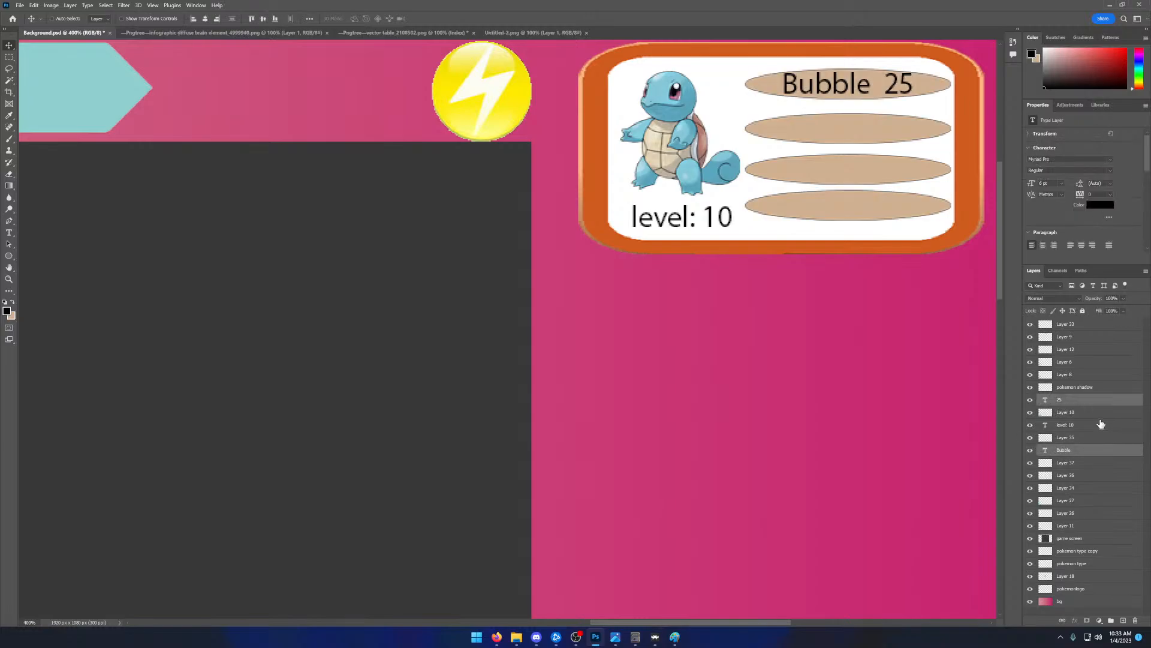
- Merge the 25 and Bubble text layers with Layer 34, the top ellipse
right_click(1070, 404)
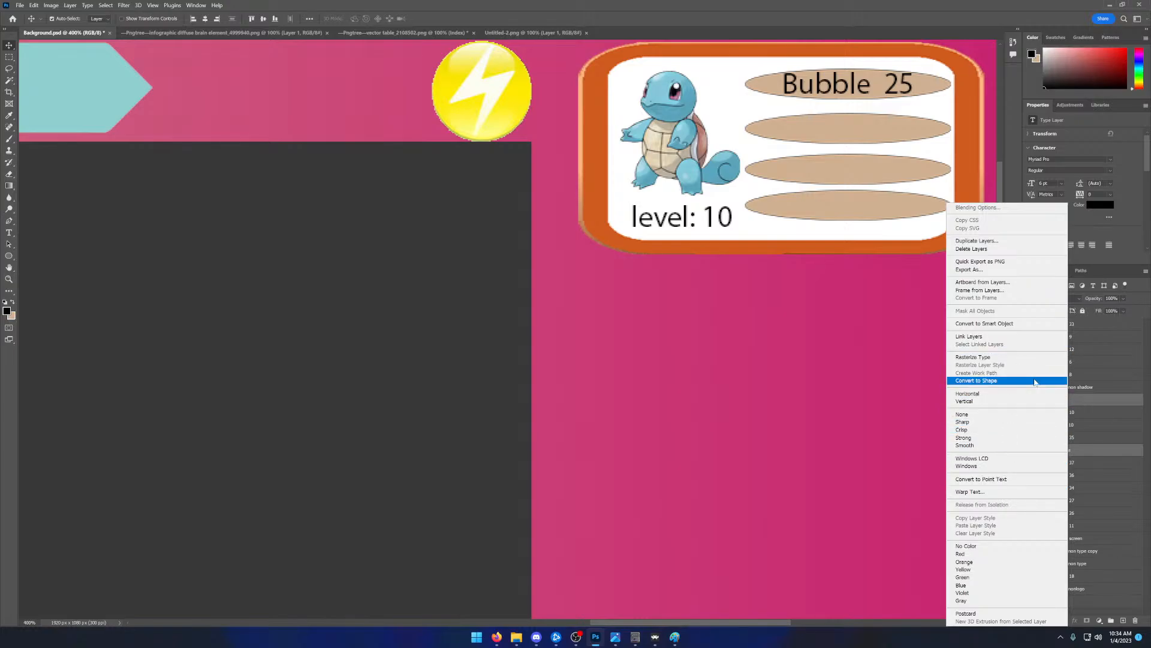
left_click(1116, 356)
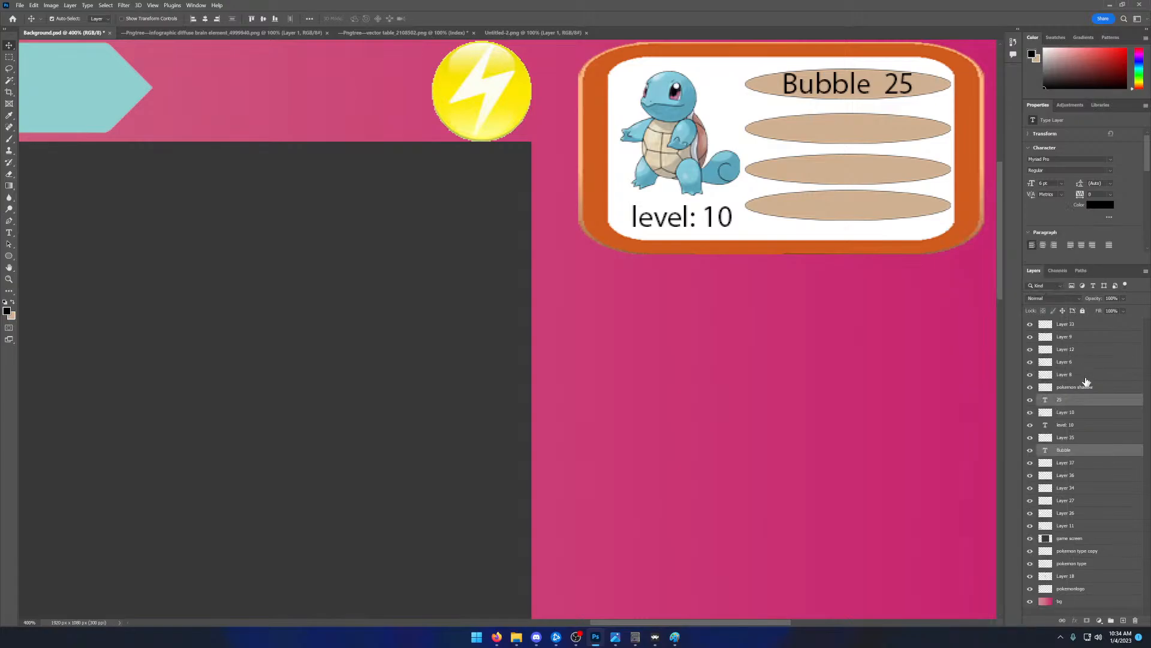
left_click(1031, 500)
left_click(1030, 500)
left_click(1030, 488)
left_click(1030, 488)
left_click(1060, 491, "ctrl")
right_click(1060, 491)
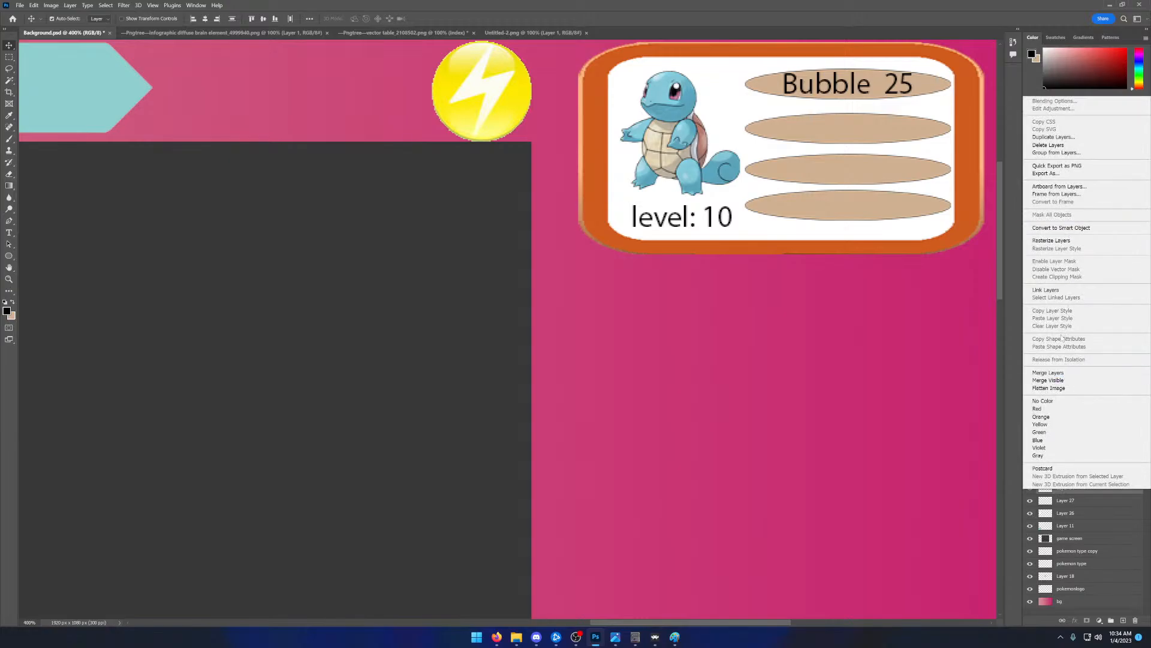
left_click(1055, 372)
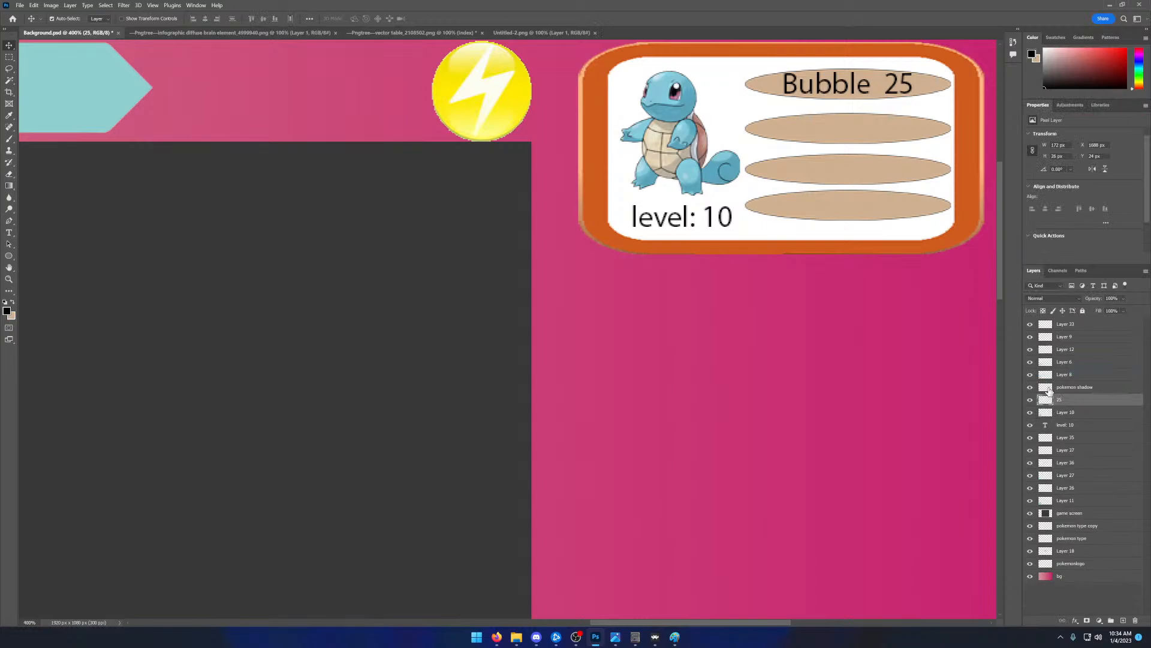
- Hide and delete the three unlabelled ellipses on Layer 35, Layer 37 and Layer 36
left_click(1030, 400)
left_click(1031, 401)
left_click(1031, 438)
left_click(1031, 437)
left_click(1030, 438)
left_click(1030, 451)
left_click(1030, 463)
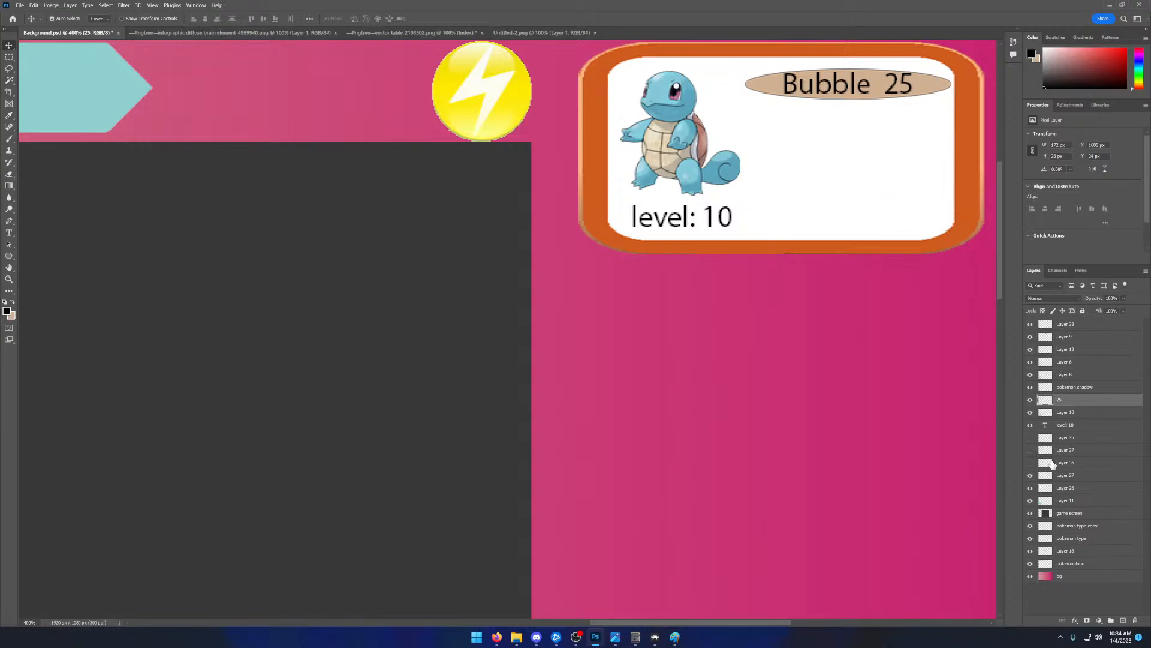
left_click(1052, 464)
left_click(1054, 451, "ctrl")
right_click(1054, 438)
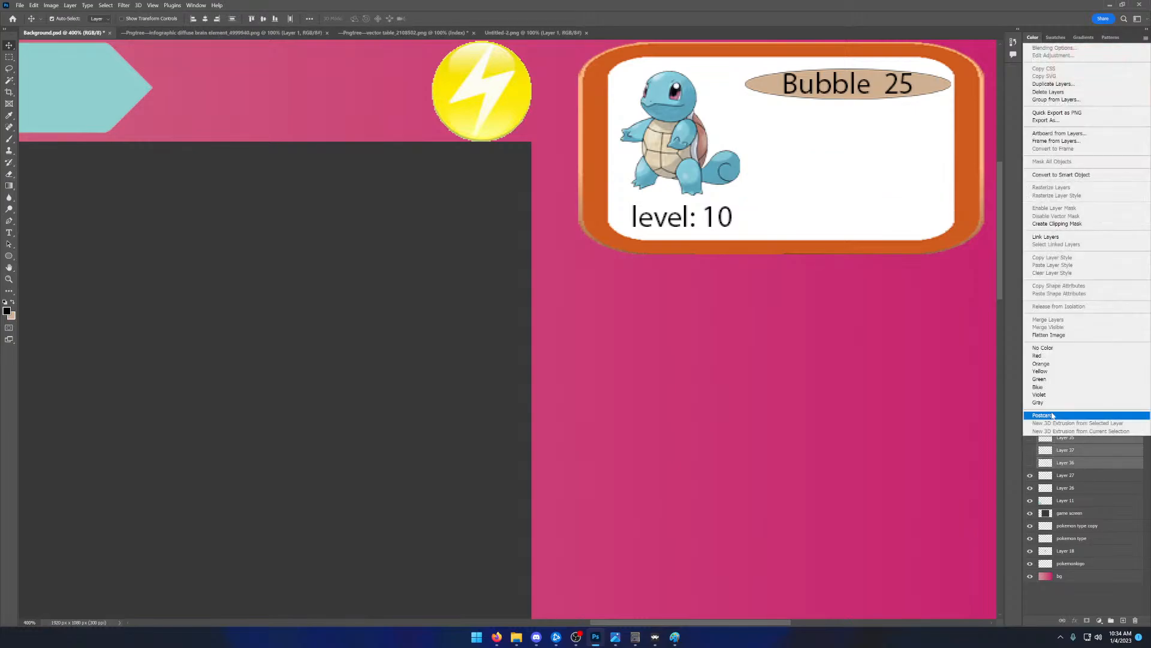
left_click(1029, 92)
left_click(568, 235)
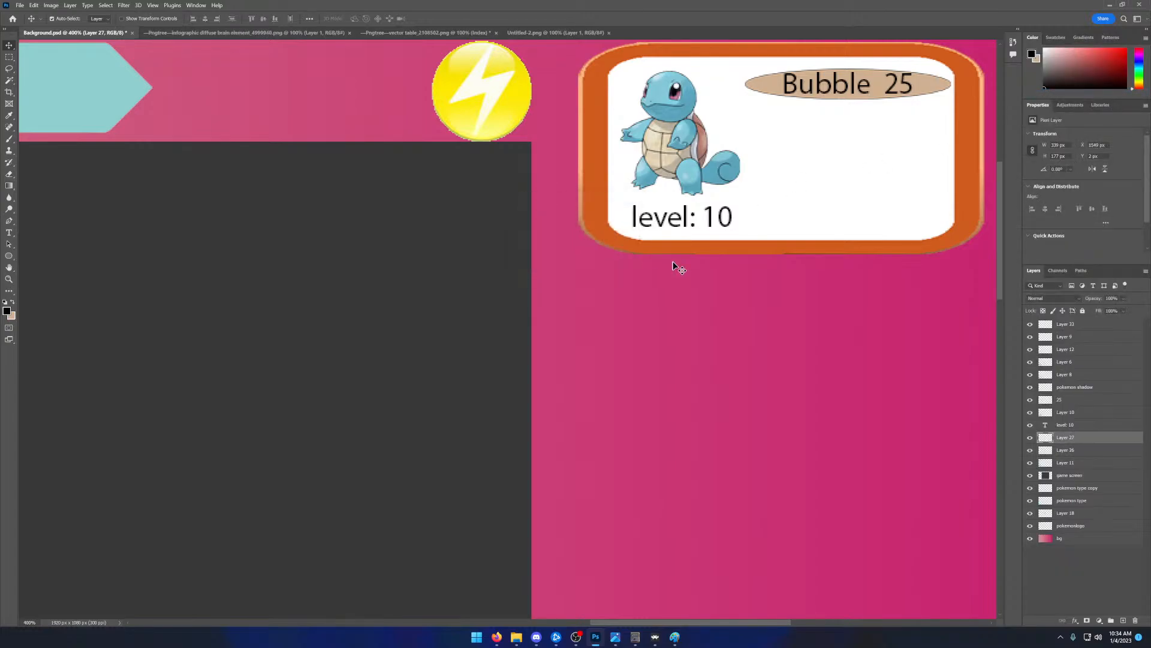
- Copy the Bubble 25 ellipse and place the copy directly below the original in the Squirtle panel
left_click(1067, 399)
key("ctrl+c")
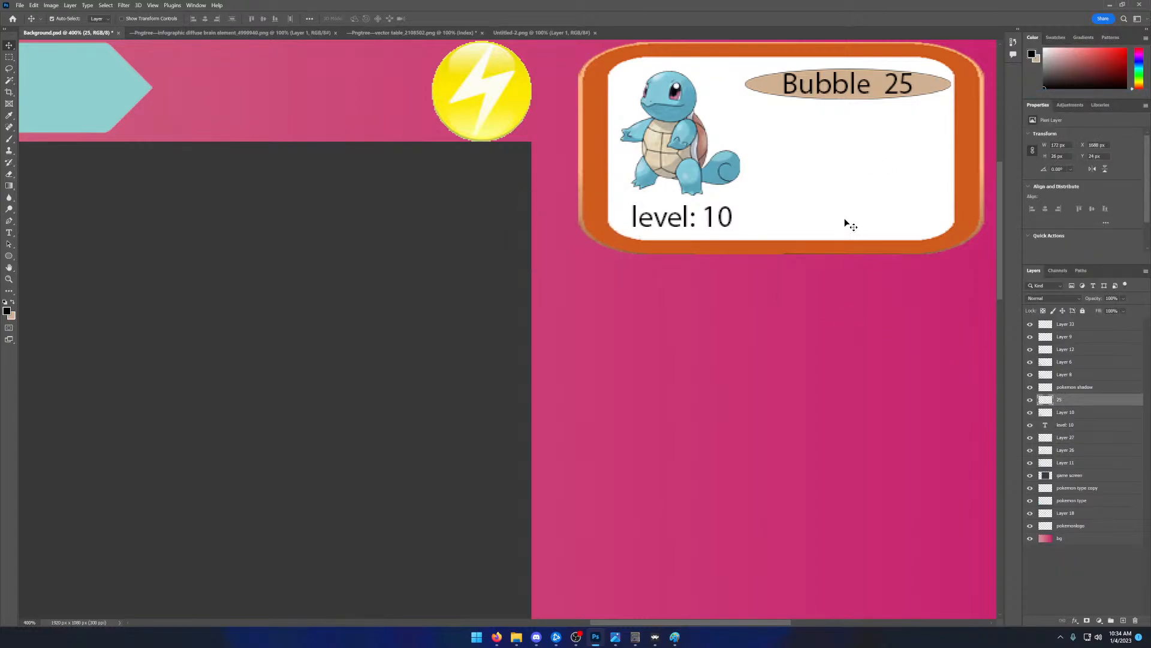
left_click(847, 220, "ctrl")
key("ctrl+v")
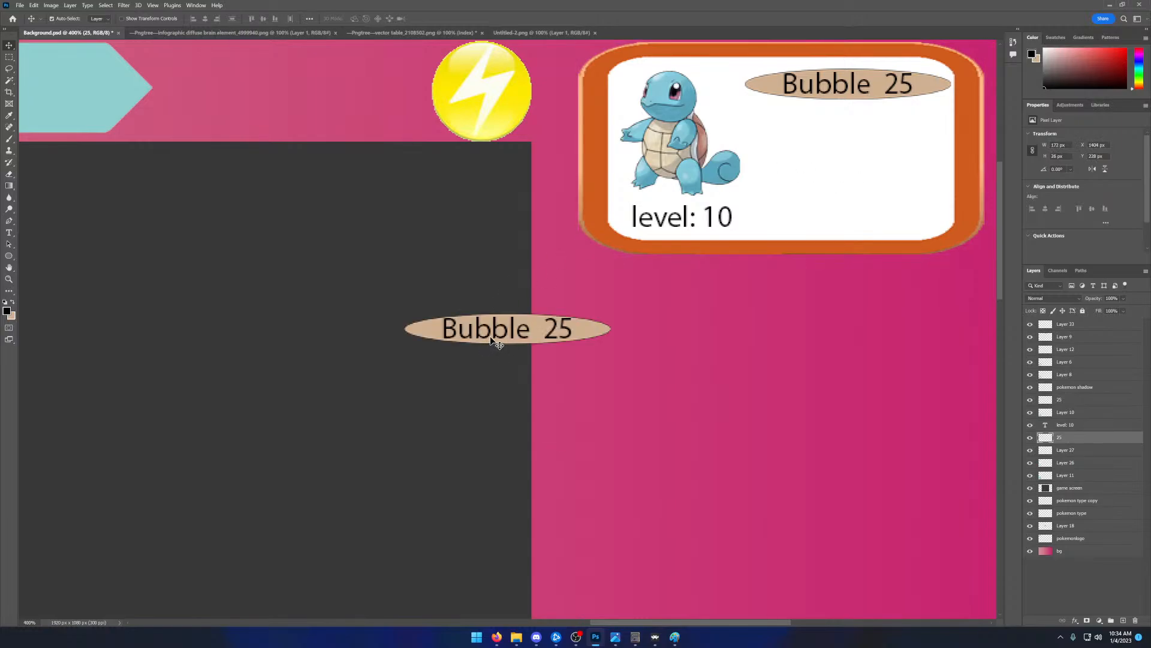
left_click_drag(491, 336, 832, 139)
- Paste two more Bubble 25 ellipses and line them up as the third and fourth rows of the panel
key("ctrl+v")
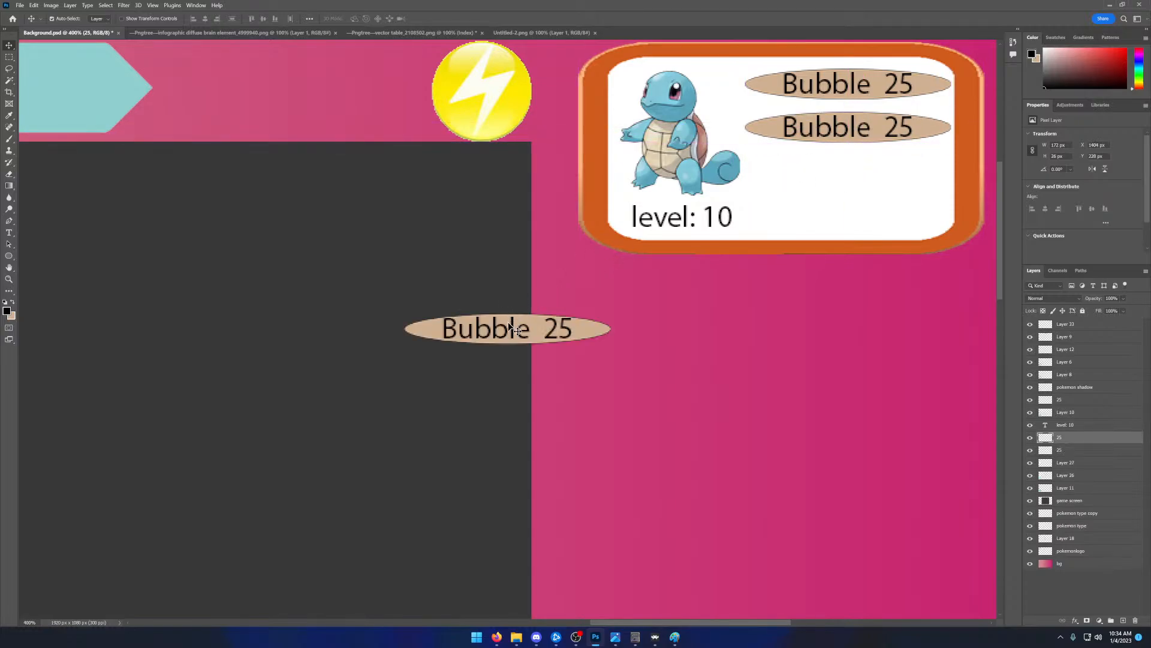
left_click_drag(513, 329, 851, 168)
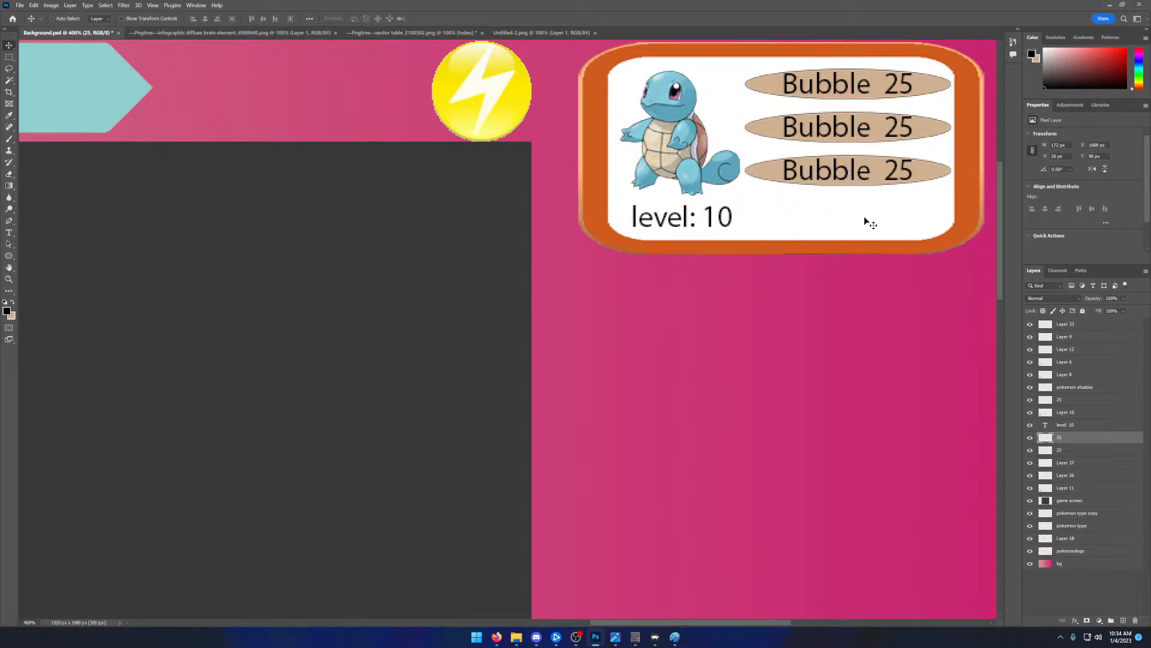
key("ctrl+v")
left_click_drag(527, 323, 870, 213)
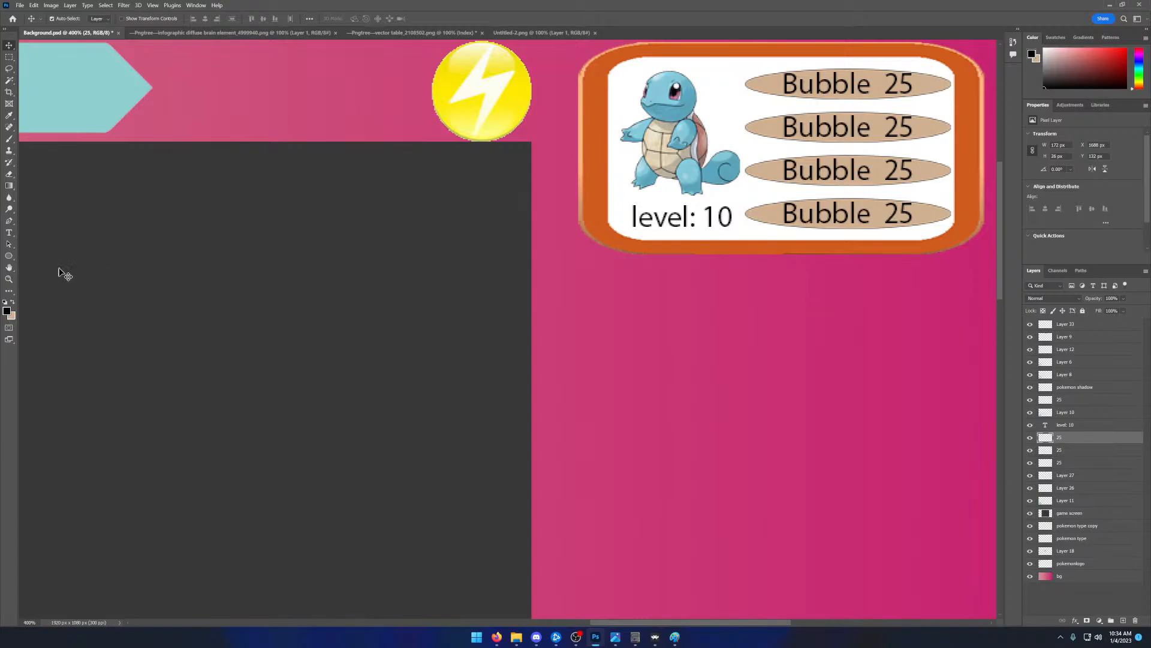
- Fit the whole overlay in the view to review the panel with its four labelled ellipses
left_click(9, 279)
right_click(250, 299)
left_click(267, 304)
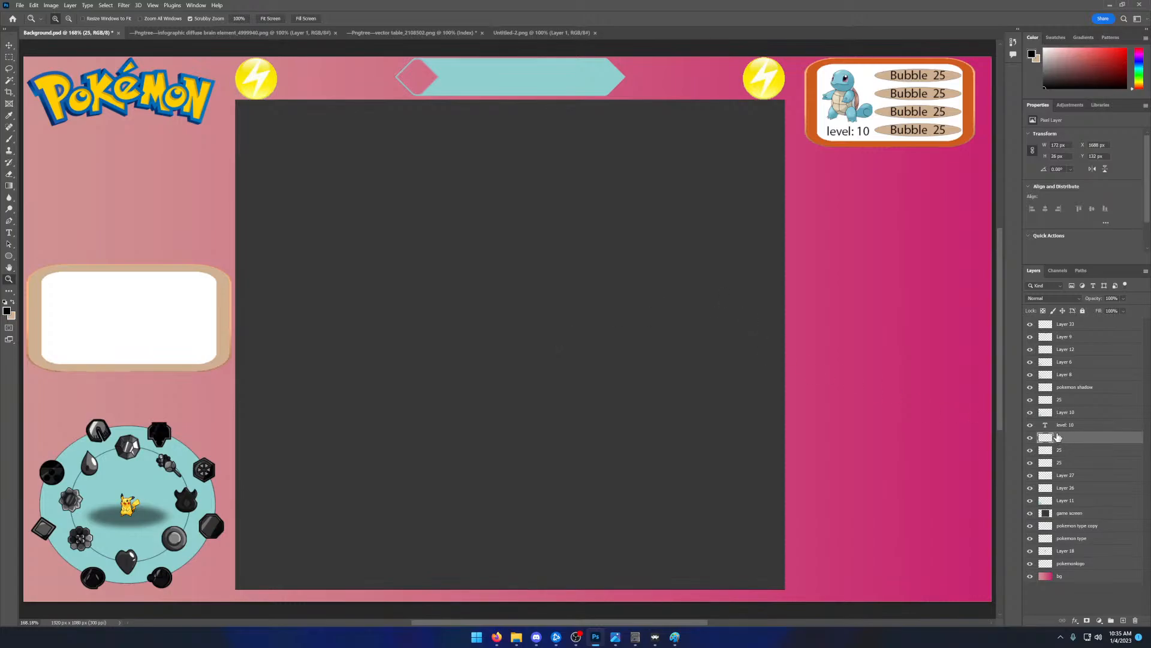
- Hide and show the three layers named 25 and Layer 27 one by one to check which ellipse each holds
left_click(1031, 437)
left_click(1030, 438)
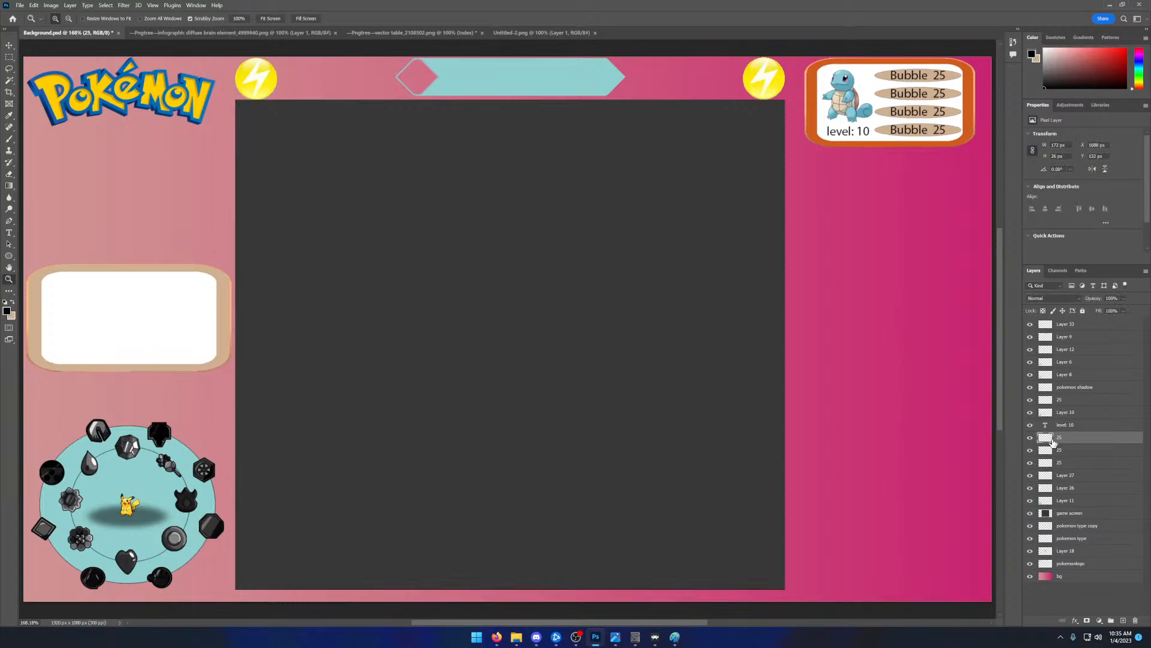
left_click(1031, 450)
left_click(1032, 451)
left_click(1030, 462)
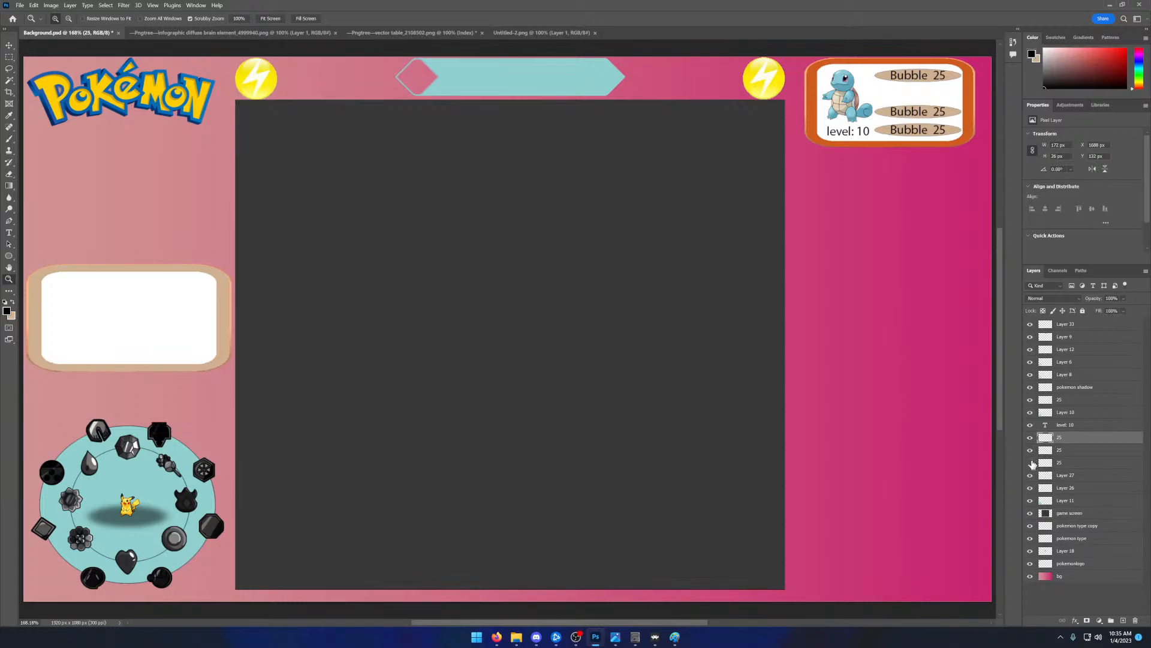
left_click(1030, 462)
left_click(1031, 475)
left_click(1030, 475)
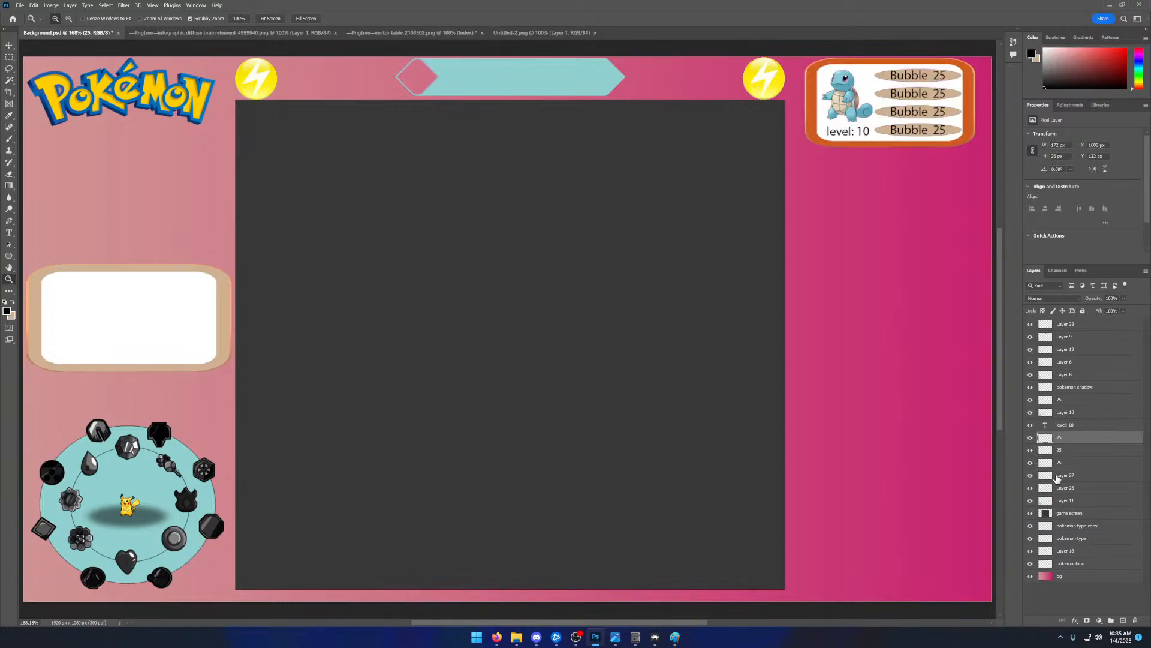
- Merge Layer 27, the three ellipse layers named 25 and the level: 10 text into a single layer
left_click(1056, 477)
left_click(1057, 464, "shift")
left_click(1058, 451, "shift")
left_click(1056, 438, "shift")
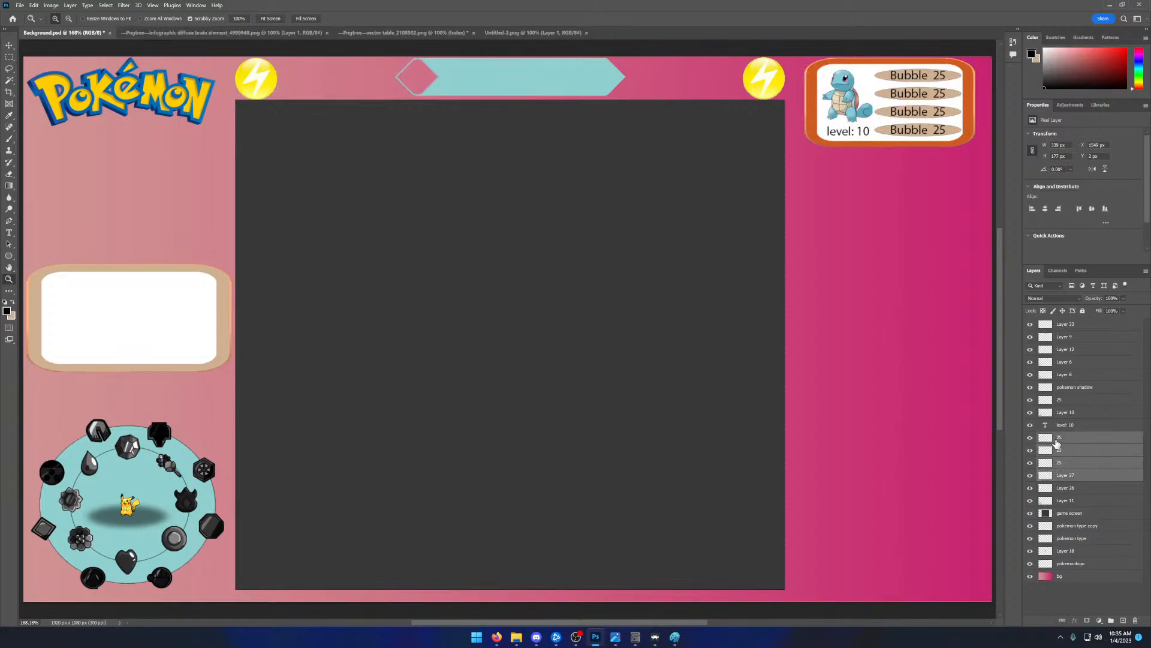
right_click(1057, 442)
key("Escape")
left_click(1059, 427, "shift")
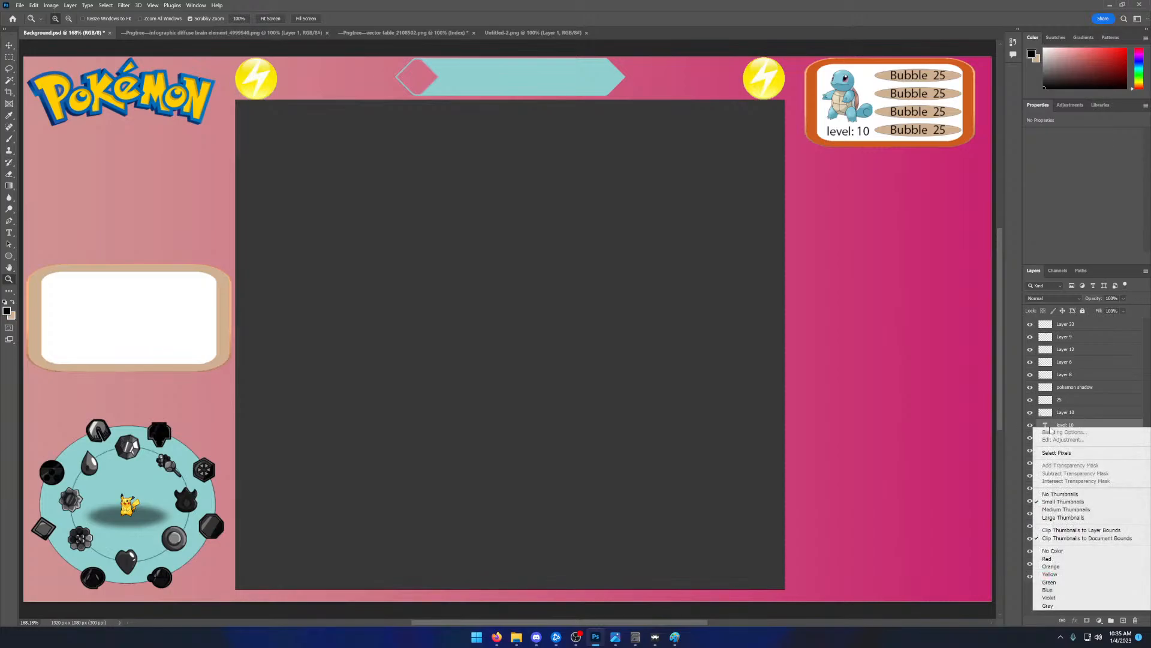
right_click(1046, 427)
right_click(1074, 426)
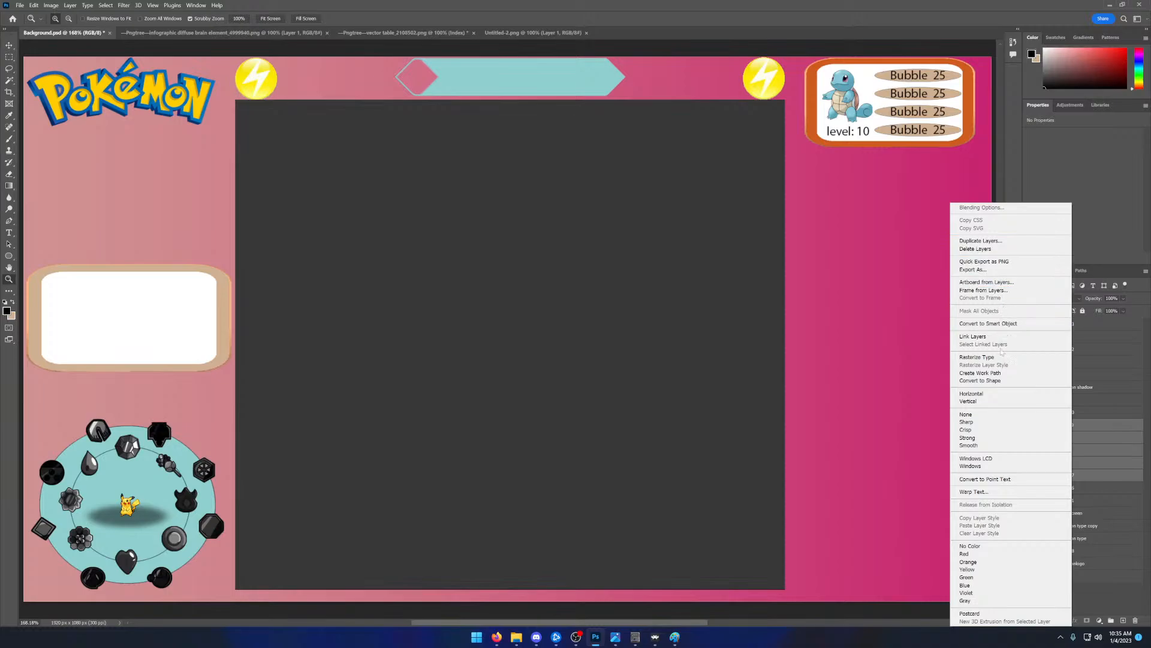
right_click(1090, 454)
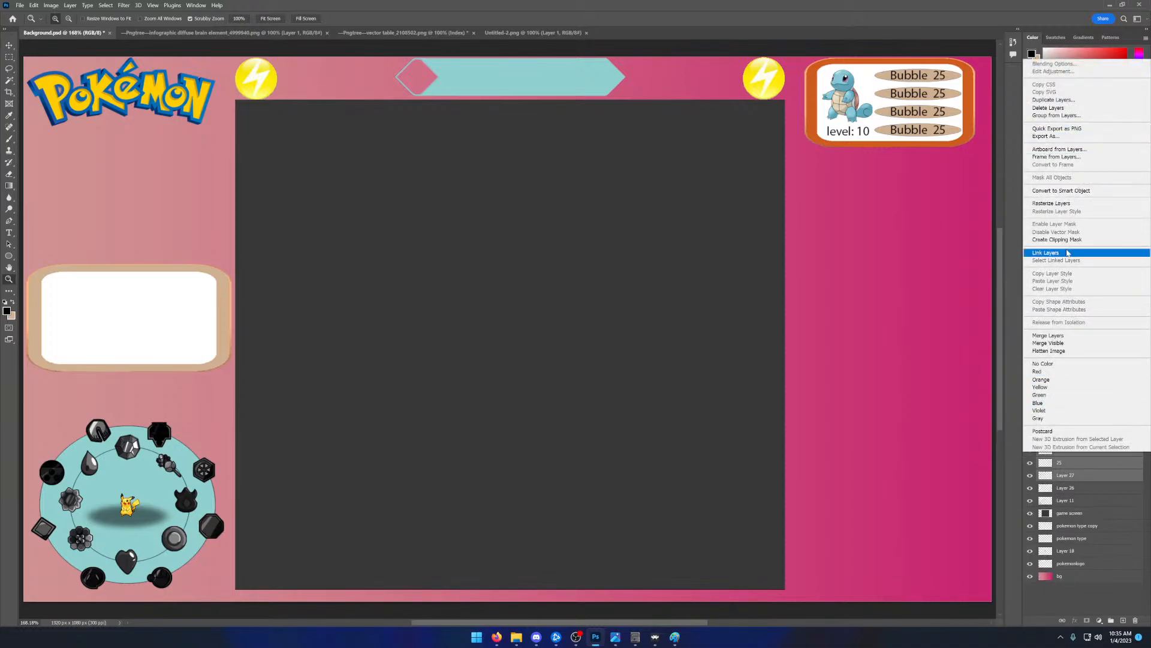
left_click(1051, 336)
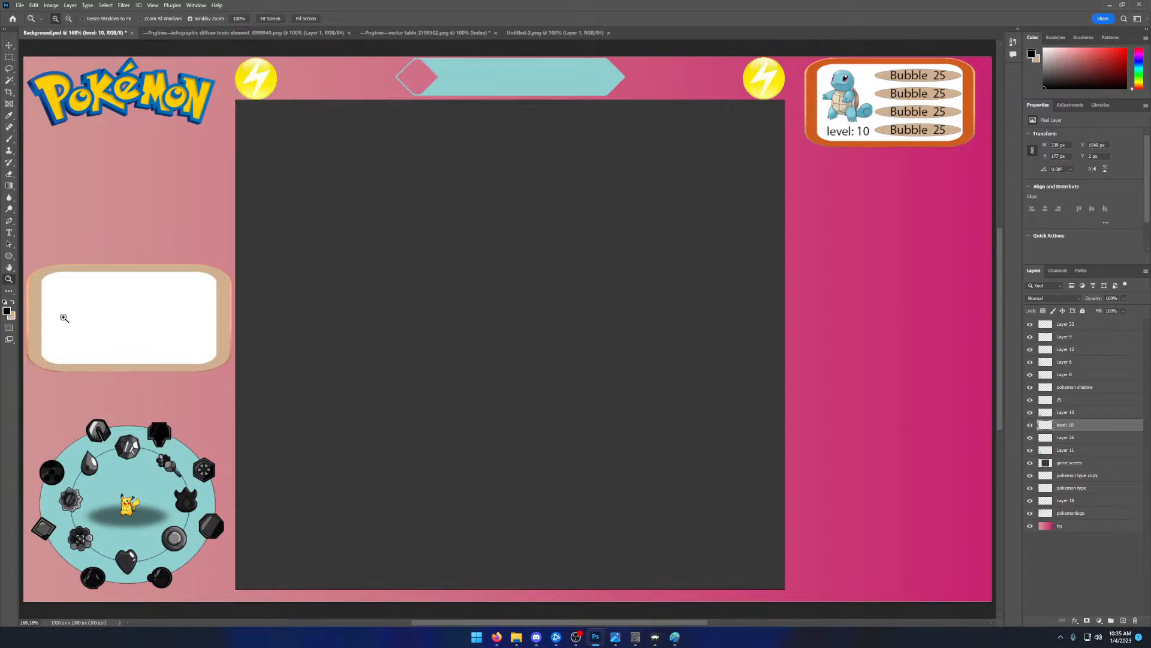
- Zoom in on the empty tan-framed panel and compare it with the species stats block in the reference image temp-gen1_nuzlocke.png
left_click_drag(139, 325, 143, 329)
left_click(143, 328)
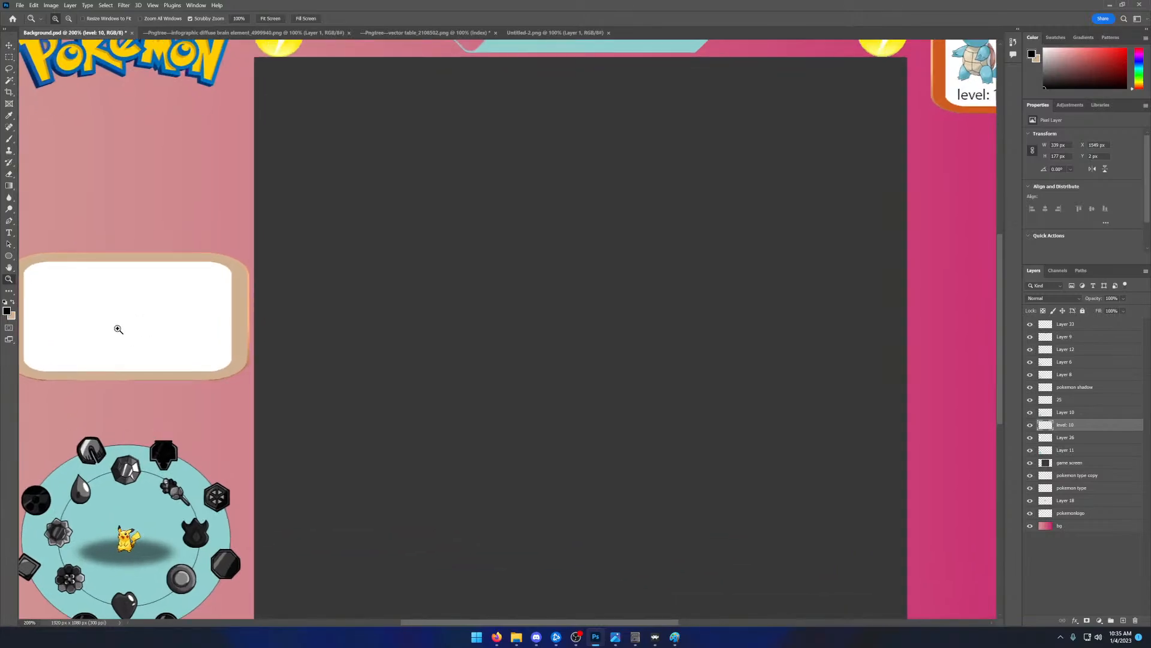
left_click(117, 328)
left_click_drag(468, 622, 403, 624)
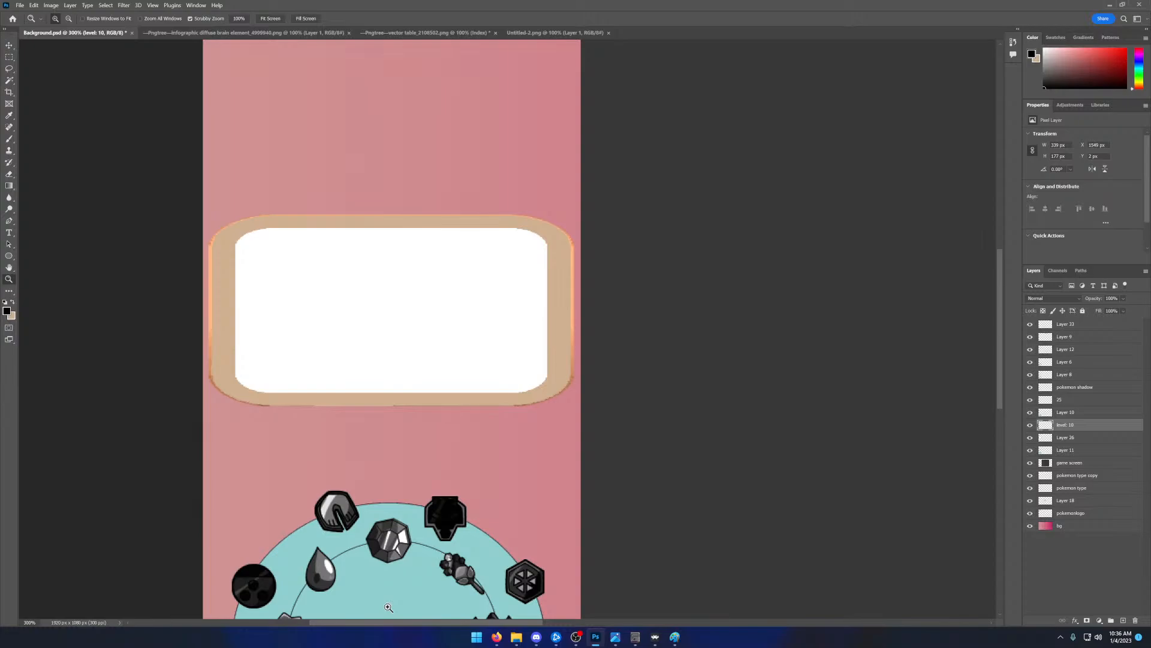
left_click_drag(0, 78, 563, 52)
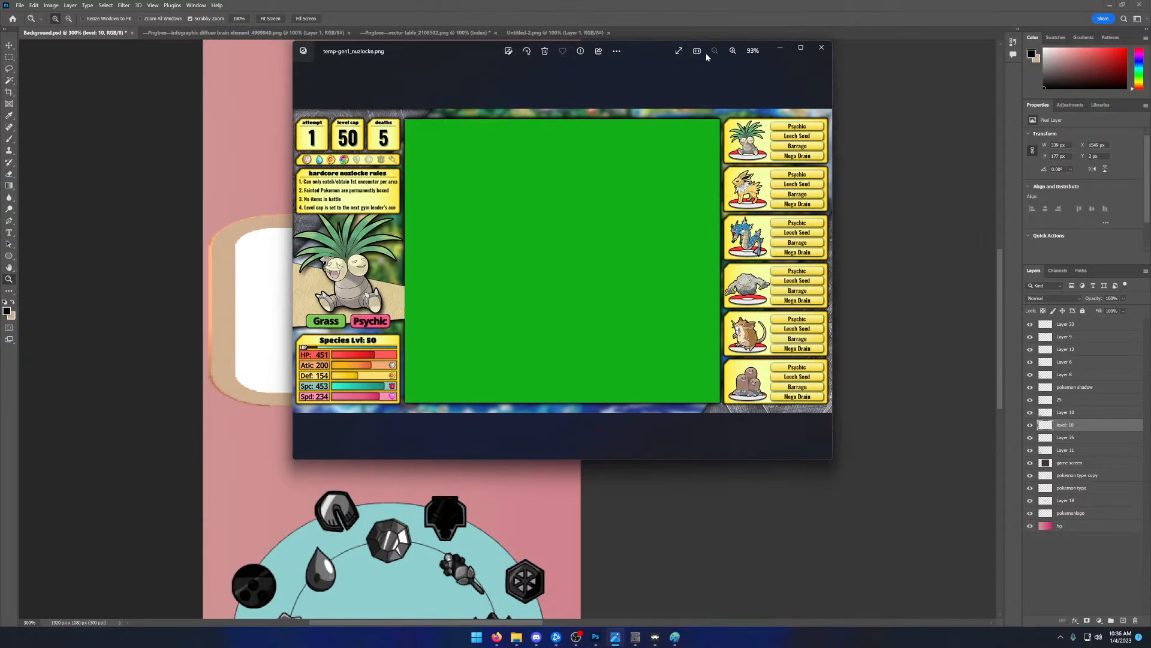
left_click(733, 50)
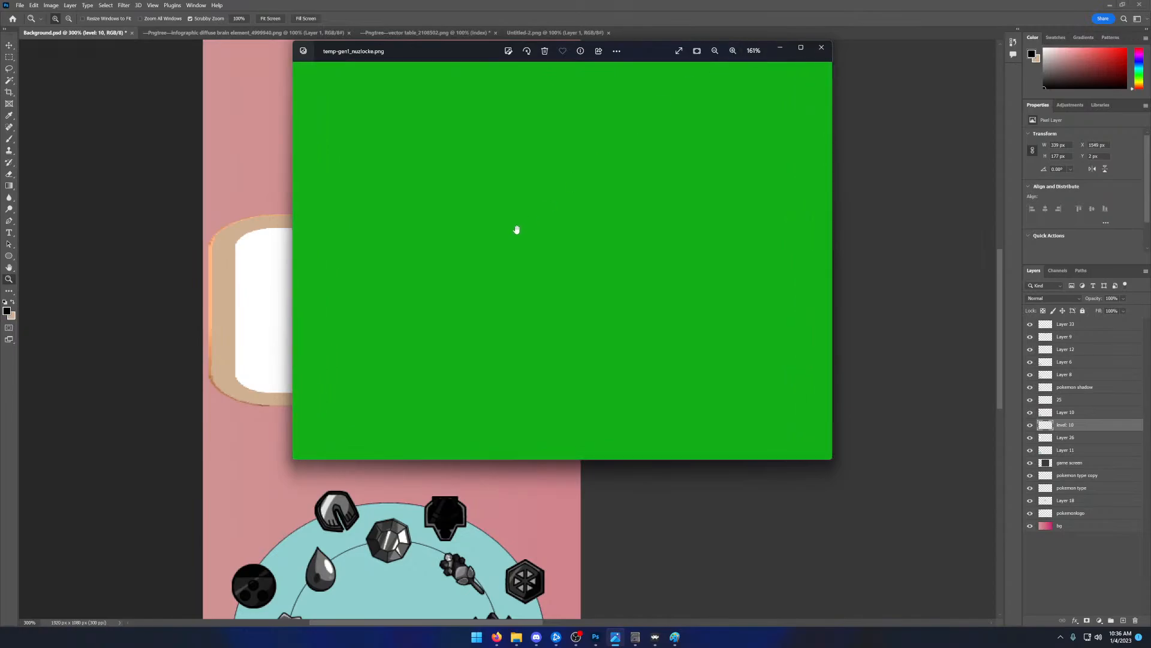
left_click_drag(517, 230, 643, 162)
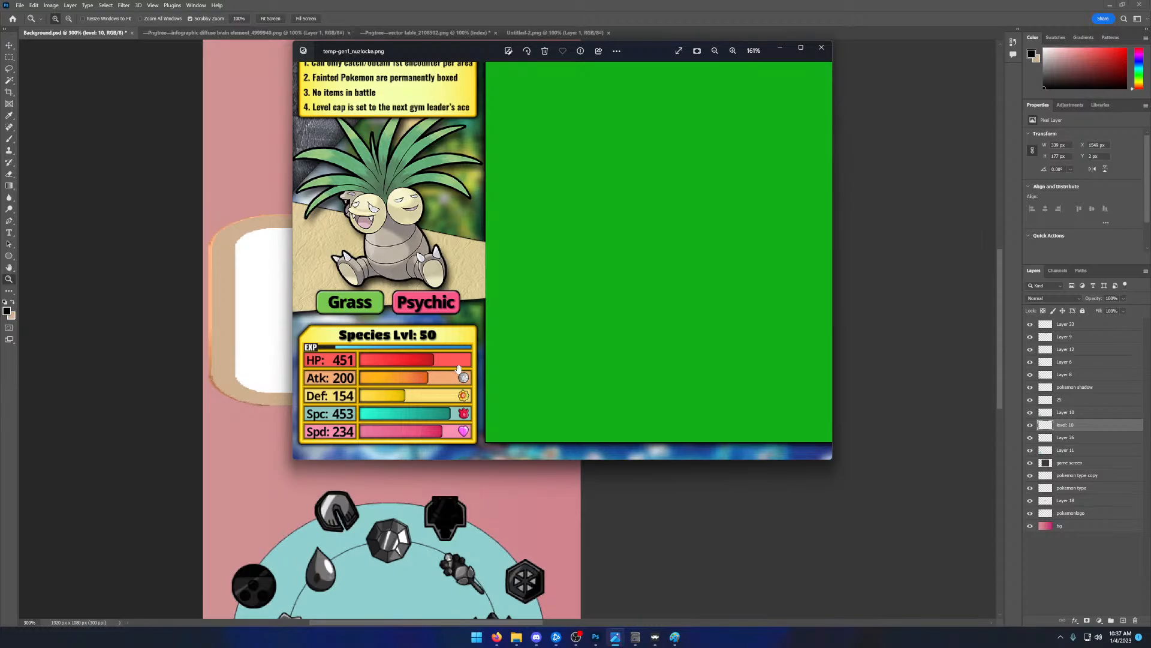
- Switch to the RetroArch Gearboy game and walk the character through the grass beside the line of trees
left_click(655, 637)
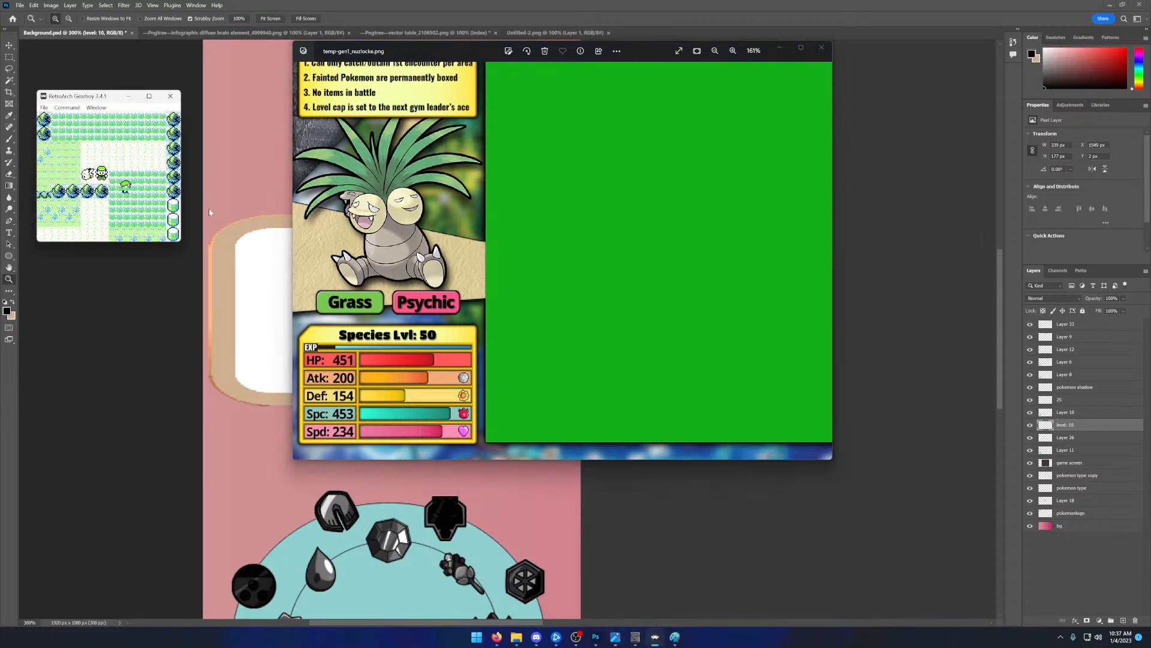
key("Right")
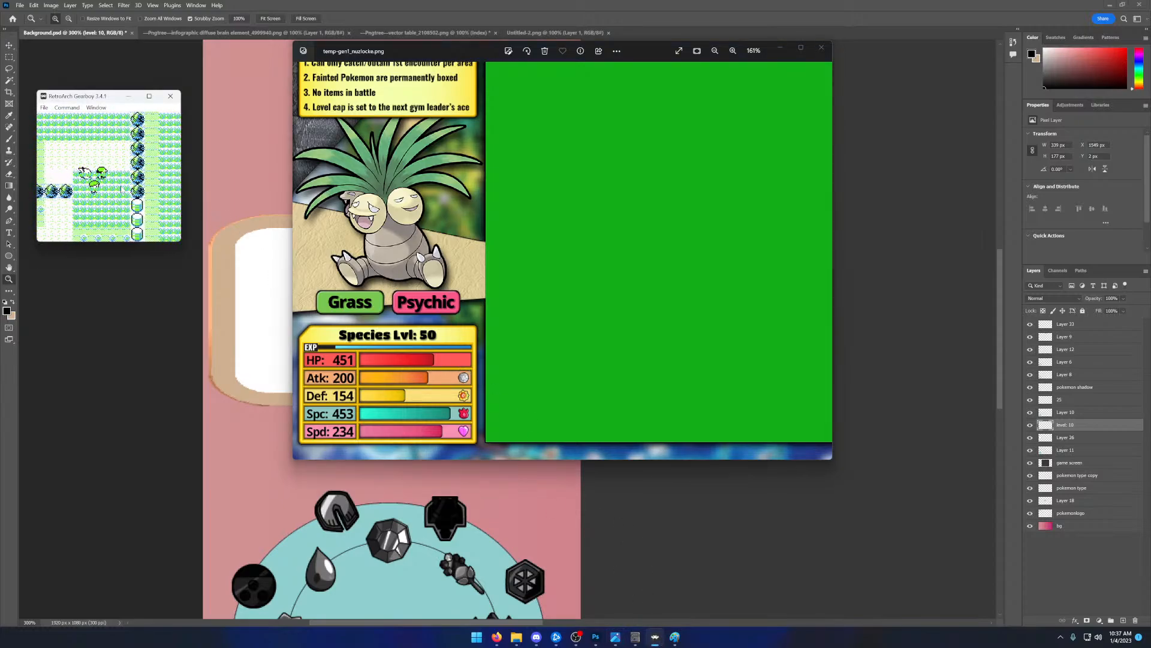
key("Down")
key("Down")
key("space")
key("Up")
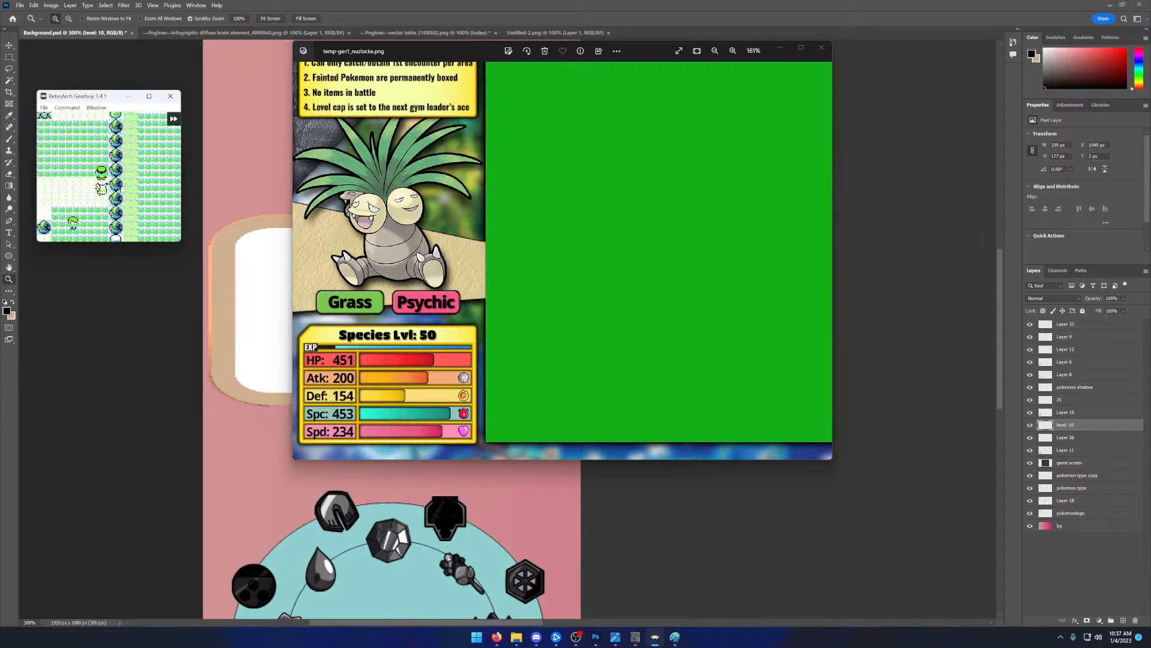
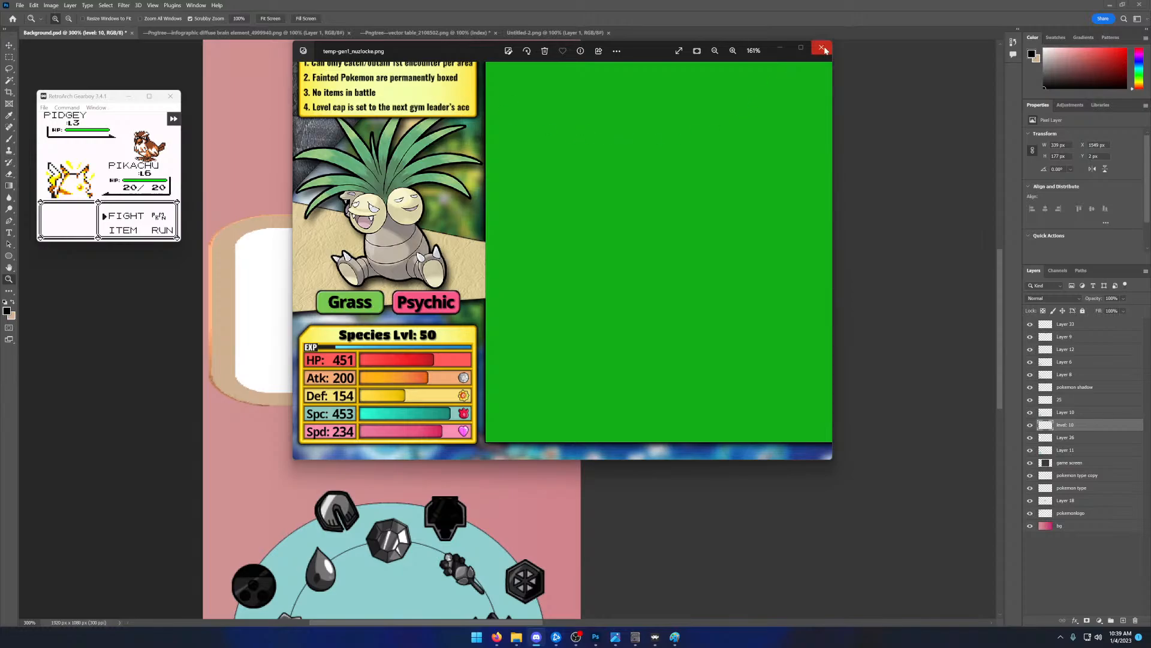
- View the full reference overlay temp-gen1_nuzlocke.png and close it
scroll(413, 216, "down", 2)
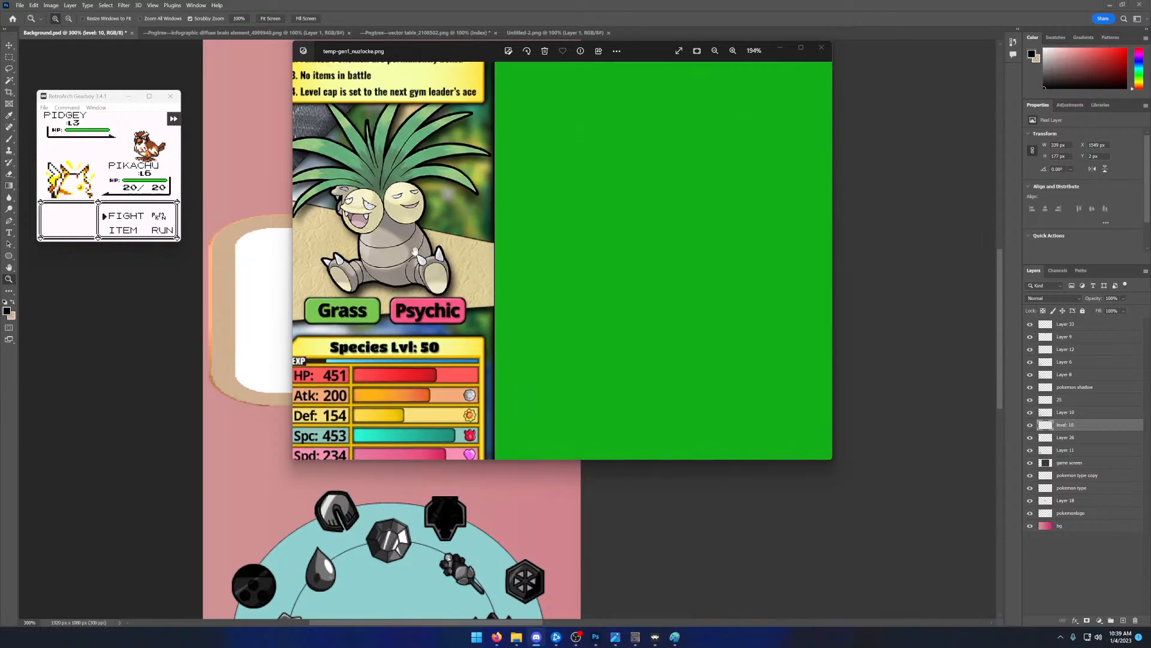
scroll(412, 220, "down", 1)
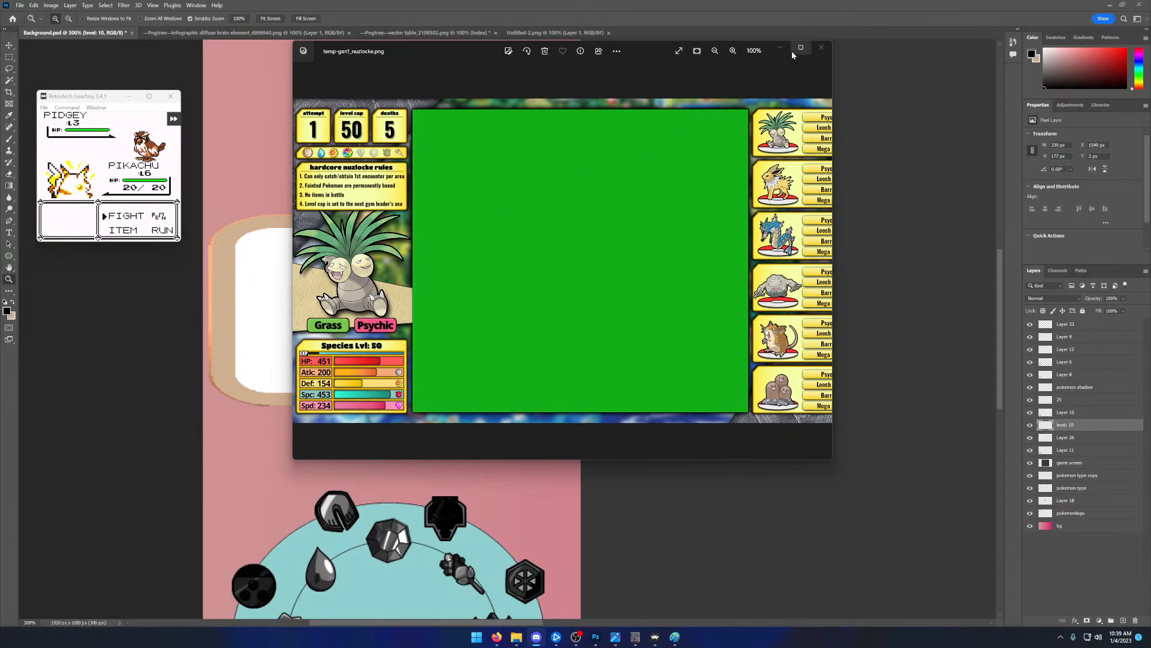
left_click(821, 48)
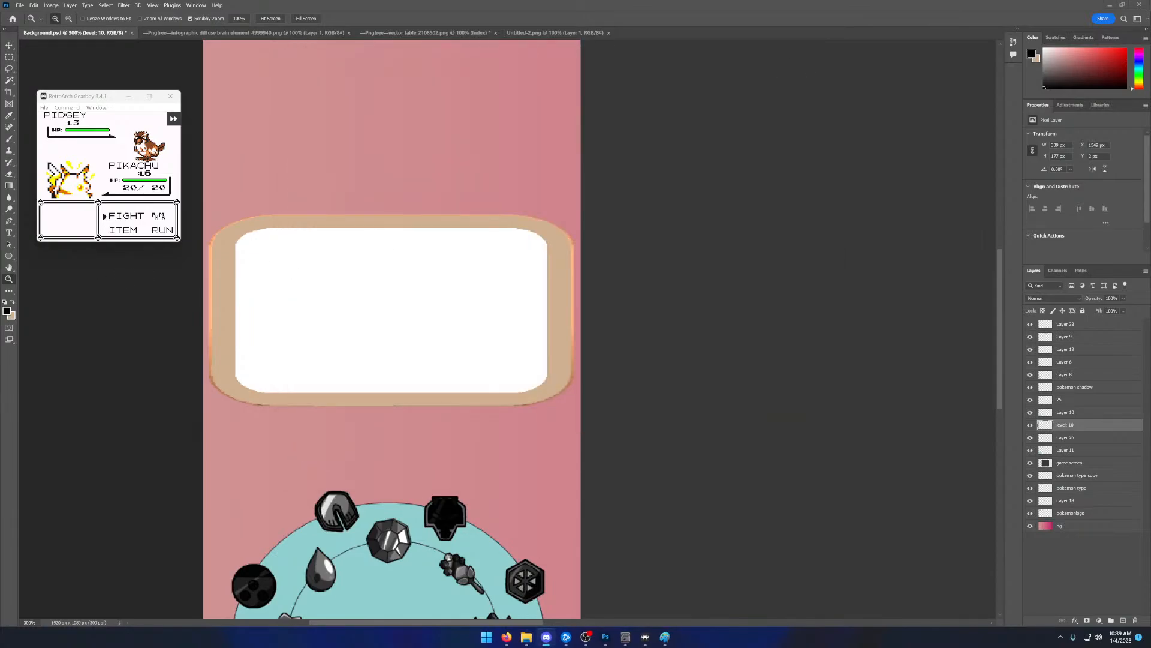
- Switch to GameHook, inspect the player's badges and the gameTime properties alongside the running game, and move its window off the canvas
left_click_drag(0, 121, 574, 85)
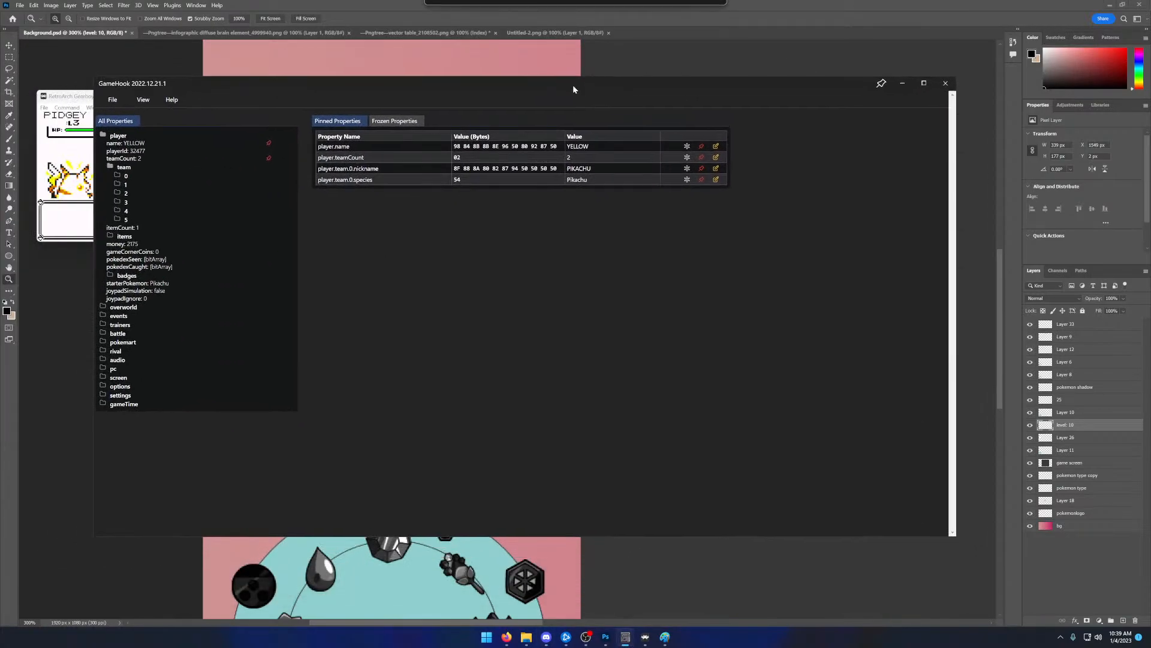
left_click(174, 276)
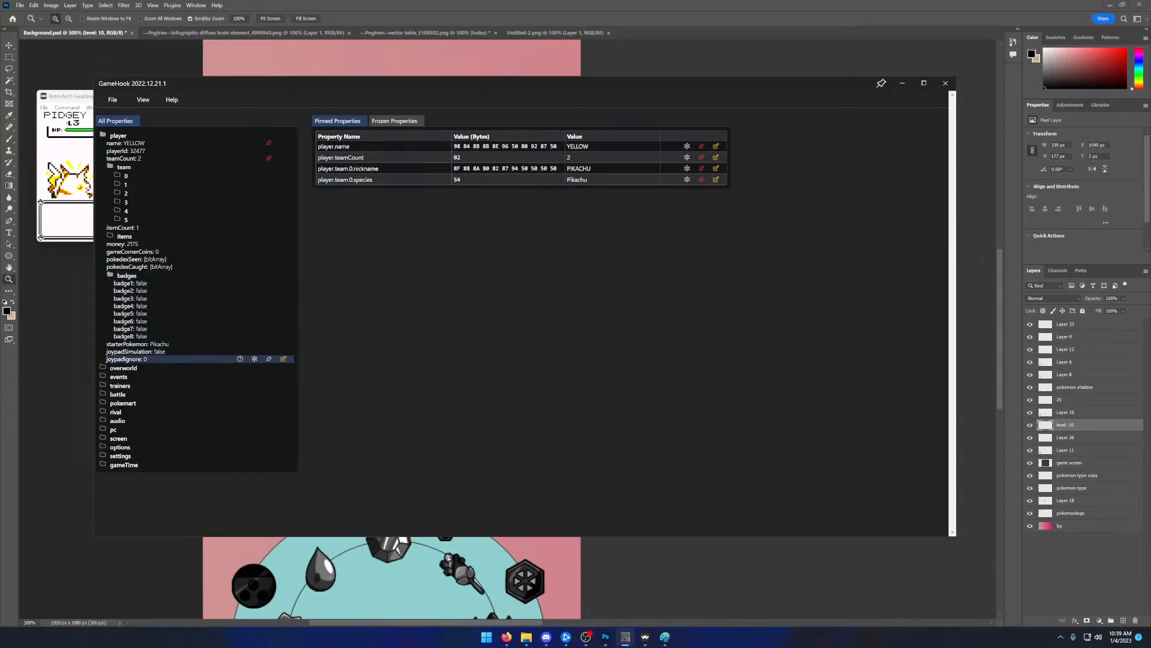
left_click(162, 465)
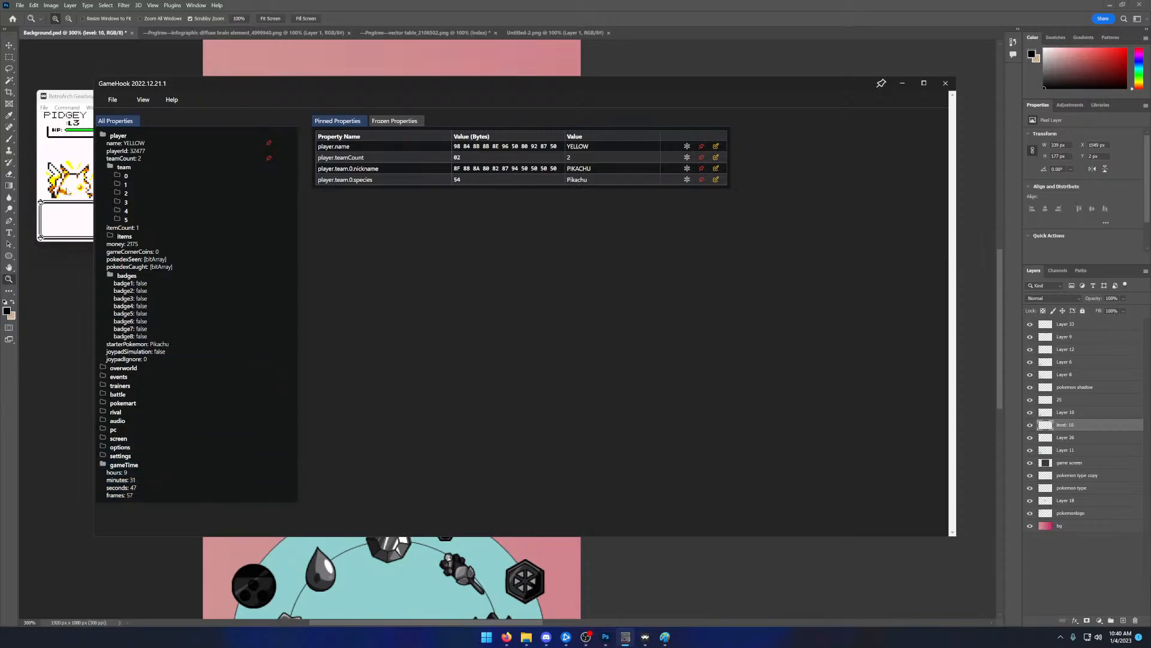
left_click(66, 189)
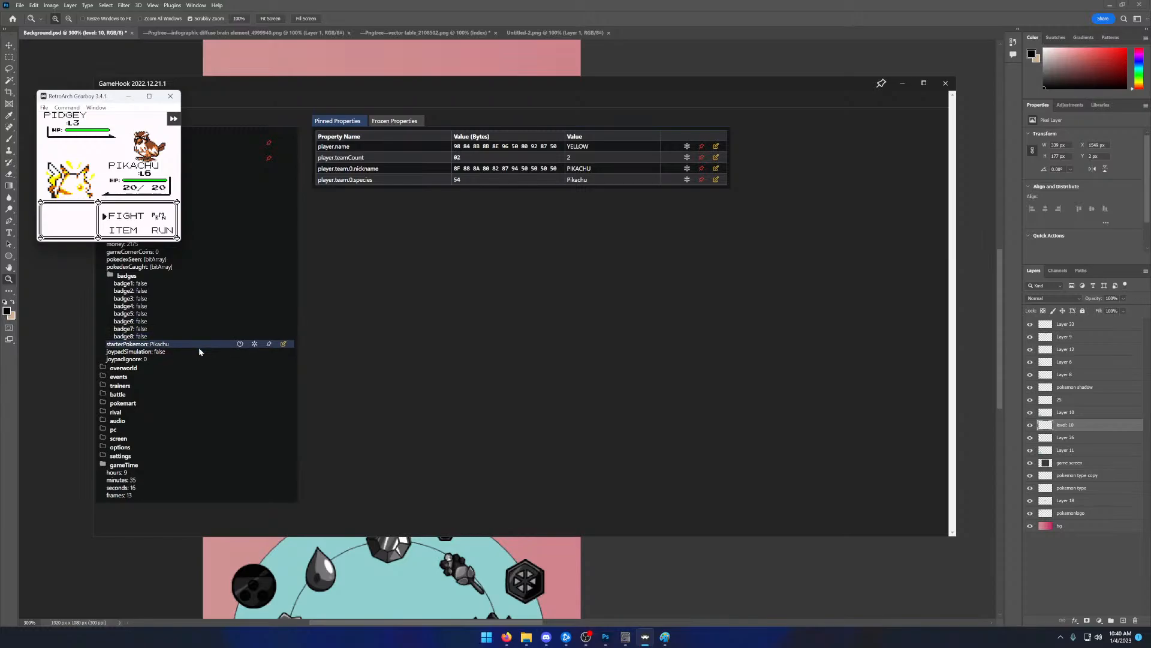
left_click(185, 480)
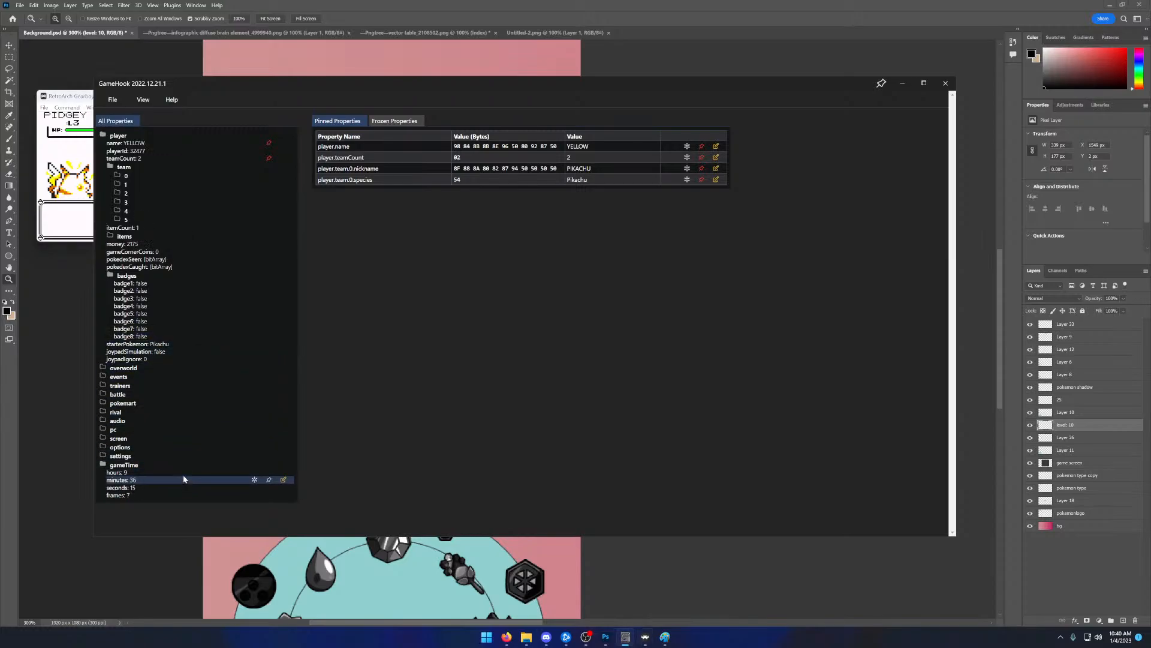
left_click_drag(420, 88, 364, 98)
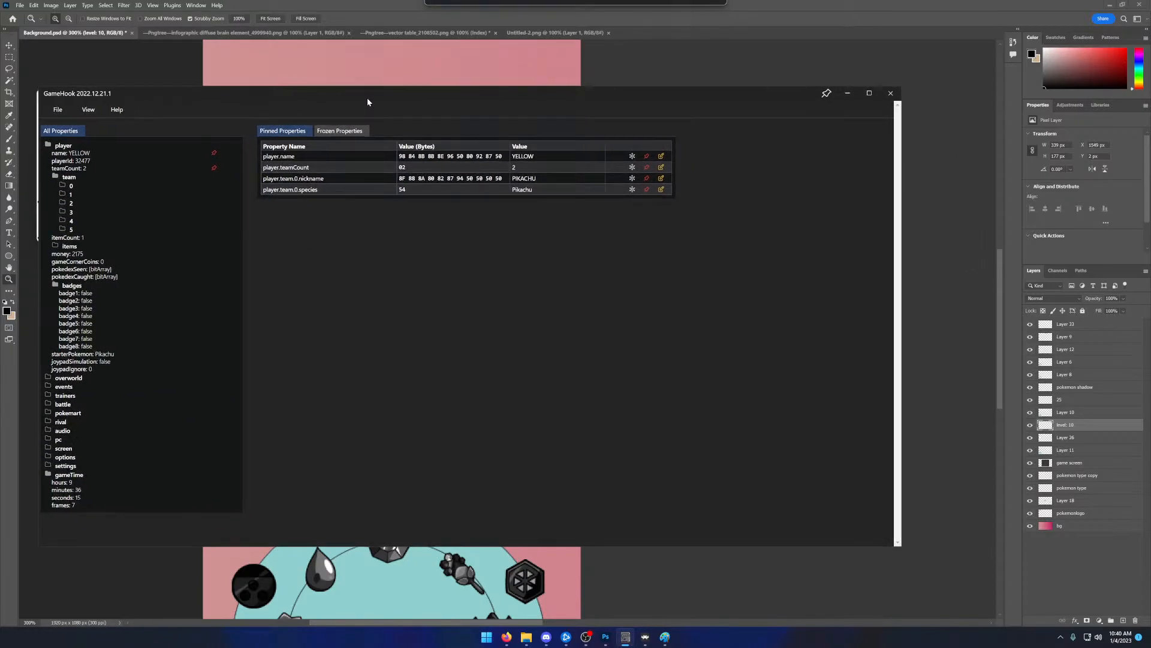
left_click_drag(364, 99, 0, 114)
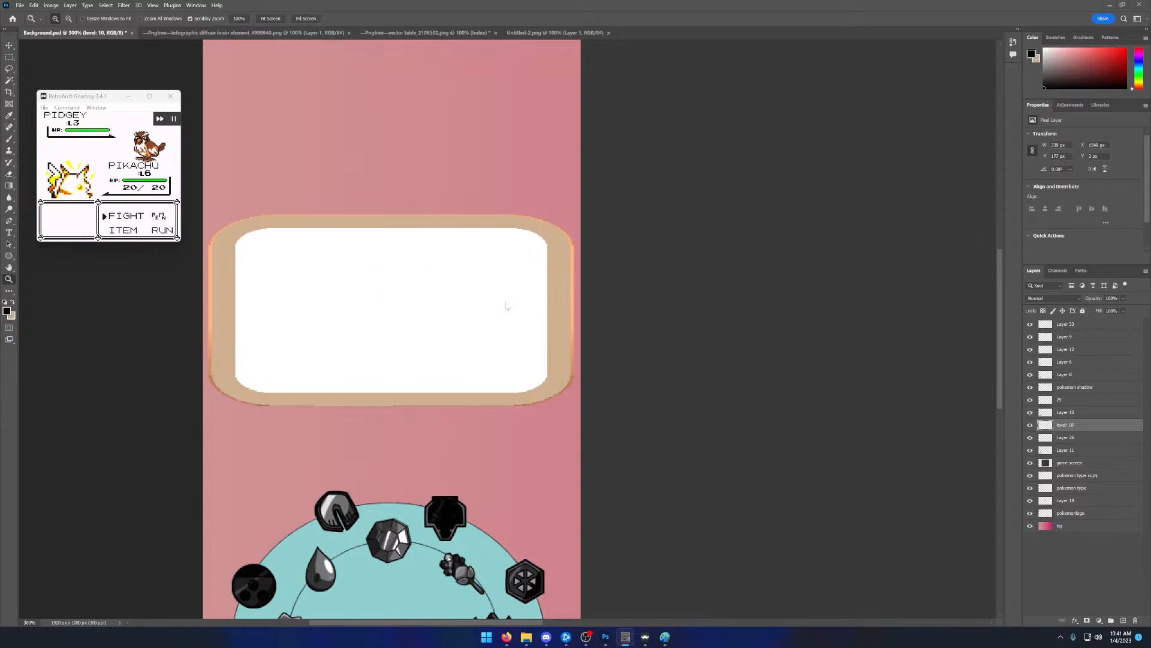
- Zoom Background.psd out to 100% to view the whole overlay layout
scroll(497, 336, "down", 4)
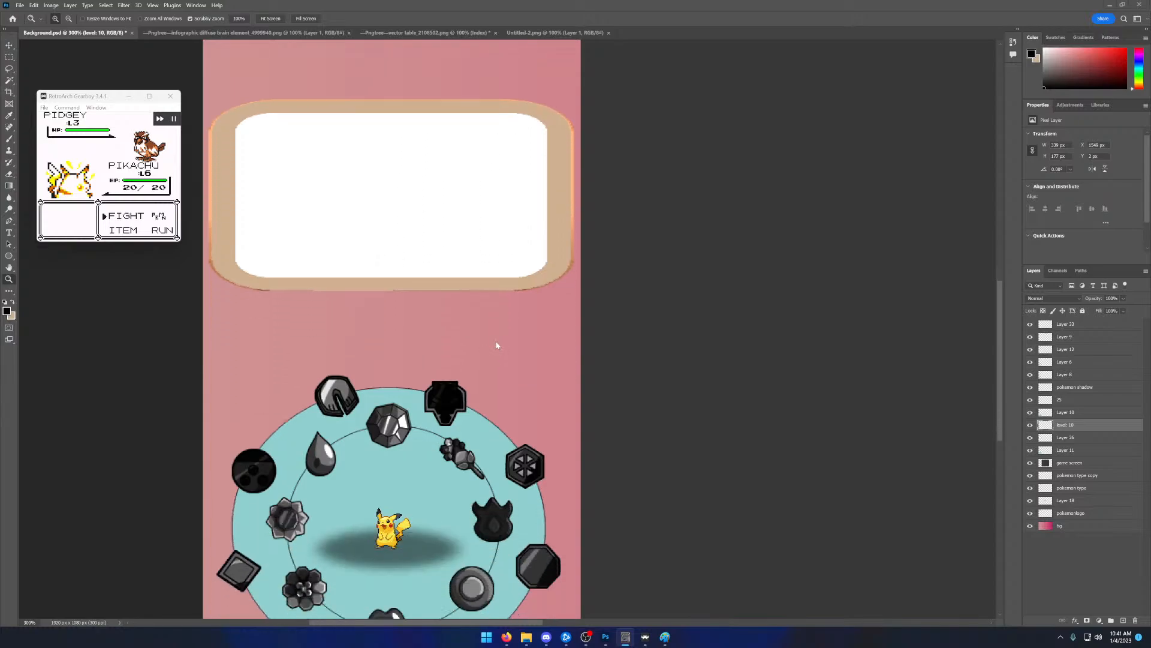
scroll(497, 345, "down", 3)
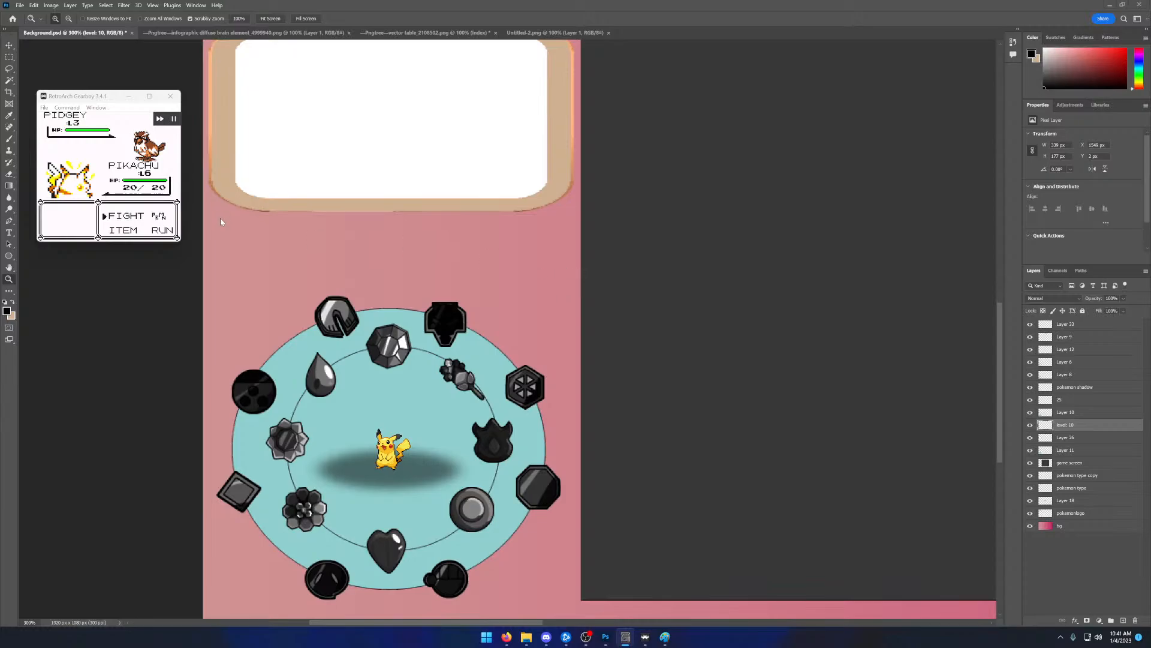
left_click(220, 305)
right_click(220, 305)
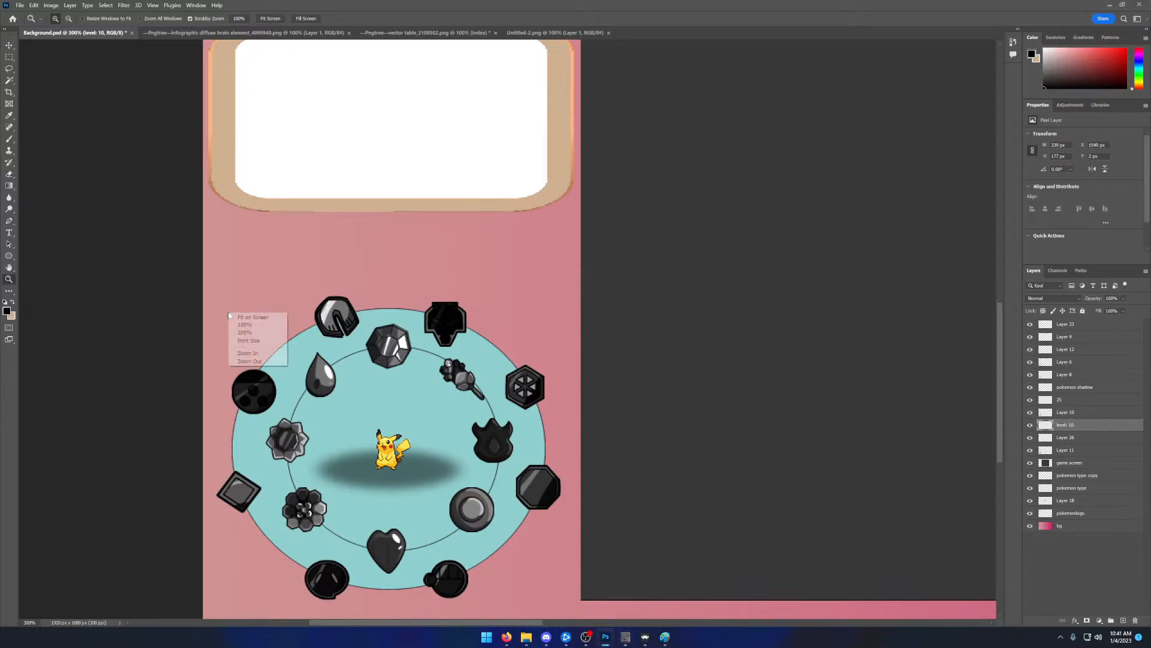
left_click(257, 354)
right_click(297, 319)
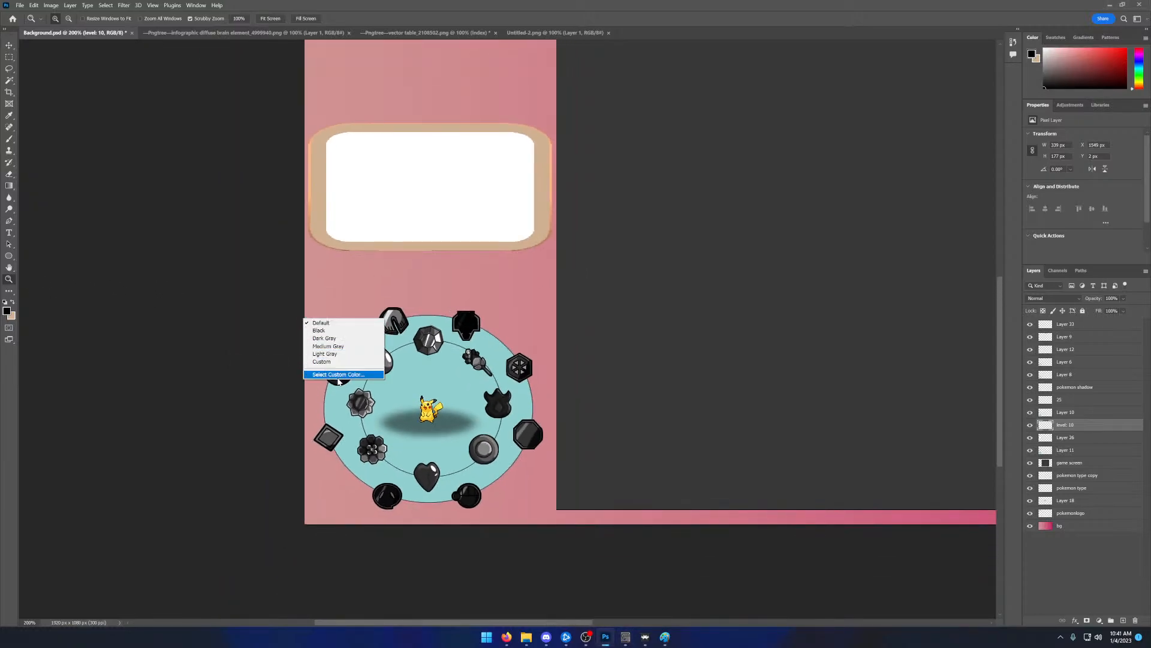
left_click(321, 323)
right_click(378, 283)
left_click(406, 332)
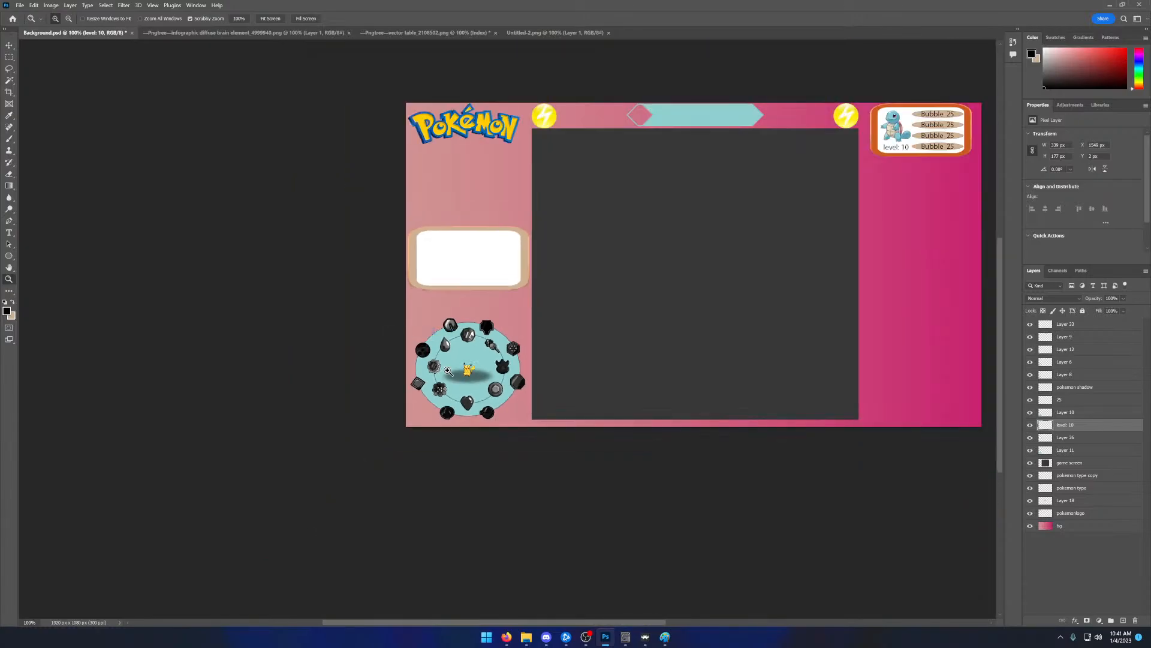
scroll(528, 380, "up", 2)
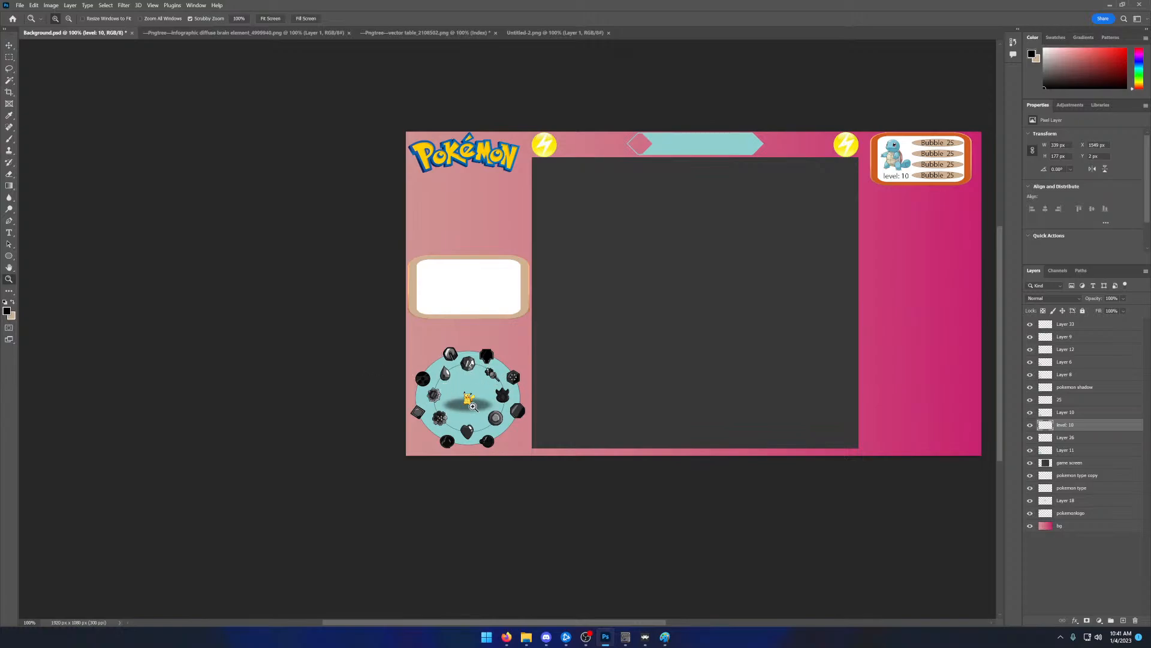
- Hide and show the 25, pokemon shadow and level: 10 layers to check which Squirtle panel parts each holds
left_click(1054, 400)
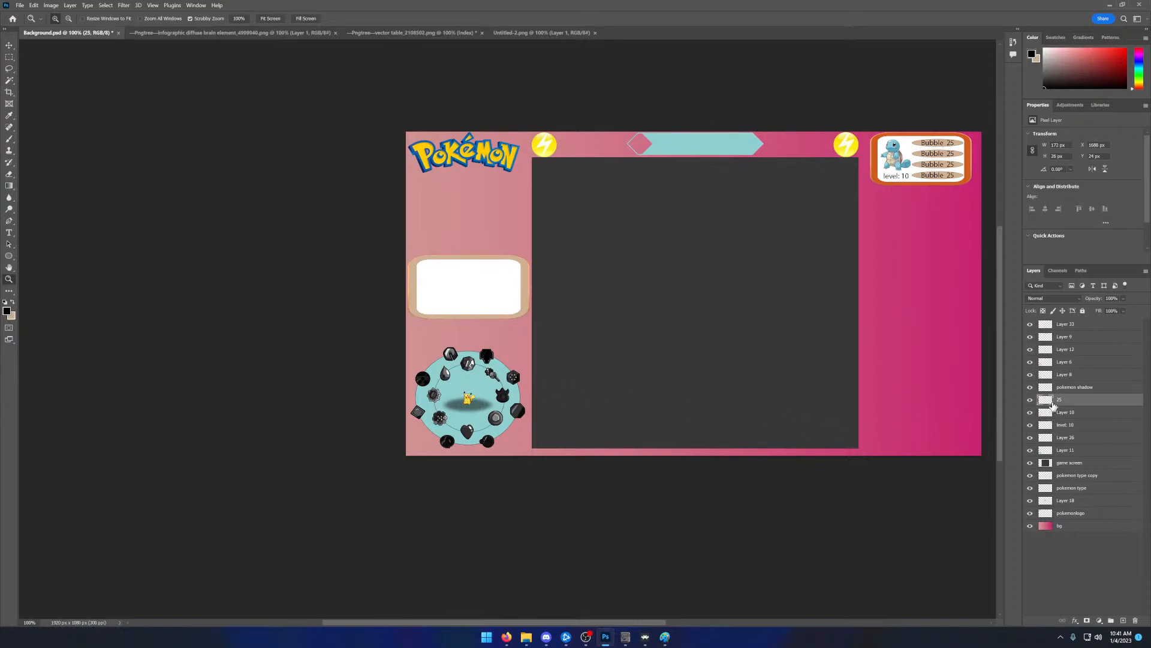
left_click(1031, 400)
left_click(1030, 399)
left_click(1032, 399)
left_click(1031, 400)
left_click(1031, 399)
left_click(1031, 399)
left_click(1031, 388)
left_click(1032, 388)
left_click(1030, 399)
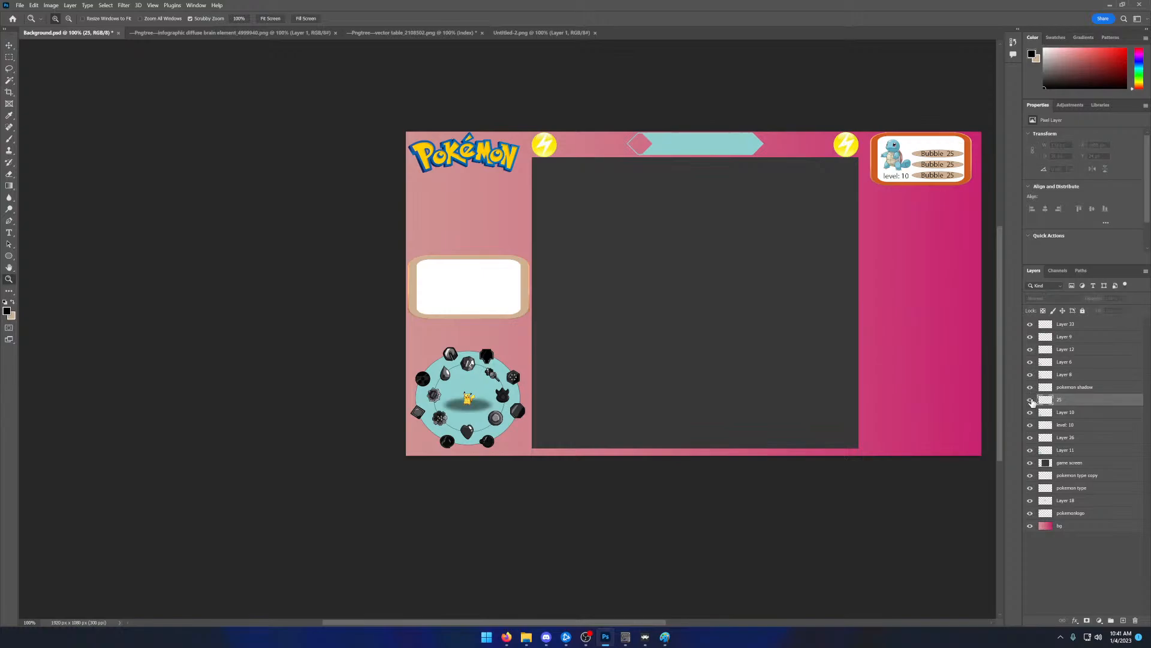
left_click(1030, 399)
left_click(1030, 425)
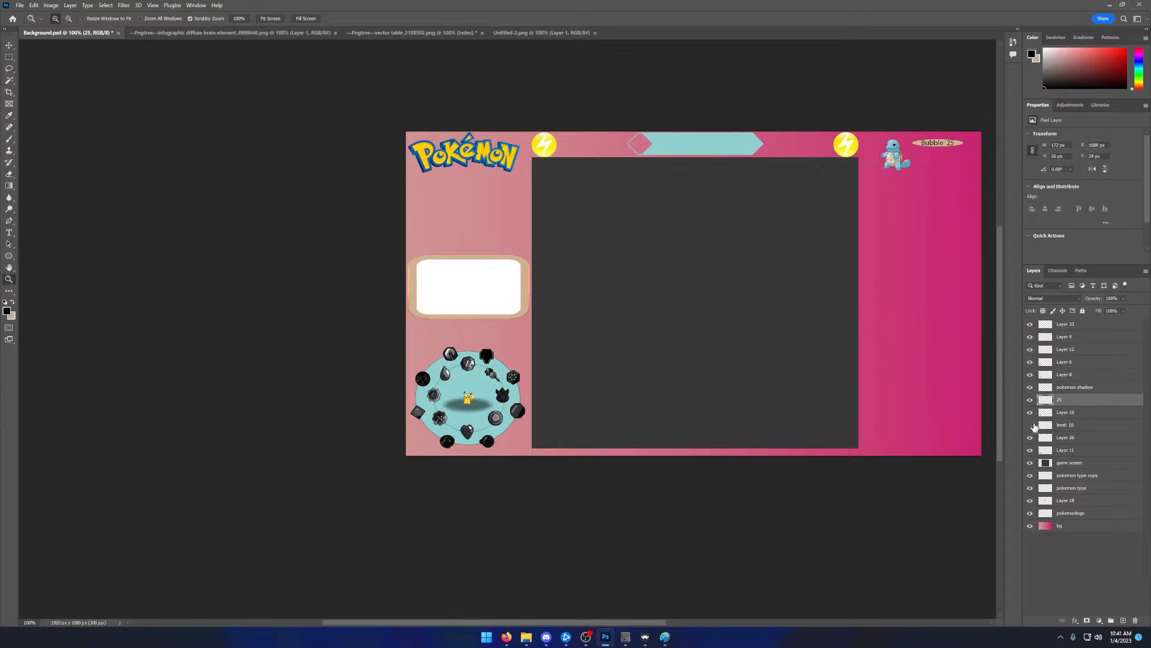
left_click(1030, 424)
- Merge the level: 10 and 25 layers into one layer
left_click(1064, 427)
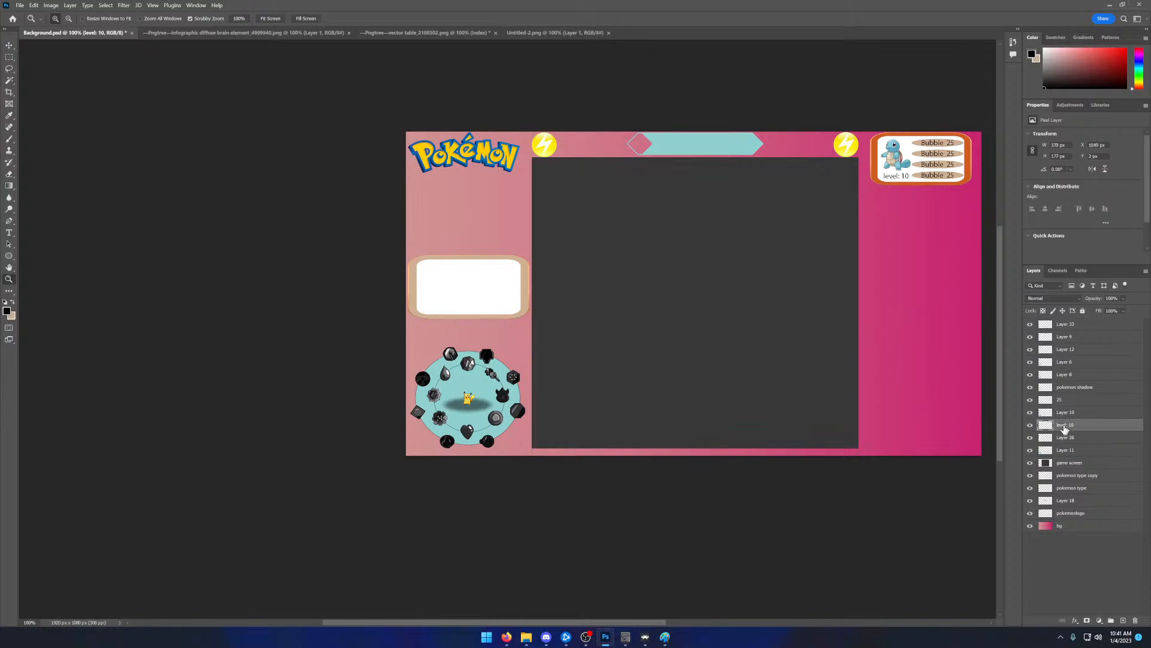
left_click(1062, 403, "shift")
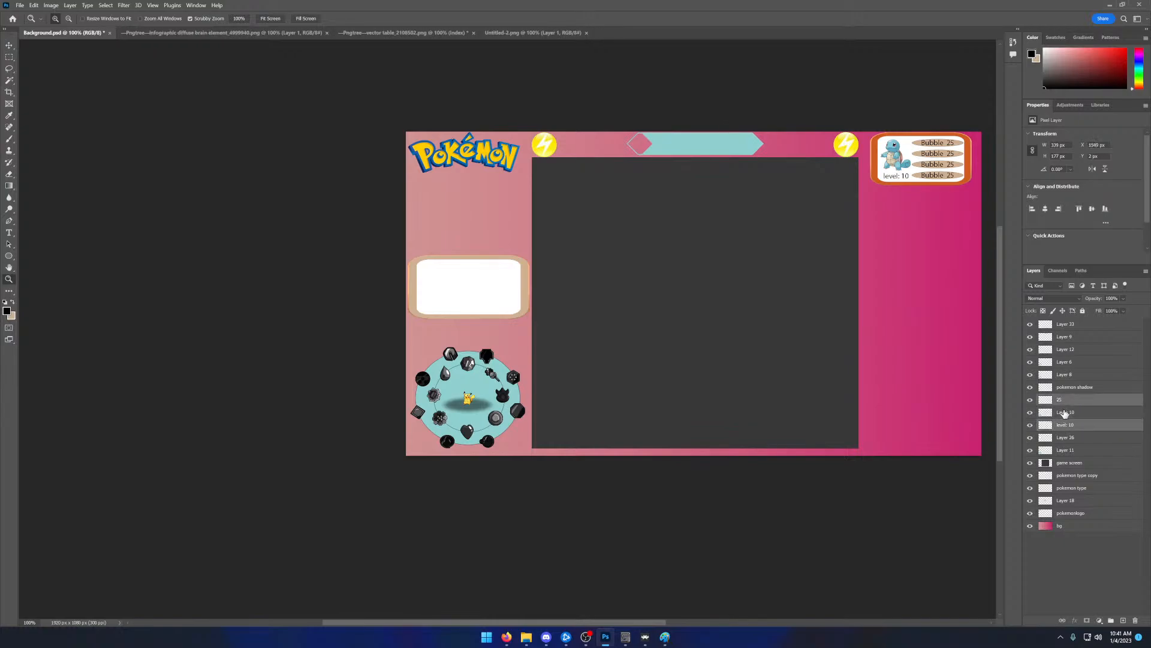
right_click(1062, 403)
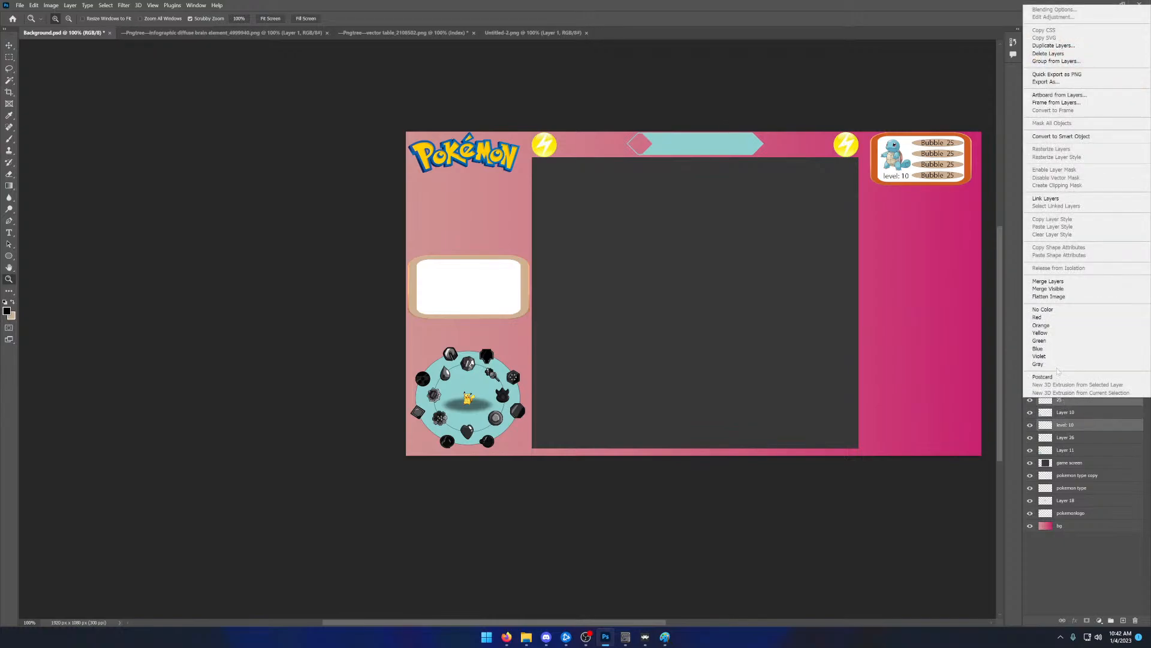
left_click(1048, 281)
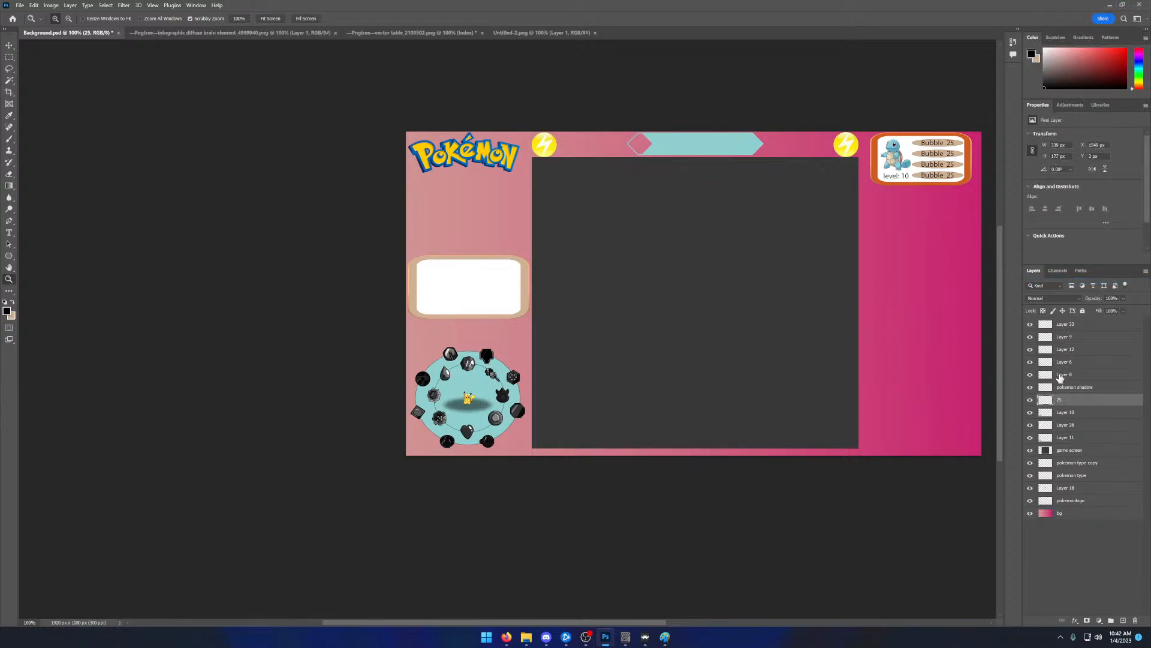
key("ctrl+c")
key("ctrl+v")
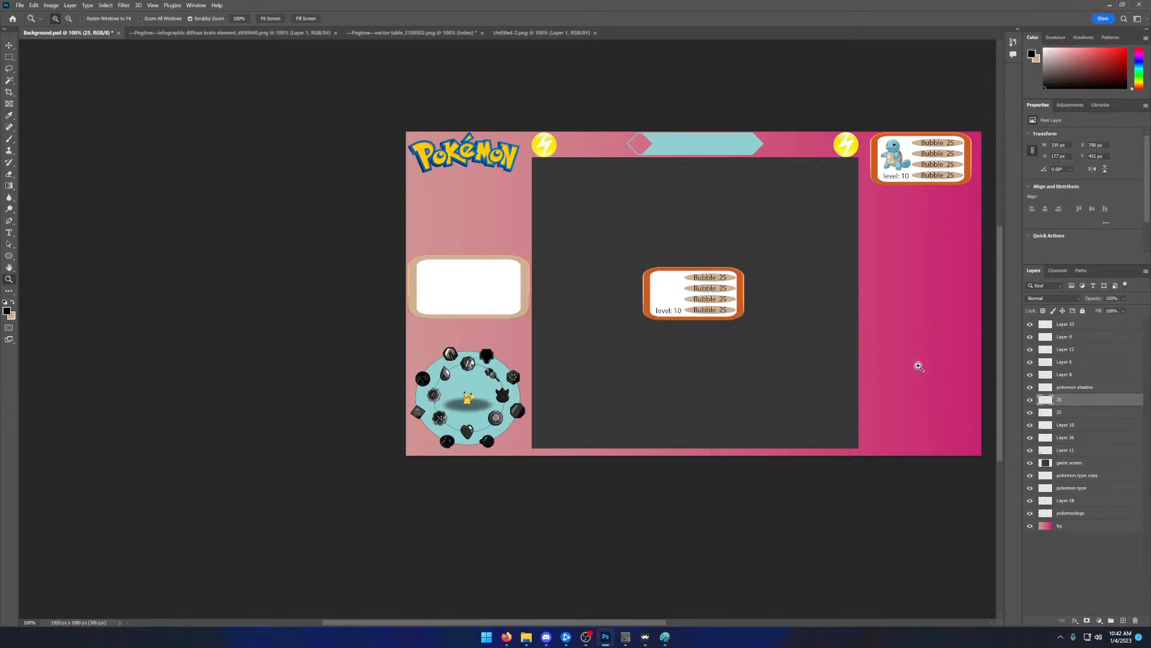
key("ctrl+z")
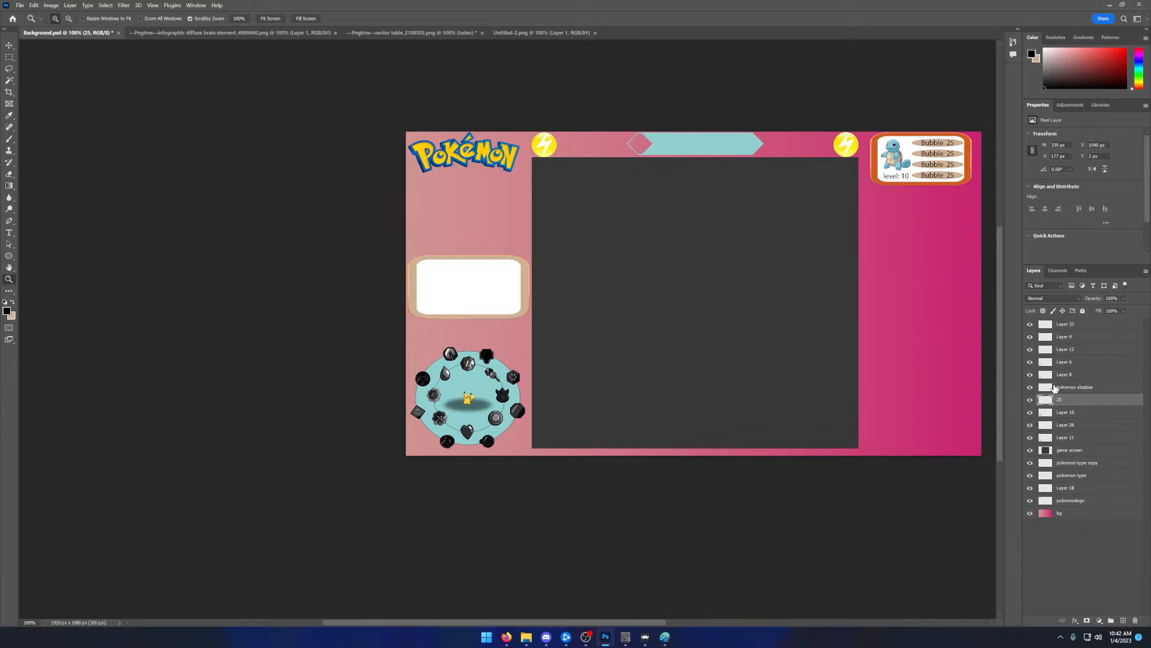
- Hide and show the pokemon shadow, pokemon type, pokemon type copy, pokemonlogo and Layer 33 layers to find the one holding Squirtle
left_click(1031, 388)
left_click(1031, 387)
left_click(1063, 412)
left_click(1048, 400)
left_click(1031, 462)
left_click(1031, 462)
left_click(1031, 475)
left_click(1031, 475)
left_click(1031, 500)
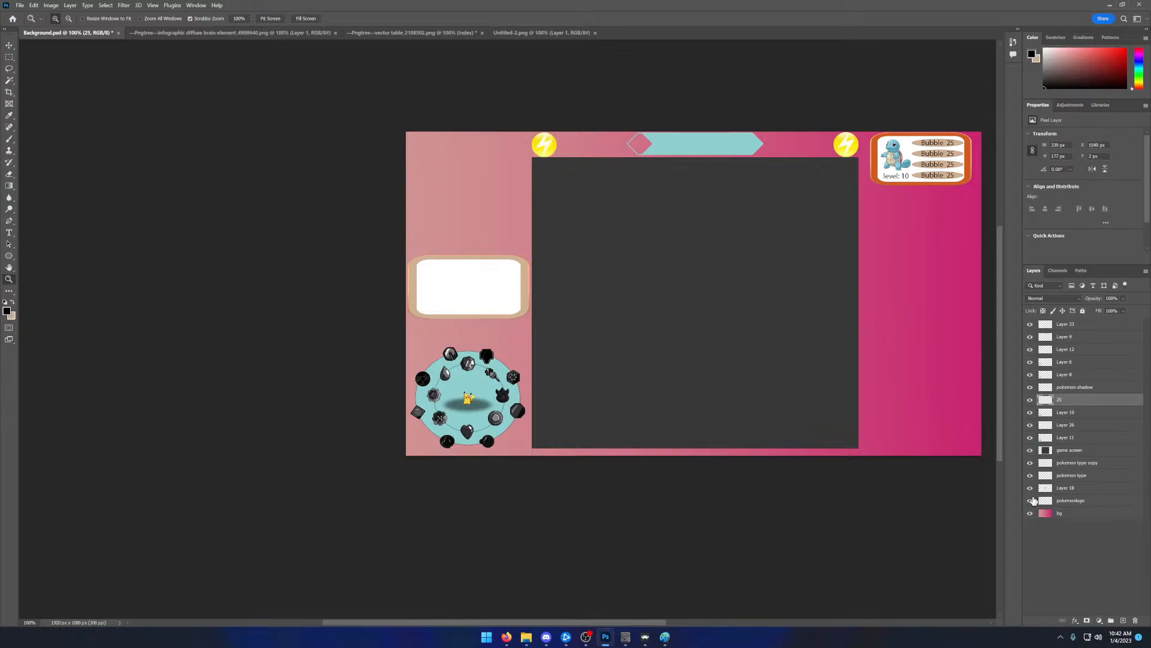
left_click(1031, 500)
left_click(1030, 324)
left_click(1031, 325)
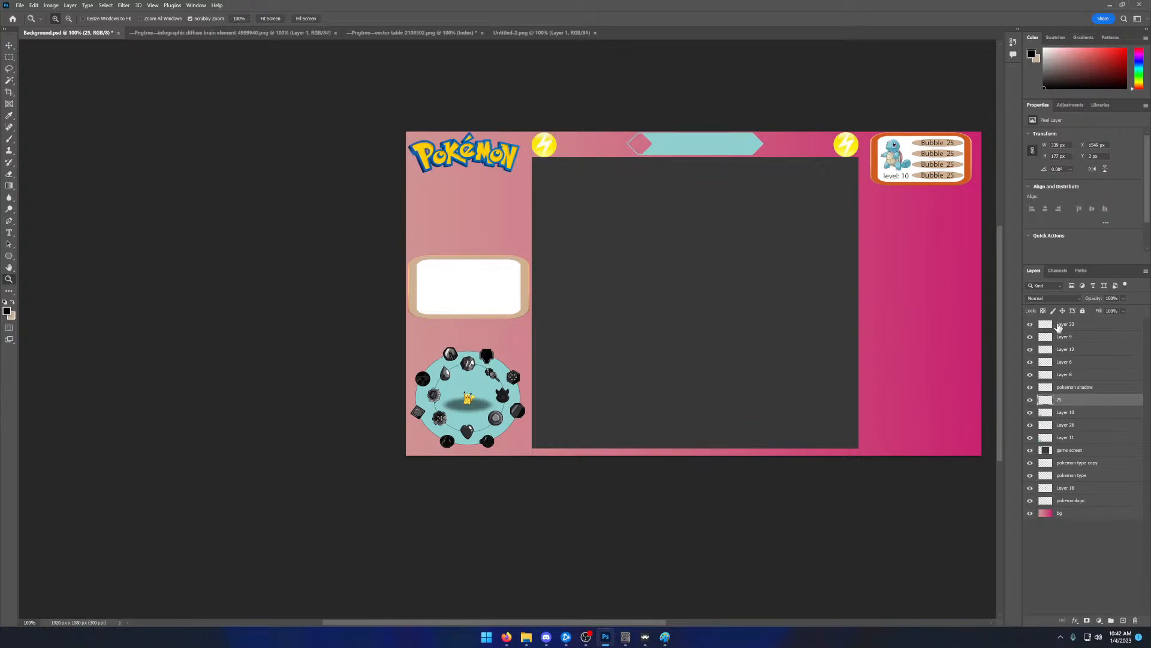
- Merge the Squirtle picture in Layer 33 with the 25 moves panel layer
left_click(1060, 327)
left_click(1060, 399)
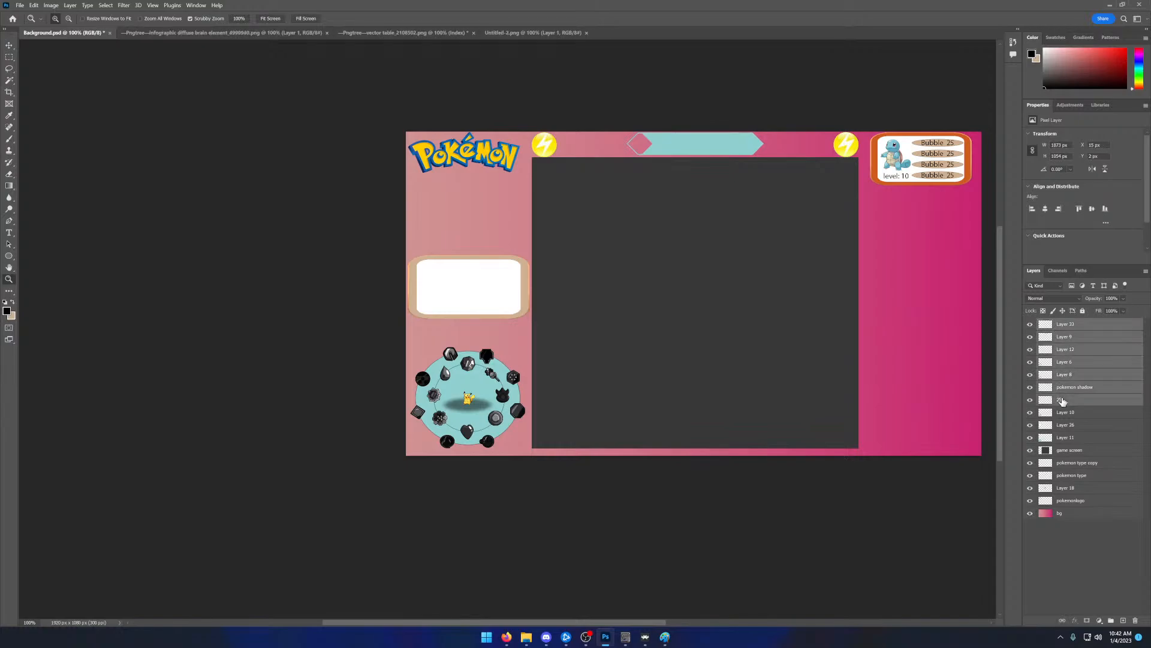
left_click(1055, 327, "ctrl")
right_click(1055, 327)
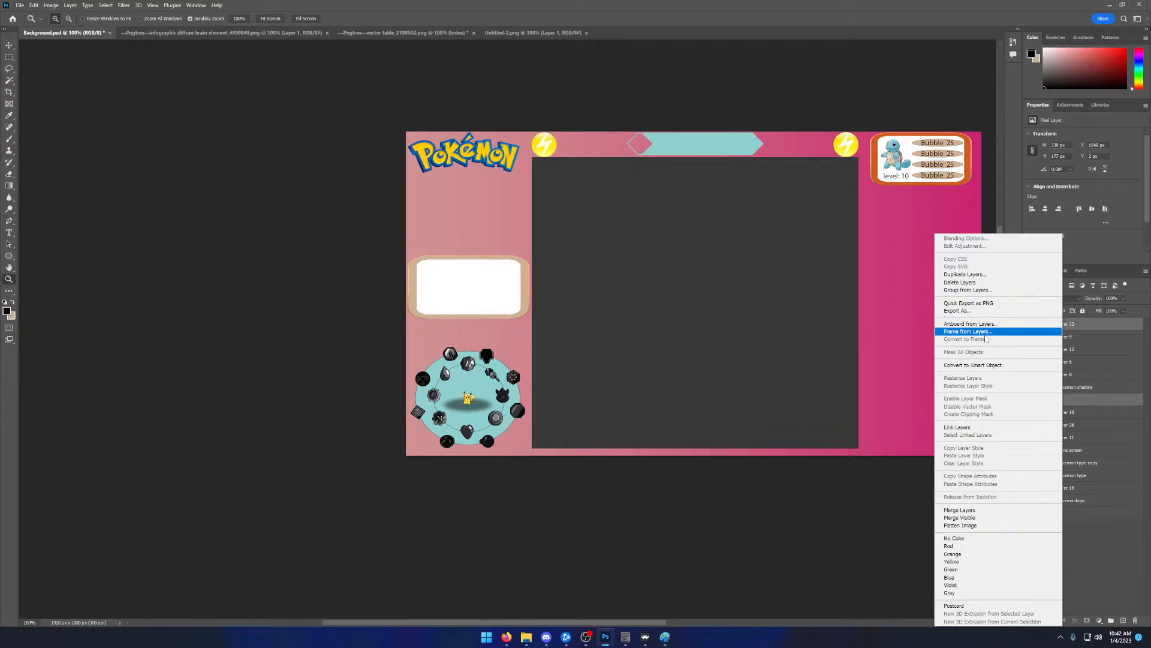
left_click(983, 509)
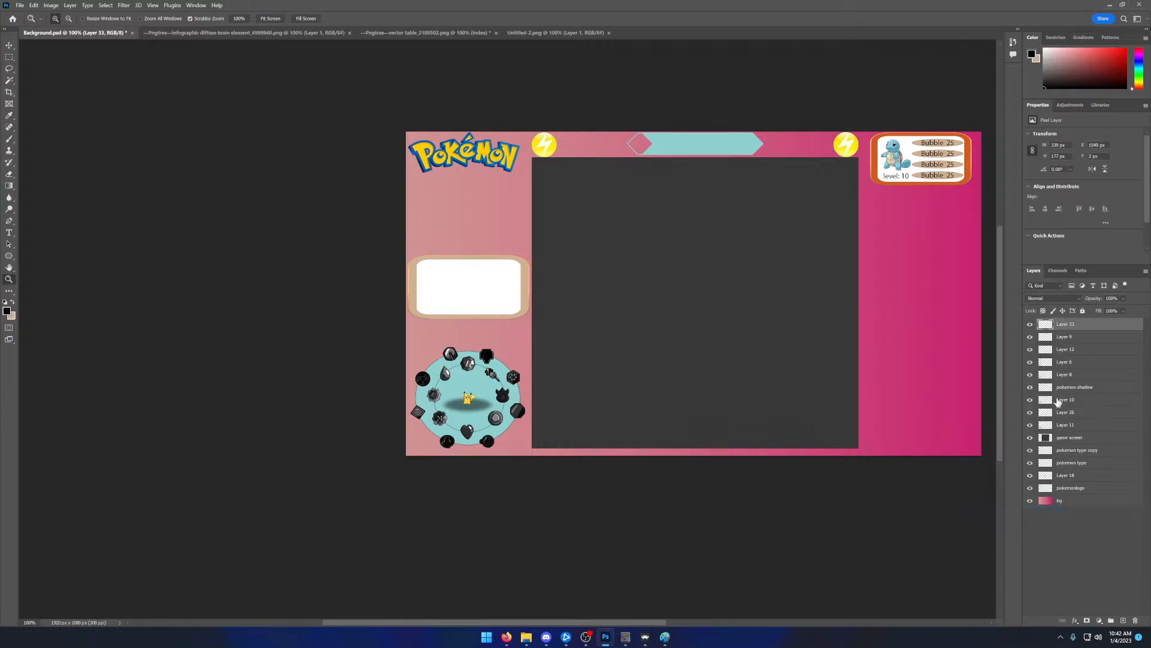
- Check the contents of the merged Layer 33, select all of it, and paste a copy as a new layer
left_click(1032, 325)
left_click(1031, 325)
key("ctrl+a")
key("ctrl+c")
key("ctrl+v")
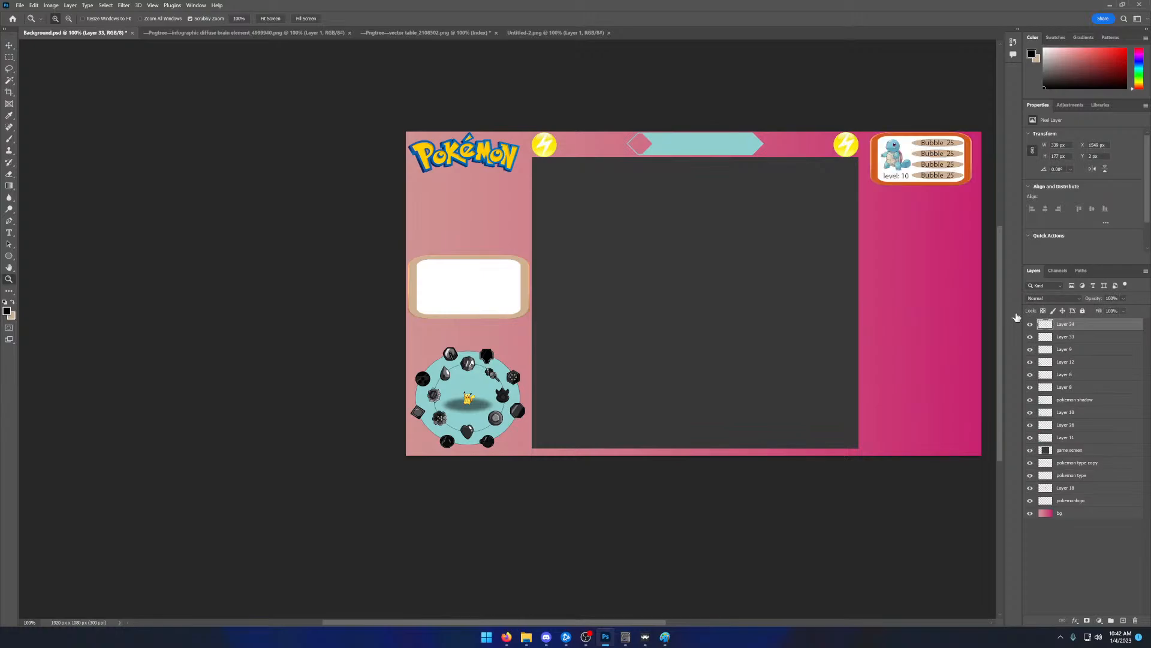
- Place the copied Squirtle panel directly beneath the original in the pink column, and paste another copy onto the canvas
left_click_drag(712, 293, 719, 292)
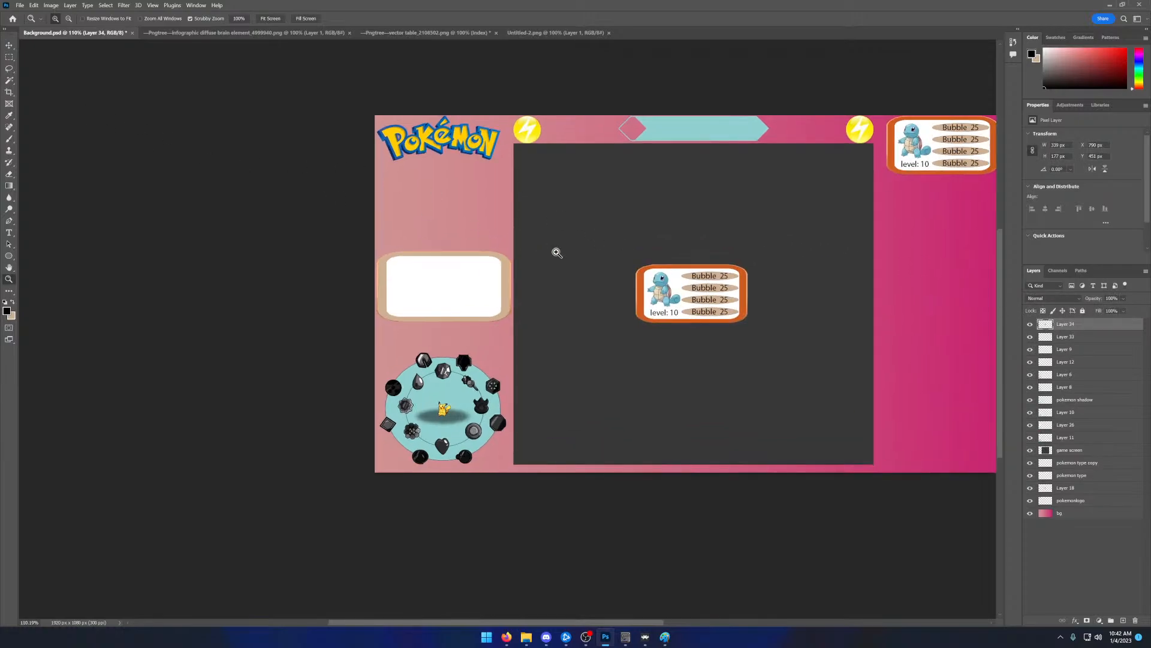
left_click_drag(601, 623, 667, 621)
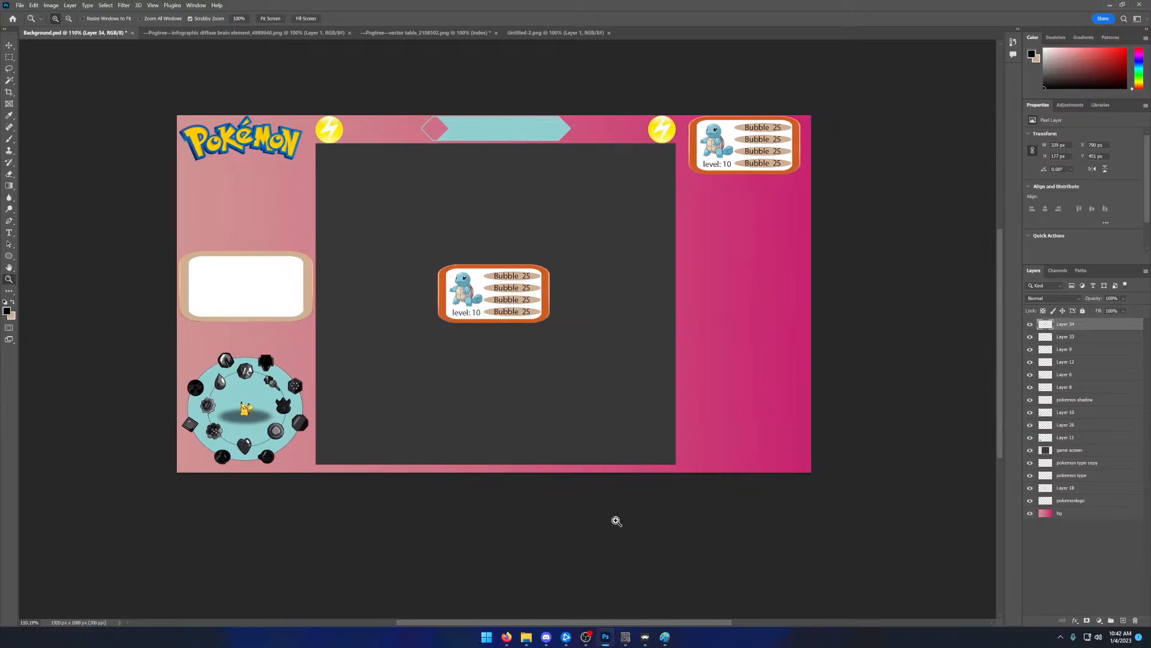
left_click(9, 45)
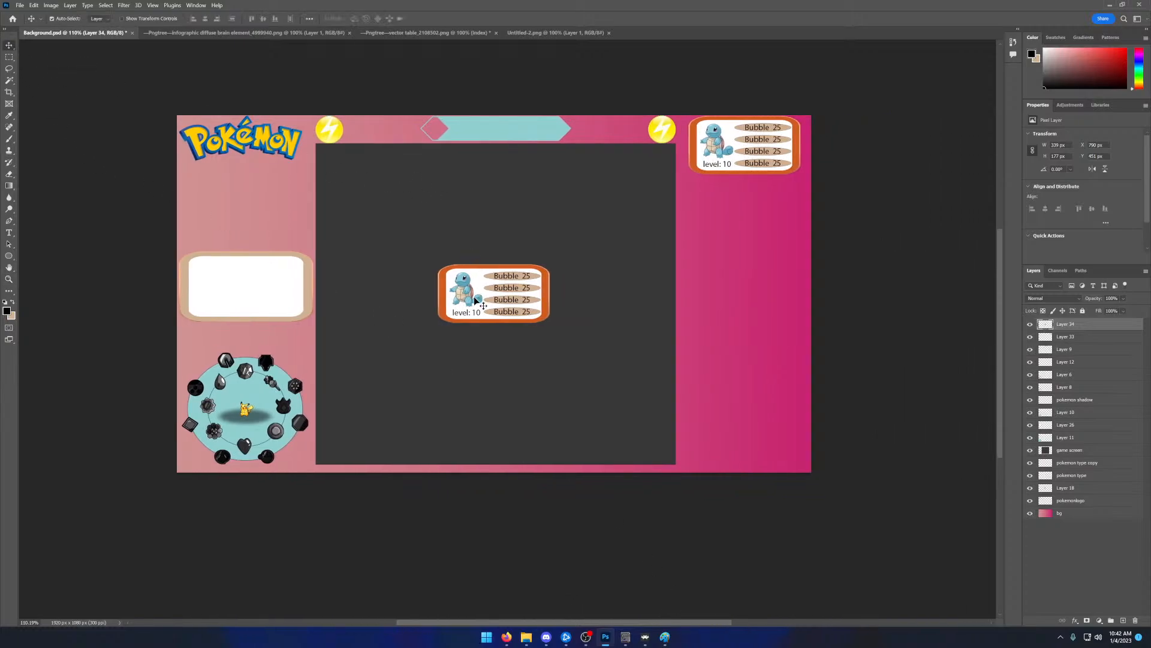
left_click_drag(478, 300, 727, 217)
key("ctrl+v")
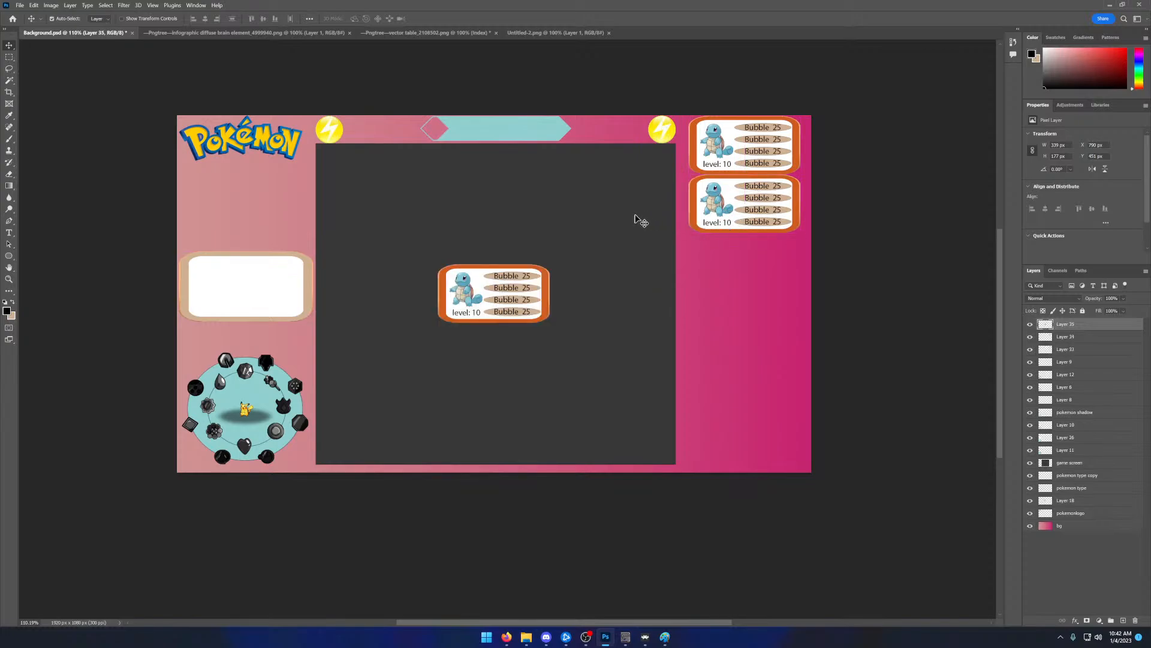
- Place the pasted Squirtle panel third in the pink column and add three more copies beneath it to make six panels
left_click_drag(527, 273, 759, 260)
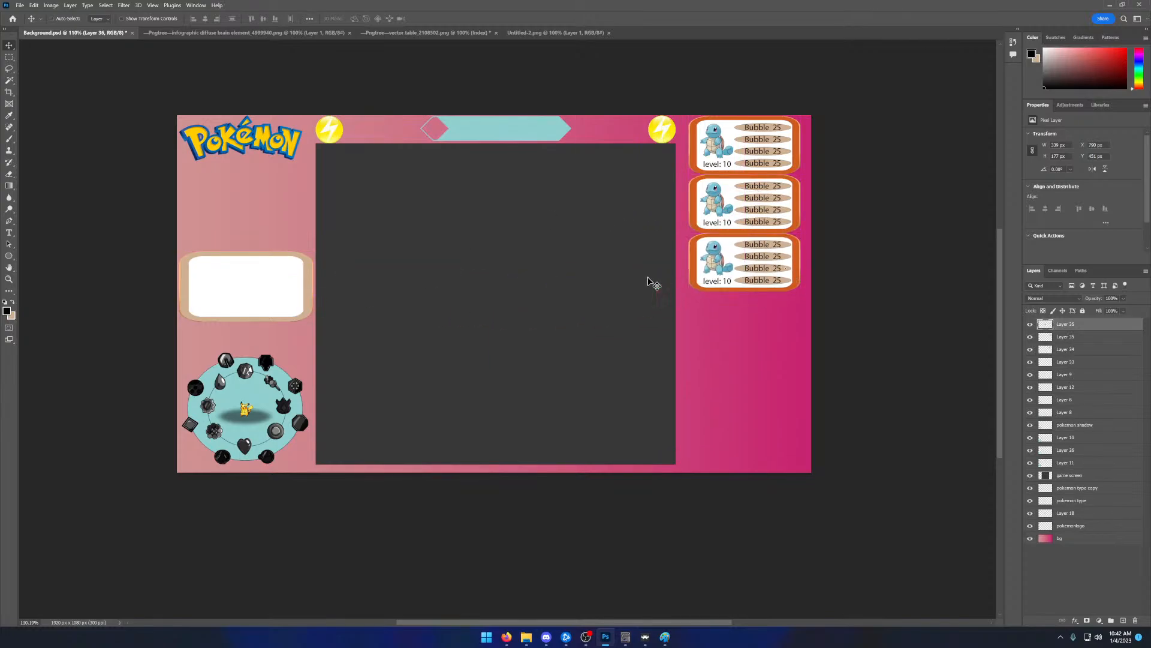
key("ctrl+v")
left_click_drag(523, 292, 777, 323)
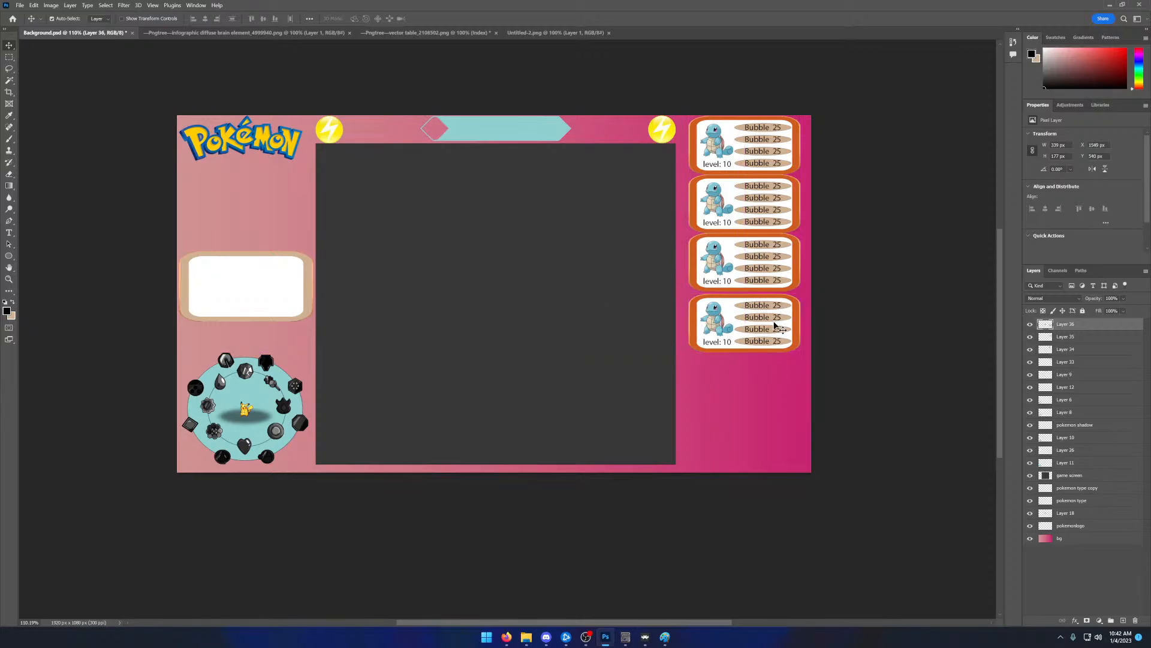
key("ctrl+v")
left_click_drag(538, 307, 773, 398)
key("ctrl+v")
left_click_drag(513, 292, 763, 443)
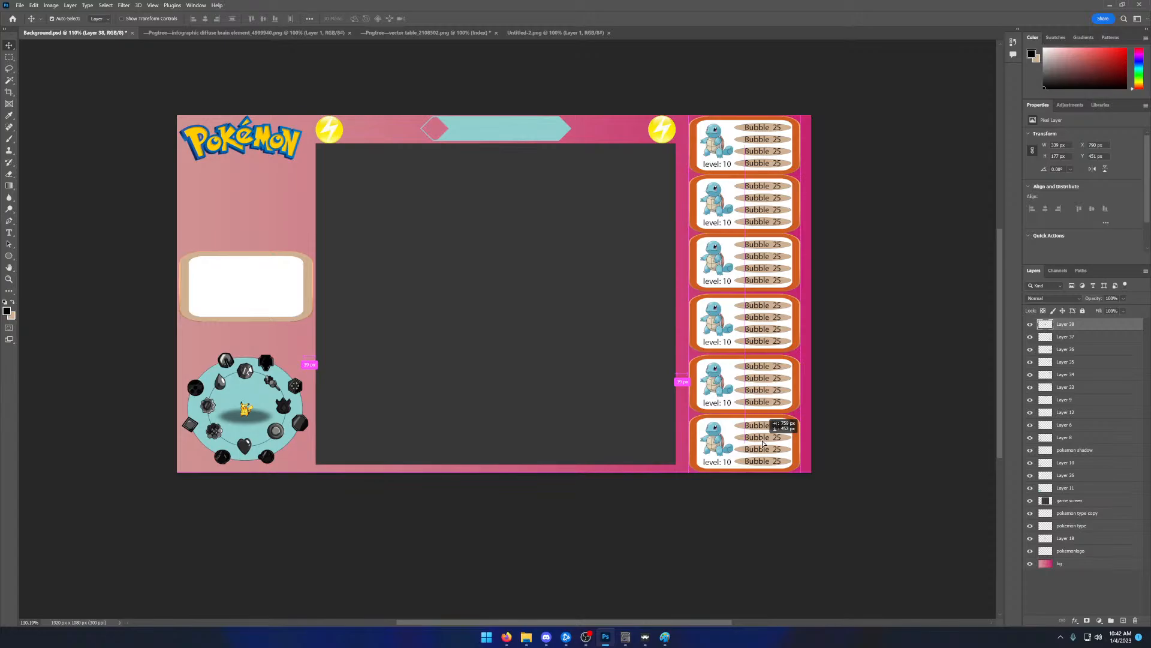
left_click_drag(763, 443, 762, 445)
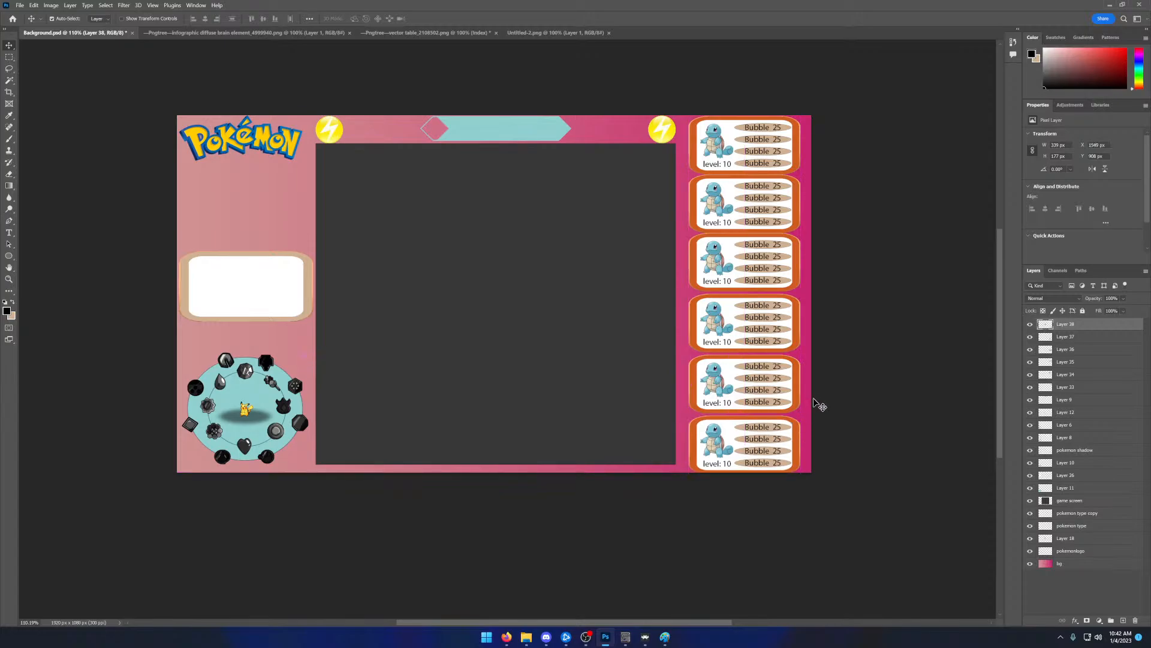
- Move the fourth, fifth and sixth Squirtle panels slightly up to even out the gaps in the column
left_click_drag(761, 317, 760, 311)
left_click_drag(748, 368, 748, 364)
left_click_drag(750, 431, 749, 425)
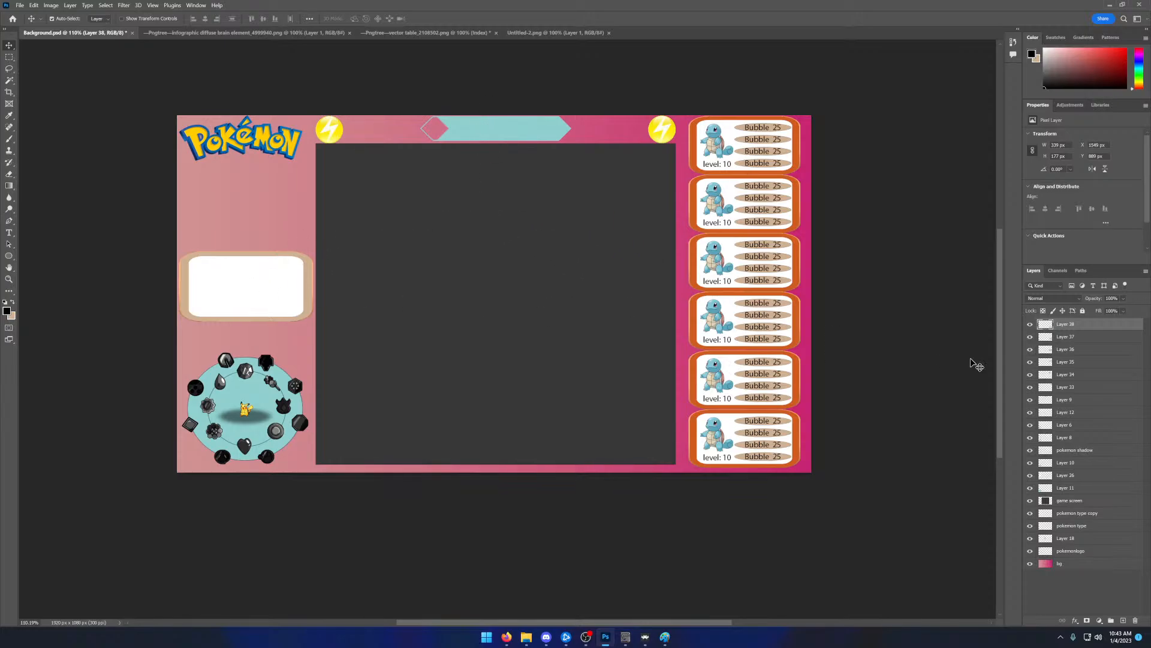
- Hide and show Layers 38, 9, 12, 6, 8, pokemon shadow and 26 to find the one holding the blank white panel
left_click(1031, 325)
left_click(1031, 324)
left_click(1030, 400)
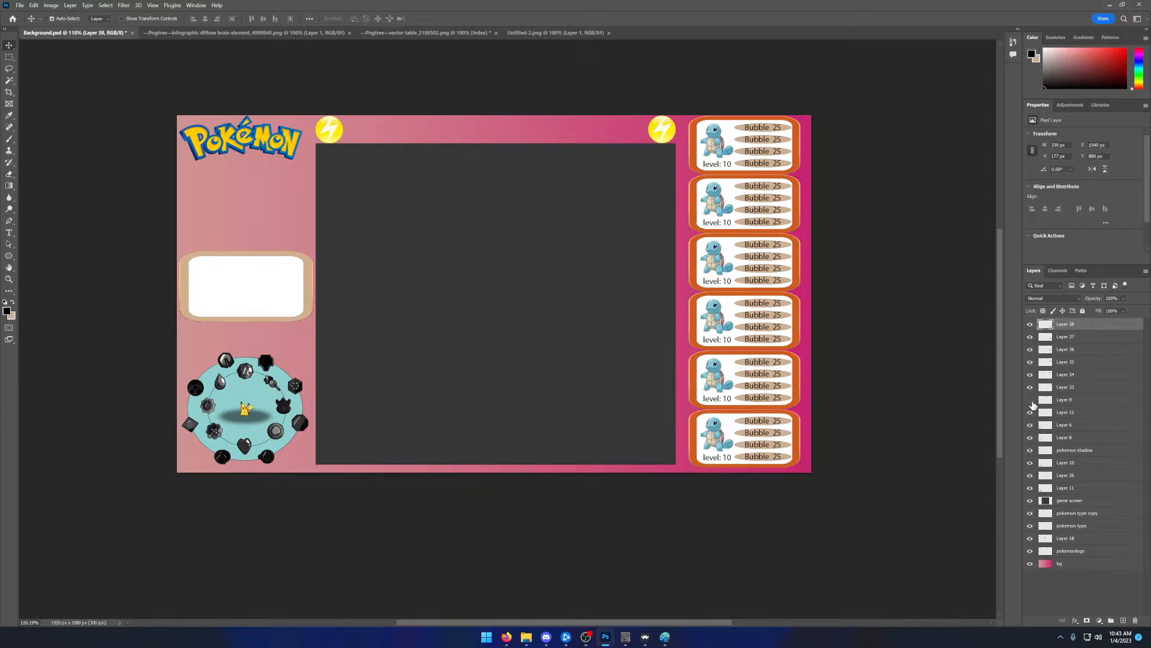
left_click(1030, 400)
left_click(1031, 412)
left_click(1031, 412)
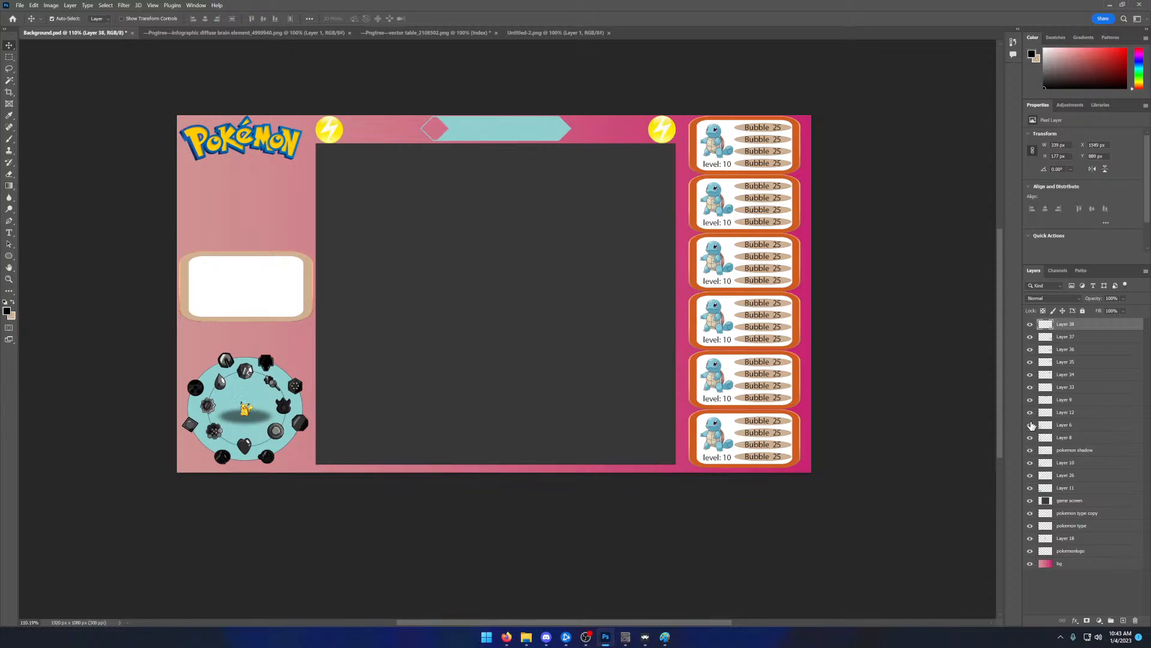
left_click(1031, 424)
left_click(1031, 424)
left_click(1031, 438)
left_click(1030, 450)
left_click(1030, 451)
left_click(1031, 475)
left_click(1030, 475)
- Duplicate the blank white panel in Layer 26 and place the copy above the original, beneath the Pokémon logo
left_click(1045, 477)
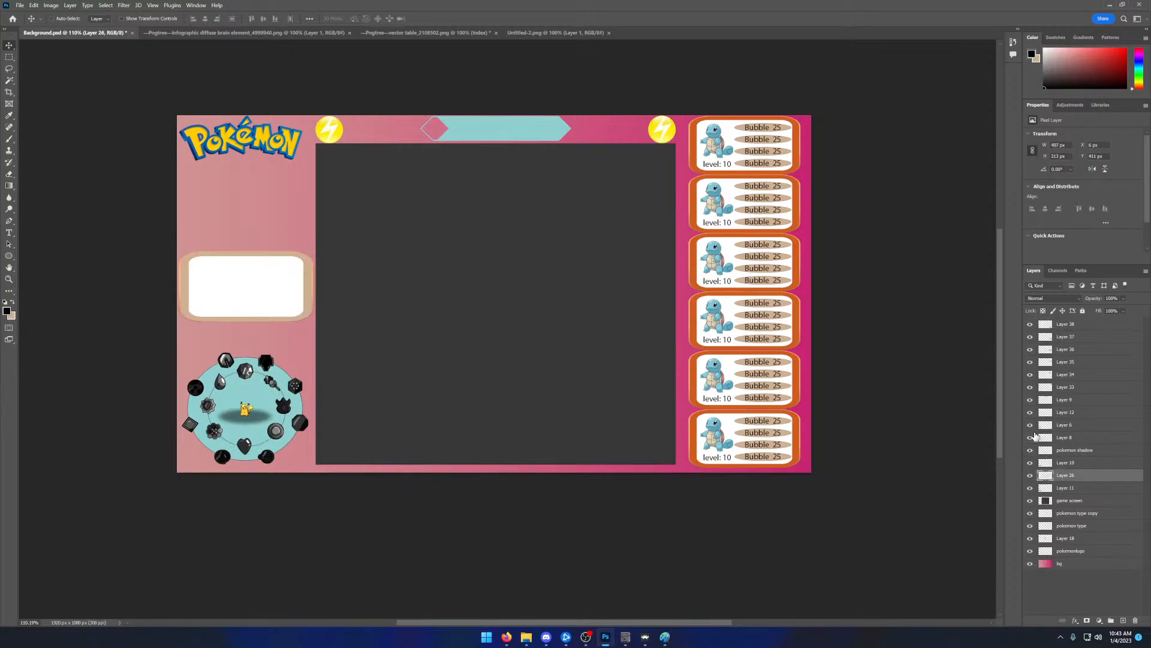
key("ctrl+c")
key("ctrl+v")
left_click_drag(461, 294, 218, 204)
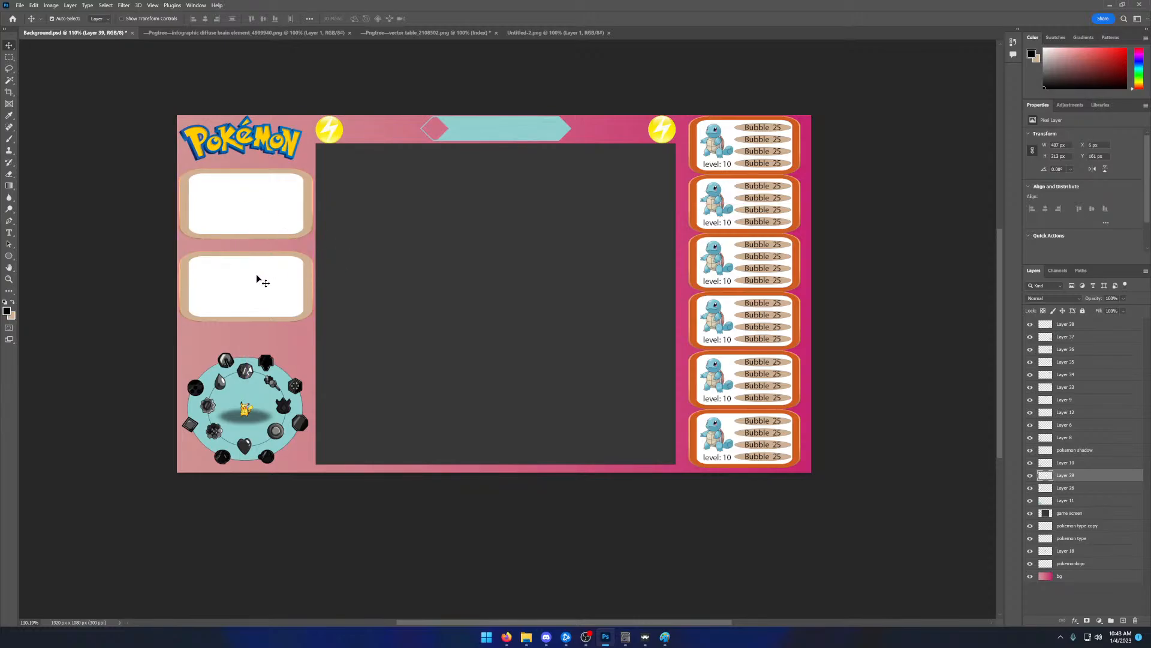
- Lower the original white panel slightly and shift the Pokémon logo a little to the right above the panels
left_click_drag(257, 278, 256, 283)
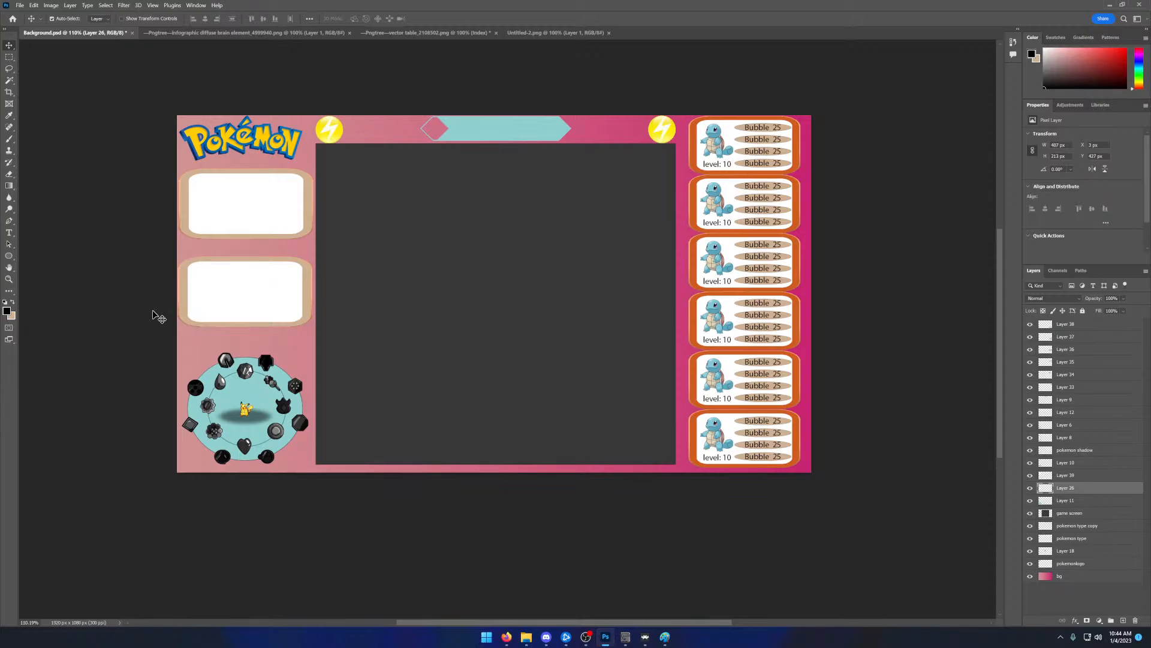
left_click_drag(211, 140, 219, 140)
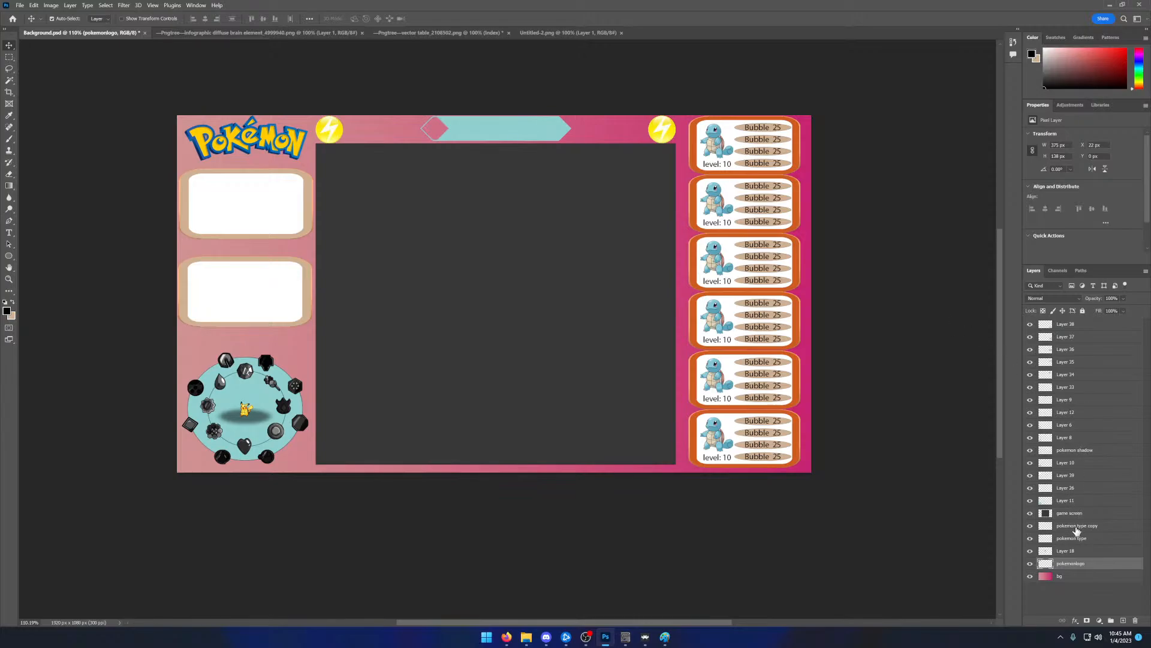
mouse_move(1074, 526)
left_mouse_down()
mouse_move(1074, 511)
mouse_move(1074, 543)
left_mouse_up()
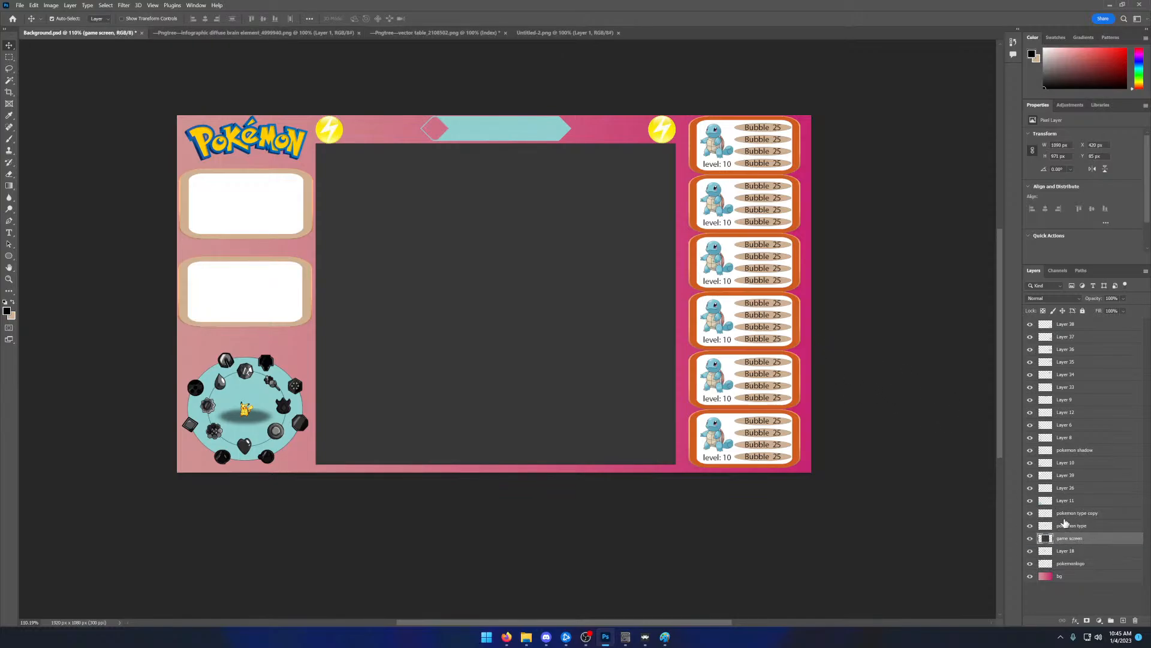
double_click(1069, 537)
left_click_drag(1067, 534, 1071, 515)
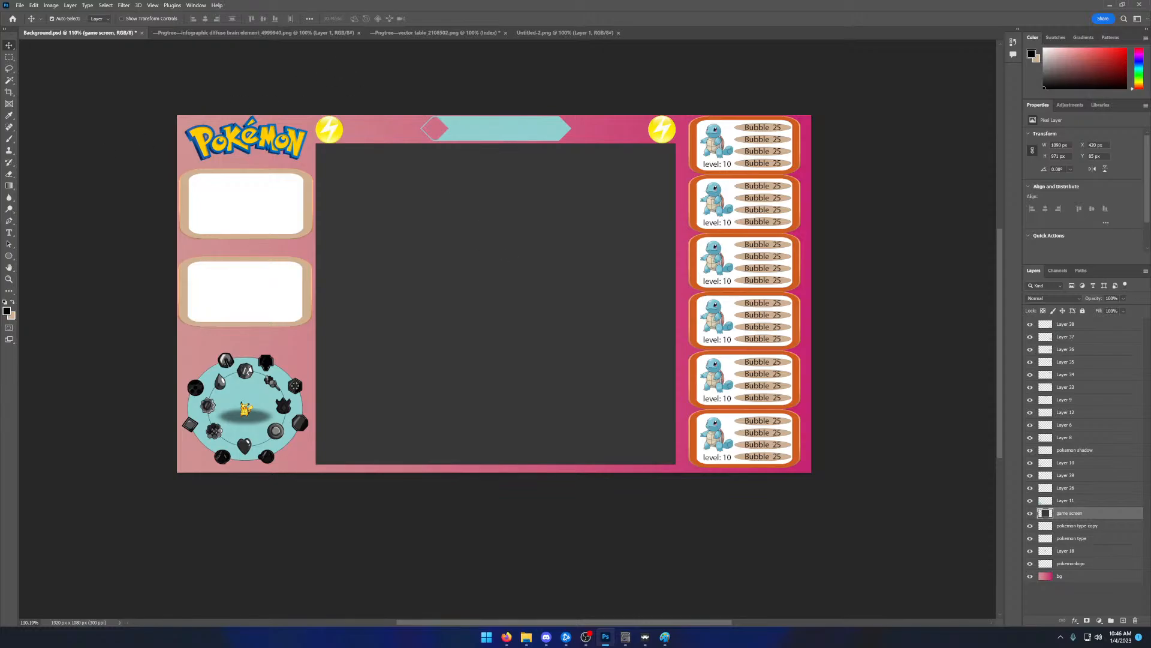
- Look through the open infographic, vector table and Untitled-2.png documents for usable panel graphics
key("alt+Tab")
left_click(279, 35)
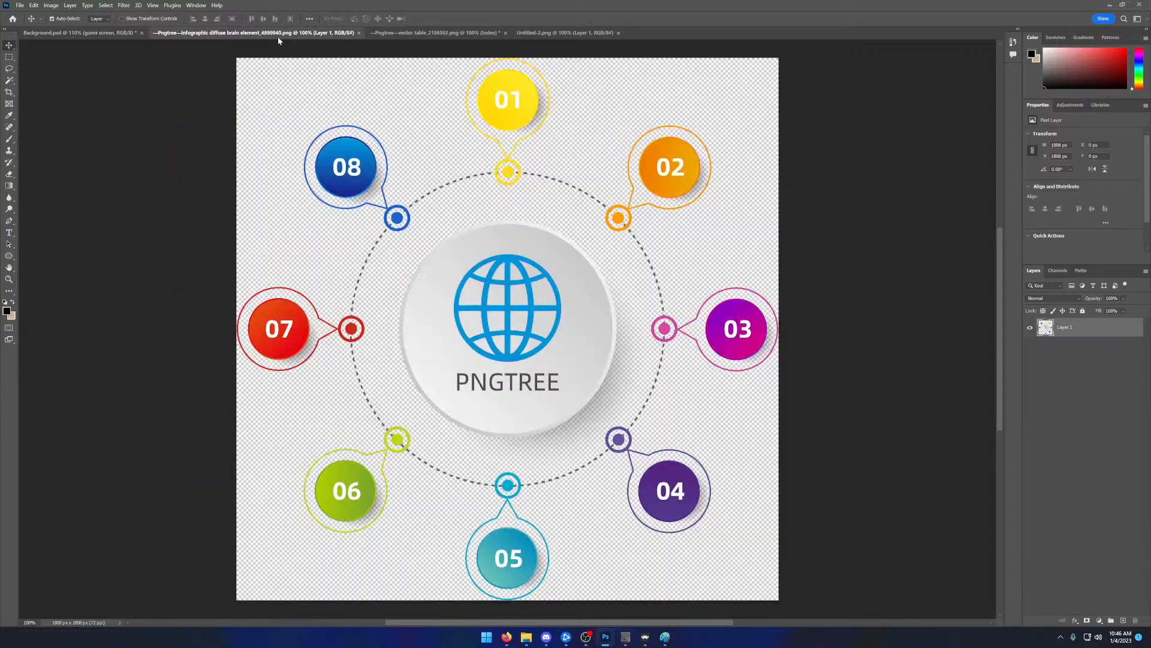
left_click(397, 33)
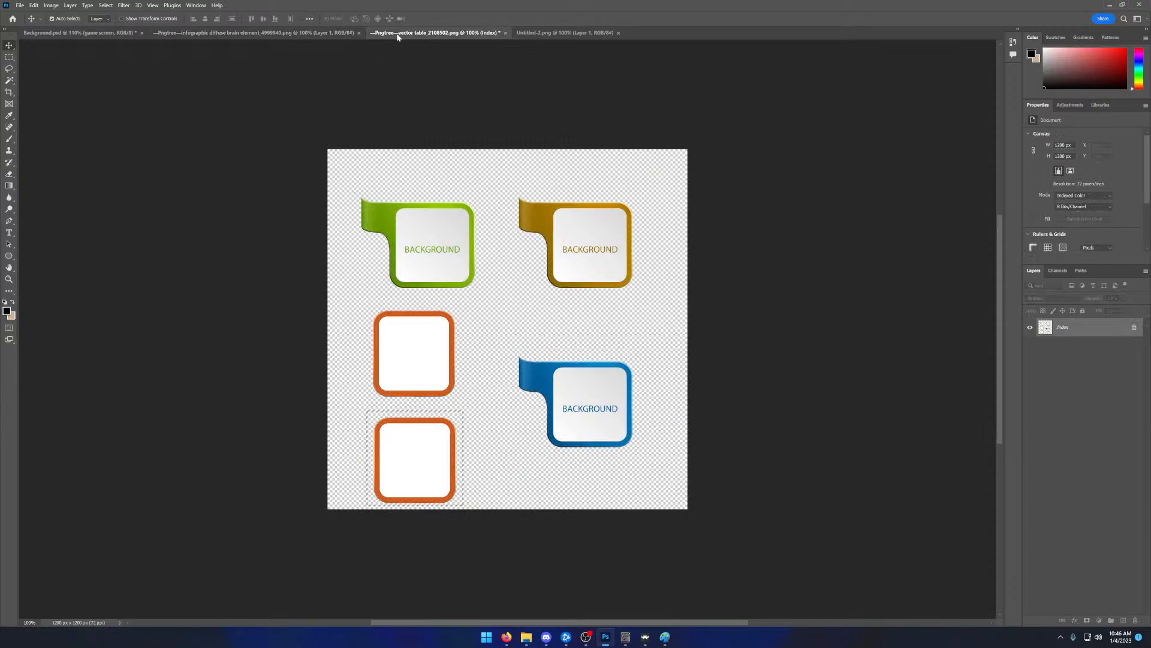
left_click(567, 33)
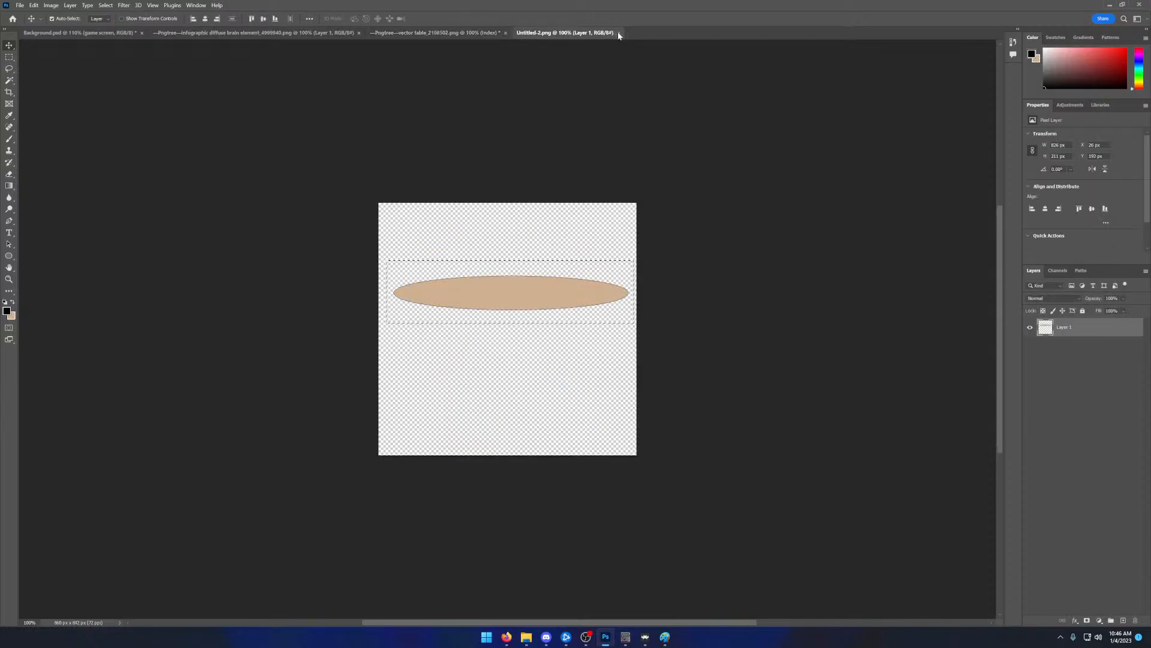
left_click(435, 32)
left_click(321, 33)
- Open the reference overlay PNG from the Desktop images folder, examine its layout, close it and return to Background.psd
left_click(19, 6)
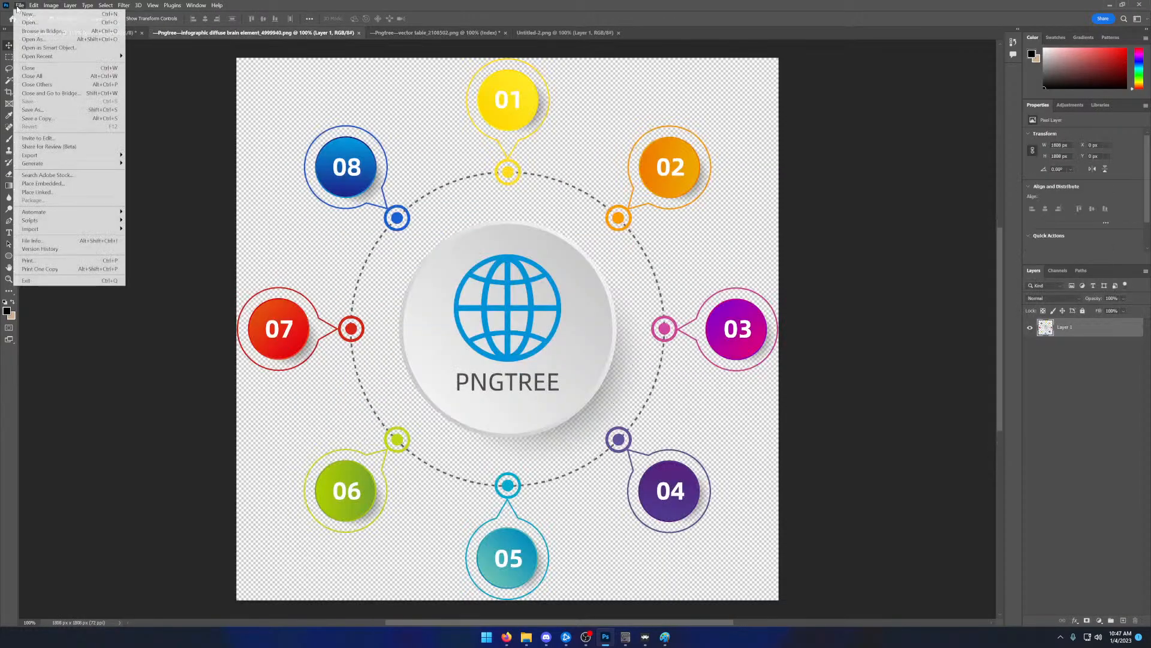
left_click(28, 22)
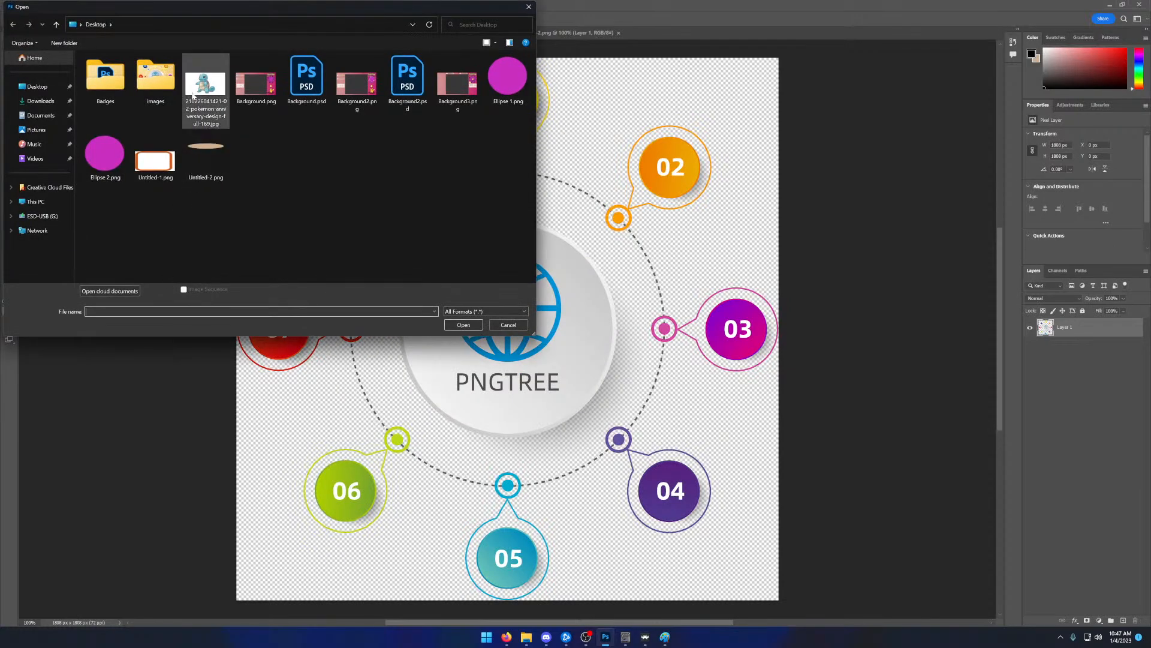
double_click(155, 75)
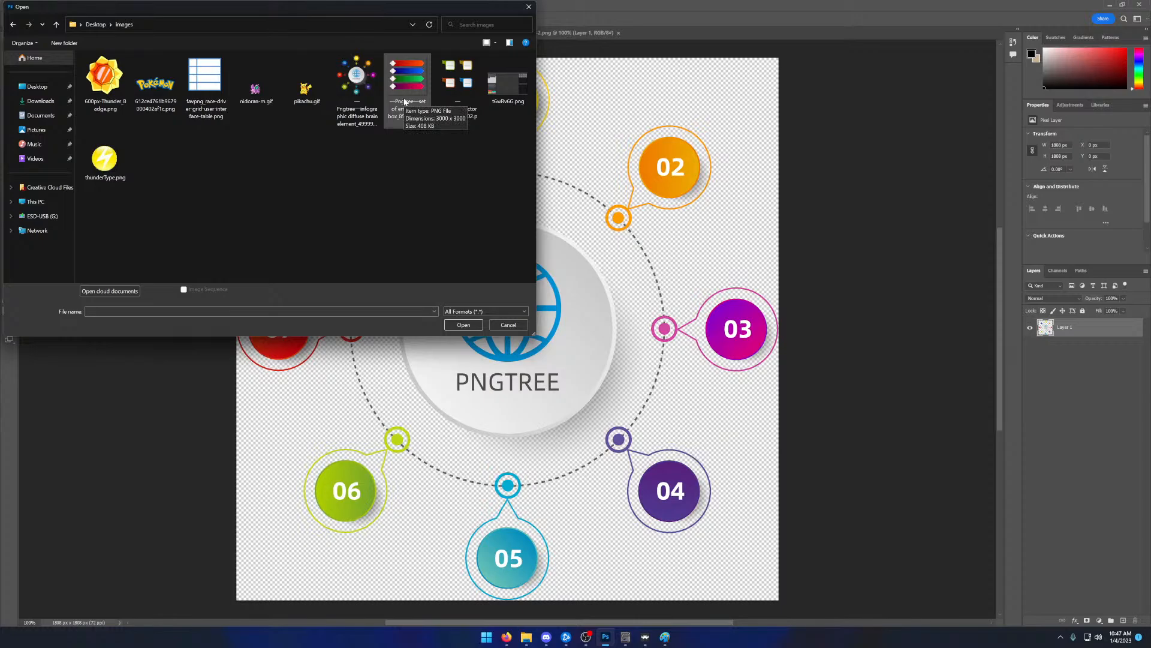
double_click(490, 88)
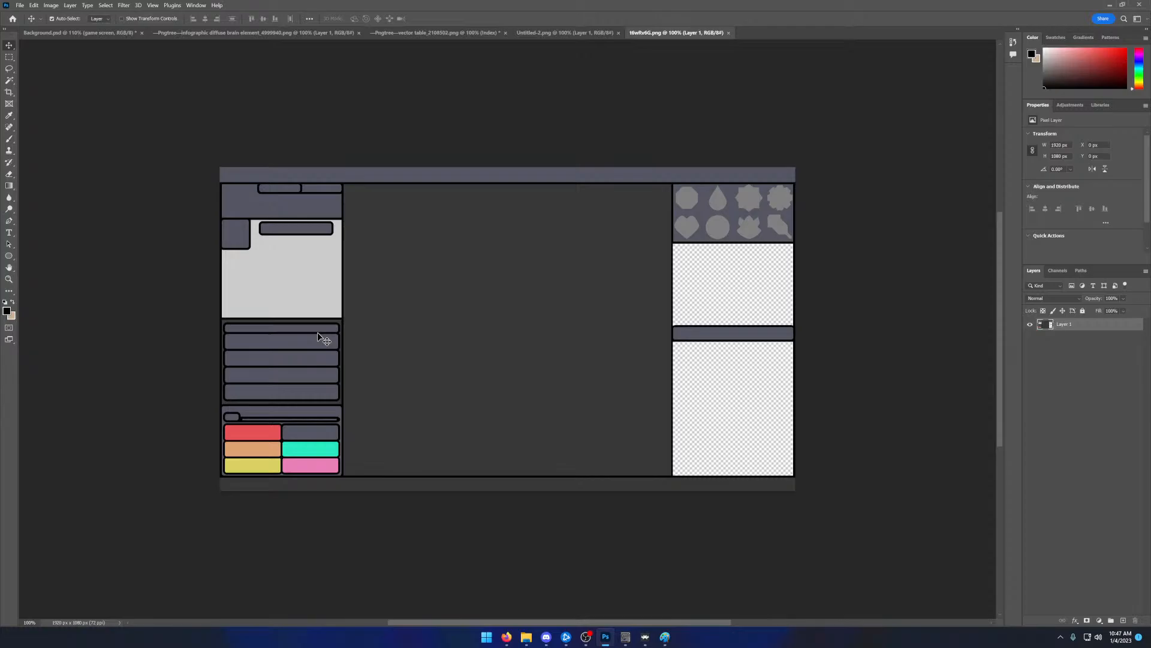
left_click(729, 32)
left_click(419, 32)
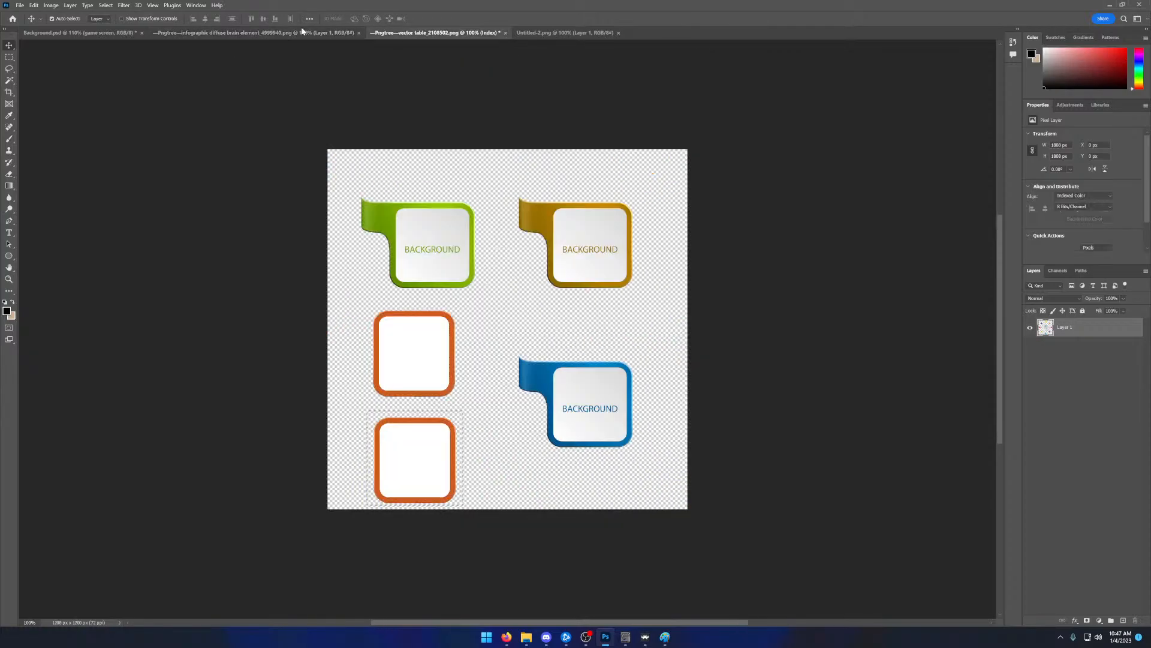
left_click(198, 33)
left_click(89, 34)
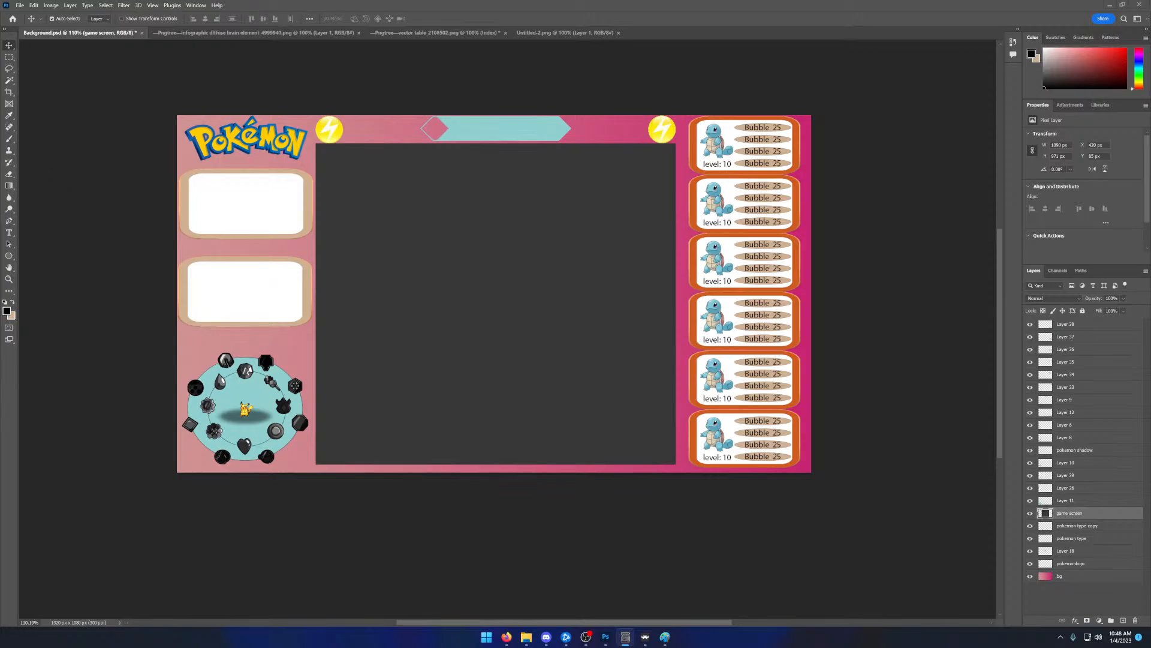
- Capture a rectangular screen snip of the whole overlay canvas
key("alt+Tab")
key("super+shift+s")
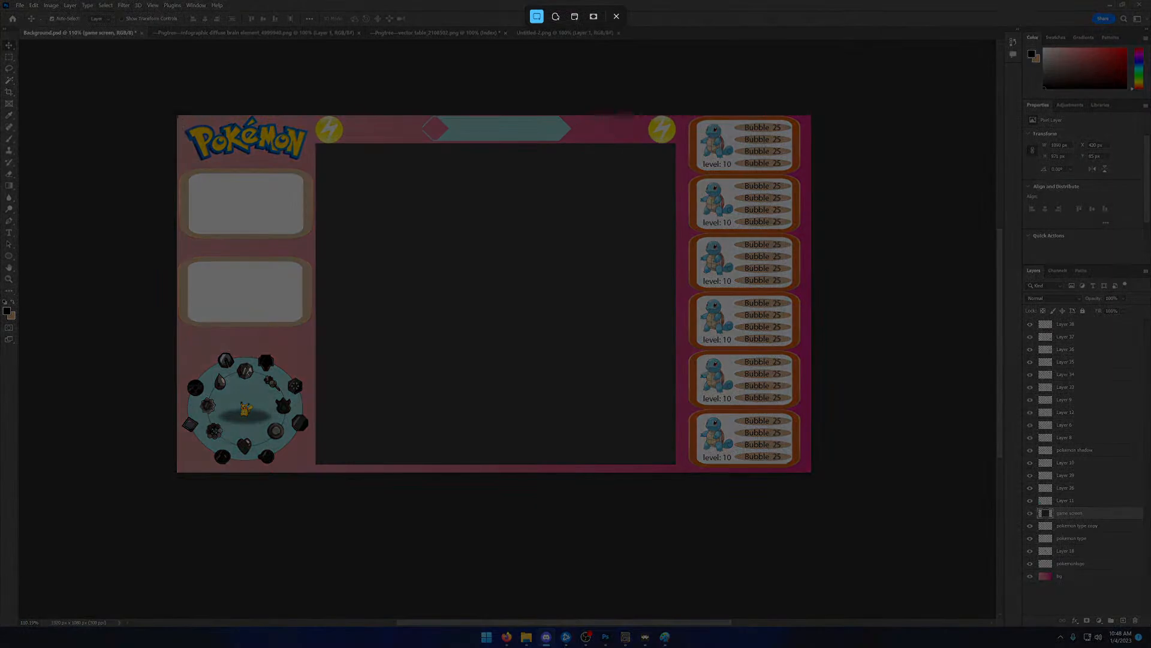
left_click_drag(176, 113, 811, 472)
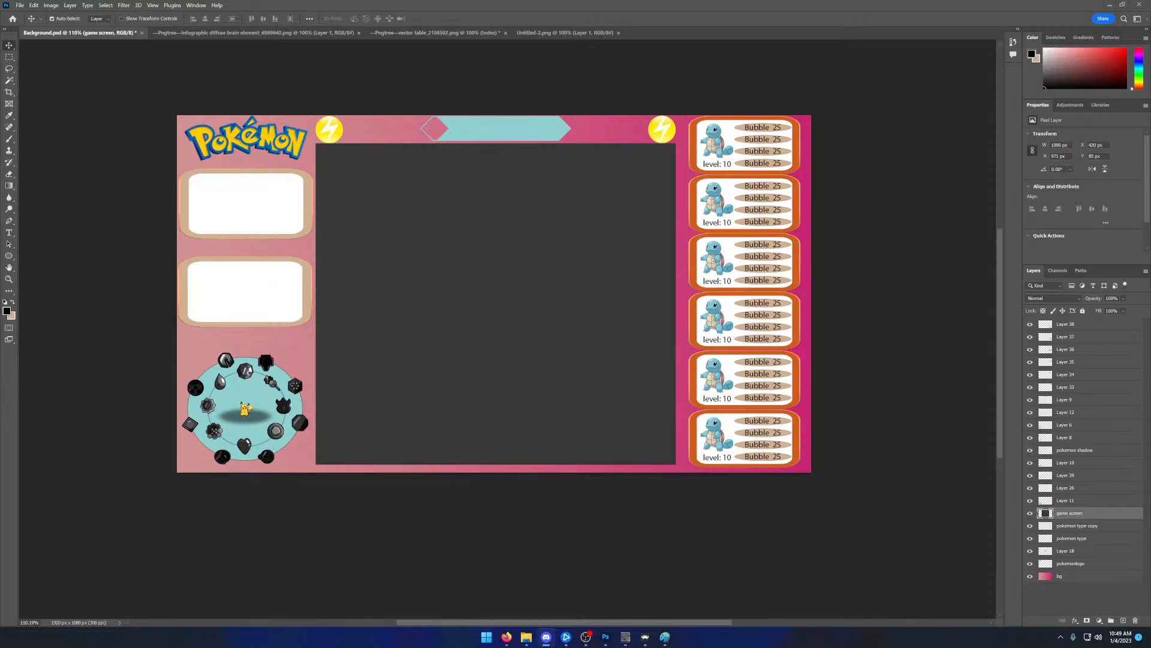
key("alt+Tab")
- Add a text box in the lower white panel listing dvAttack:, dvDefense:, dvSpeed: and dvSpecial: on separate lines
left_click_drag(209, 279, 286, 321)
left_click(9, 232)
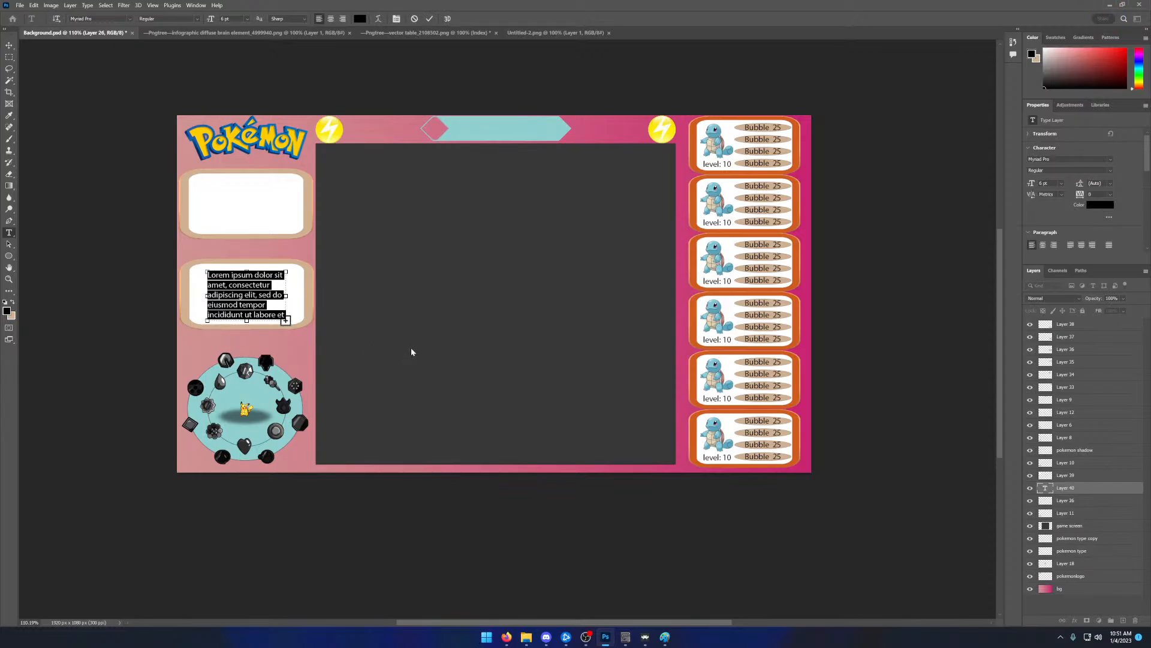
key("BackSpace")
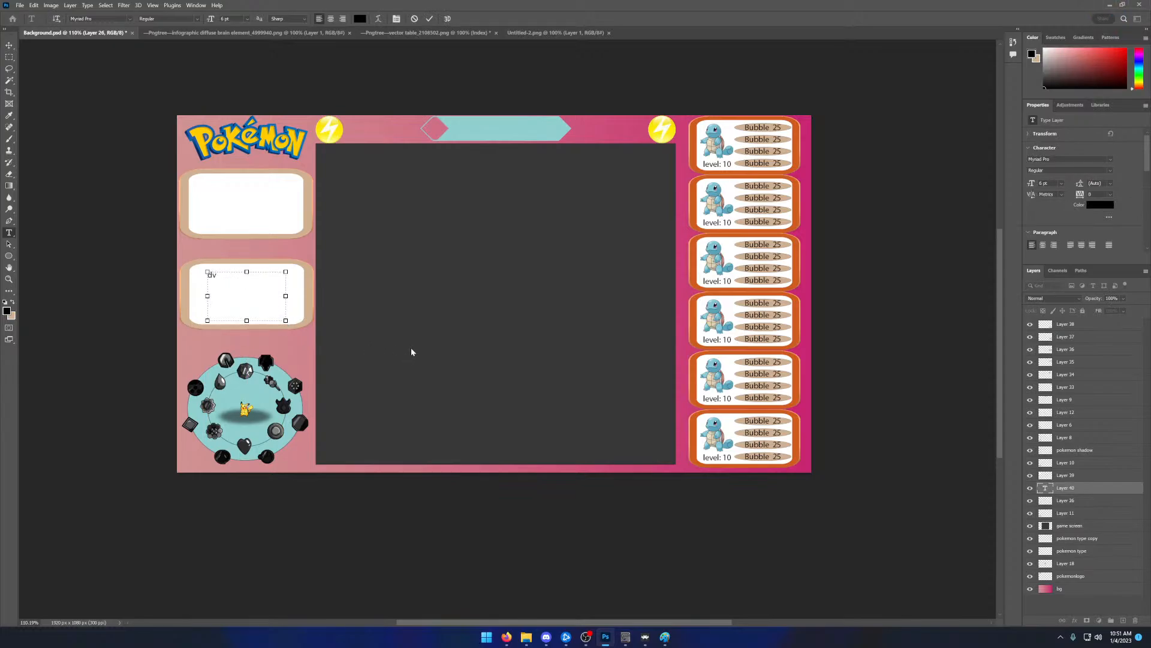
type("dvAttack: ")
type("dv")
type("Defense: ")
type("dvSpe")
type("ed")
type(":")
key("Return")
type("dvSpecial")
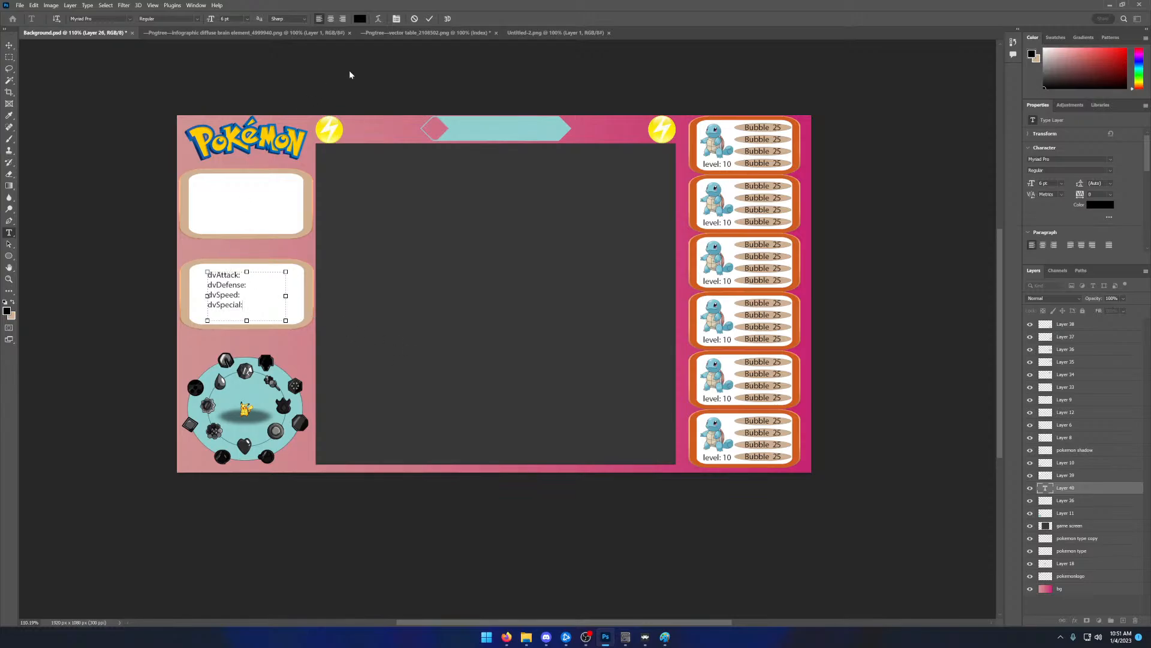
left_click(430, 19)
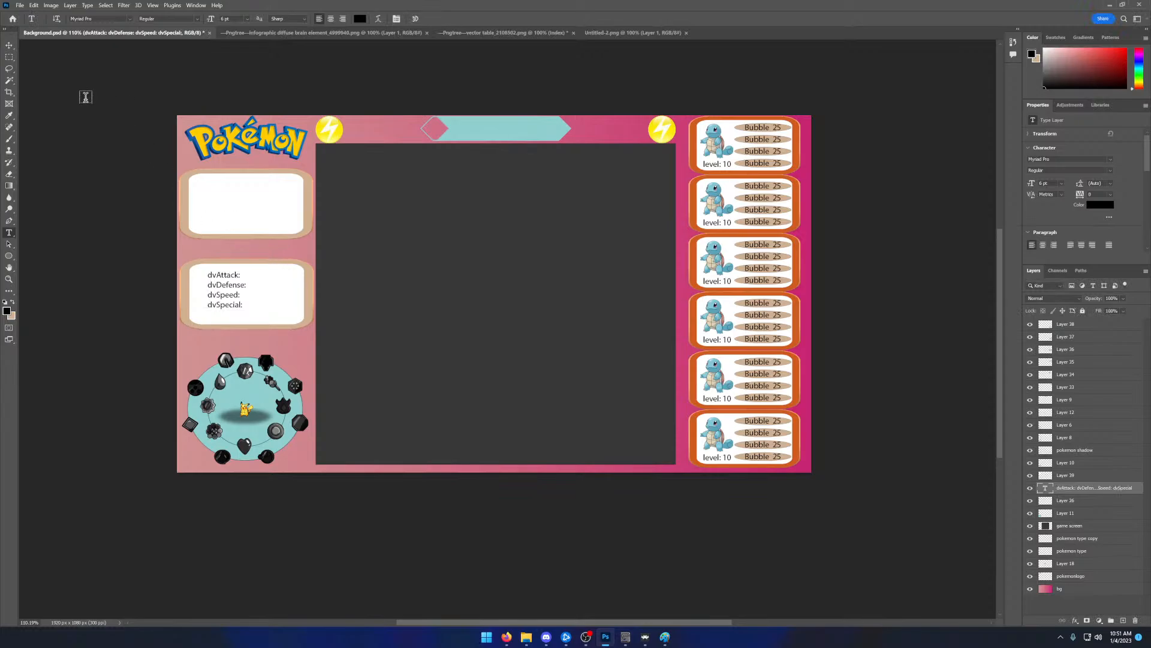
- Move the stats text closer to the left edge of the lower white panel
left_click(9, 45)
left_click_drag(227, 291, 213, 287)
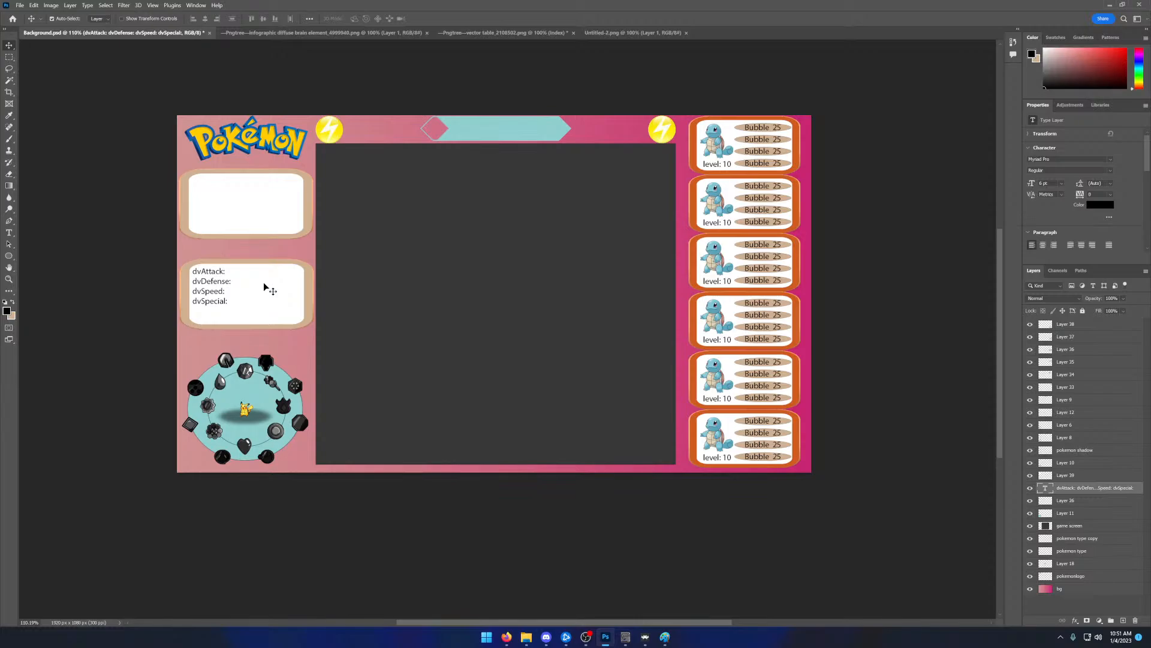
left_click_drag(221, 286, 223, 292)
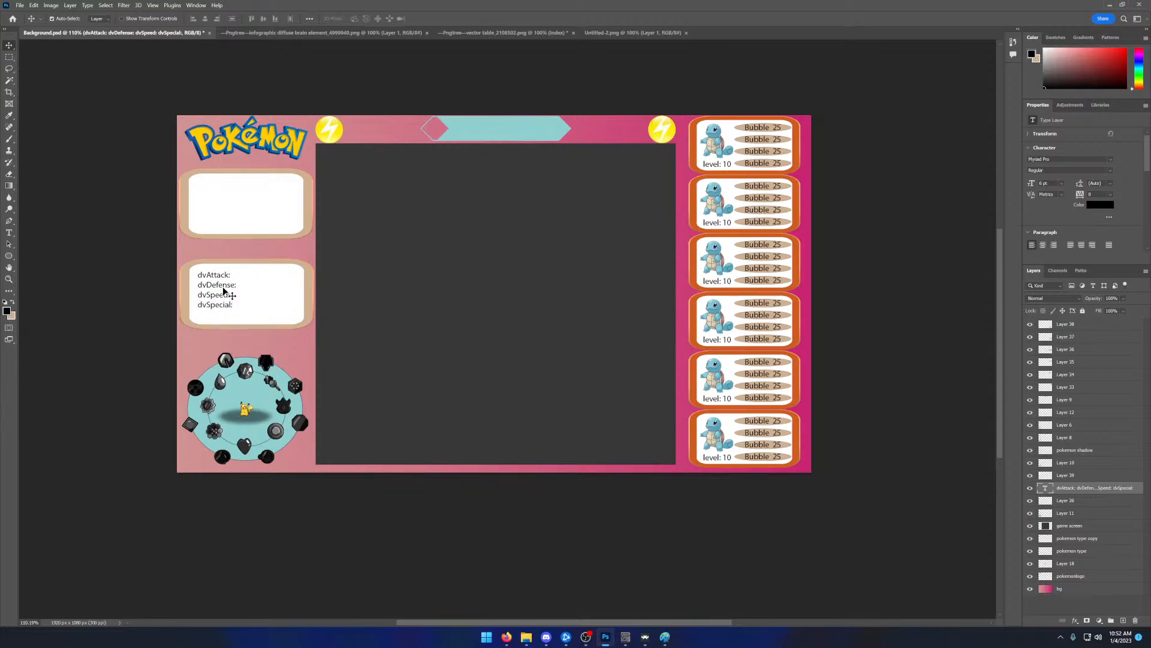
- Widen the stats text box and rearrange its labels into two rows, dvAttack: beside dvDefense: and dvSpeed: beside dvSpecial:
double_click(223, 292)
left_click(241, 303)
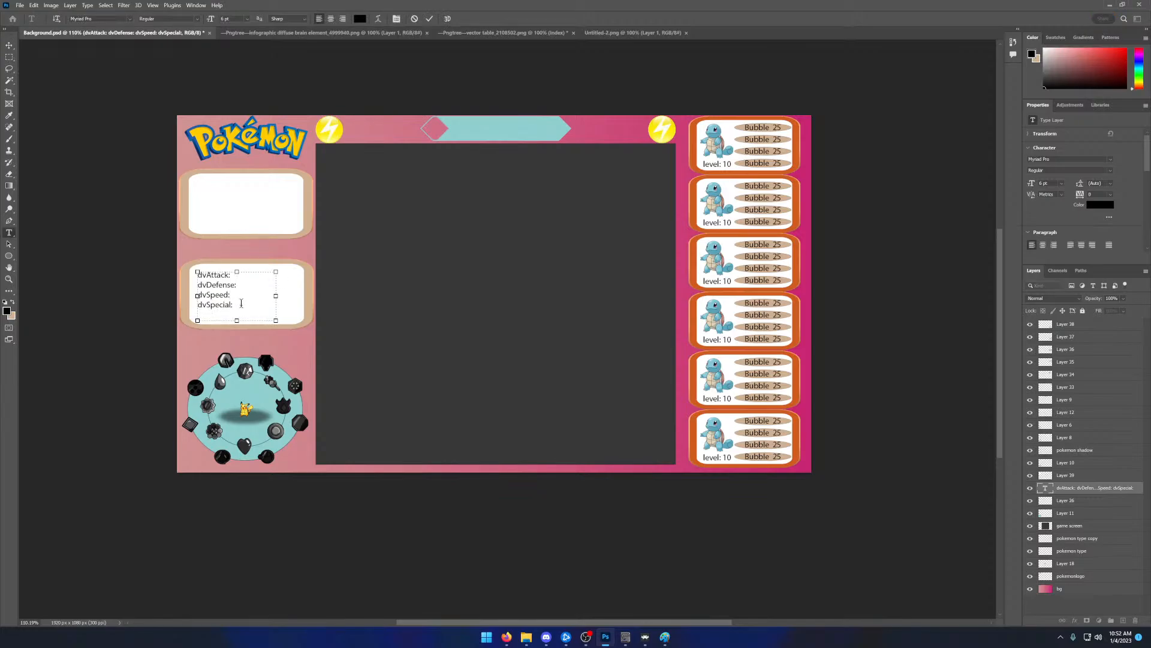
left_click_drag(241, 303, 195, 286)
key("BackSpace")
left_click(256, 277)
key("ctrl+v")
left_click_drag(276, 296, 315, 301)
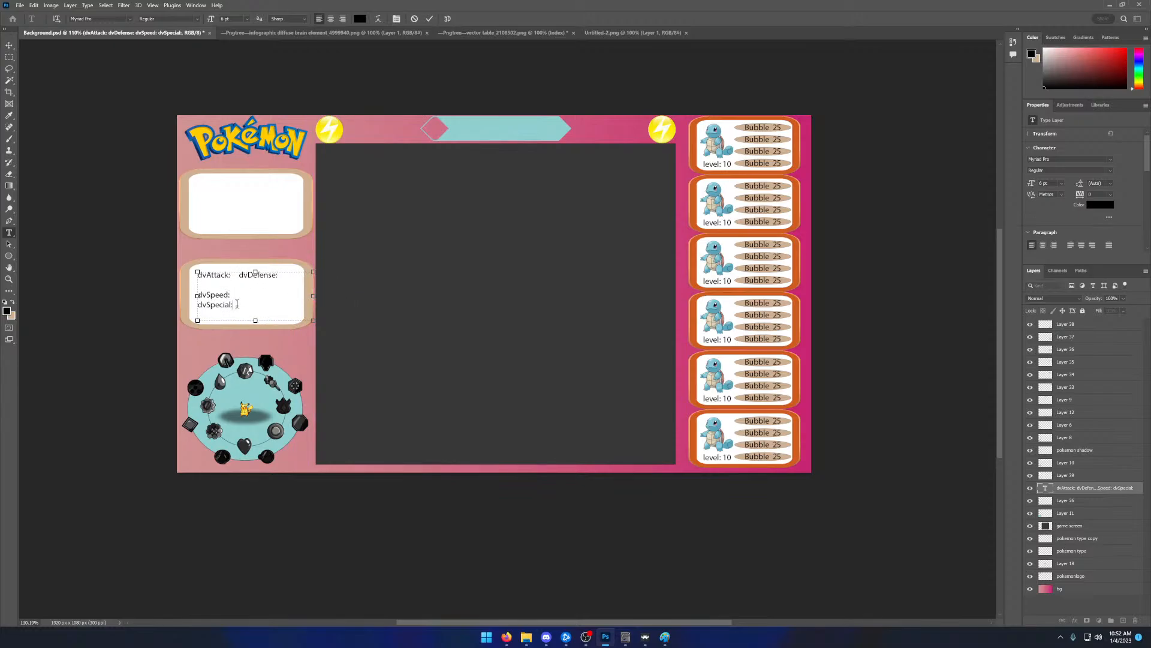
left_click_drag(240, 306, 193, 305)
key("BackSpace")
key("ctrl+z")
left_click(429, 19)
- Centre the two-row stats text within the lower white panel
key("v")
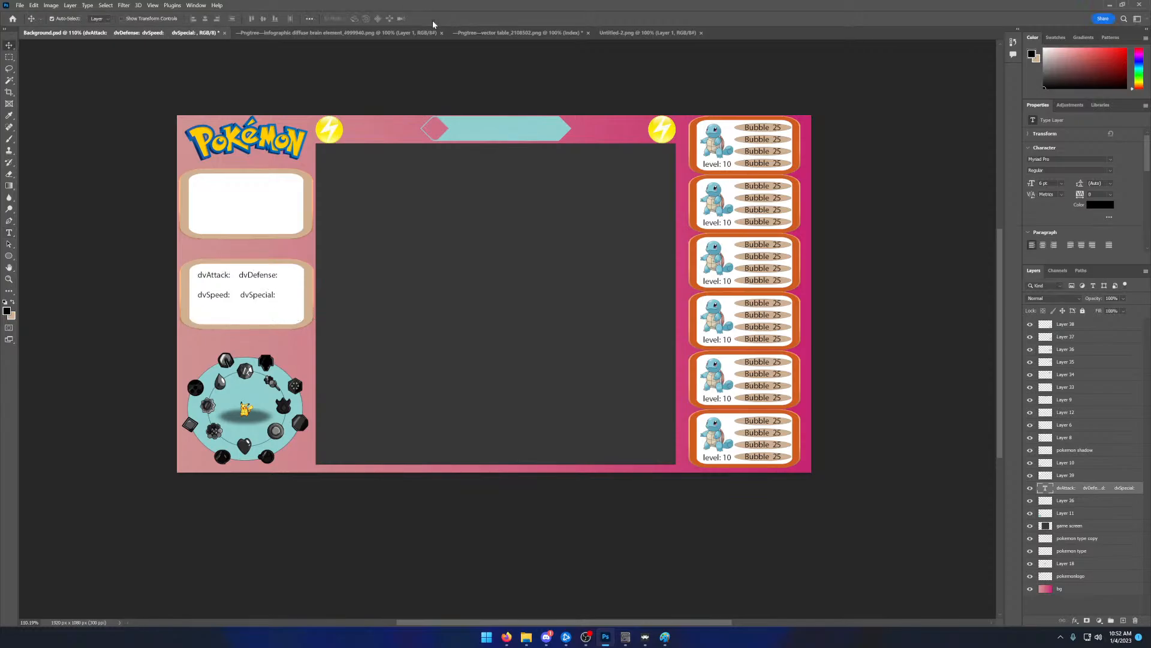
left_click_drag(253, 278, 261, 278)
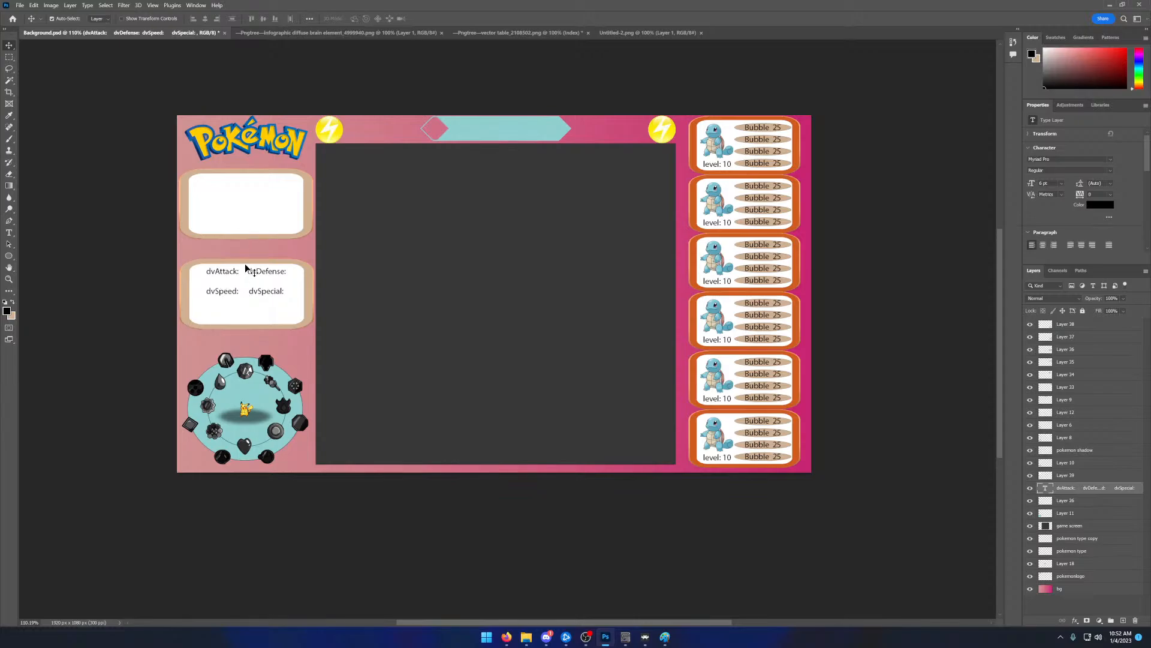
left_click_drag(251, 289, 251, 295)
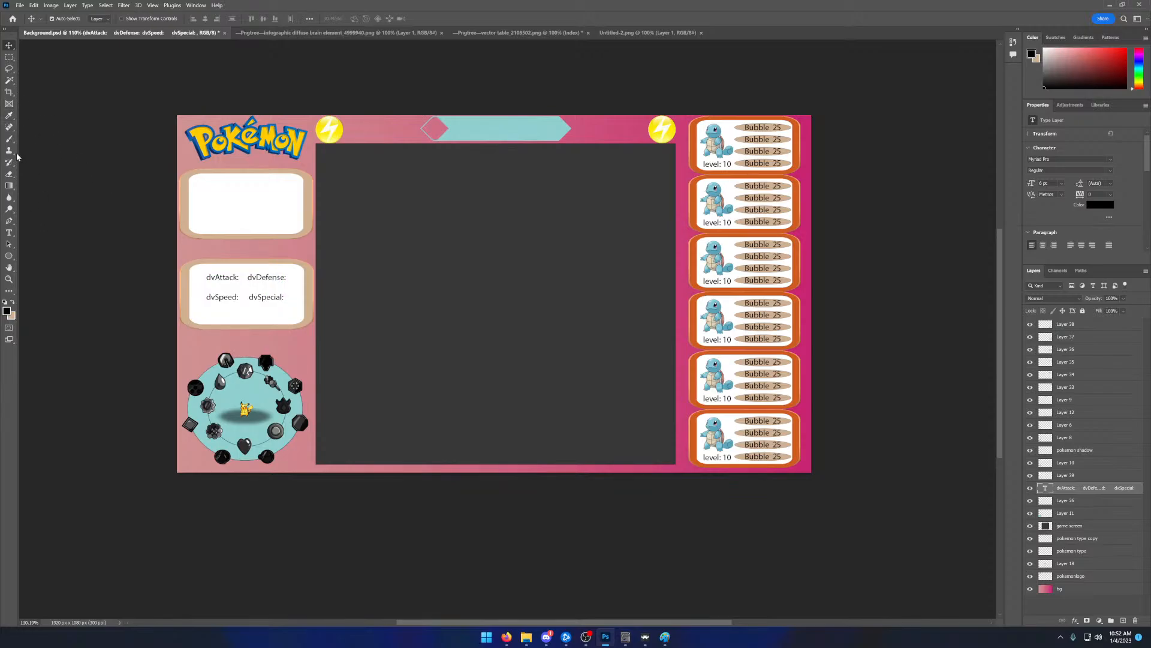
- Draw a thin black vertical divider line about 177 px long down the middle of the lower white panel
left_click(11, 257)
left_click(43, 289)
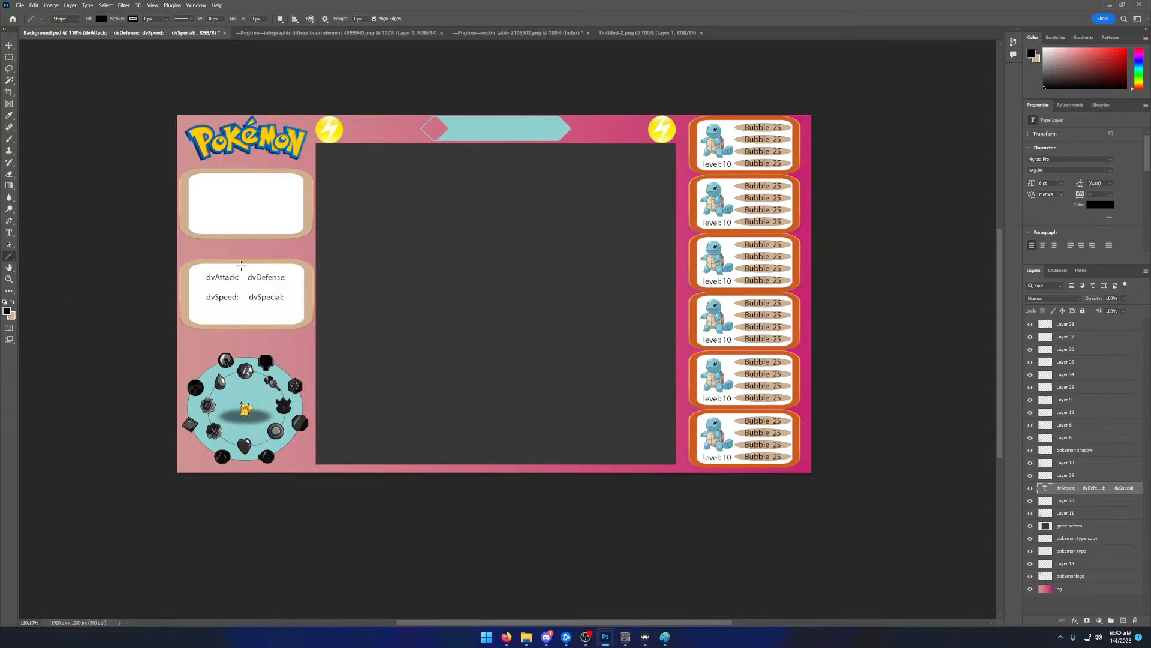
left_click_drag(242, 264, 241, 305)
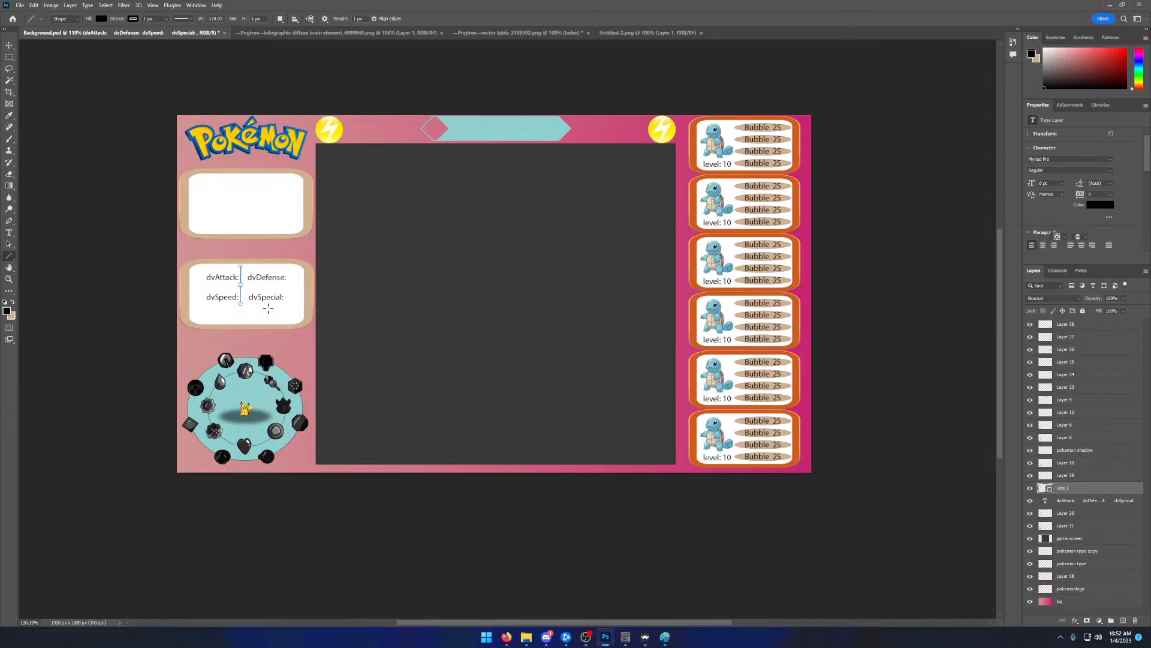
key("ctrl+z")
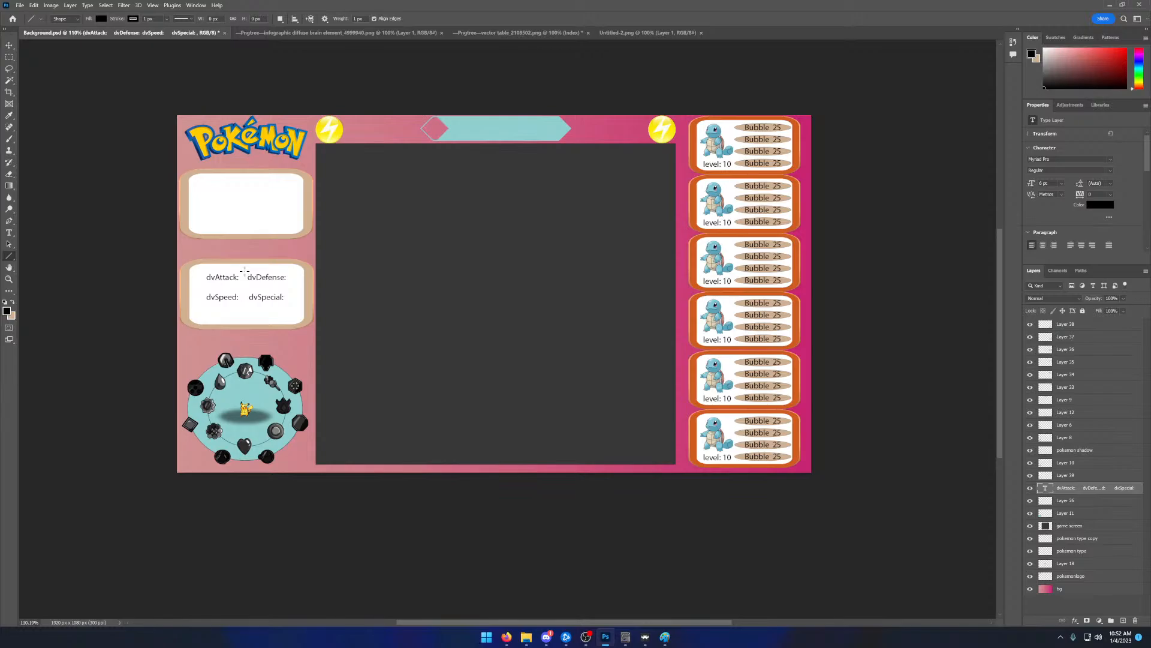
left_click_drag(244, 264, 244, 325)
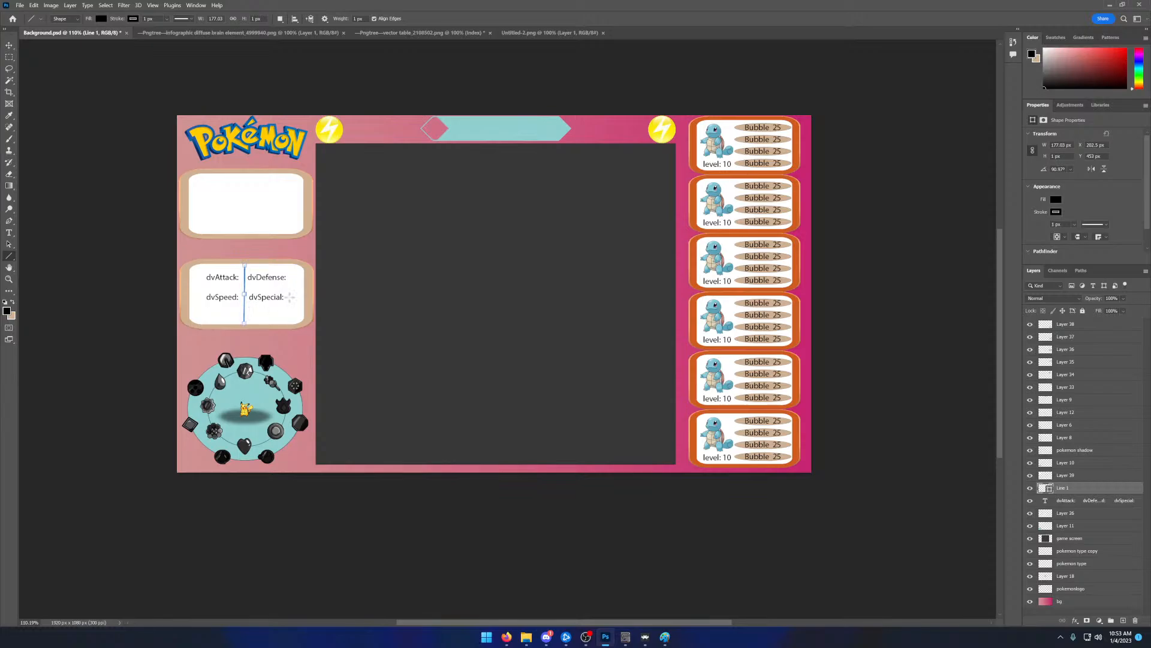
- Move the stats text toward the panel's upper-left corner and space dvDefense: and dvSpecial: over to the right of the divider
left_click(9, 46)
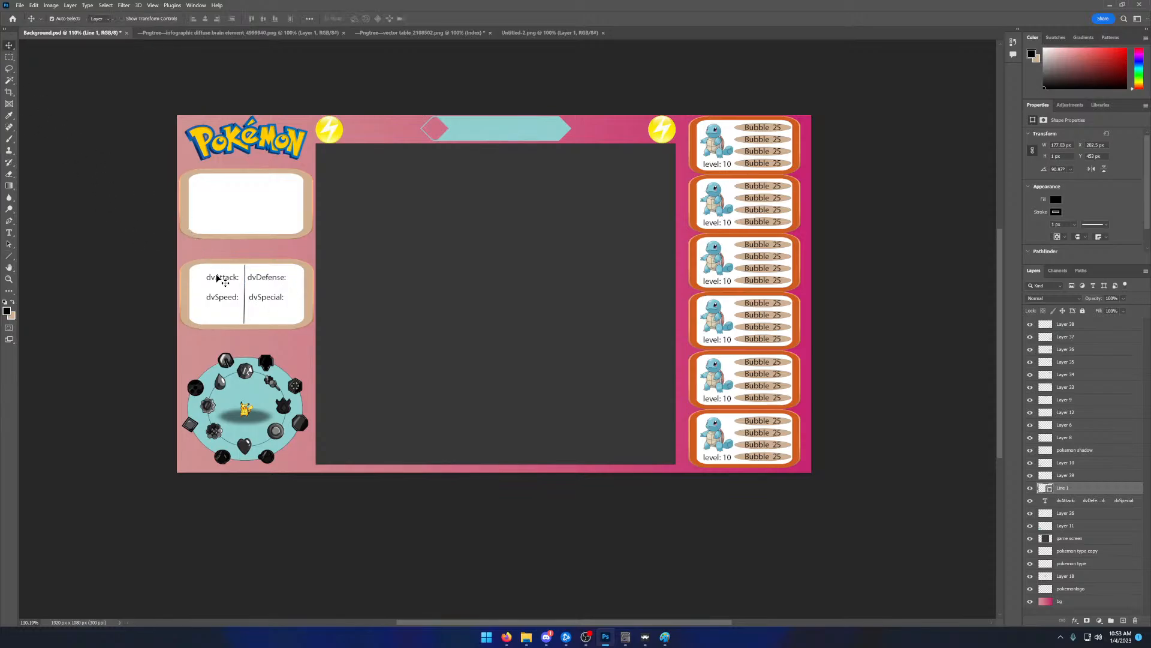
left_click_drag(216, 276, 202, 273)
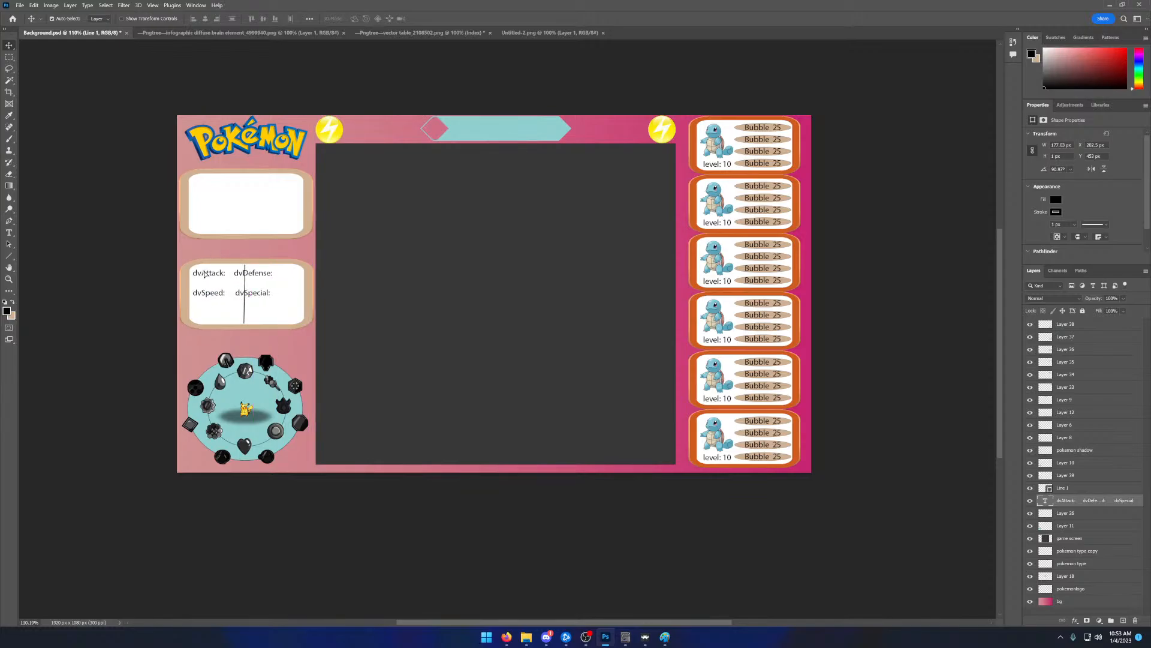
double_click(204, 270)
left_click(234, 274)
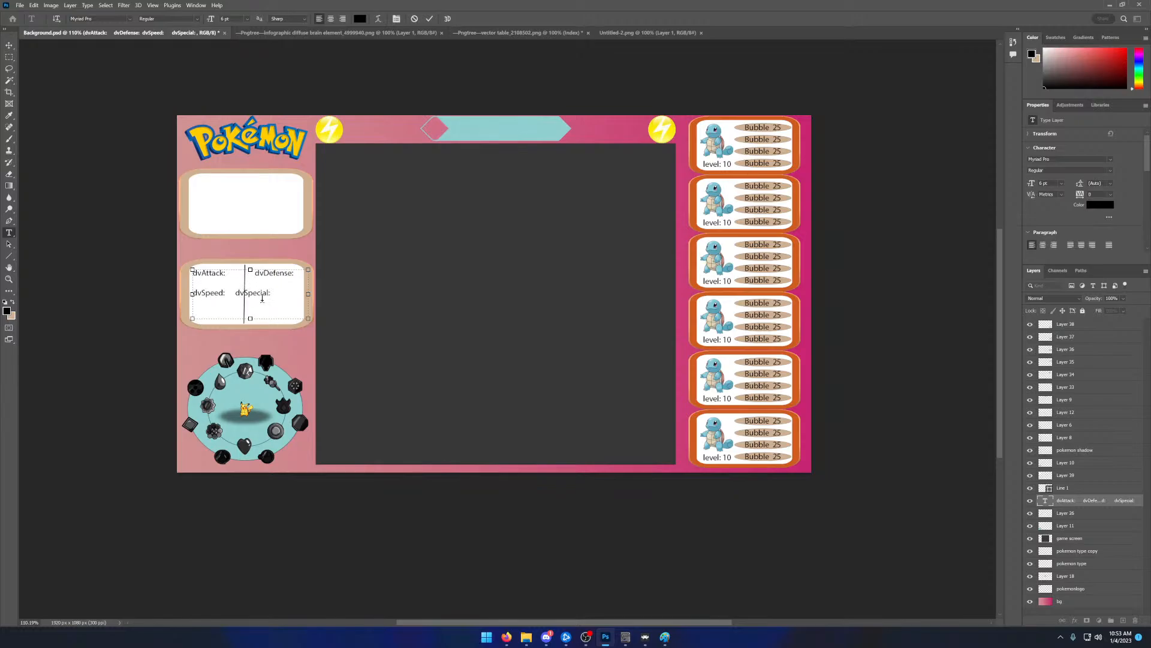
left_click(236, 292)
left_click(430, 19)
key("v")
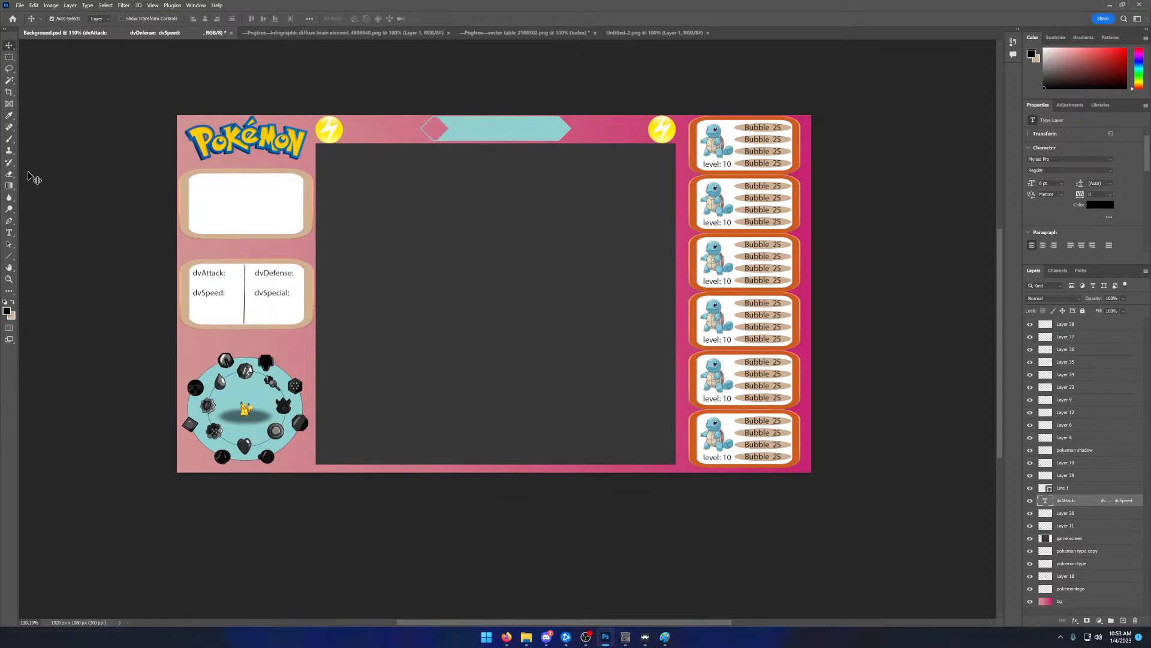
- Draw a black rectangle about 154 by 34 px beneath the dvAttack: label as a stat bar
left_click(9, 256)
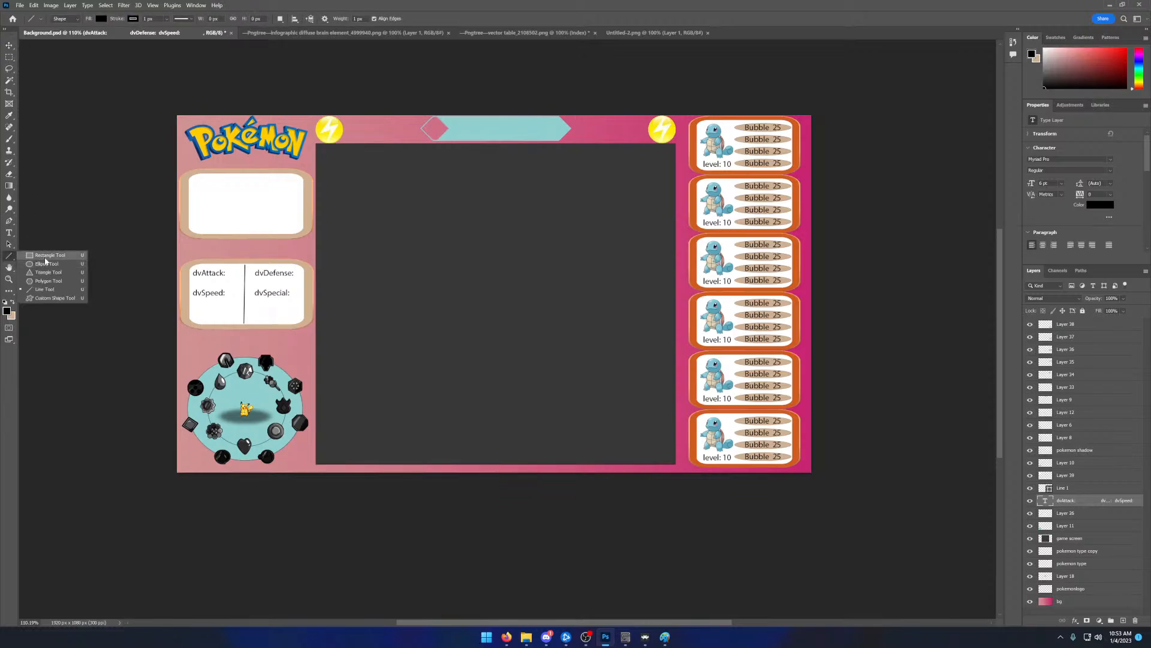
left_click(45, 258)
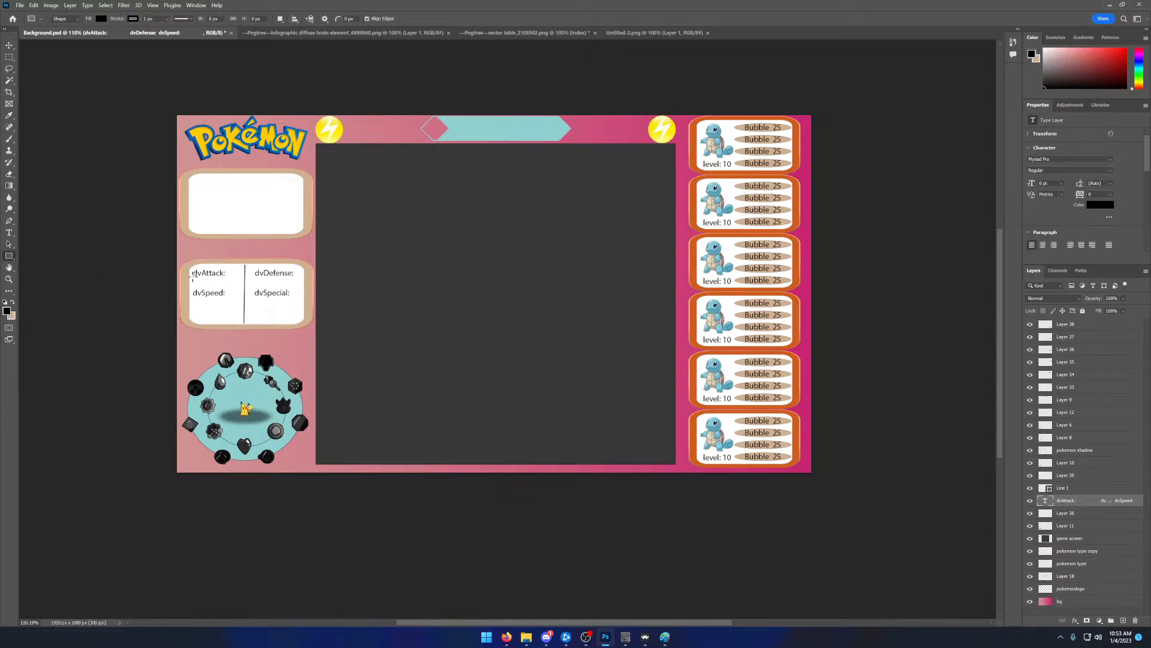
left_click_drag(192, 277, 244, 287)
left_click_drag(244, 287, 244, 286)
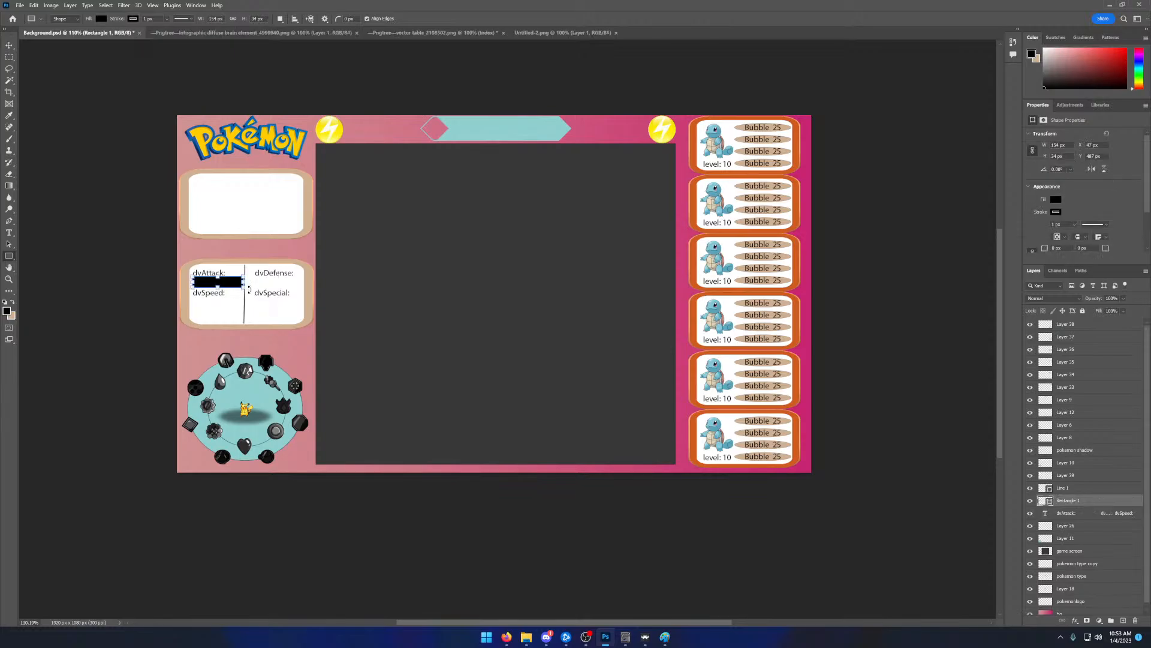
- With the foreground colour picker open, close the Paint window and move the reference layout image clear of the overlay
left_click(7, 310)
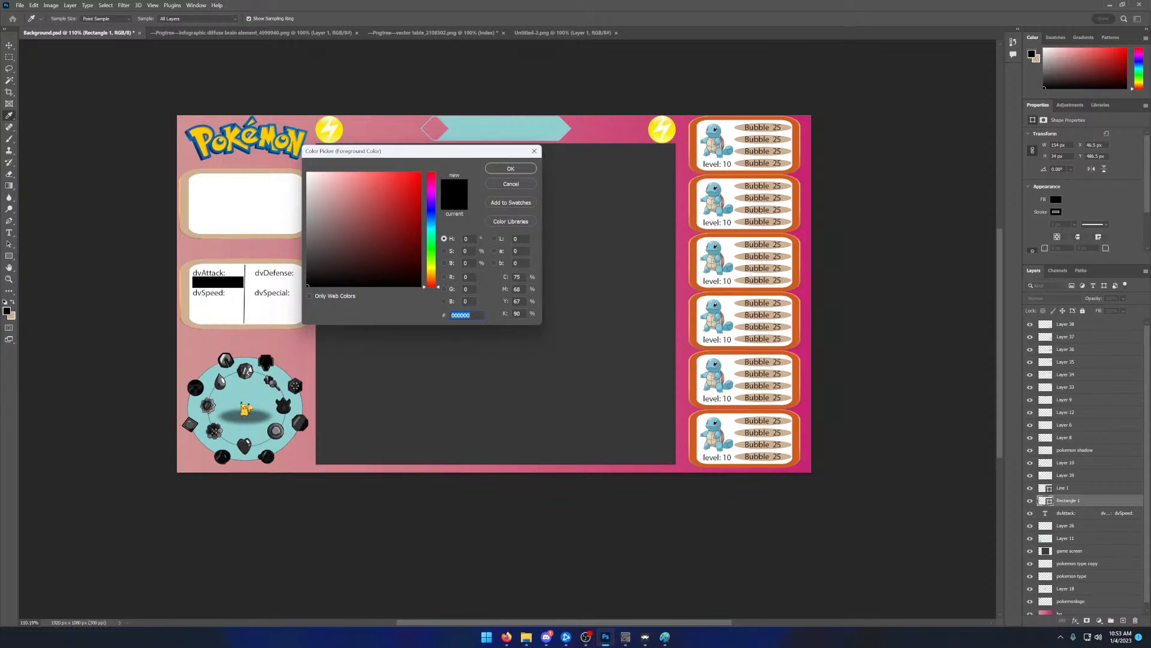
key("alt+Tab")
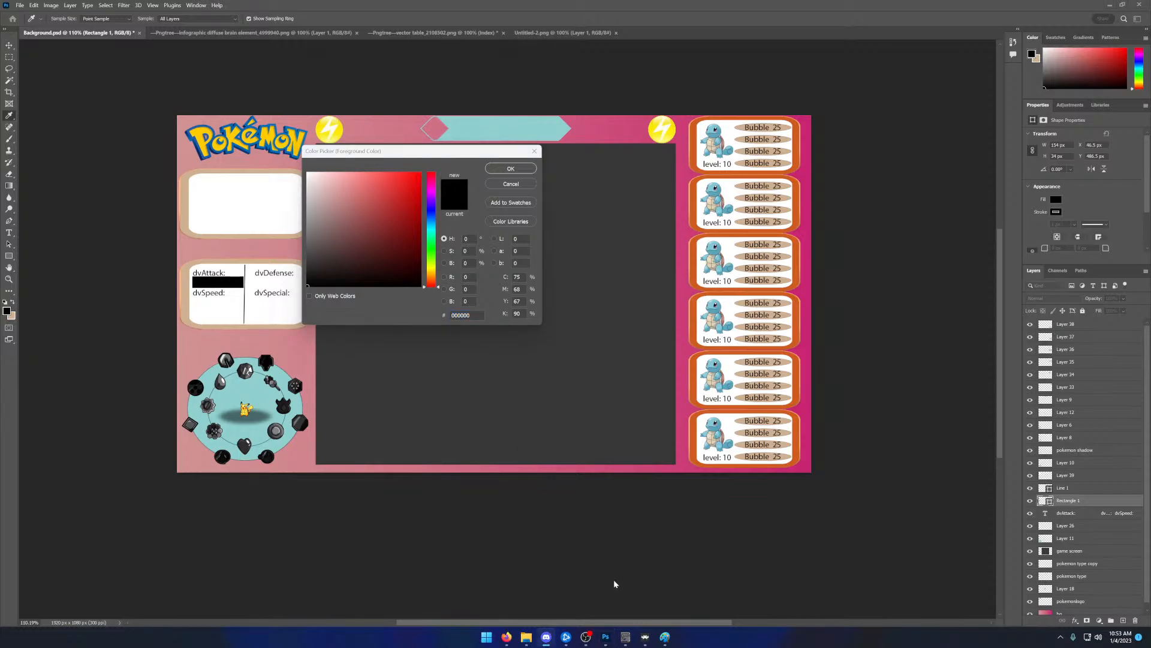
mouse_move(666, 643)
mouse_move(536, 639)
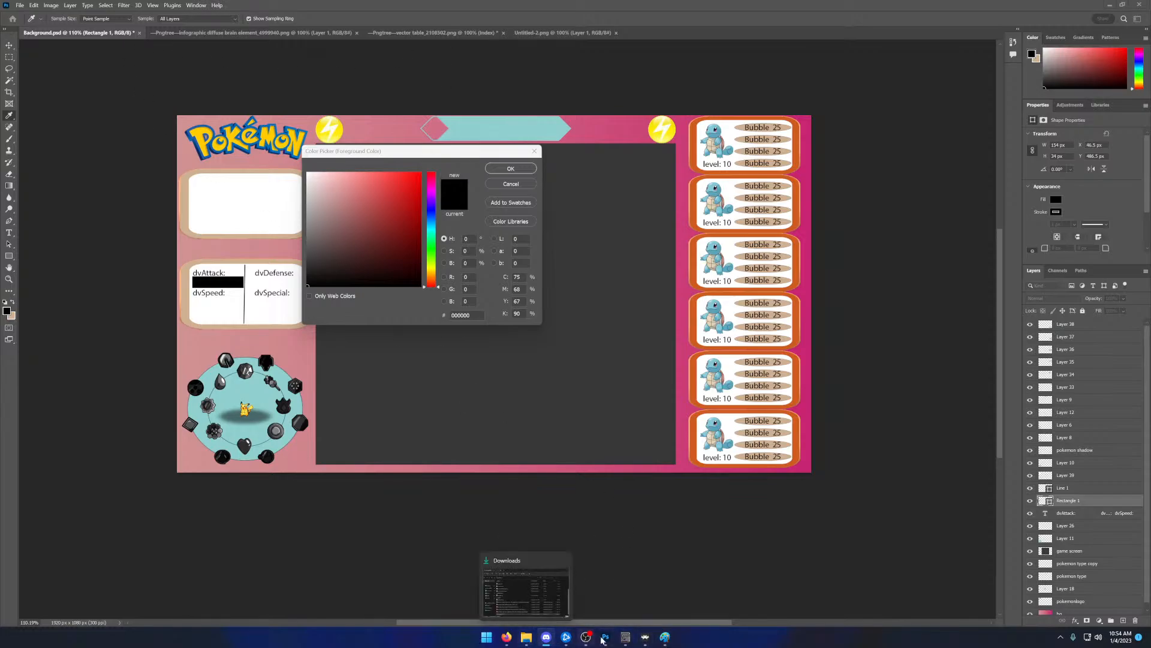
left_click(666, 637)
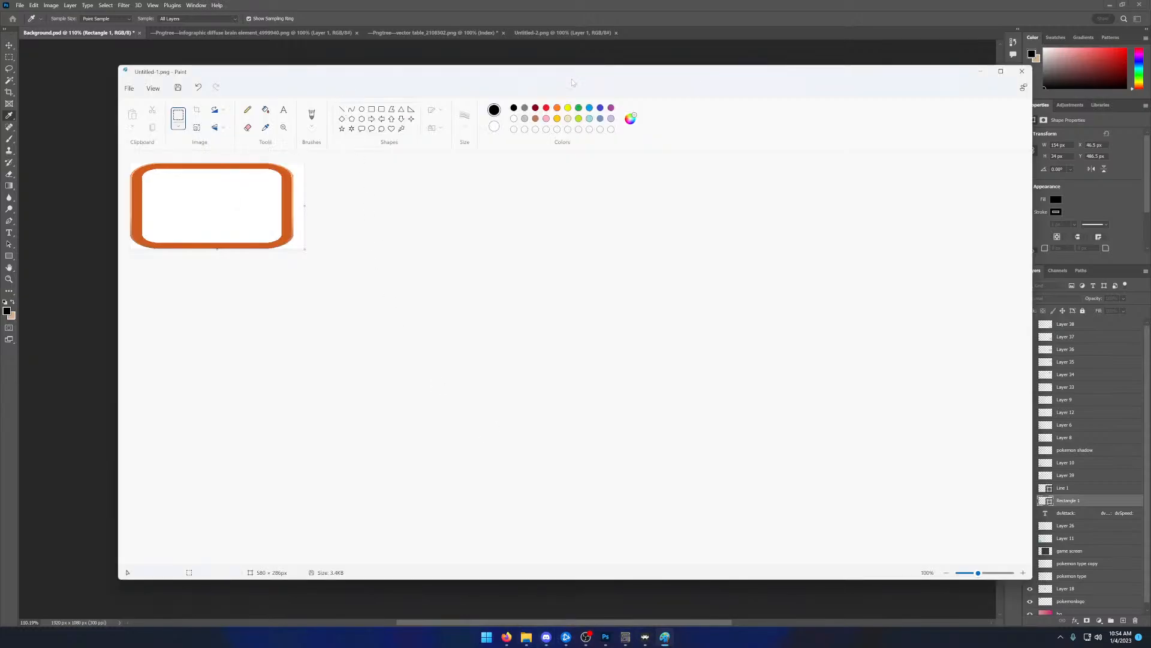
left_click(1022, 71)
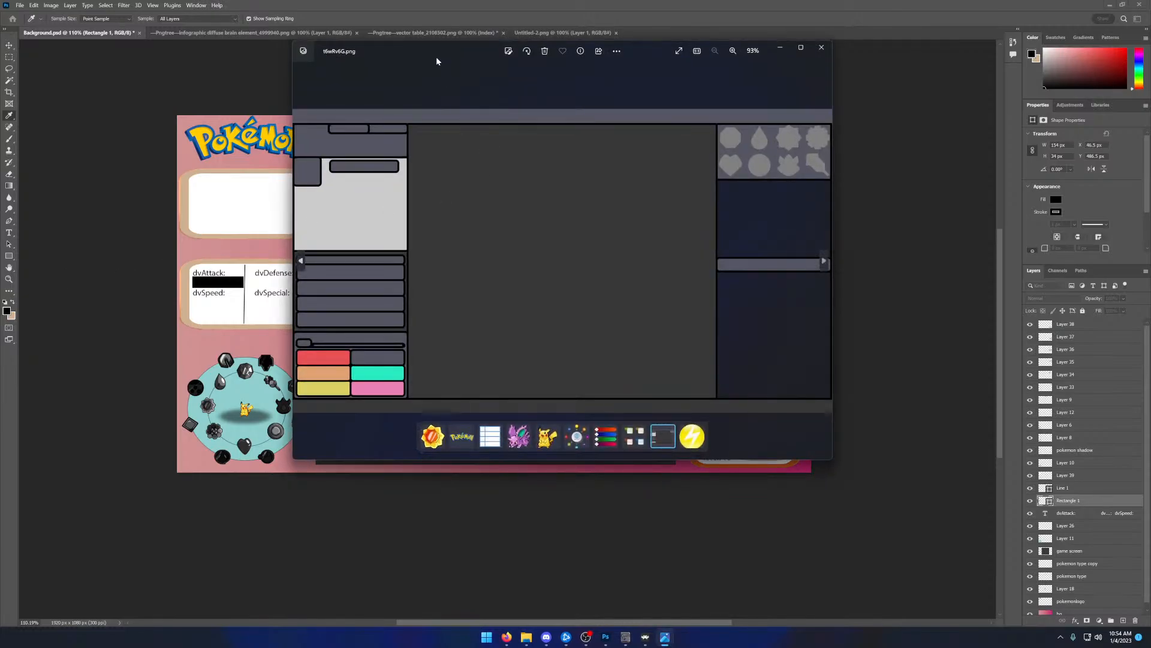
left_click_drag(437, 58, 0, 99)
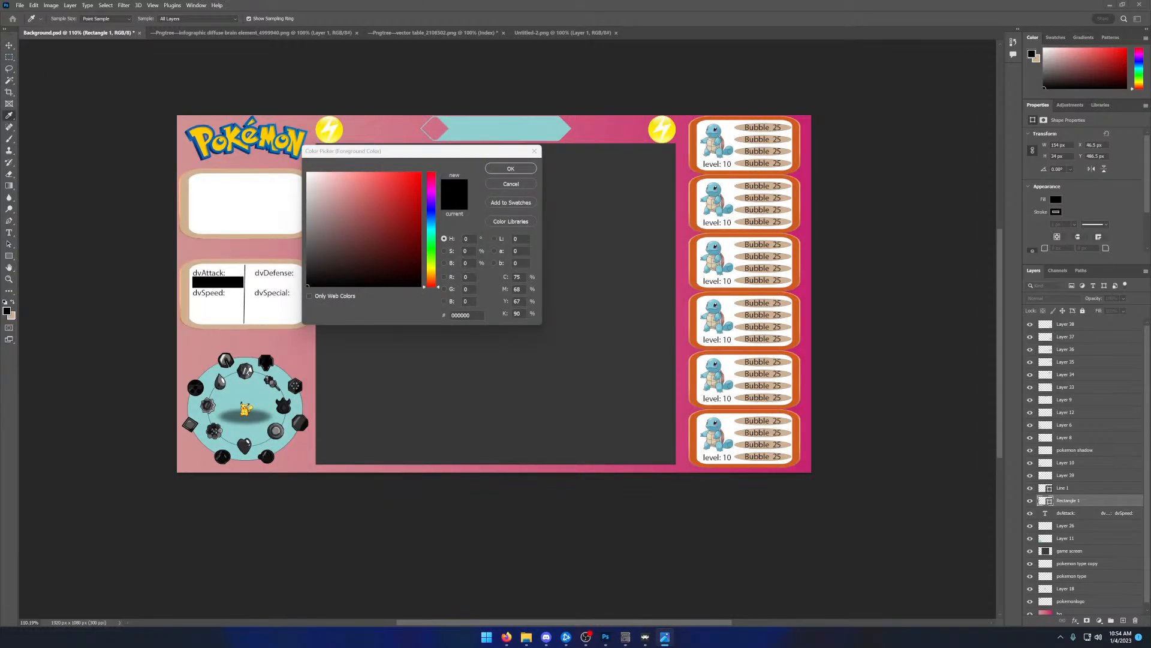
- Set the foreground colour to light blue, 54caf1
left_click(210, 280)
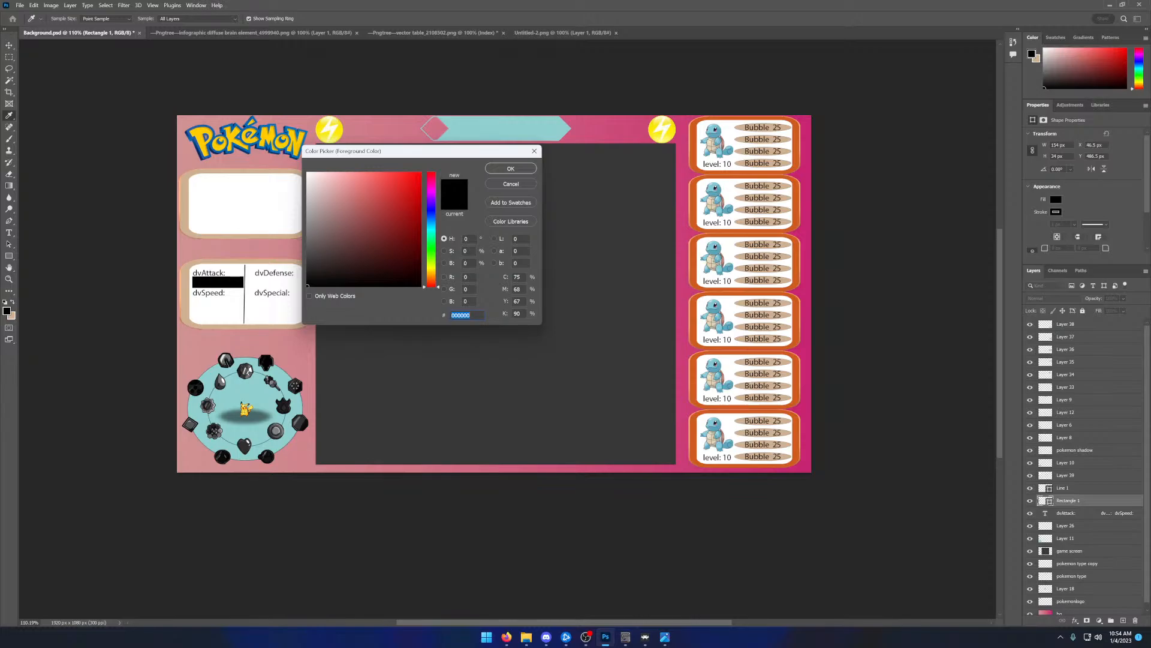
left_click(434, 224)
left_click(382, 179)
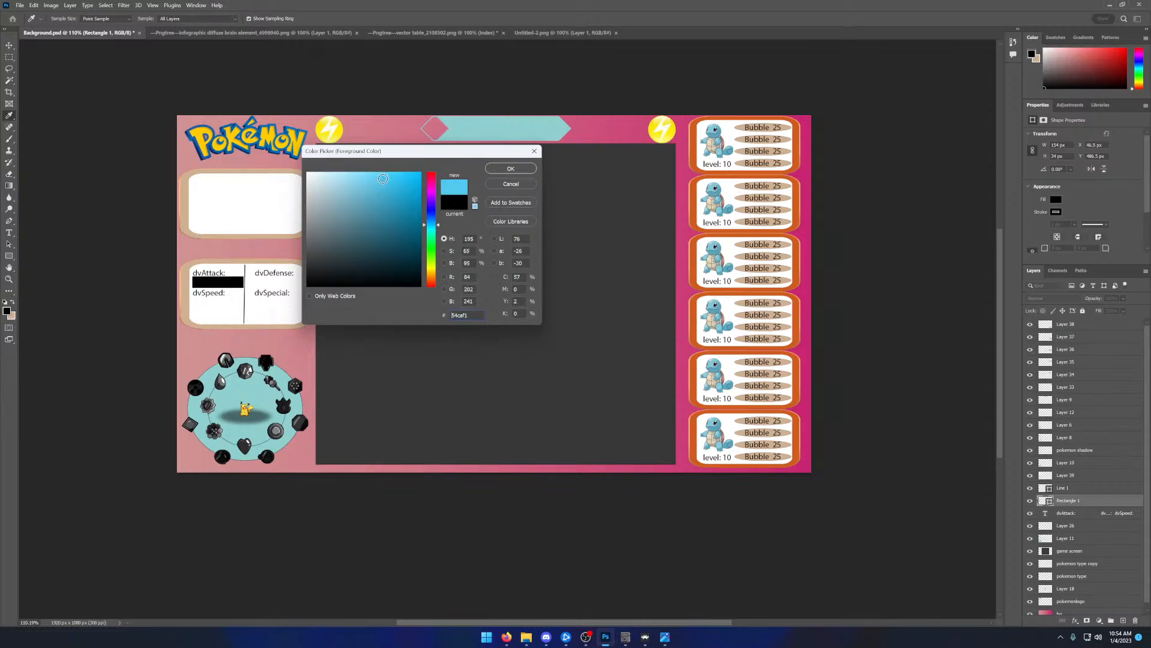
left_click(510, 168)
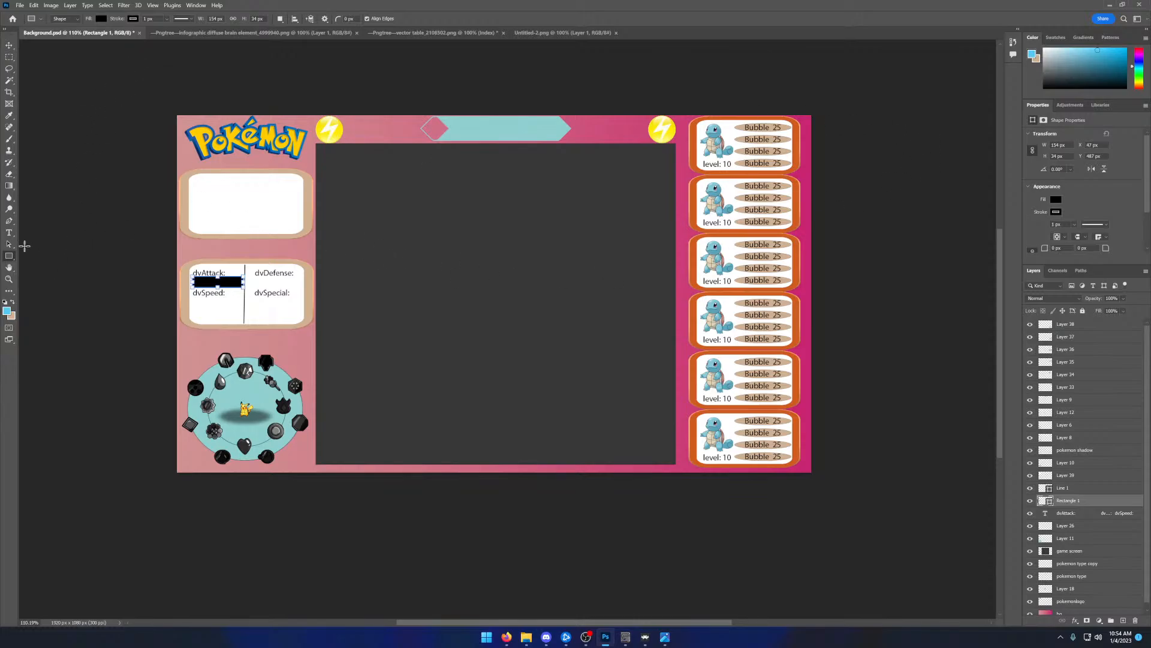
- Create a second 154 by 34 px black rectangle and place it beneath the dvSpeed: label
left_click(198, 318)
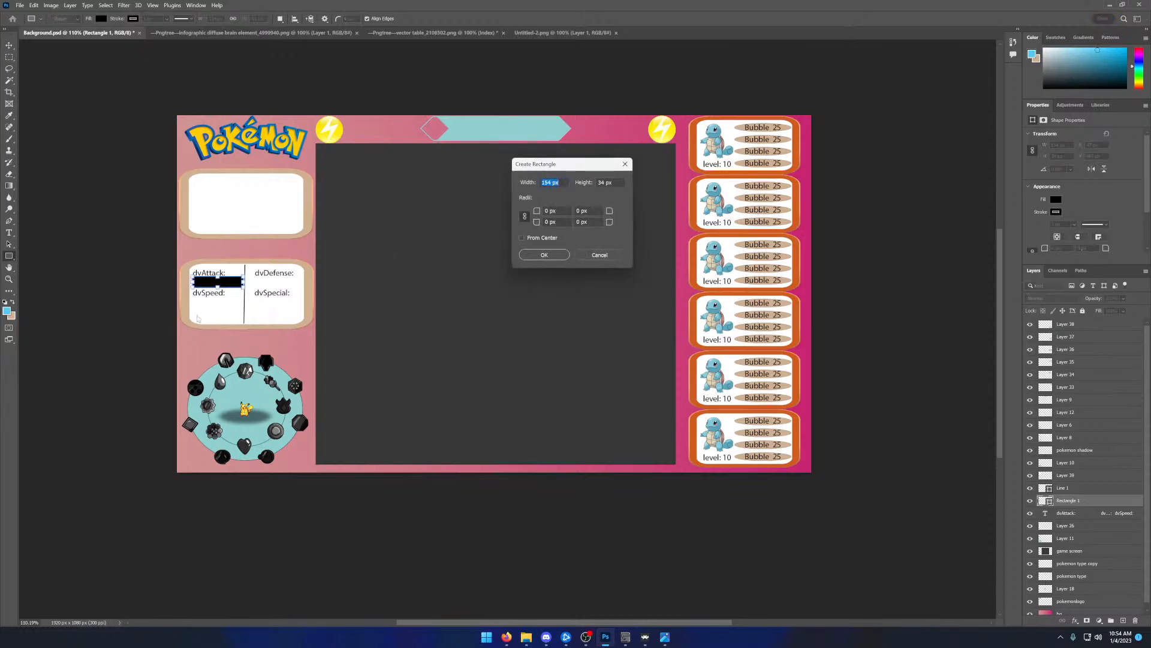
left_click(543, 255)
key("v")
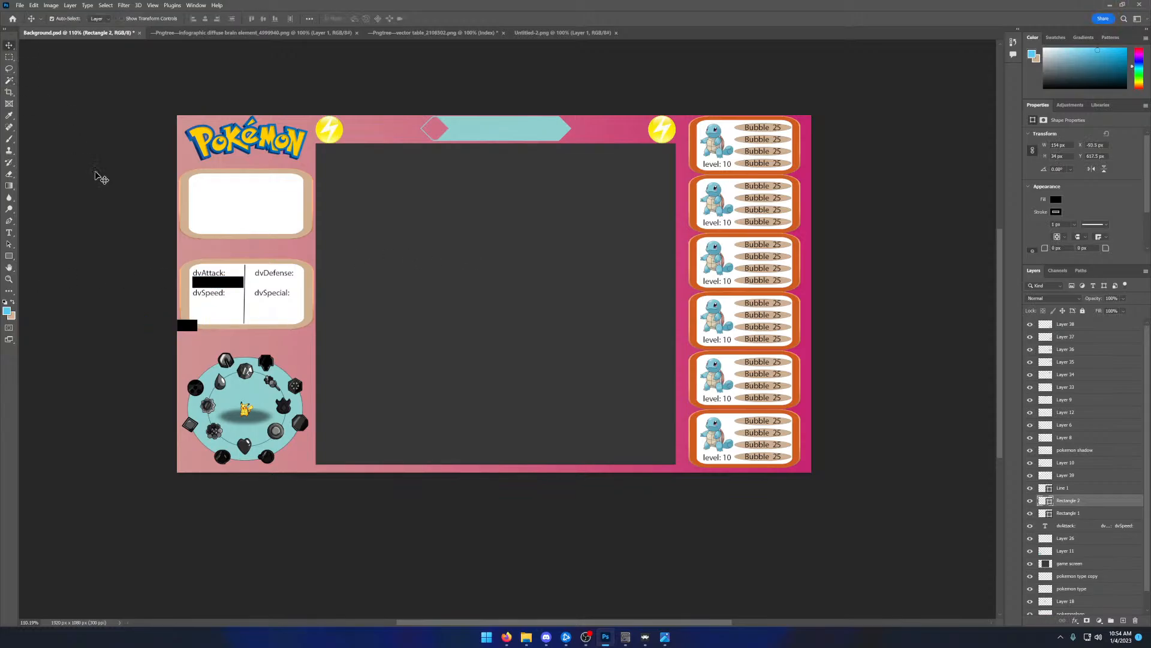
left_click_drag(182, 325, 227, 304)
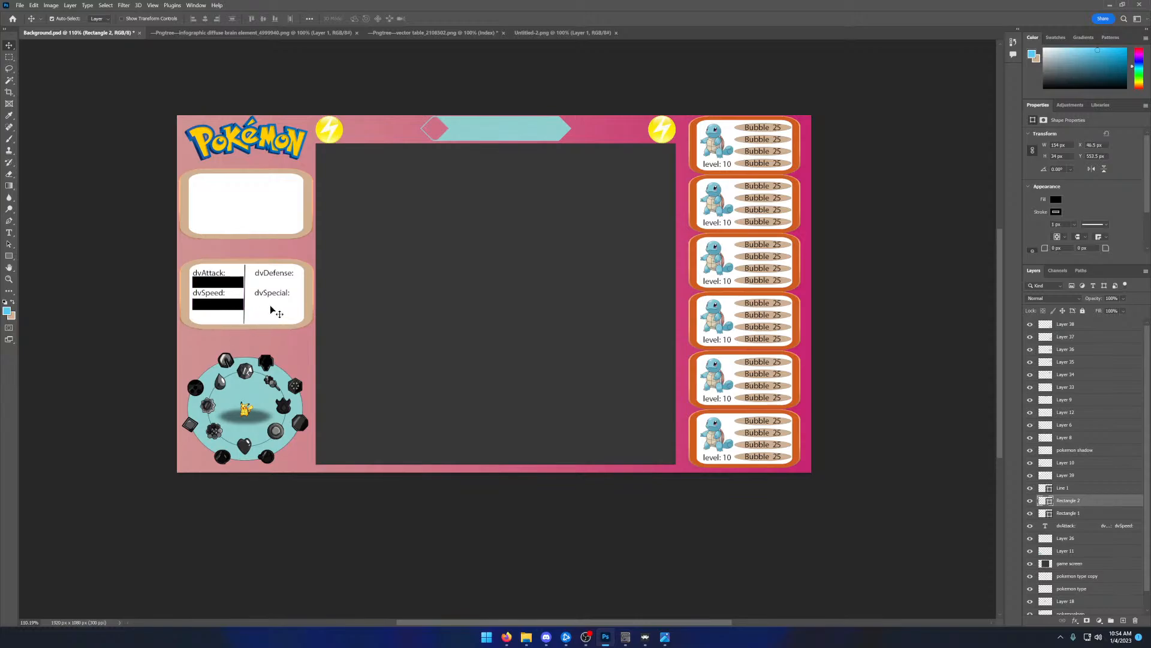
- Duplicate the dvAttack: bar twice, placing one copy beneath dvDefense: and the other beneath dvSpecial:
left_click(228, 285)
key("ctrl+c")
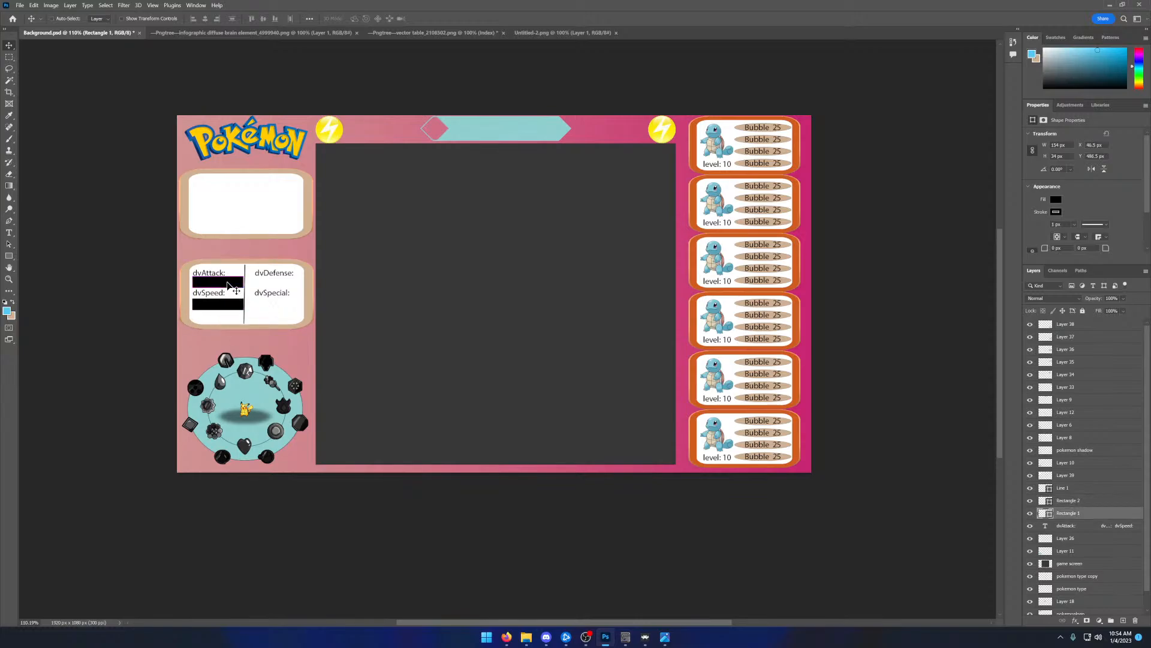
key("ctrl+v")
left_click_drag(470, 298, 261, 287)
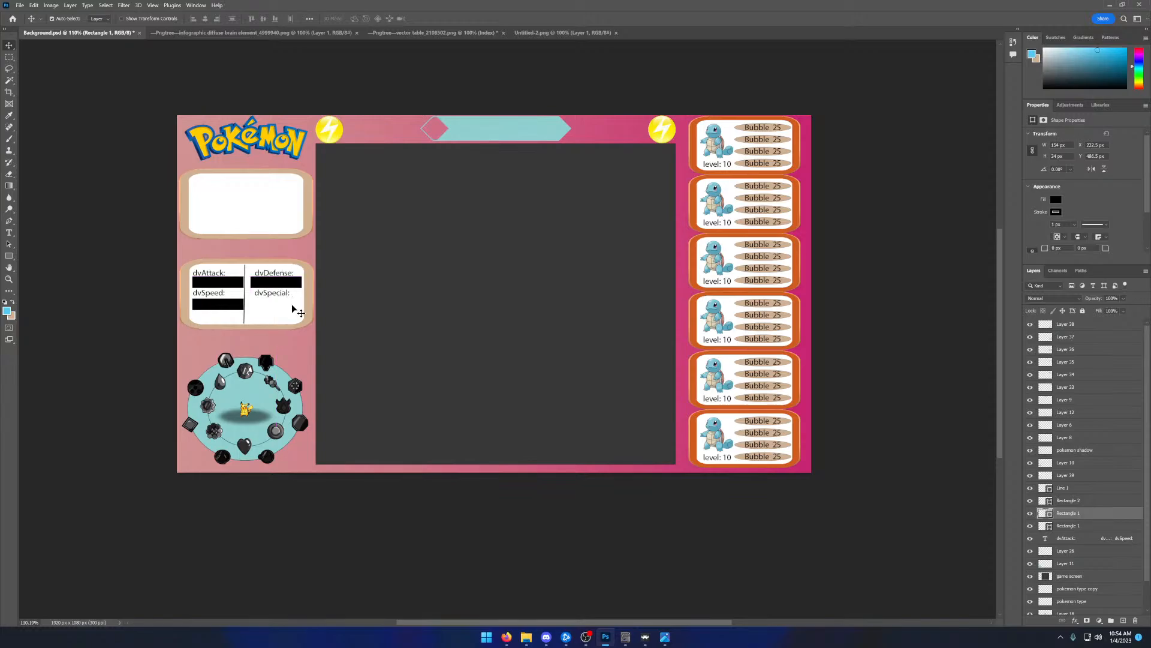
key("ctrl+v")
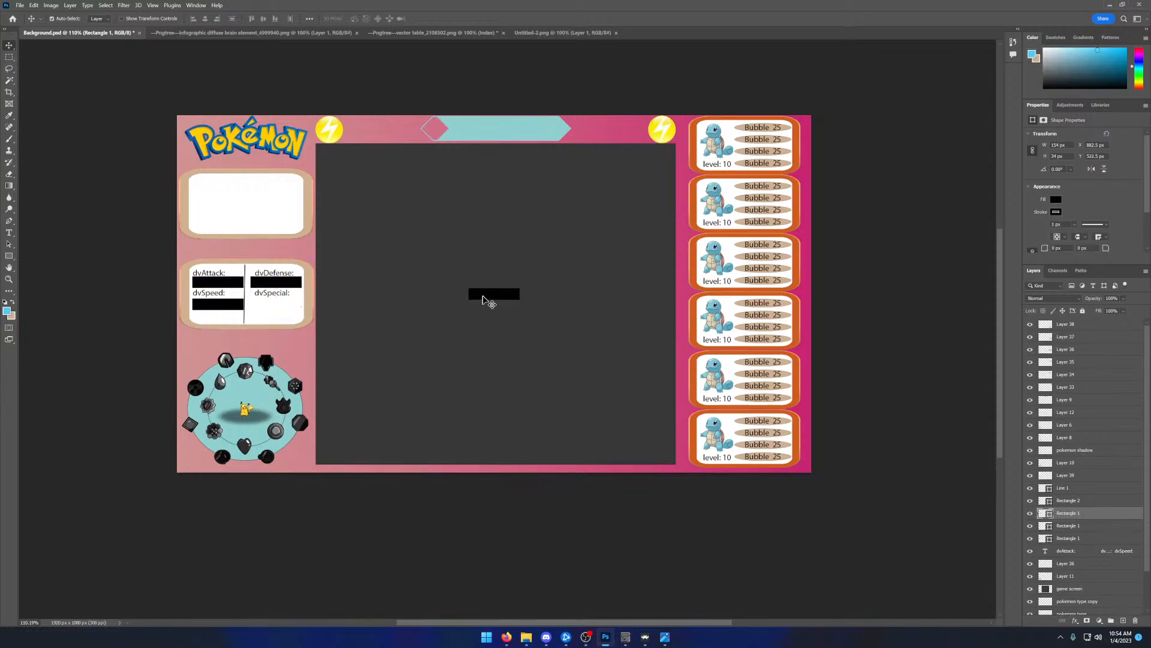
left_click_drag(487, 296, 265, 310)
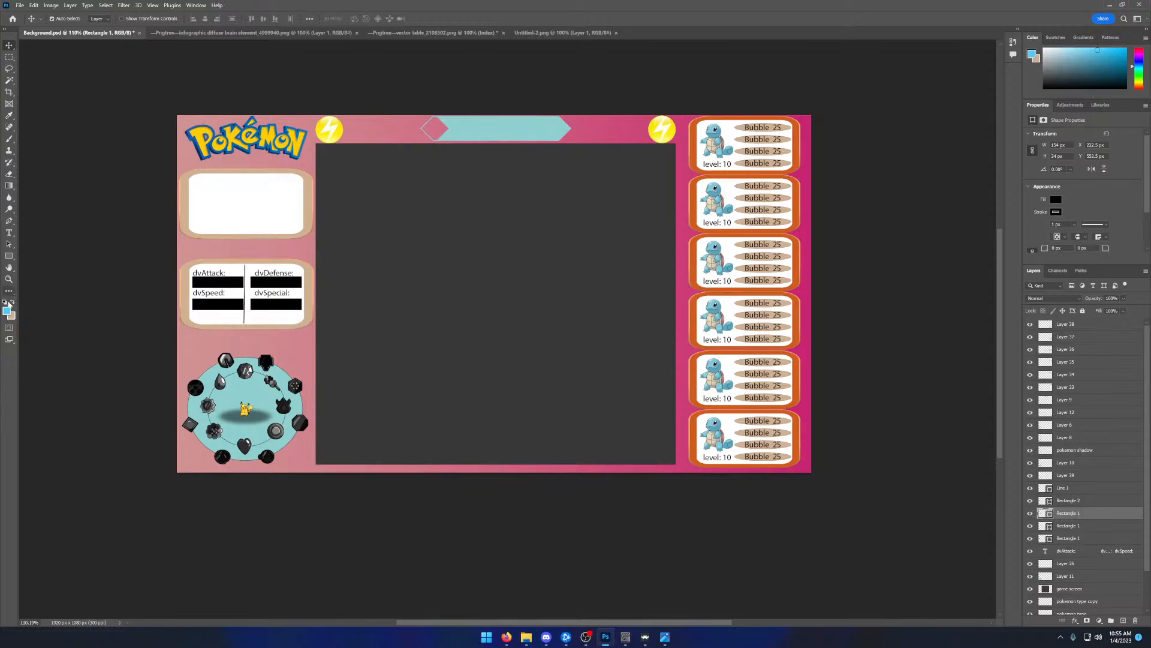
- Draw a rectangle about 109 by 34 px over the left part of the dvAttack: bar and fill it light blue
left_click(10, 257)
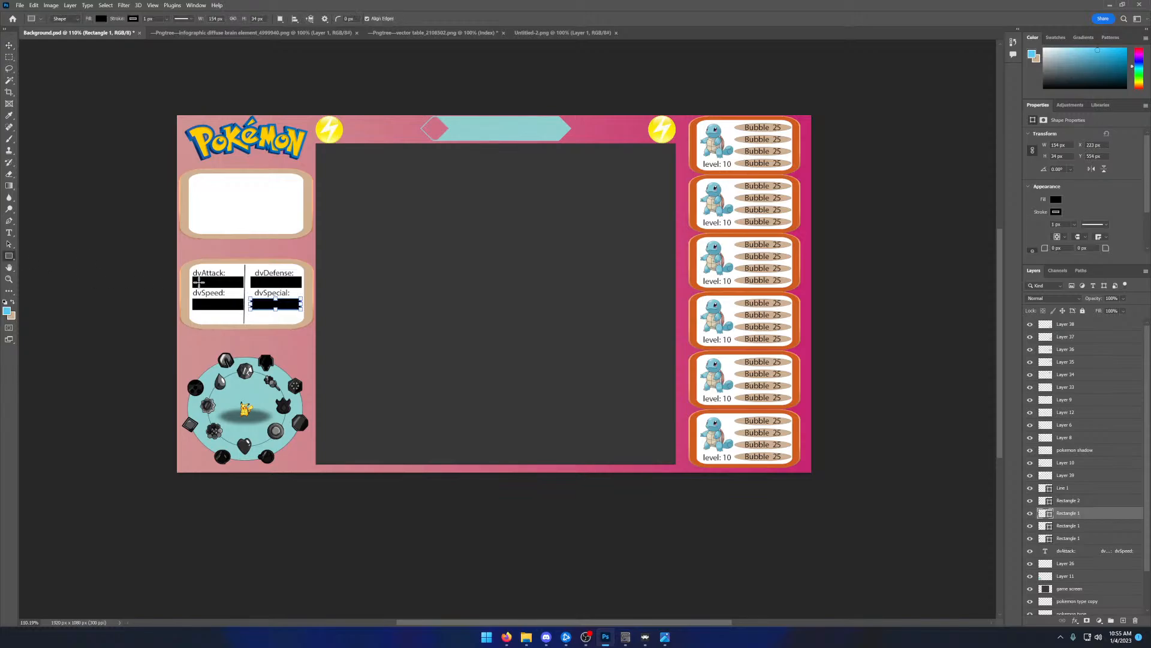
left_click_drag(193, 277, 229, 285)
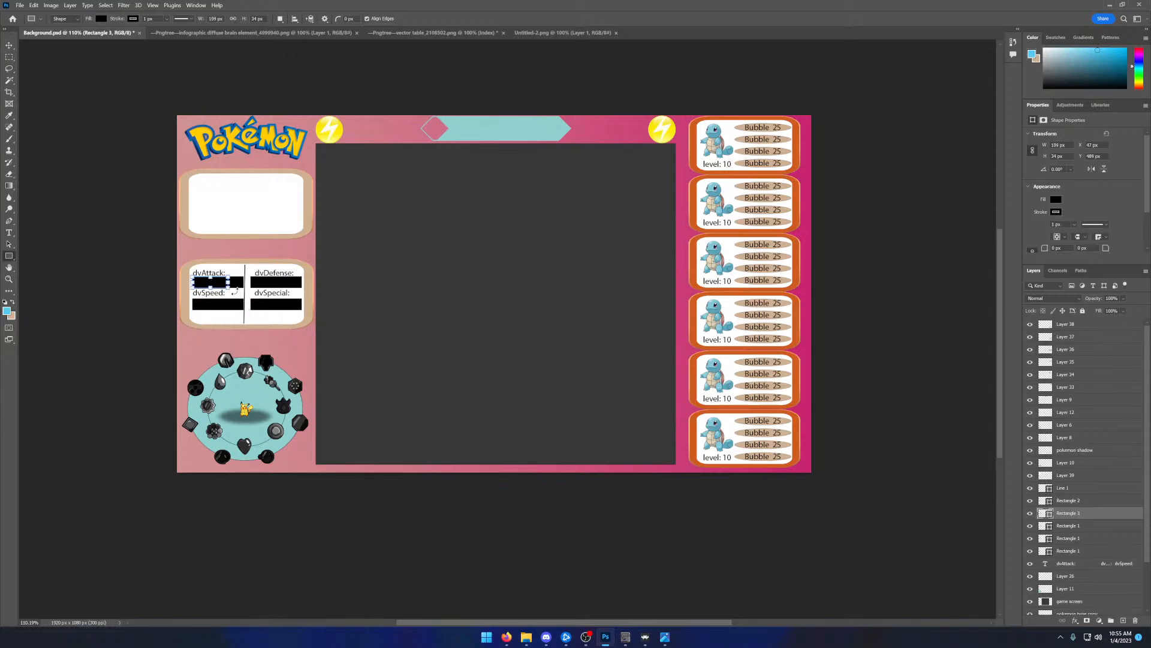
left_click(101, 19)
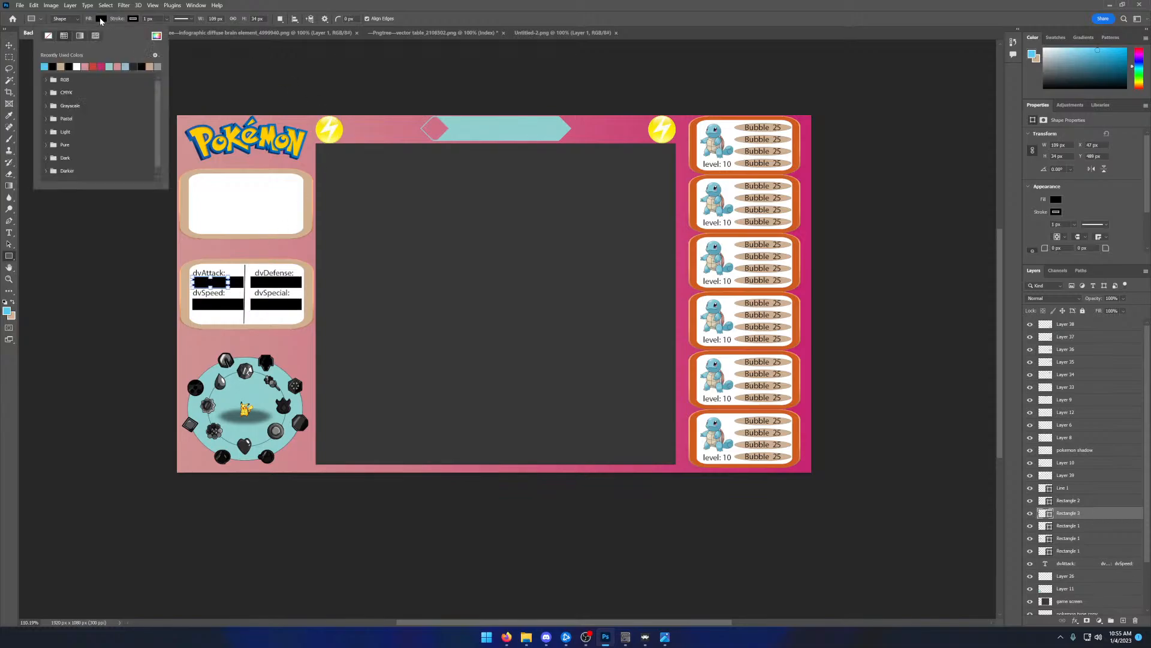
left_click(45, 66)
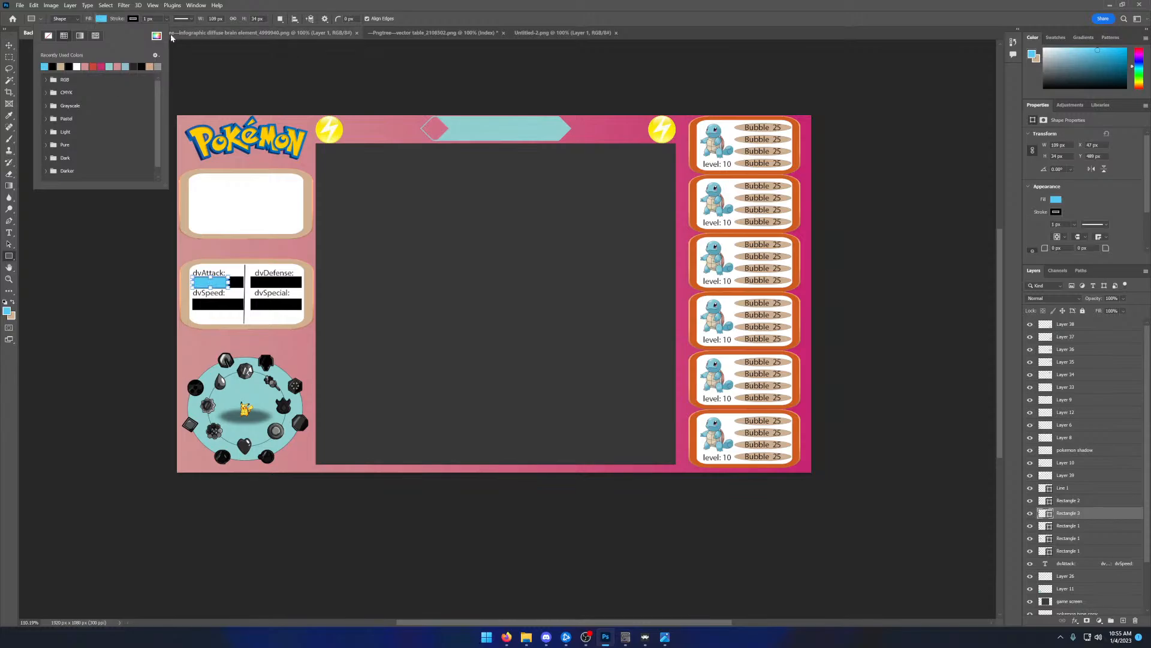
left_click(243, 55)
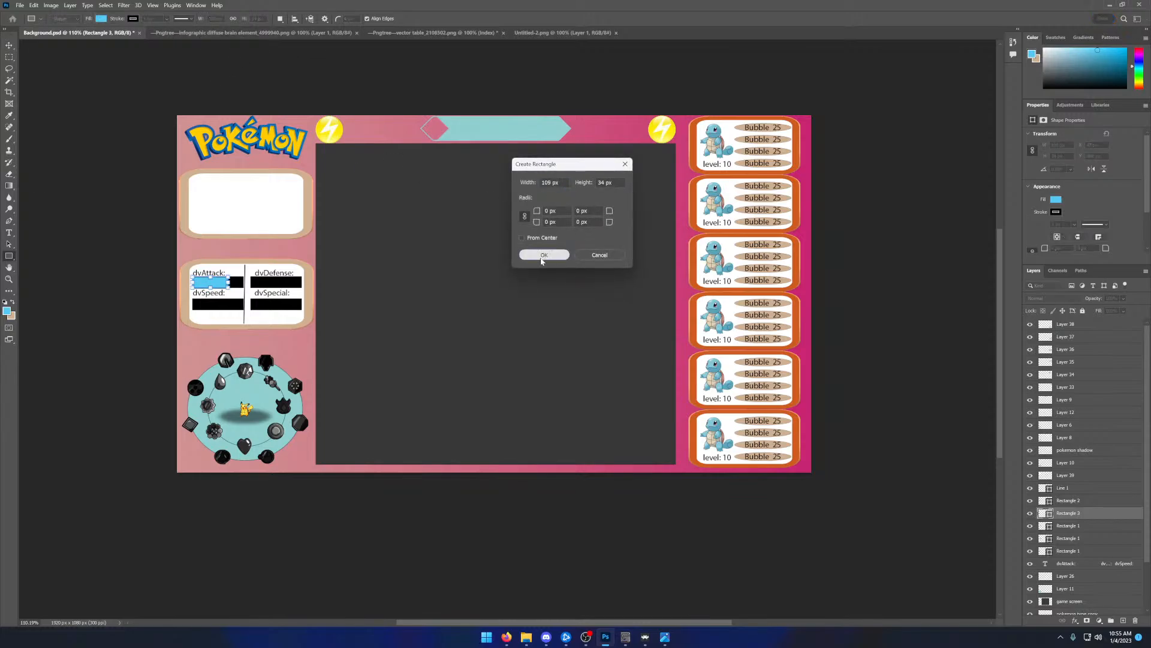
key("Return")
left_click(10, 48)
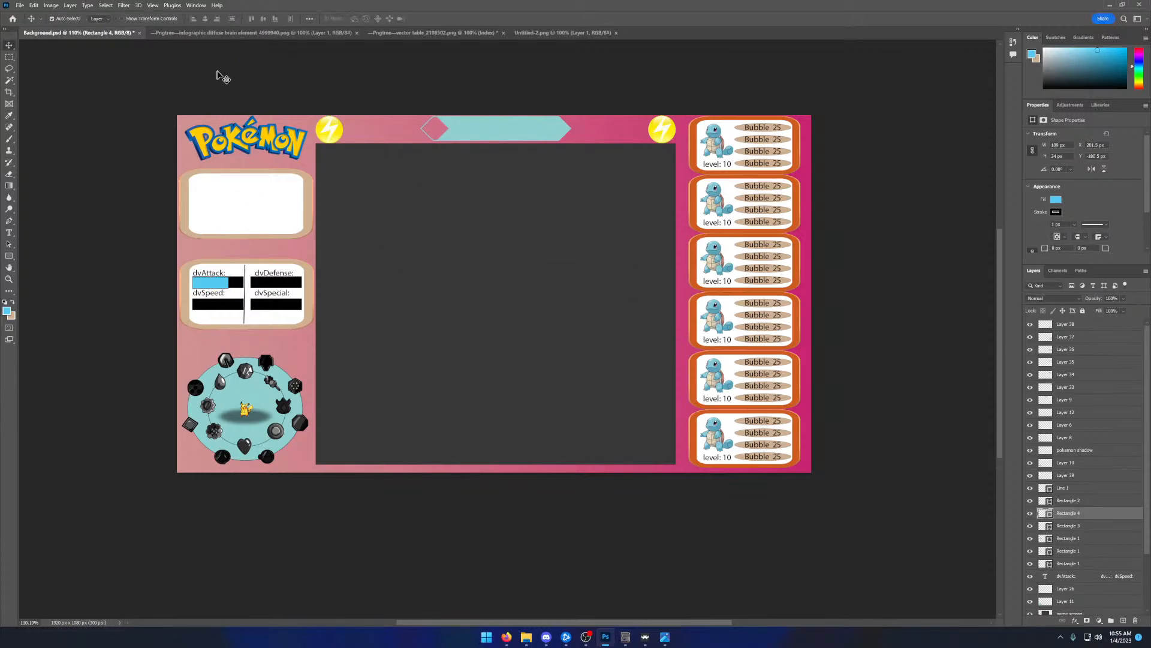
left_click_drag(268, 59, 275, 87)
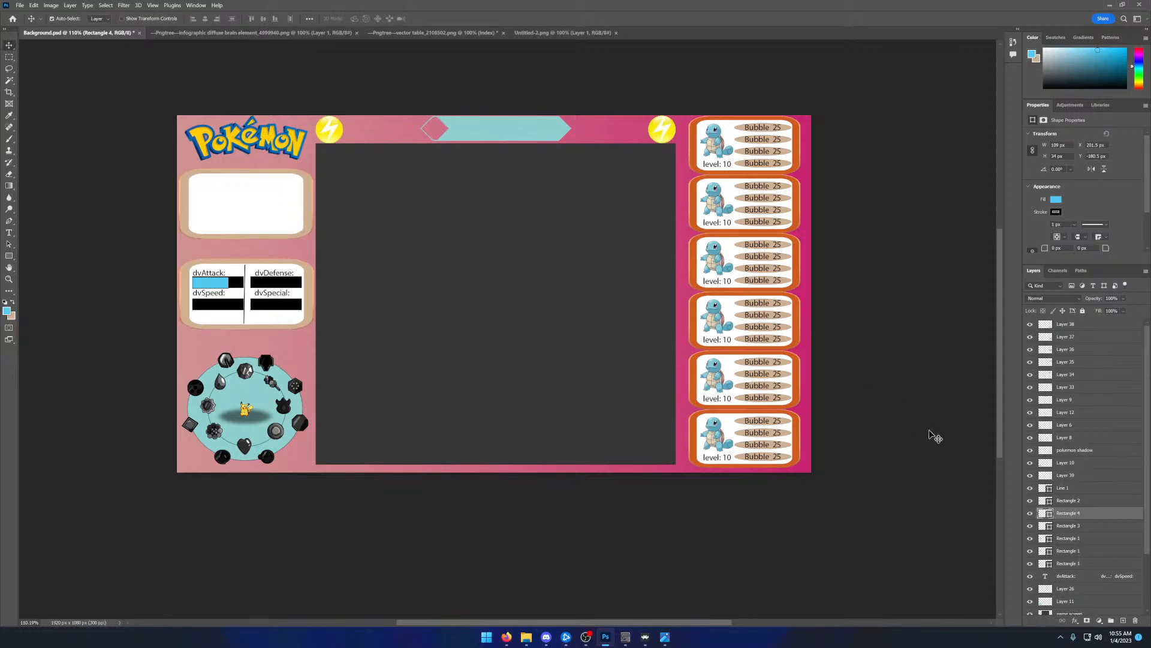
left_click(1033, 513)
left_click_drag(297, 58, 281, 78)
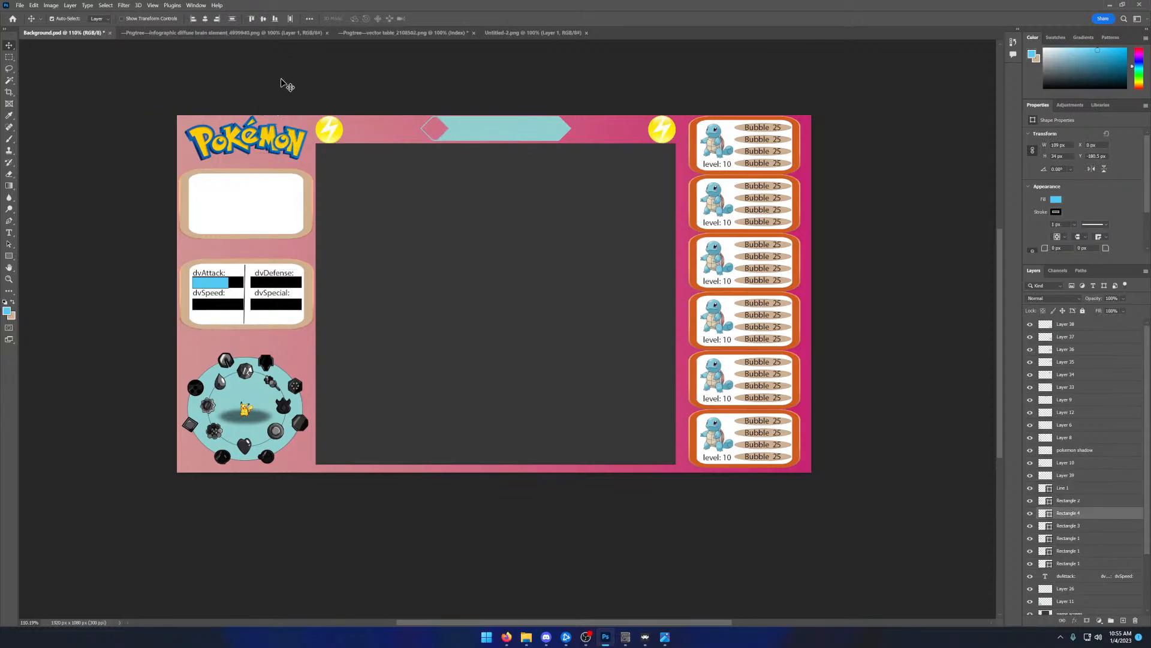
left_click(1070, 511)
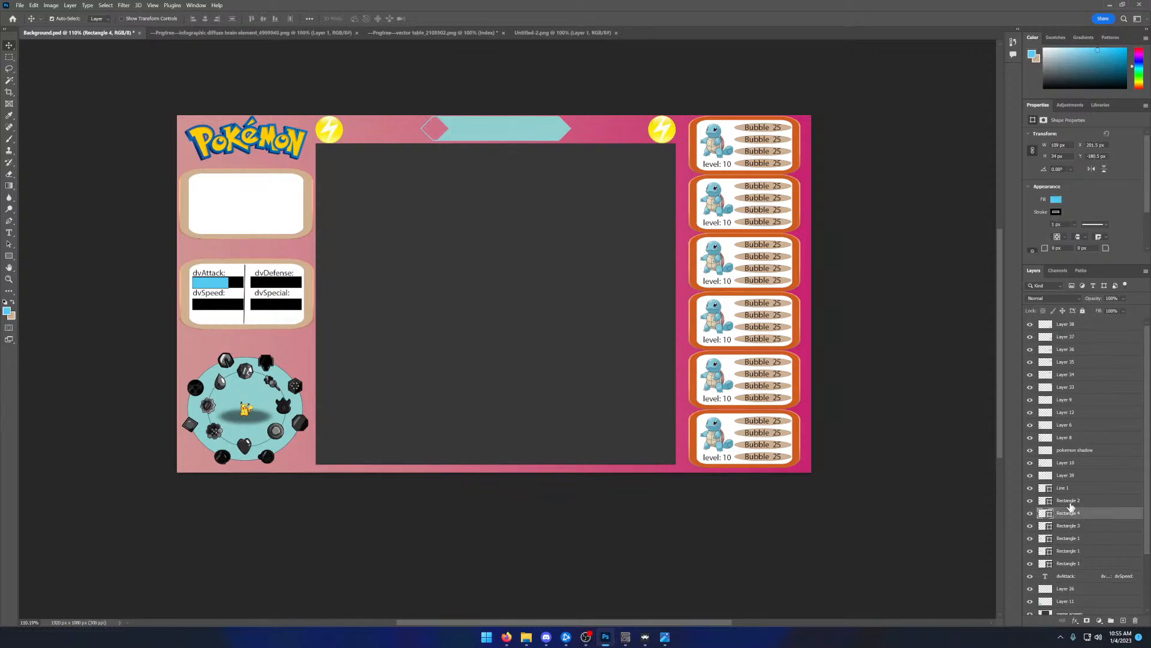
key("Delete")
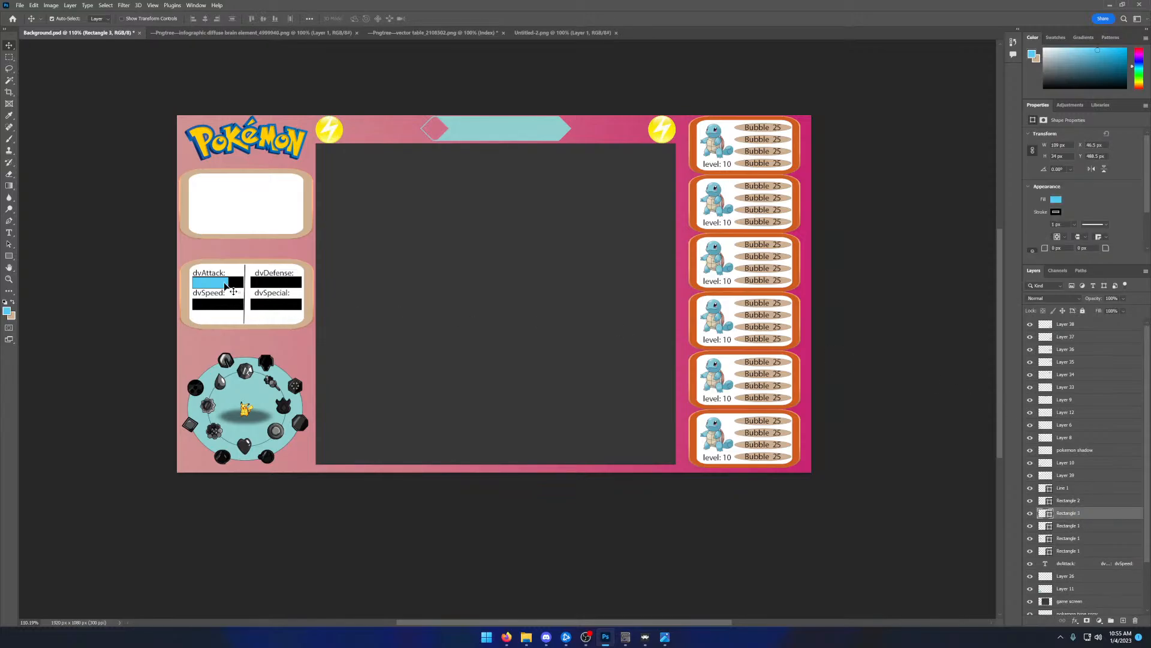
- Duplicate the light blue dvAttack: bar, place the copy over the dvSpeed: bar and move its layer above Line 1
mouse_move(219, 284)
left_mouse_down()
mouse_move(236, 267)
mouse_move(240, 287)
left_mouse_up()
key("ctrl+v")
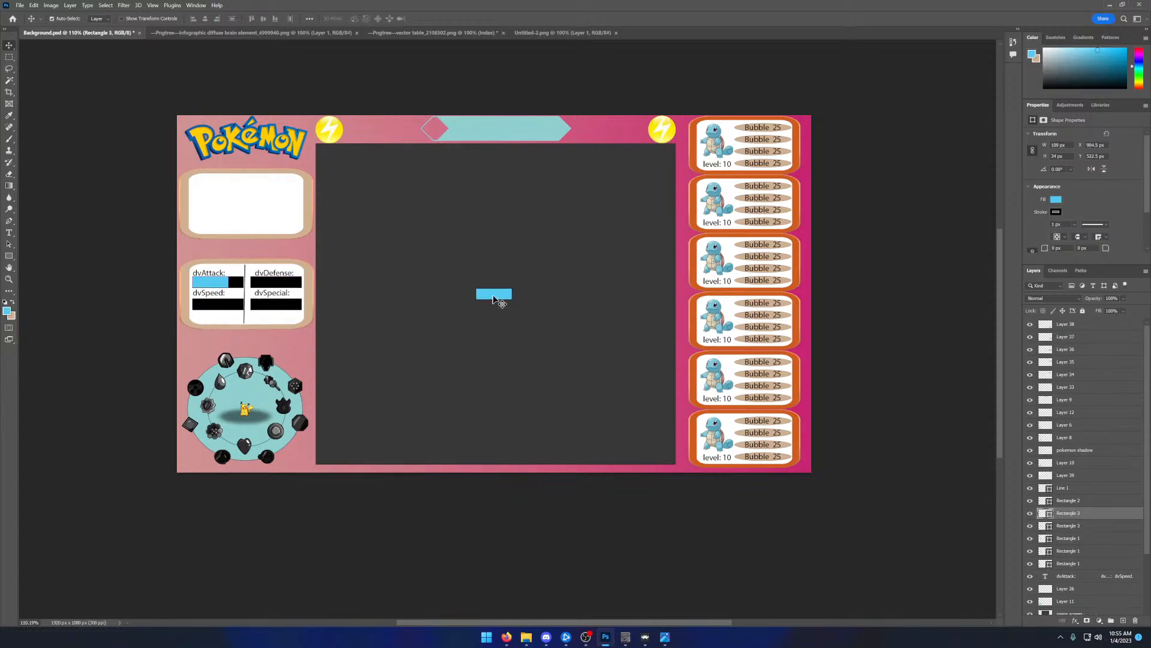
left_click_drag(496, 301, 209, 307)
left_click_drag(1069, 514, 1065, 488)
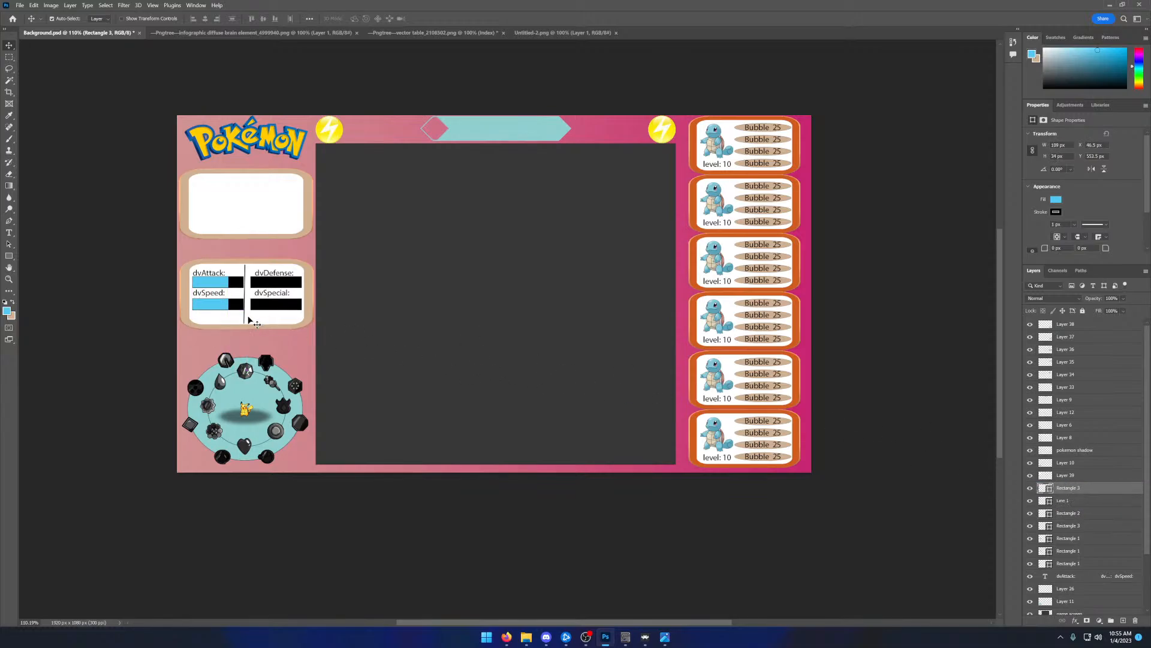
- Paste two more light blue bars, placing one over the dvDefense: bar and the other over the dvSpecial: bar
key("ctrl+v")
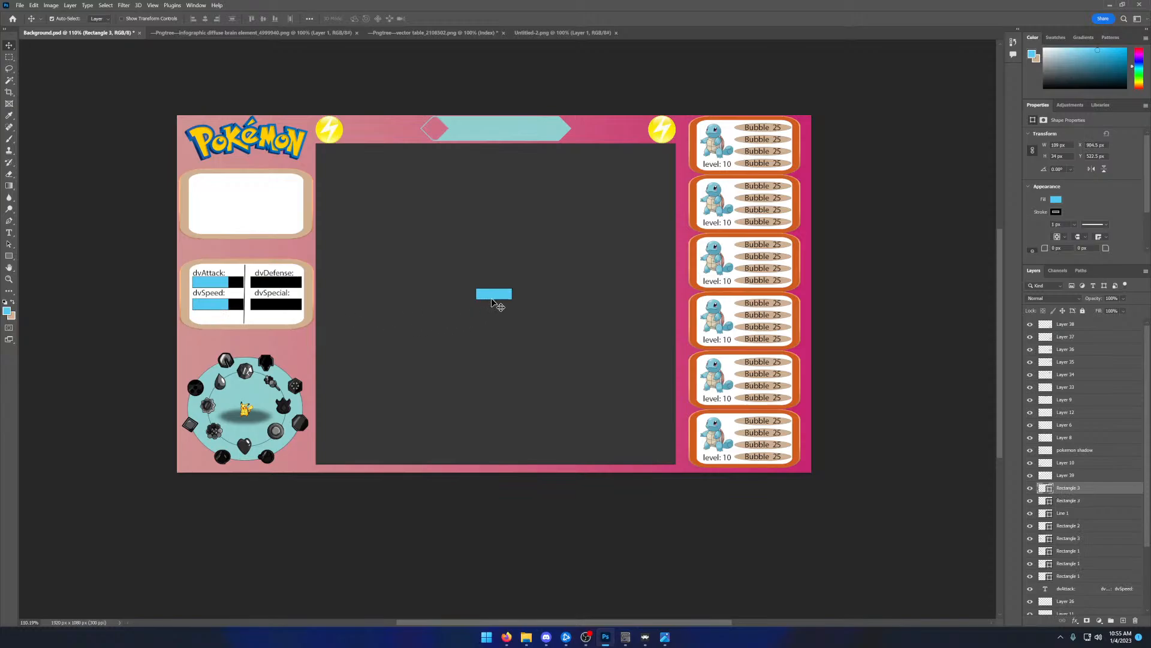
left_click_drag(493, 302, 264, 291)
key("ctrl+v")
left_click_drag(496, 301, 267, 307)
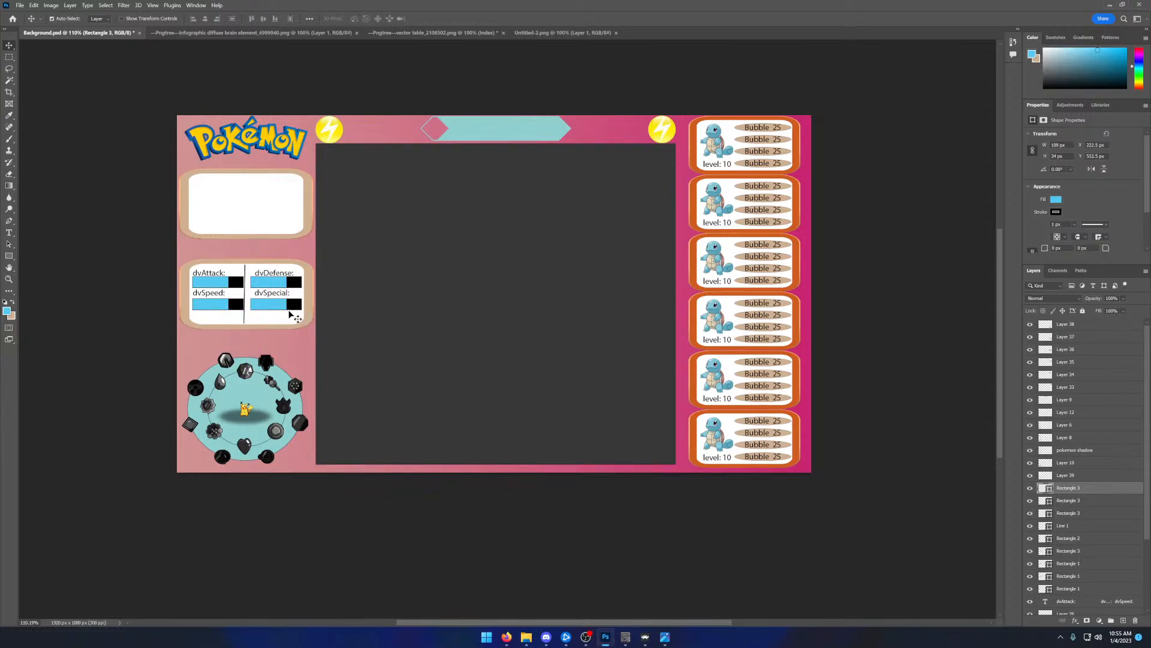
left_click(34, 5)
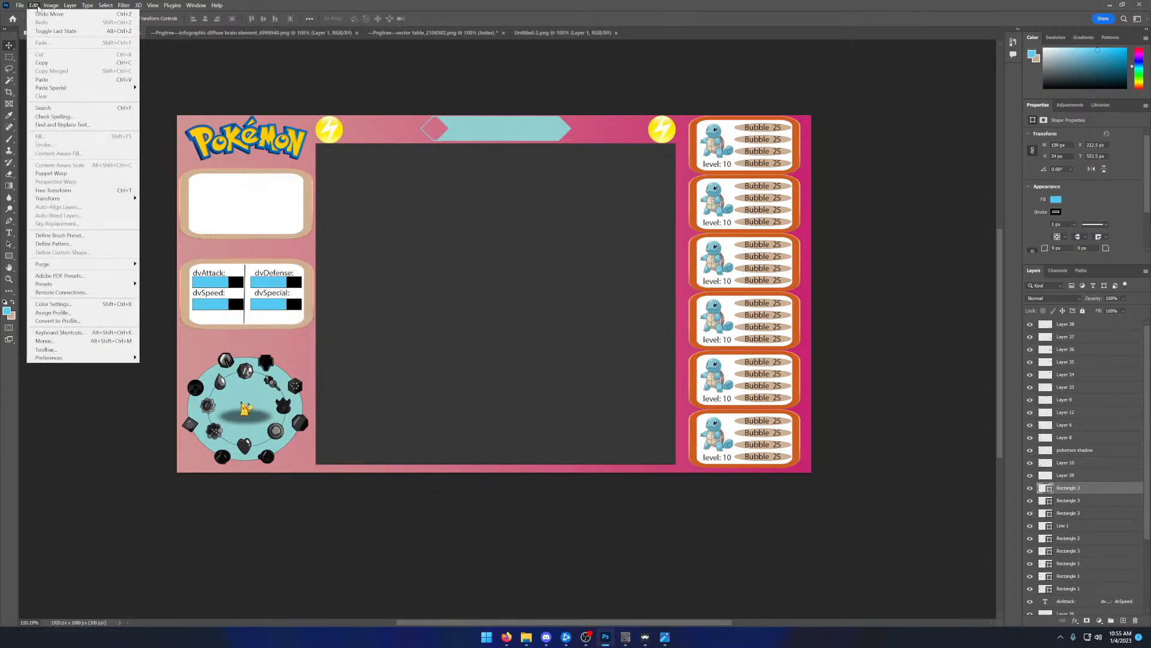
left_click(36, 6)
left_click(35, 6)
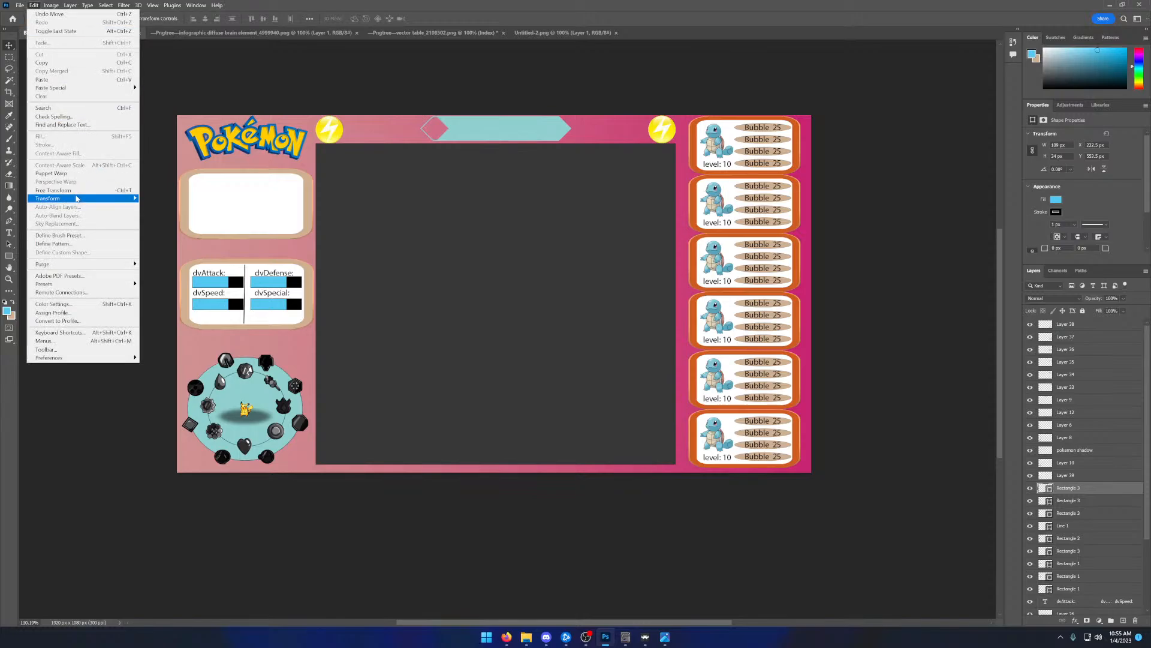
mouse_move(76, 197)
left_click(443, 333)
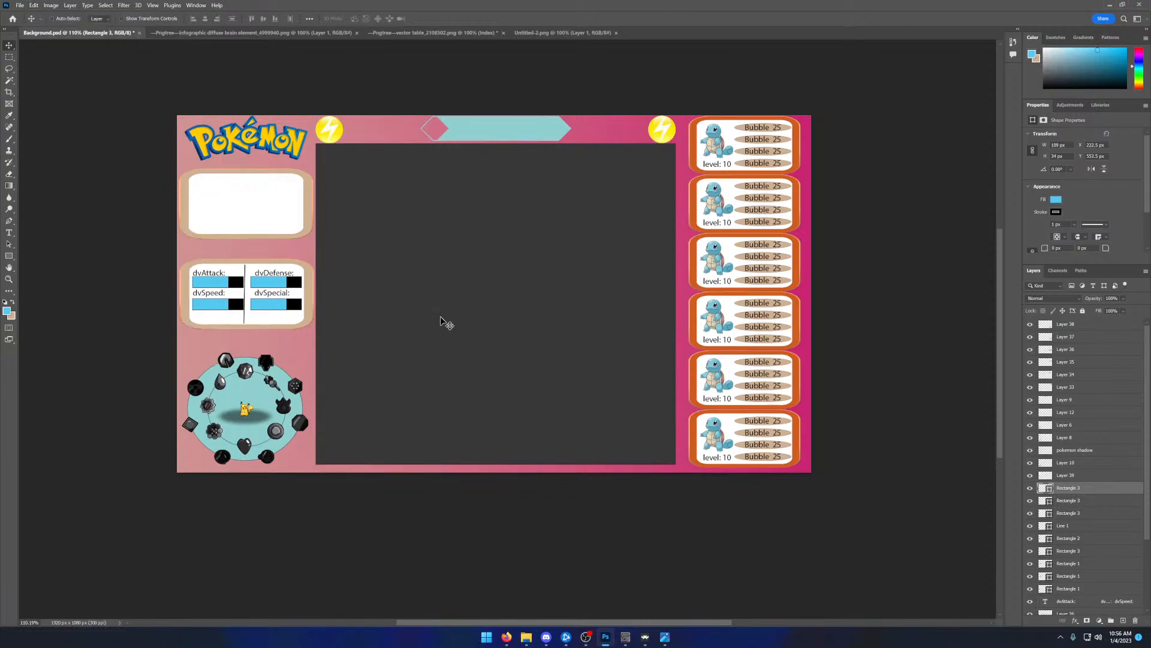
- Undo the light blue copies on dvDefense: and dvSpecial: and the layer reordering of the dvSpeed: copy
key("ctrl+z")
key("ctrl+z")
key("ctrl+z")
key("ctrl+z")
key("ctrl+z")
key("ctrl+z")
key("ctrl+z")
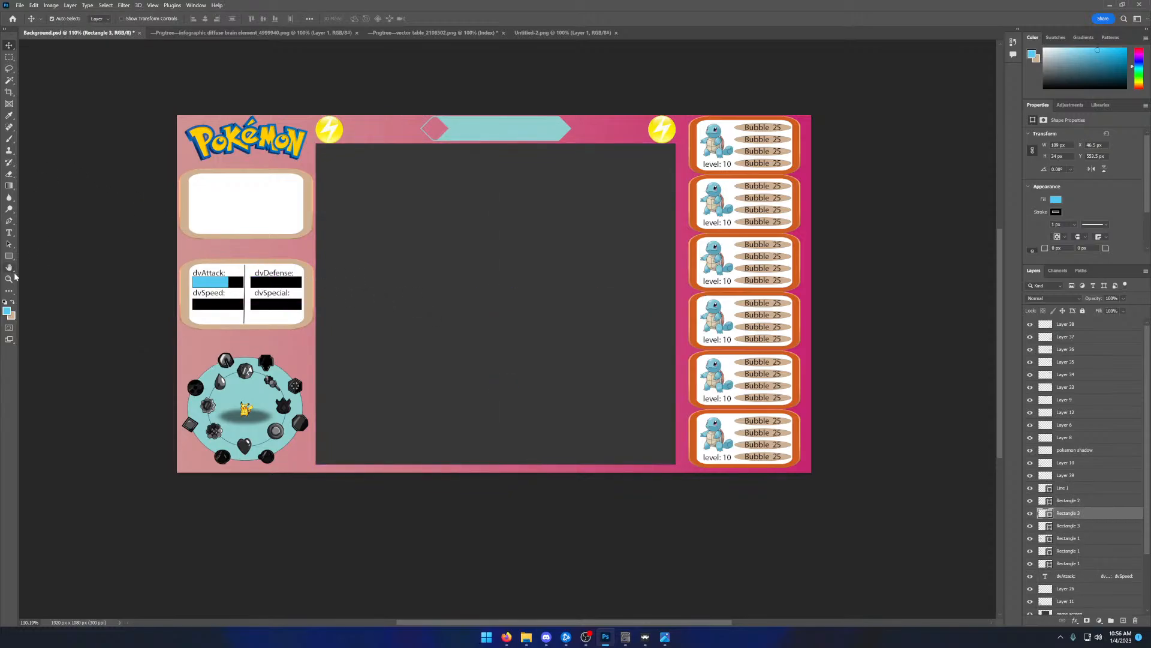
- Narrow the light blue copy on the dvSpeed: bar to about 66 px wide
left_click(9, 256)
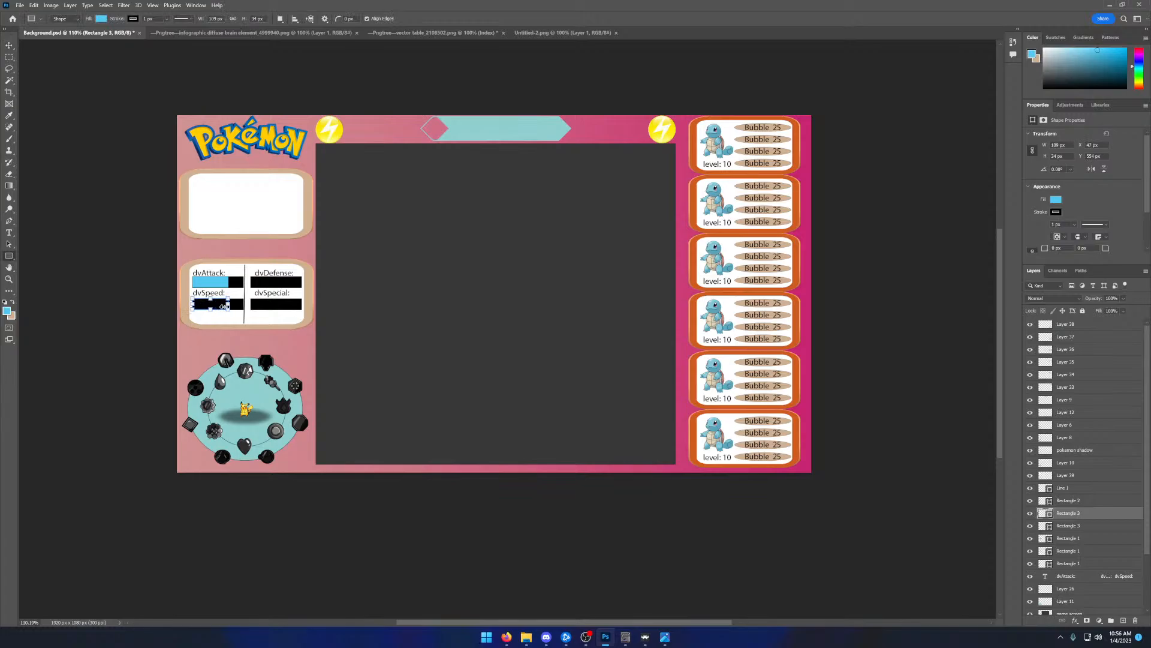
left_click_drag(228, 304, 215, 305)
left_click(266, 281)
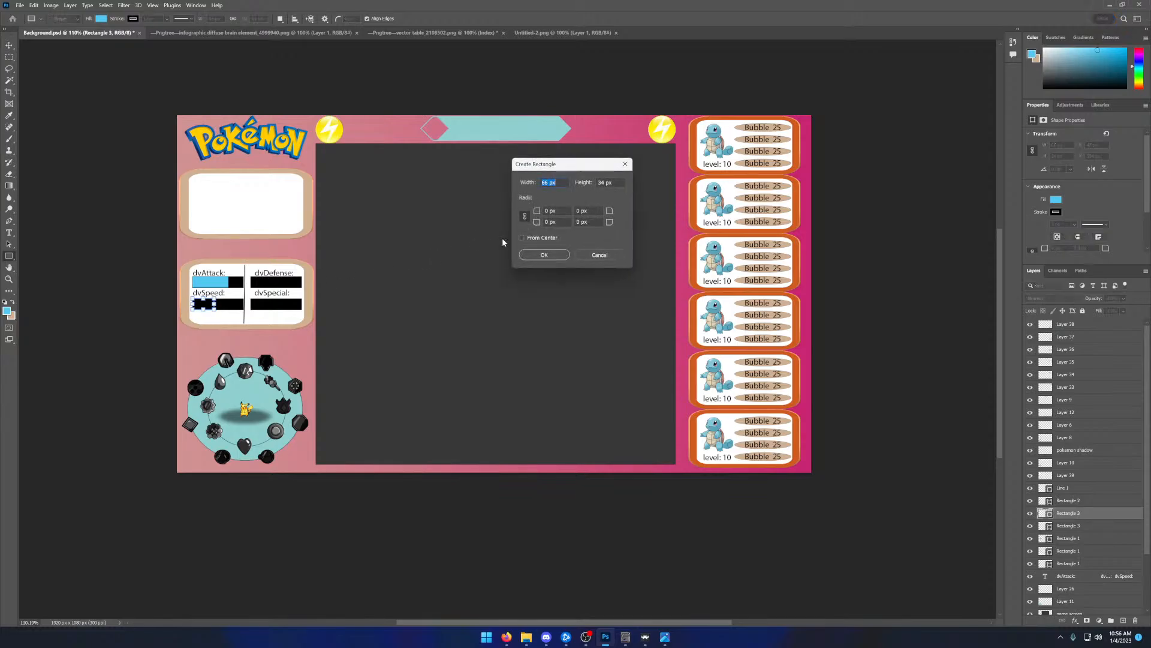
left_click(592, 255)
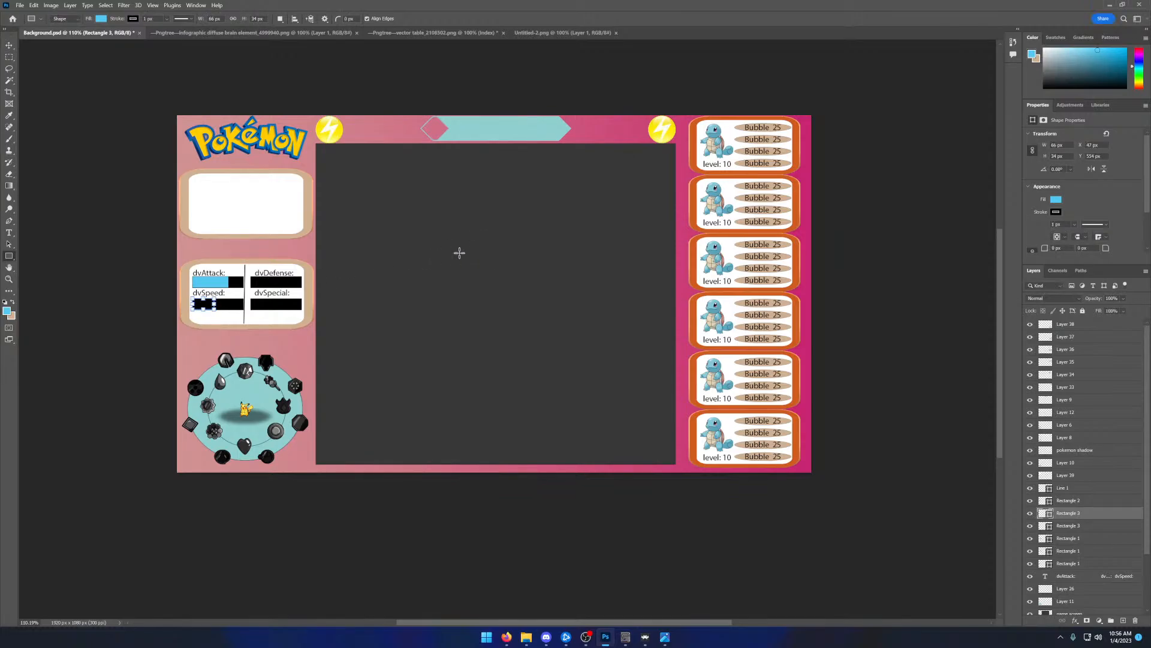
- Create a 66 by 34 px light blue rectangle over the left part of the dvSpeed: bar and layer it above the black bar
left_click(435, 257)
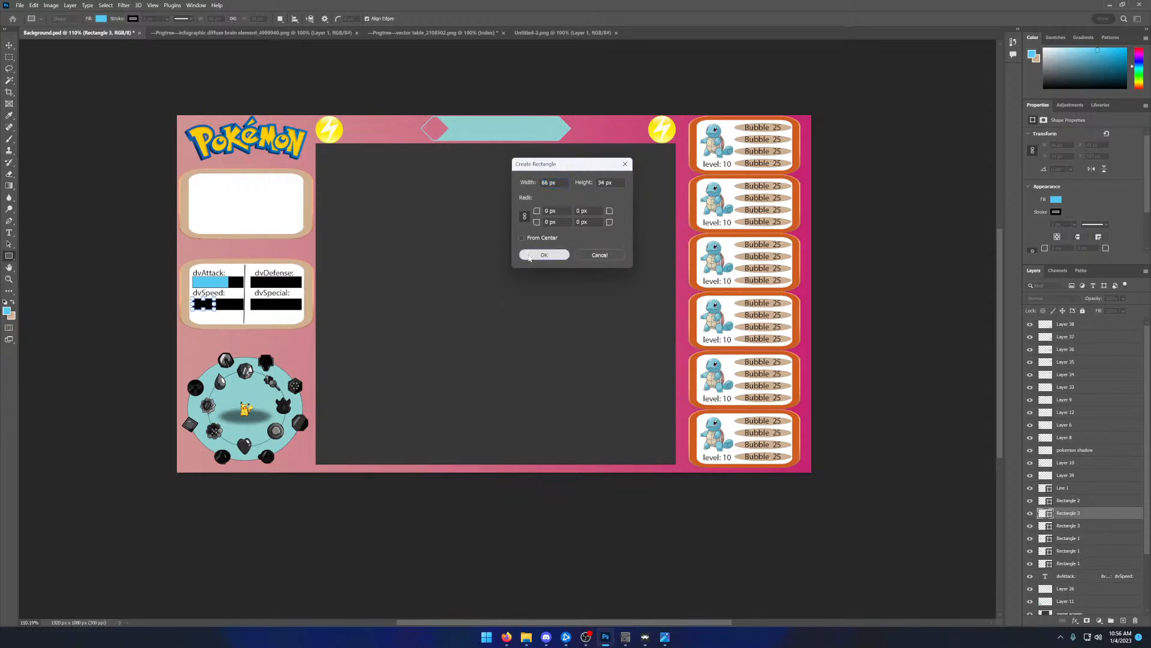
left_click(544, 255)
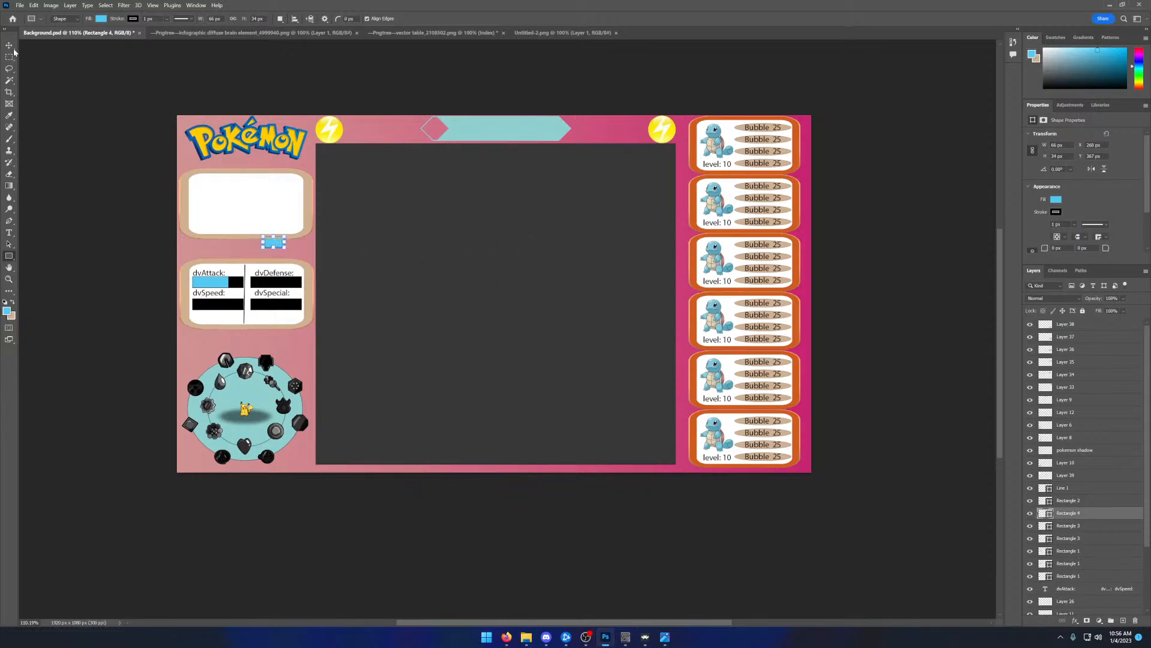
key("v")
left_click_drag(274, 246, 202, 309)
left_click_drag(1074, 513, 1073, 501)
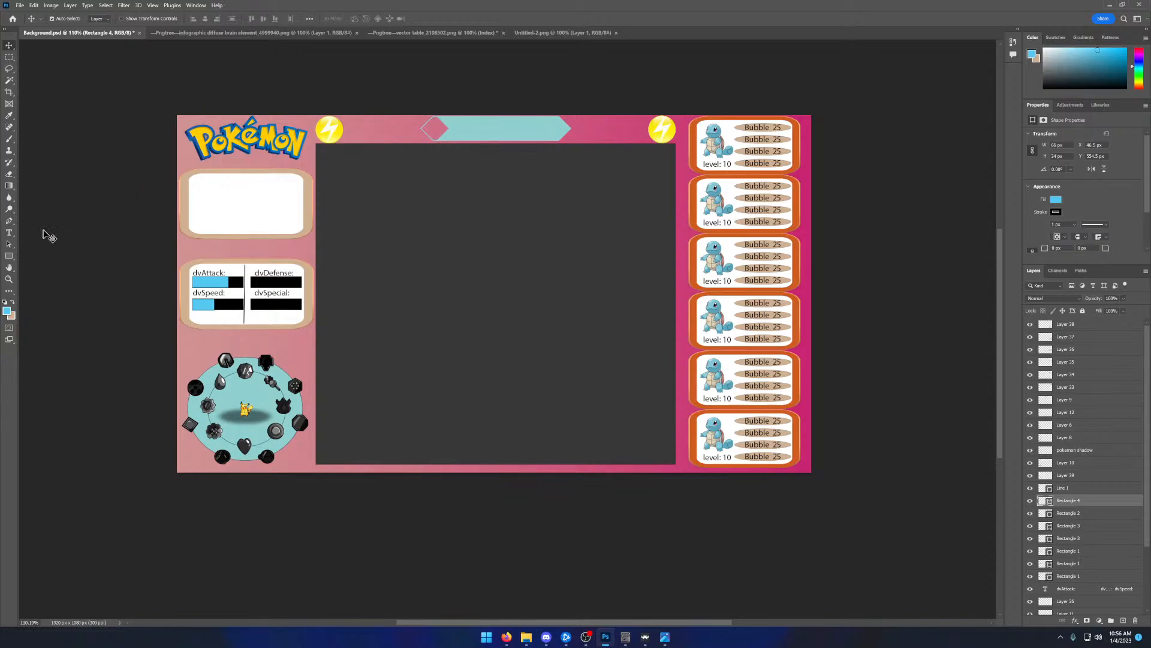
- Draw light blue rectangles from the left ends of the dvDefense: and dvSpecial: bars, about 90 px and 143 px wide
left_click(9, 256)
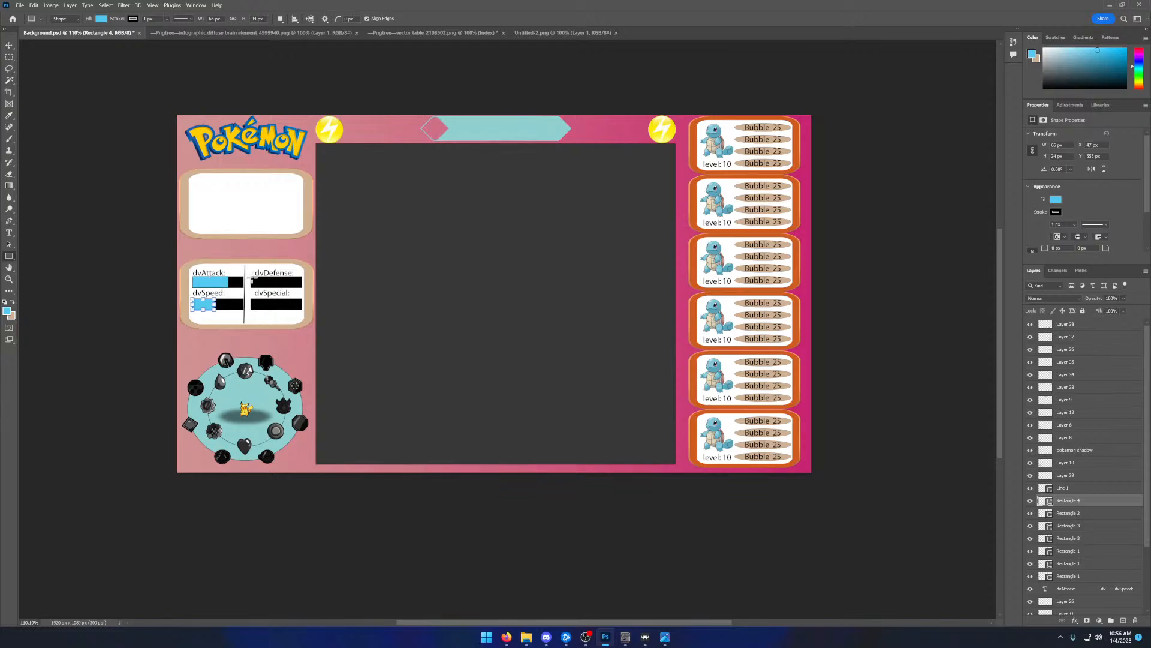
left_click_drag(252, 278, 281, 286)
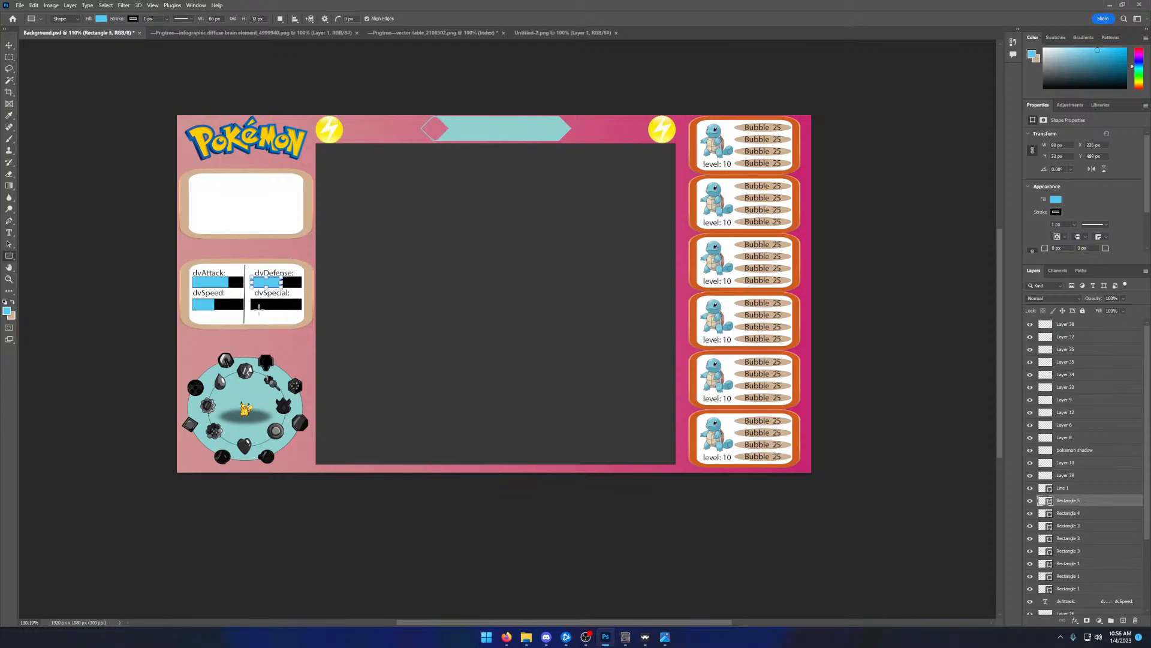
left_click_drag(251, 299, 298, 310)
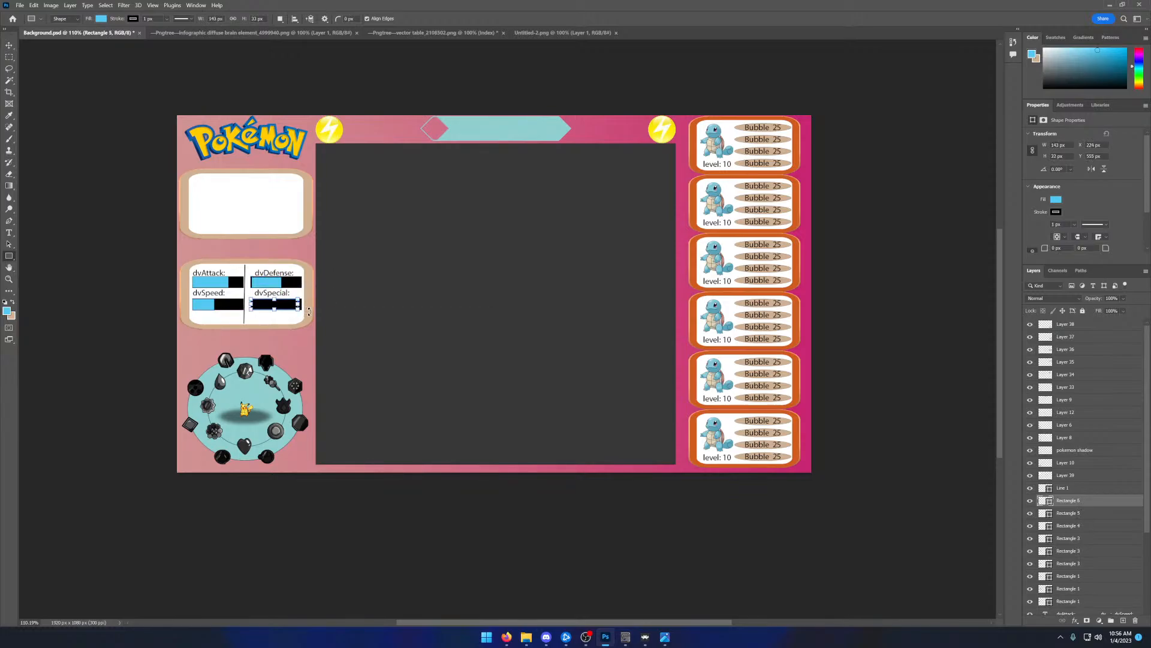
left_click(9, 46)
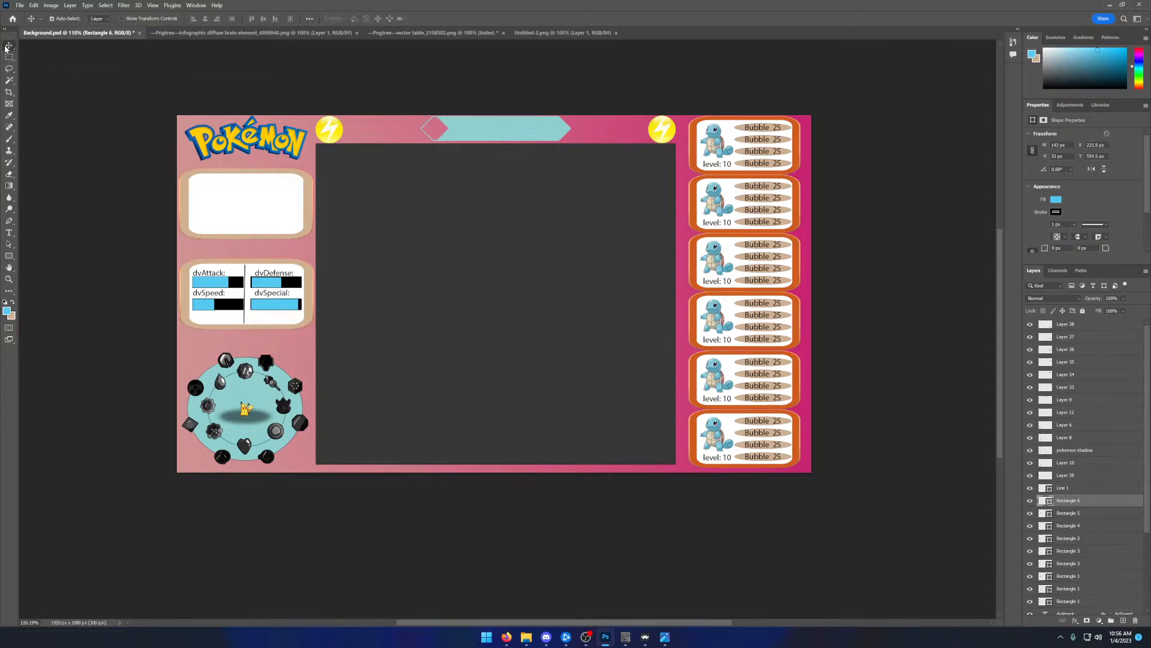
left_click(9, 233)
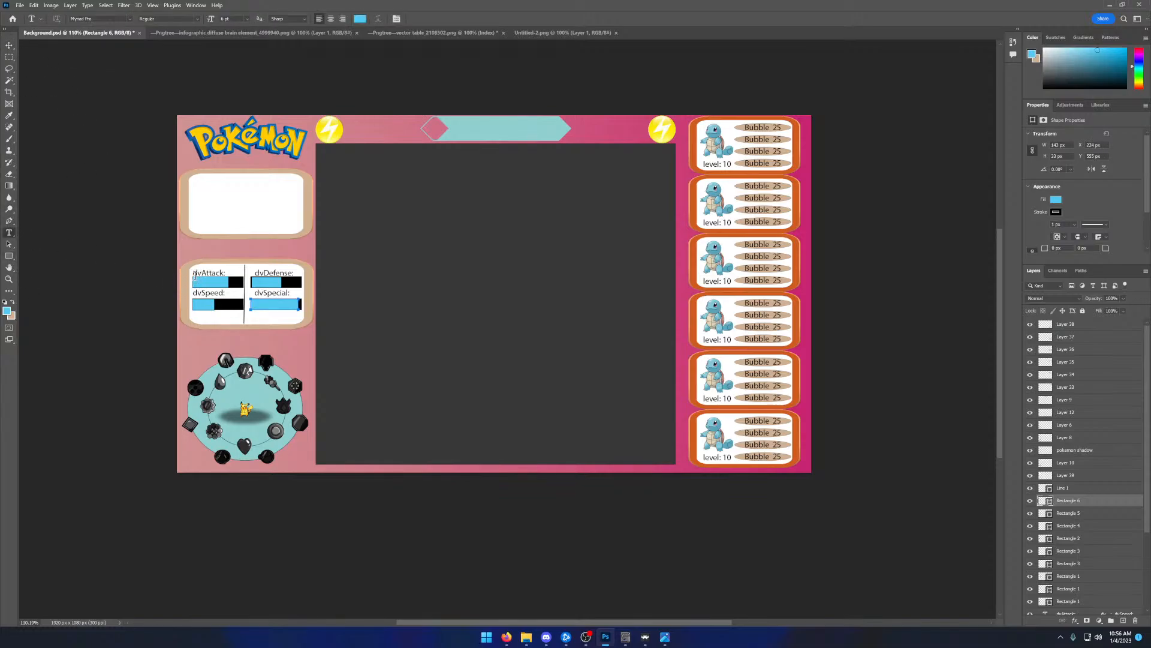
left_click_drag(195, 274, 205, 280)
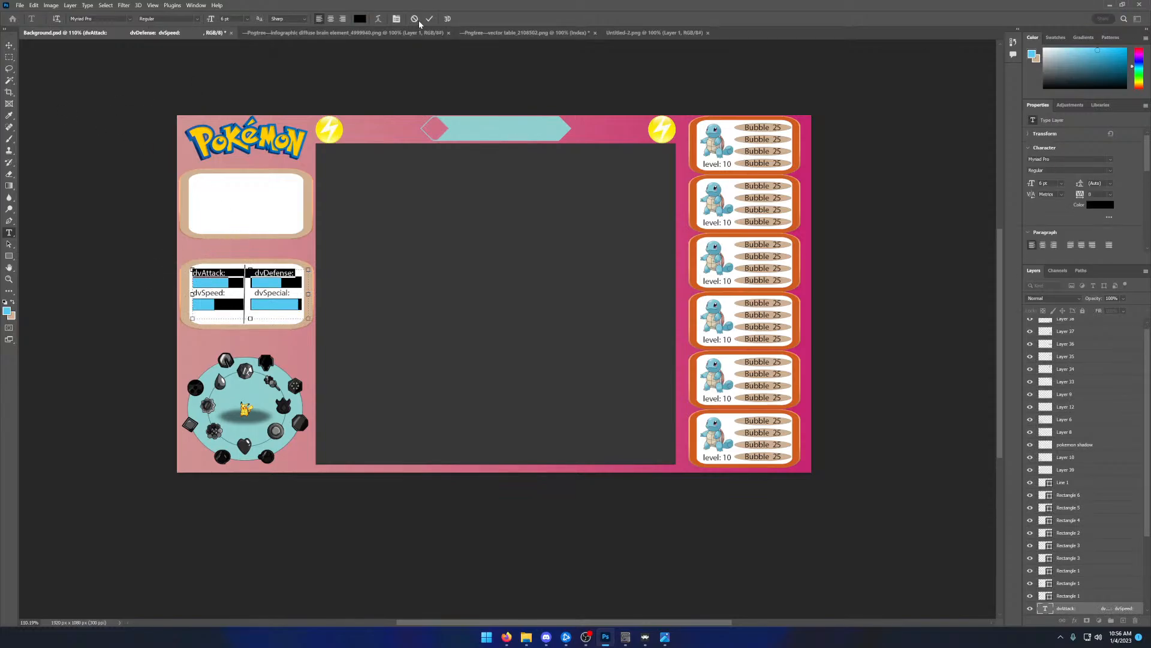
left_click(430, 19)
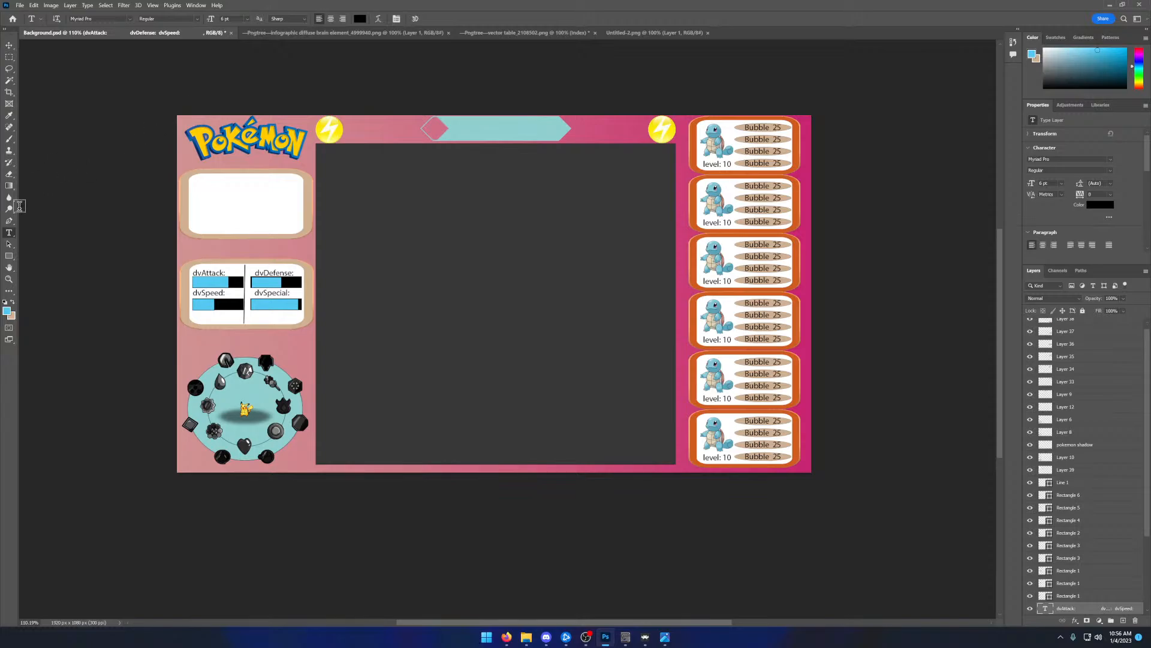
left_click_drag(208, 198, 246, 210)
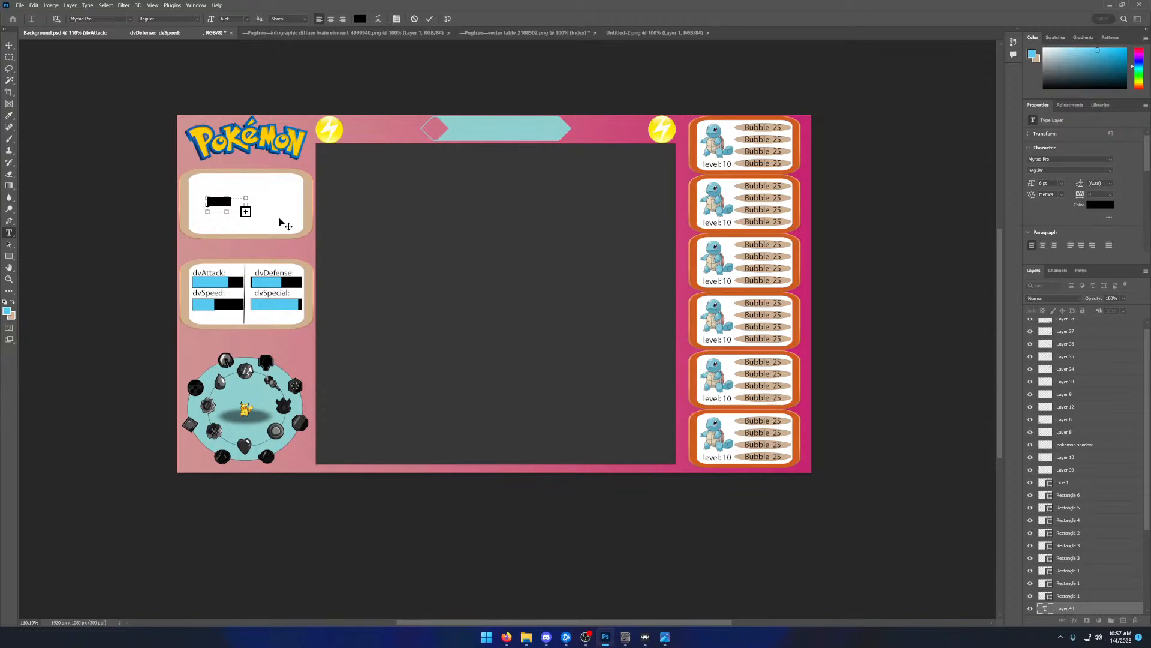
key("BackSpace")
left_click_drag(260, 223, 266, 220)
- Set the foreground colour to black, 000000, and discard the text box in the empty white panel
left_click(6, 310)
left_click_drag(337, 256, 306, 287)
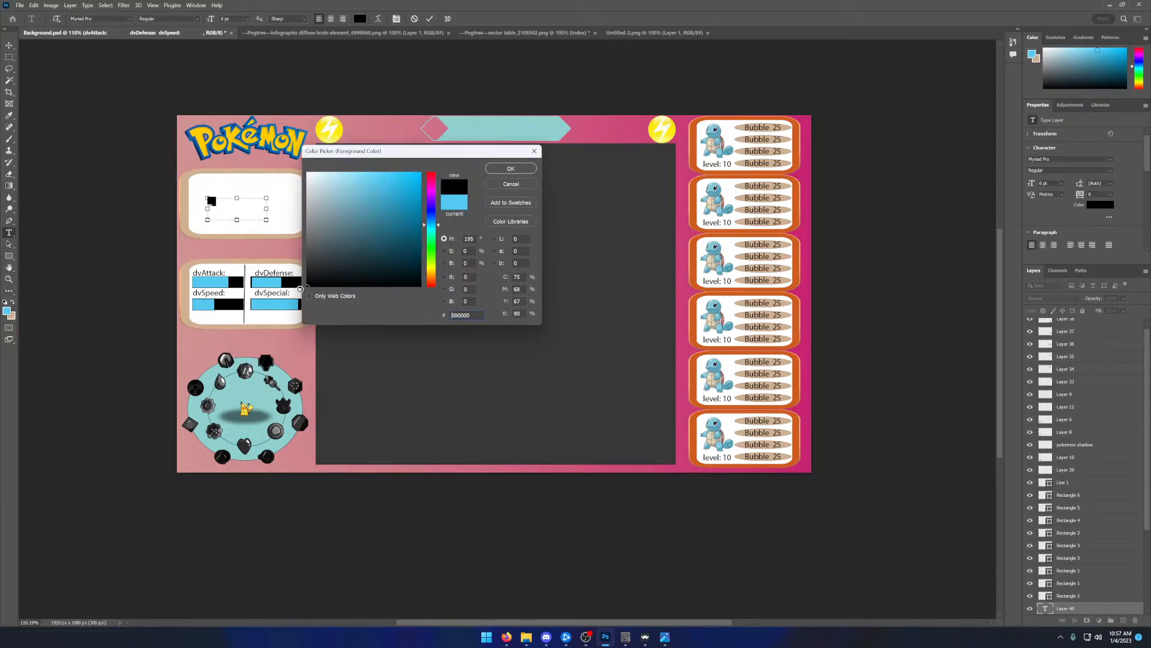
left_click(509, 168)
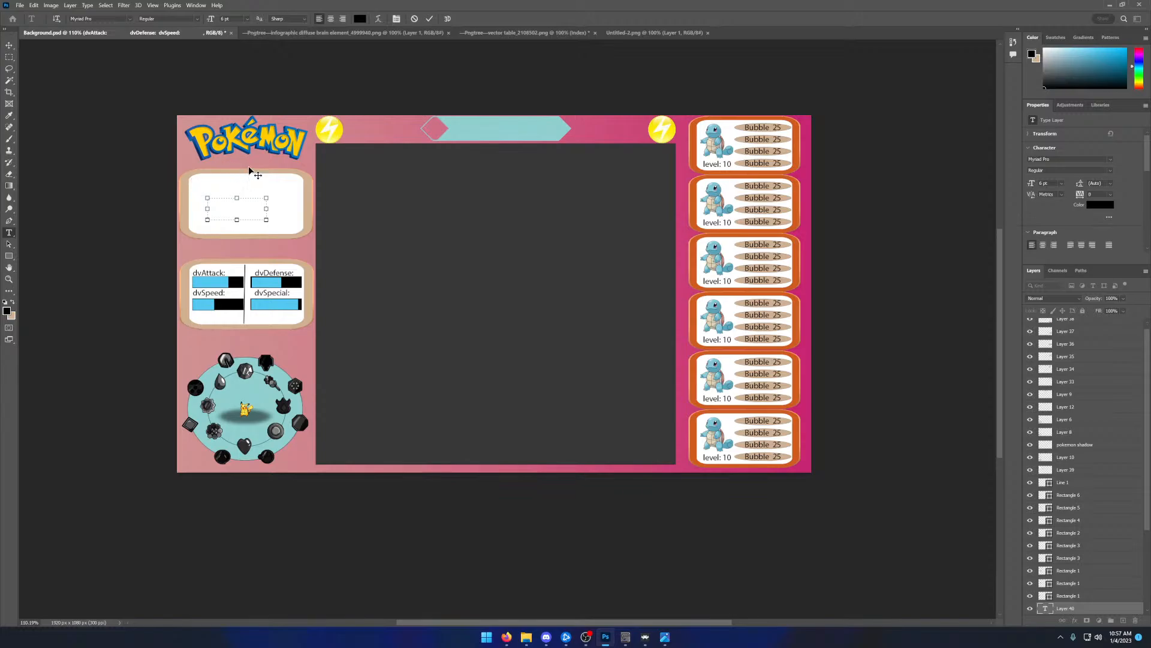
left_click(414, 19)
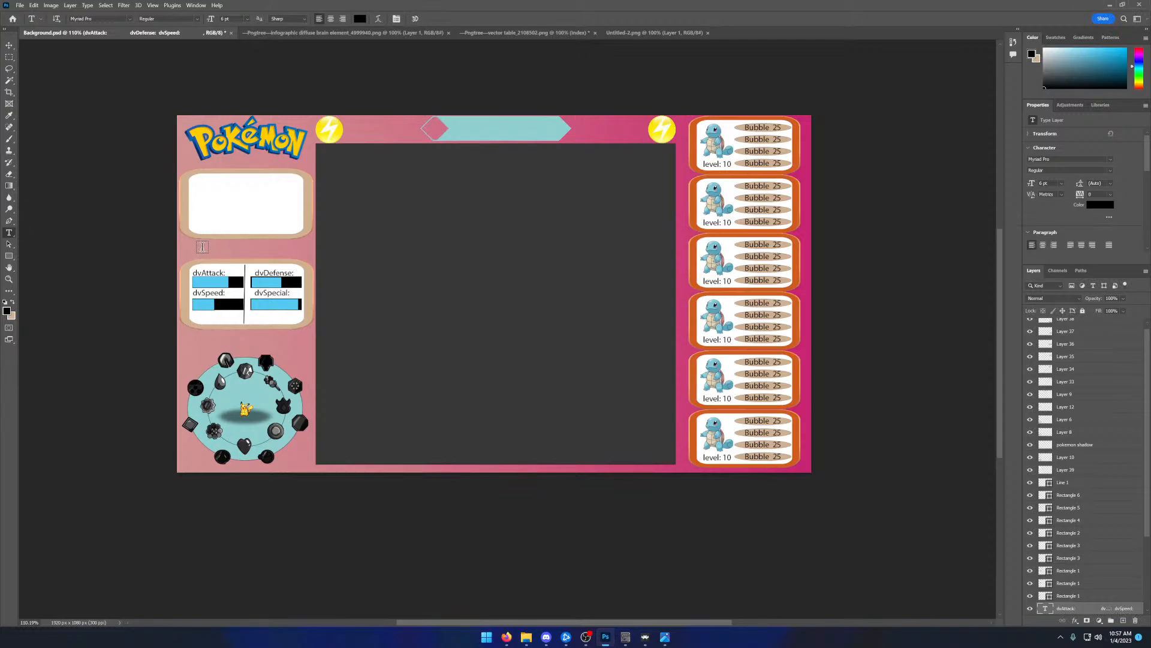
- Add the black text 80, place it over the light blue dvAttack: bar and move its layer above Line 1
left_click_drag(203, 248, 258, 257)
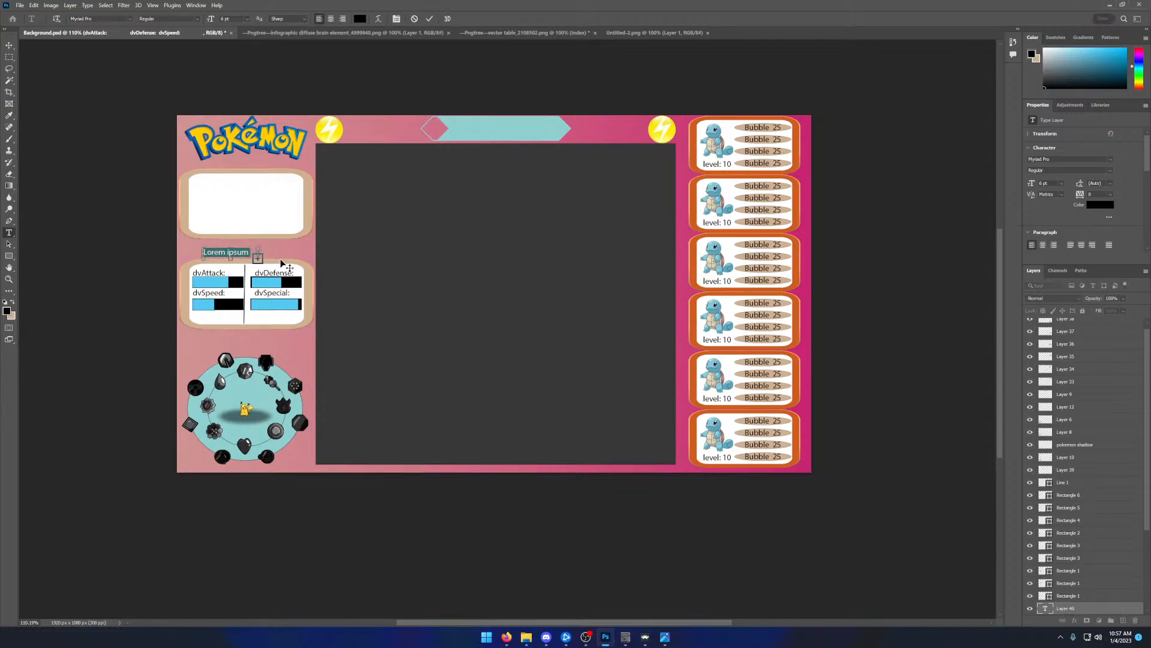
type("30")
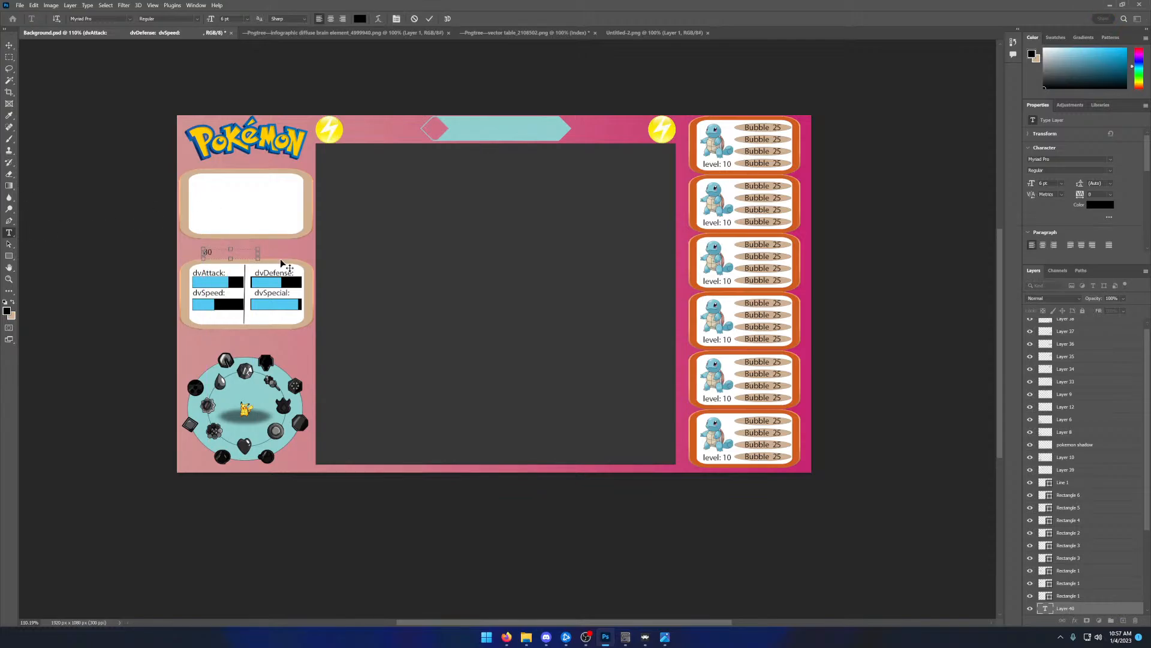
left_click(429, 19)
left_click(9, 46)
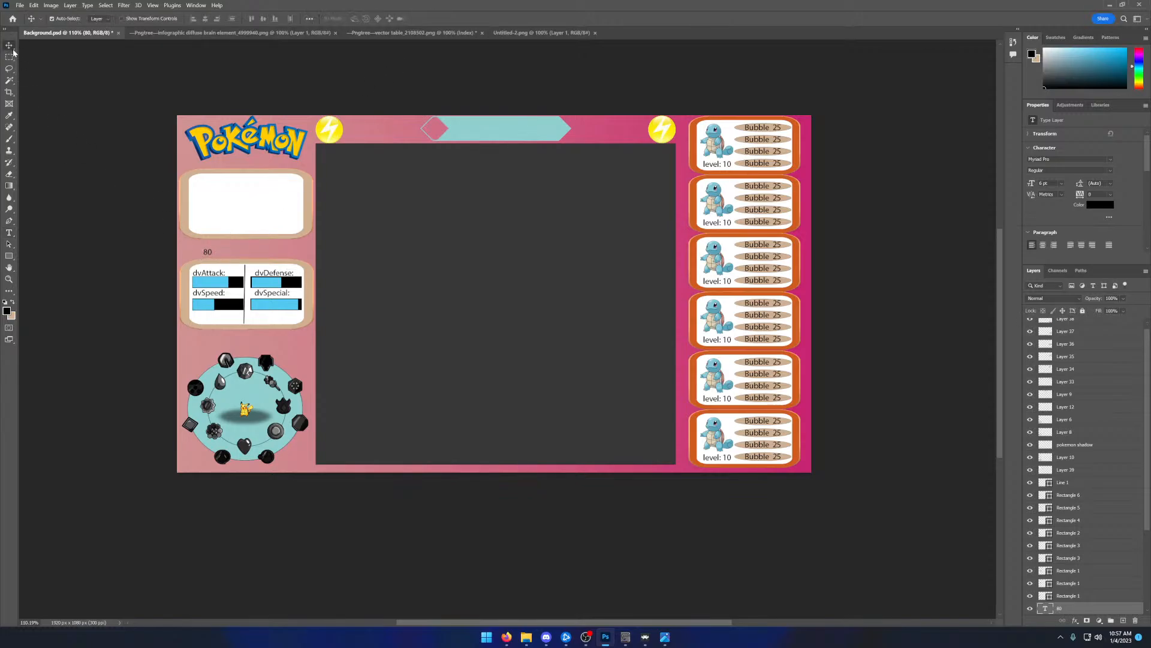
left_click_drag(206, 251, 209, 284)
left_click_drag(1073, 609, 1069, 483)
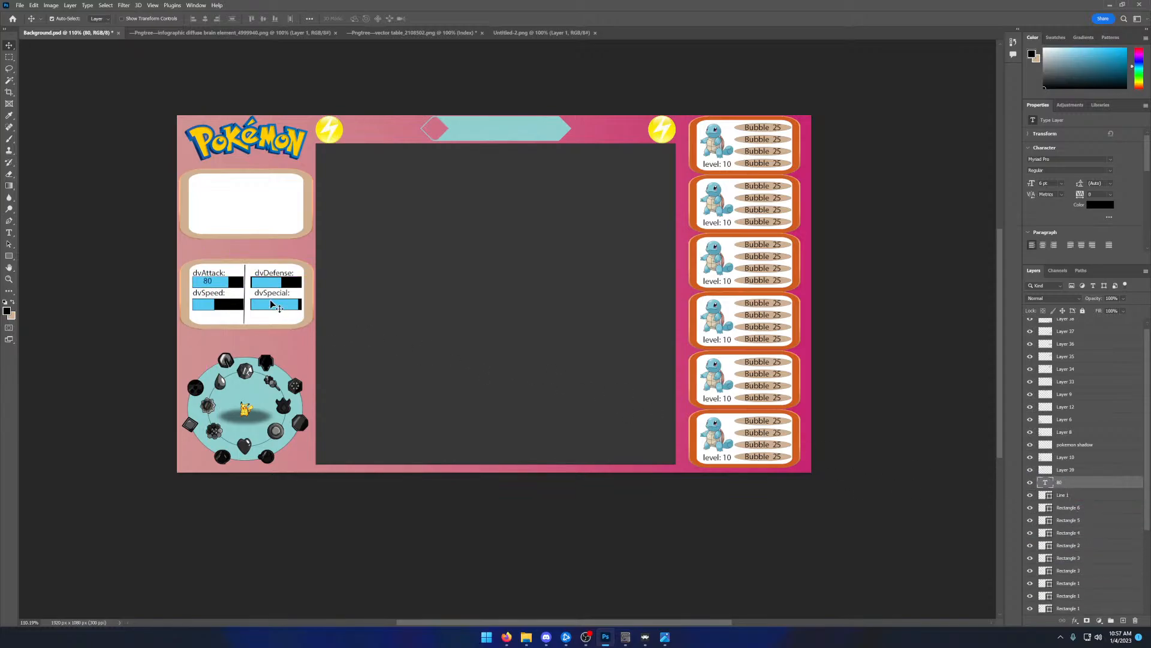
- Reposition the number 80 near the left end of the light blue dvAttack: bar
left_click_drag(208, 285, 204, 284)
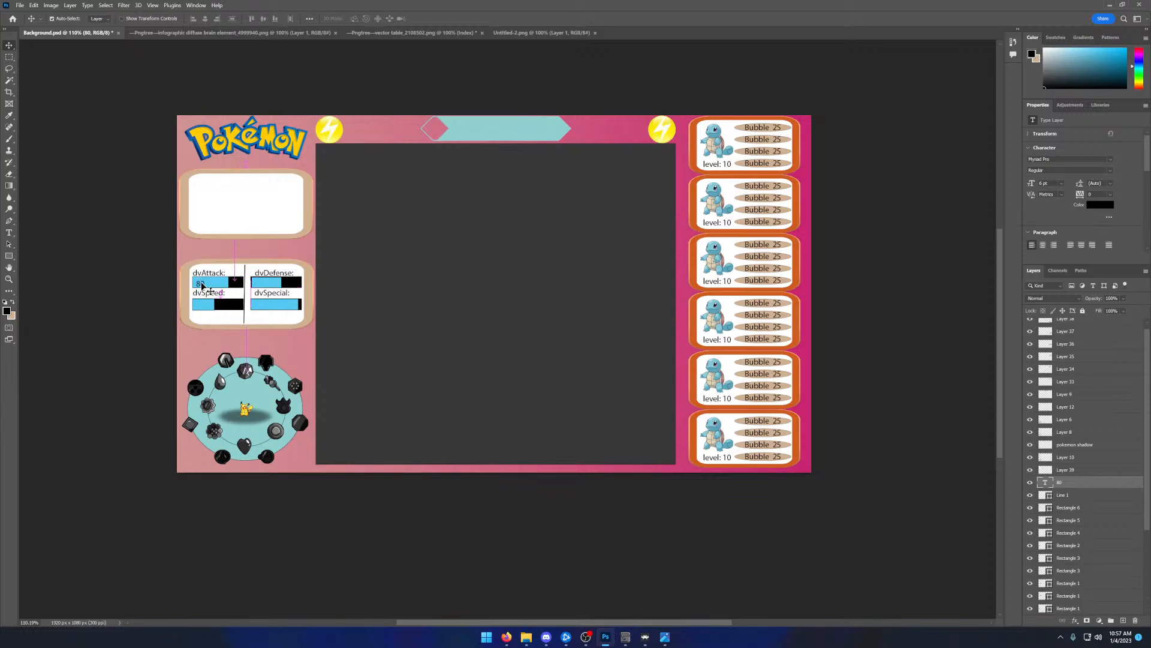
left_click(9, 279)
left_click(168, 291)
left_click(168, 290)
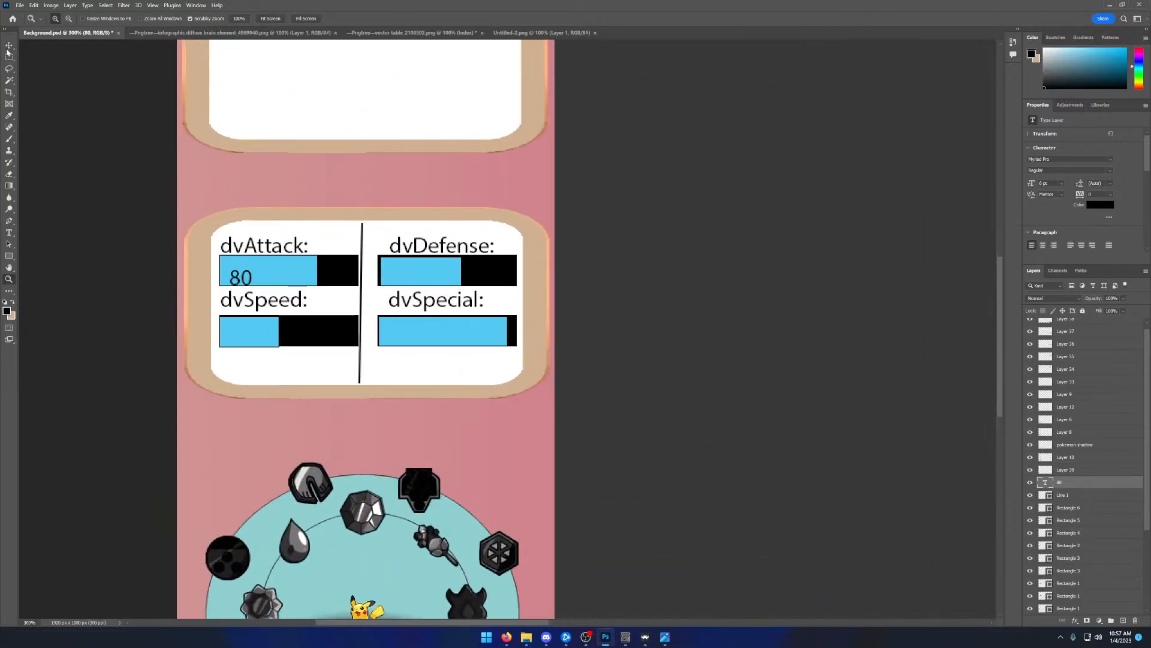
key("v")
left_click_drag(244, 280, 241, 272)
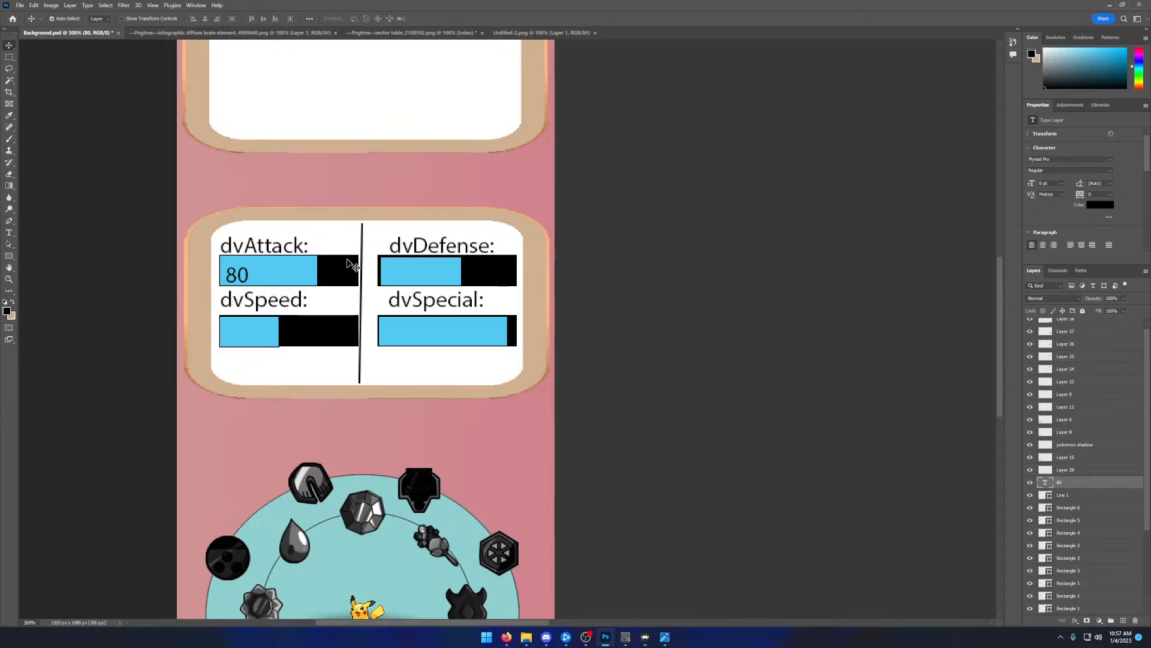
- Duplicate the number 80 three times and place the copies at the left of the dvSpeed:, dvSpecial: and dvDefense: bars
key("ctrl+v")
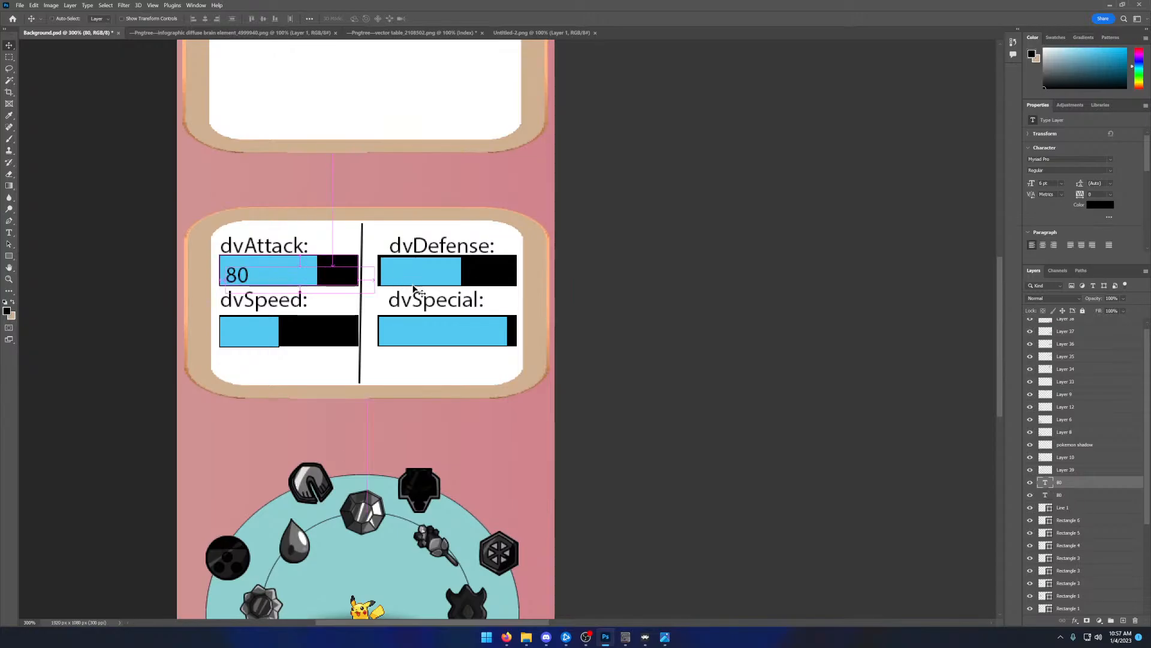
left_click_drag(585, 328, 232, 332)
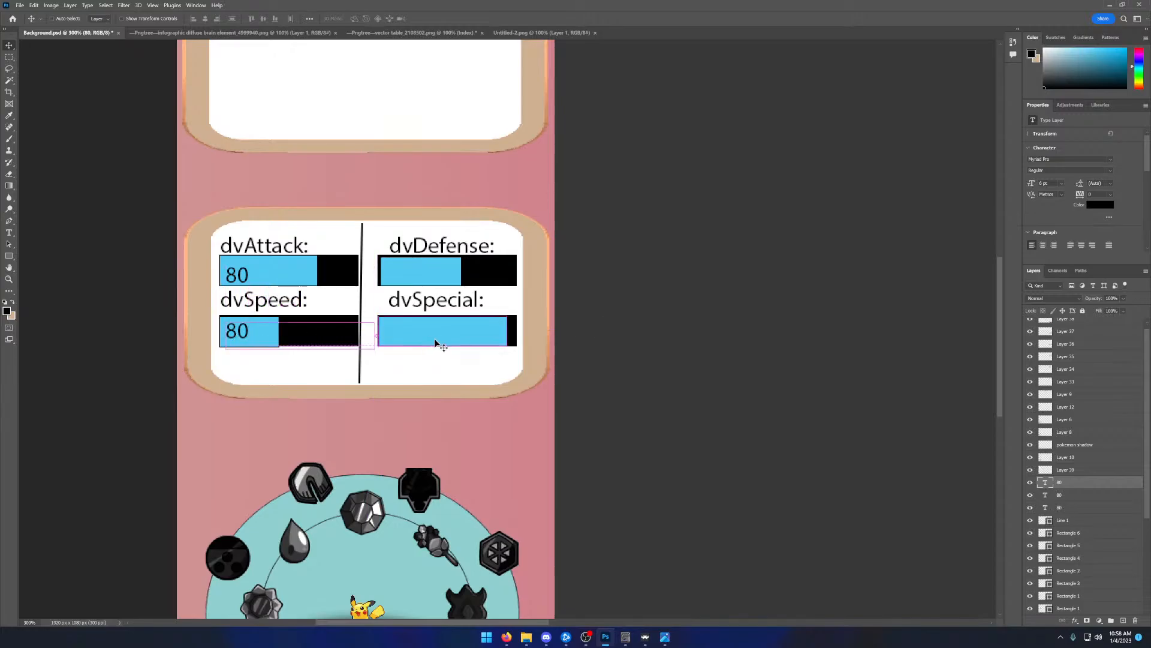
key("ctrl+v")
left_click_drag(573, 337, 394, 335)
key("ctrl+v")
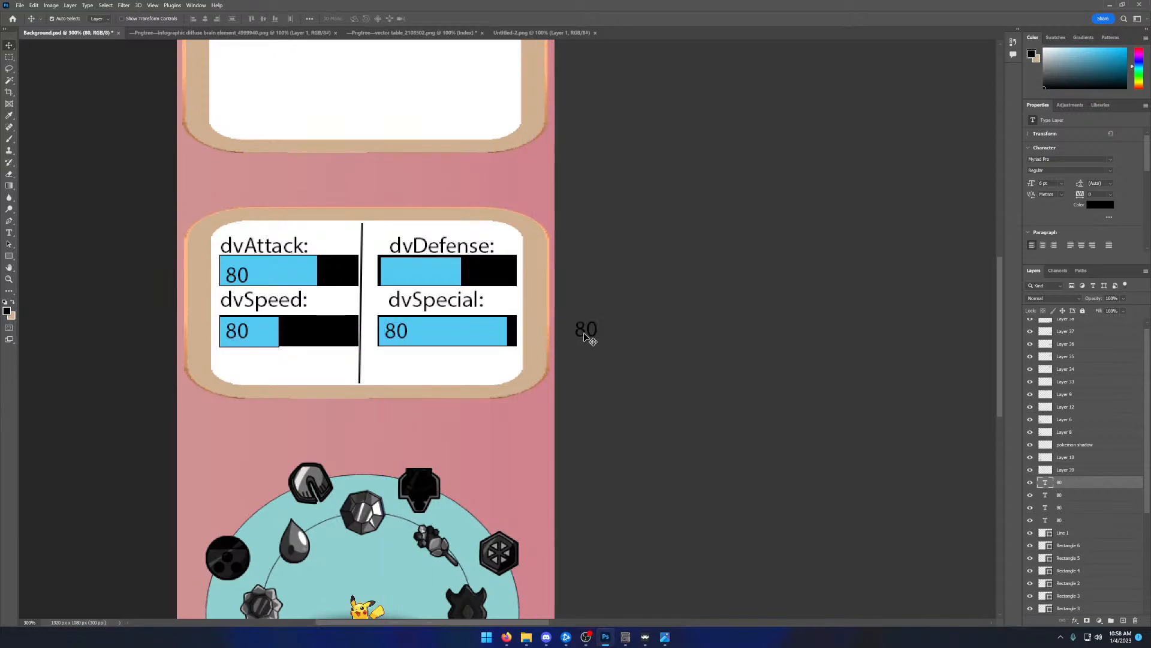
left_click_drag(586, 331, 397, 281)
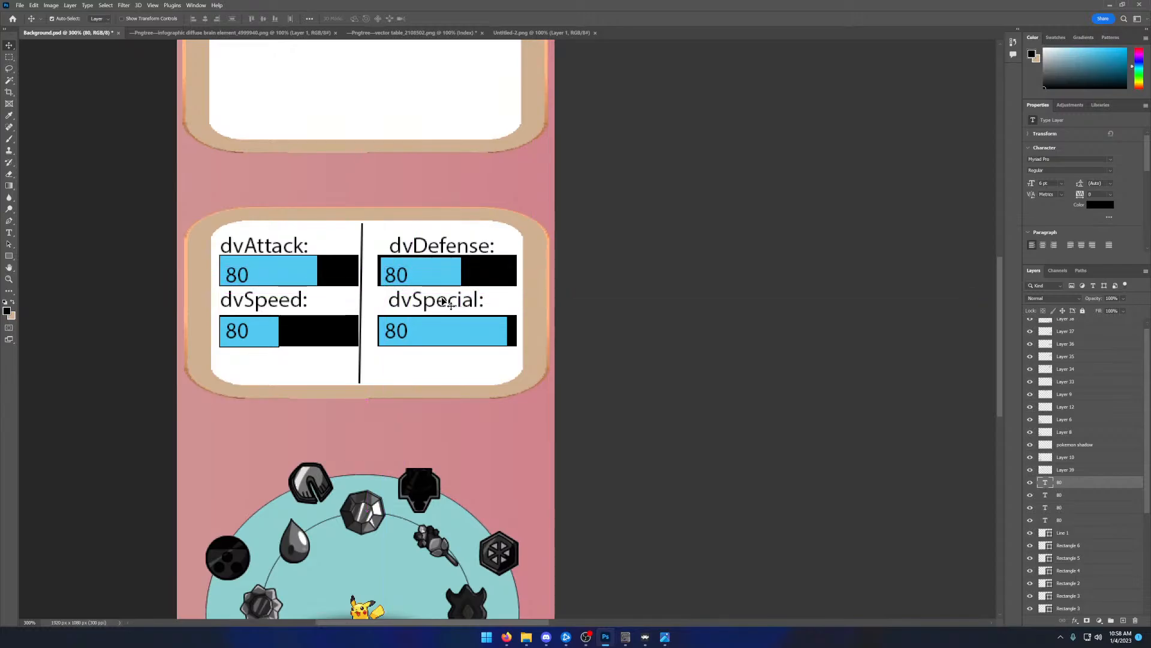
- Change the bar numbers to 50 for dvDefense:, 90 for dvSpecial: and 30 for dvSpeed:
double_click(403, 277)
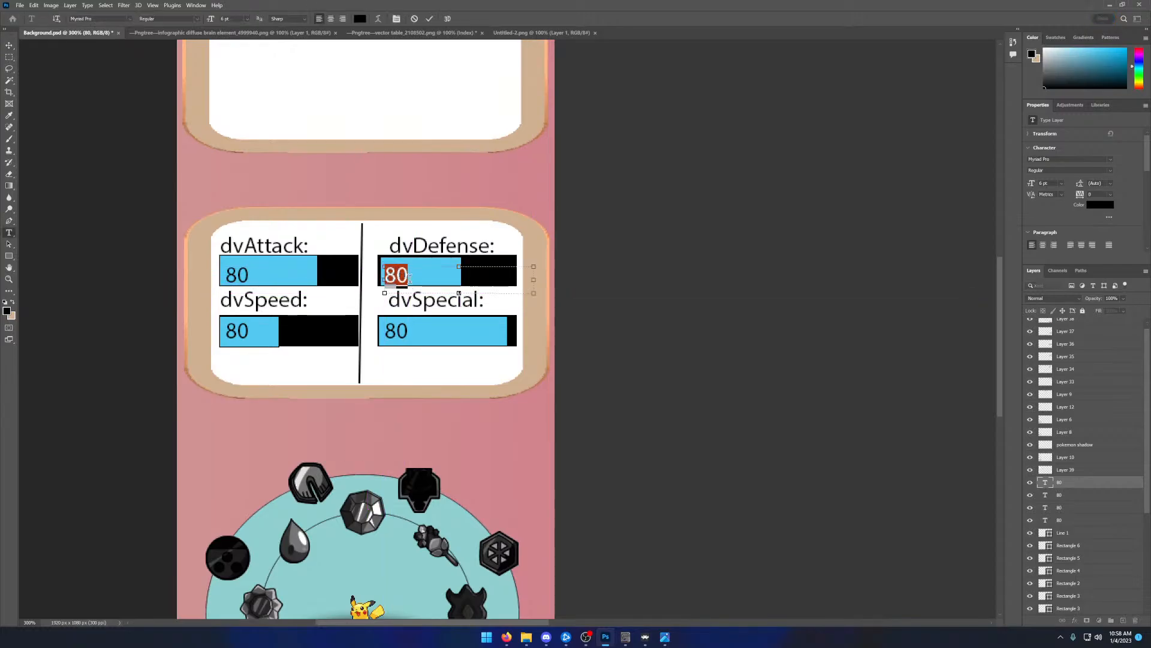
type("50")
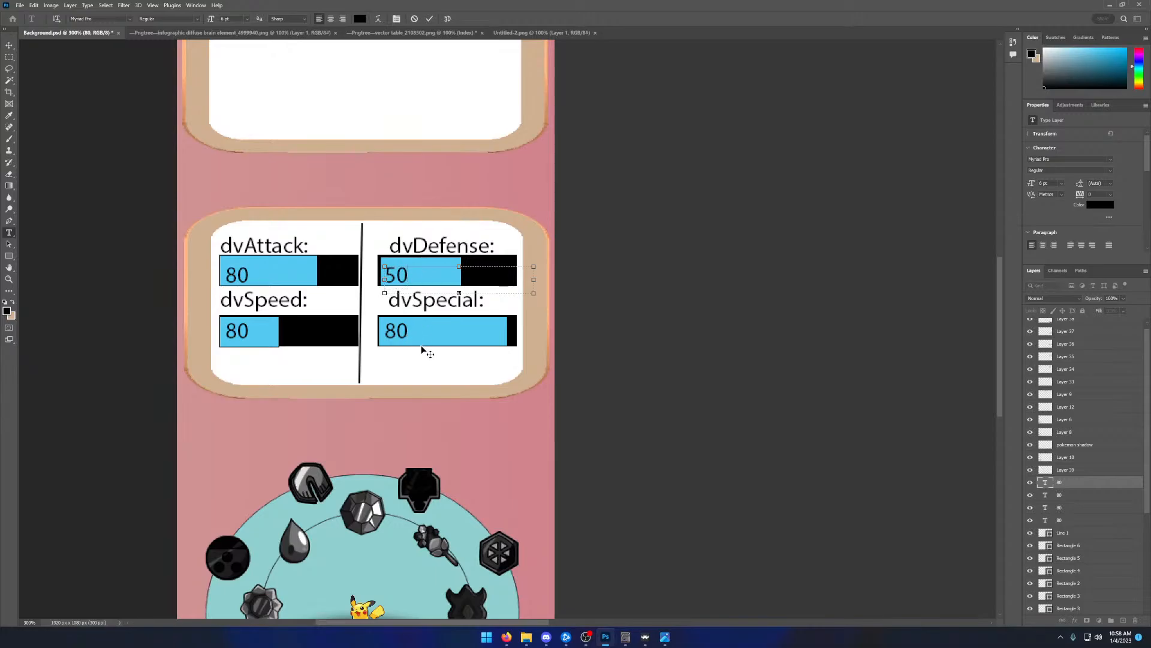
left_click(429, 18)
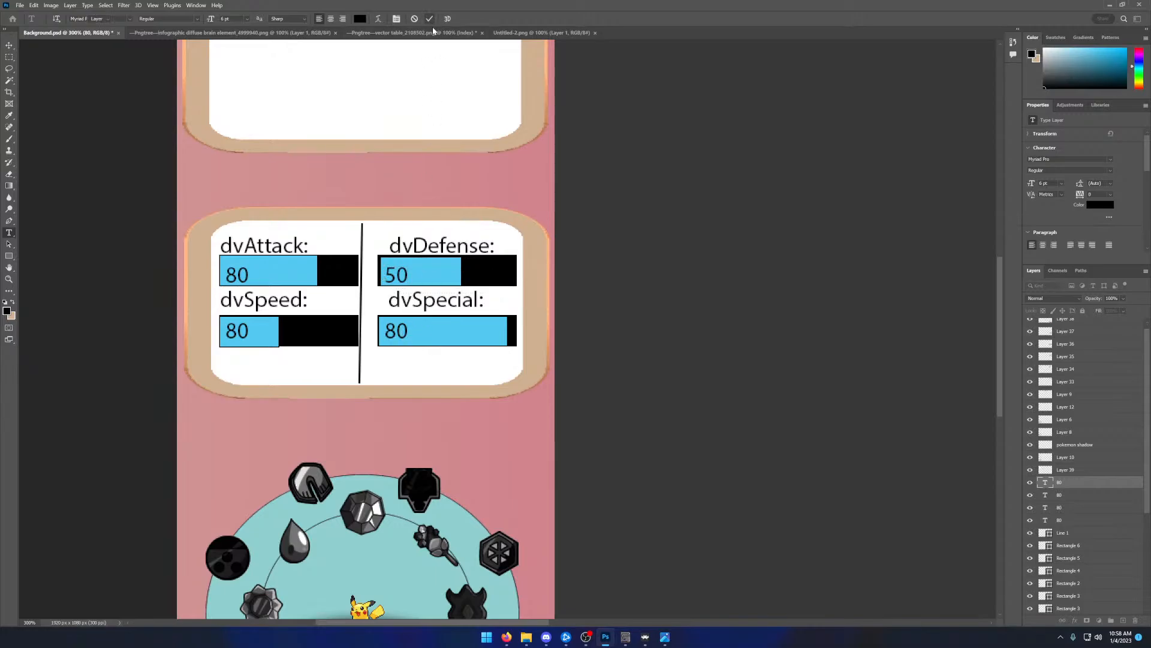
double_click(418, 332)
type("90")
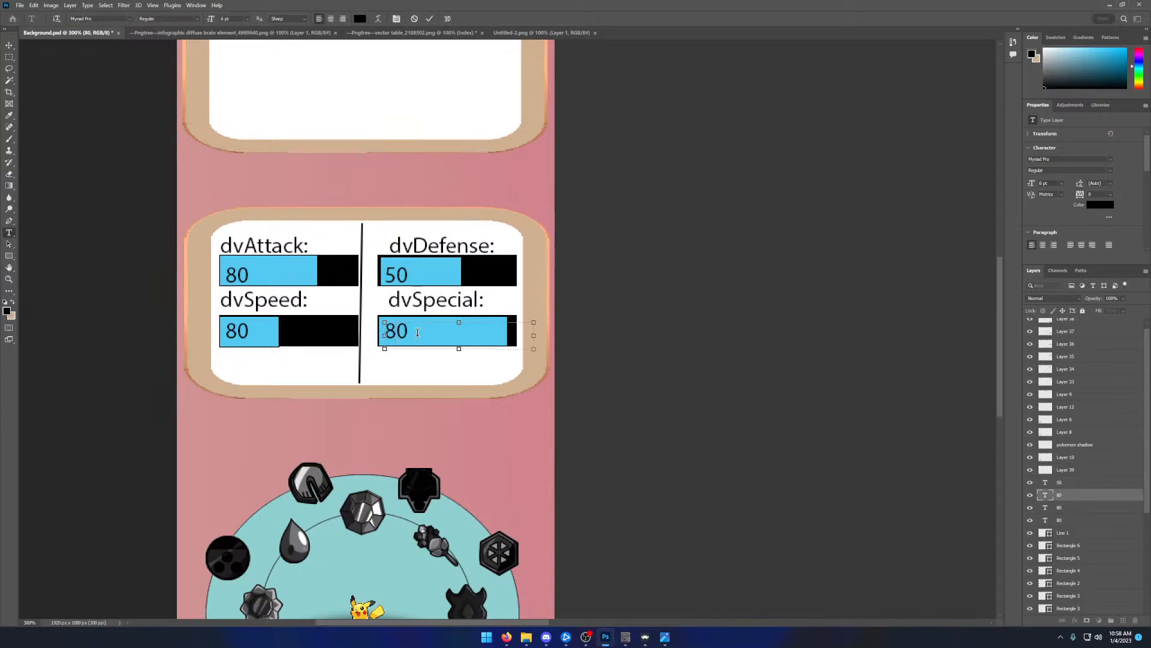
left_click(246, 331)
double_click(246, 331)
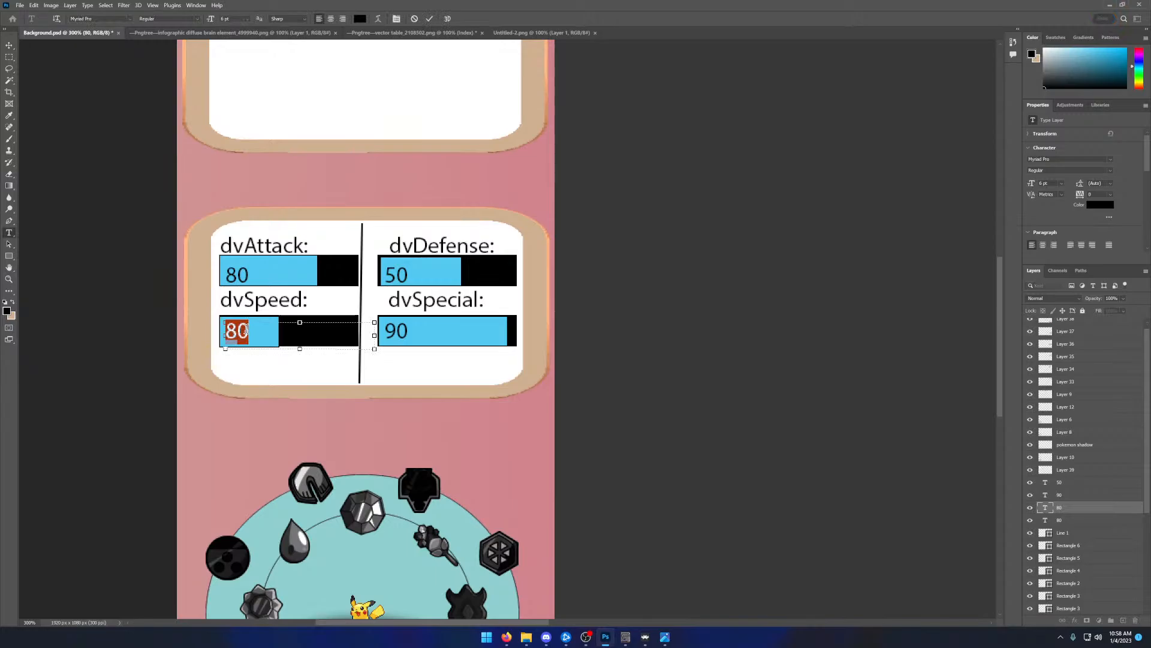
type("30")
left_click(429, 18)
- Shift the light blue dvDefense: rectangle flush with the left end of its black bar
key("v")
left_click_drag(453, 276, 444, 273)
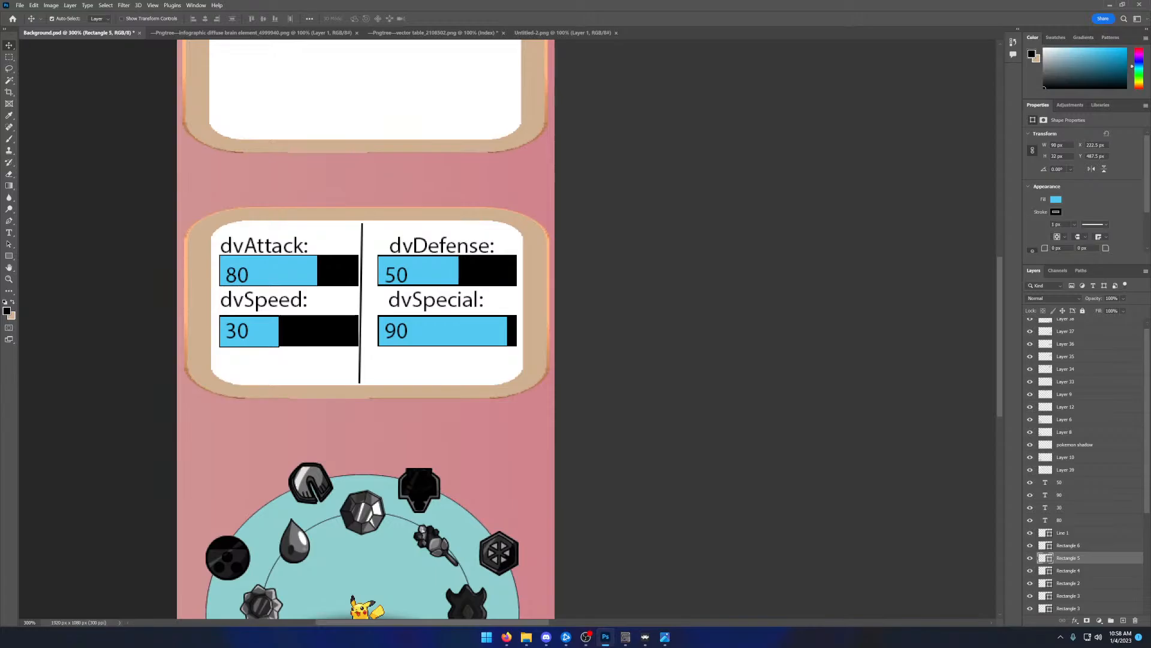
- Move the pink bg layer back over the full canvas at X 0 px, Y 0 px
left_click(9, 279)
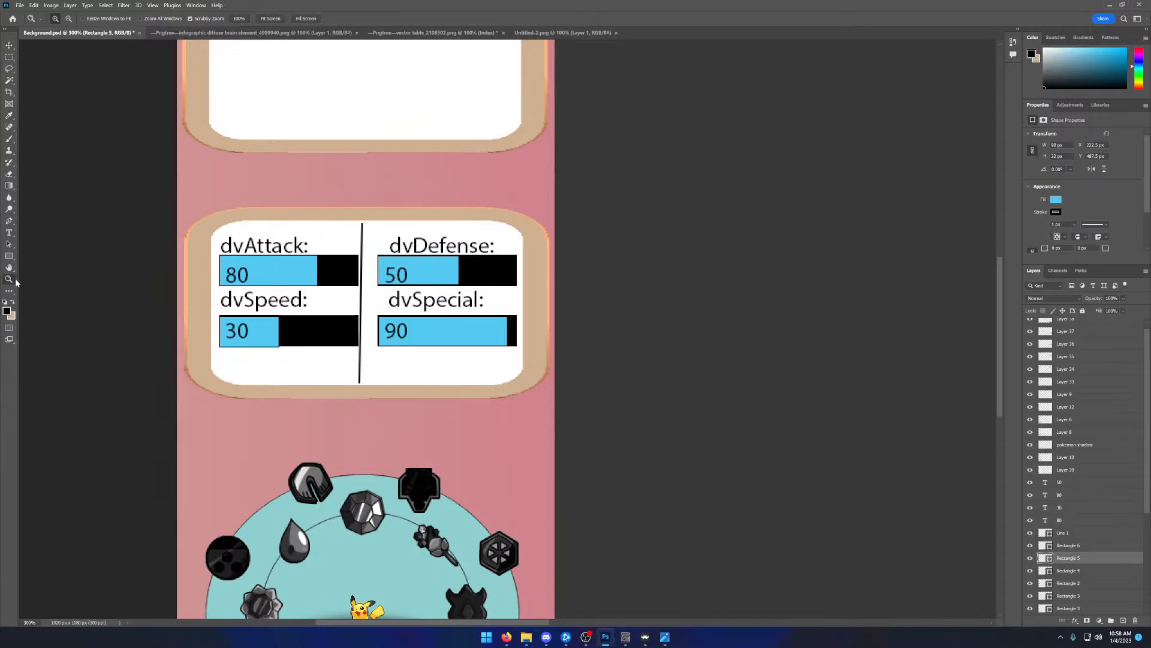
left_click(340, 421, "ctrl")
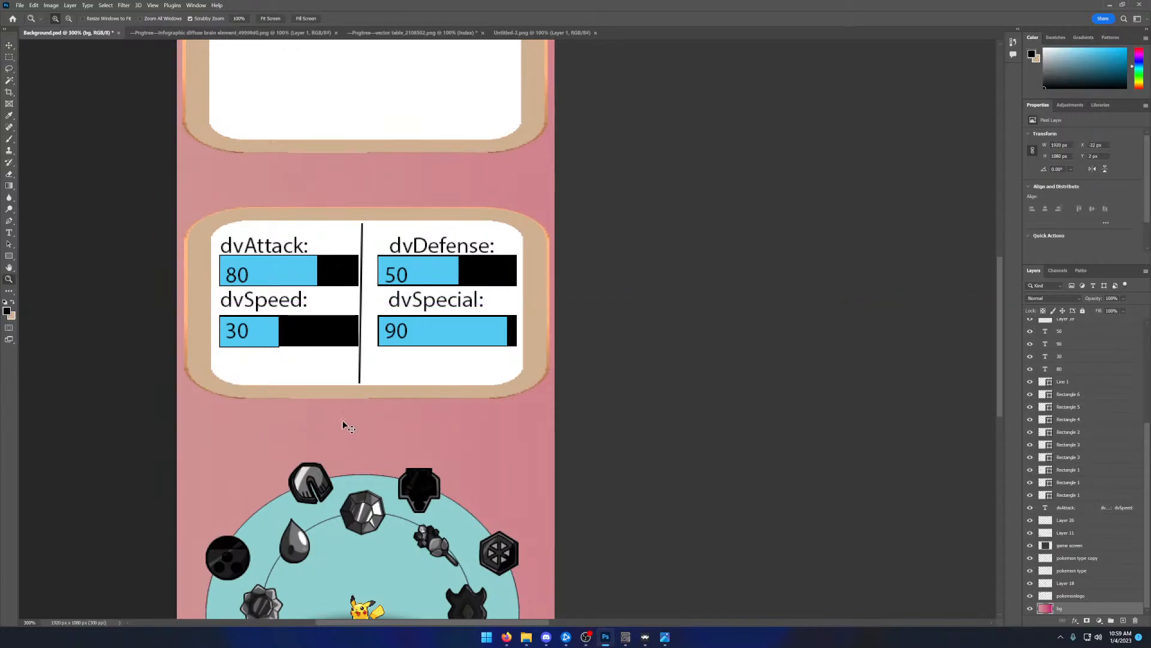
scroll(312, 419, "down", 1)
right_click(312, 420)
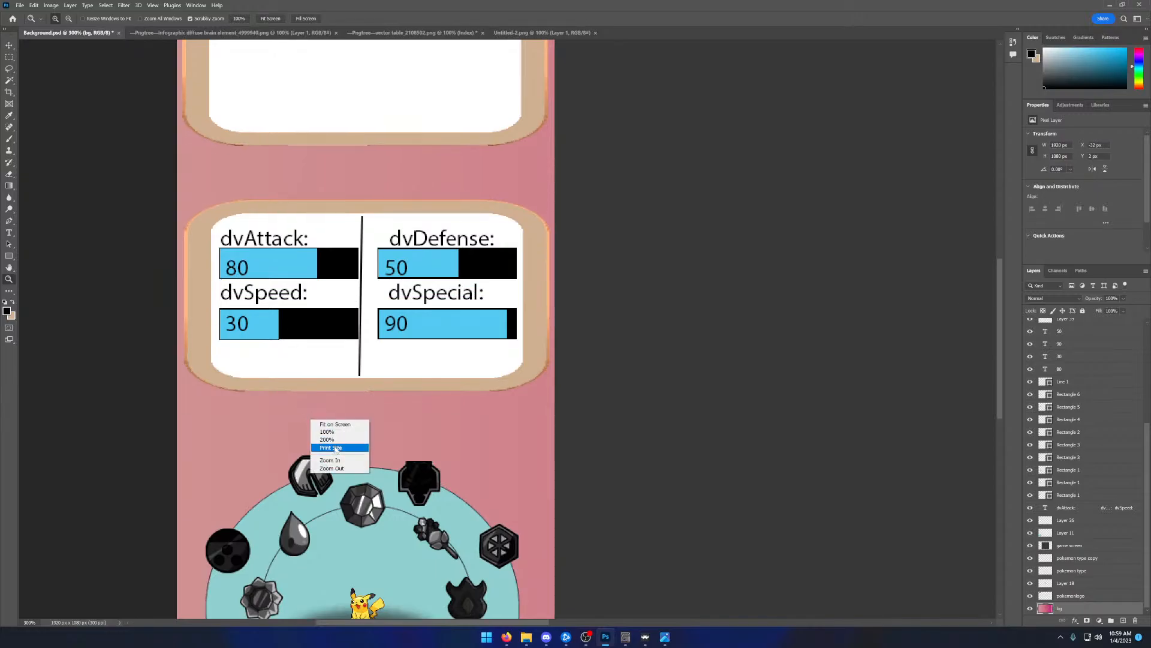
left_click(335, 468)
right_click(341, 408)
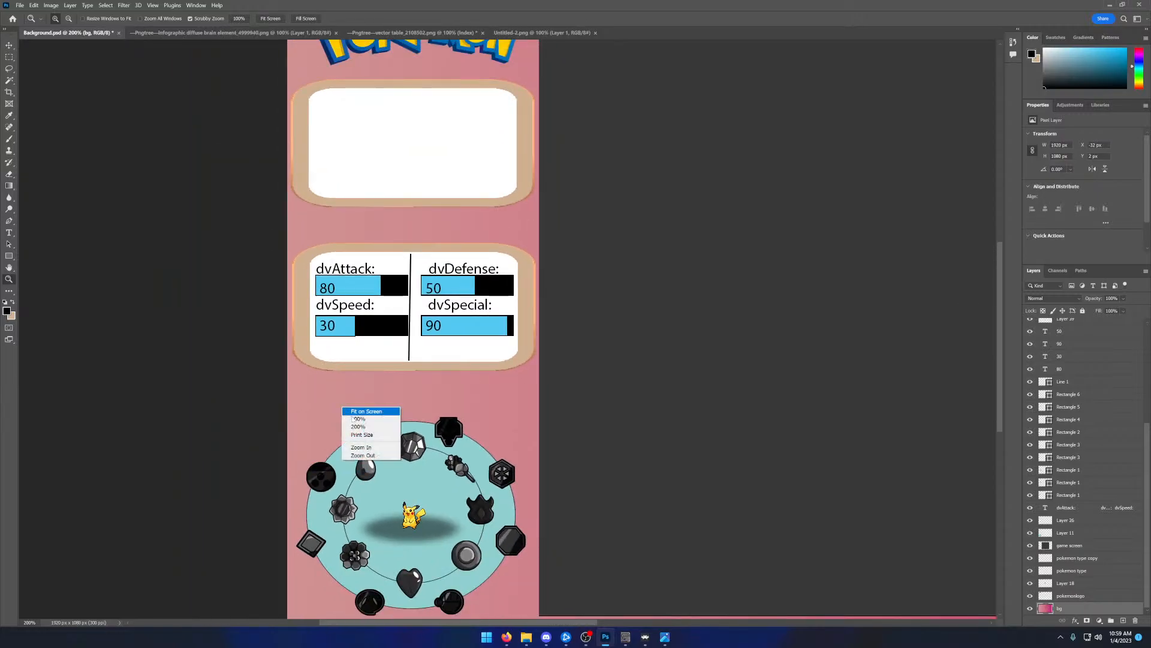
left_click(366, 455)
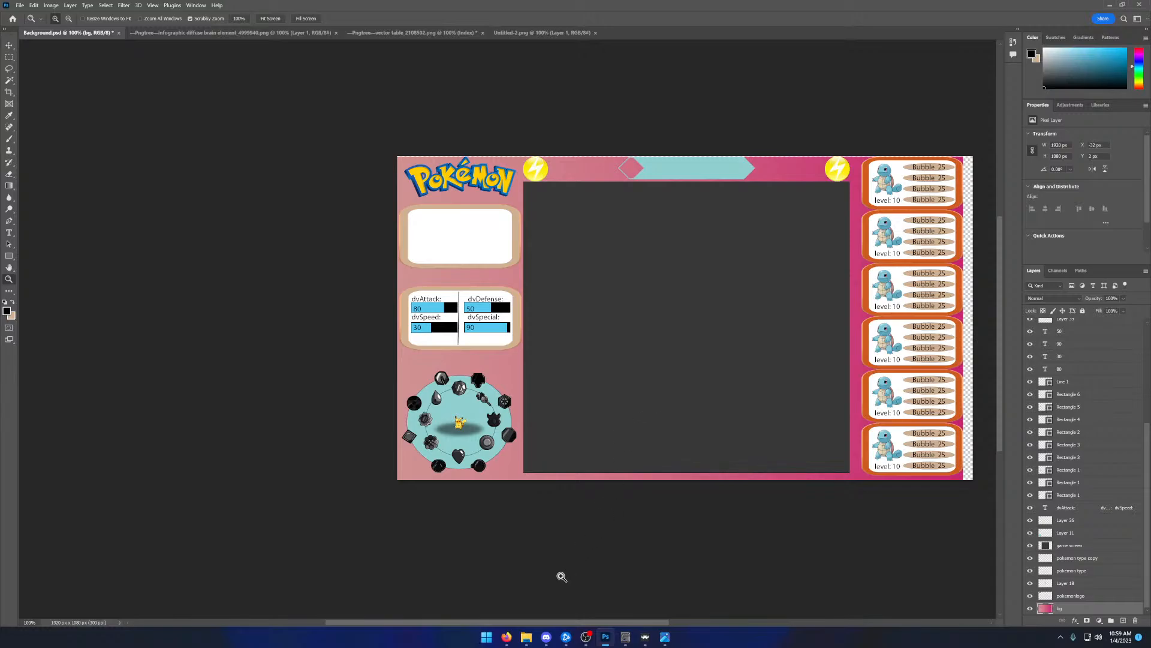
left_click_drag(539, 625, 595, 624)
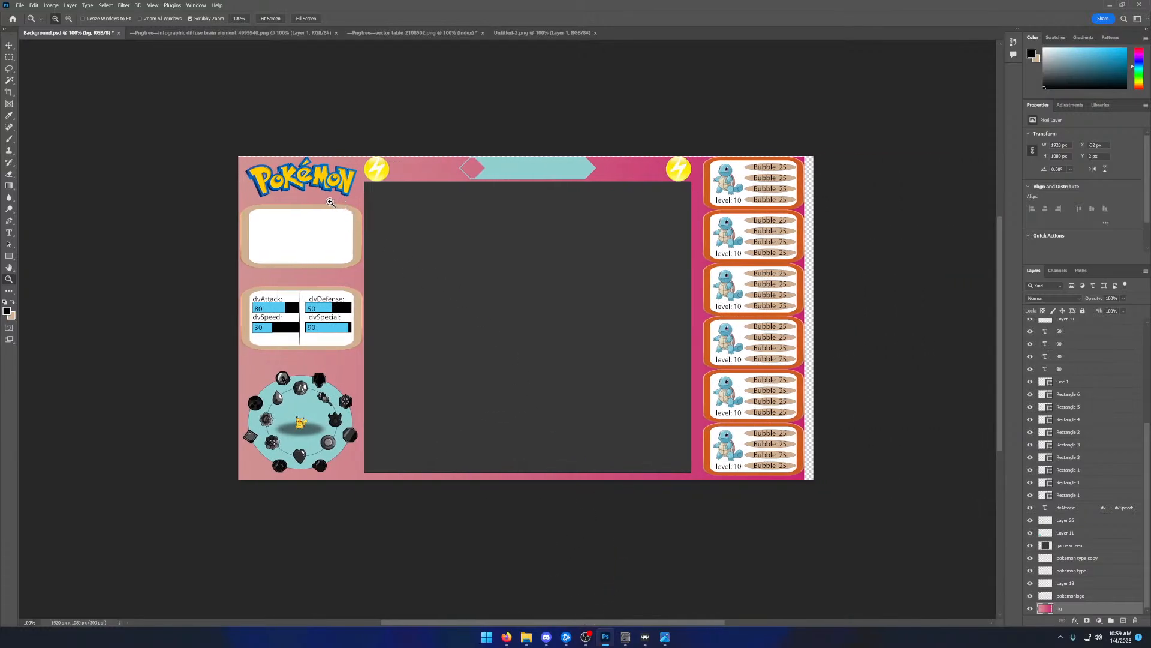
left_click(9, 45)
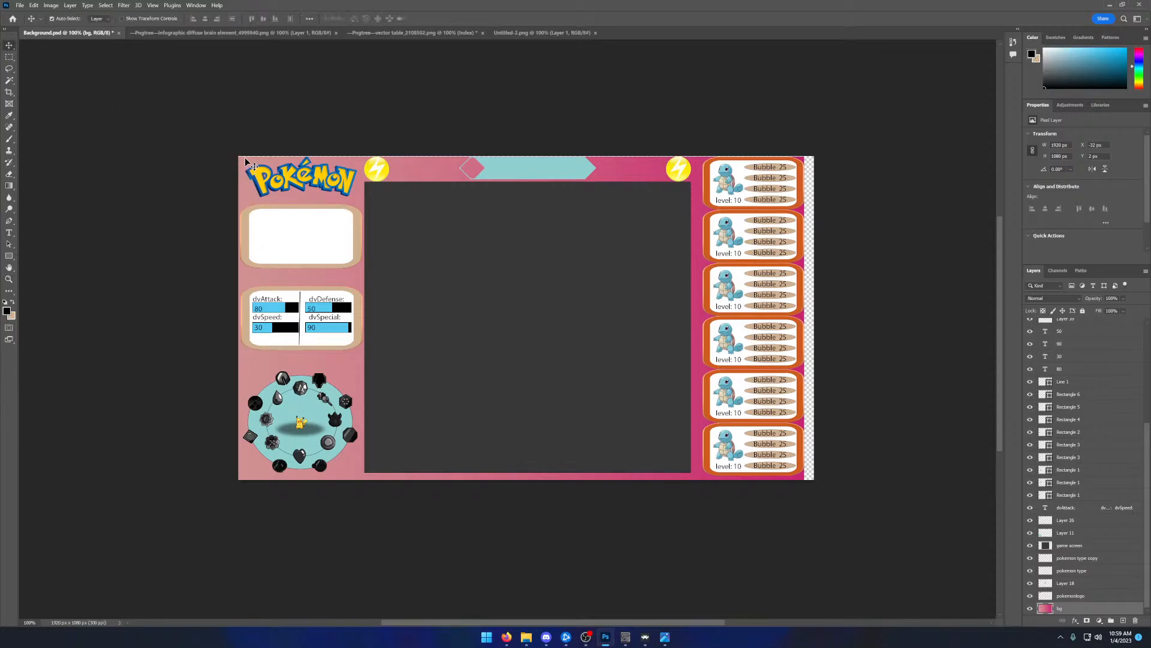
mouse_move(245, 161)
left_mouse_down()
mouse_move(256, 161)
mouse_move(247, 160)
left_mouse_up()
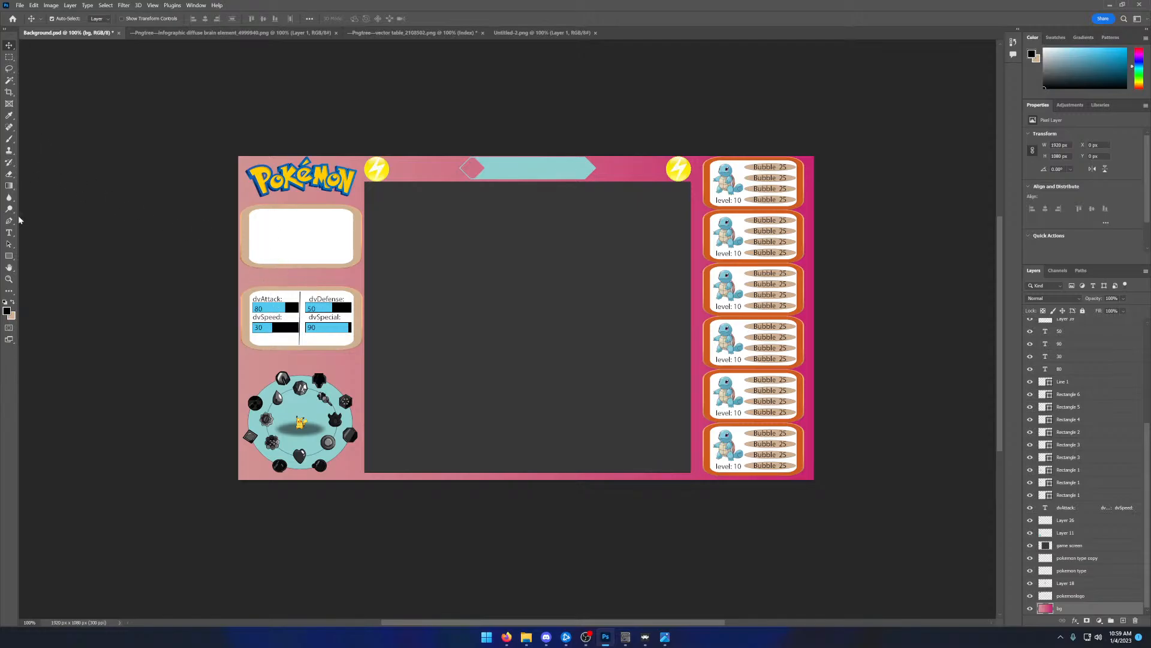
left_click(9, 232)
left_click_drag(255, 217, 365, 262)
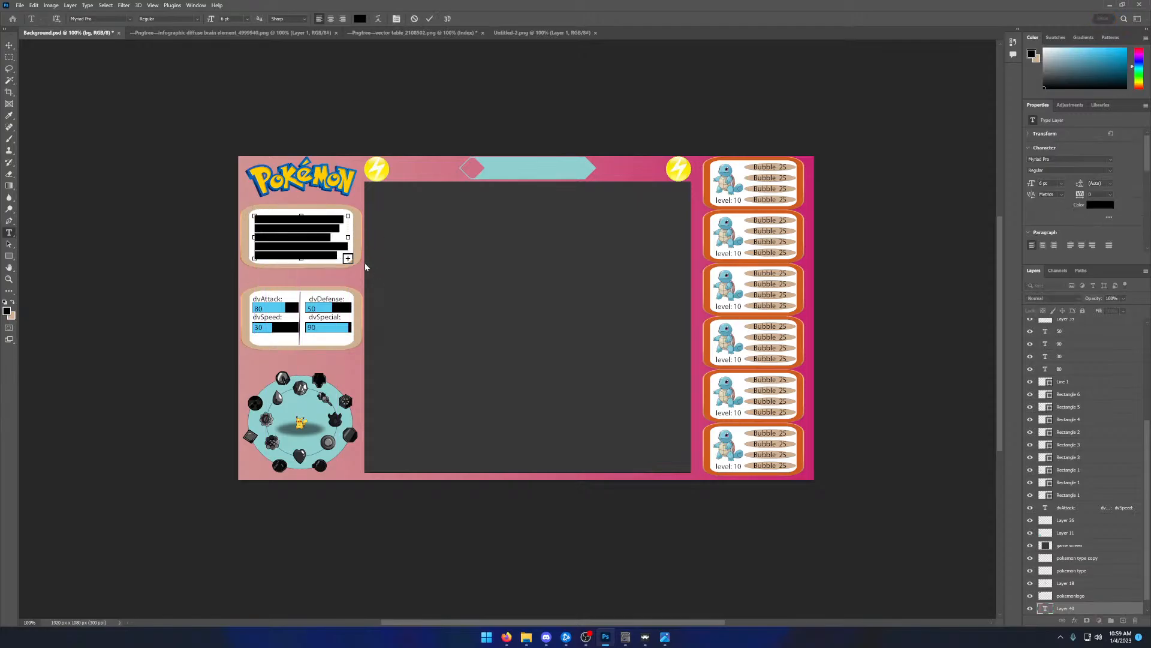
key("BackSpace")
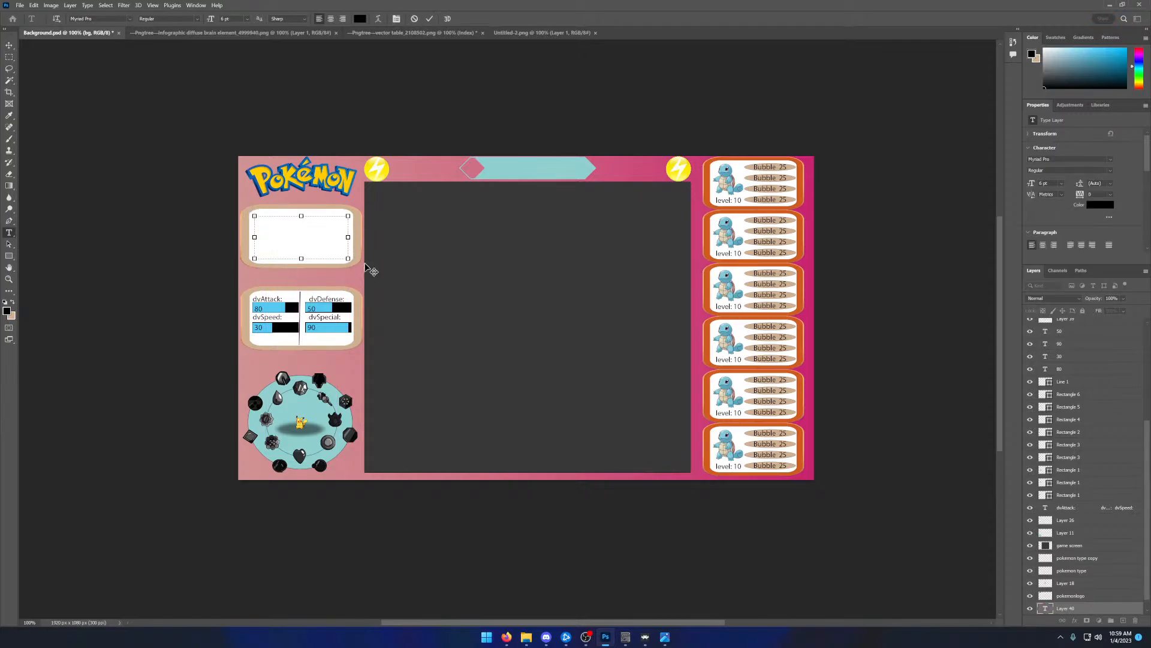
left_click(360, 19)
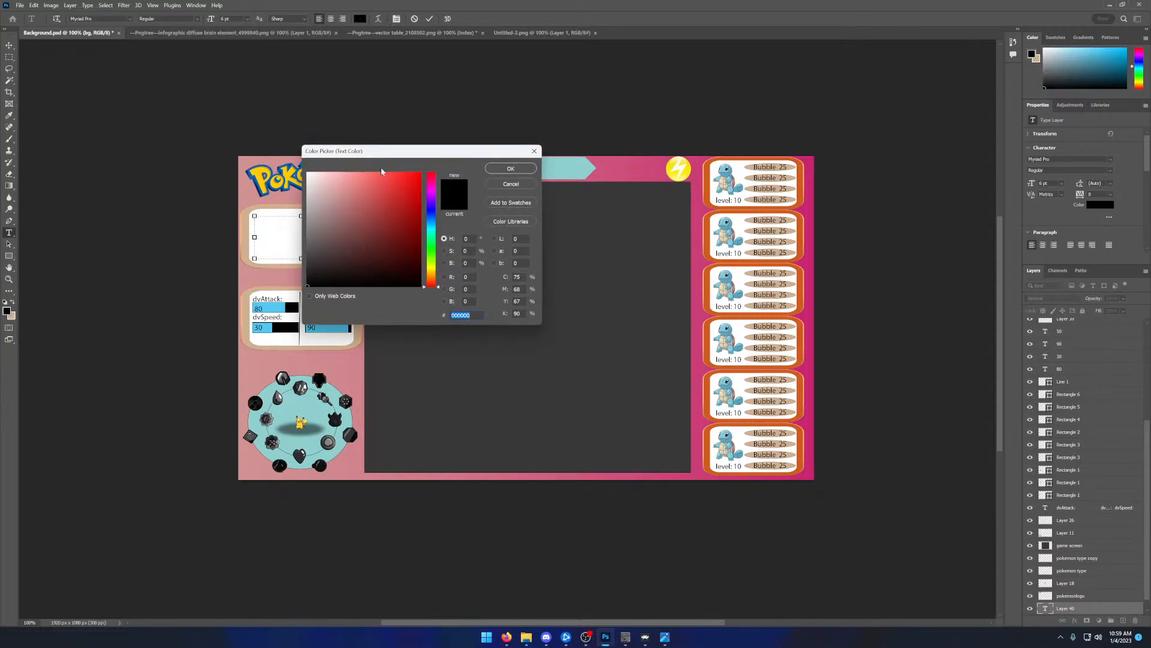
left_click(507, 169)
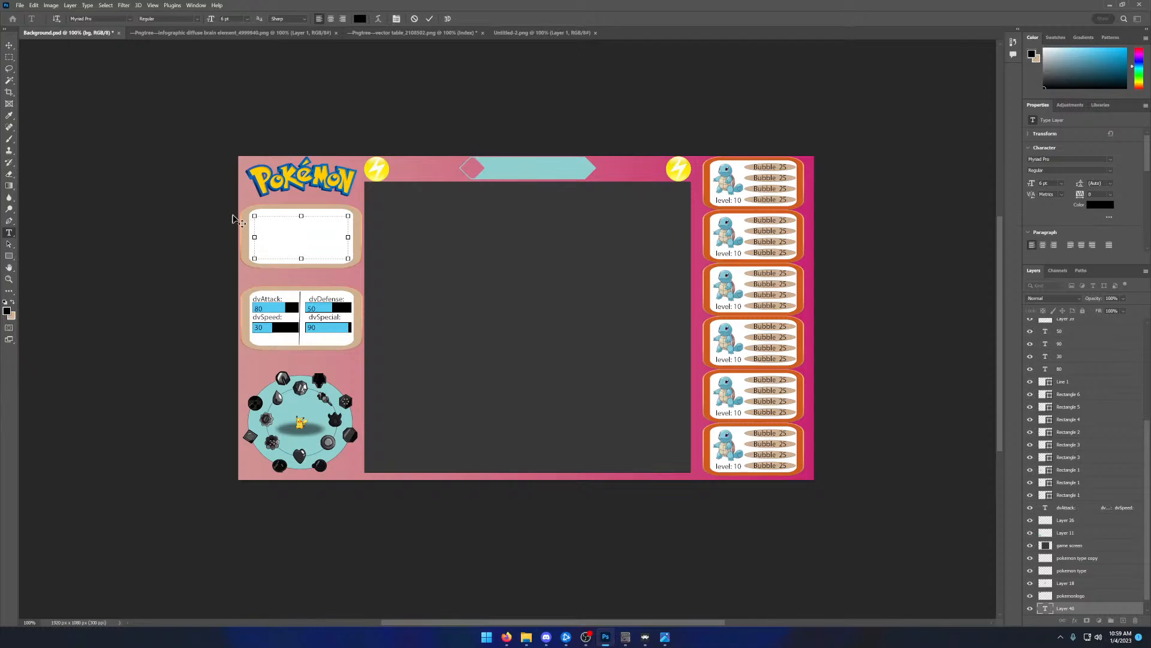
left_click(414, 19)
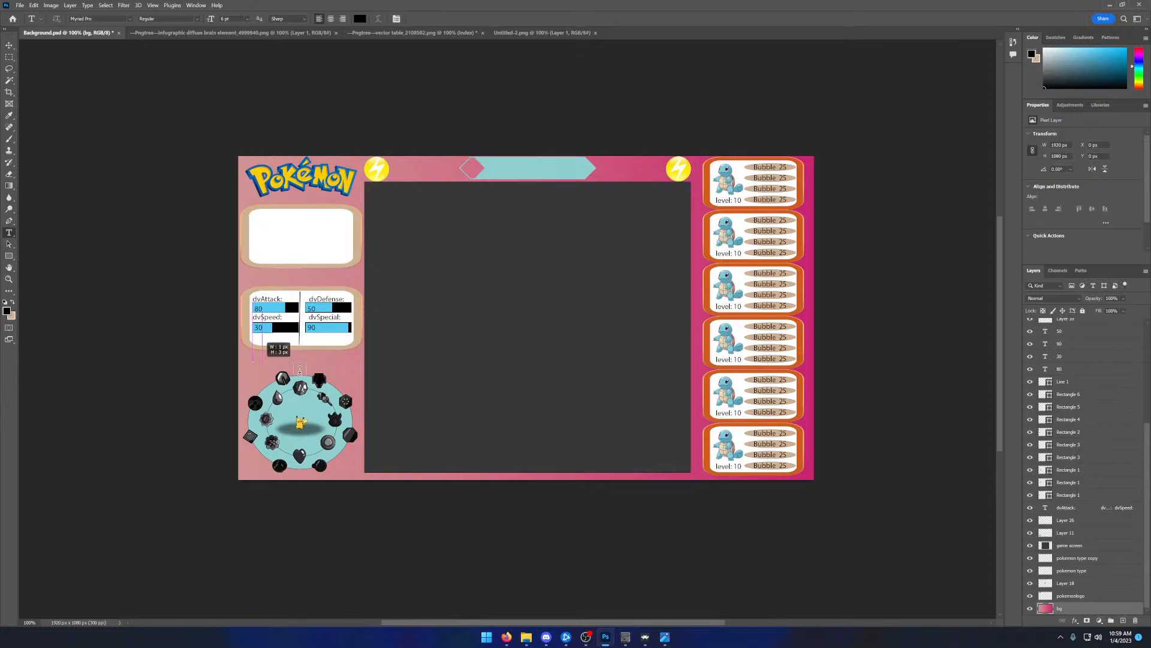
- Add a black text block below the dv stats panel with Gym1: to Gym4: in two columns, and repeat its rows underneath
left_click_drag(253, 362, 355, 387)
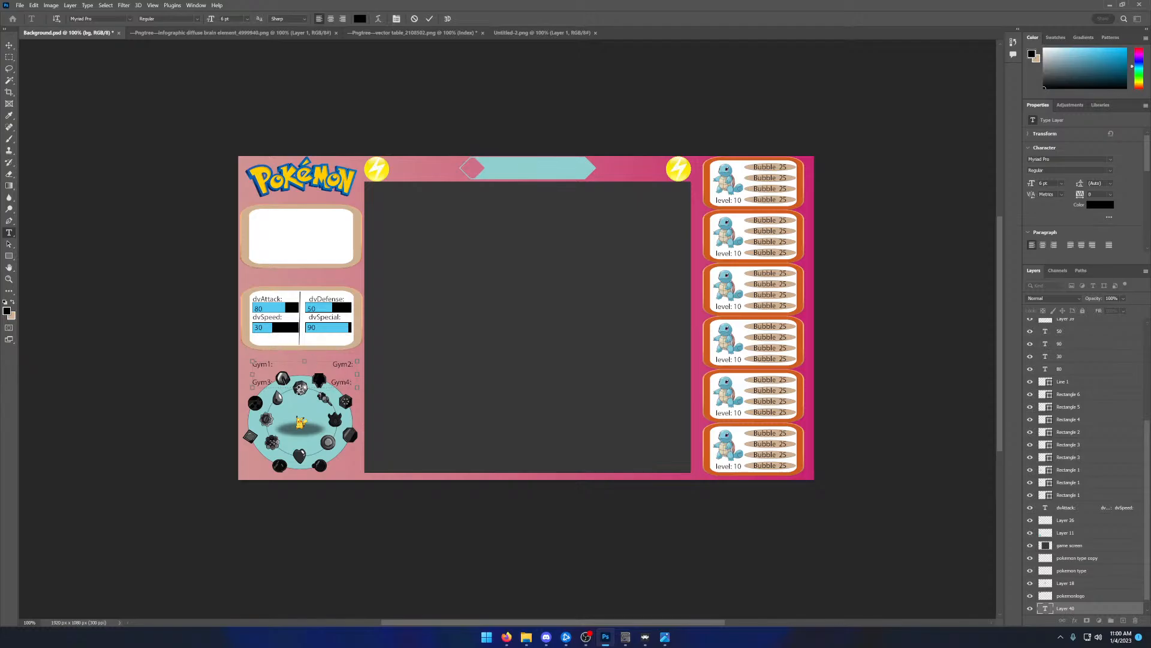
left_click_drag(300, 390, 298, 432)
left_click_drag(352, 382, 246, 362)
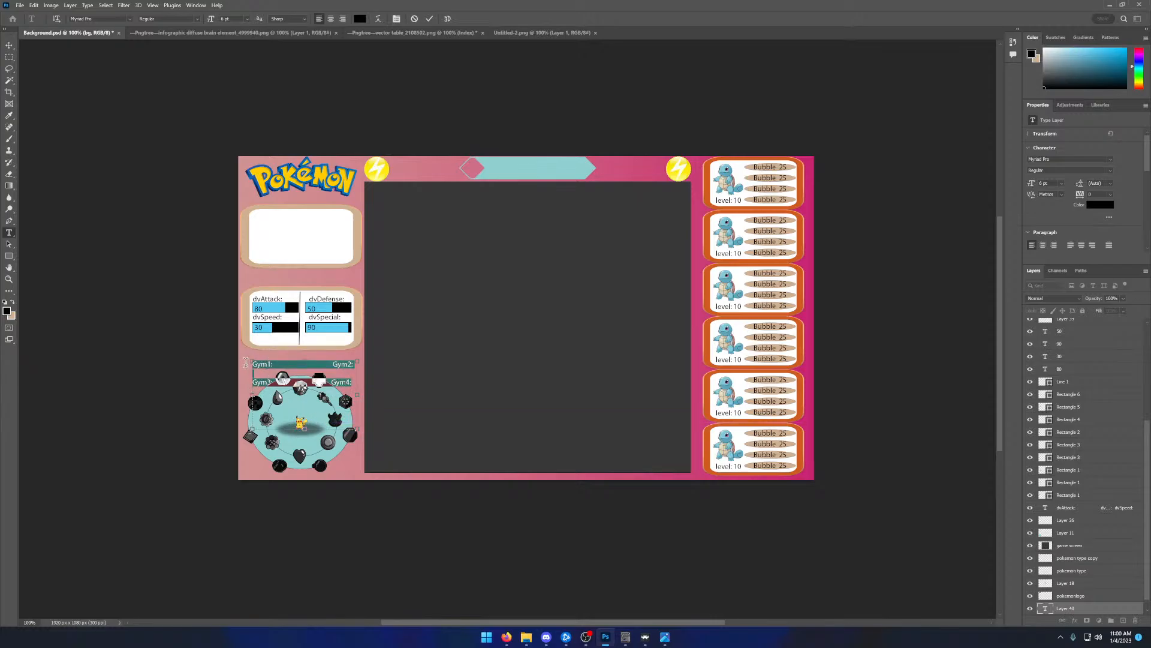
left_click(353, 382)
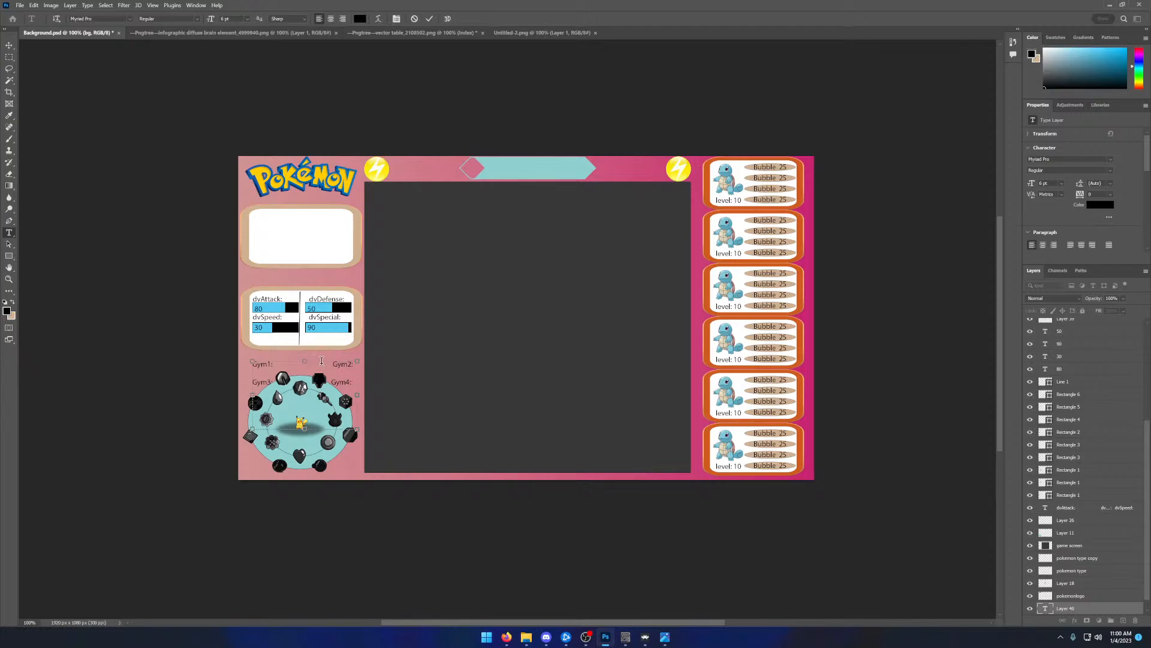
left_click(429, 18)
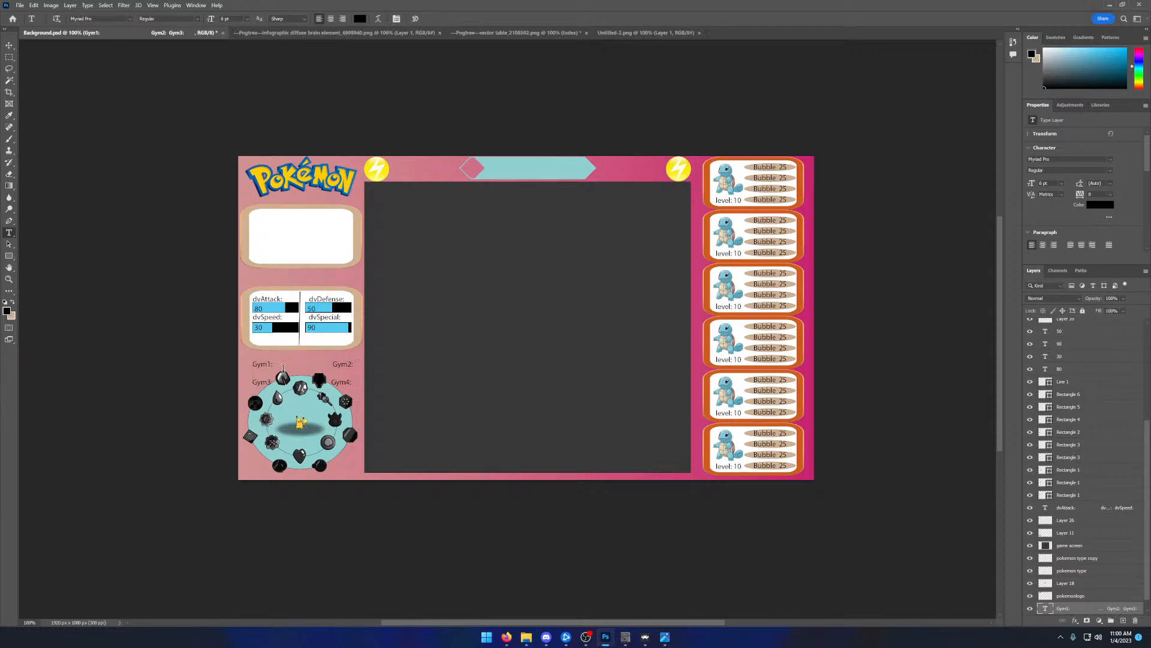
- Move the gym text into the empty white panel under the Pokémon logo and place its layer directly above Layer 37
key("v")
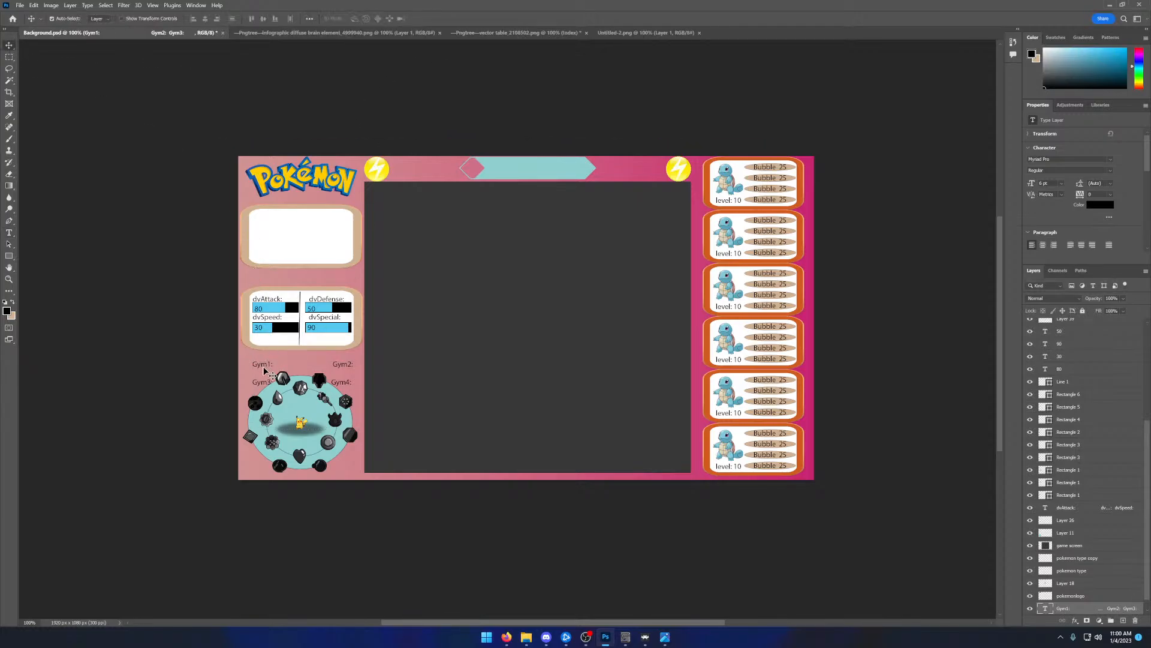
left_click_drag(273, 373, 260, 226)
left_click_drag(259, 226, 260, 225)
left_click_drag(1071, 608, 1093, 335)
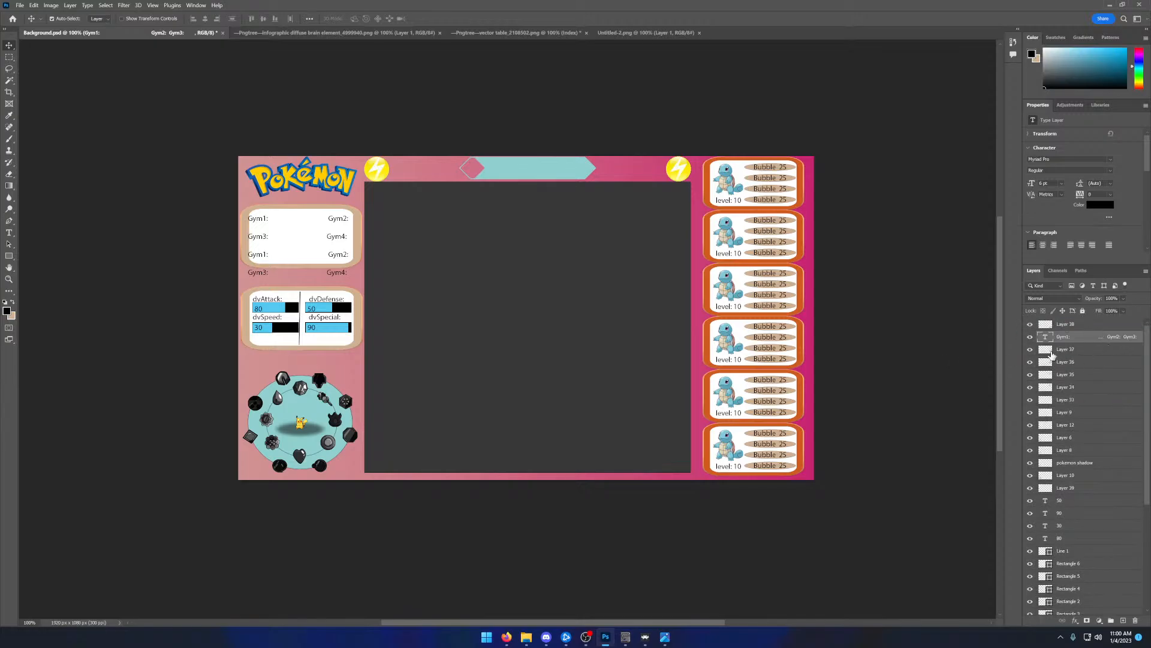
- Delete the repeated two lower rows of the gym text and shift the remaining Gym1: to Gym4: labels slightly right
double_click(309, 259)
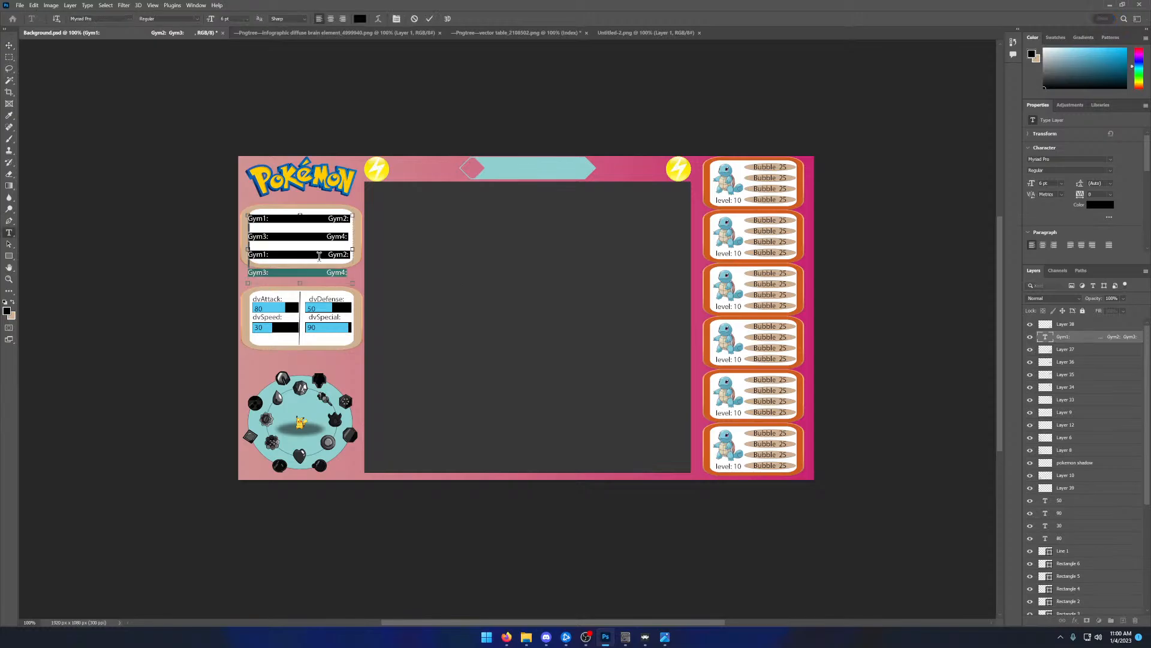
left_click(266, 254)
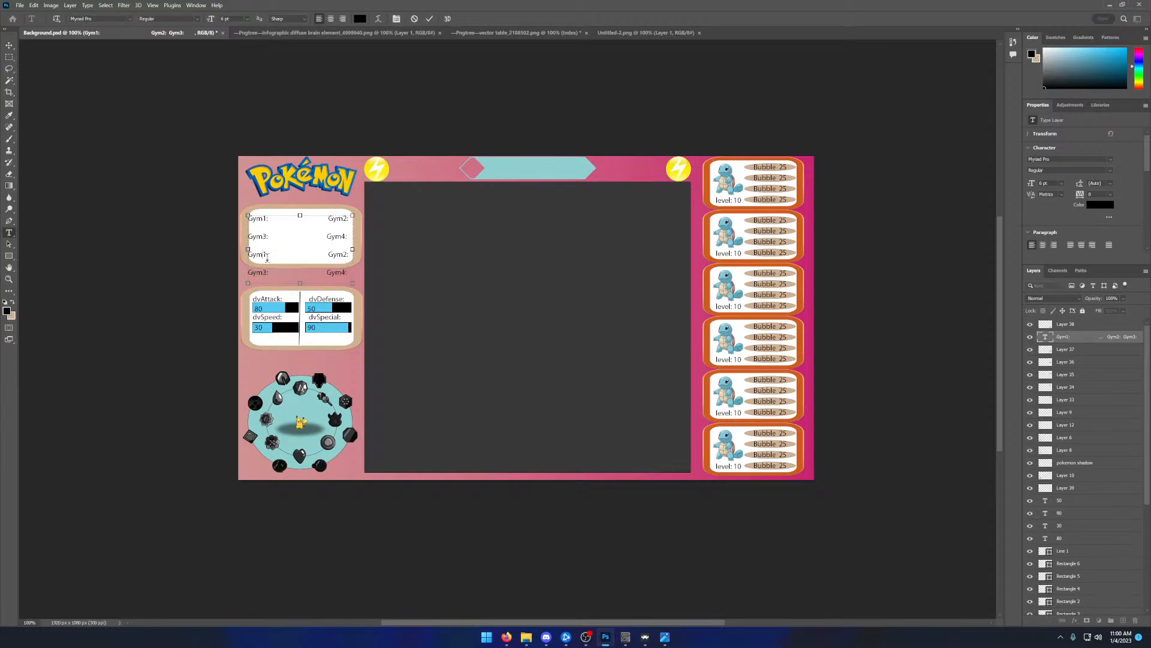
key("BackSpace")
type("5")
left_click_drag(351, 275, 216, 254)
key("BackSpace")
left_click(429, 20)
key("v")
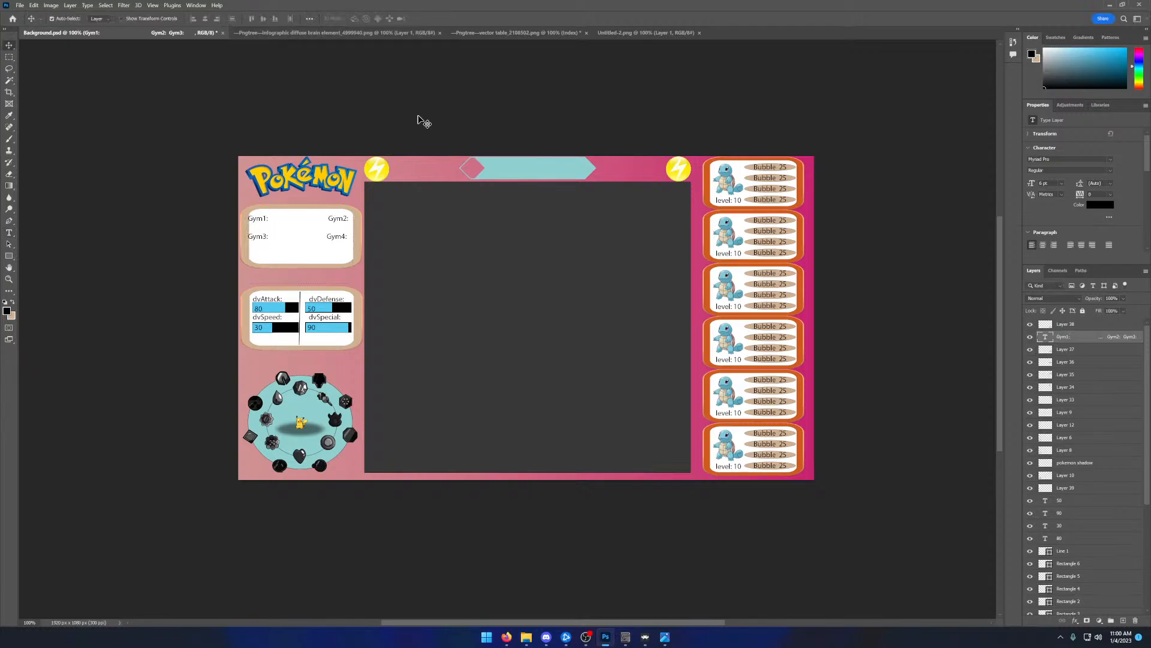
left_click_drag(335, 222, 340, 221)
- Draw a vertical divider line about 182 px long down the middle of the white gym panel
left_click(9, 256)
left_click(44, 289)
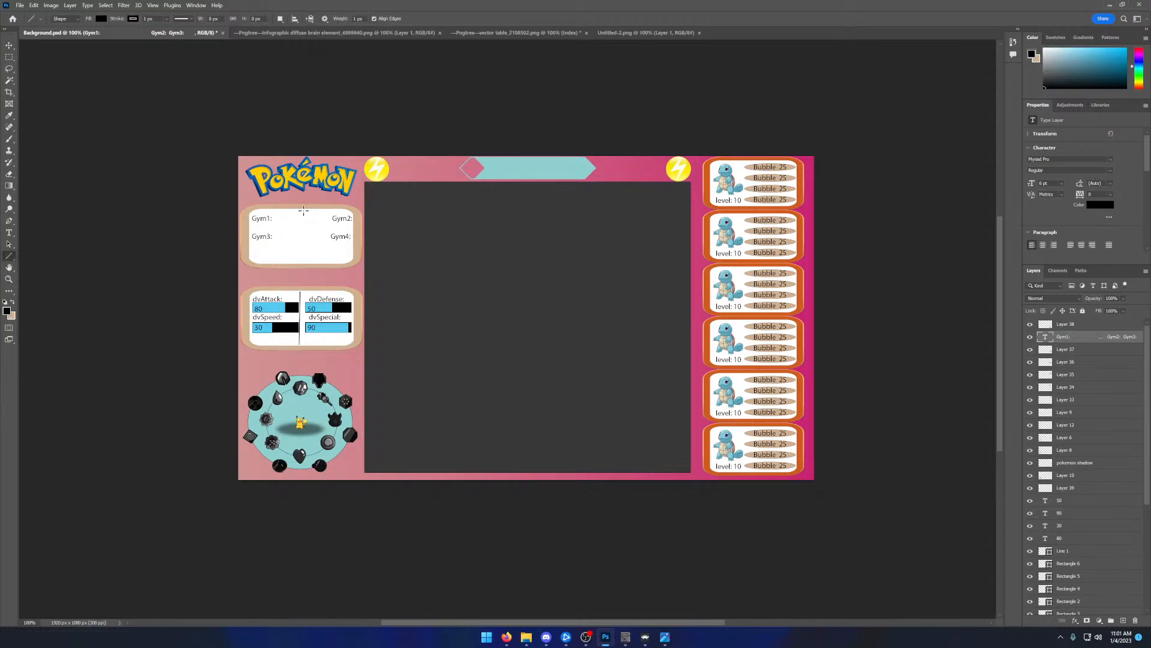
left_click_drag(303, 208, 304, 264)
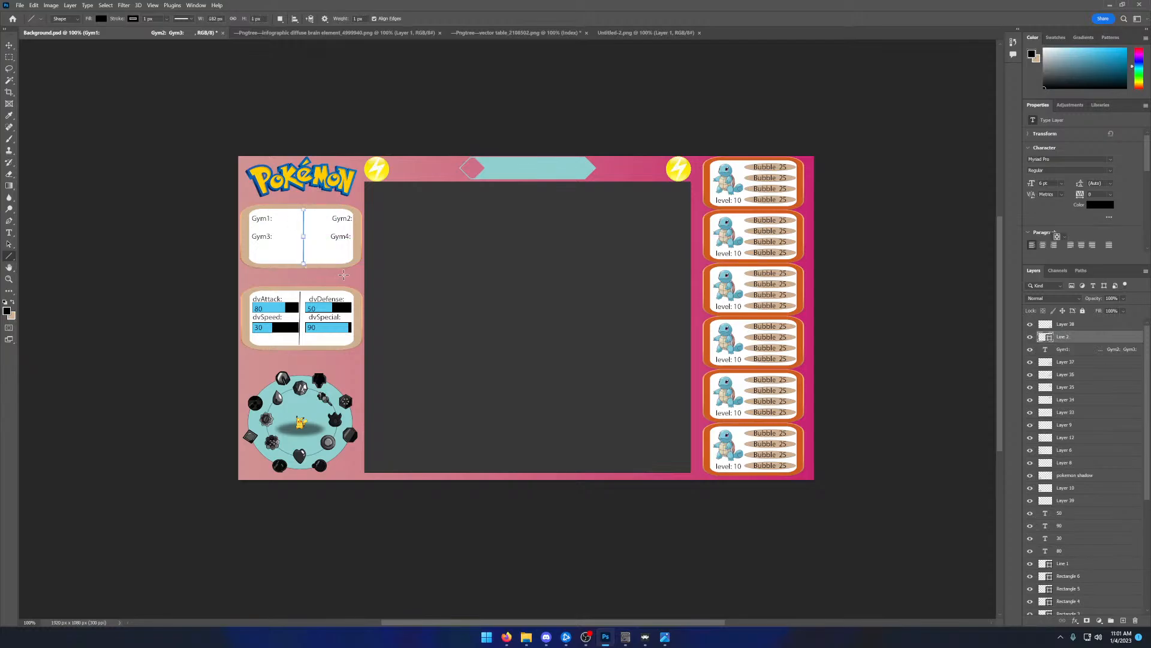
- Add another blank line between the two rows of the gym text to lower Gym3: and Gym4:
left_click(9, 45)
double_click(277, 240)
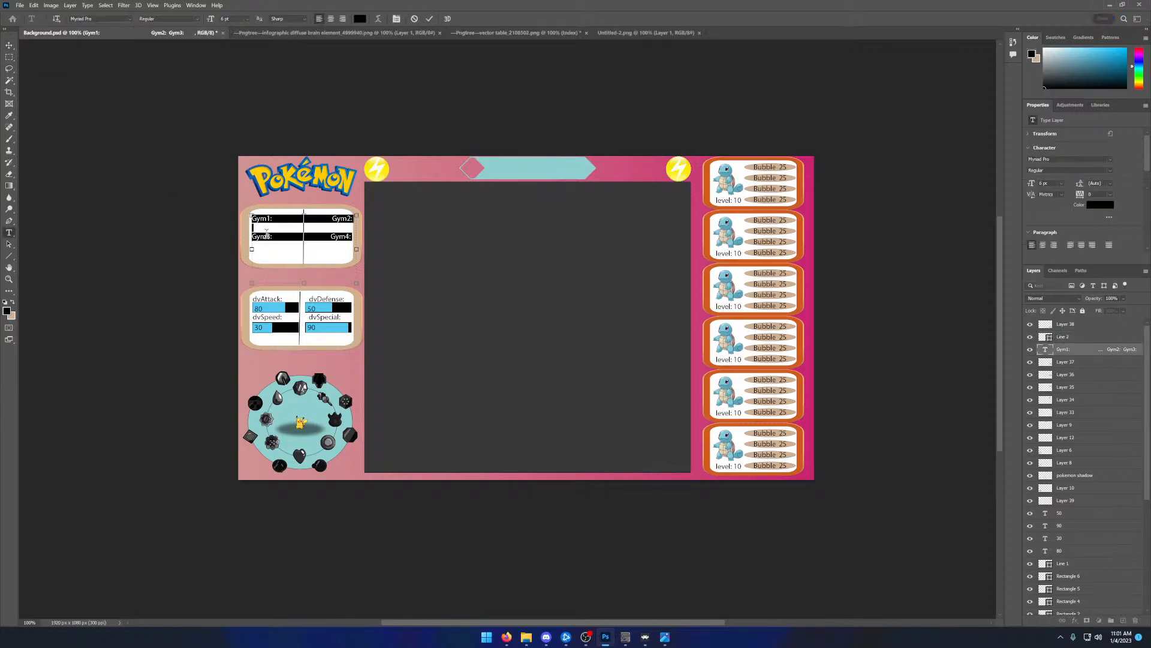
left_click(272, 230)
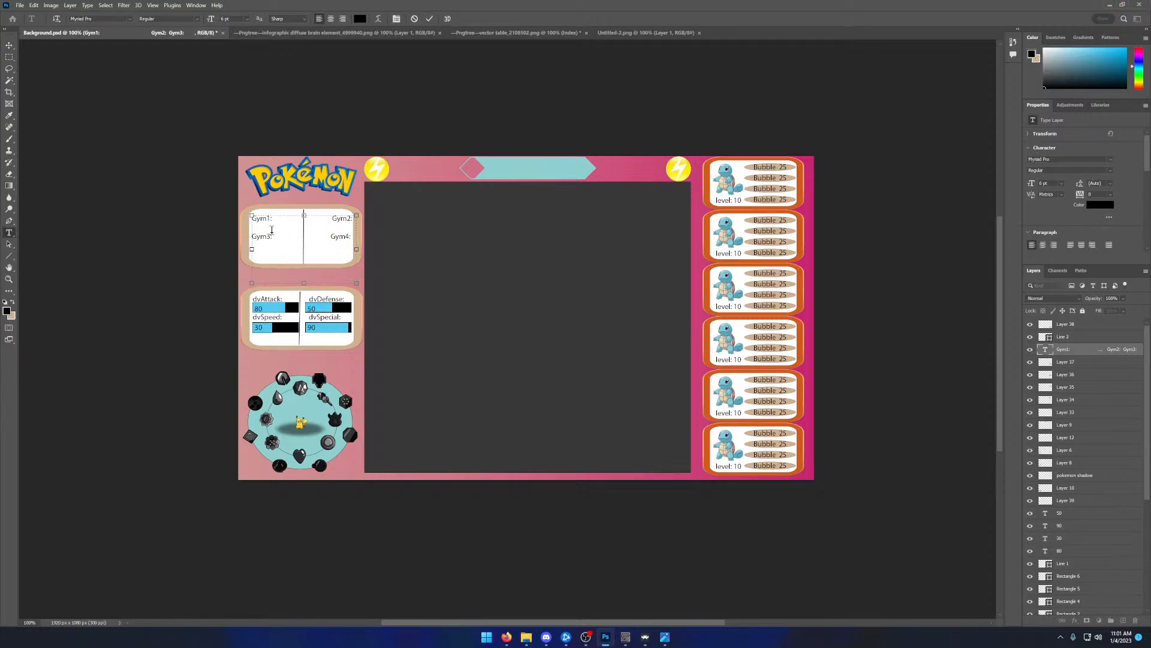
key("Return")
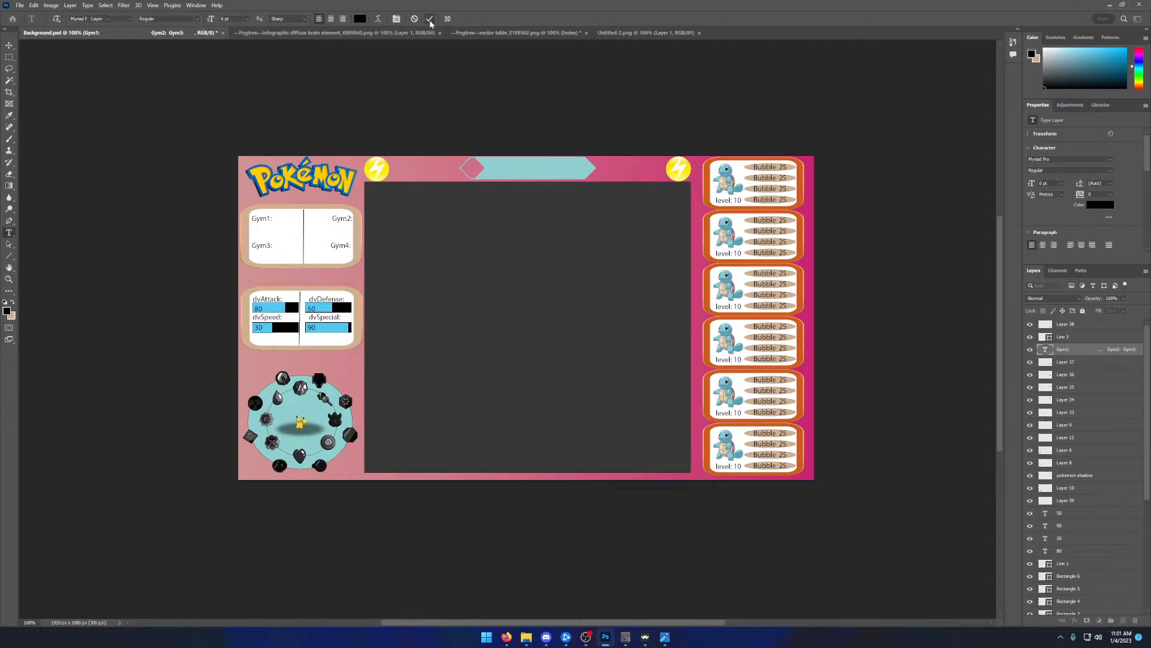
left_click(430, 19)
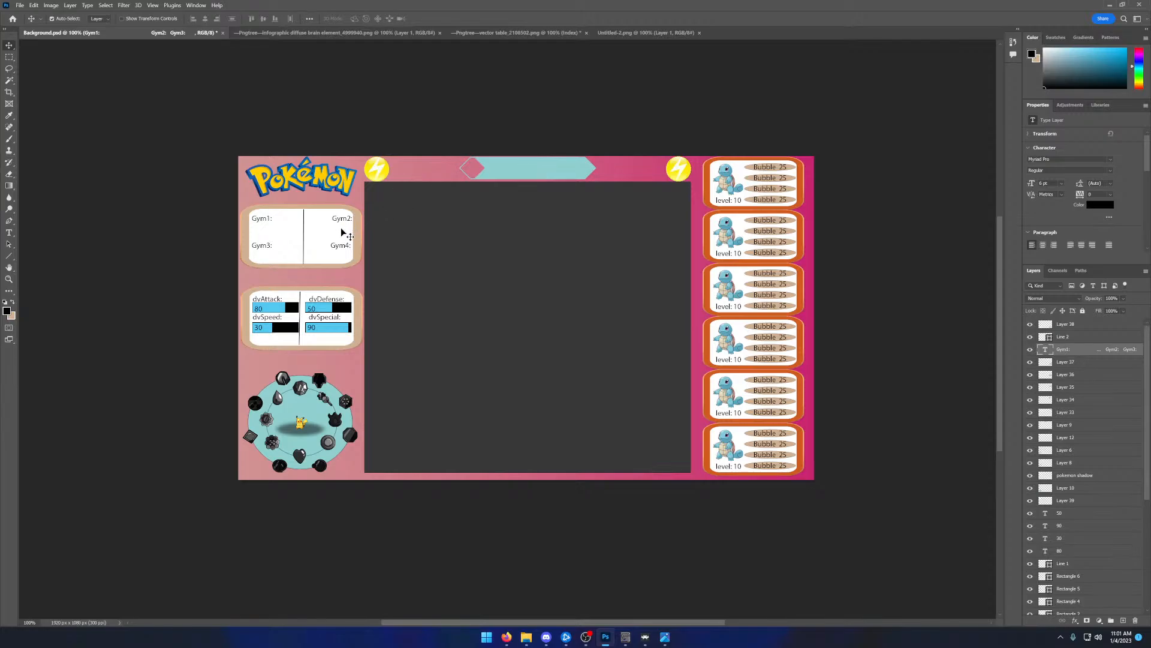
- Remove part of the spacing before Gym4: and Gym2: to shift both labels toward the divider line
key("t")
left_click(331, 245)
left_click_drag(332, 245, 318, 246)
key("BackSpace")
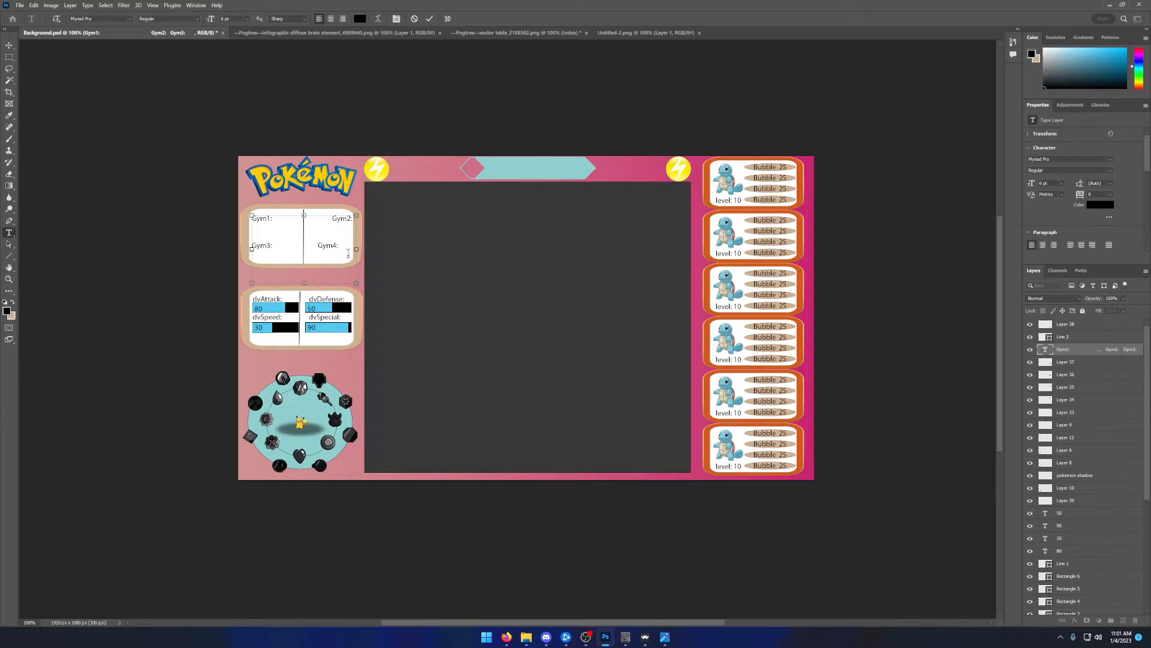
left_click_drag(332, 218, 318, 219)
key("BackSpace")
- Indent Gym1: and Gym3: so both labels sit centred in the left half of the gym panel
left_click(253, 245)
key("BackSpace")
key("BackSpace")
key("BackSpace")
- Trim the spacing before Gym2: and Gym4: until both labels are centred in the right half of the gym panel
left_click(333, 220)
key("BackSpace")
key("BackSpace")
key("BackSpace")
key("BackSpace")
key("BackSpace")
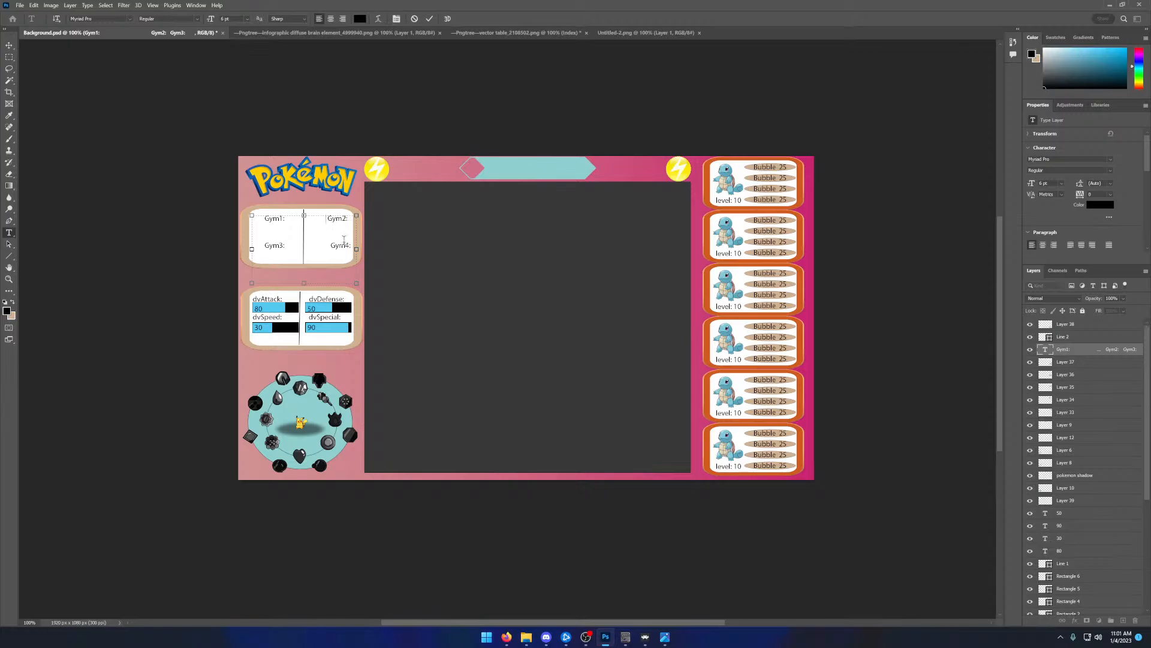
key("BackSpace")
left_click(331, 245)
key("BackSpace")
key("BackSpace")
key("BackSpace")
key("BackSpace")
key("BackSpace")
left_click(428, 18)
key("v")
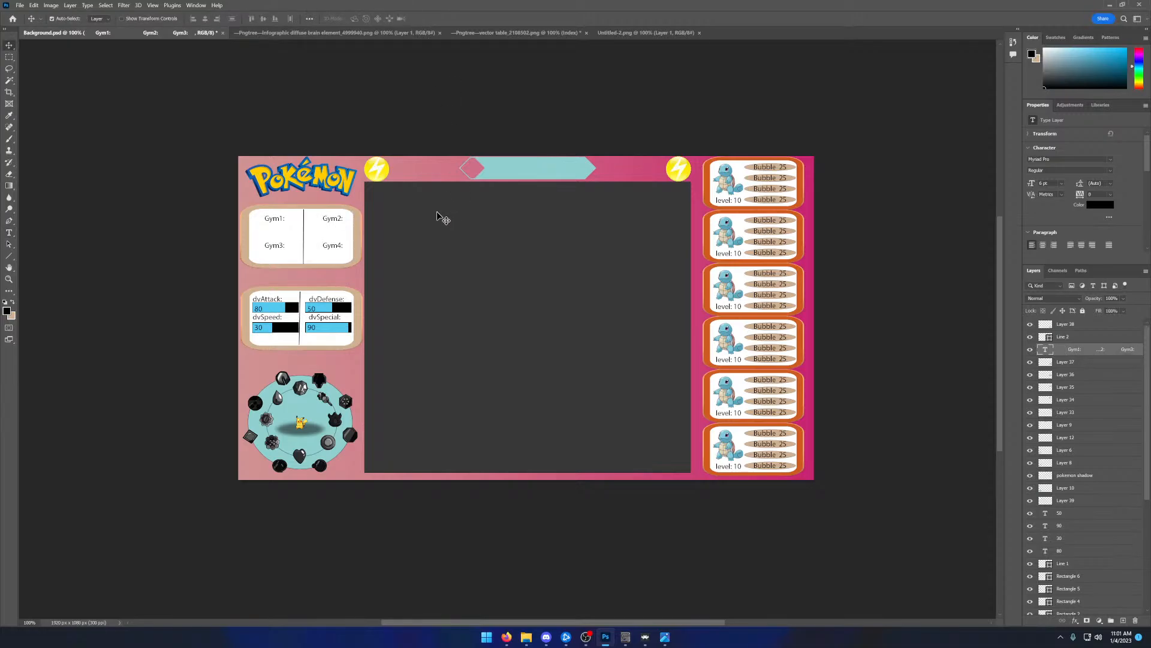
- Add a text block over the gym panel with the times 05:30, 15:10, 25:00 and 33:43 beneath Gym1: to Gym4:
left_click(9, 233)
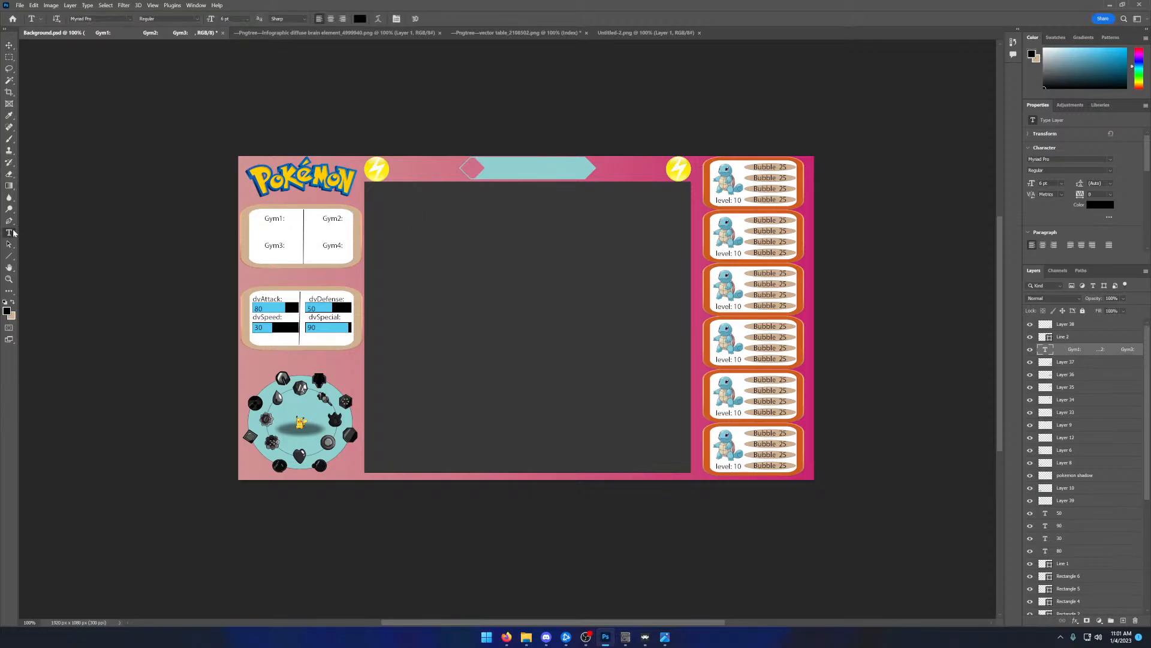
left_click_drag(253, 227, 349, 259)
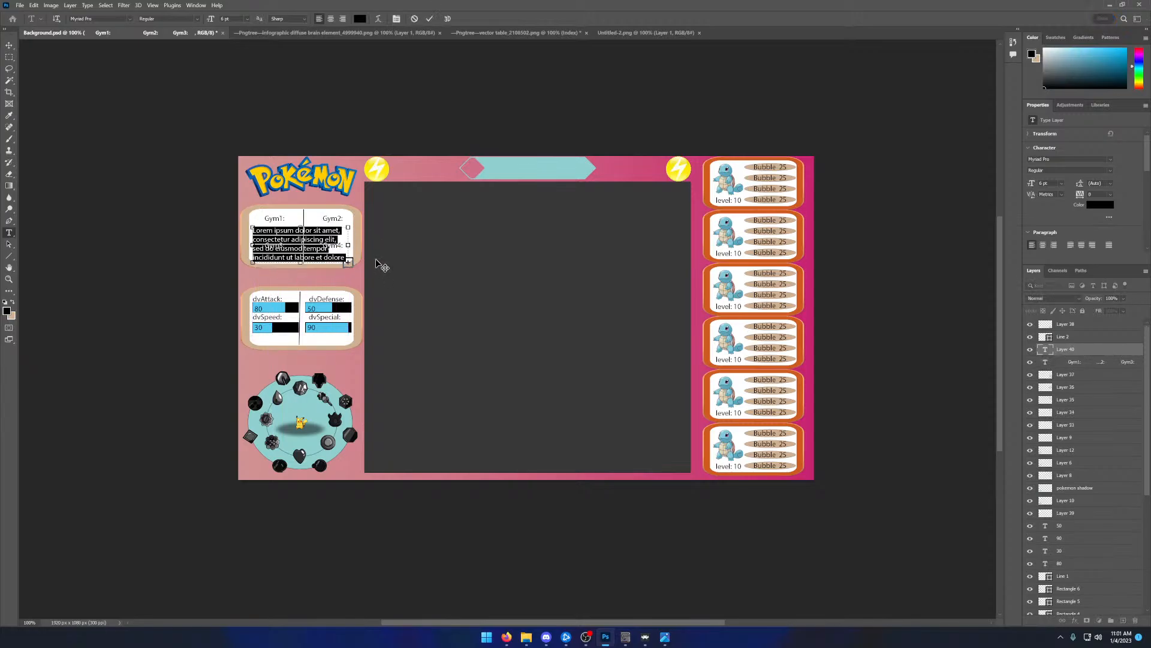
key("BackSpace")
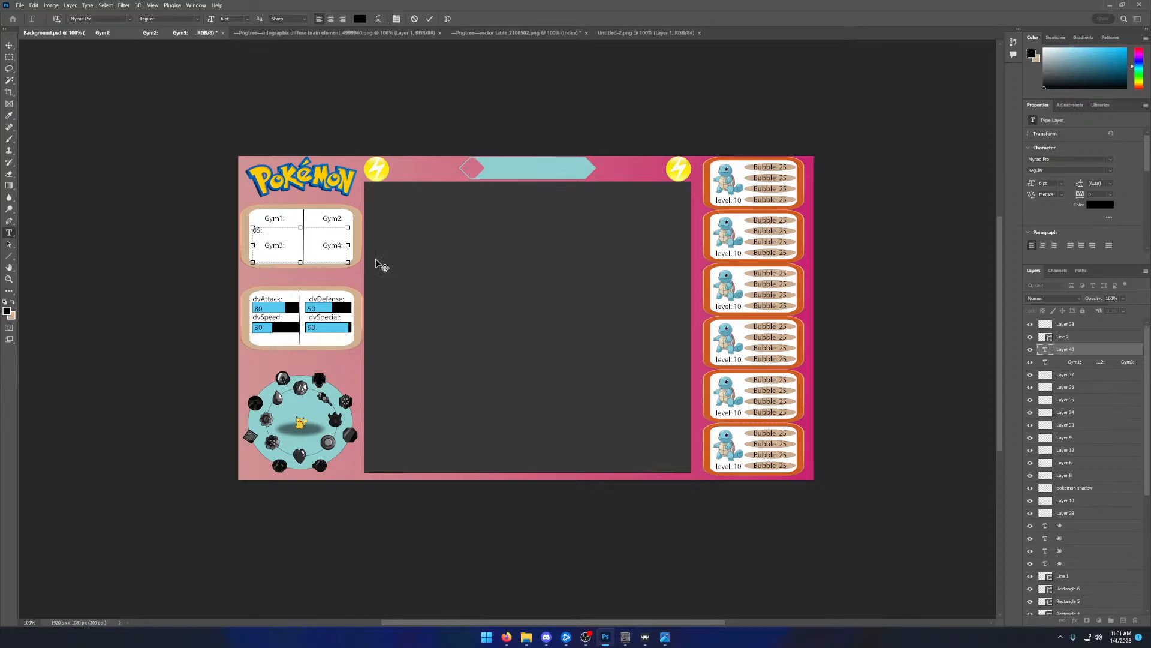
type("05:30")
type("5:10")
key("Return")
type("25")
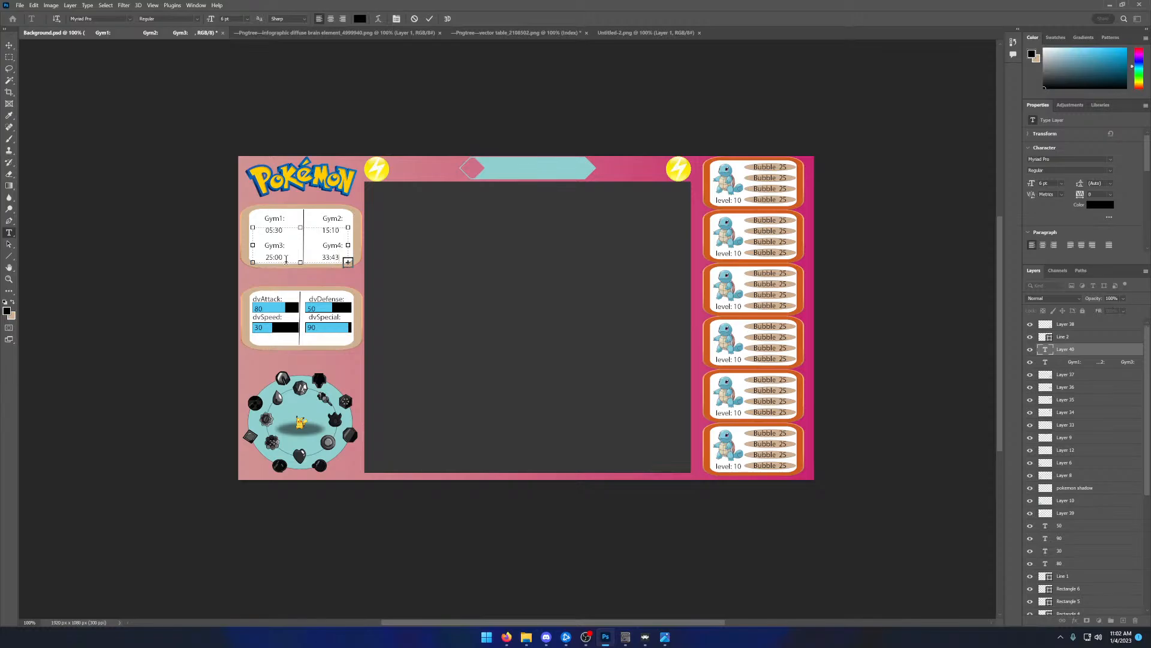
left_click(428, 20)
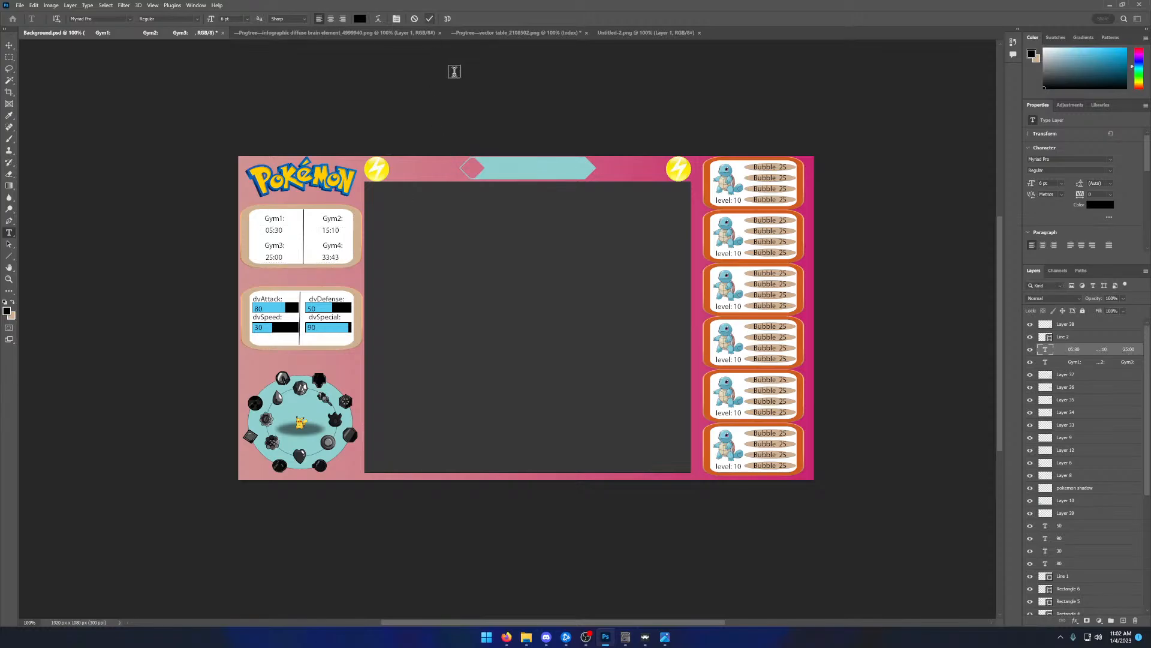
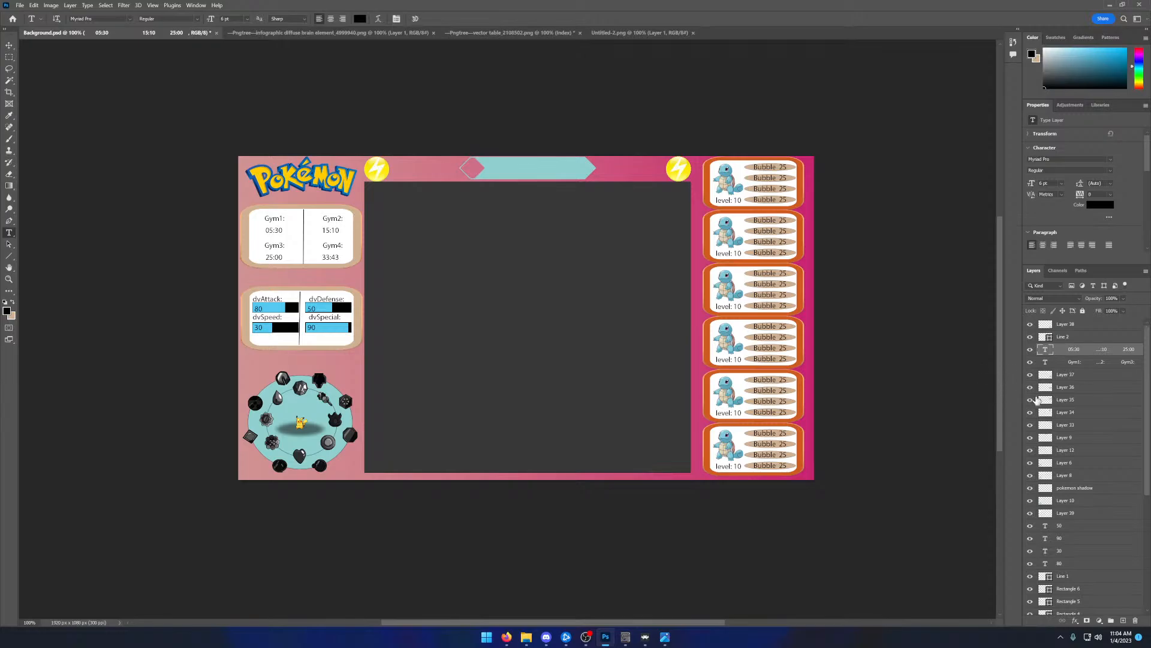
- Toggle layers such as Layer 39, Layer 20 and Layer 11 off and on to identify which overlay elements they contain
scroll(1036, 423, "down", 2)
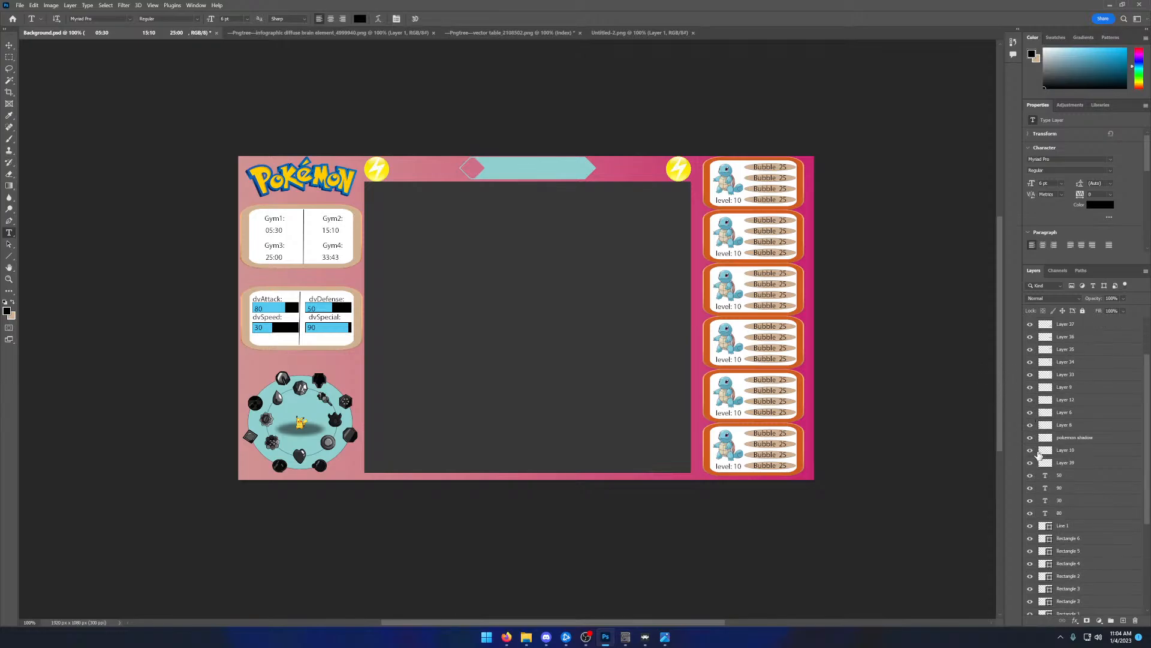
left_click(1035, 451)
left_click(1031, 439)
left_click(1031, 439)
left_click(1030, 464)
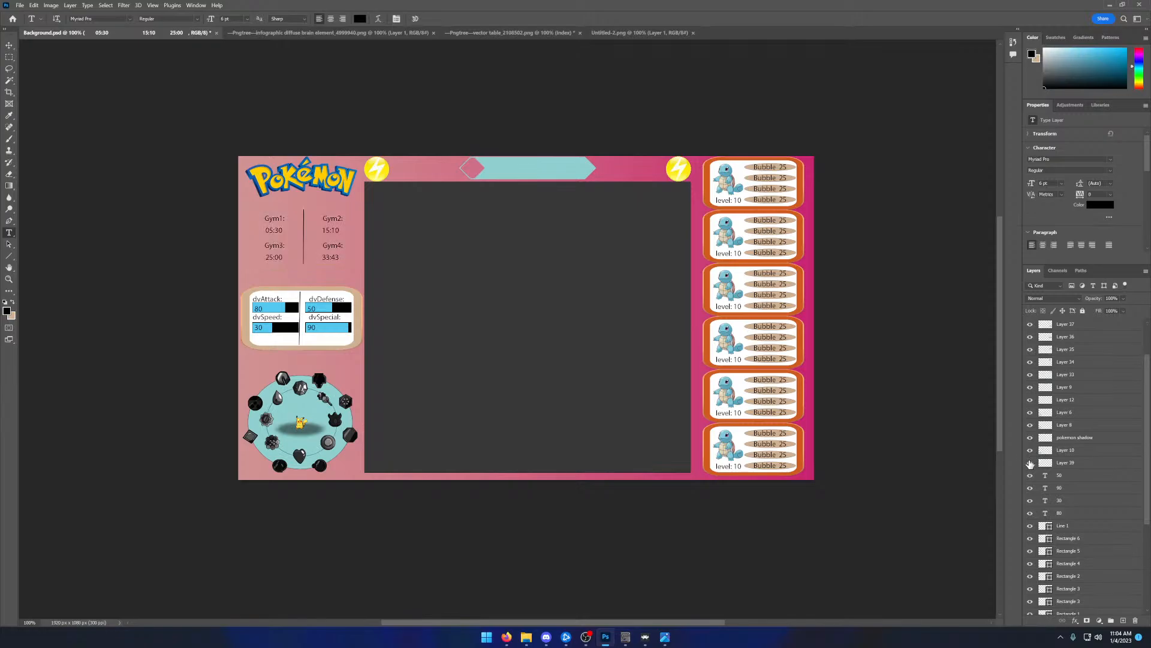
left_click(1031, 464)
scroll(1031, 474, "down", 2)
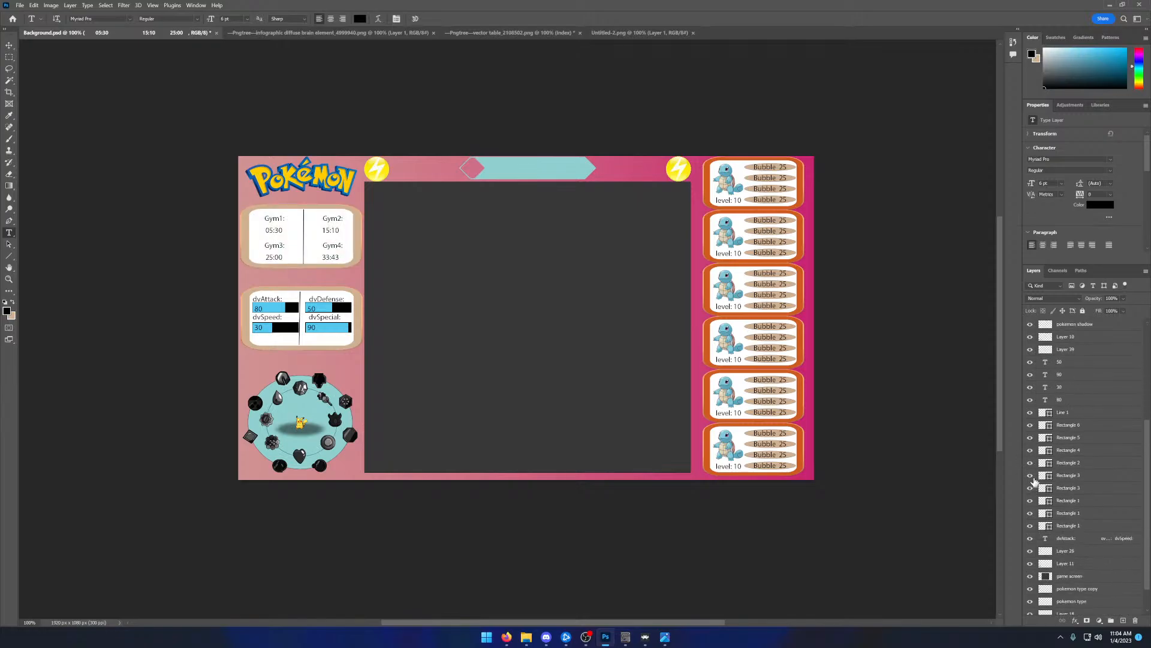
scroll(1032, 489, "down", 3)
left_click(1031, 520)
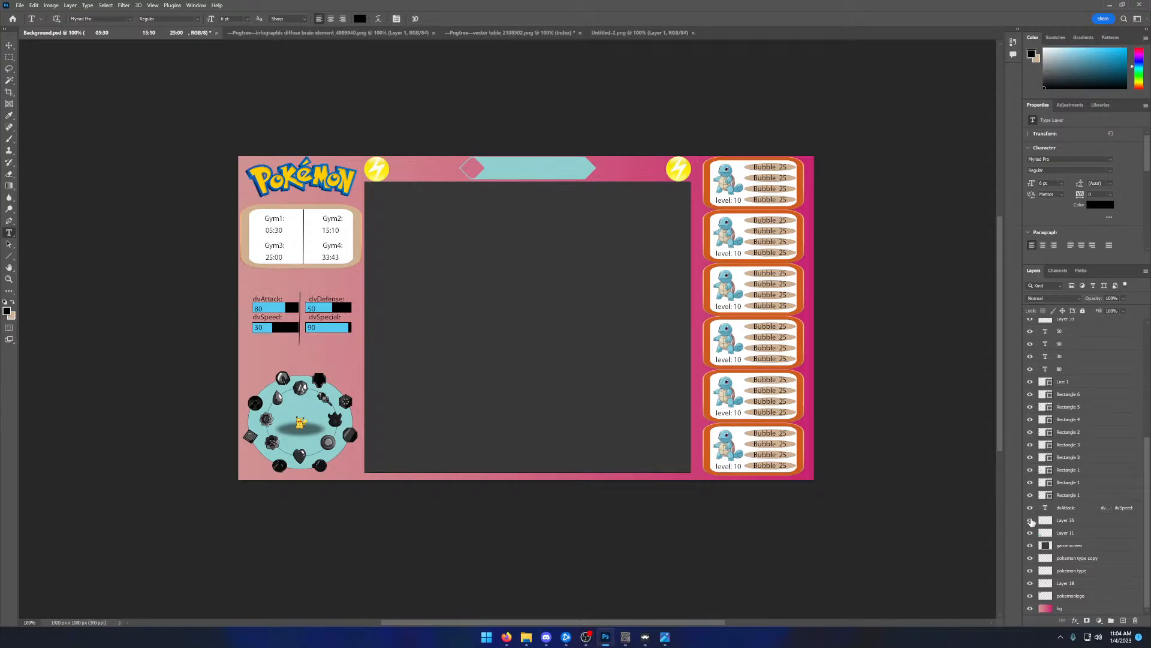
left_click(1031, 520)
left_click(1030, 533)
left_click(1031, 532)
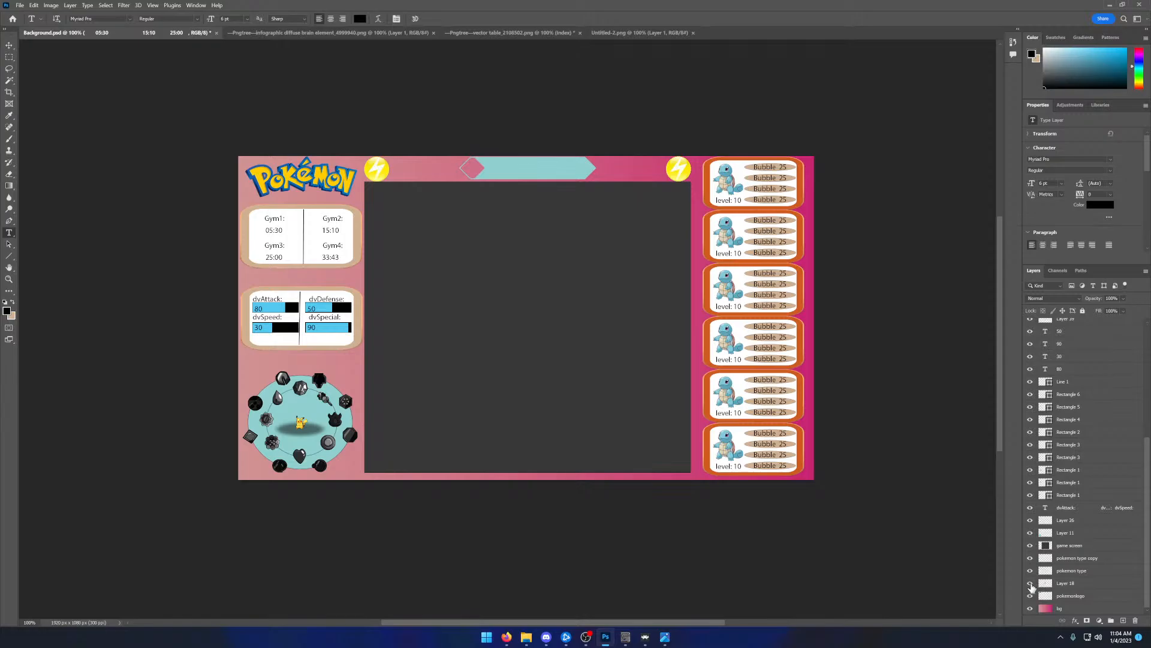
- Hide Layer 6 to reveal the coloured type badges around the Pikachu circle
scroll(1055, 413, "up", 3)
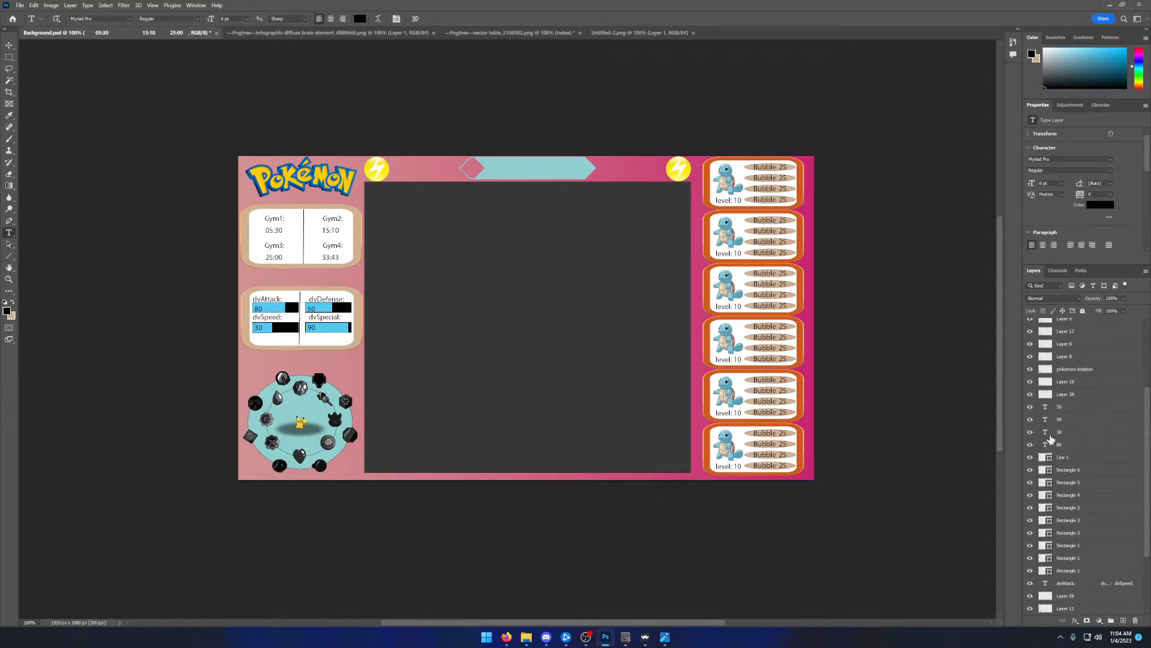
scroll(1051, 439, "up", 2)
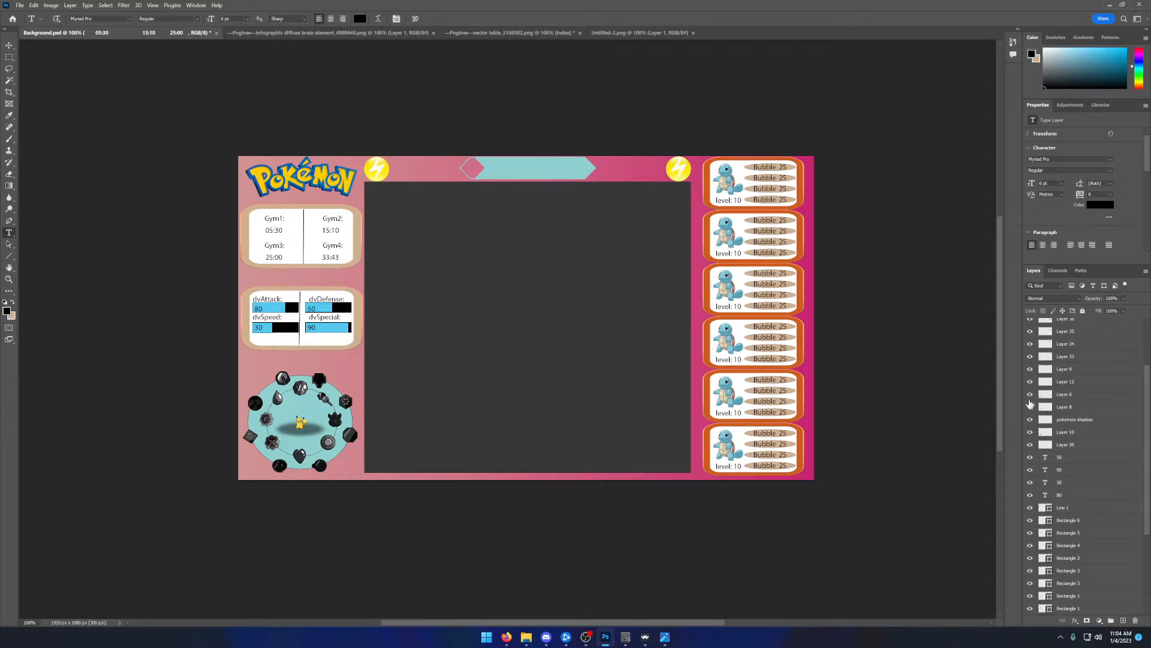
left_click(1031, 394)
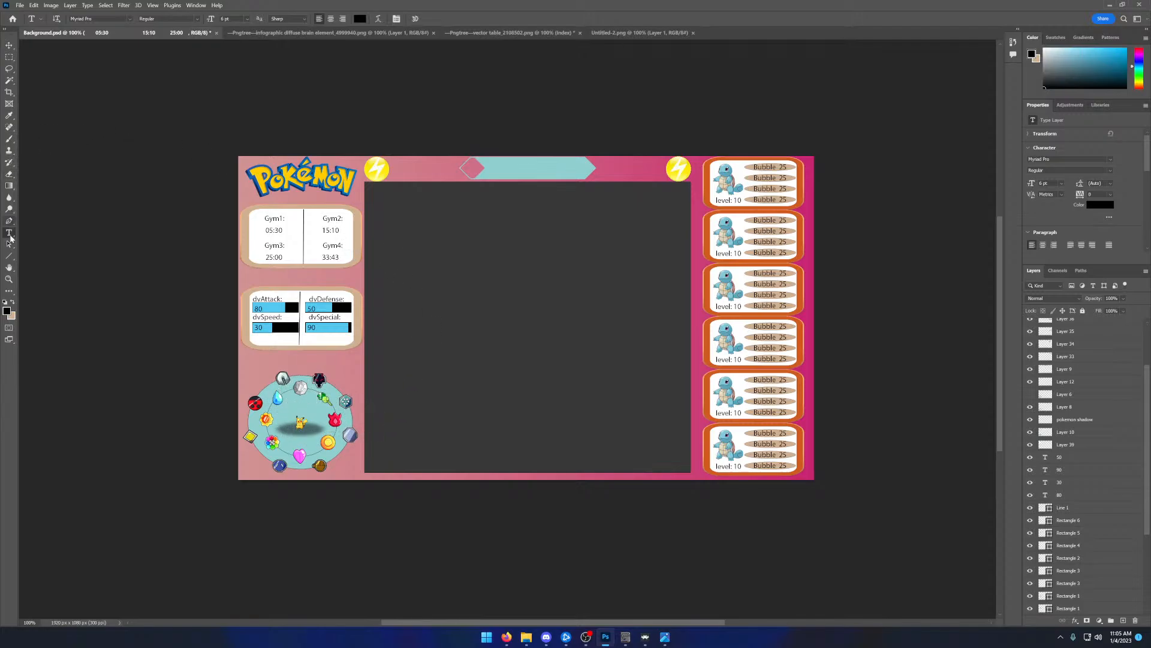
- Sample the light grey #c8c8c8 from the badge directly above Pikachu as the foreground colour
left_click(7, 311)
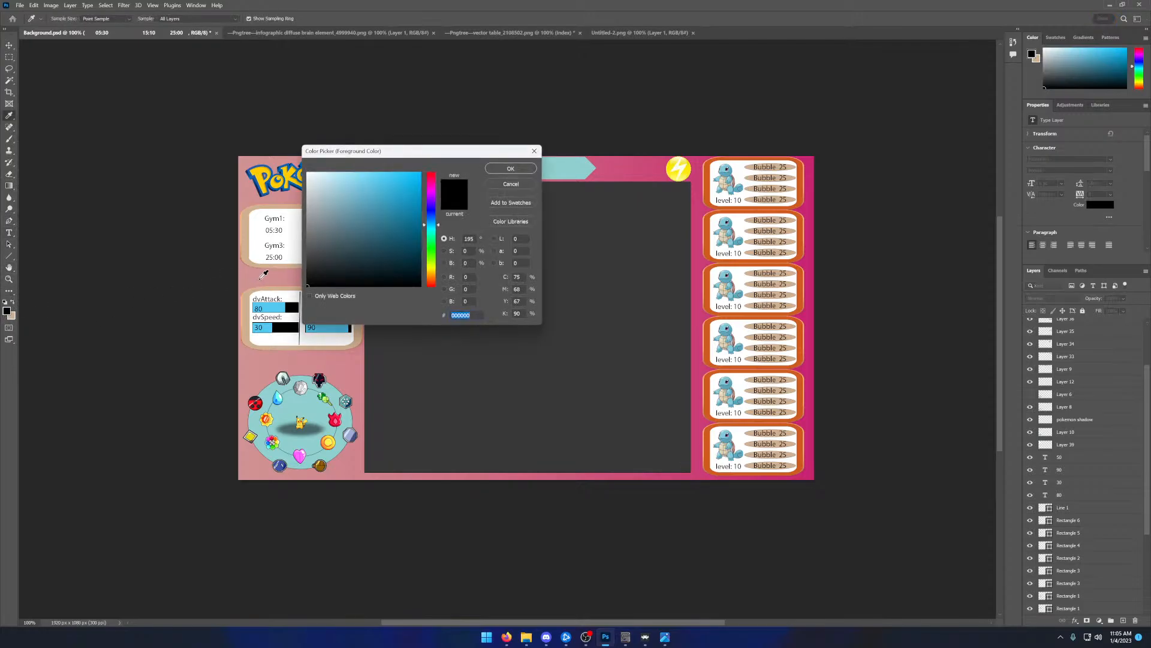
left_click(496, 183)
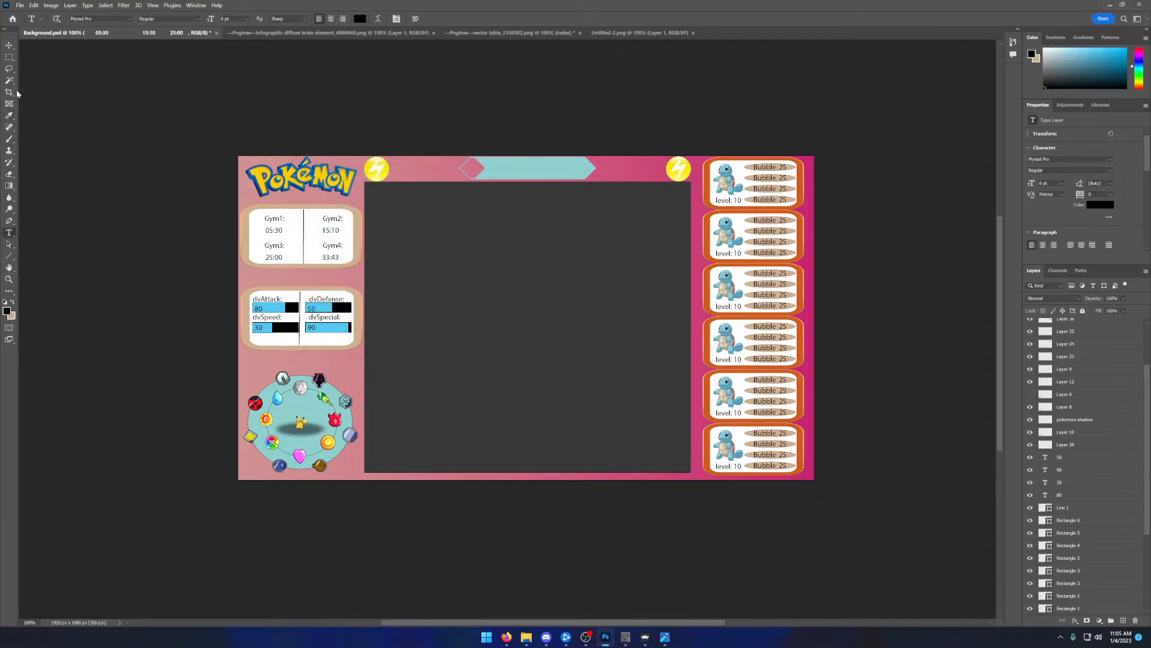
left_click(10, 116)
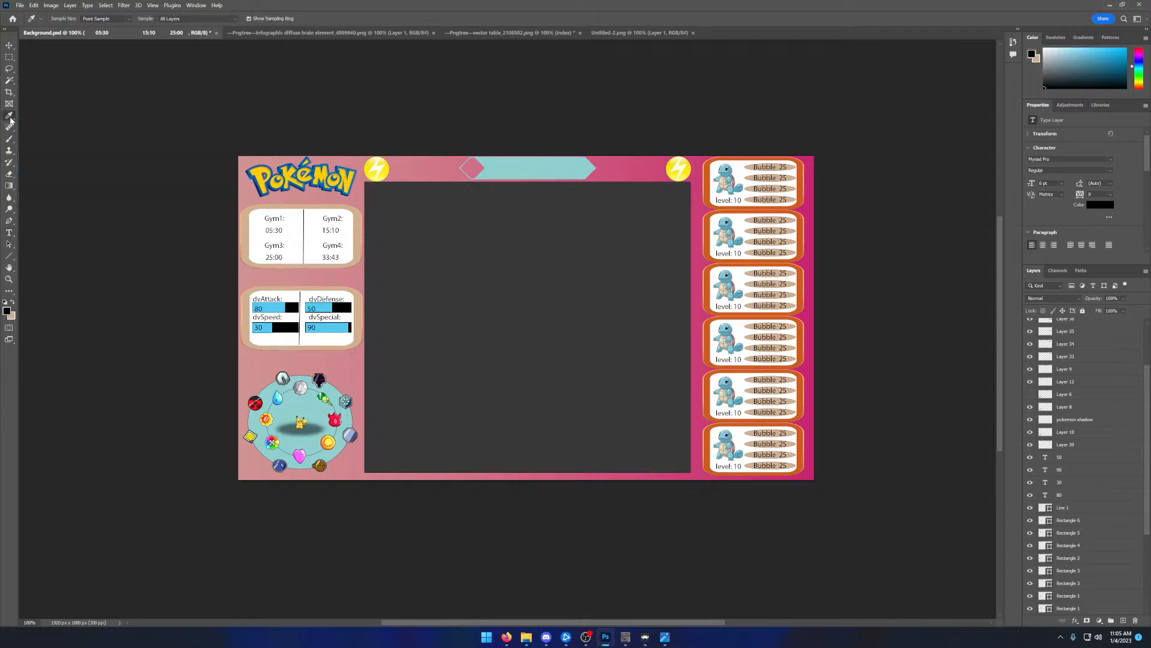
left_click(303, 387)
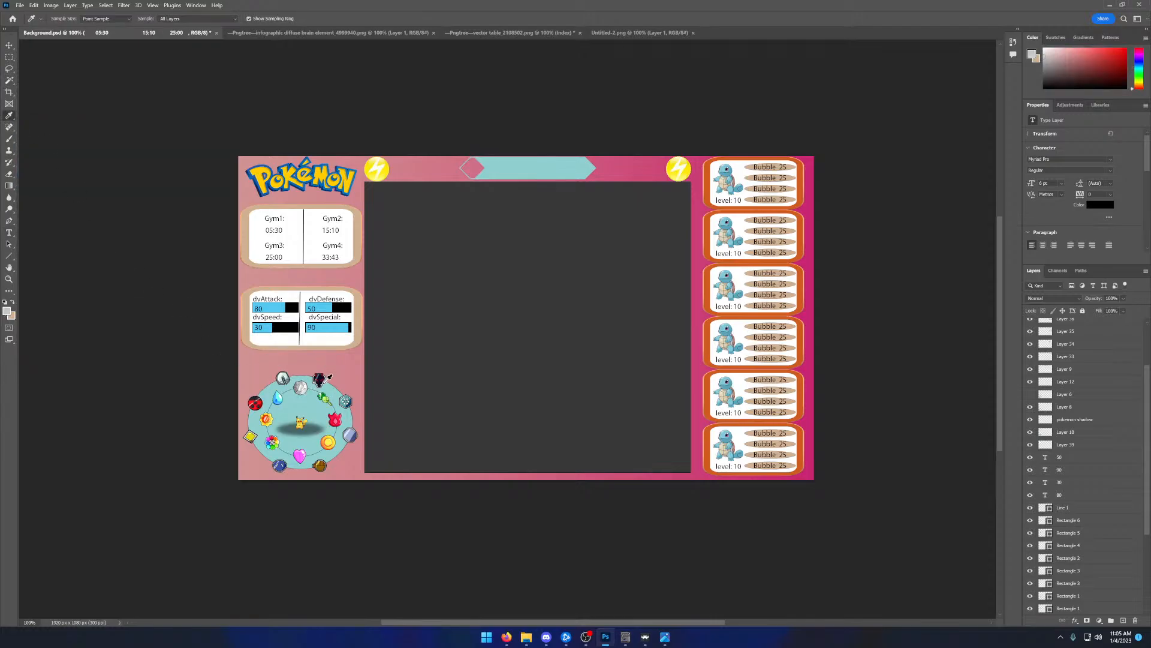
- Draw a light grey rectangle about 113 × 34 px over the Gym1 time and place its layer beneath both gym text layers
left_click(9, 256)
left_click(49, 255)
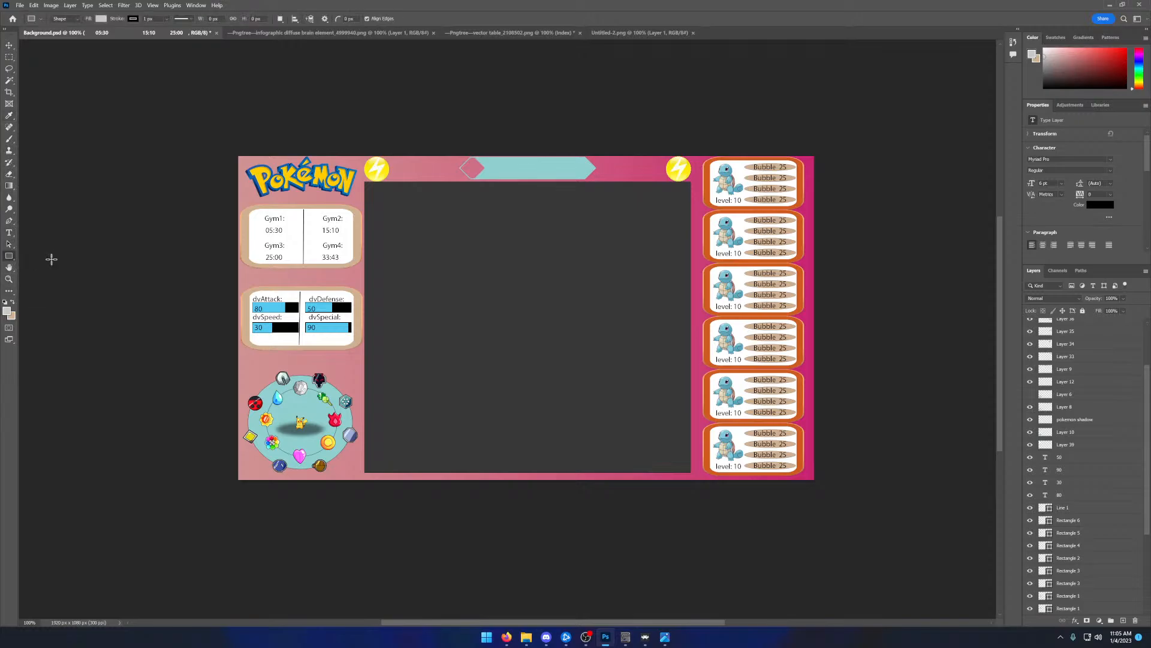
left_click_drag(256, 224, 297, 235)
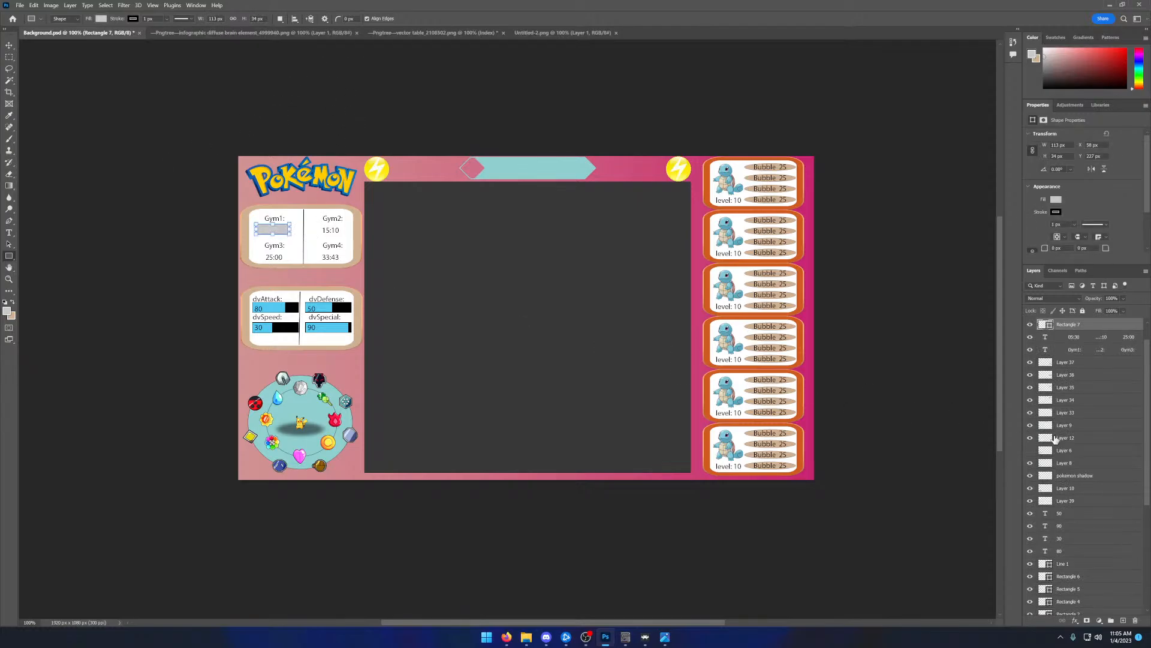
left_click_drag(1064, 337, 1066, 355)
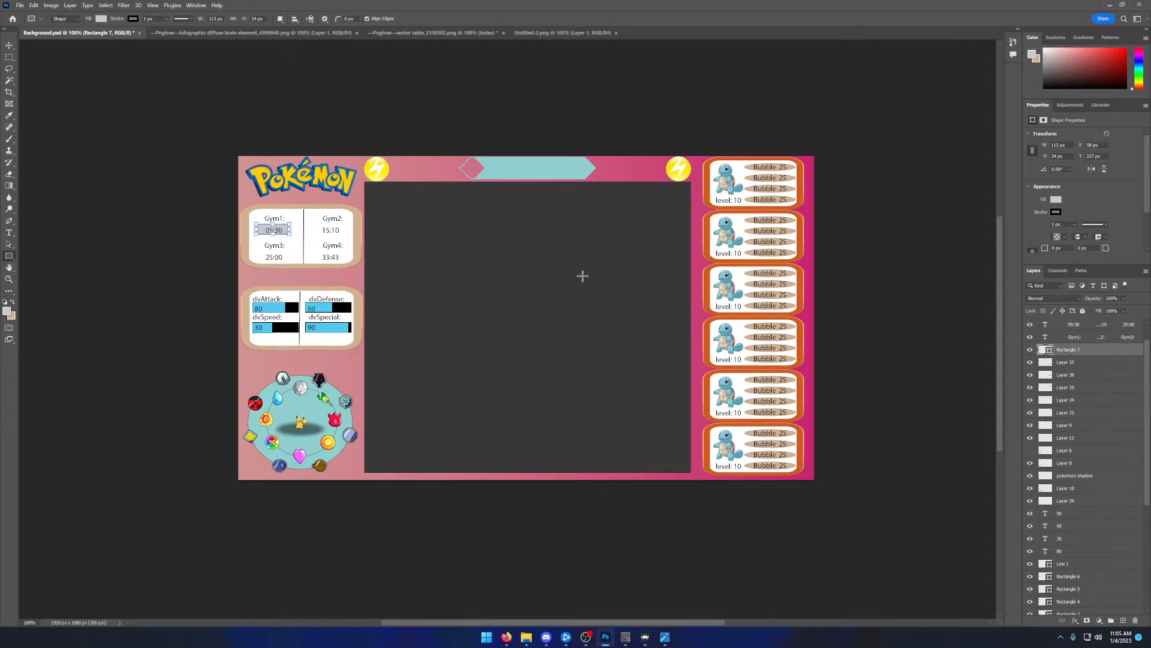
- Widen the grey Gym1 rectangle to about 162 px so it spans the panel's left half
left_click(288, 232)
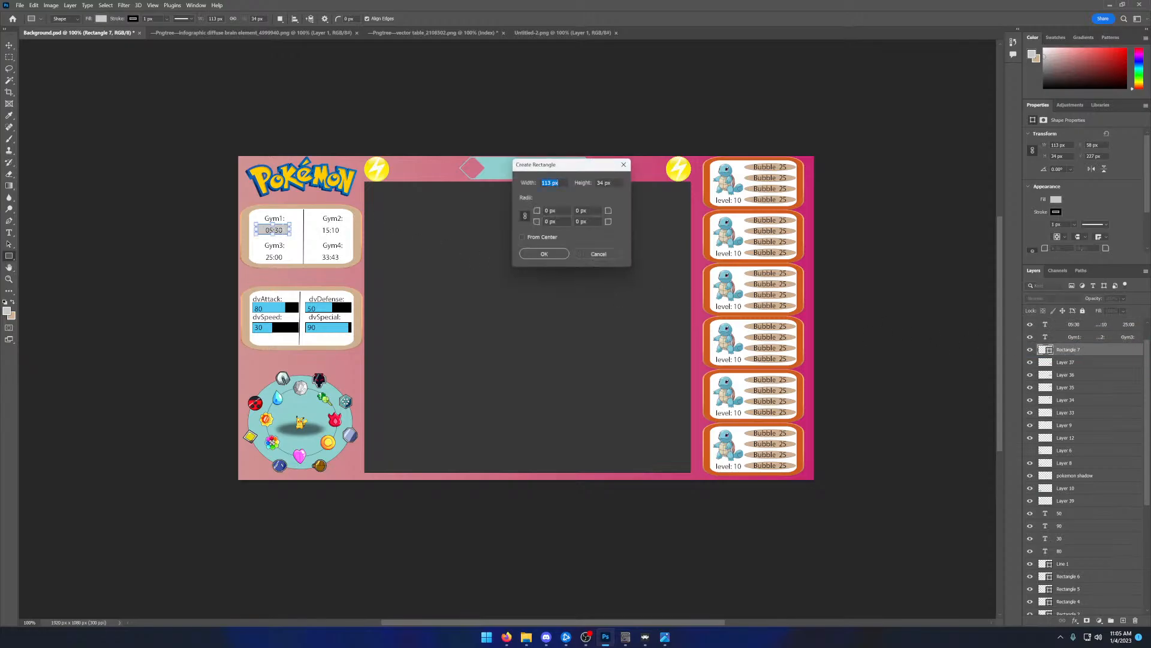
left_click(597, 255)
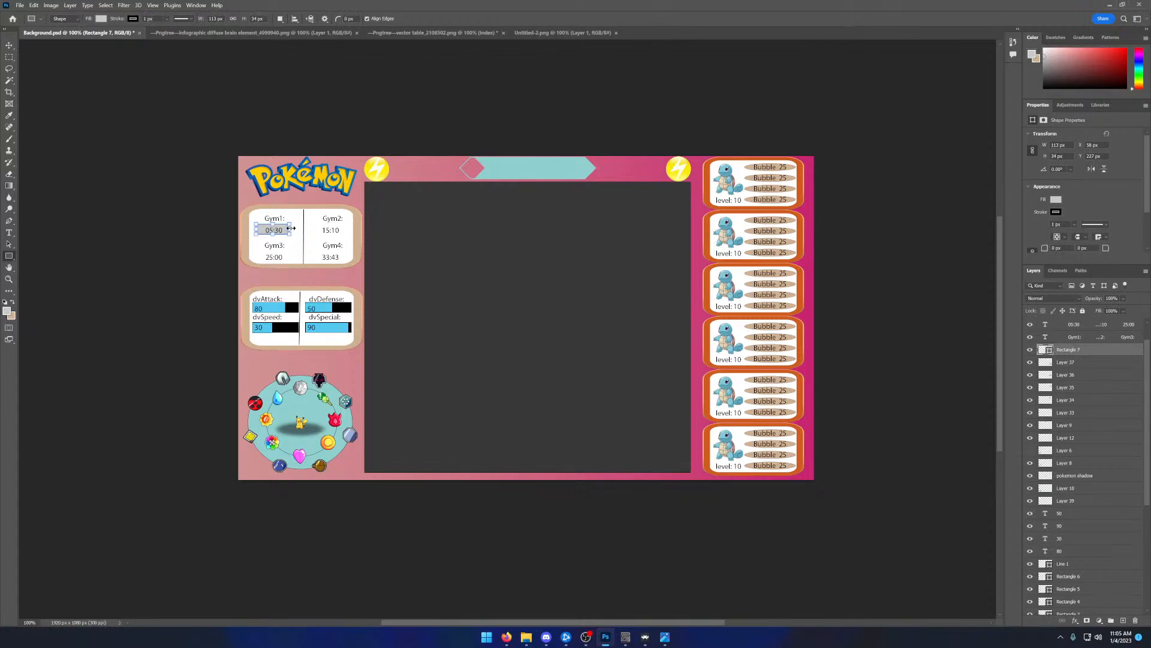
left_click_drag(291, 229, 251, 230)
left_click(10, 47)
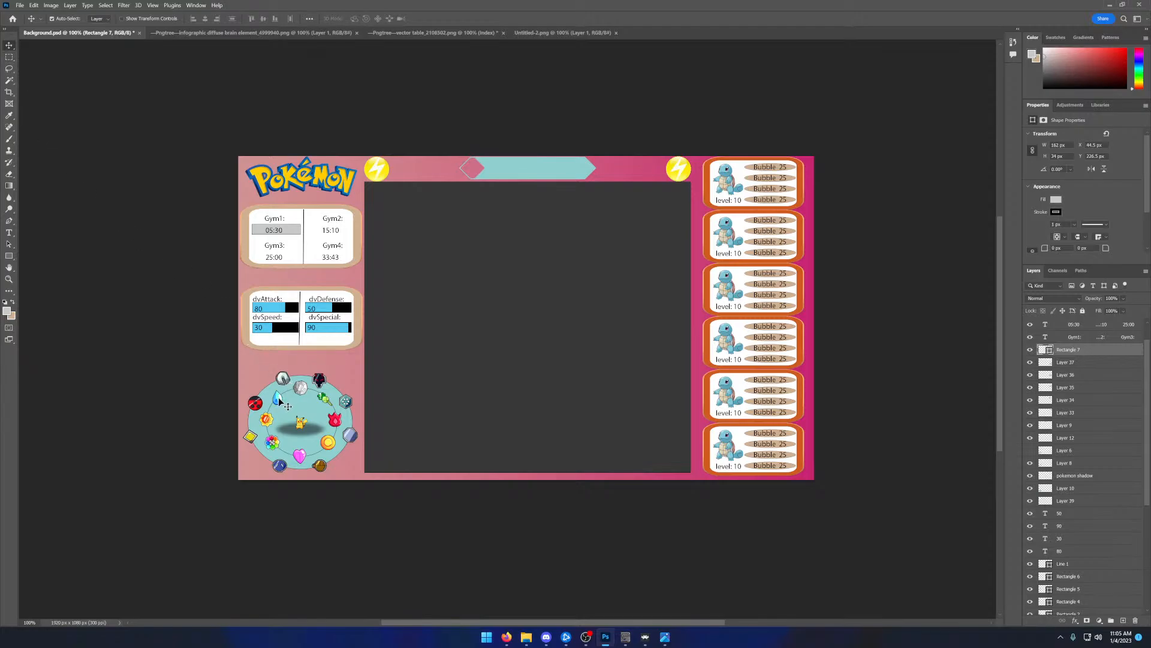
- Set the foreground colour to dark purple #5f026d
left_click(9, 142)
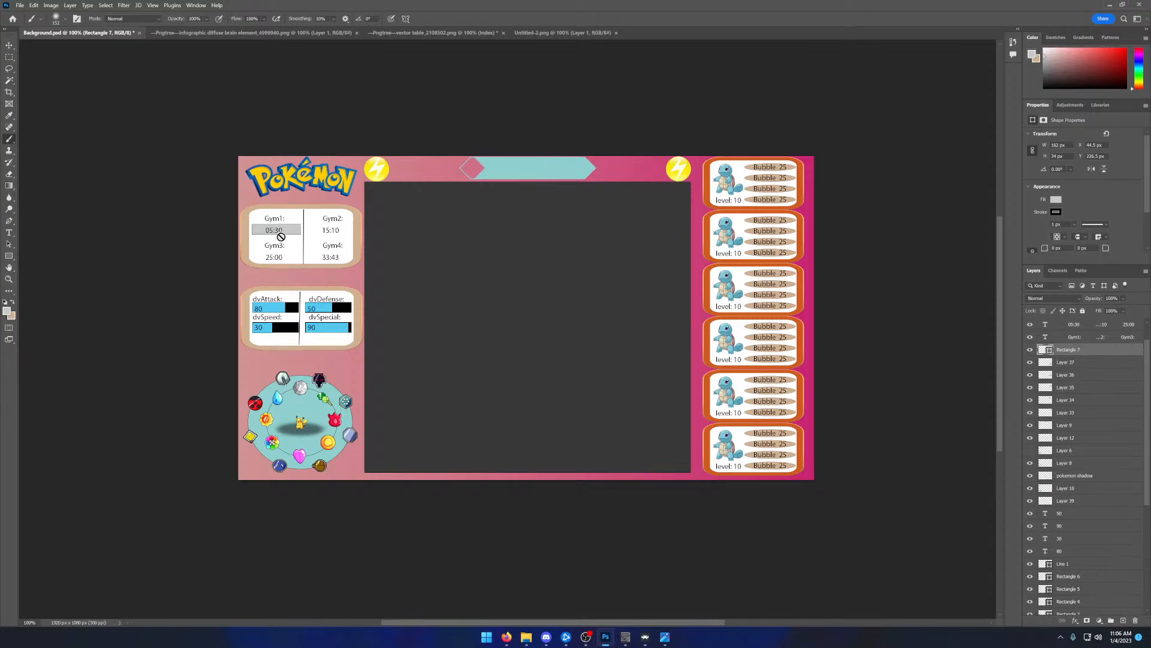
left_click(7, 310)
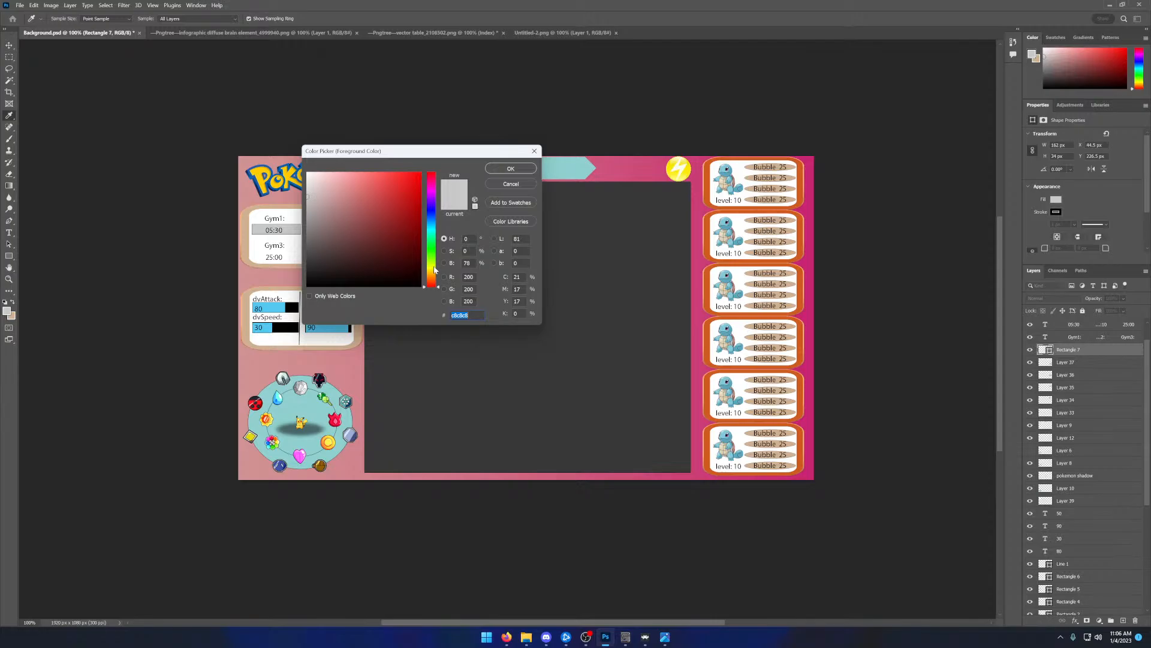
left_click_drag(435, 270, 435, 257)
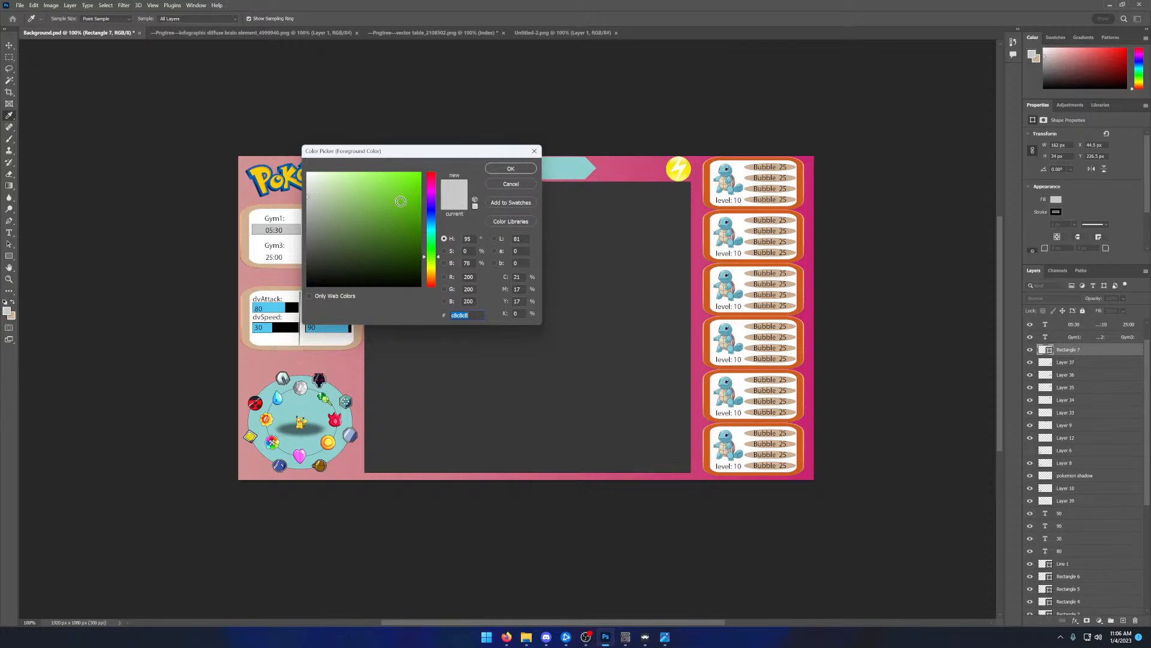
left_click_drag(433, 246, 437, 196)
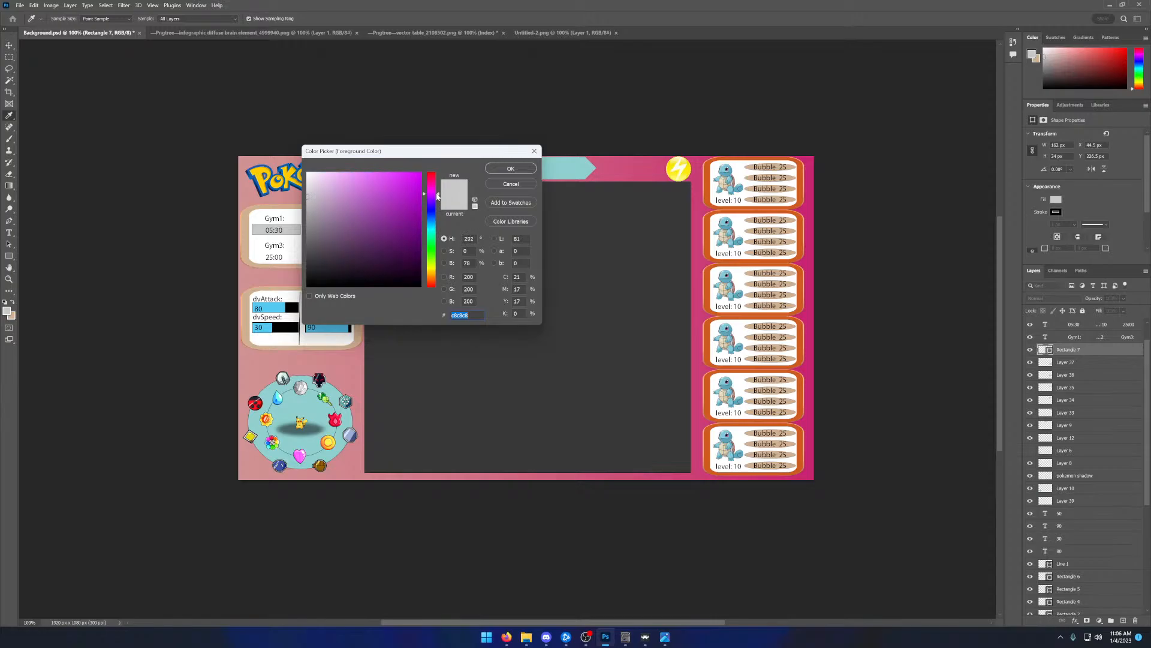
left_click(418, 238)
left_click(509, 168)
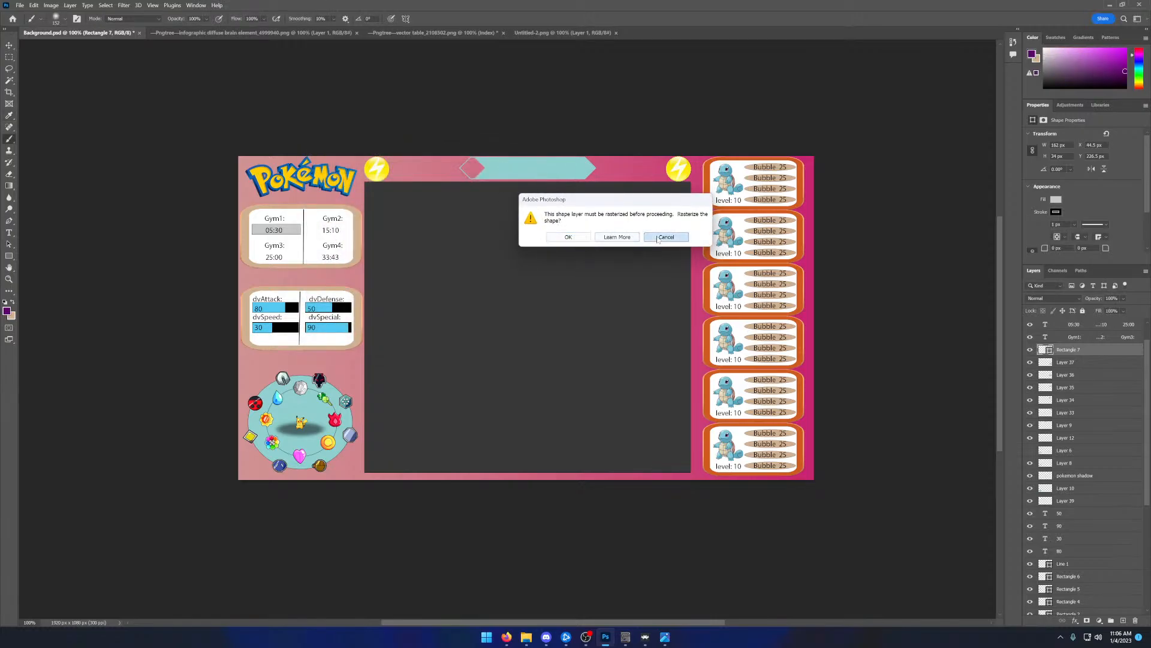
left_click(573, 237)
- Try to add a 162 × 34 px rectangle at the Gym2 time and undo it
left_click(9, 256)
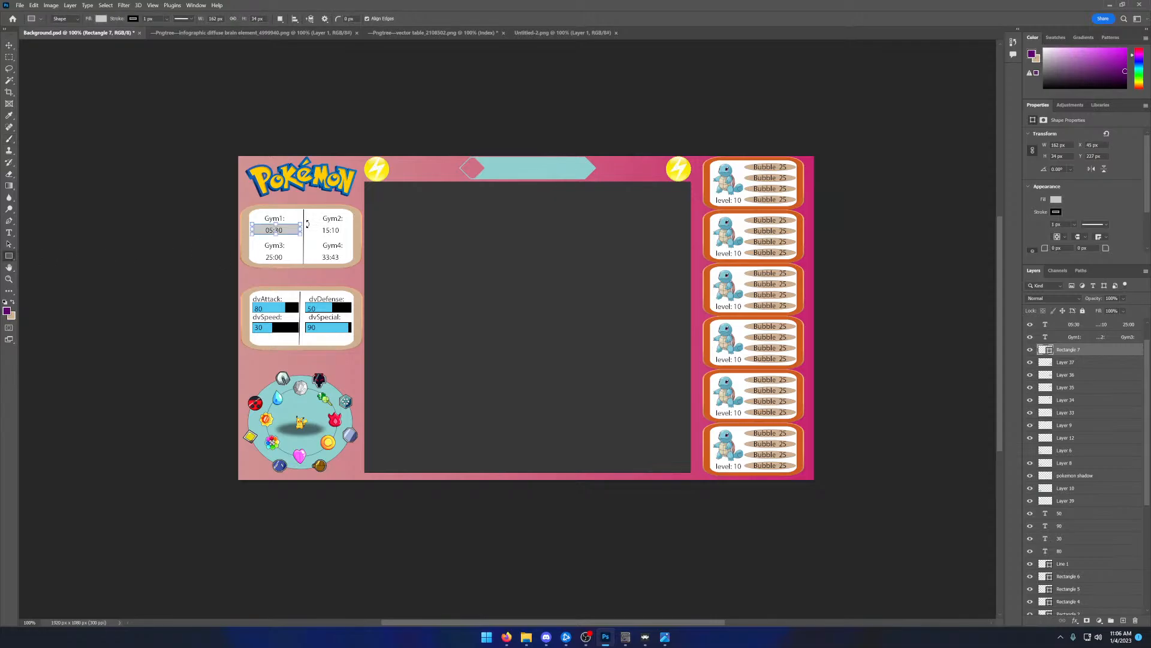
left_click(338, 229)
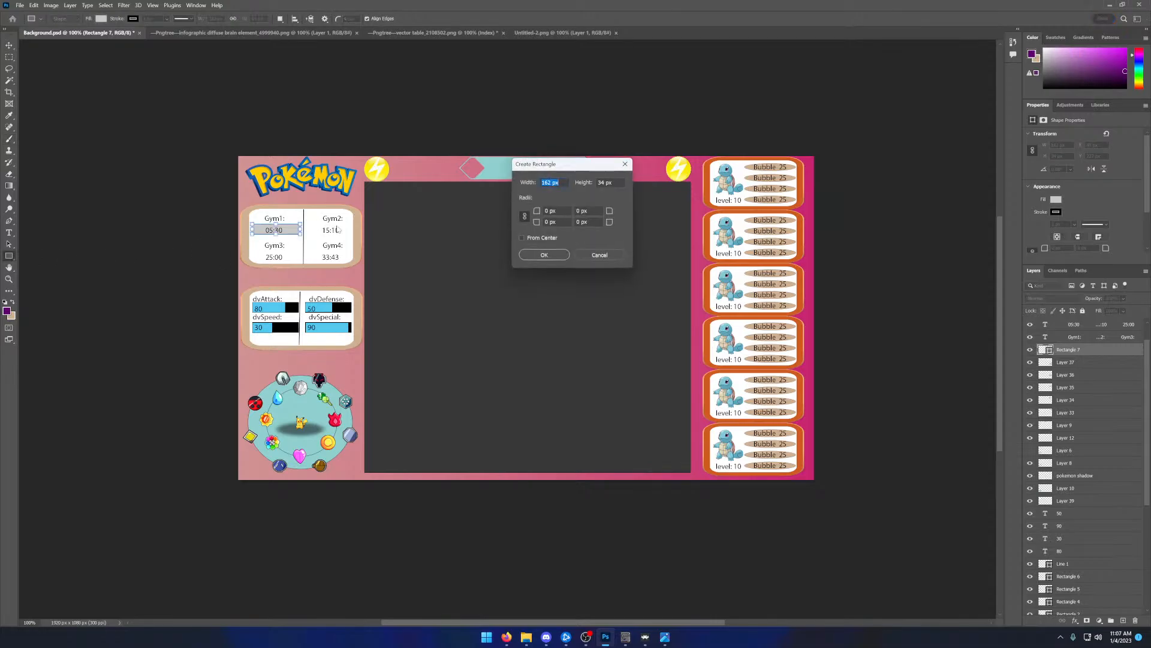
left_click(538, 254)
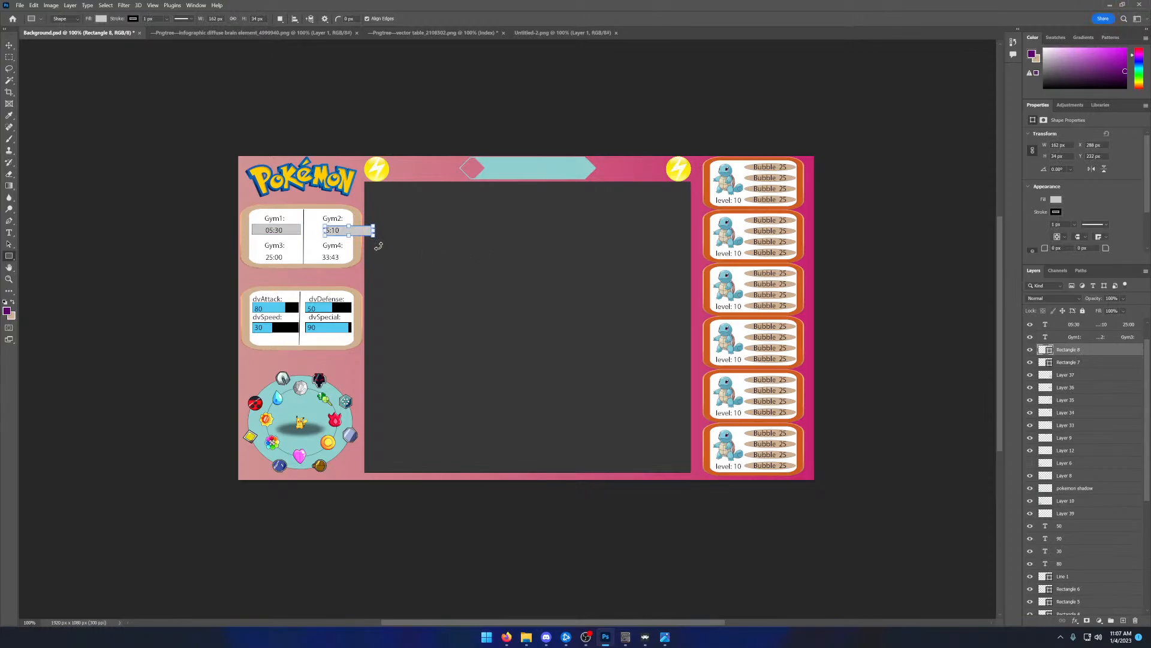
key("ctrl+z")
- Draw a light grey rectangle about 157 × 36 px behind the Gym2 time
left_click_drag(312, 224, 312, 223)
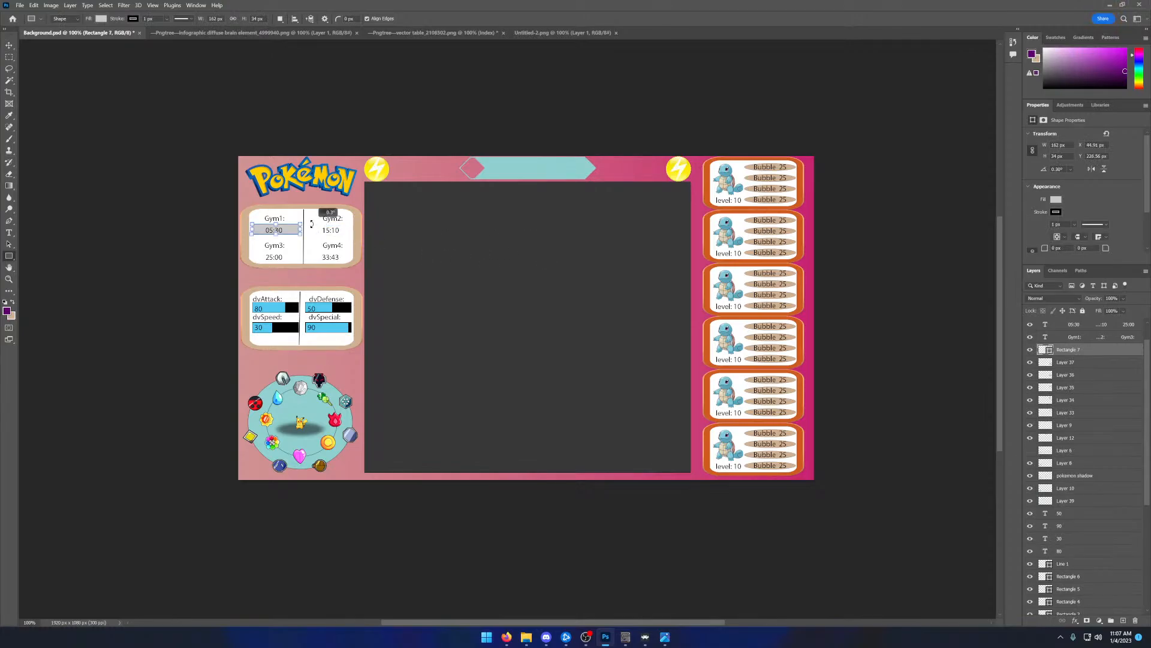
left_click(319, 225)
mouse_move(335, 230)
left_mouse_down()
mouse_move(353, 235)
mouse_move(306, 232)
left_mouse_up()
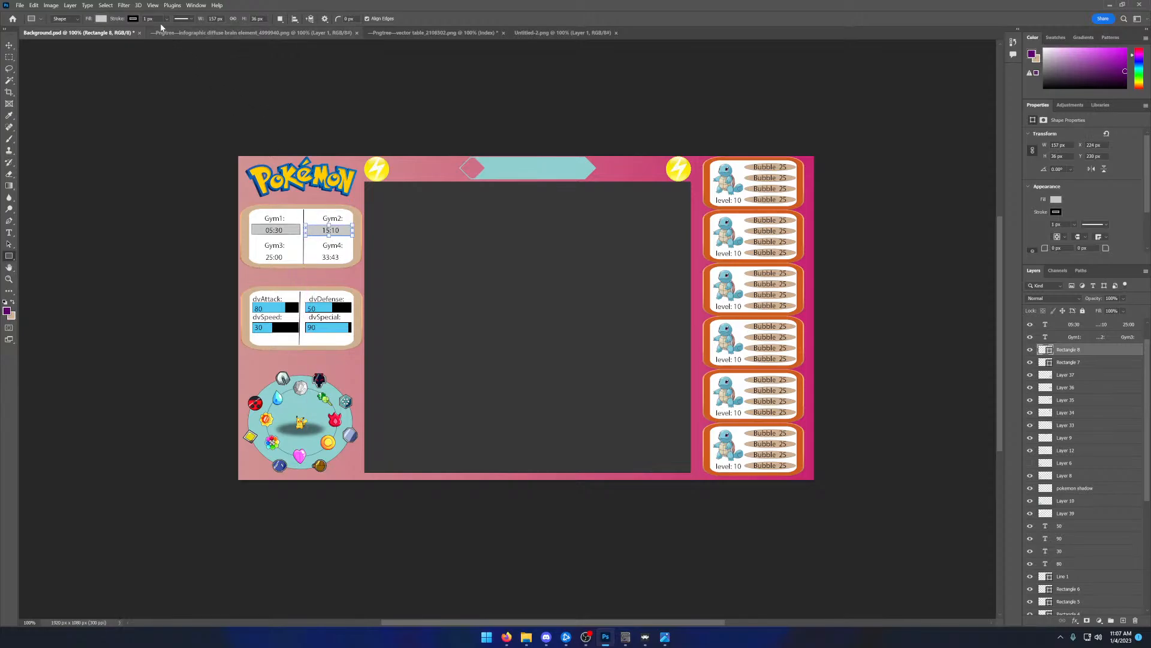
- Fill the Gym2 rectangle with the recently used dark purple
left_click(102, 18)
left_click(44, 66)
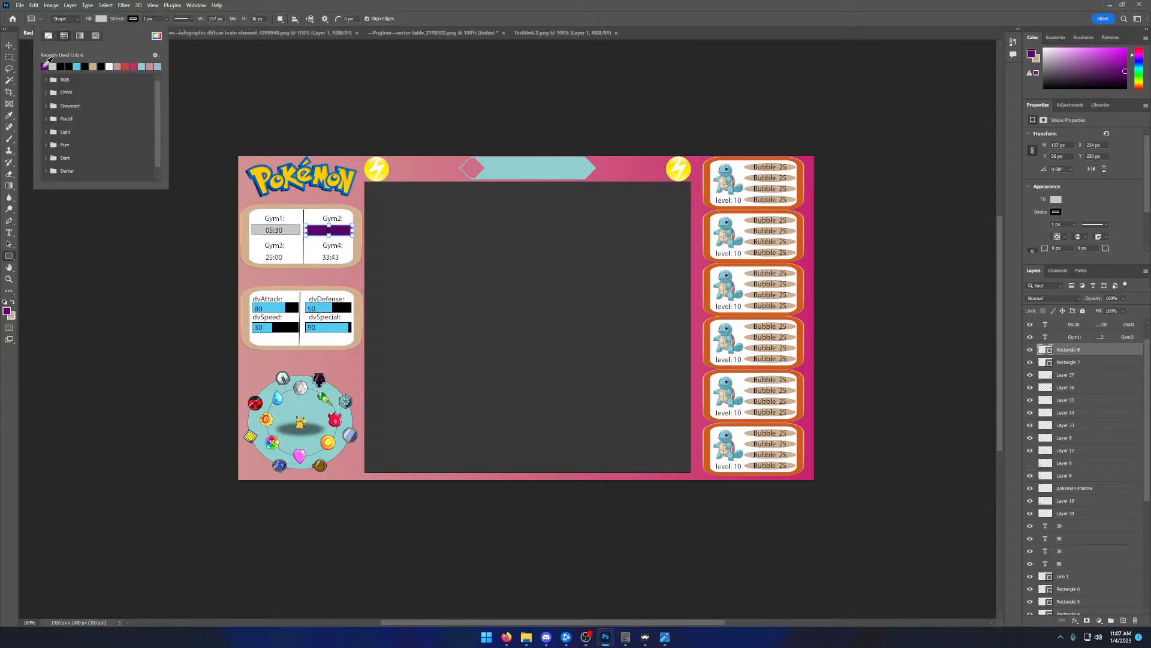
left_click(530, 3)
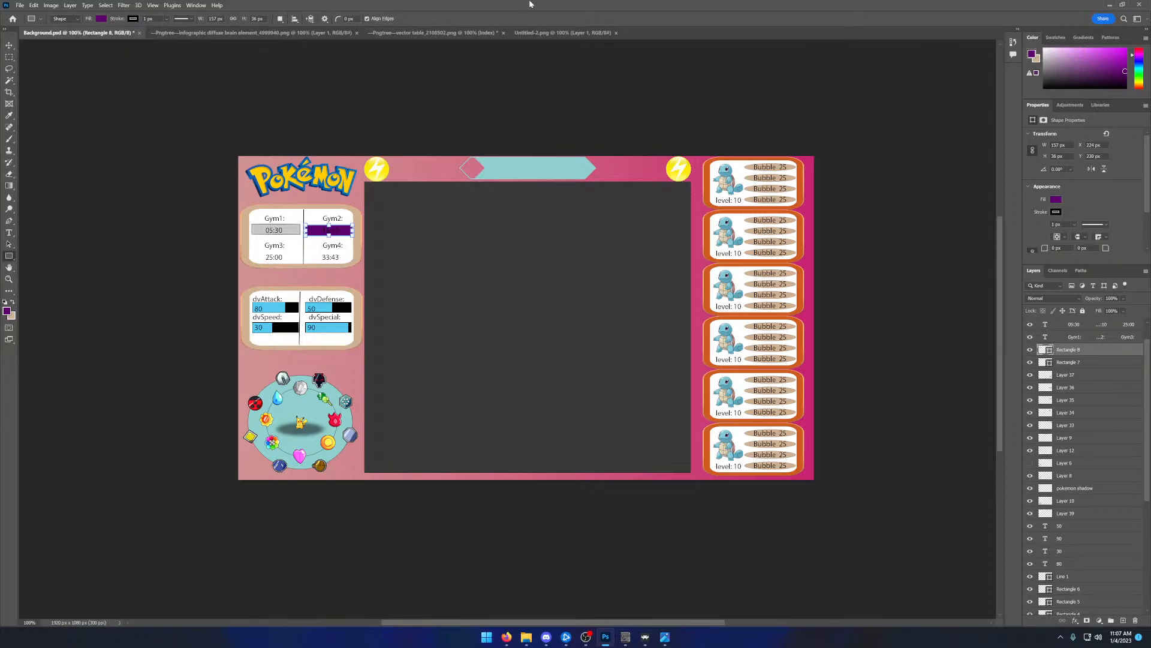
left_click(631, 106)
left_click(602, 255)
left_click(6, 311)
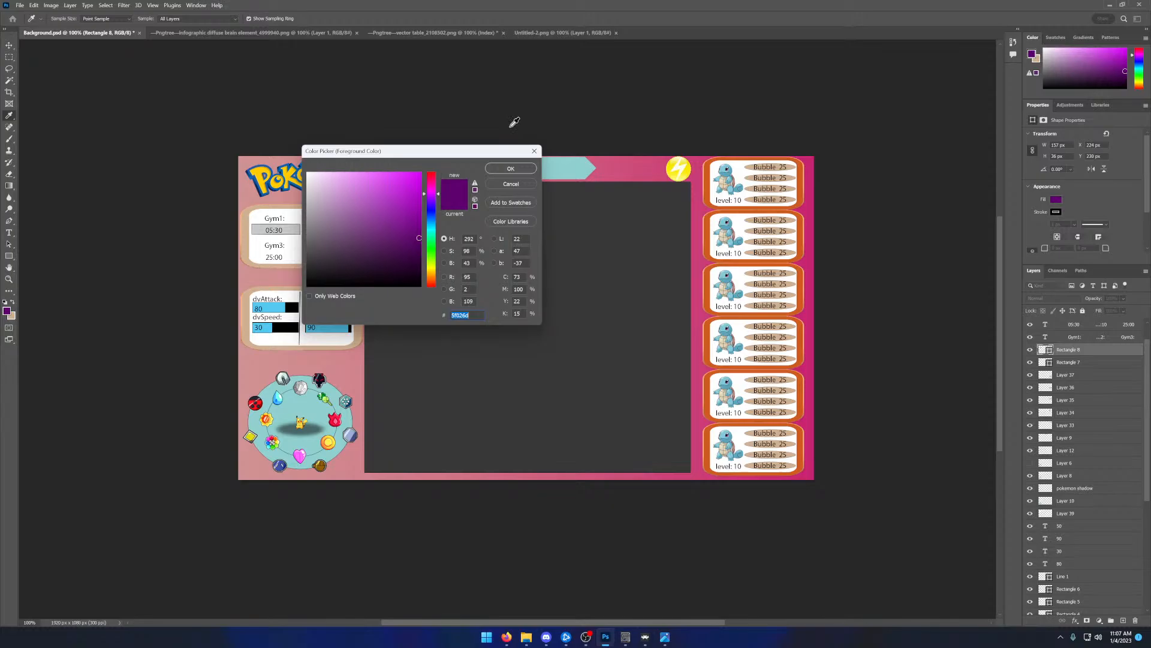
left_click(511, 169)
left_click(321, 230)
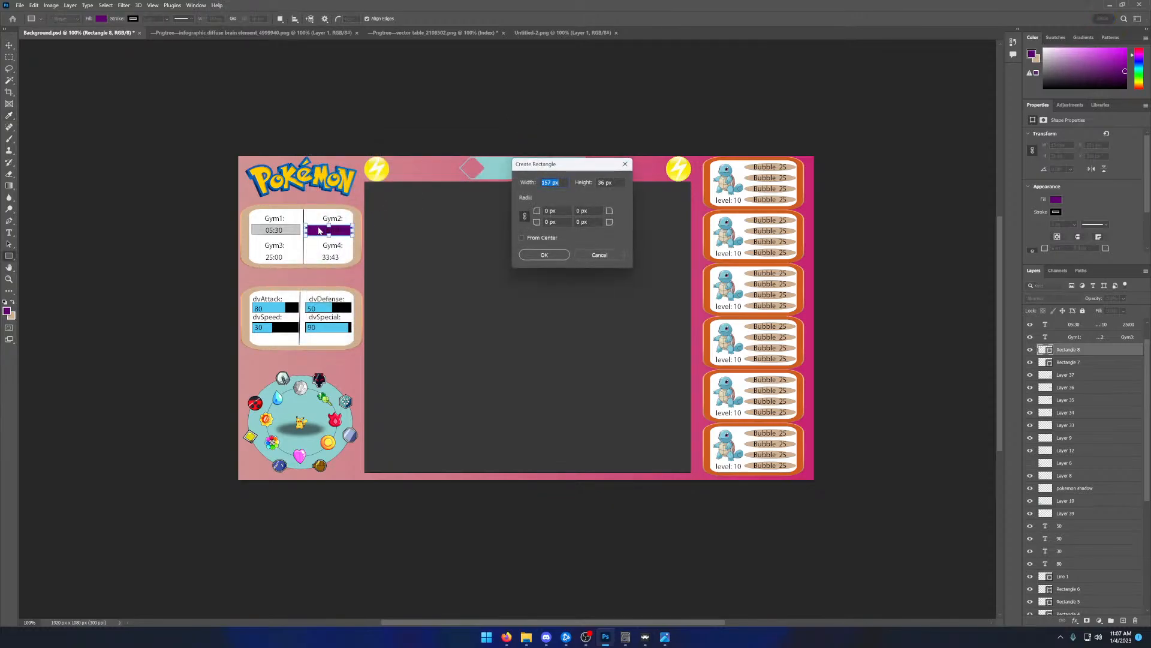
left_click(600, 254)
- Change the Gym2 rectangle's fill colour to magenta #bf0476
left_click(101, 19)
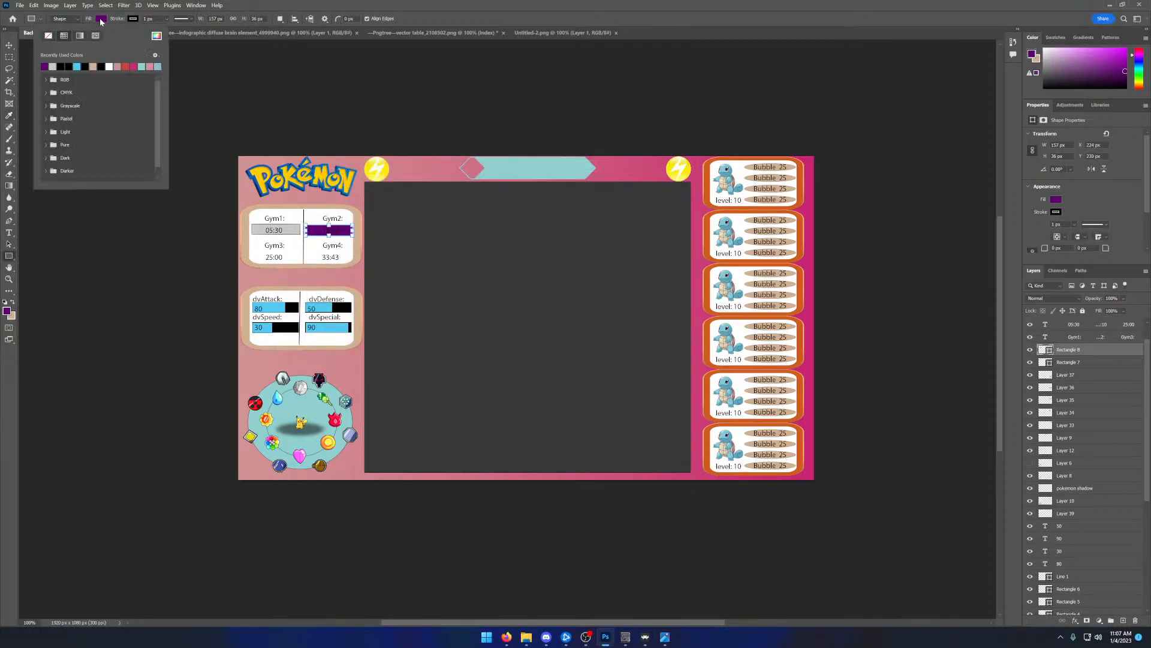
left_click(157, 35)
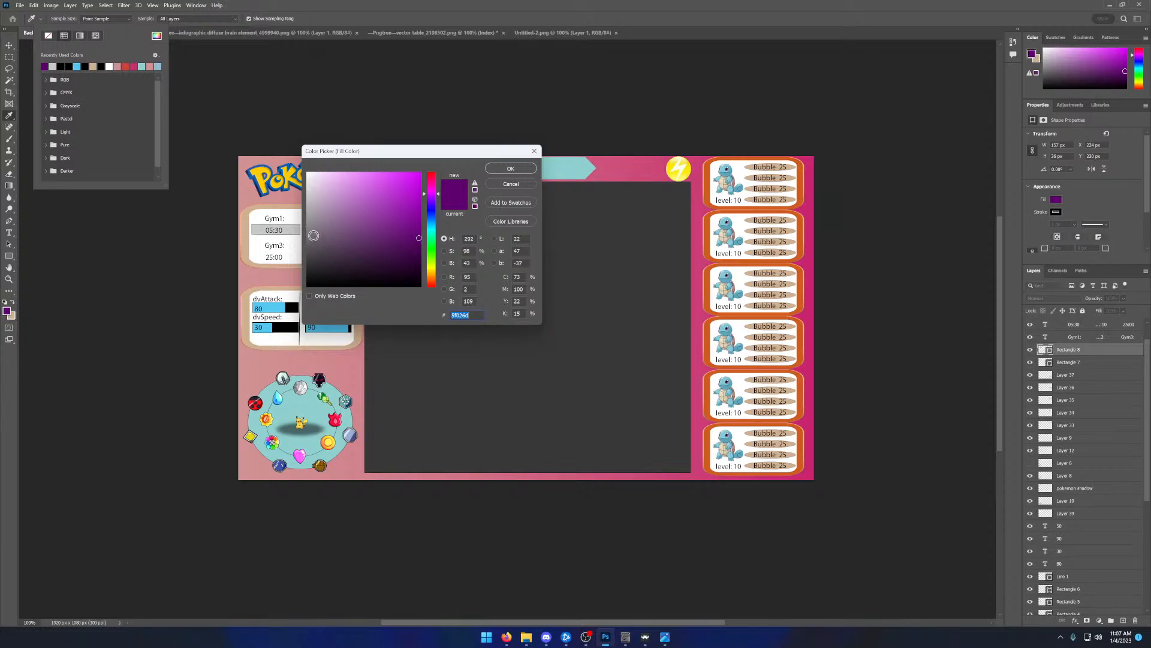
left_click_drag(436, 197, 436, 185)
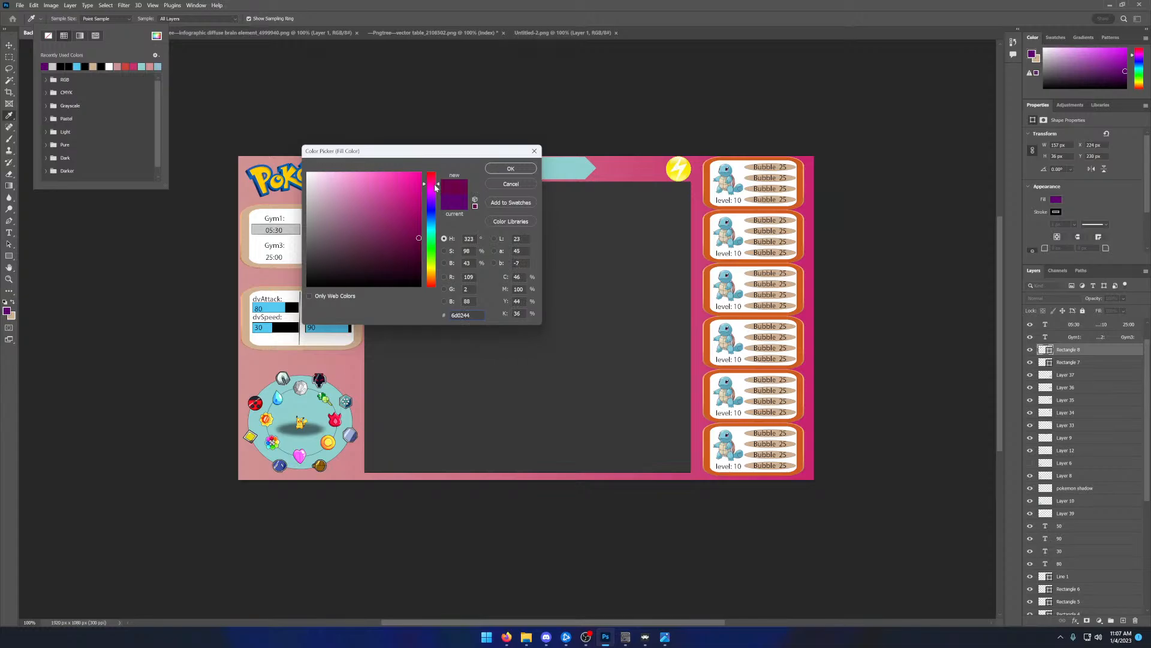
left_click(418, 201)
left_click(533, 168)
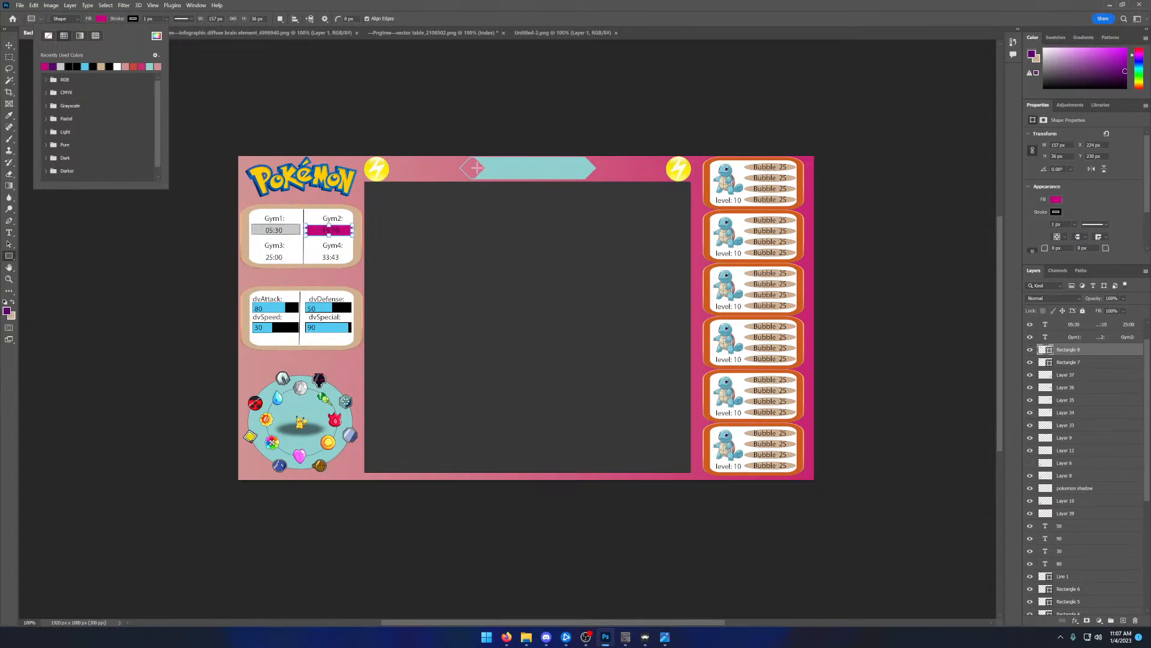
left_click(273, 12)
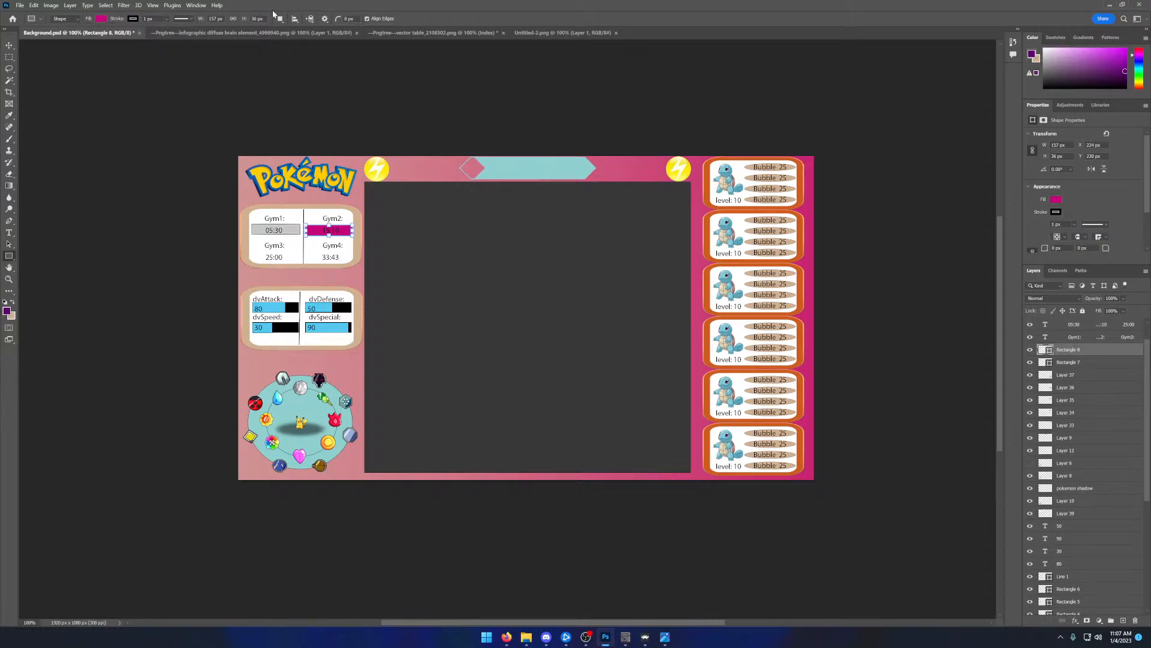
left_click(225, 107)
left_click(544, 254)
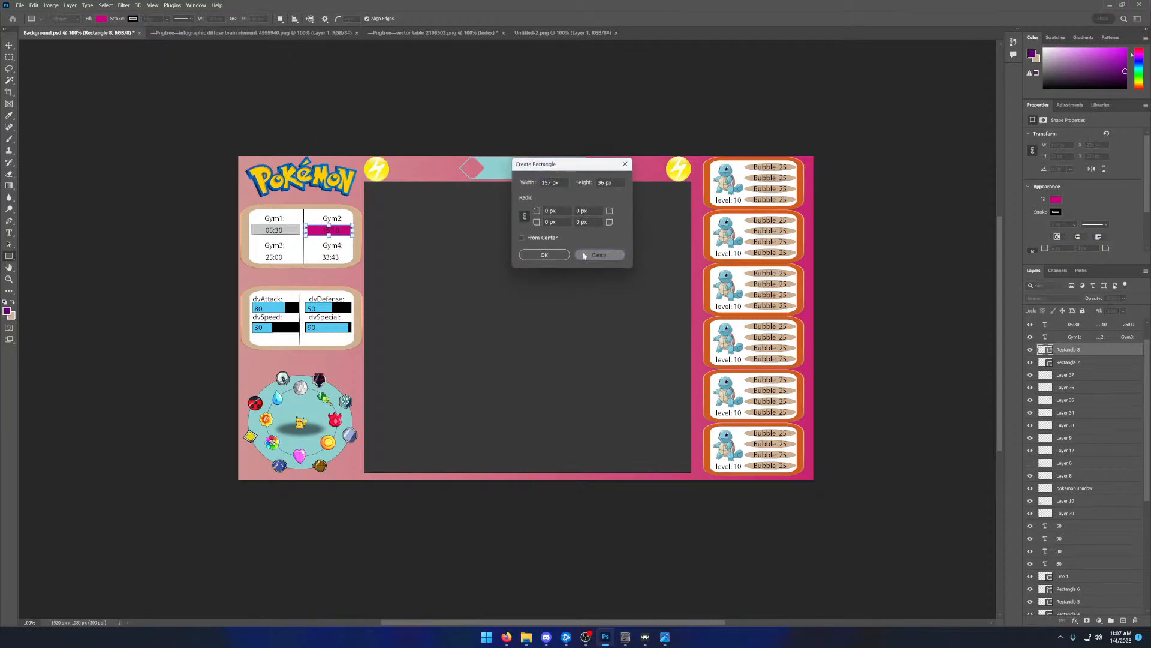
- Move the magenta rectangle to about X 222, Y 227 px so it lines up behind the Gym2 time
left_click(9, 45)
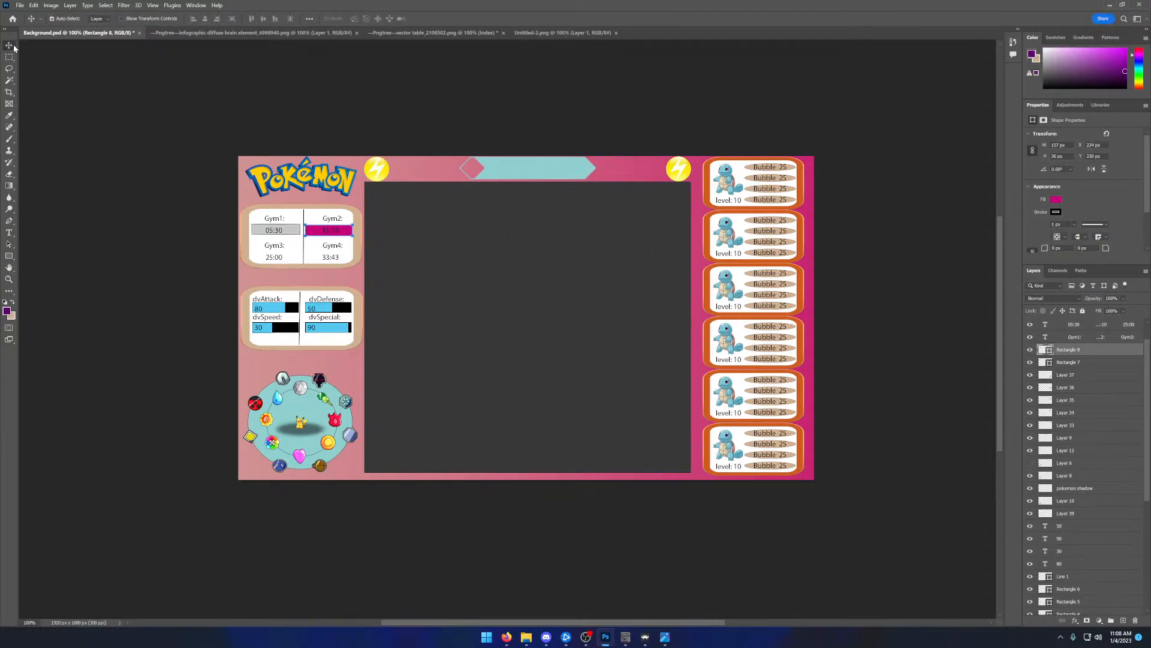
left_click_drag(319, 233, 318, 230)
left_click(340, 232)
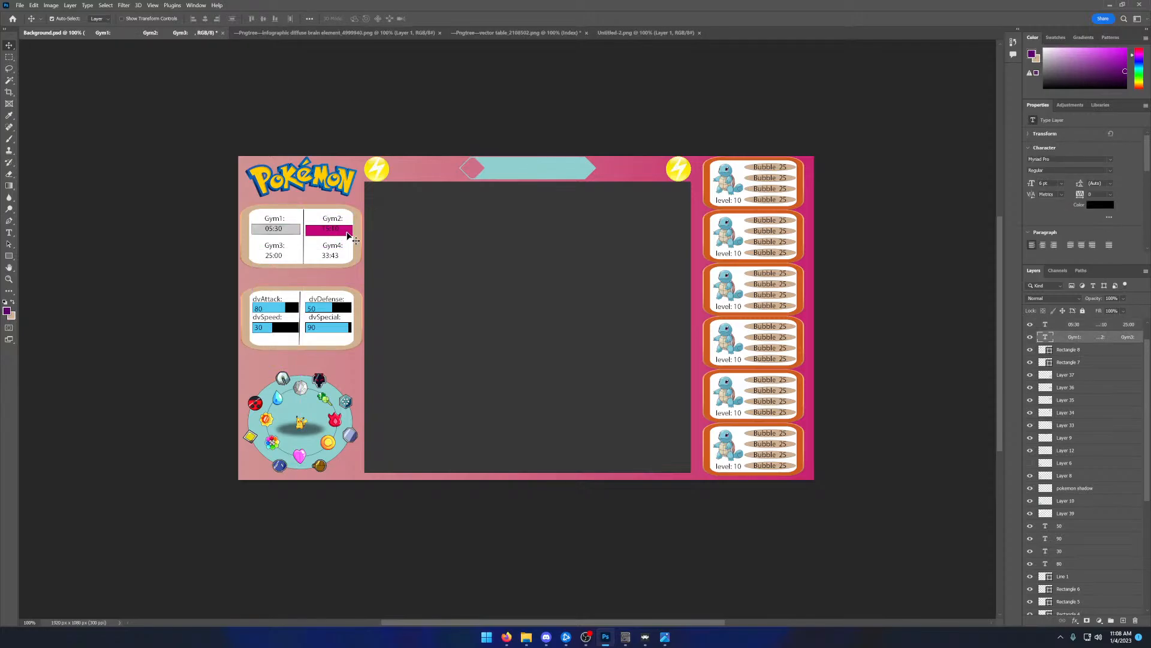
left_click_drag(347, 236, 348, 232)
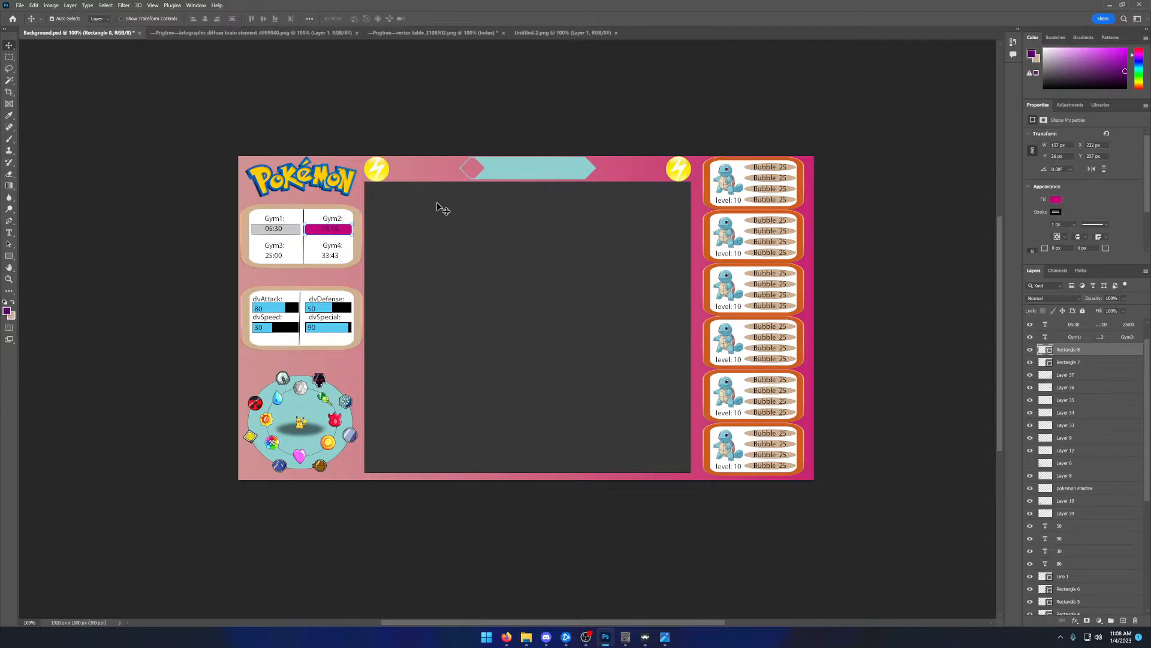
left_click(501, 222)
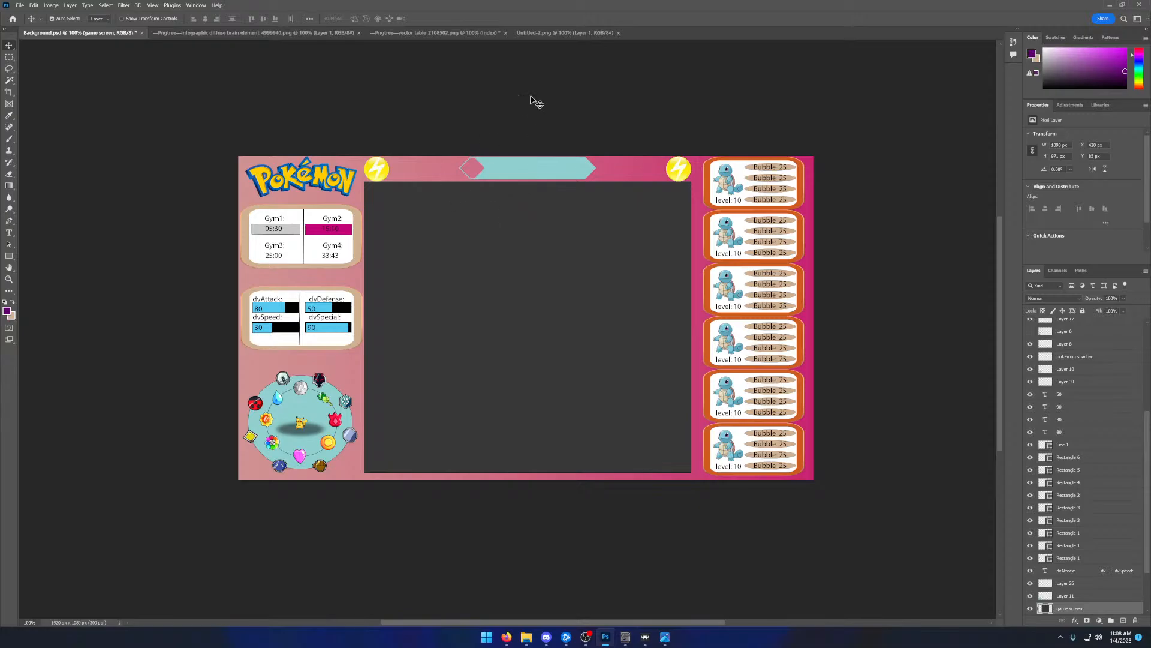
left_click(645, 637)
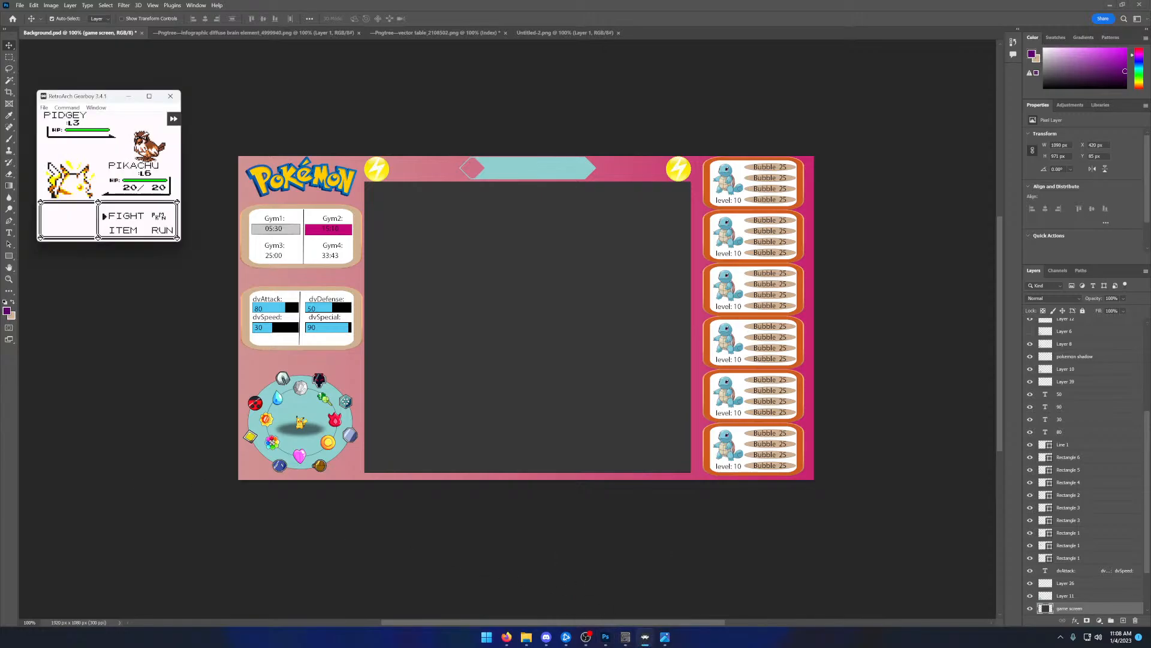
key("alt+Tab")
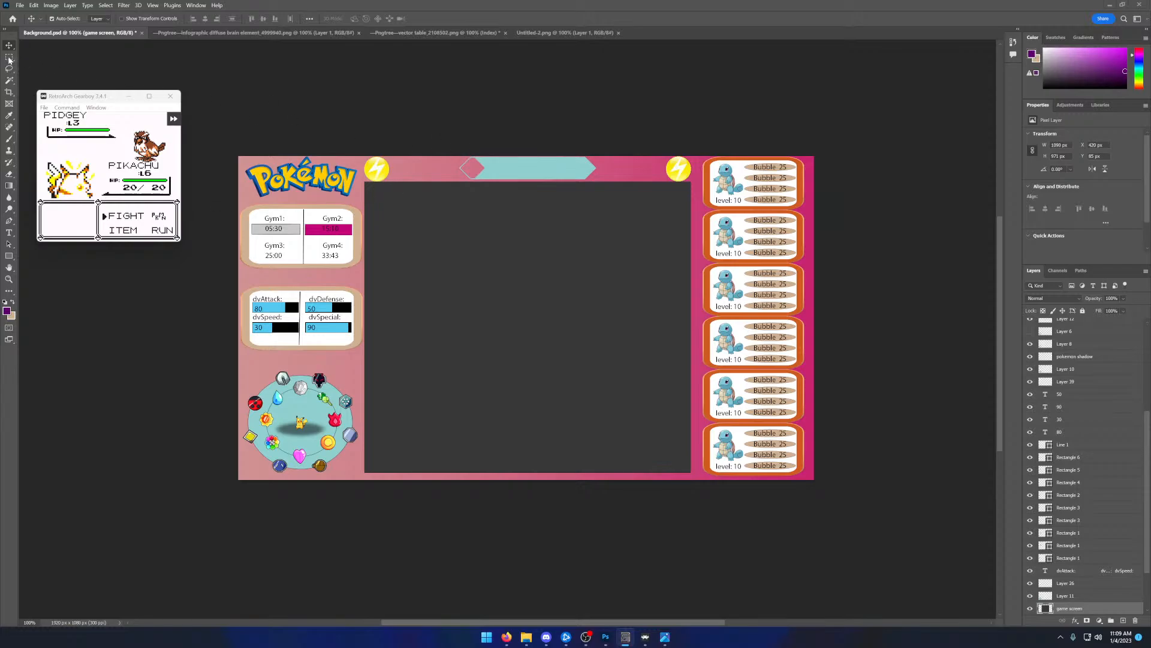
left_click(8, 211)
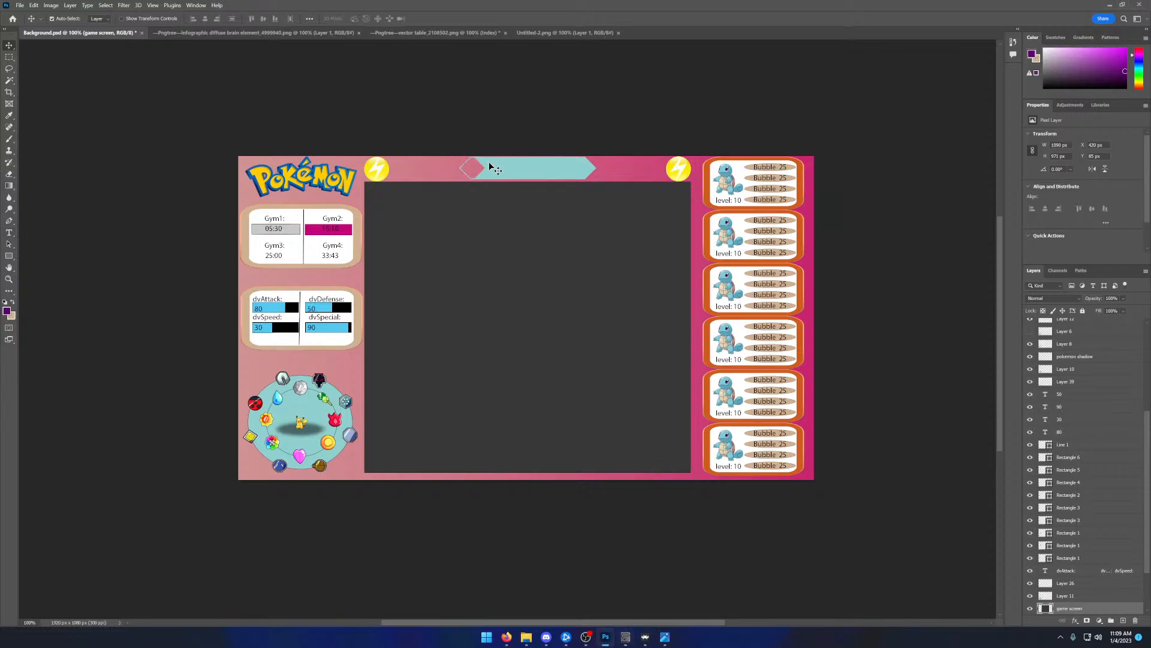
- Add the text 9:27:48 in the teal banner and move its layer up the stack to directly below Line 2
left_click(9, 233)
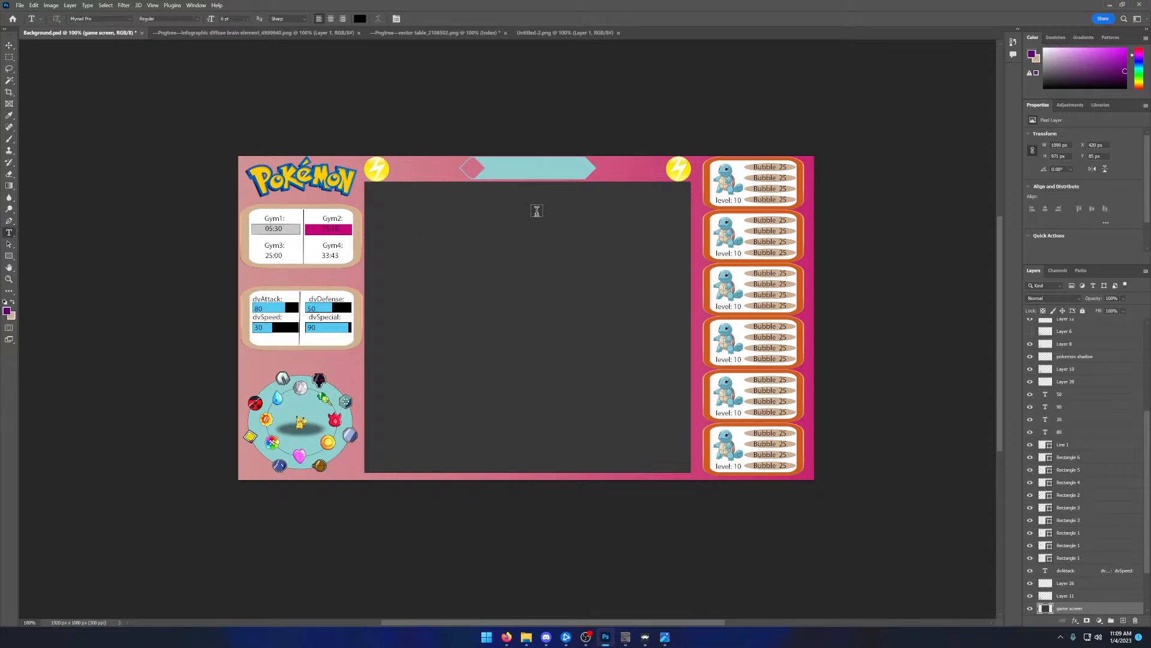
left_click_drag(491, 162, 579, 176)
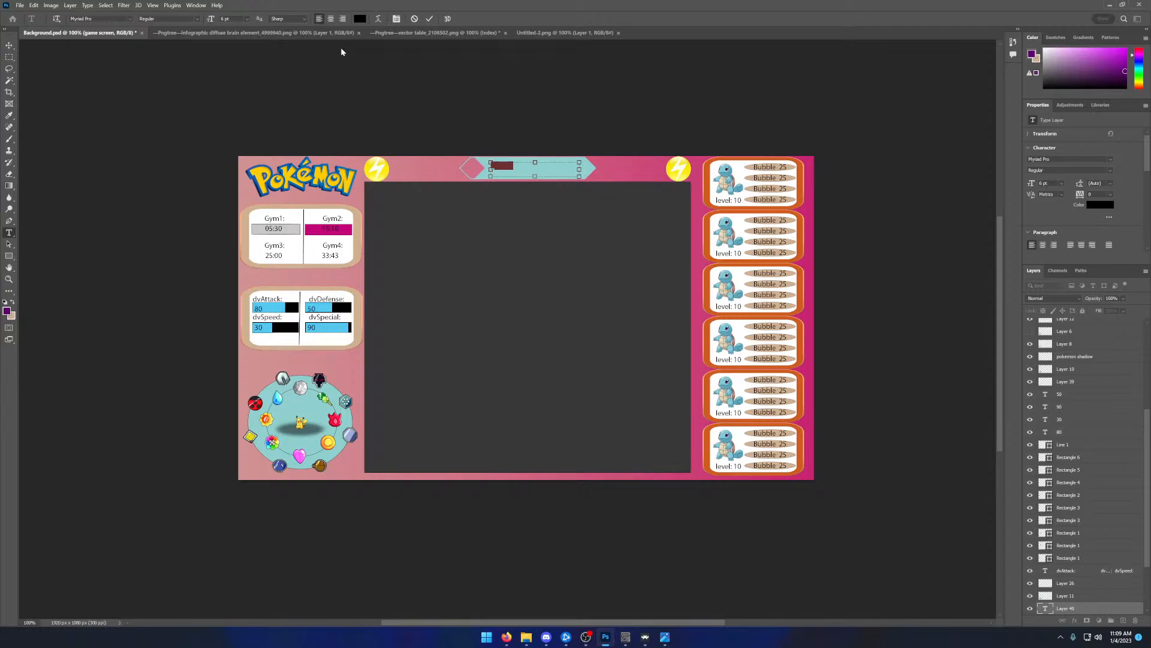
left_click(360, 19)
left_click(507, 169)
left_click_drag(1065, 608, 1066, 343)
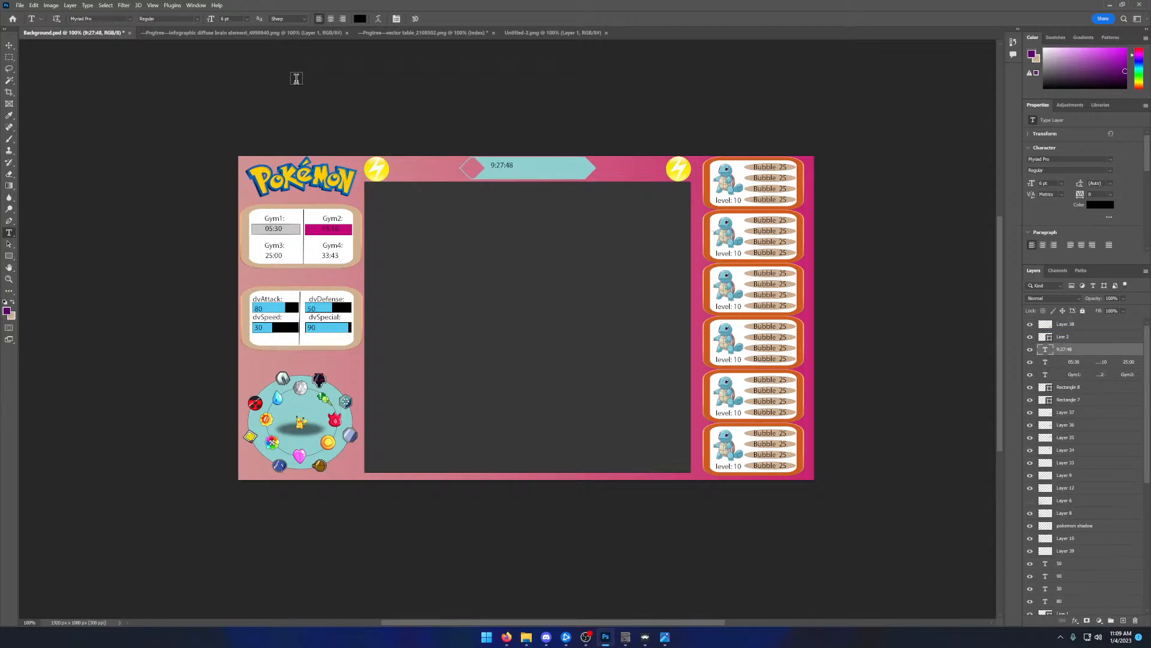
- Set the 9:27:48 text to 12 pt and centre it in the teal banner
left_click(247, 19)
left_click(239, 60)
left_click(247, 18)
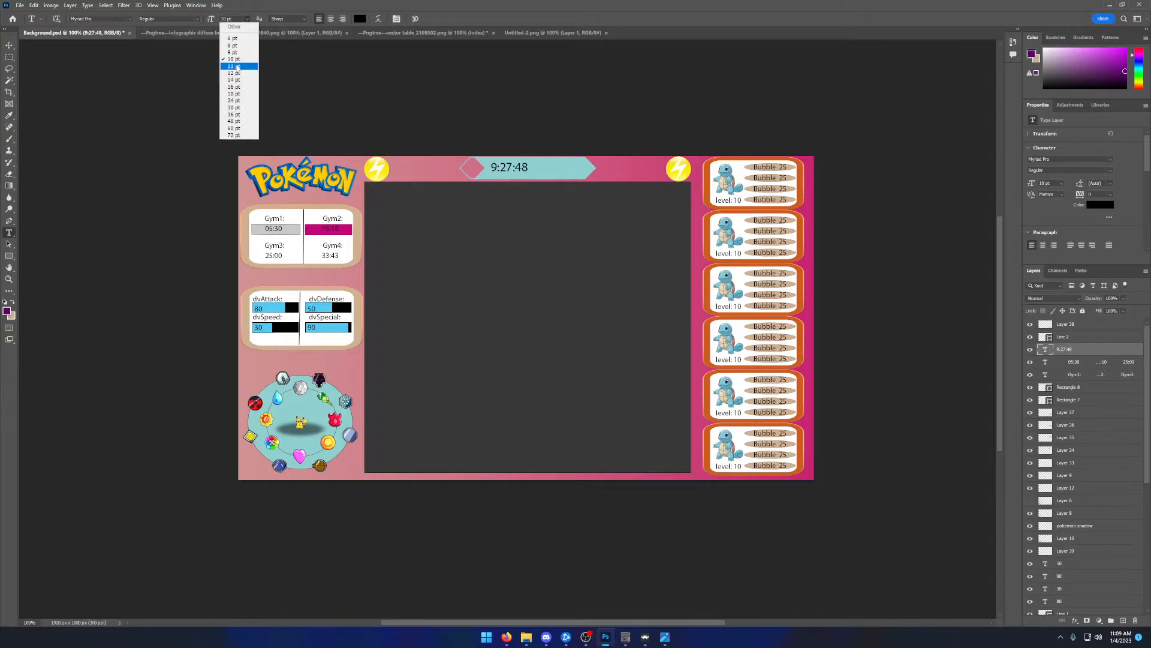
left_click(235, 61)
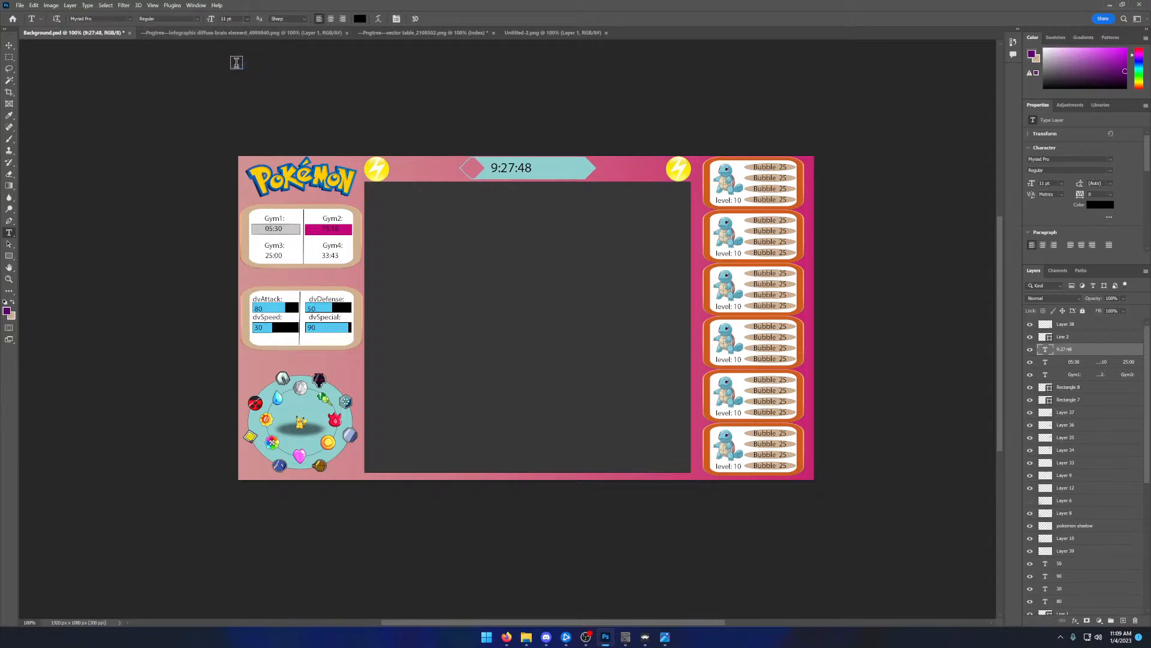
left_click(246, 19)
left_click(242, 74)
key("v")
left_click_drag(510, 174, 528, 172)
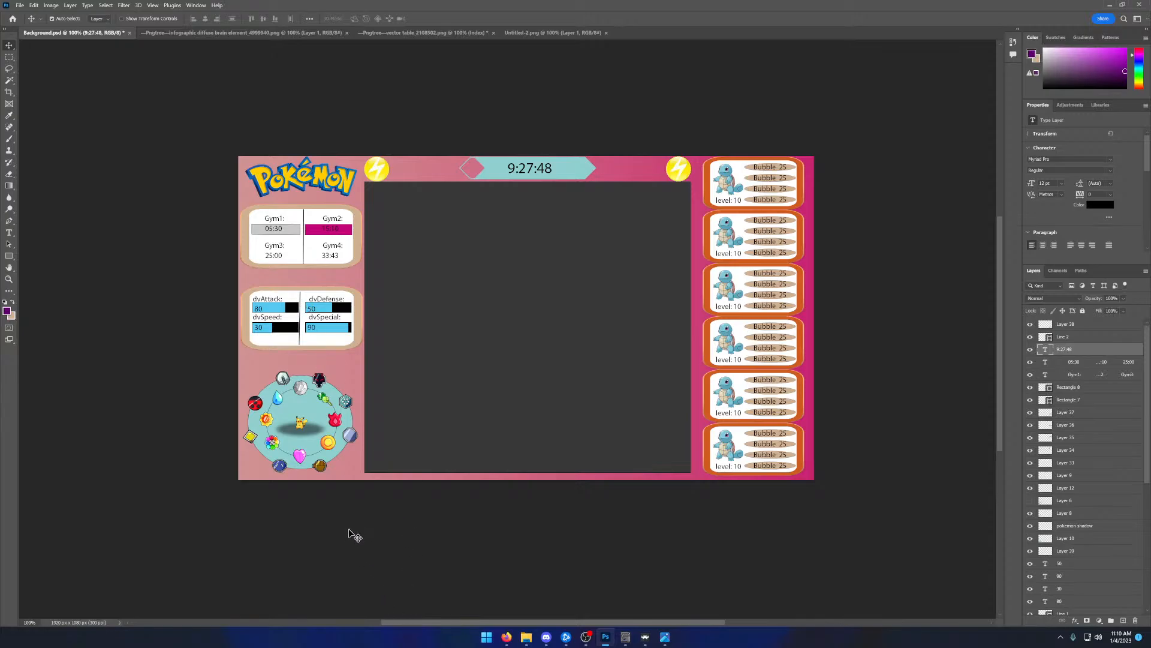
- Capture a rectangular screenshot of the whole overlay and switch to Discord
key("super+shift+s")
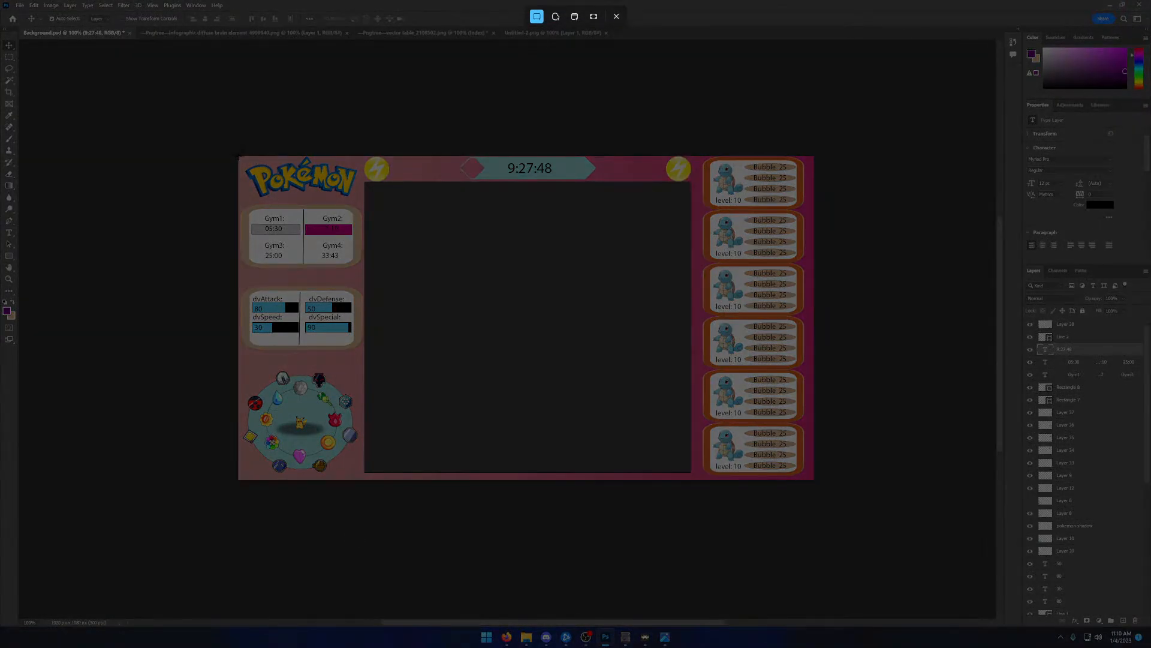
left_click_drag(238, 156, 814, 479)
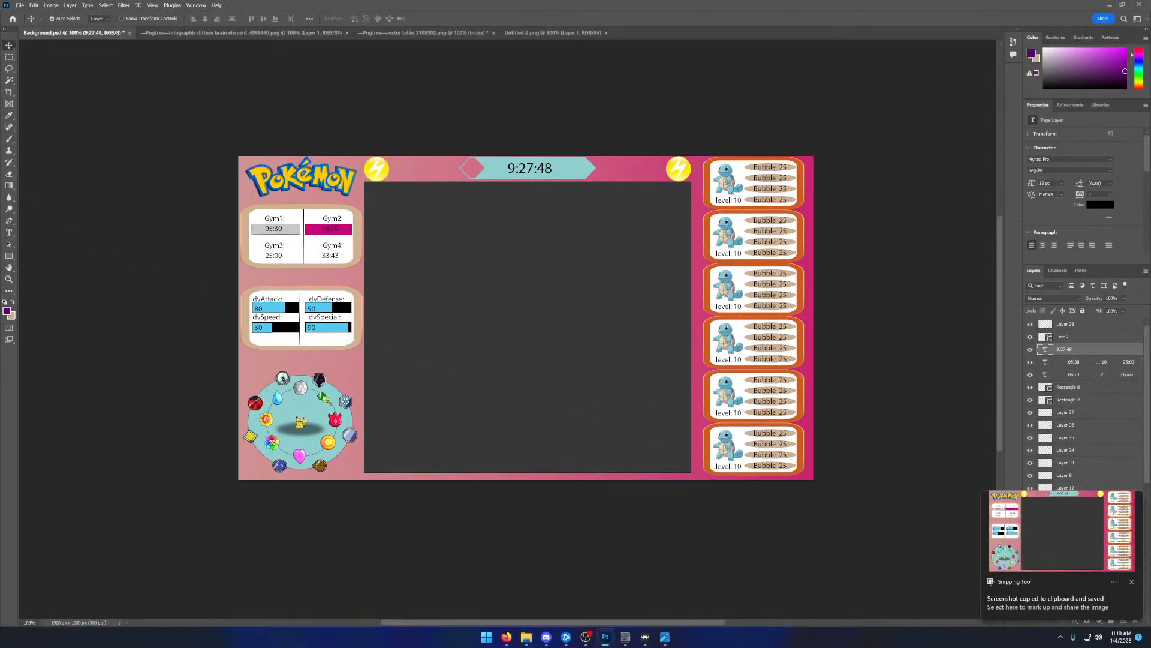
key("alt+Tab")
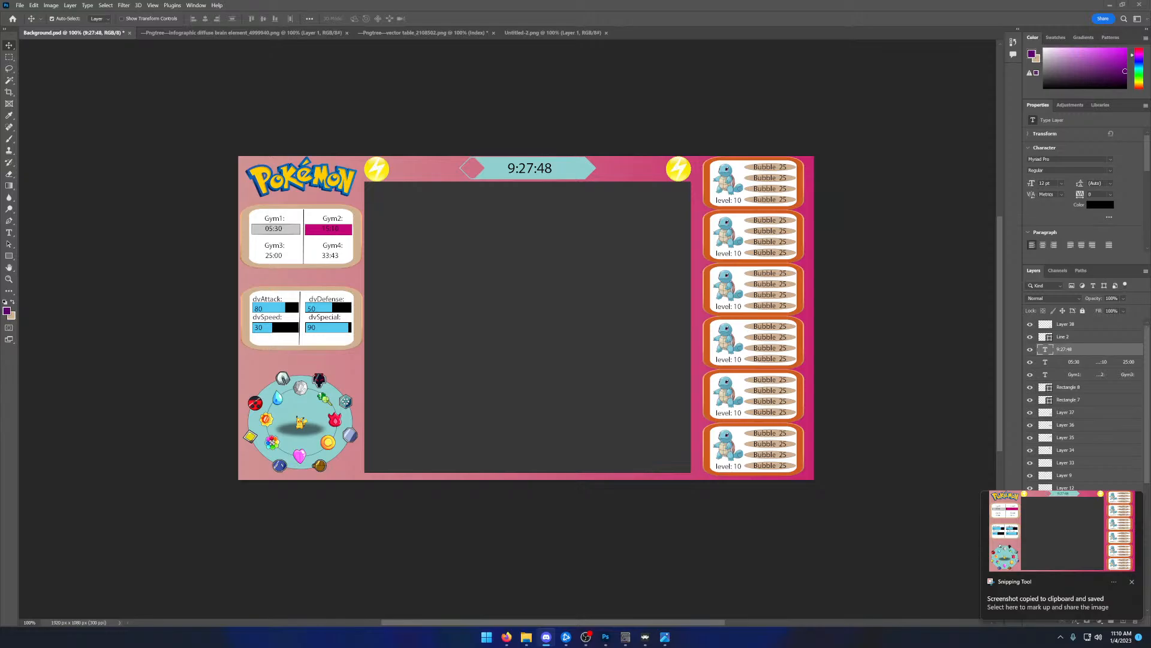
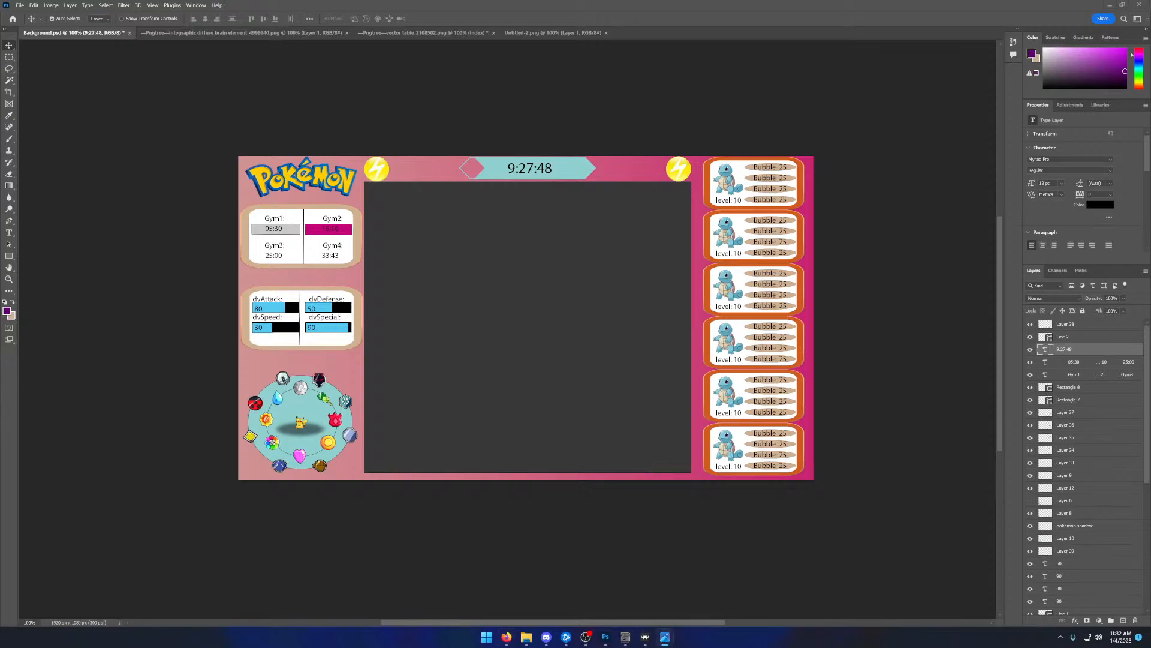
- Close the screenshot tool that was used to capture the overlay
key("alt+F4")
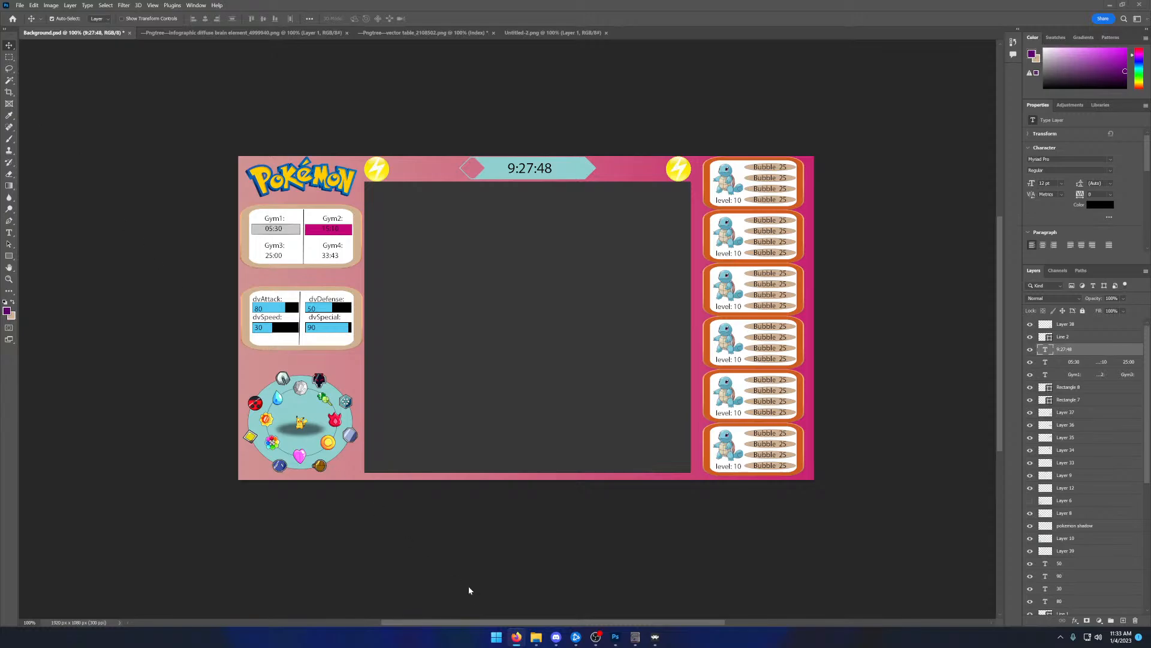
left_click(496, 636)
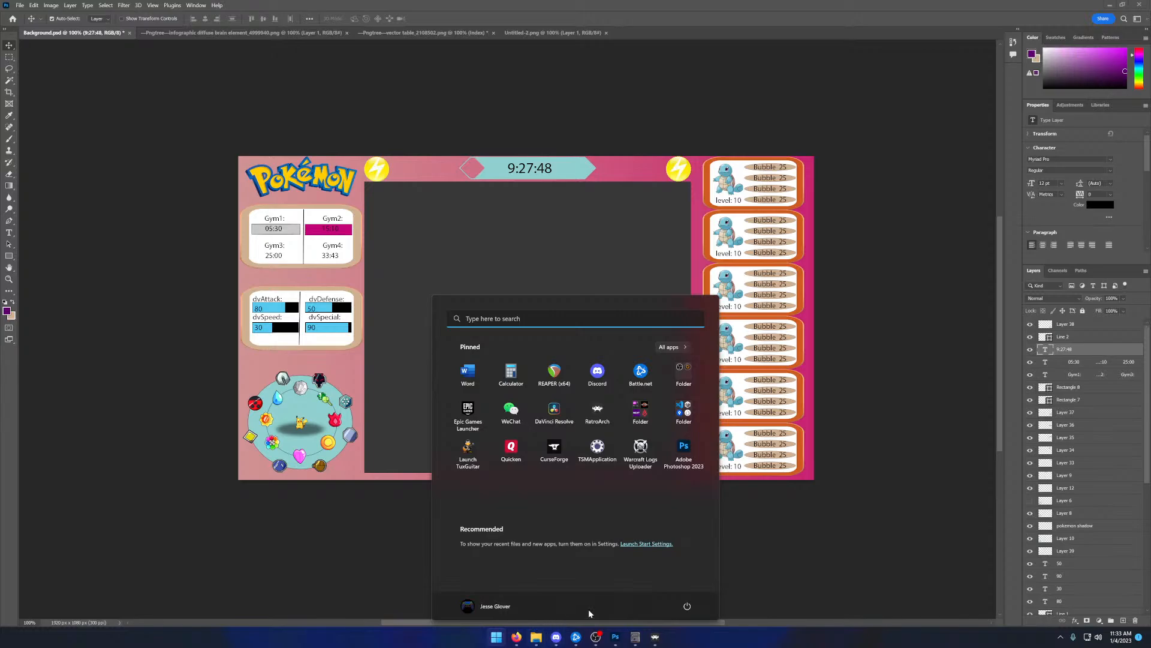
left_click(827, 586)
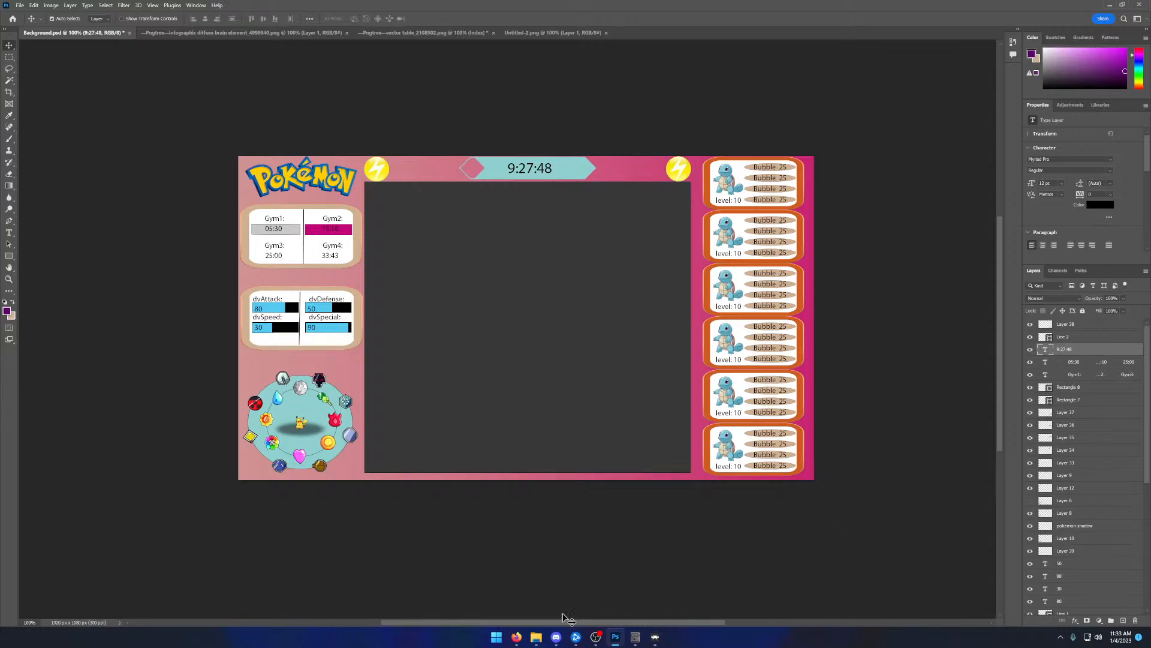
left_click(501, 638)
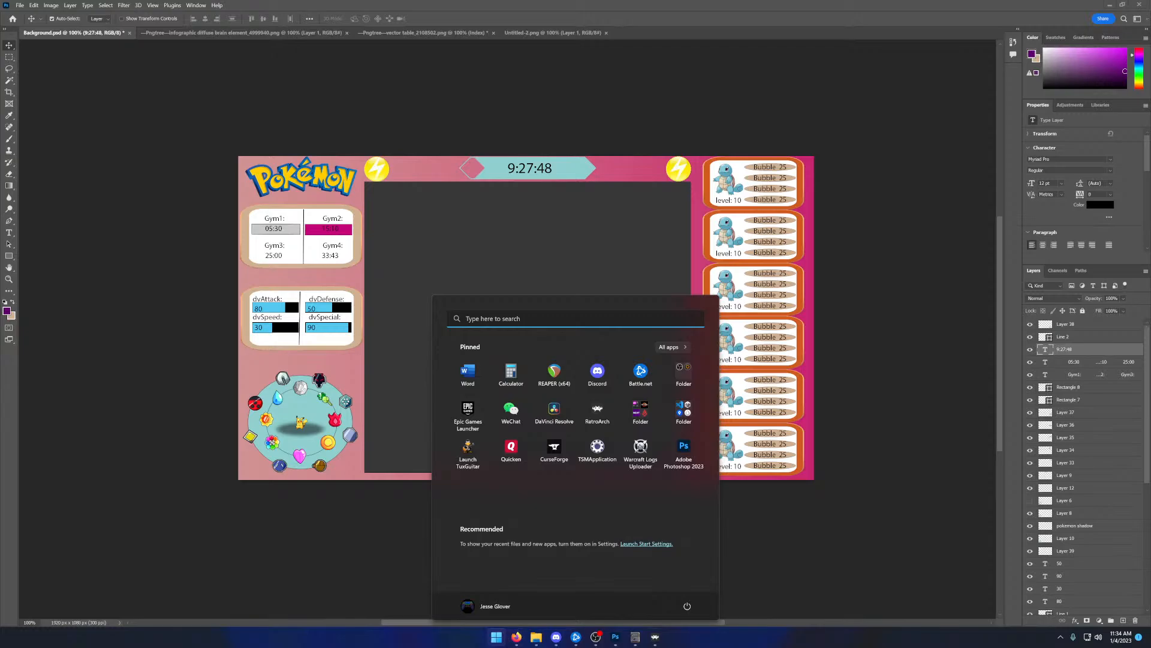
left_click(80, 343)
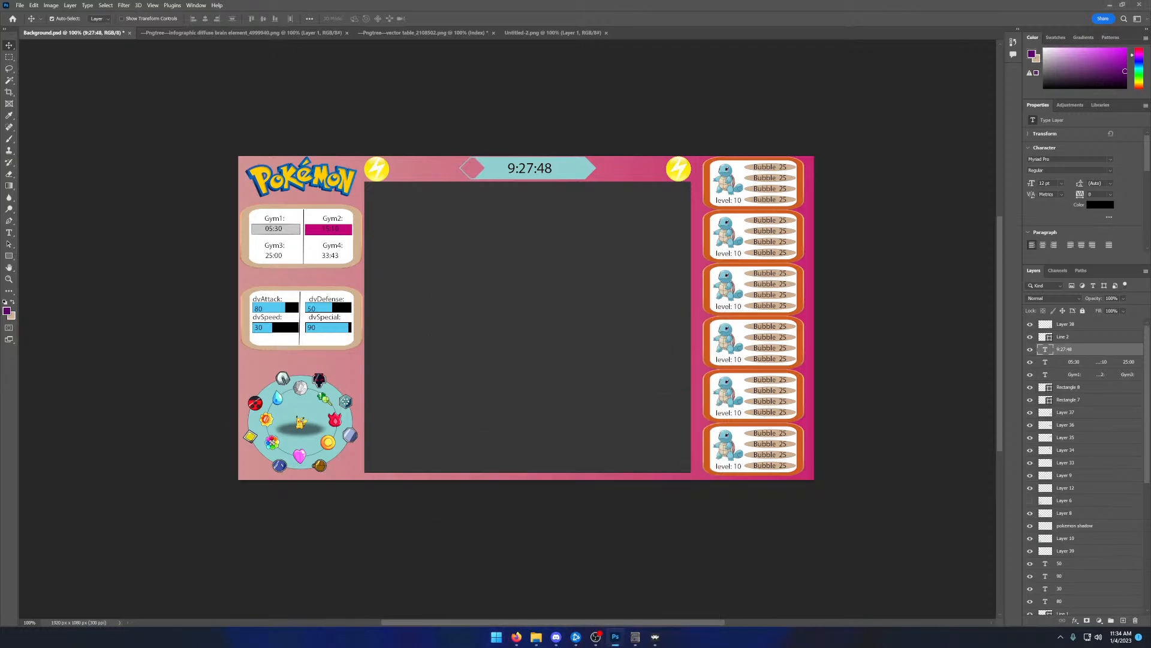